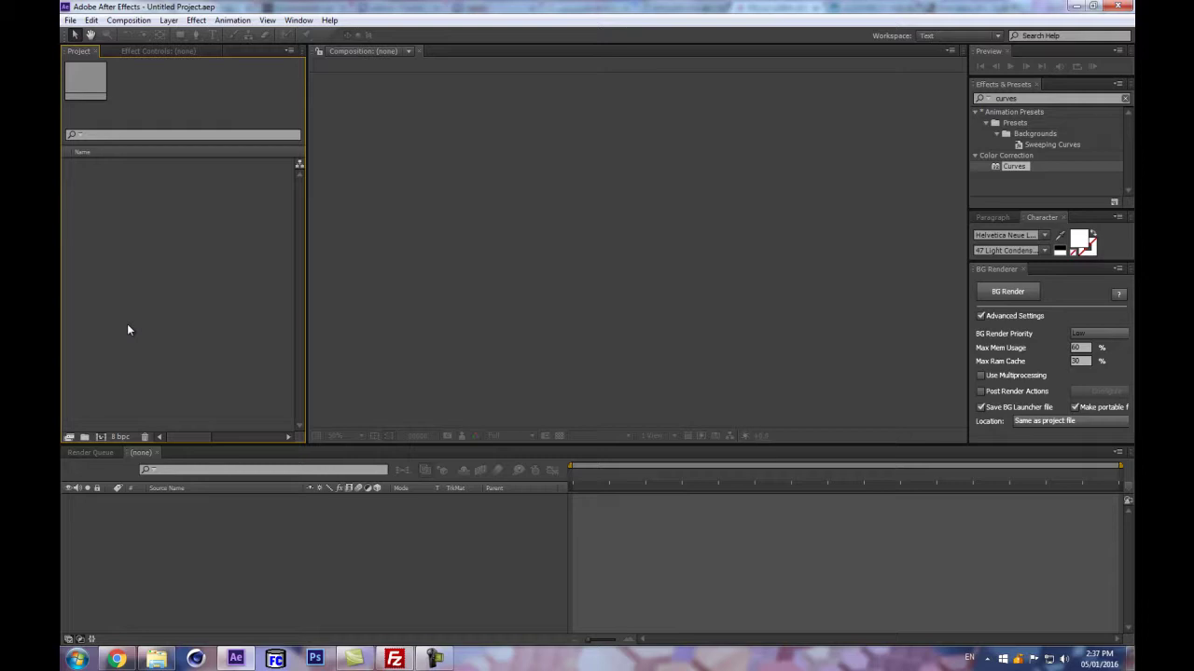
- Create a 1080 x 1080 px composition named TAO at 30 fps
key(ctrl+n)
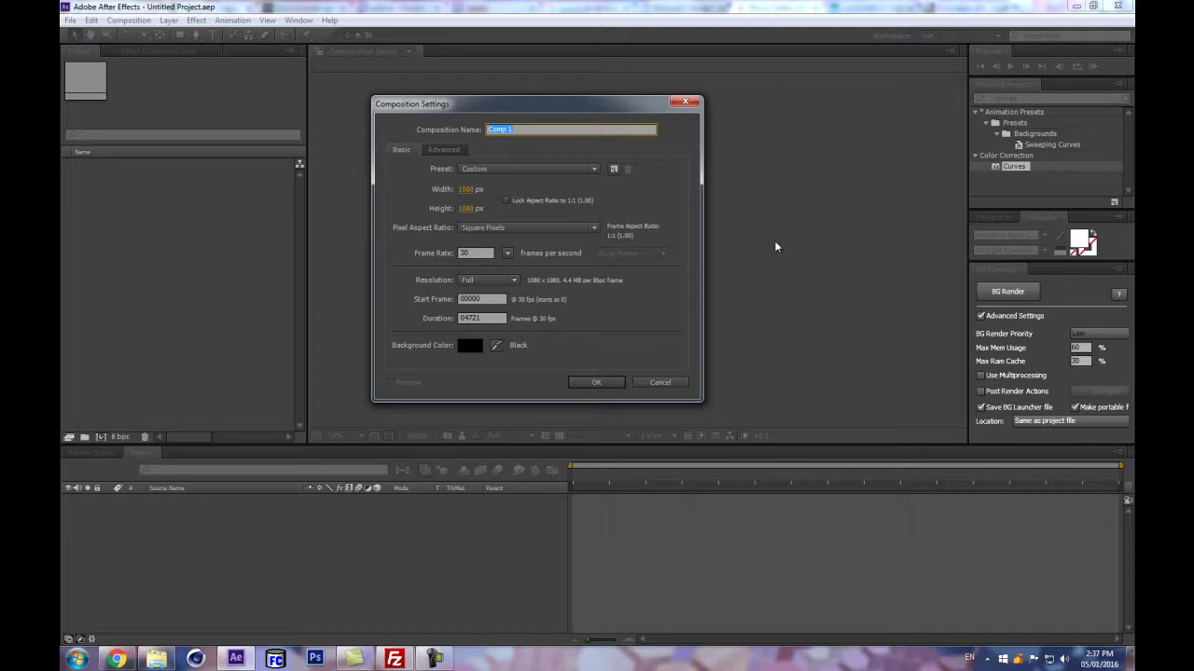
text(TACI)
click(606, 381)
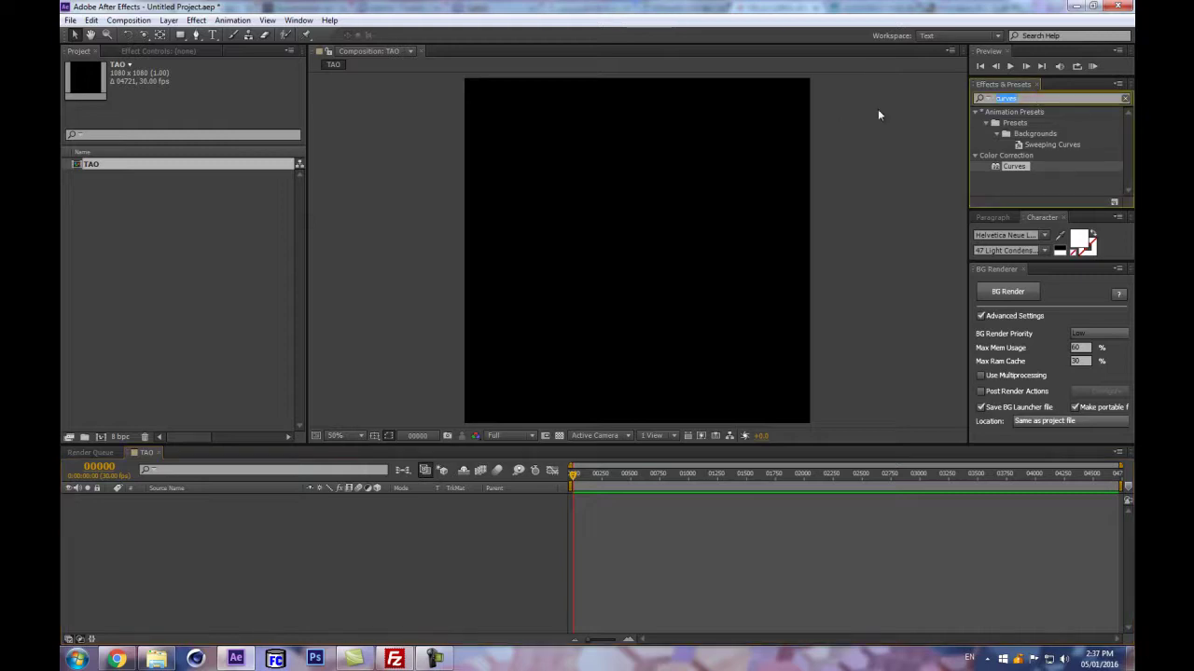
- Search the effects for tao and create a black solid 1920 px wide and 1080 px high
text(tao)
drag(1012, 126, 285, 544)
click(264, 230)
text(12)
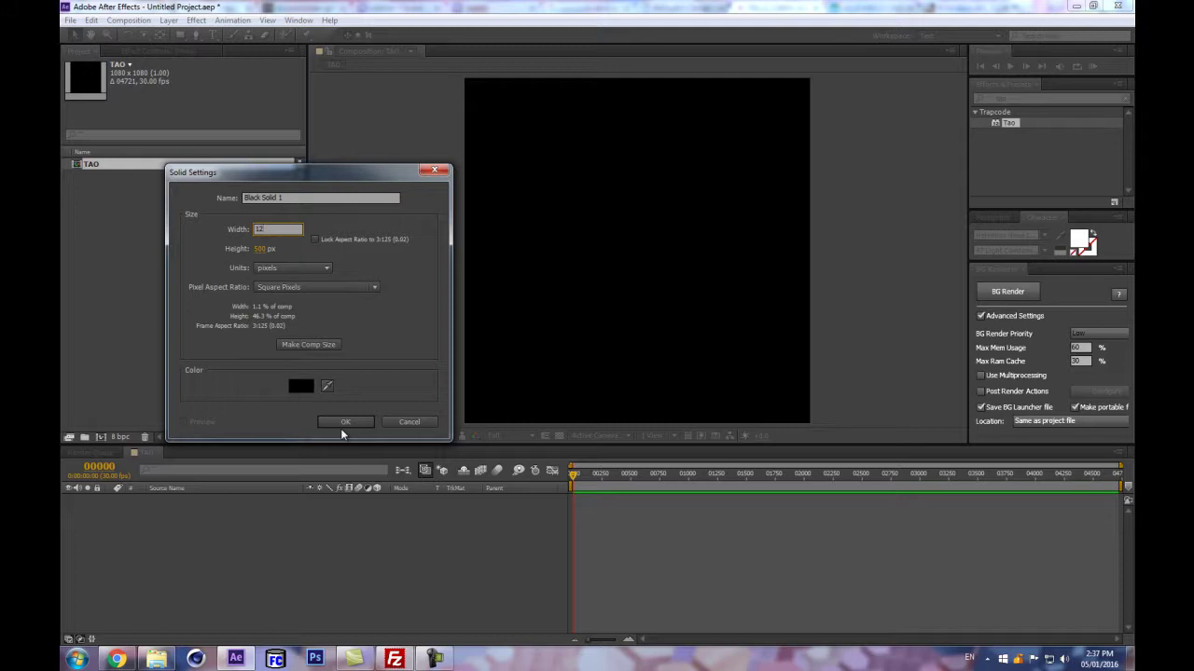
text(920)
key(Tab)
text(1080)
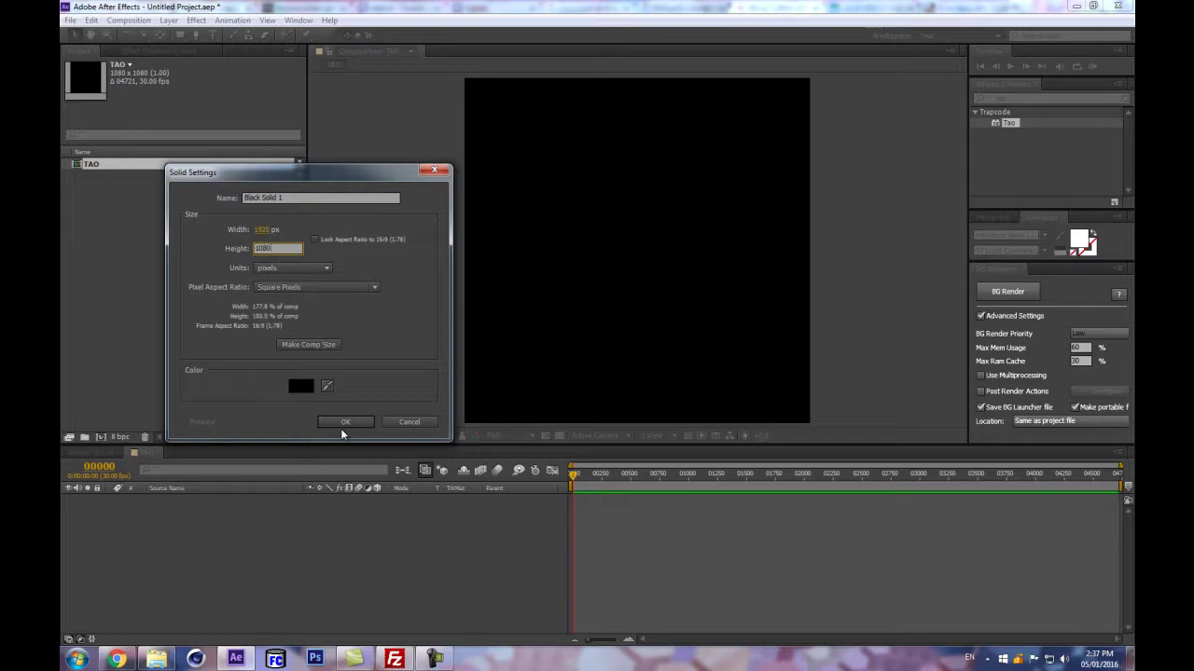
click(342, 425)
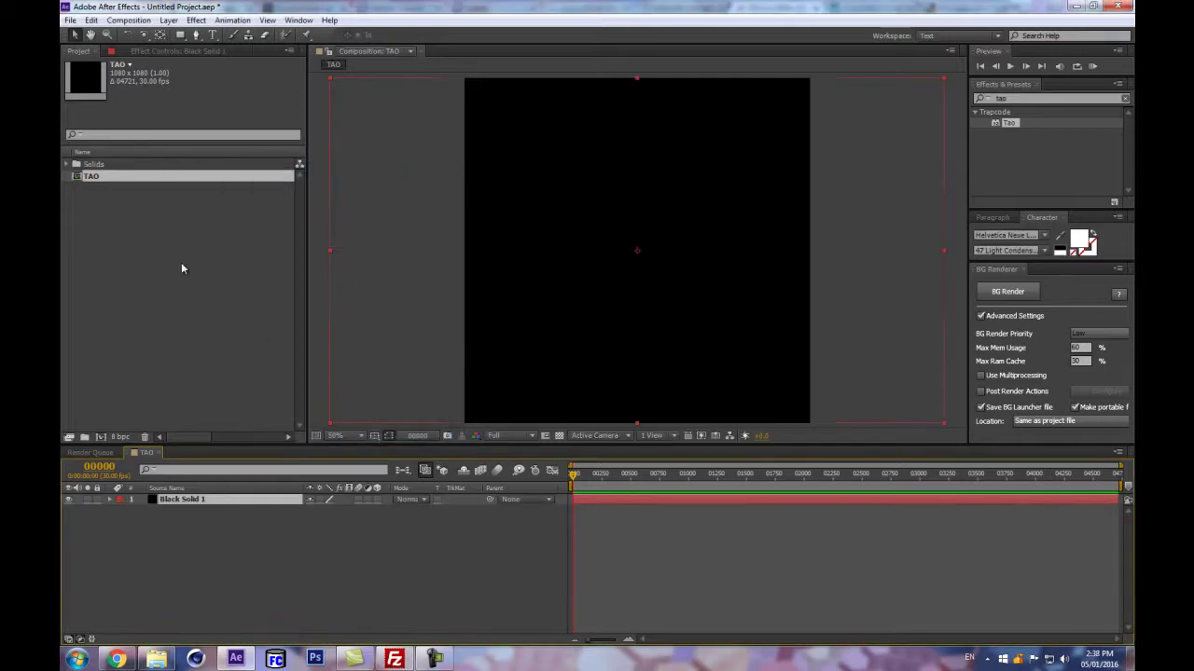
- Resize the black solid to match the composition size
key(ctrl+shift+y)
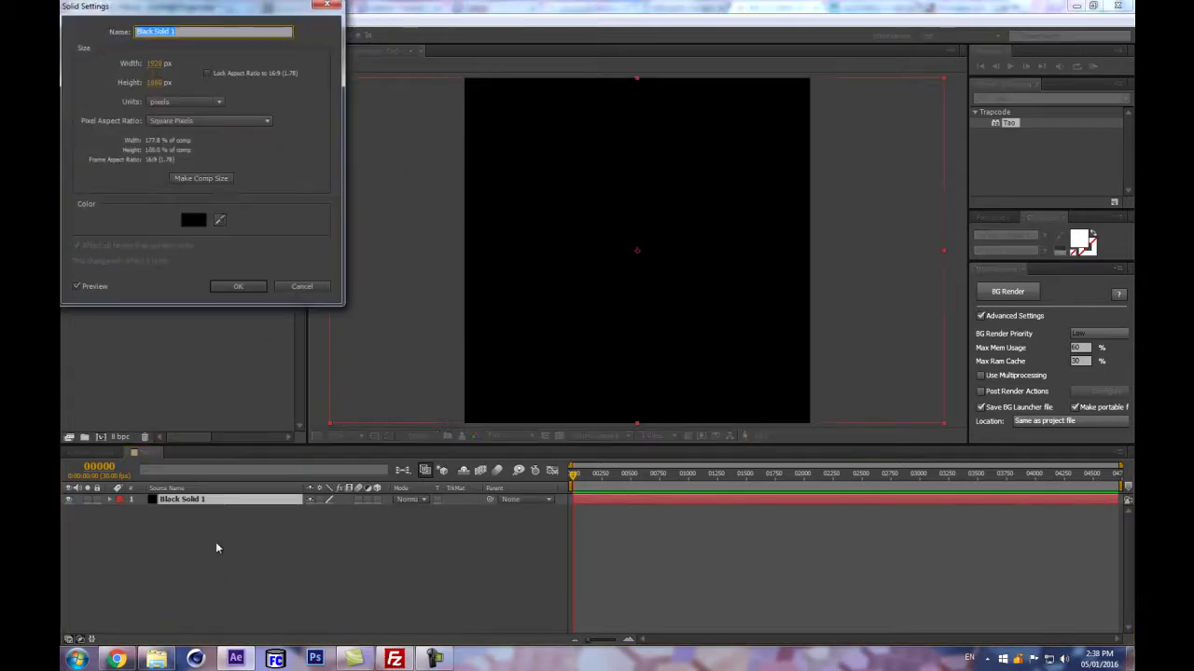
click(195, 180)
click(233, 286)
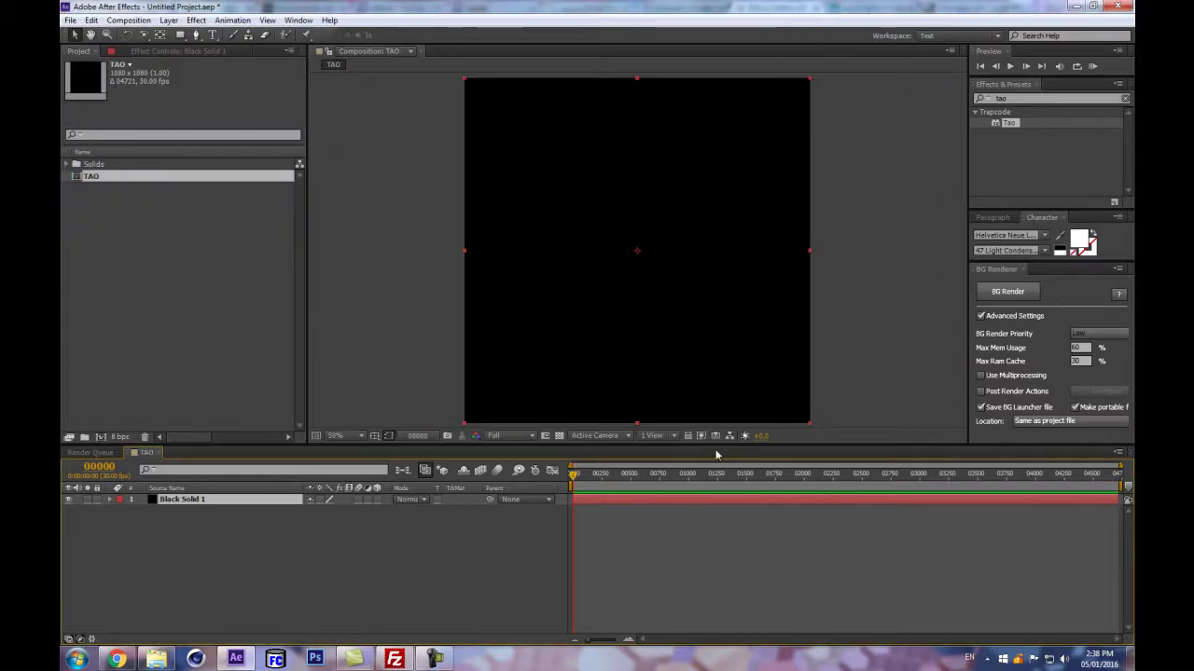
- Apply the Tao effect to the black solid and turn off Generate Path in its Path Generator settings
drag(725, 445, 710, 473)
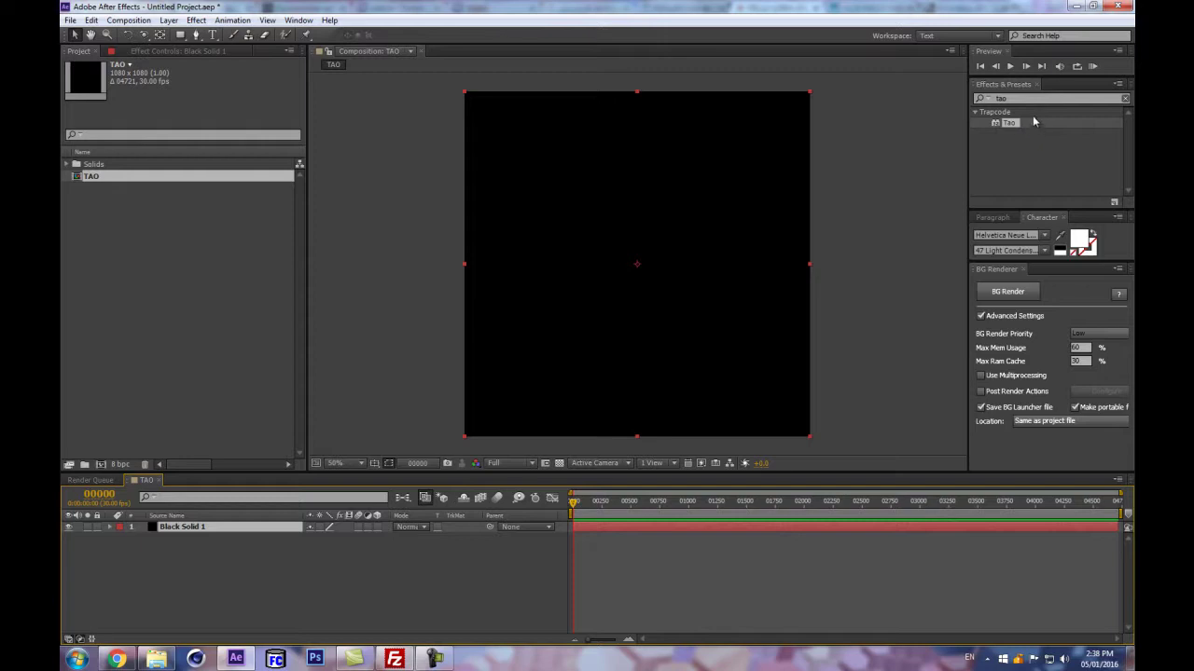
drag(1014, 124, 201, 528)
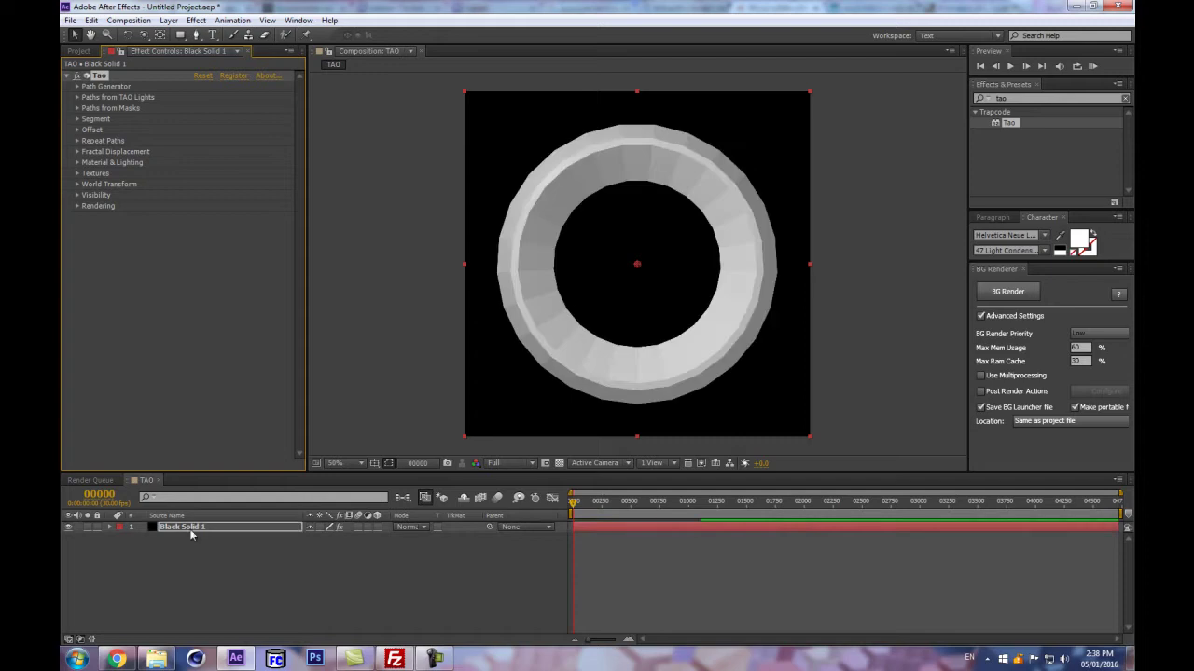
click(78, 86)
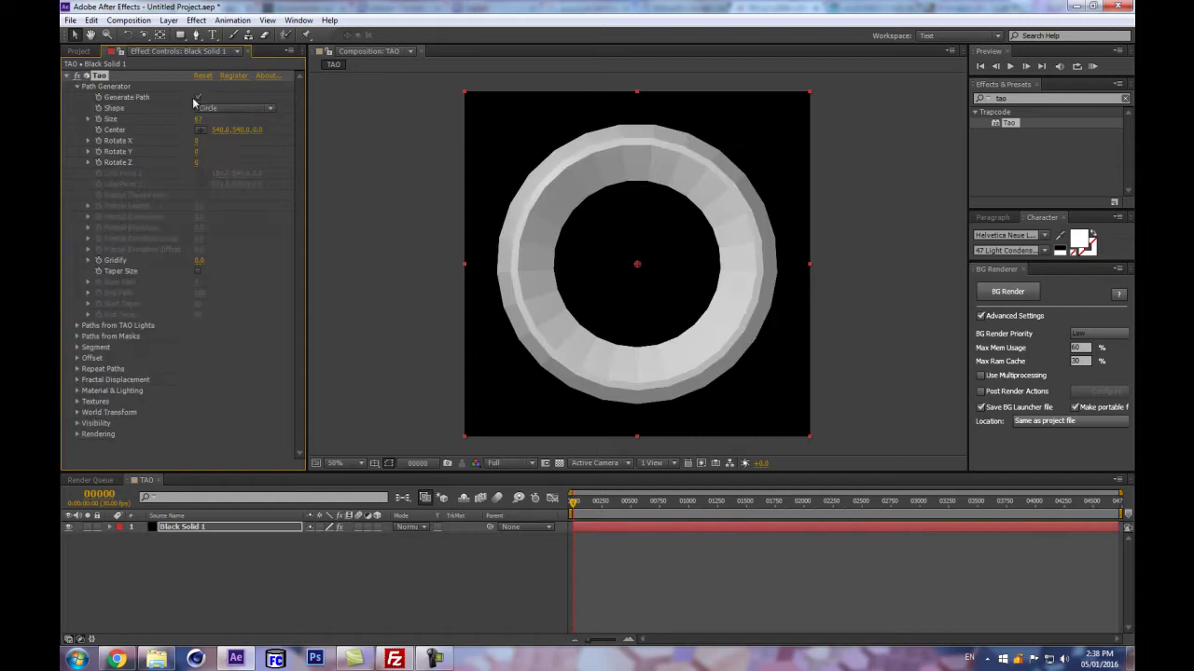
click(198, 97)
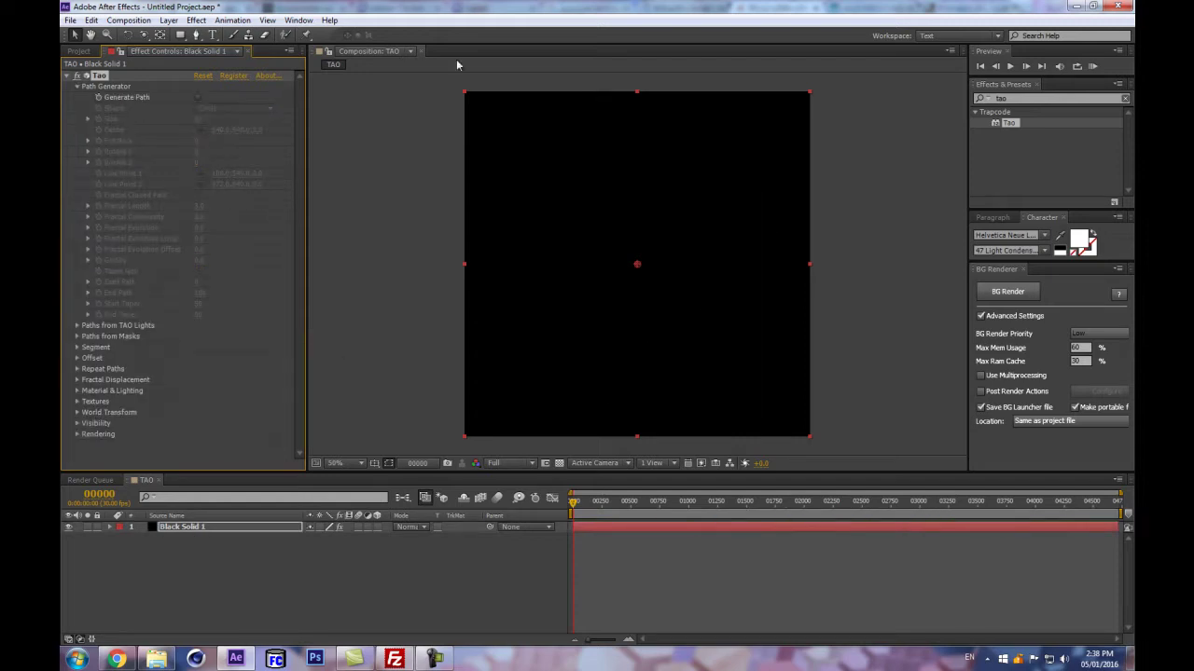
- Add a spot light with a cone angle of 100 degrees and rename its layer TAO
click(193, 584)
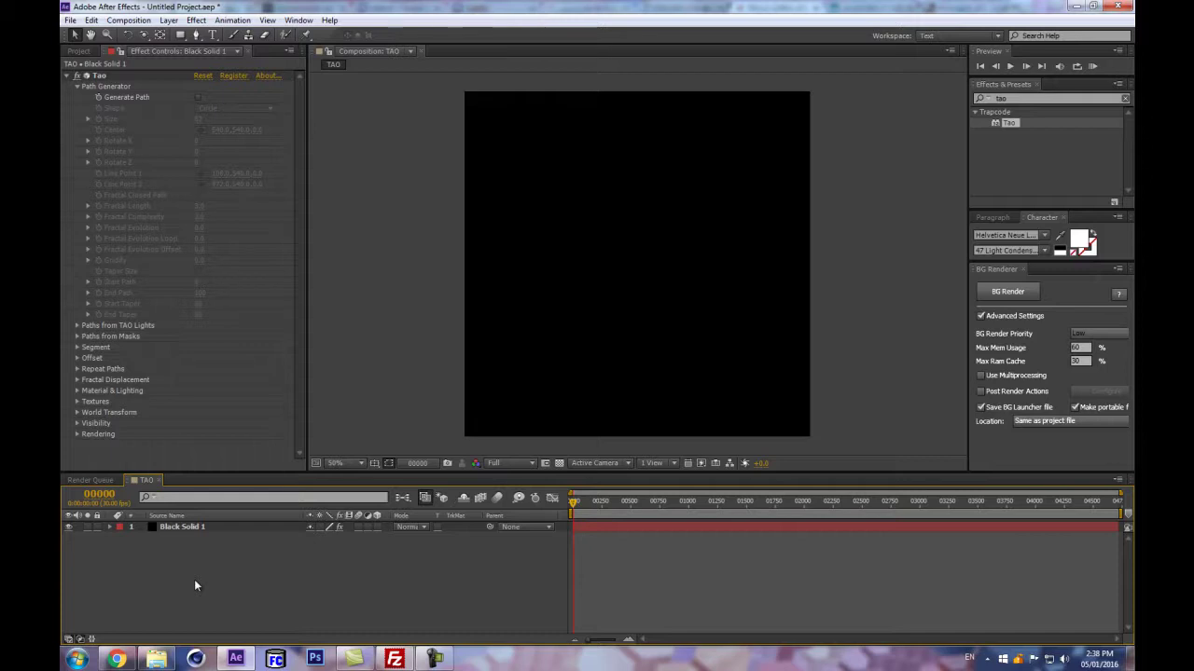
key(ctrl+alt+shift+l)
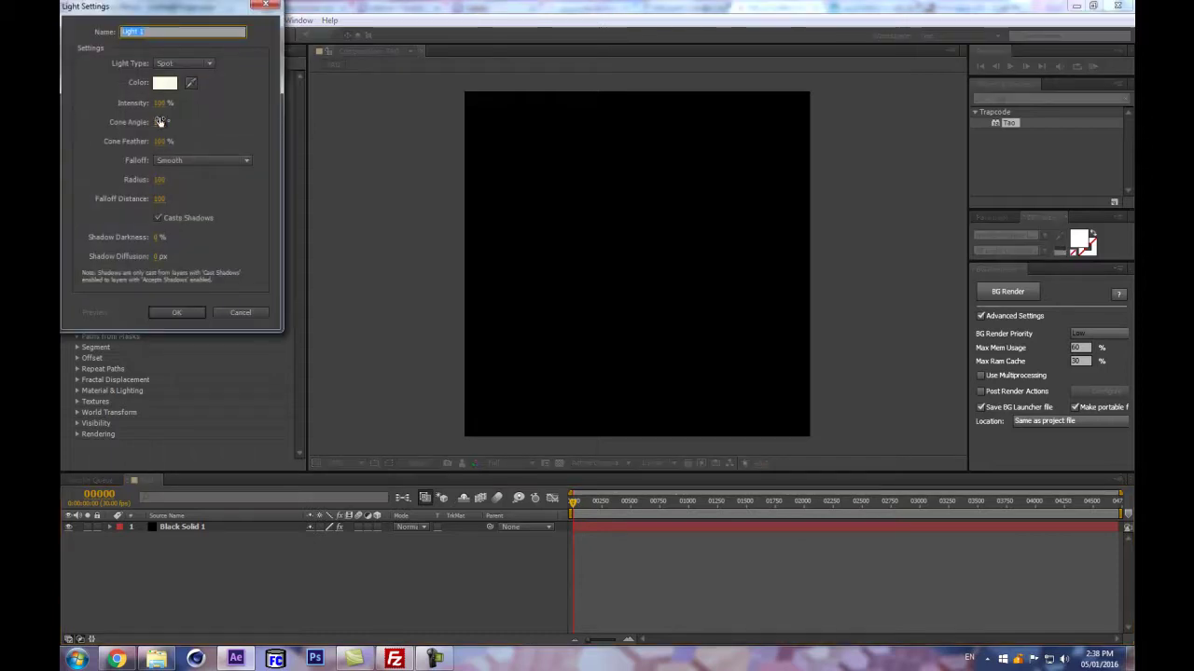
click(161, 123)
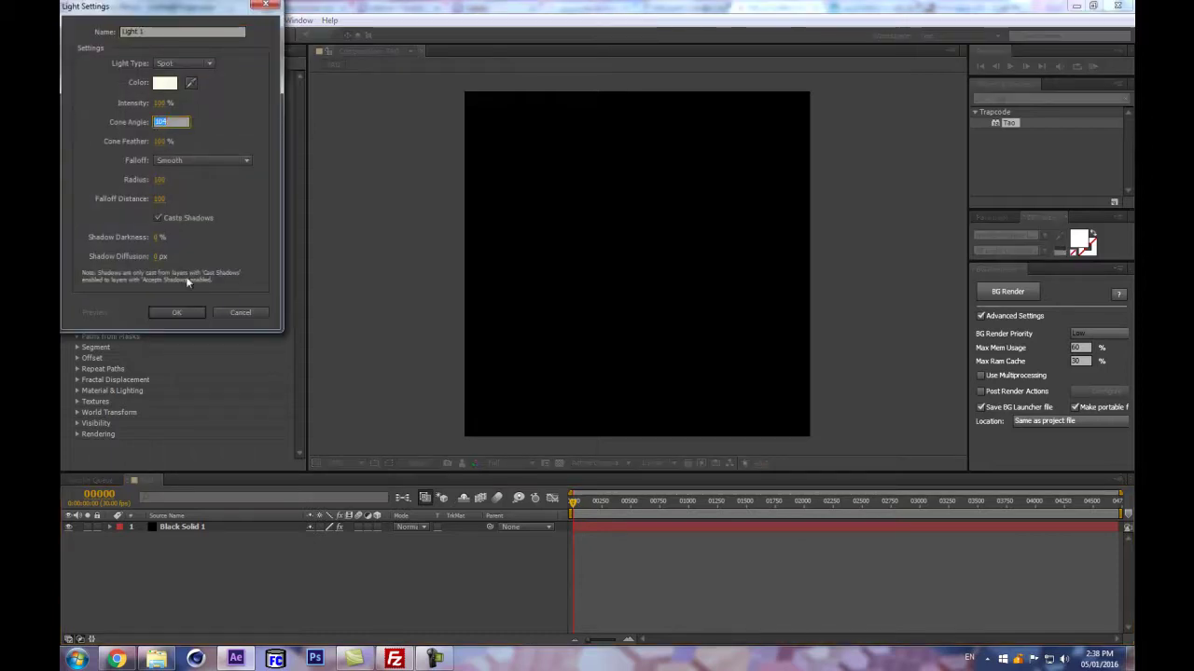
text(100)
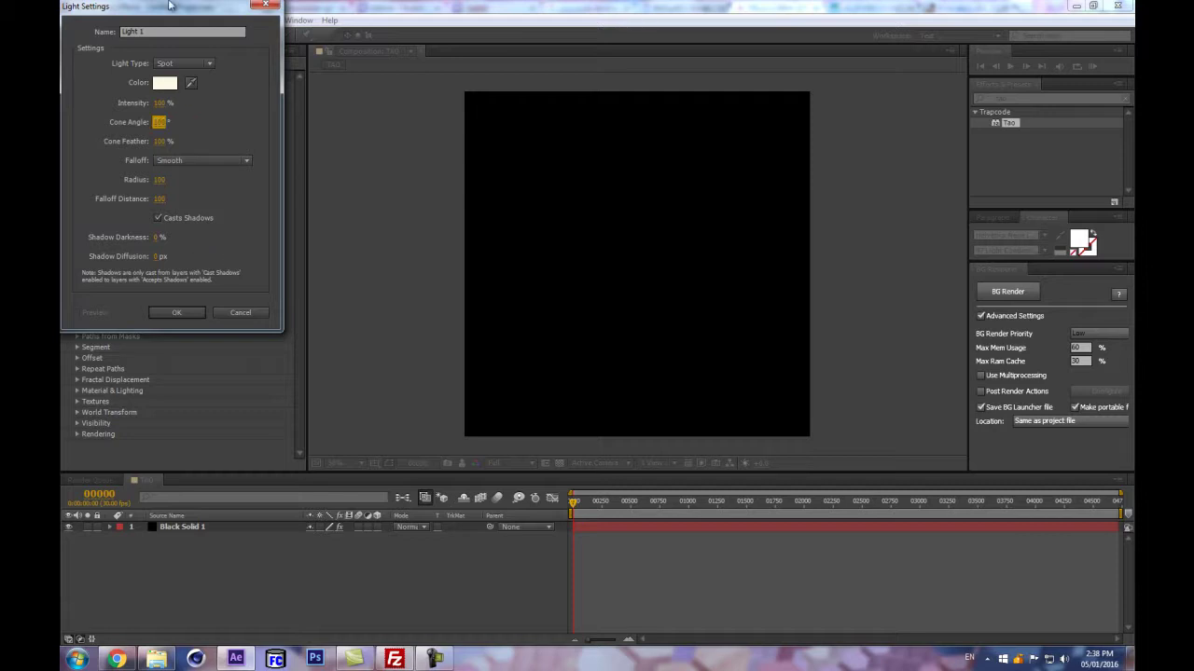
click(177, 312)
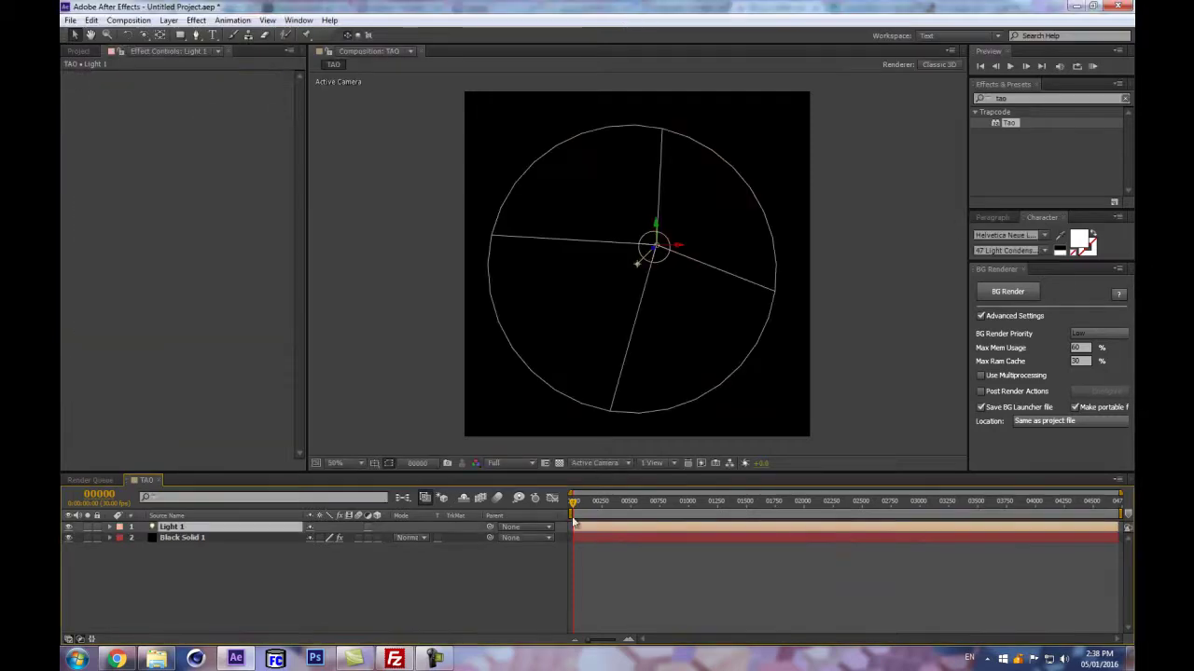
key(Return)
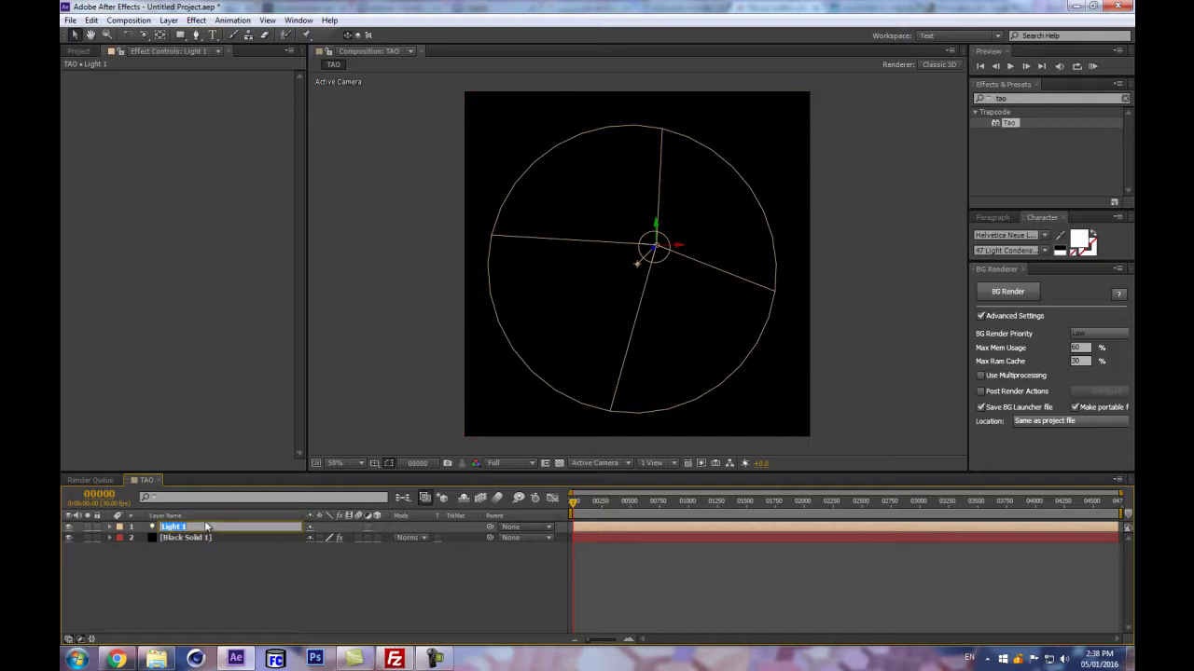
text(TAO)
key(Return)
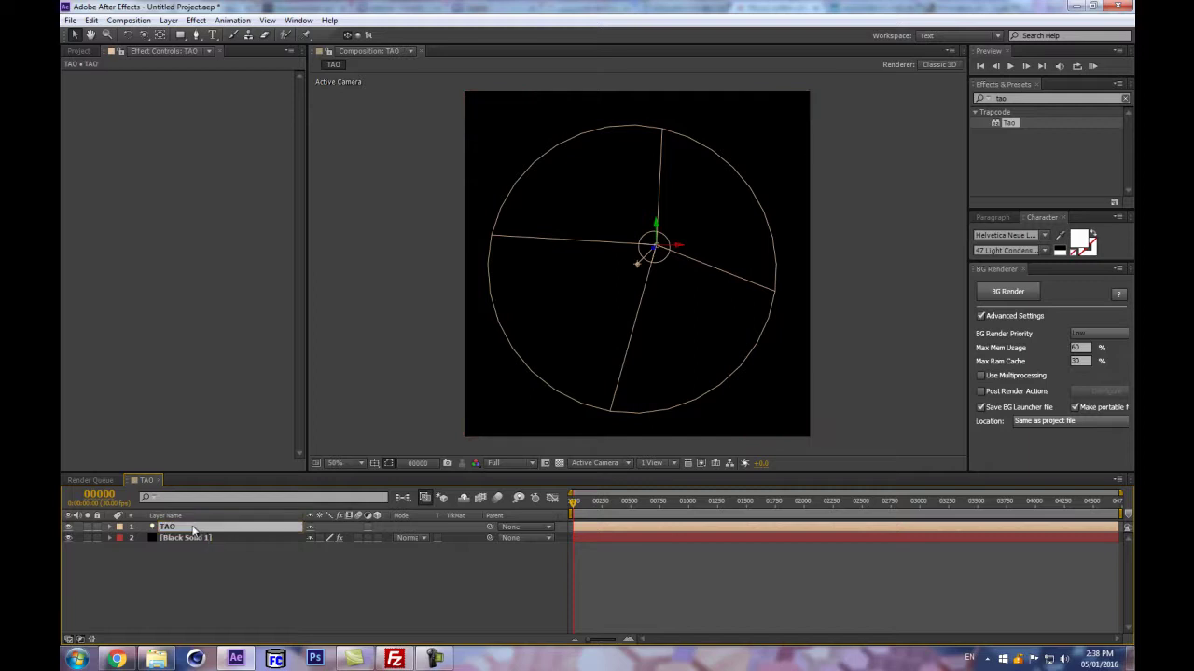
- Enable Size from Radius for Paths from TAO Lights in the black solid's Tao effect
click(174, 537)
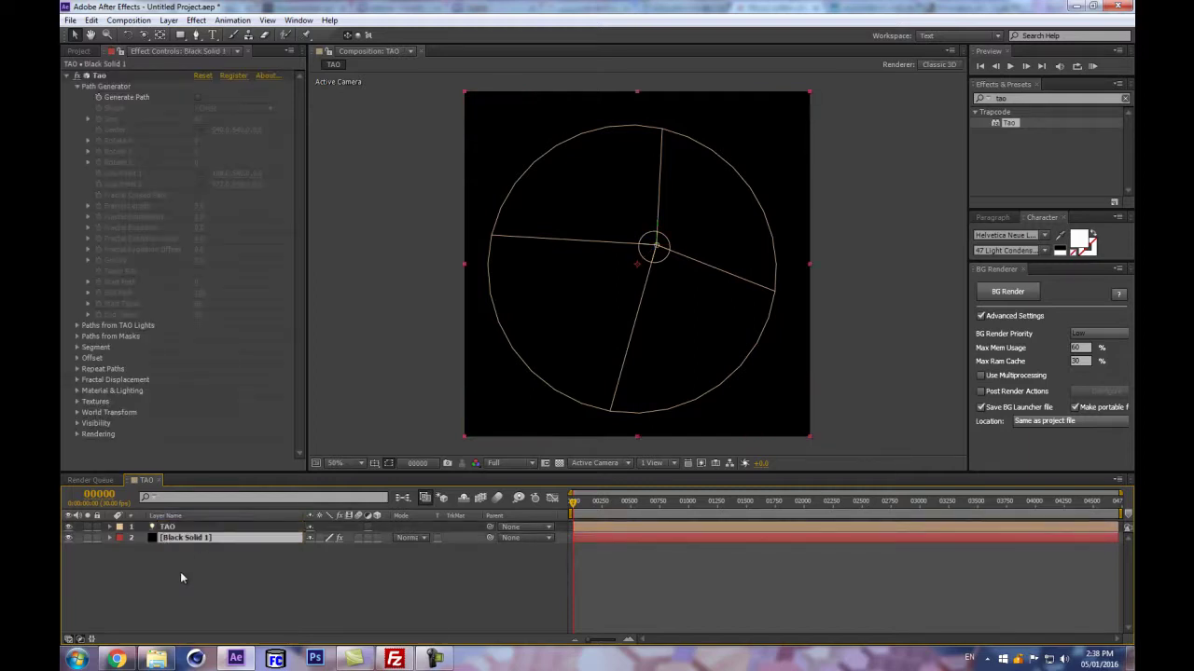
click(76, 326)
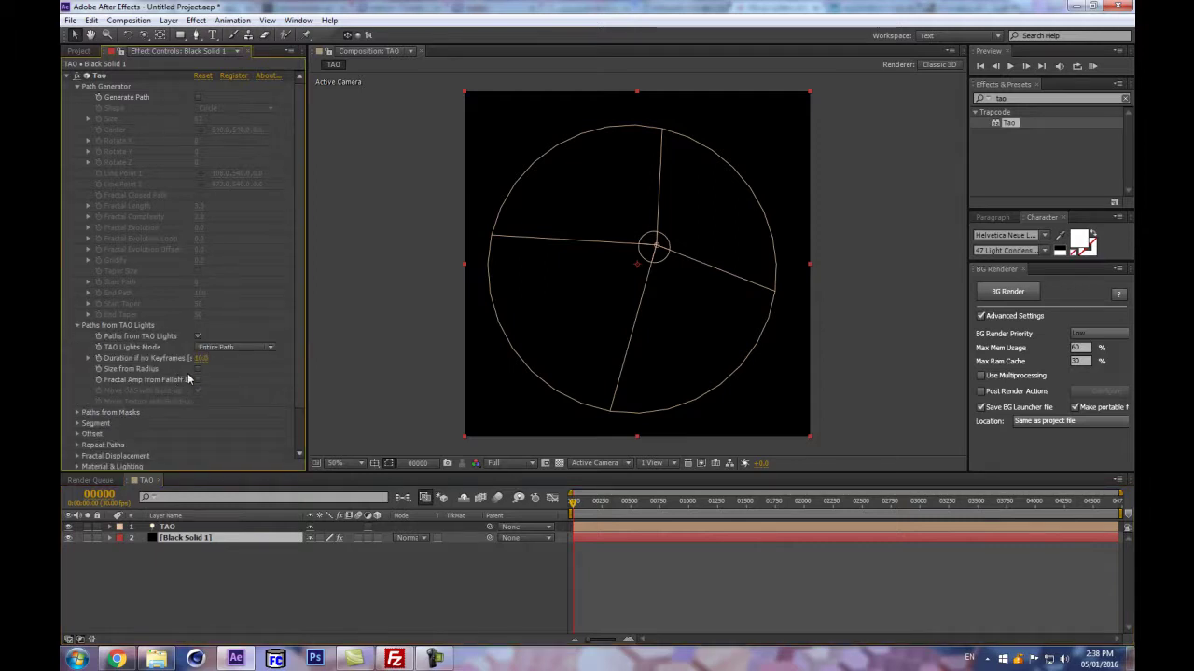
click(198, 369)
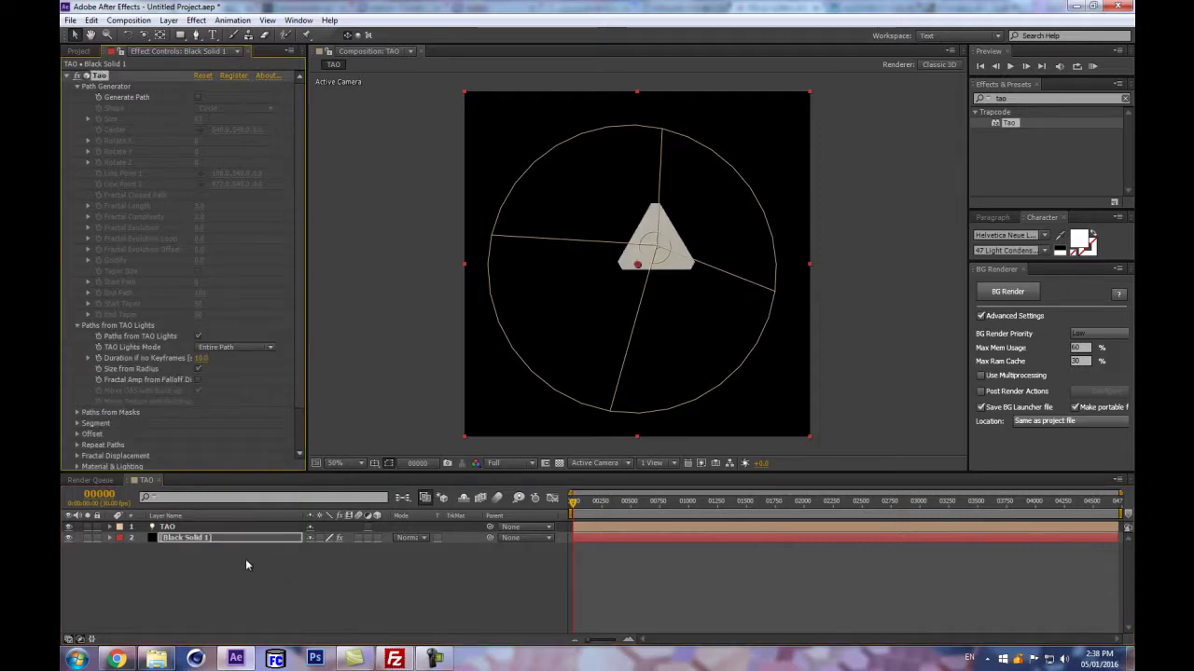
- Add a null object above the TAO light and make it a 3D layer
click(241, 526)
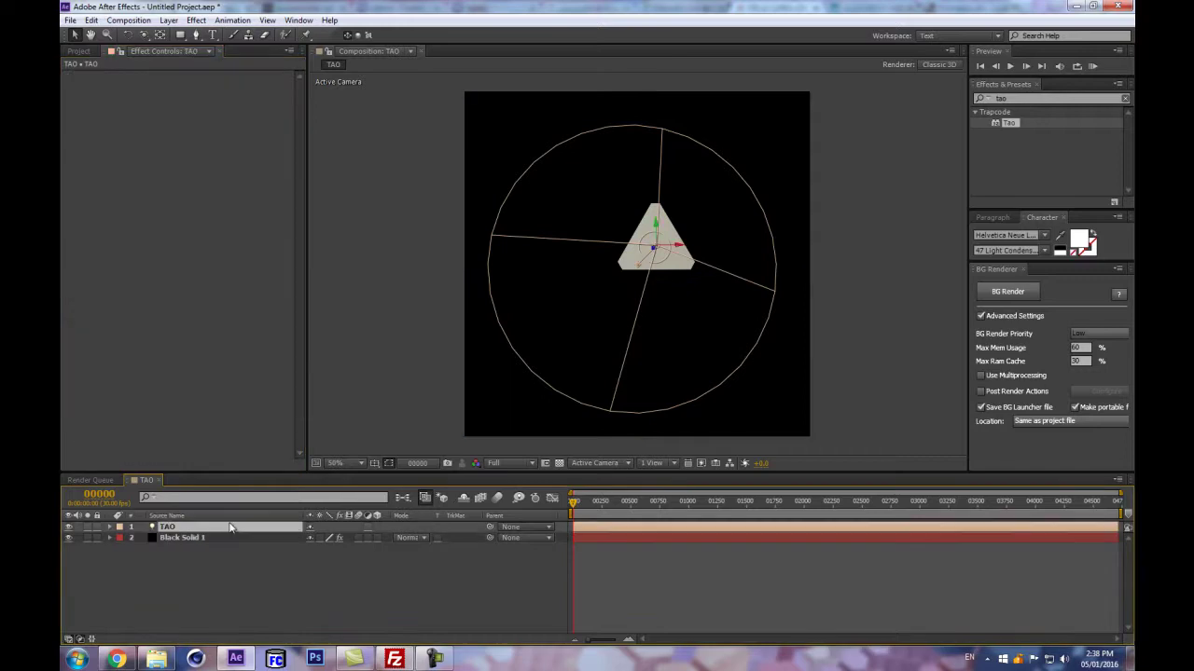
key(ctrl+alt+shift+y)
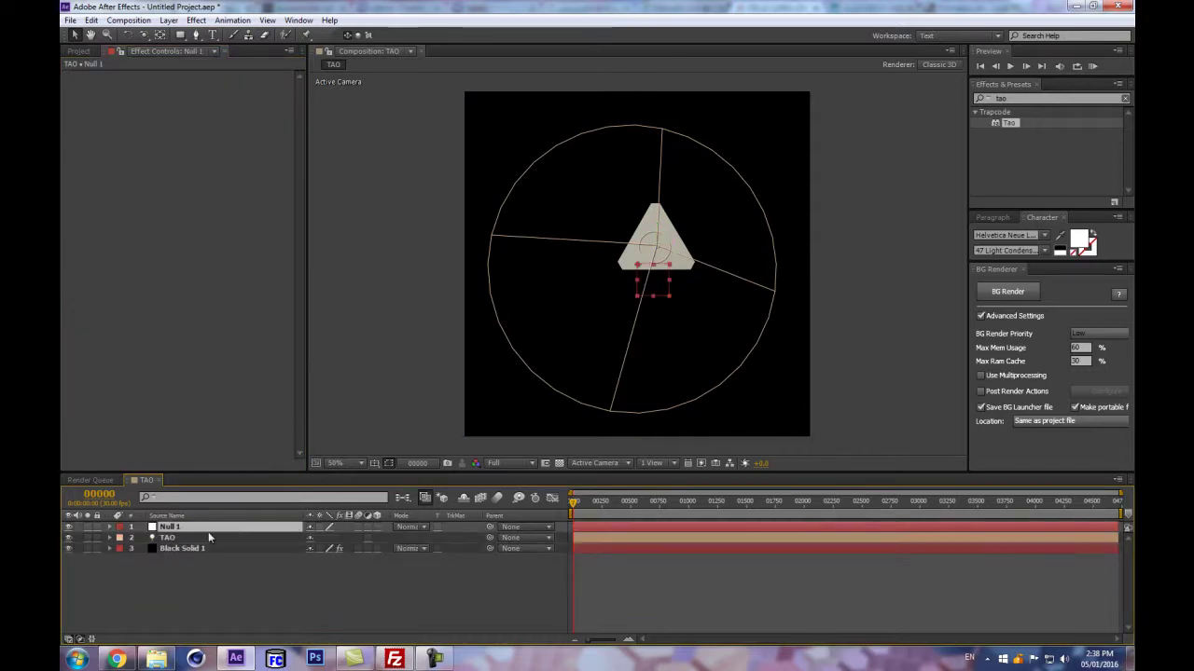
click(376, 522)
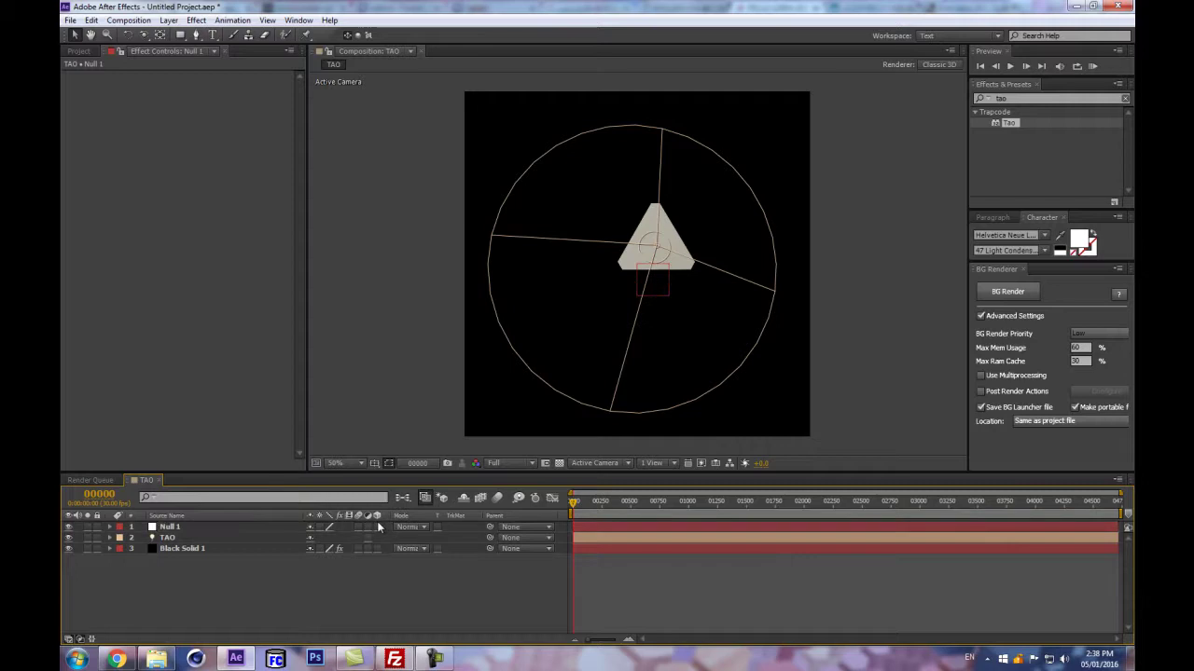
- Copy the null's position 540, 540, 0 onto the TAO light's position
click(217, 528)
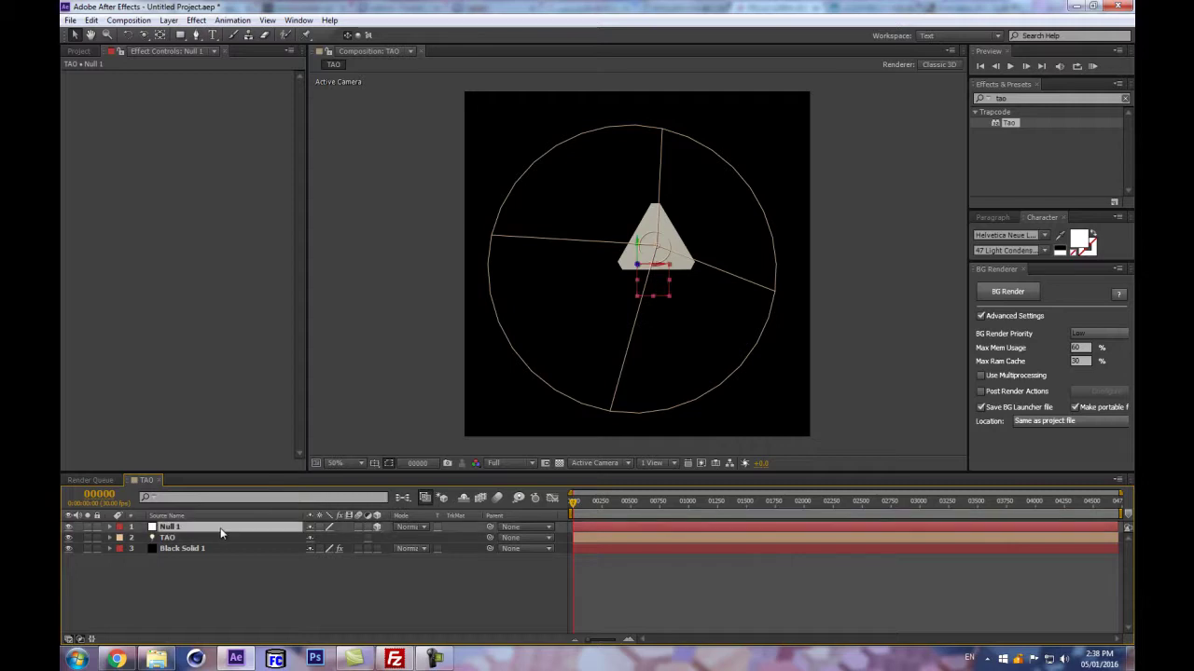
key(p)
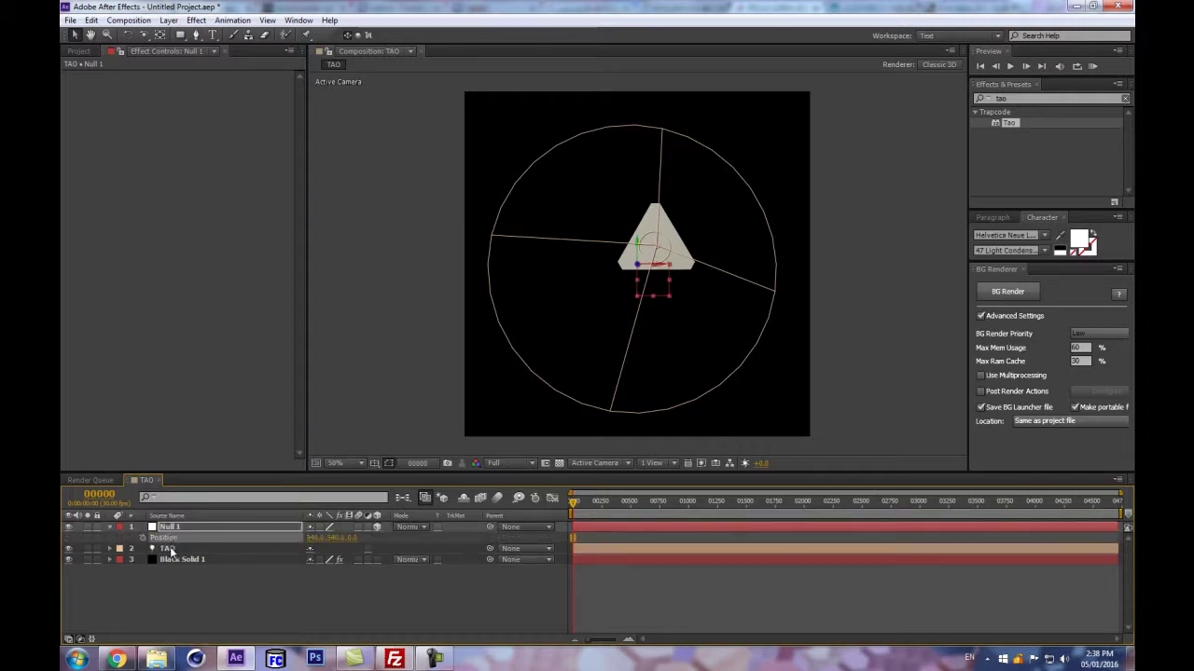
click(182, 549)
key(p)
click(180, 561)
key(ctrl+v)
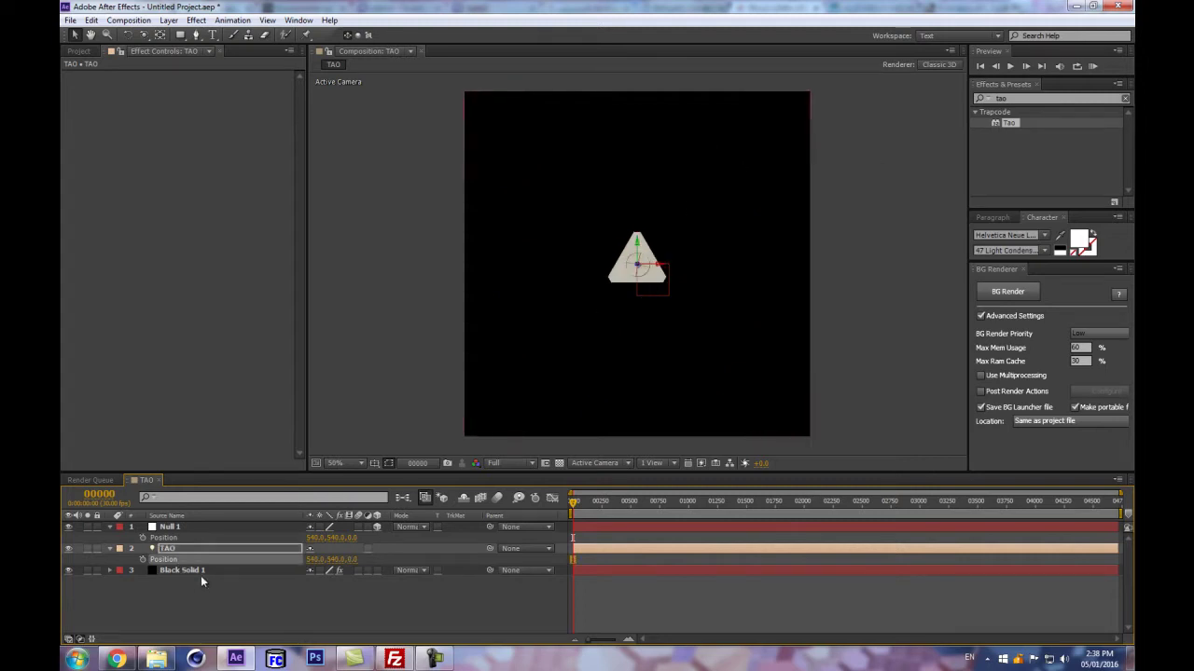
- Rename the null layer as Tao Rotator 1
click(198, 528)
key(Return)
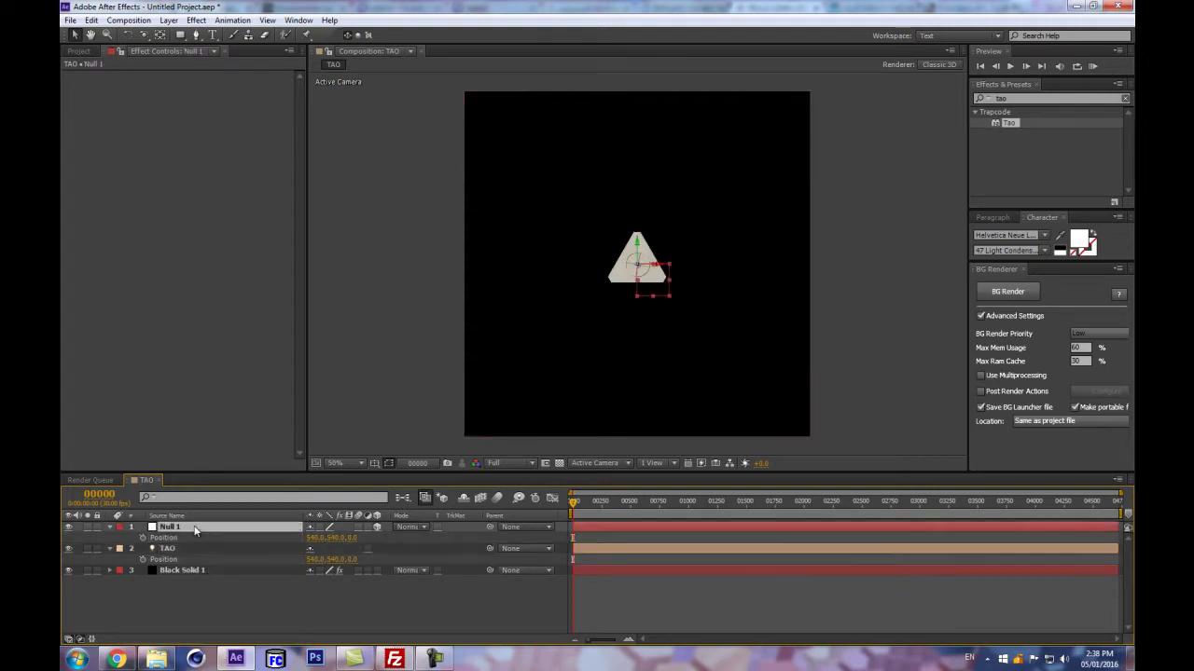
text(Tao Rotato)
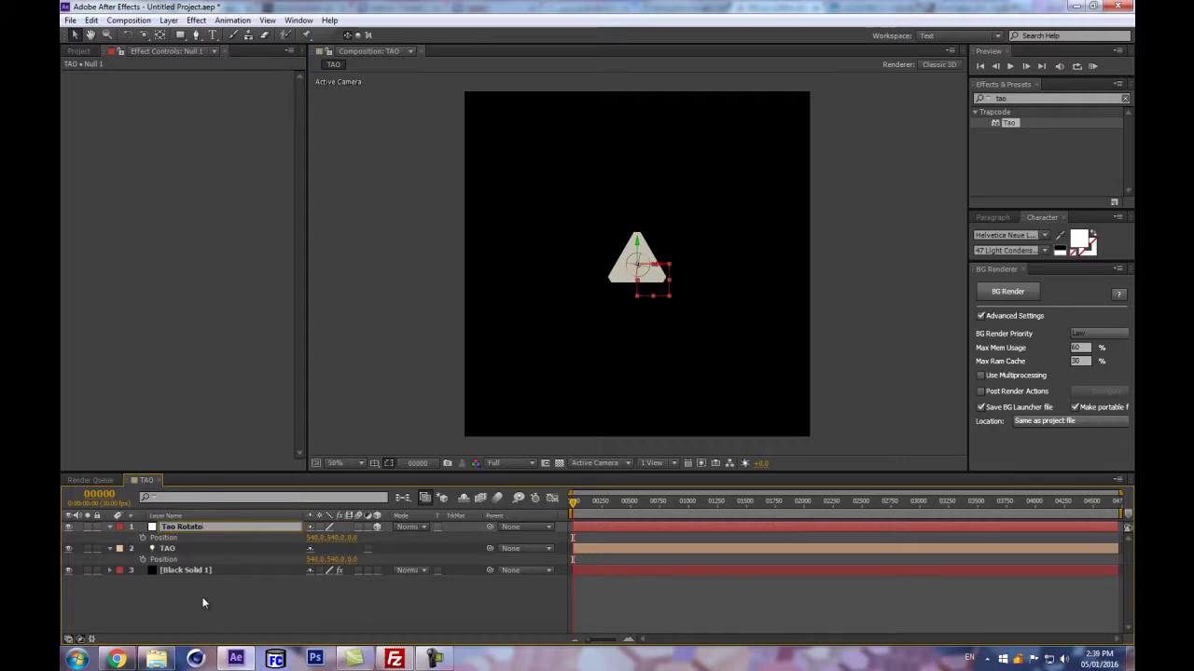
text(r 1)
key(Return)
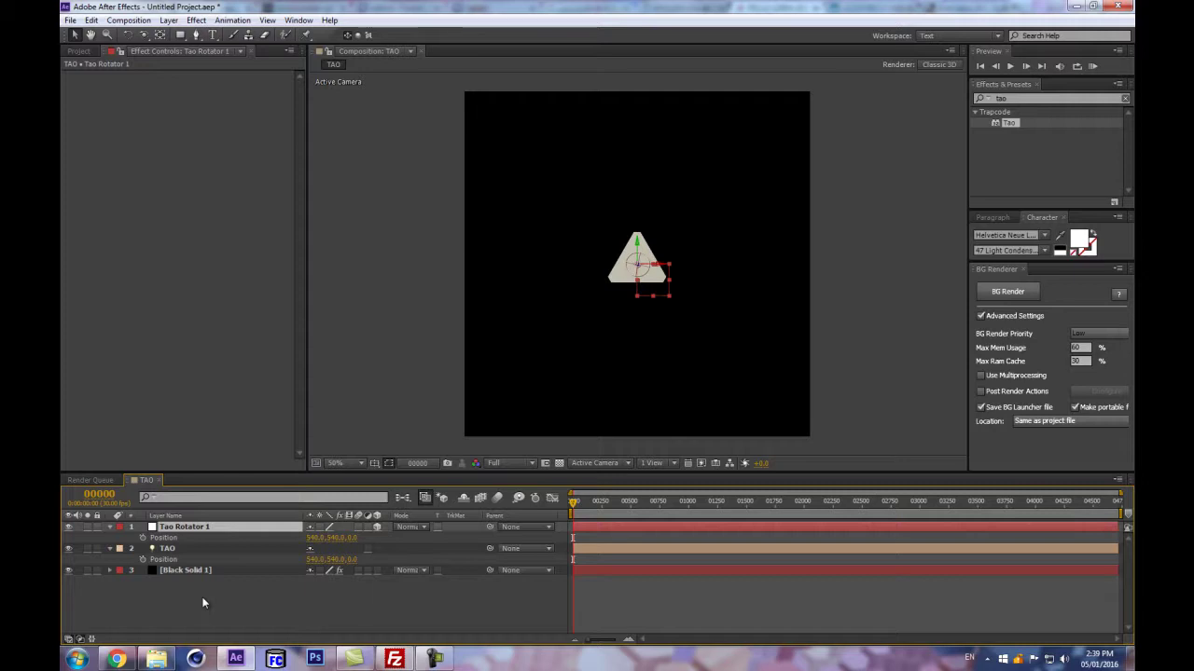
- Duplicate the rotator null twice and rename the topmost copy Tao Main Control
key(ctrl+d)
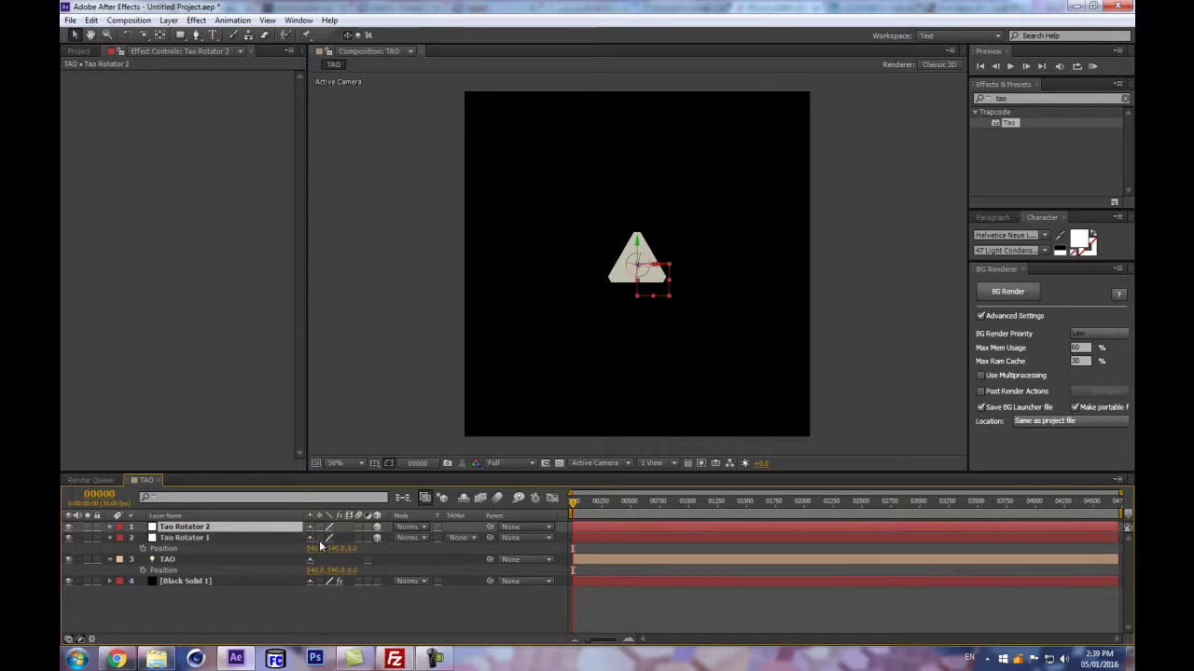
key(ctrl+d)
key(Return)
text(Tao Main)
key(Return)
text(Control)
key(Return)
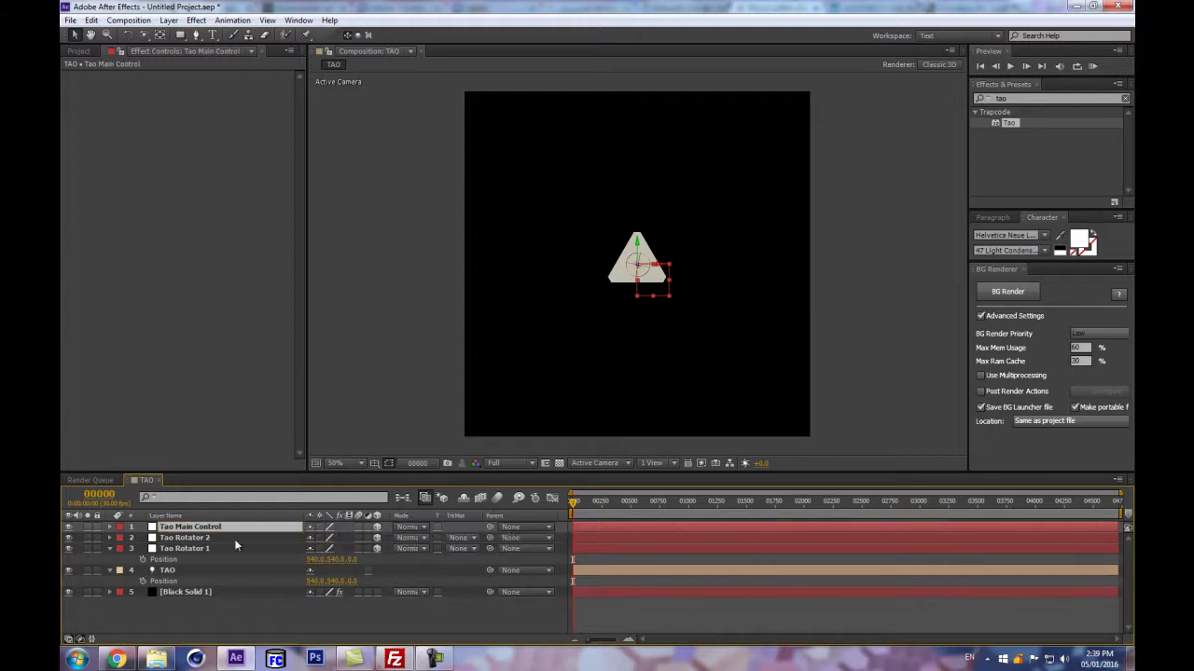
- Give the three null layers and the TAO light the Aqua label colour
shift+click(190, 571)
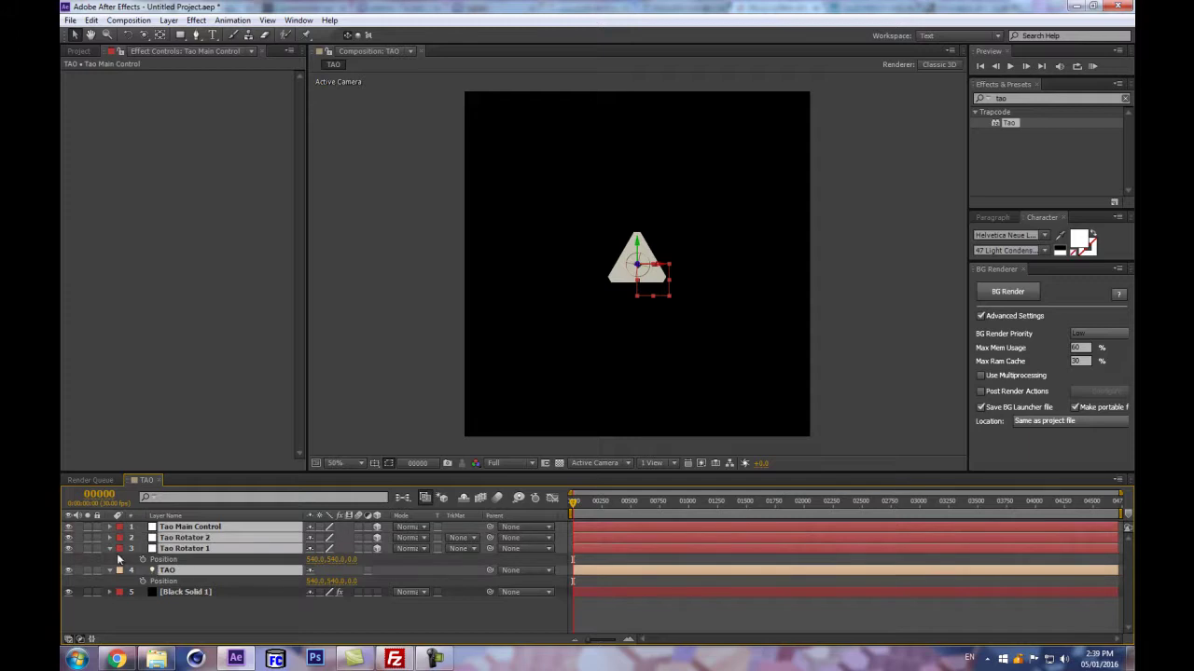
click(119, 566)
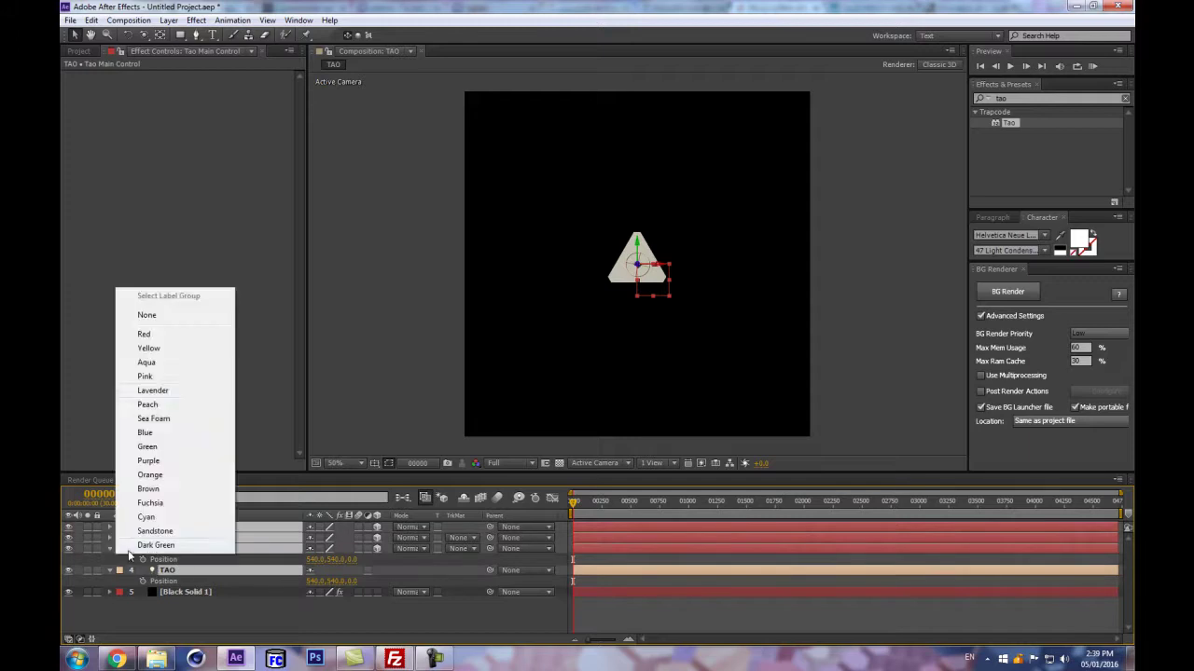
click(177, 363)
click(319, 626)
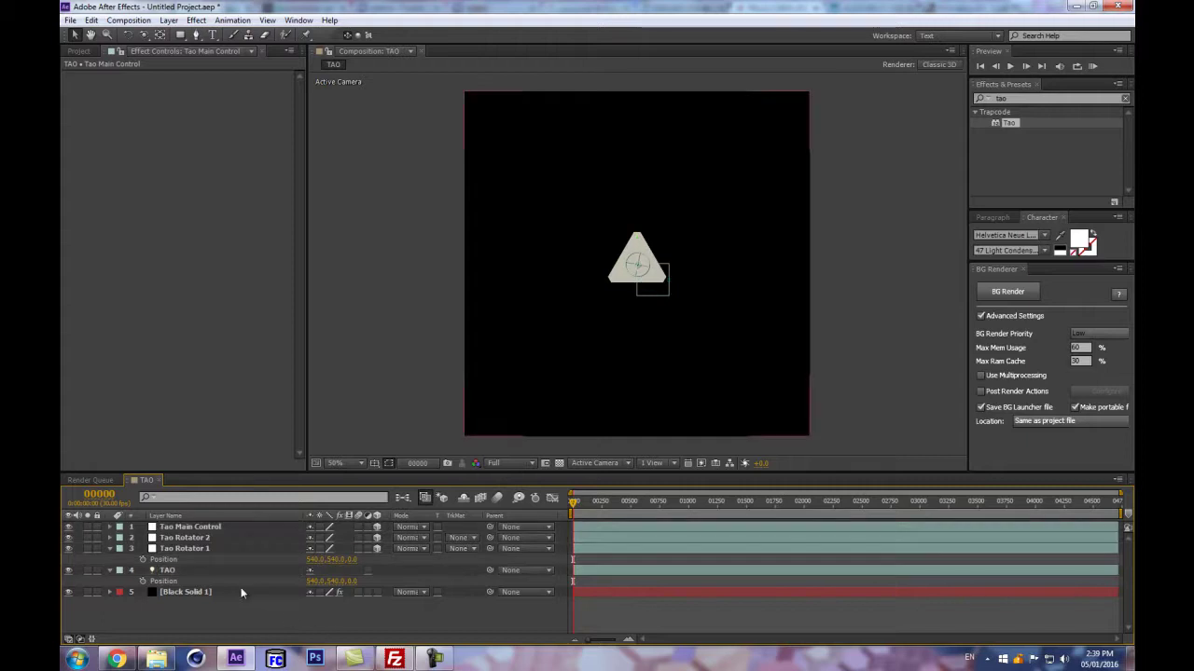
- Set the TAO light's Z position to 55
click(110, 550)
click(222, 551)
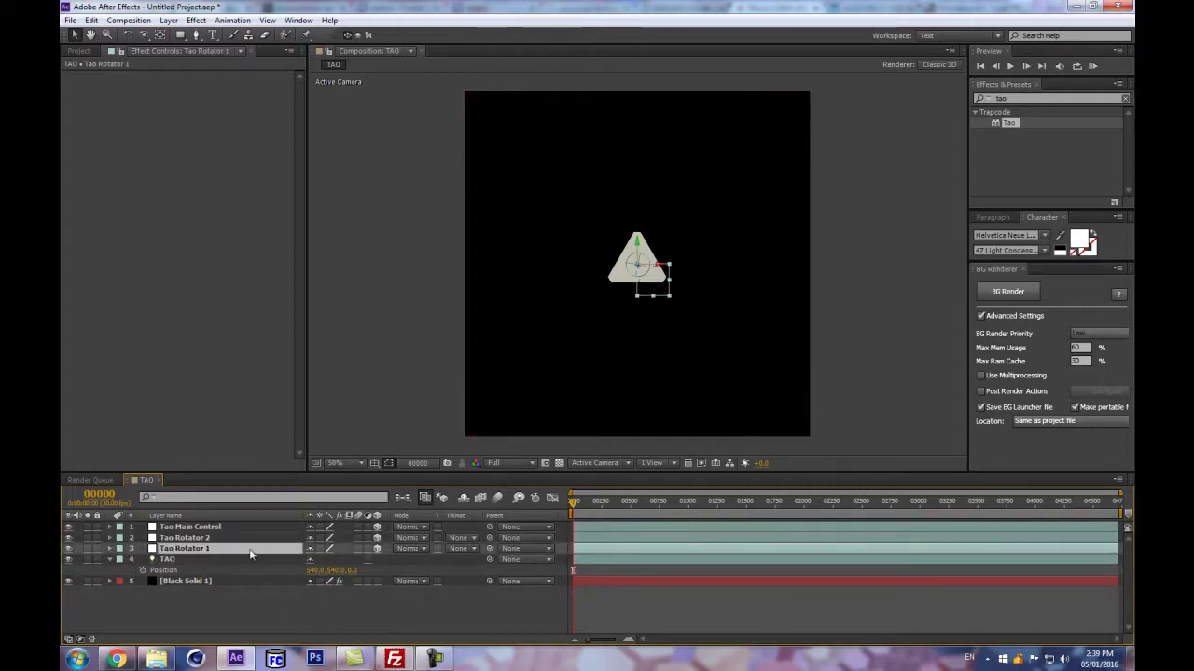
click(205, 559)
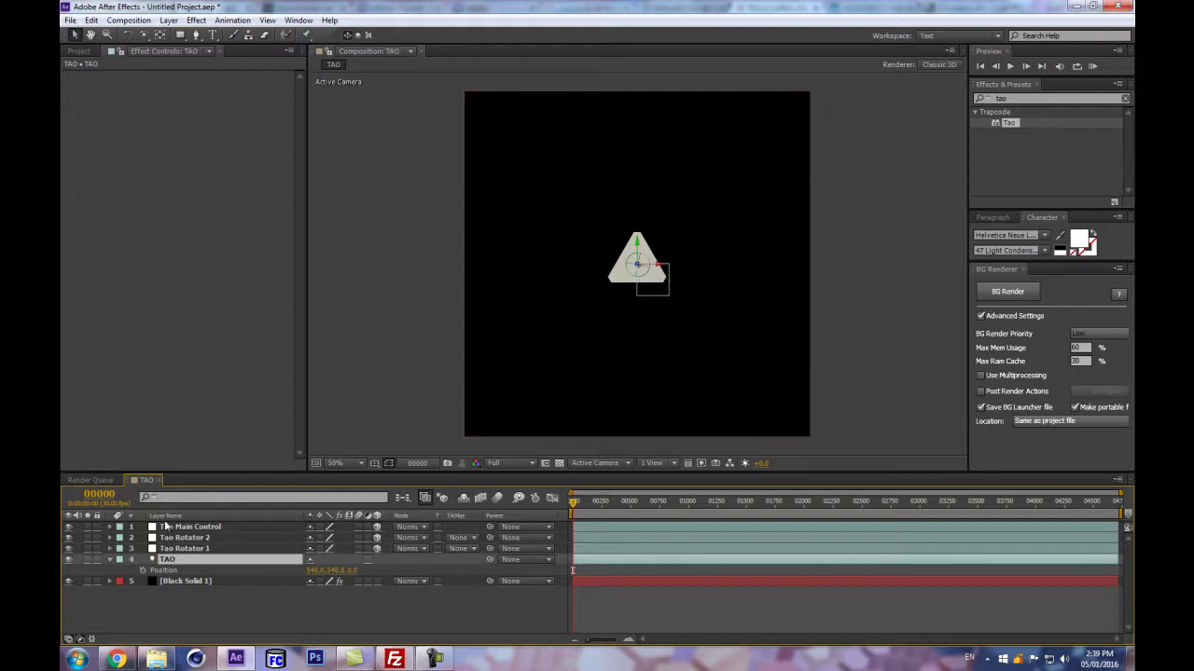
key(p)
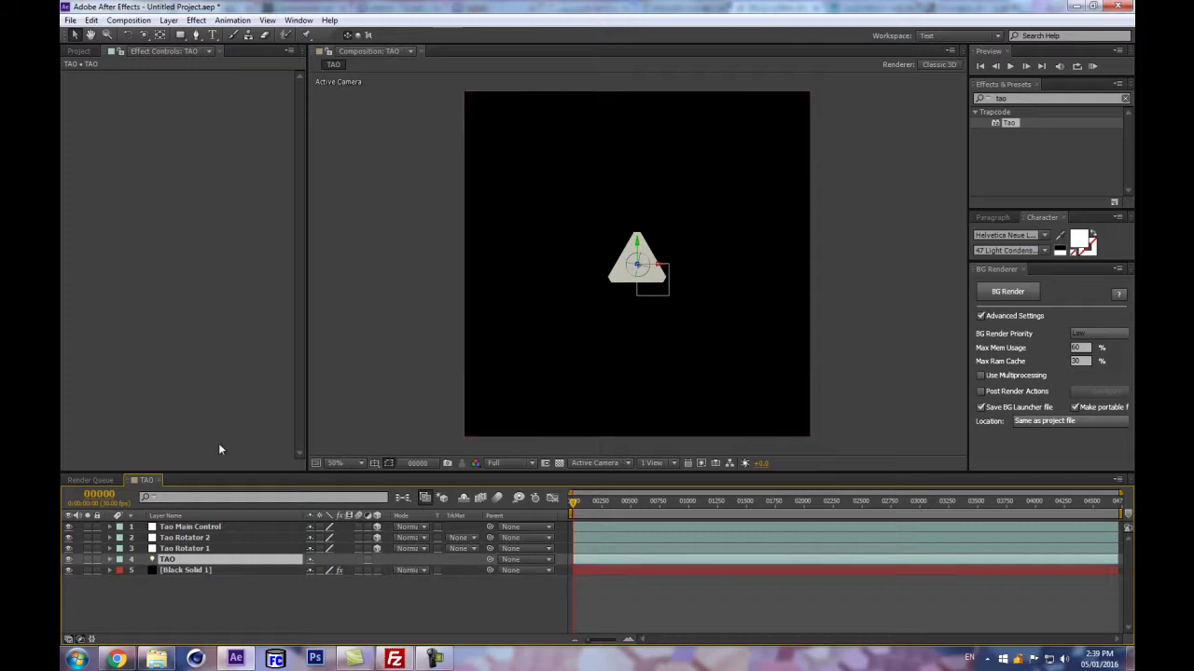
key(p)
click(360, 570)
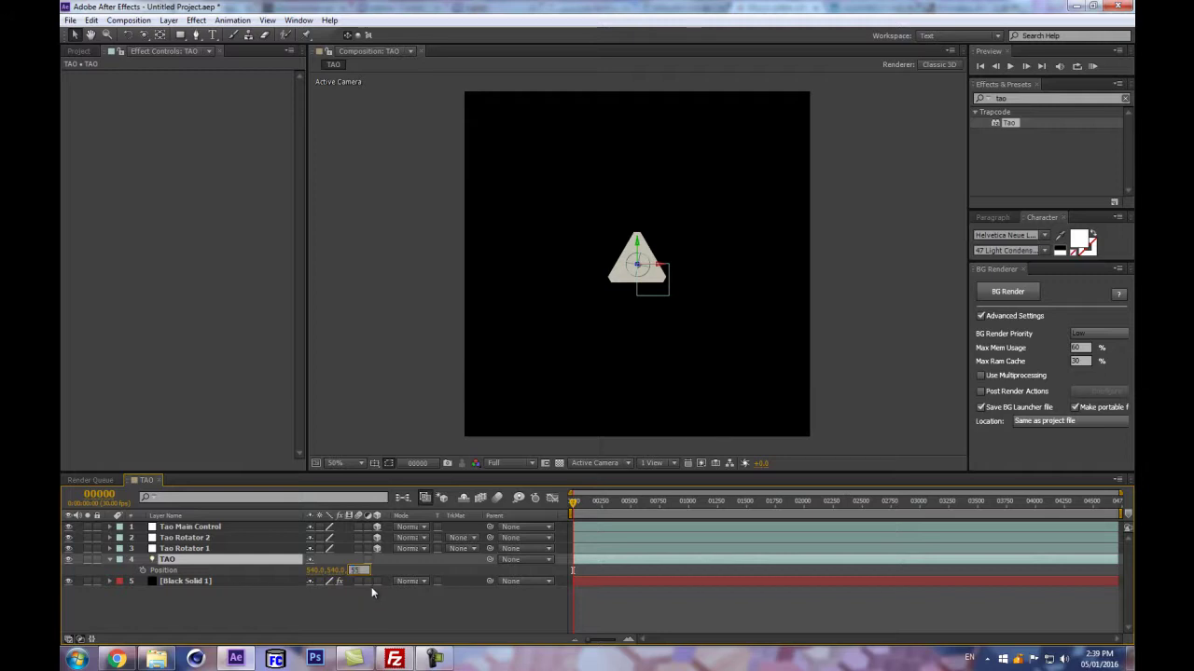
text(55)
key(Return)
- Animate Tao Rotator 1's Y Rotation with a keyframe at the first frame and 20 full revolutions at frame 120
click(194, 549)
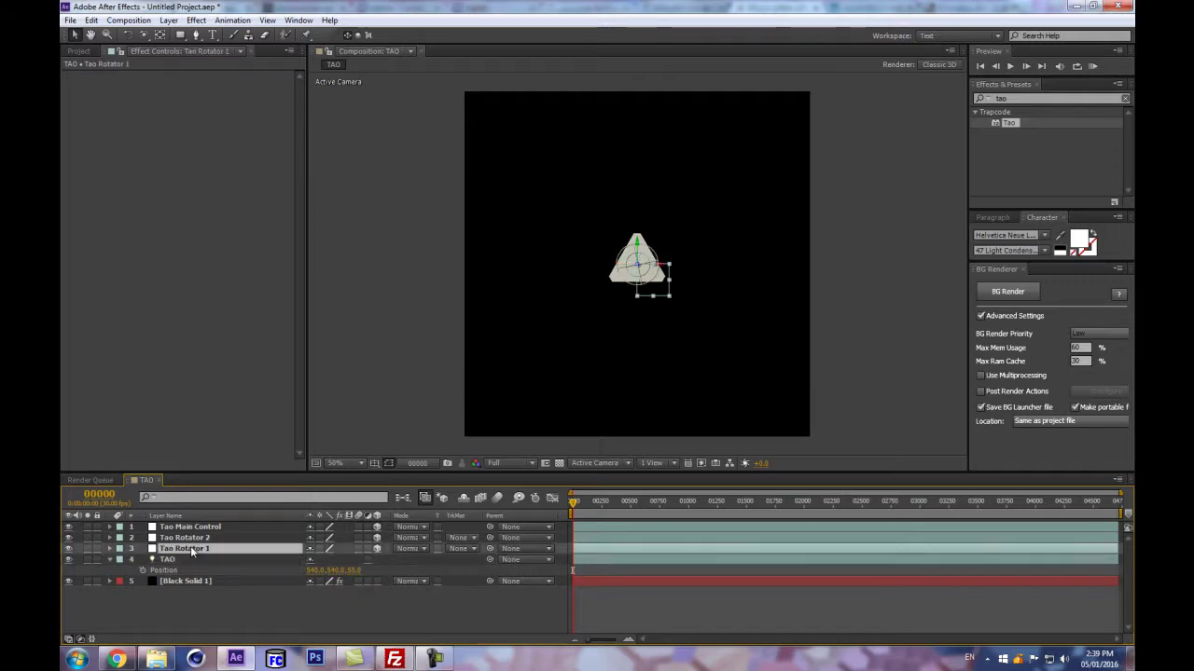
key(r)
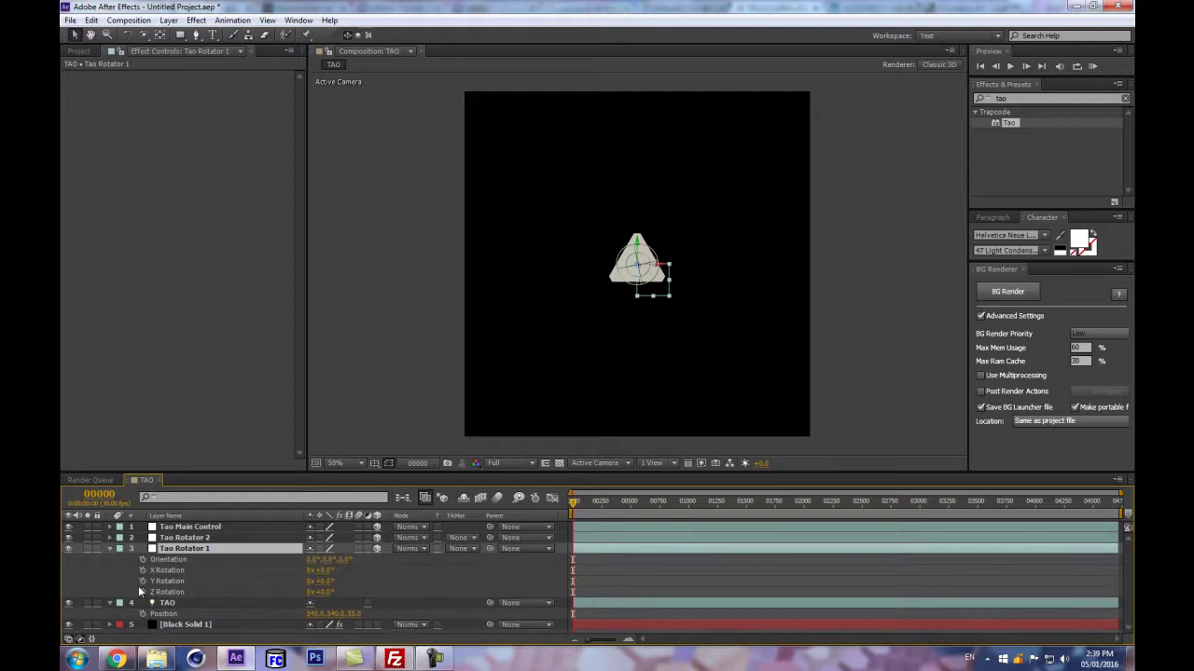
click(142, 581)
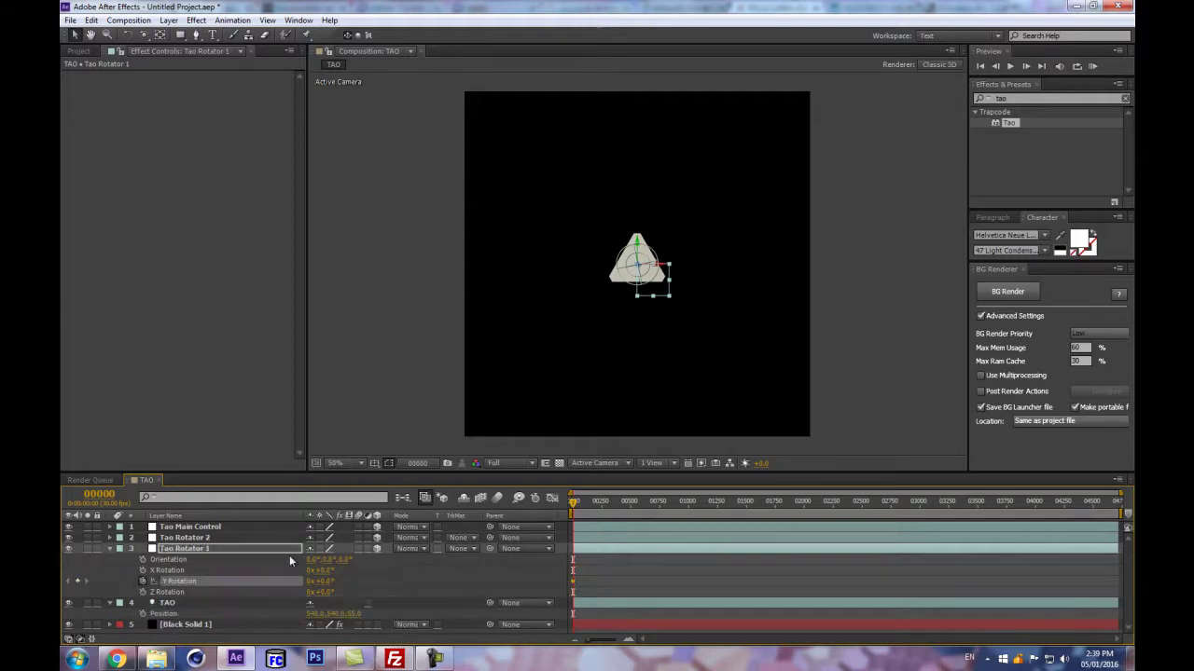
click(98, 494)
text(120)
key(Return)
click(310, 581)
text(20)
key(Return)
- Set the duration if no keyframes to 4 for the TAO light paths in Black Solid 1's Tao effect
click(186, 624)
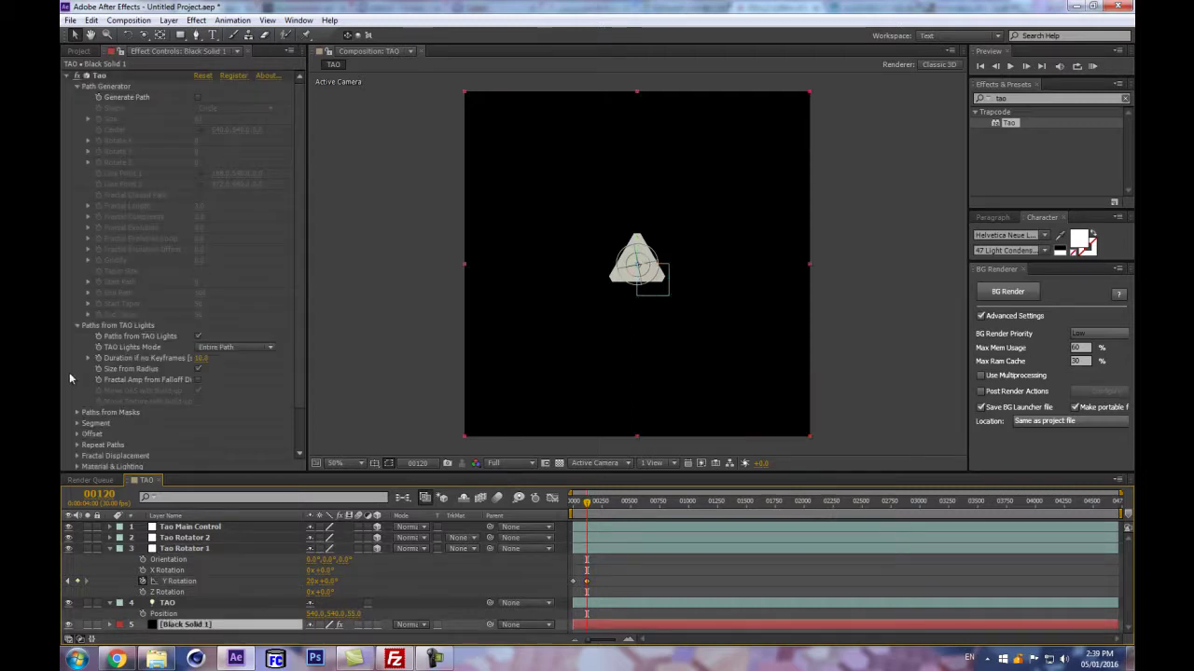
click(201, 359)
text(4)
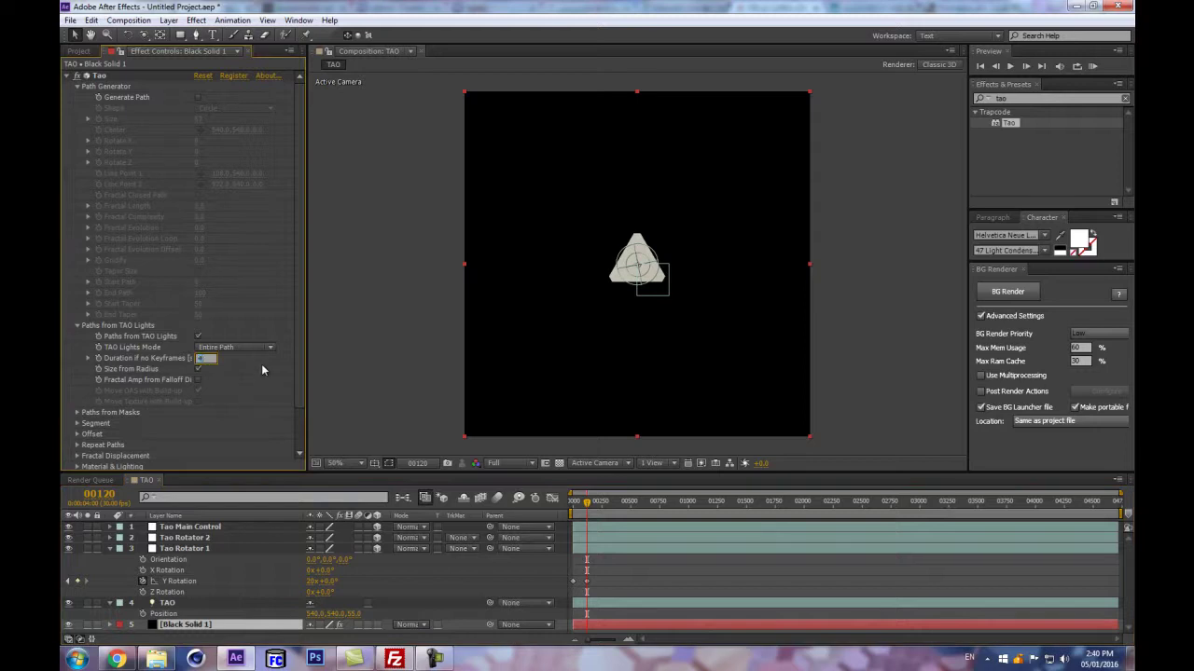
key(Return)
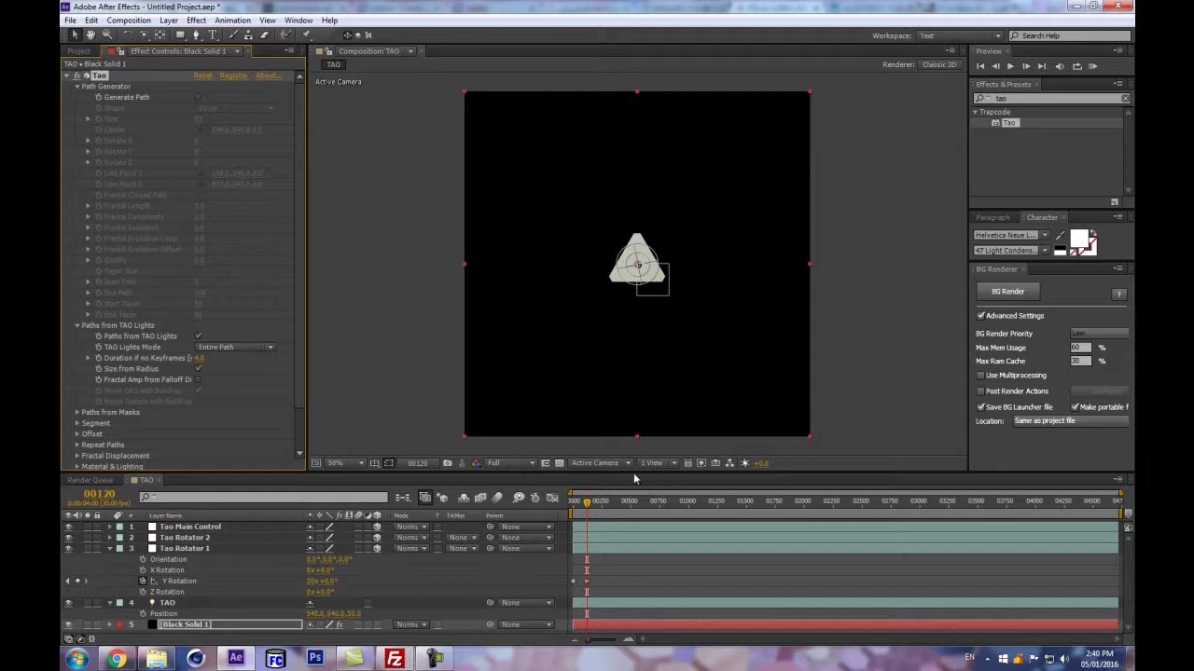
- At the first frame, parent the TAO light to Tao Rotator 1, that null to Tao Rotator 2, and Tao Rotator 2 to Tao Main Control
drag(631, 473, 587, 449)
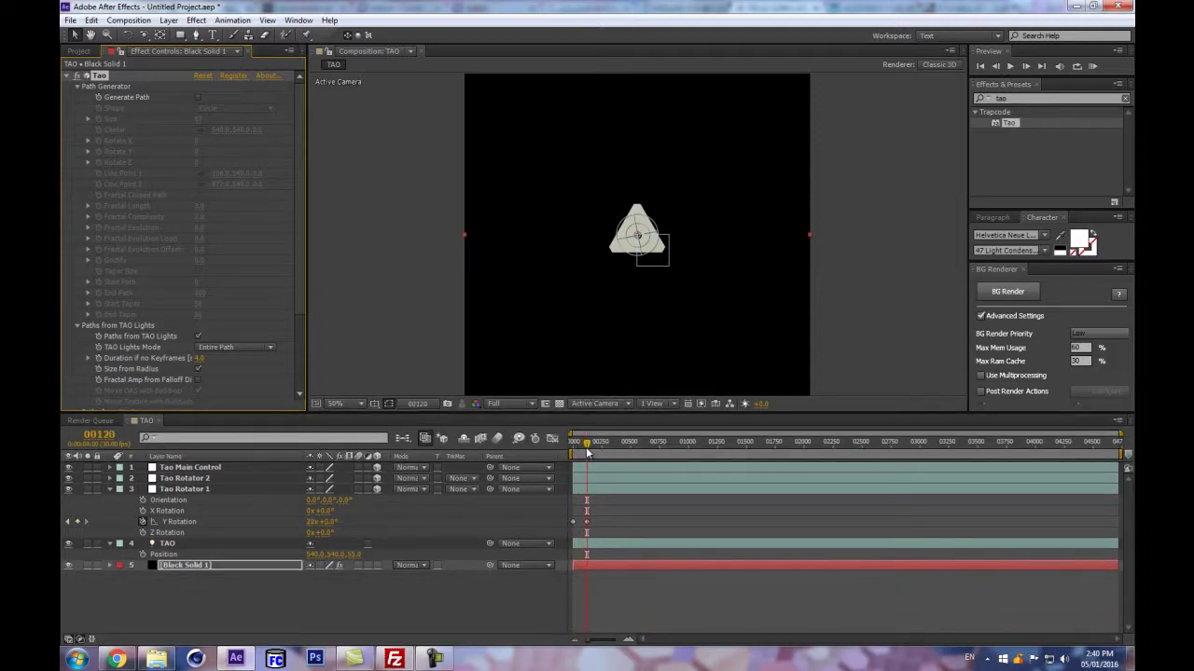
click(212, 594)
key(Home)
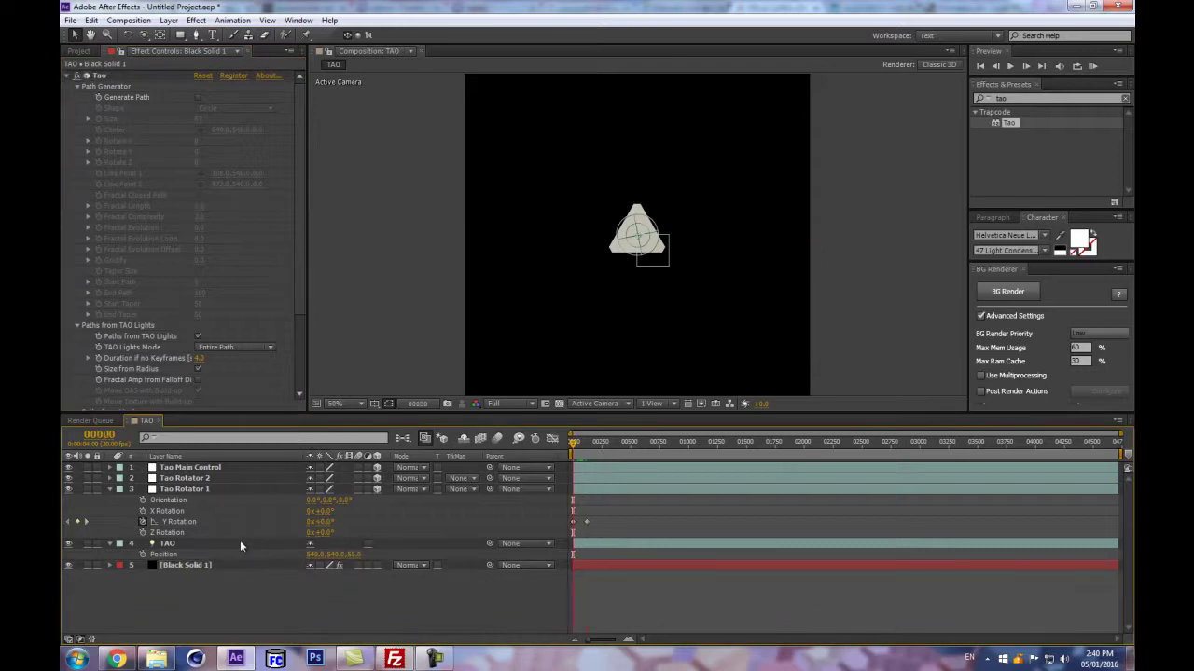
click(240, 545)
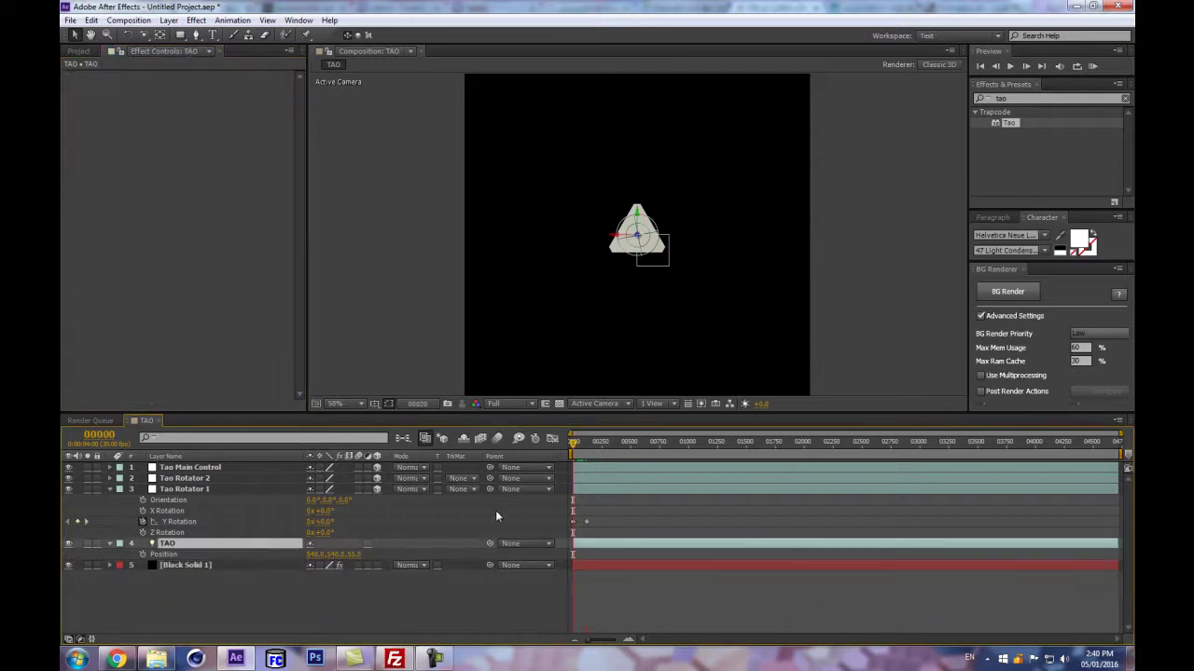
drag(488, 543, 189, 489)
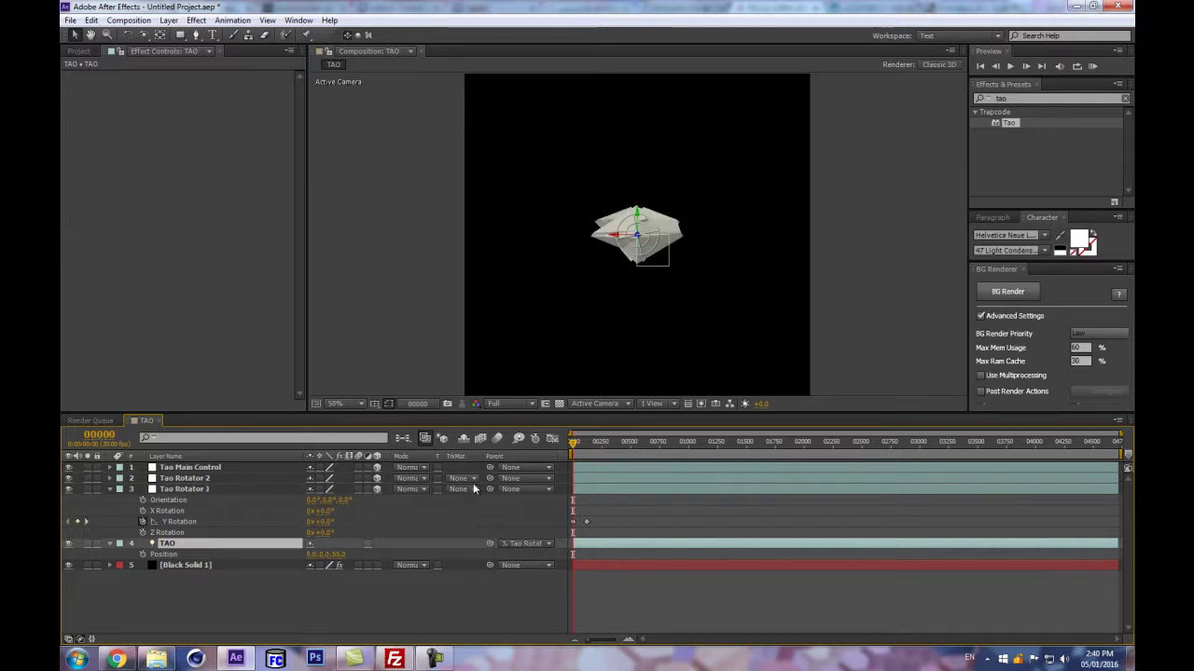
drag(490, 489, 257, 476)
drag(490, 478, 240, 467)
- At the first frame, offset Tao Rotator 1 sideways to an X position of -330
drag(572, 446, 586, 446)
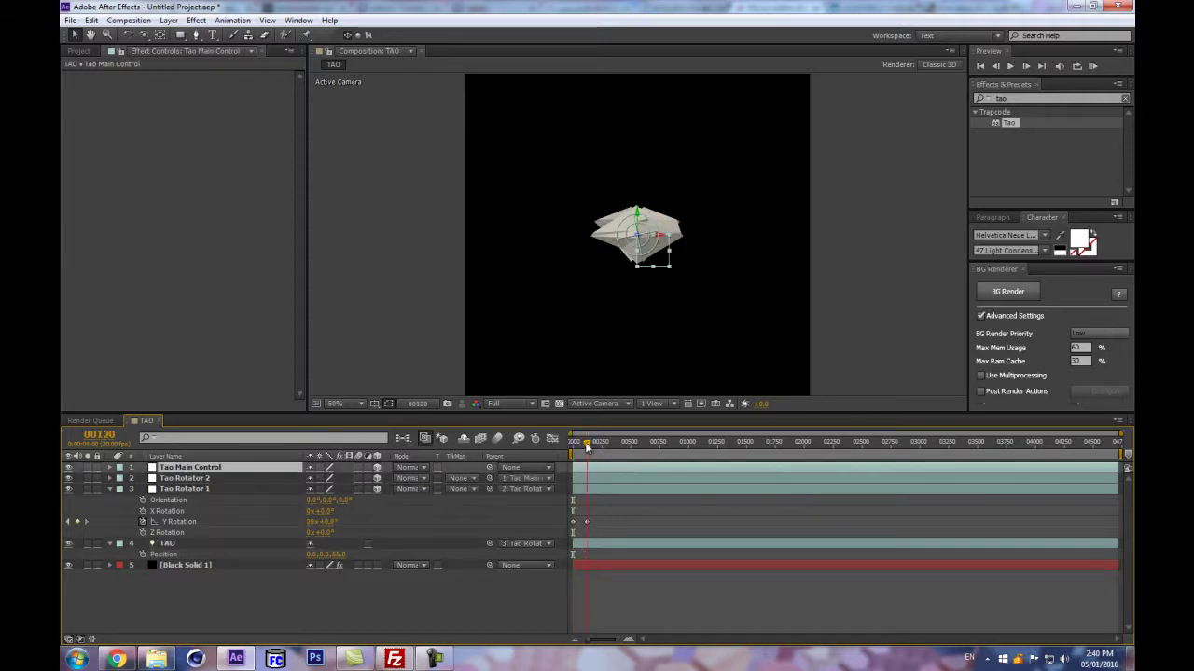
scroll(678, 309, up, 1)
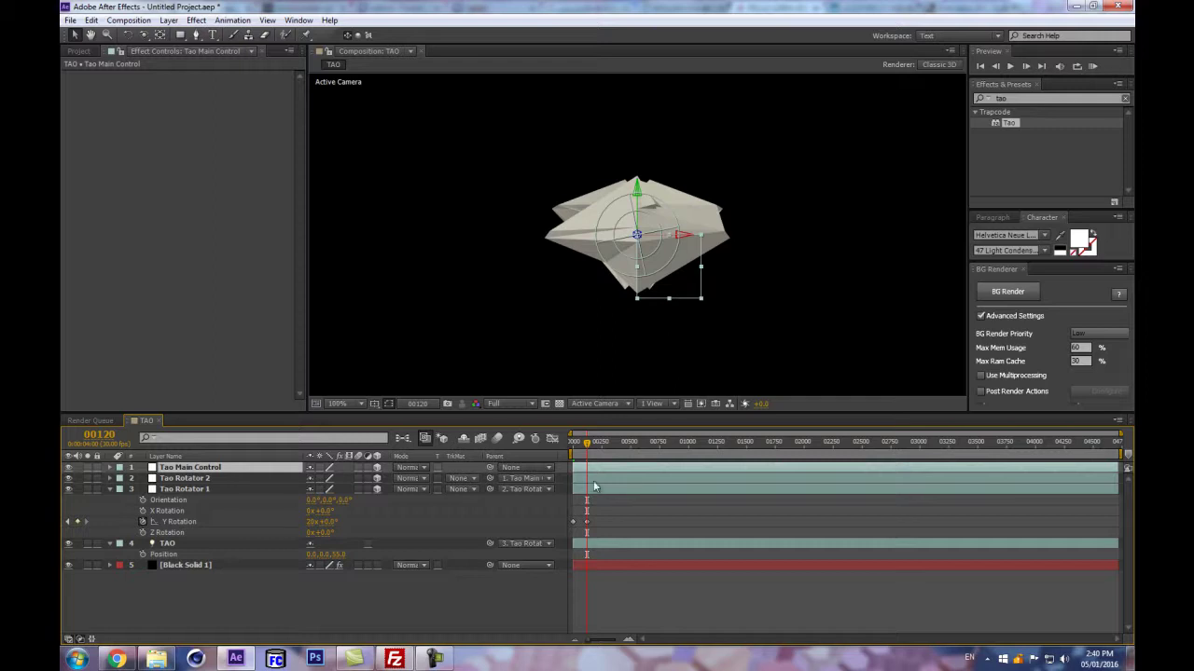
click(333, 476)
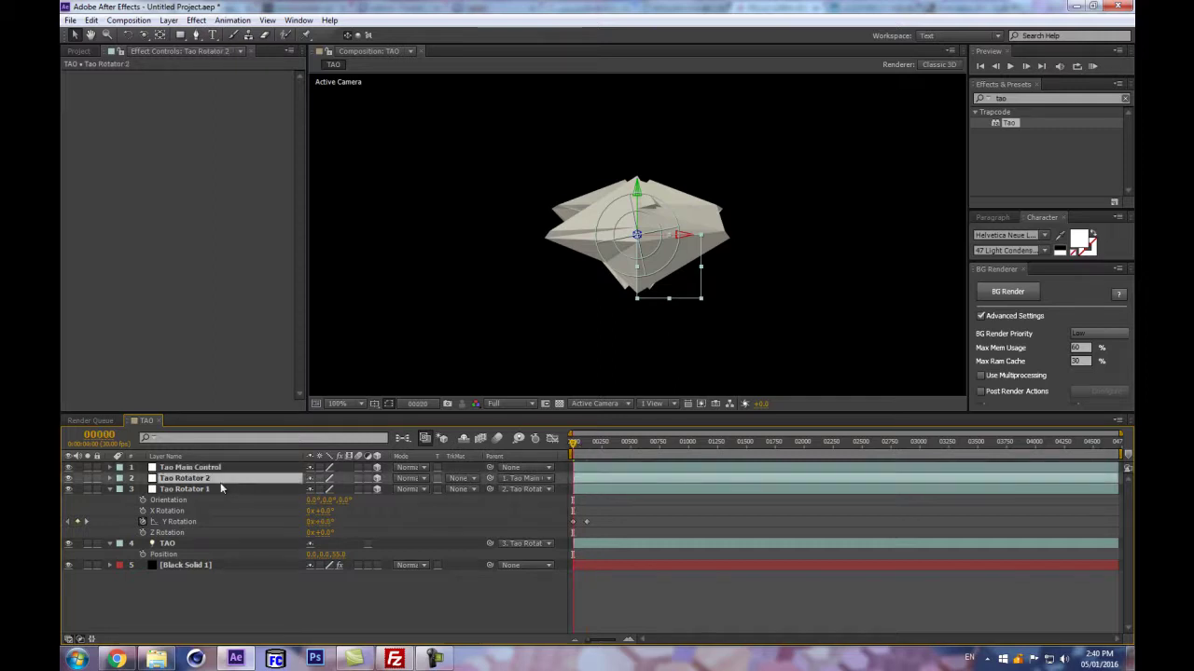
key(comma)
key(comma)
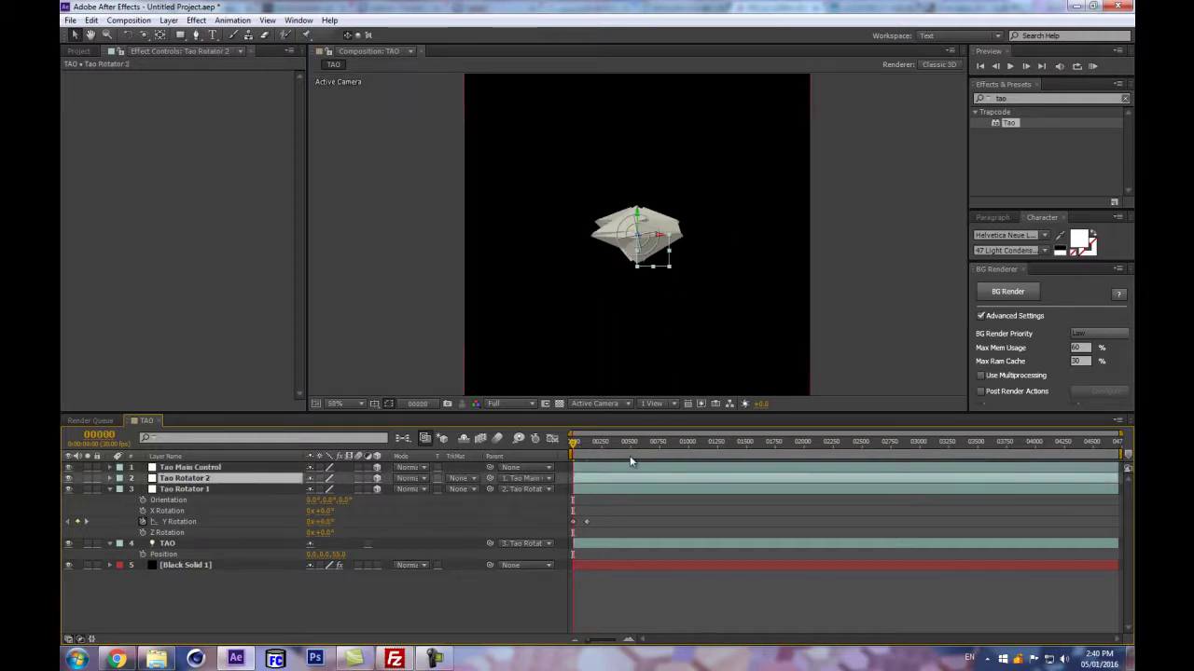
click(200, 491)
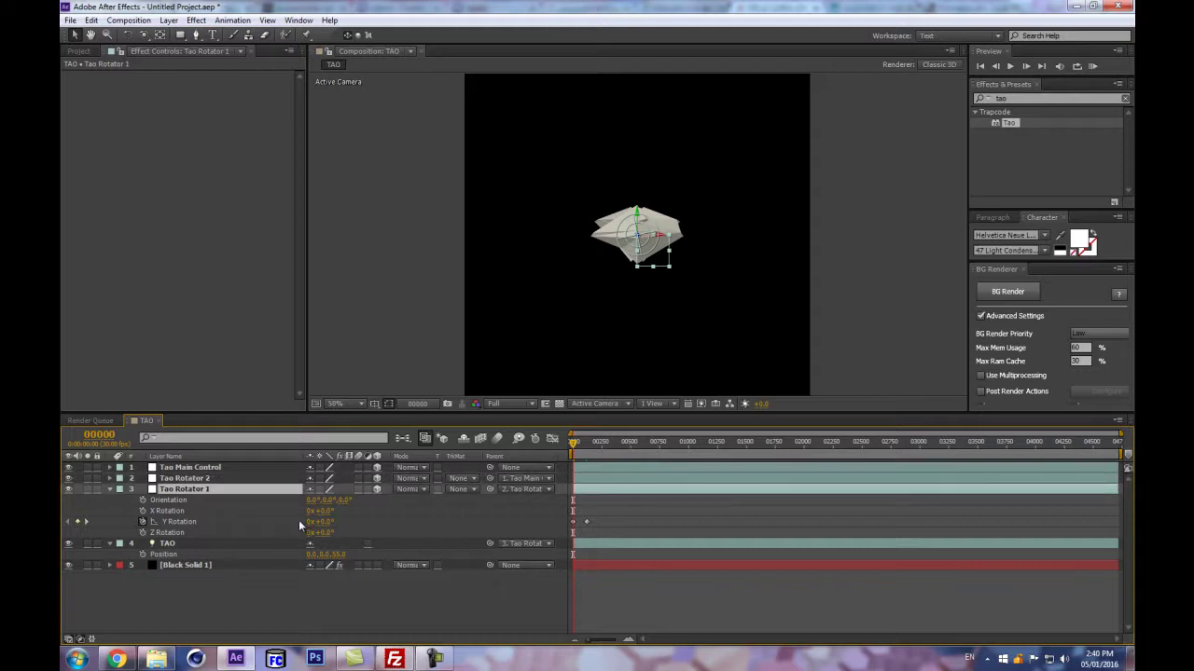
key(p)
drag(314, 504, 294, 502)
key(Return)
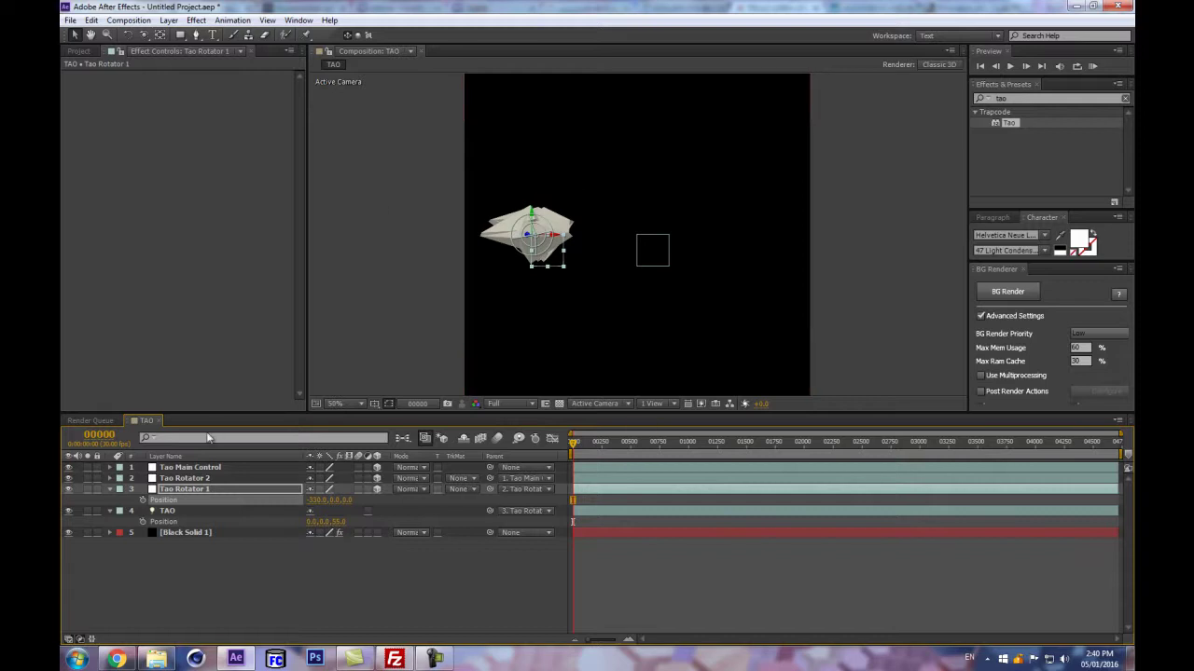
- Animate Tao Rotator 2's Z Rotation with a keyframe at the first frame and one full revolution at frame 120
click(193, 479)
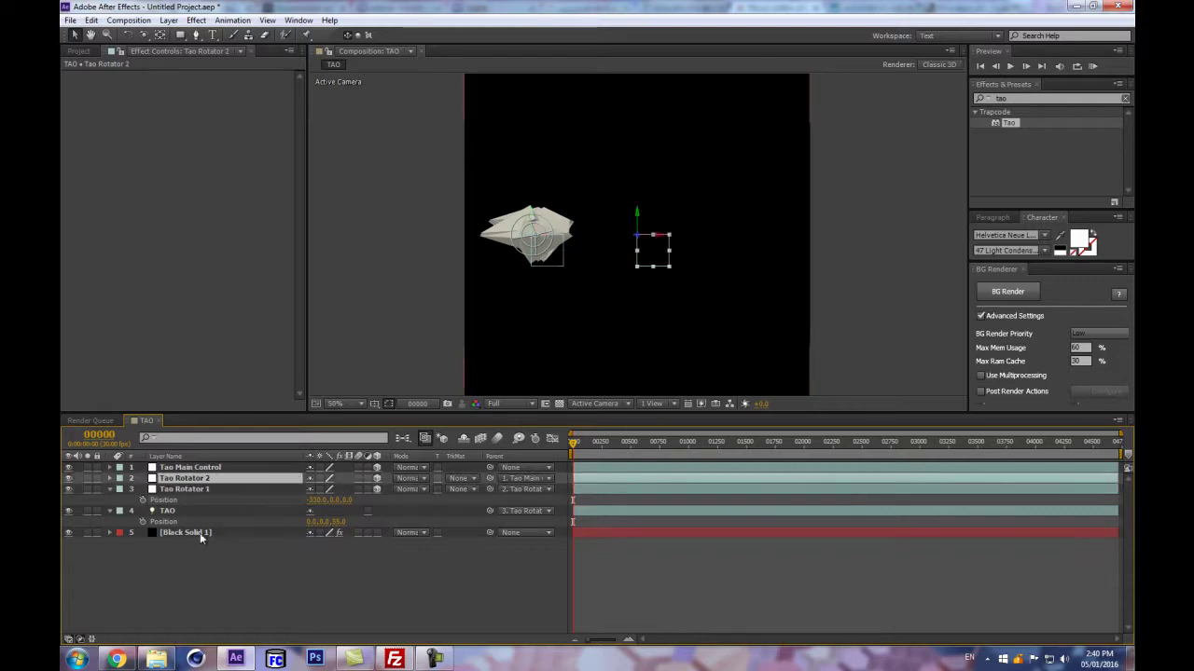
key(r)
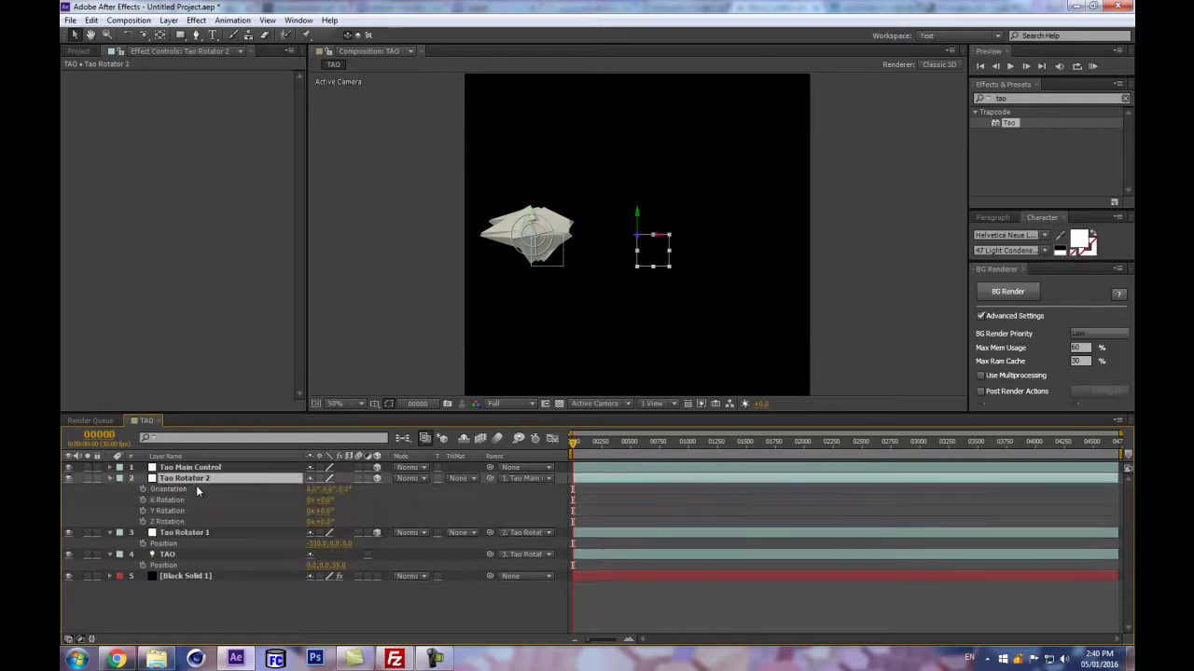
click(142, 512)
click(142, 522)
click(110, 434)
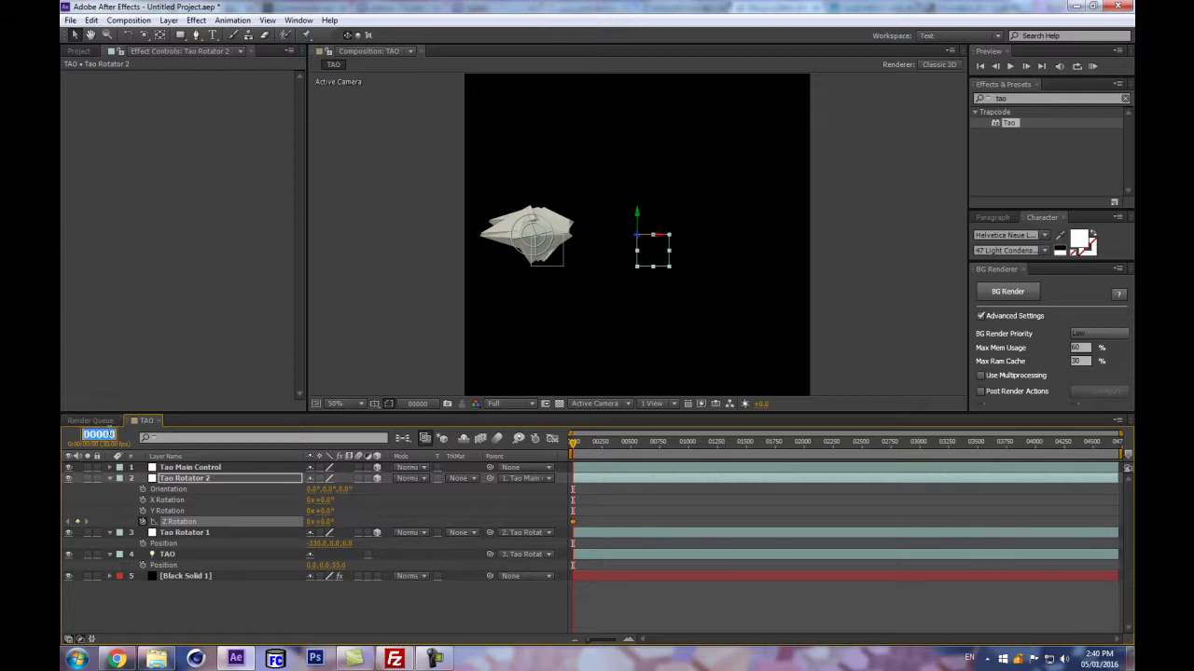
key(Return)
click(308, 521)
text(12)
key(Return)
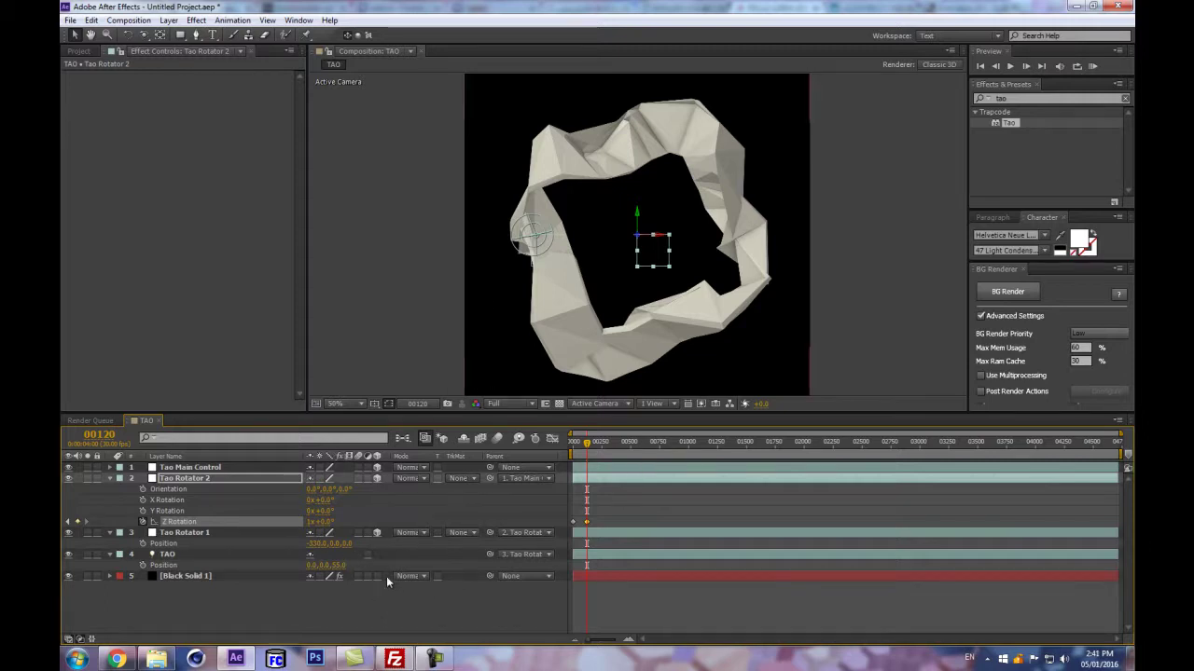
- In the Tao effect's Segment settings on Black Solid 1, set Segments to 211, Sides to 6 and Size to 9
click(191, 556)
click(190, 577)
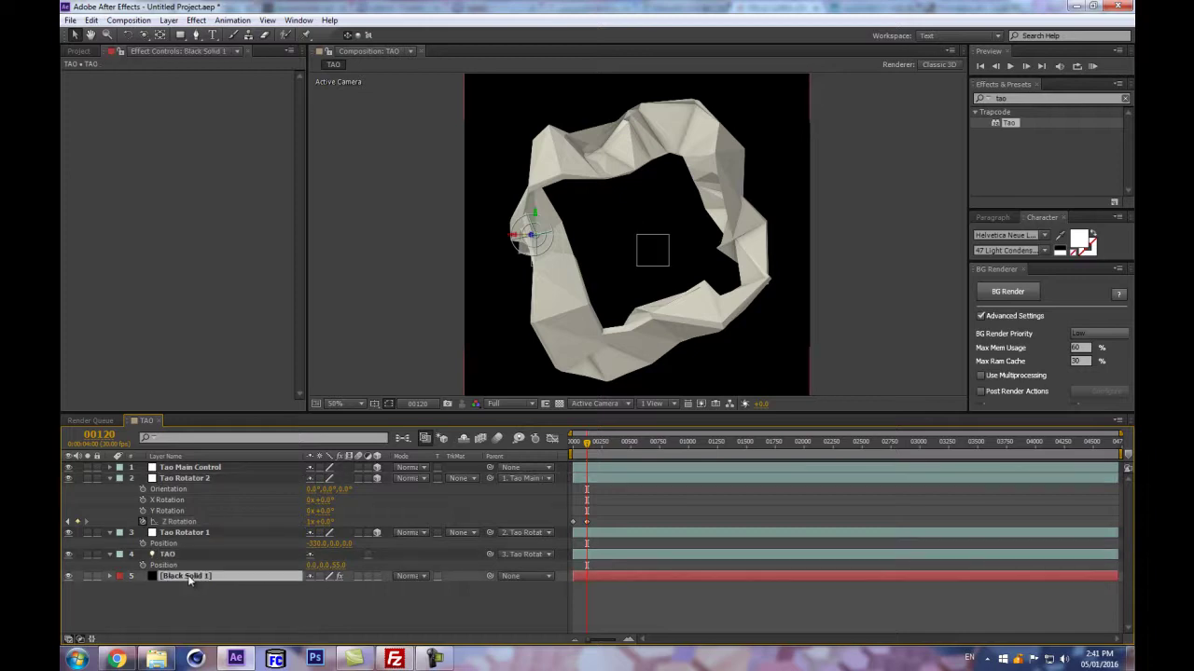
scroll(200, 290, down, 3)
click(78, 319)
drag(197, 191, 158, 252)
scroll(644, 235, up, 2)
scroll(643, 235, down, 1)
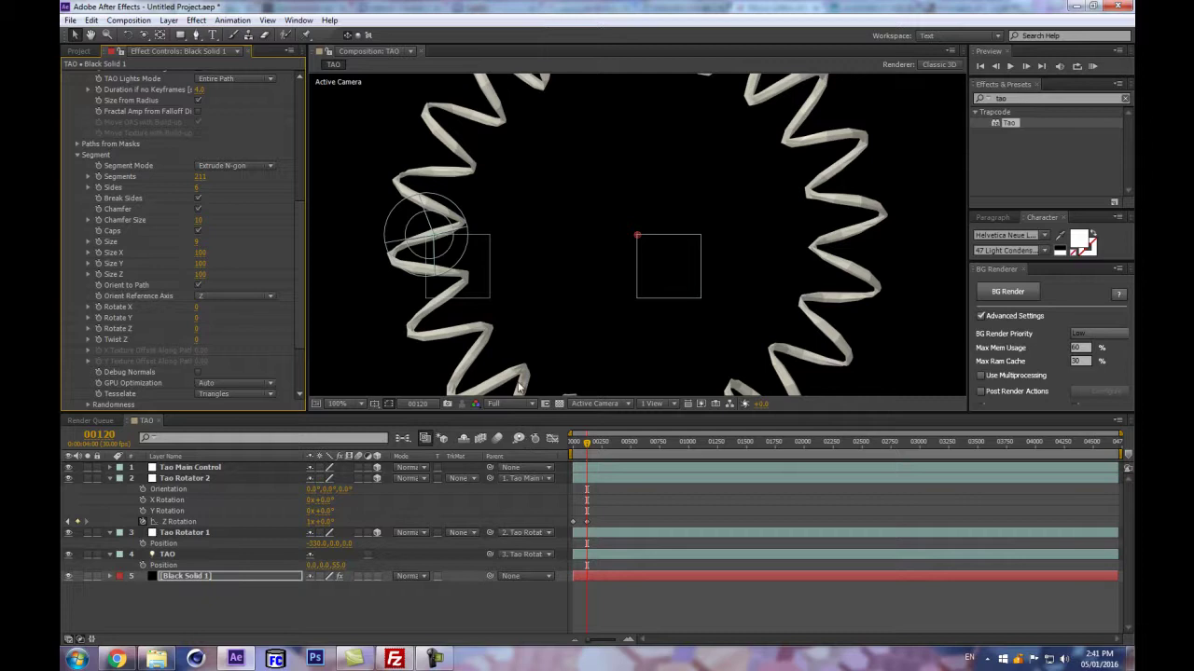
- Thicken and smooth the coil by raising the segment Size to 23 and Segments to 1293
click(315, 611)
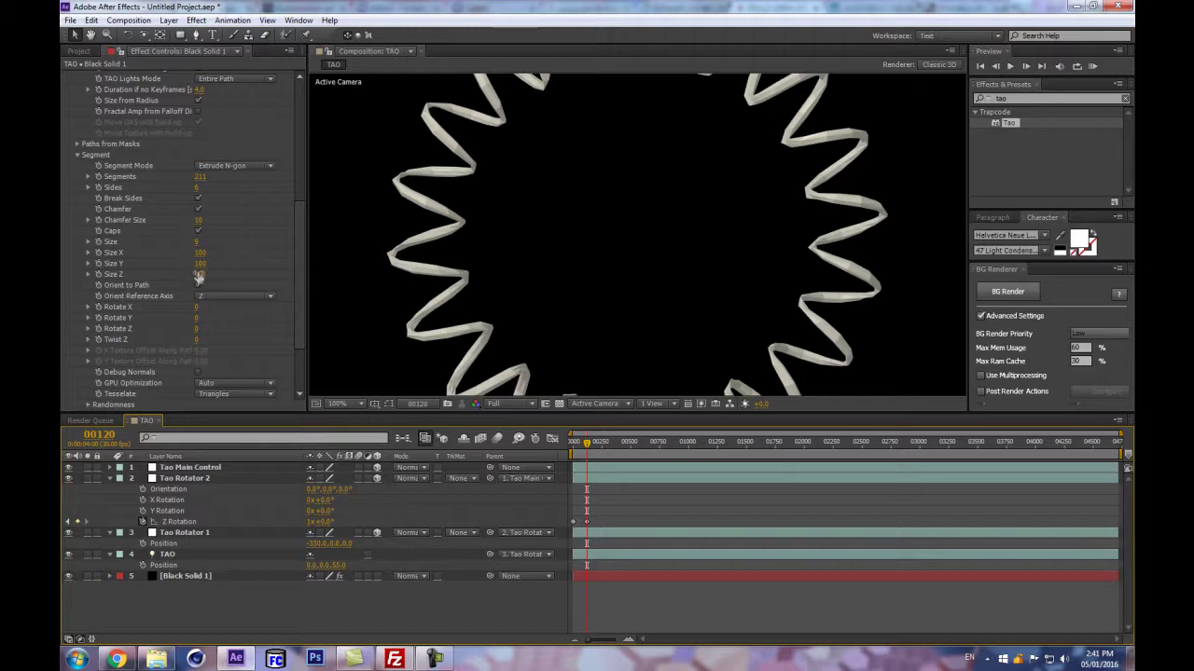
drag(197, 241, 206, 242)
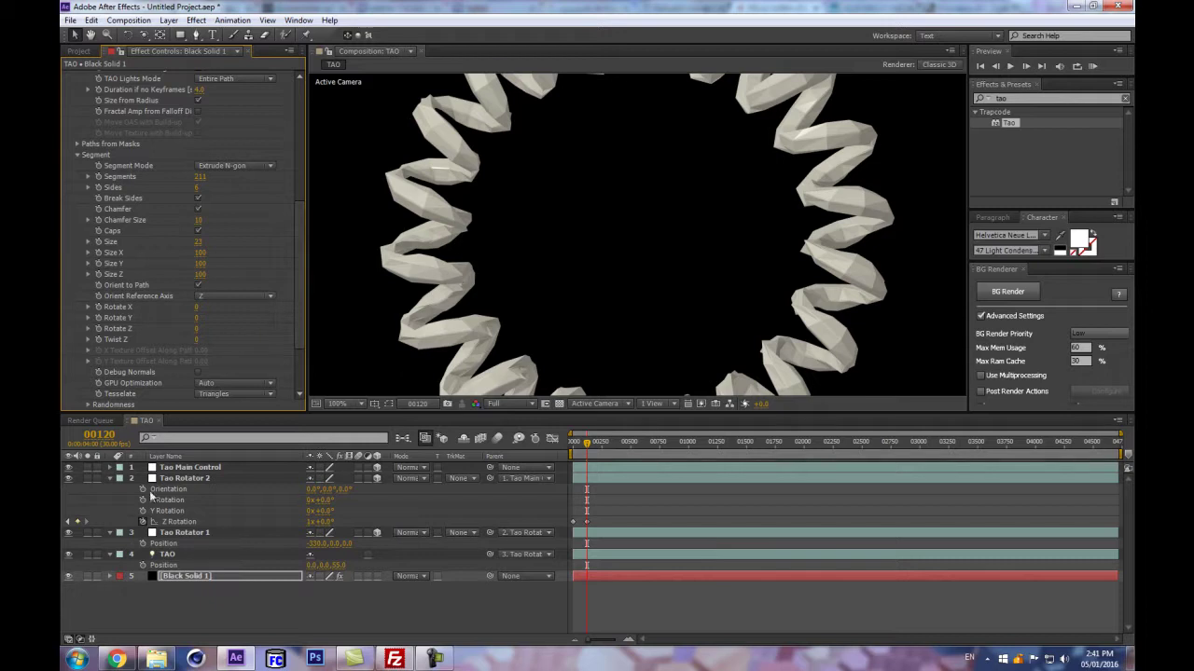
drag(199, 177, 546, 306)
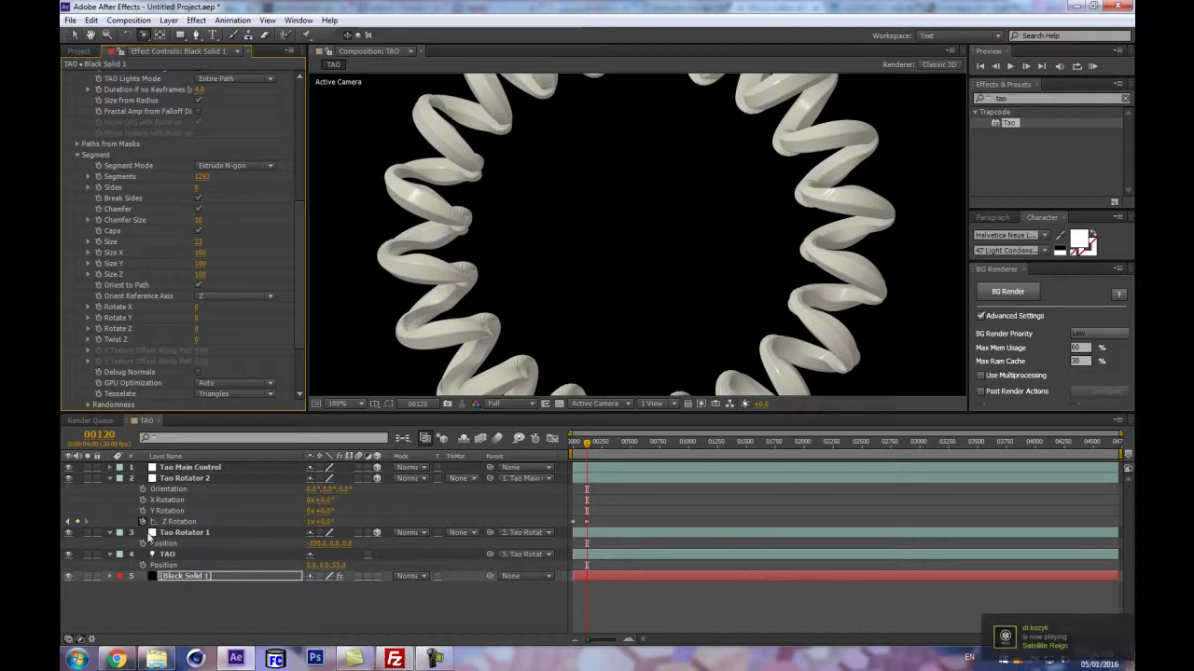
- Add a two-node camera named Camera 1 with the 50mm preset and try orbiting around the coil
key(ctrl+alt+shift+c)
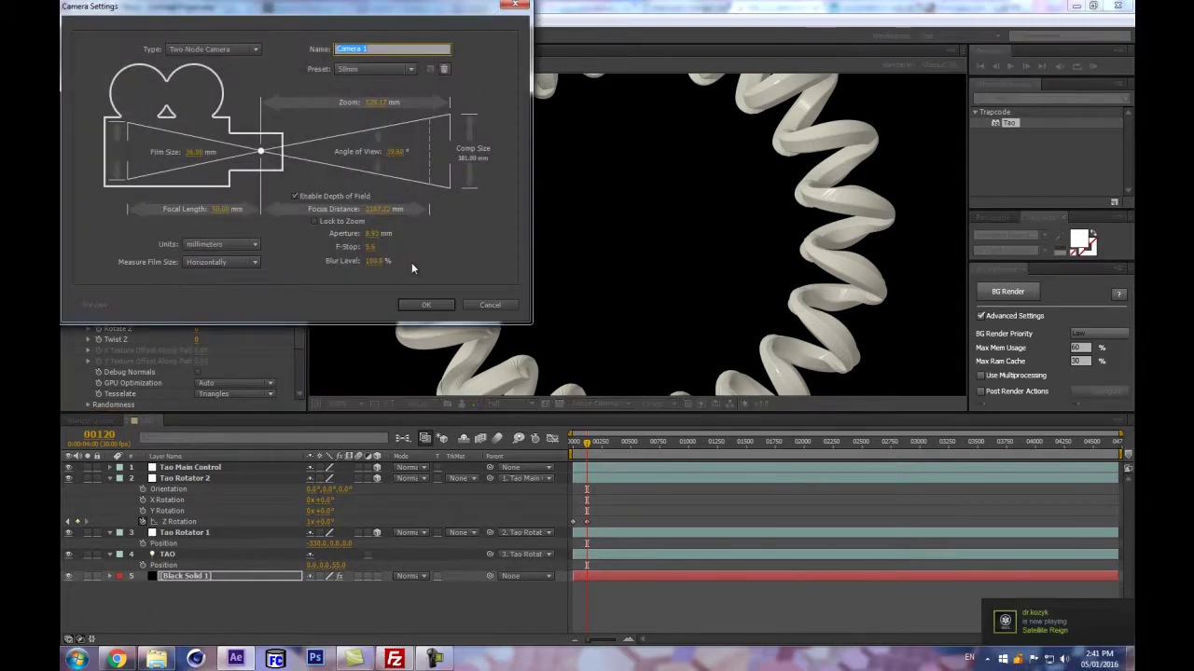
key(Return)
drag(531, 242, 648, 214)
- Collapse Tao Rotator 2's properties and turn off Orient to Path in the Tao effect's Segment settings on Black Solid 1
click(185, 566)
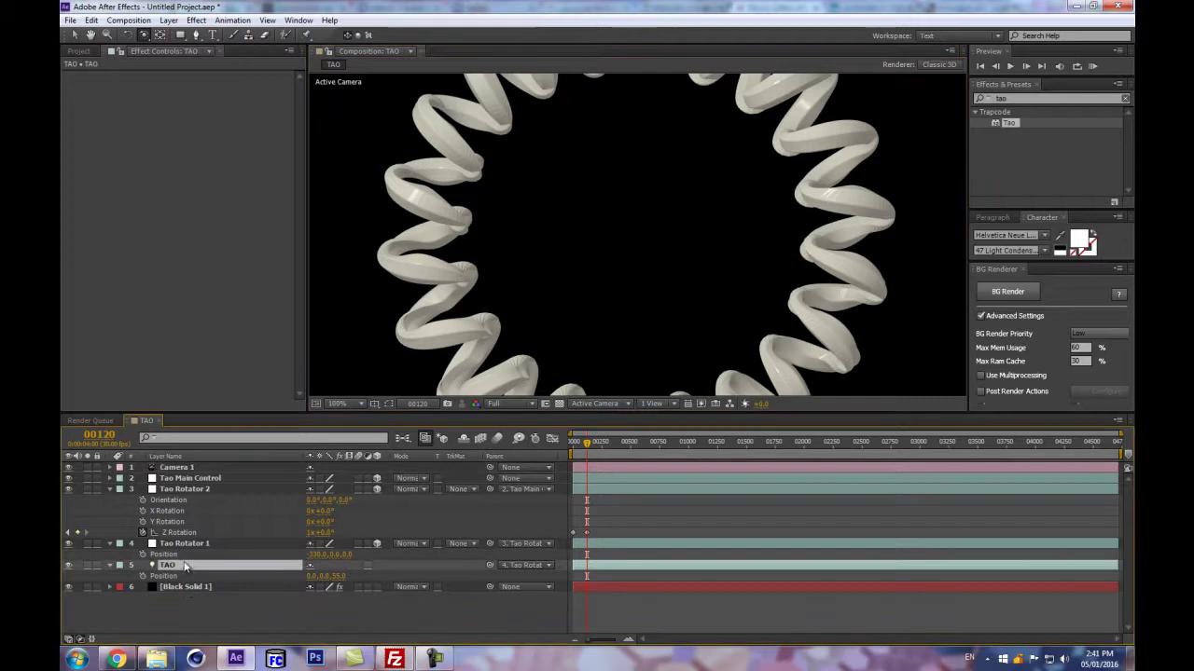
click(185, 586)
scroll(252, 280, down, 5)
scroll(237, 350, down, 3)
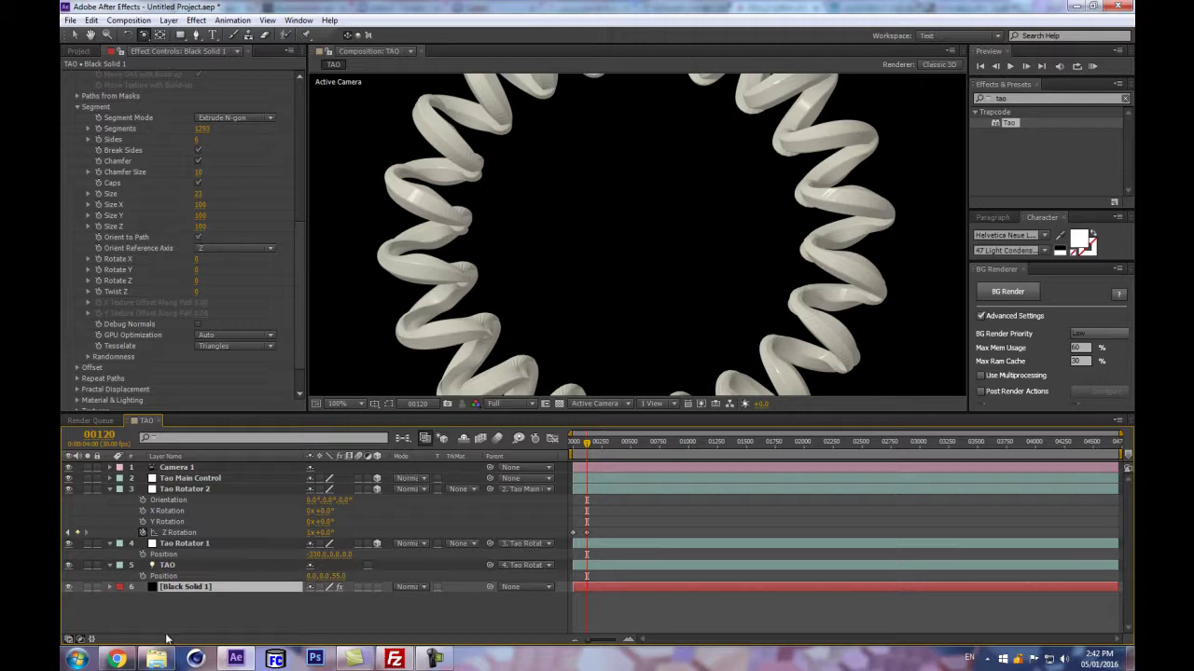
click(108, 489)
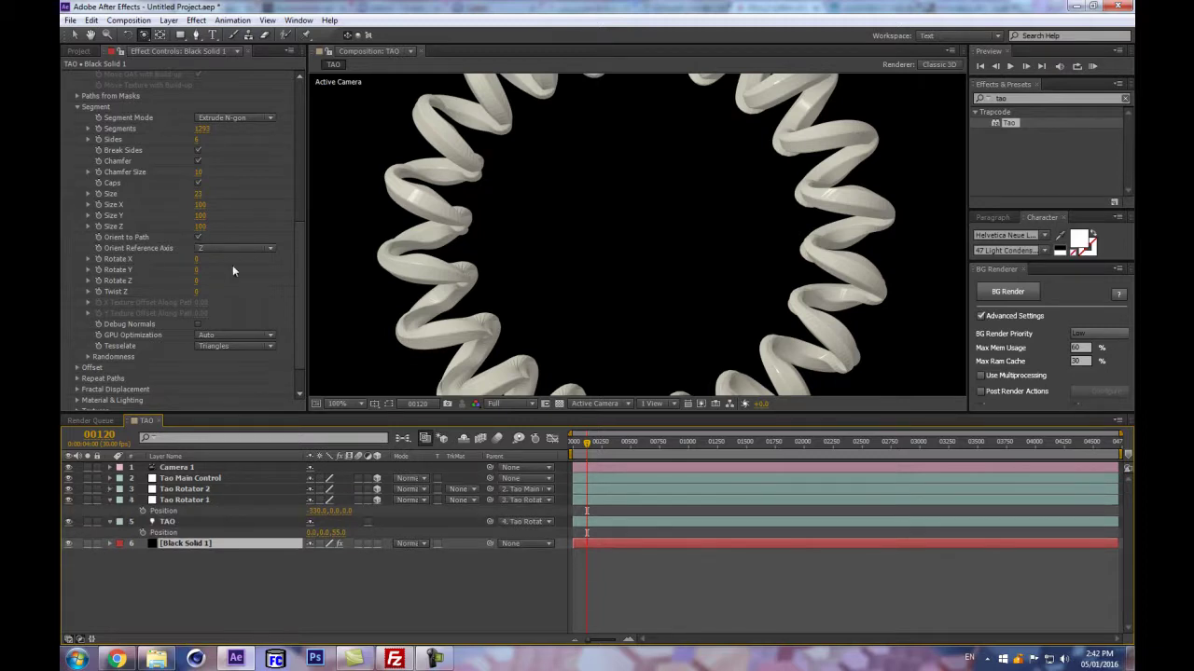
click(185, 523)
click(173, 542)
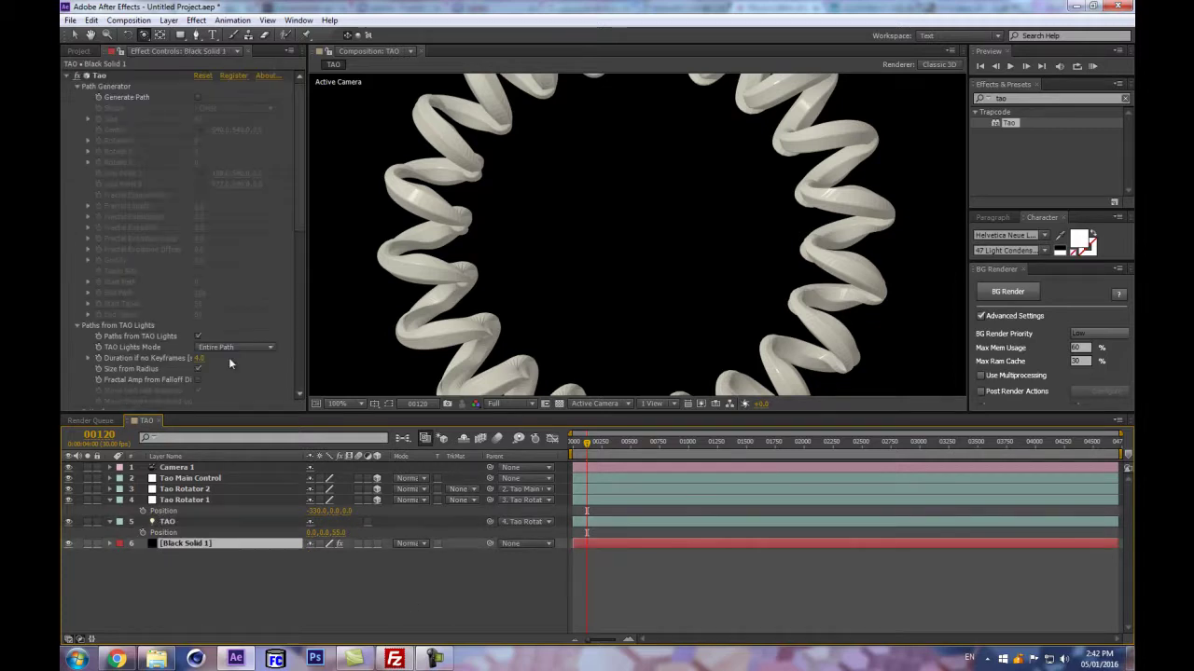
scroll(230, 355, down, 5)
scroll(211, 365, down, 4)
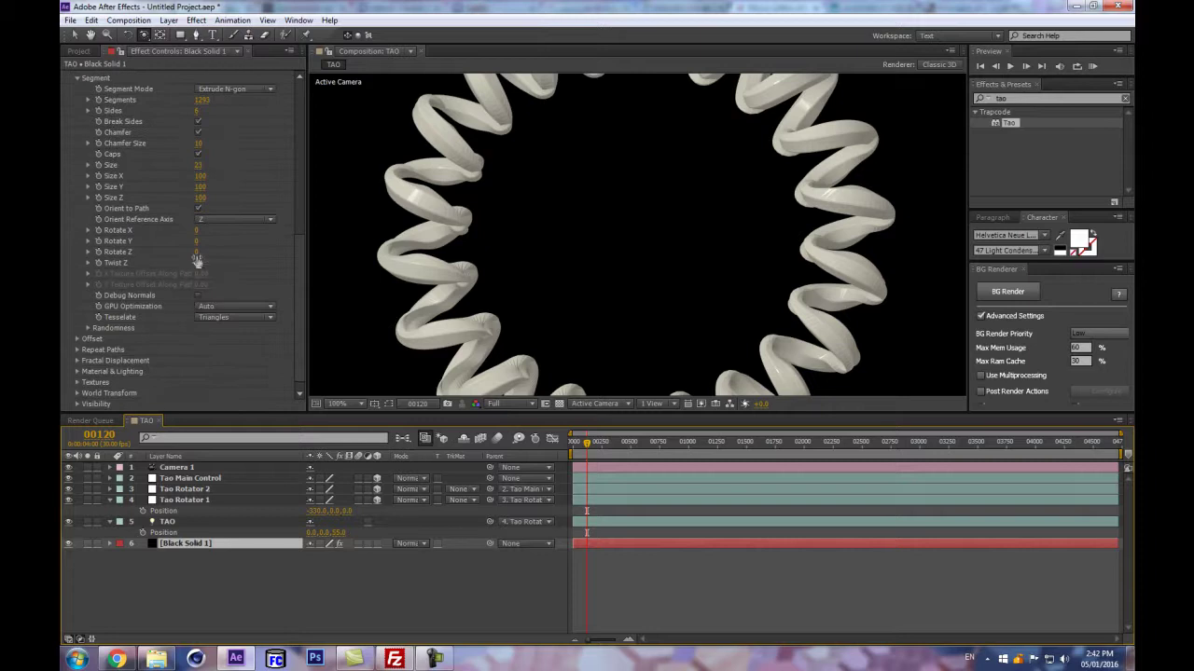
click(198, 209)
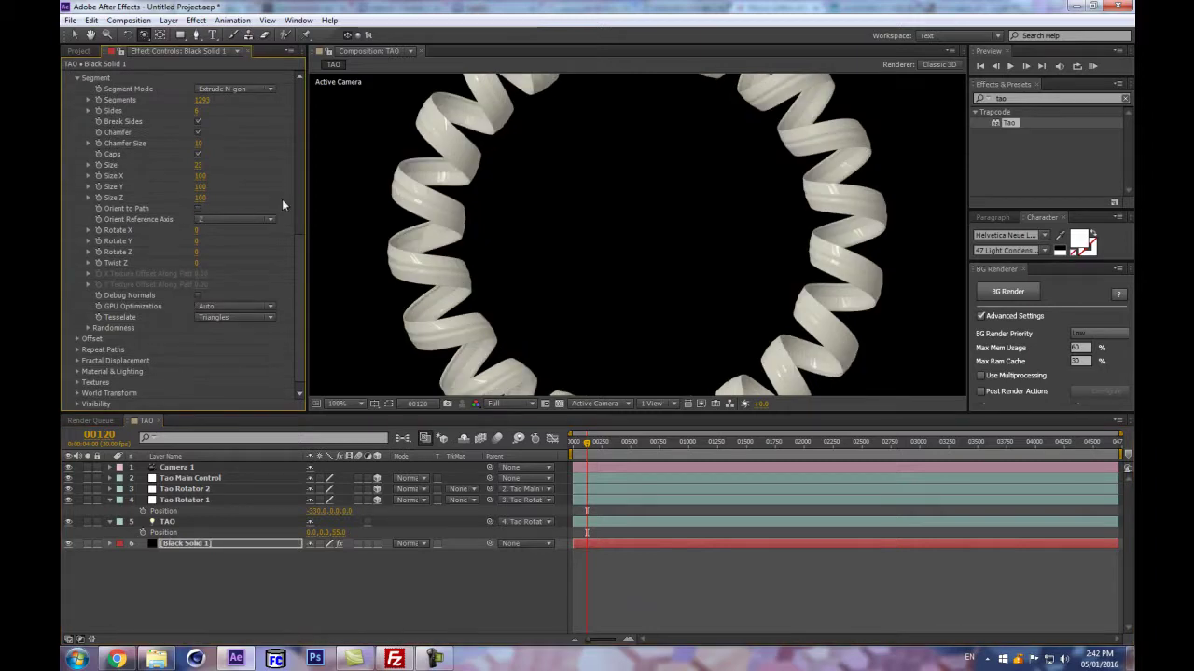
- Set both Rotate X and Rotate Y to 90 in the Tao effect's Segment settings and check the coil's thickness from another angle
drag(450, 205, 573, 220)
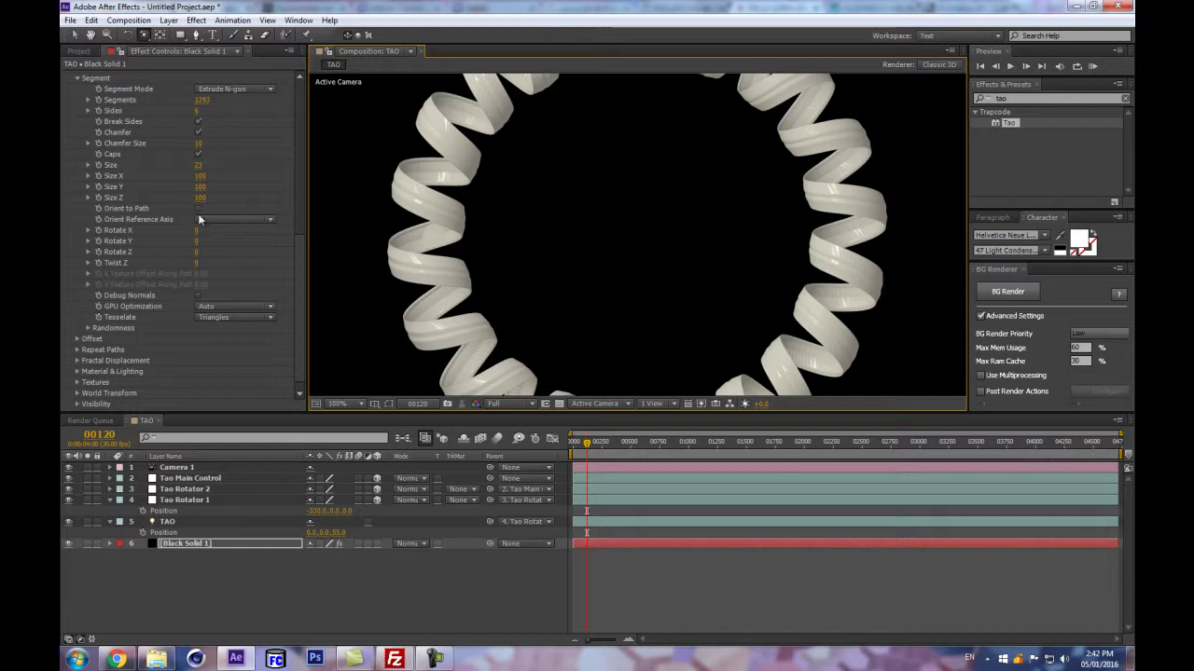
drag(199, 230, 243, 240)
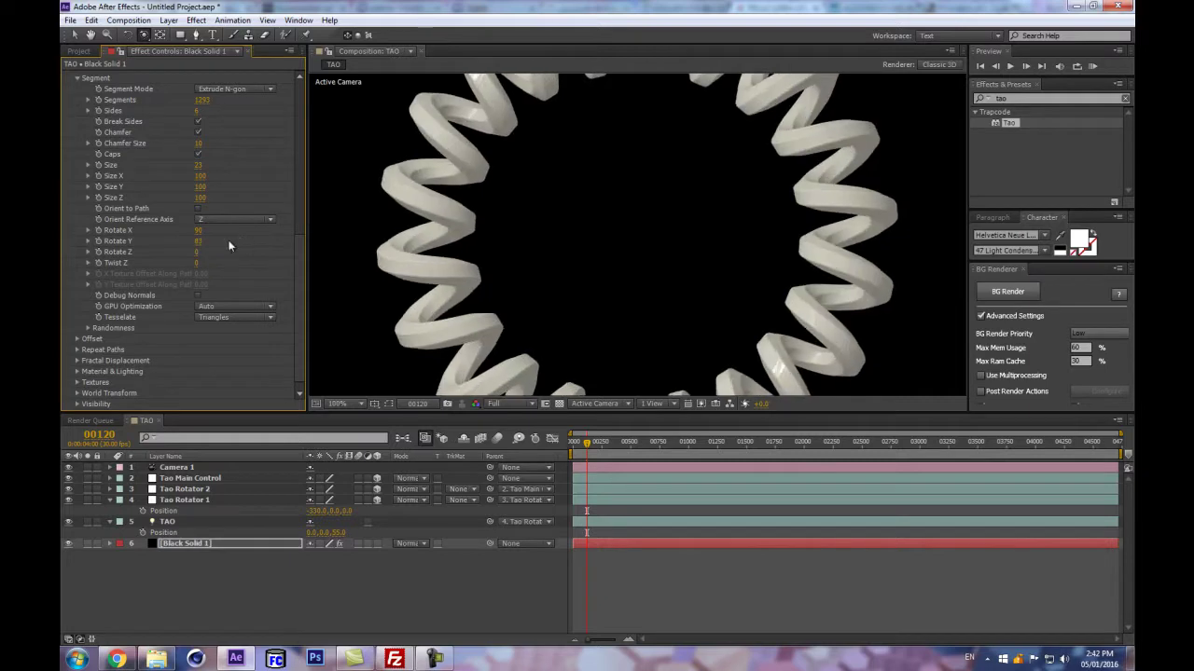
click(198, 244)
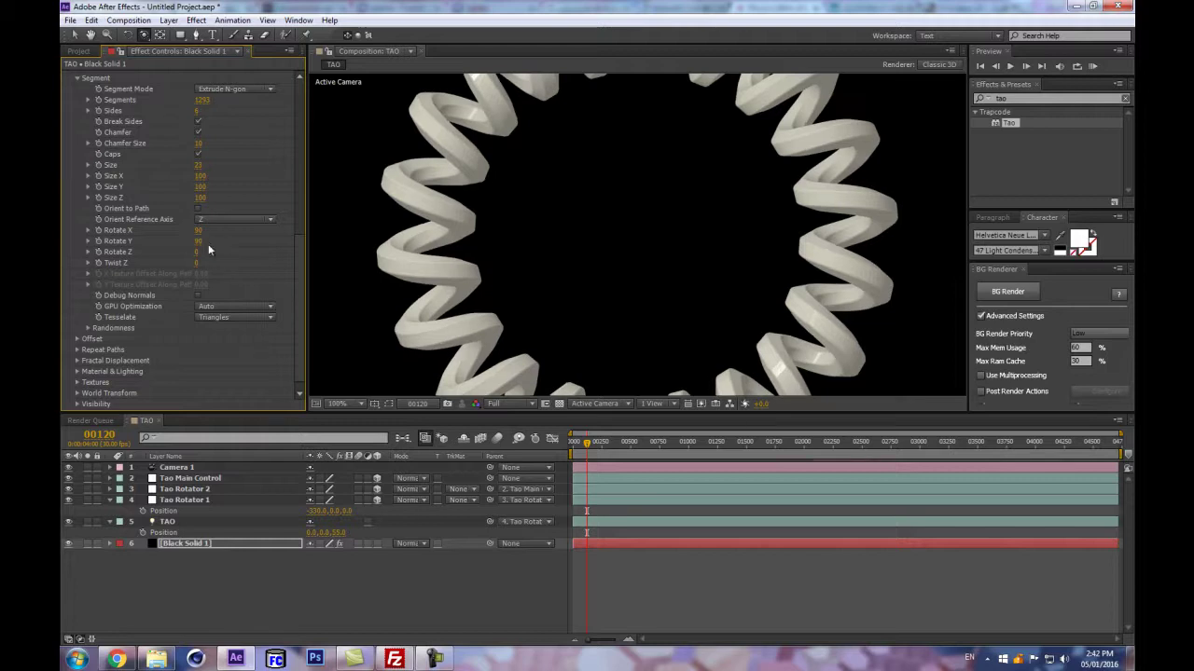
drag(525, 214, 719, 308)
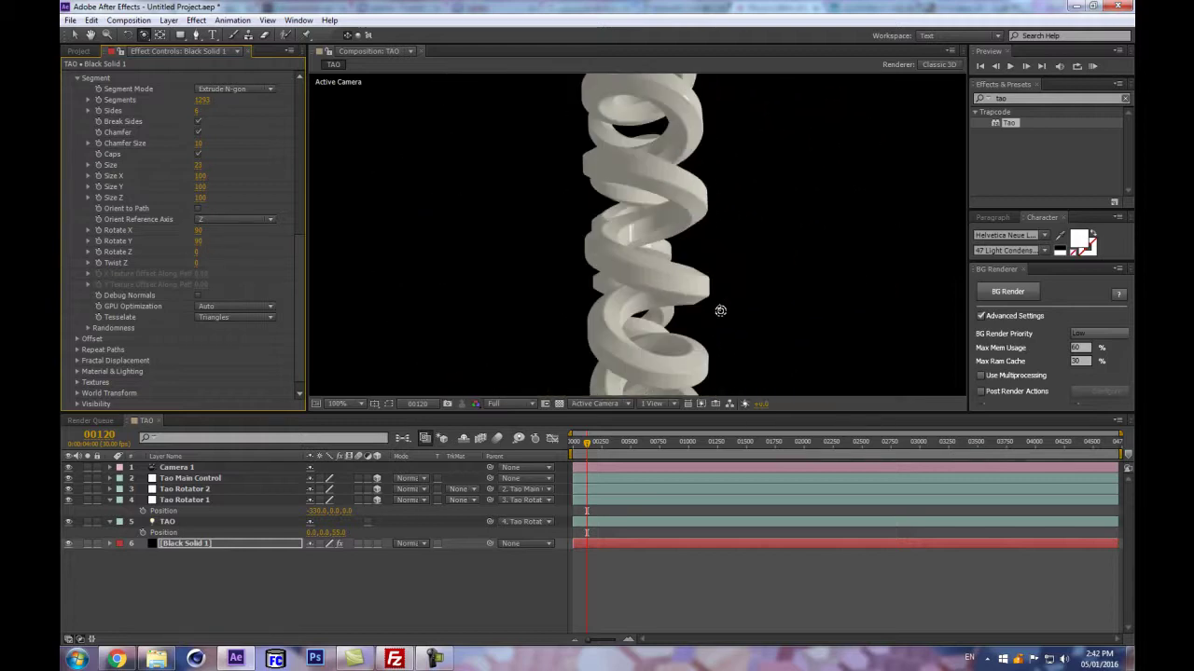
drag(655, 269, 757, 301)
scroll(614, 294, down, 1)
scroll(613, 294, up, 2)
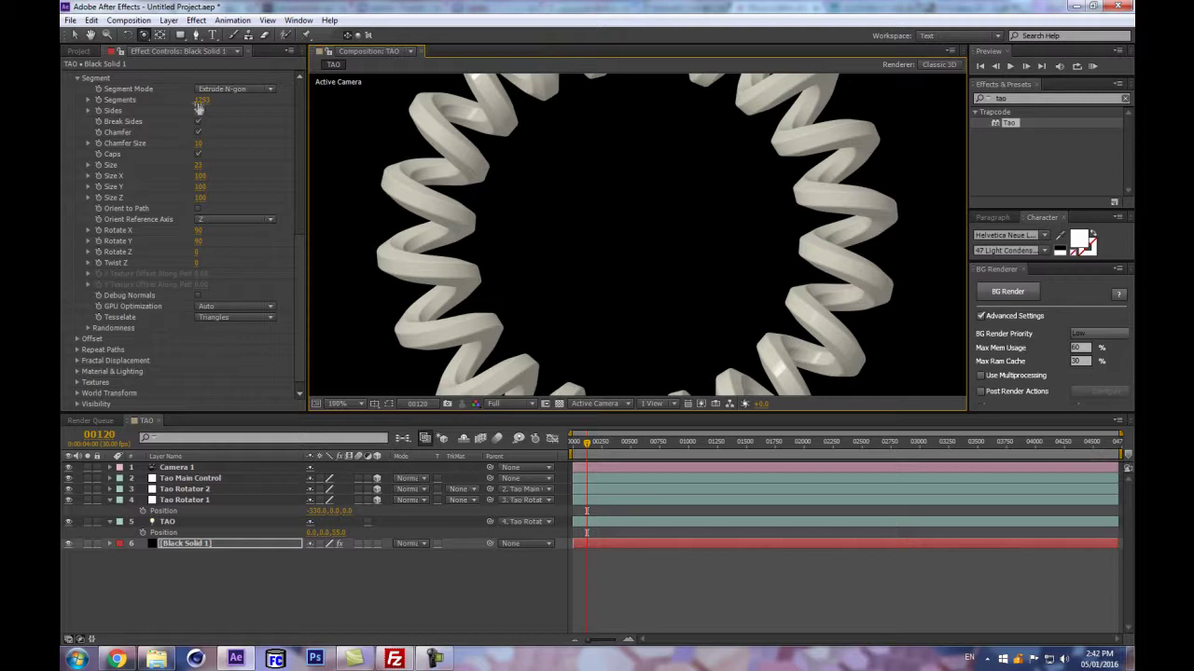
- Round the coil's cross-section by setting the segment Sides to 23, and compare it with Orient to Path switched on and back off
drag(197, 110, 269, 106)
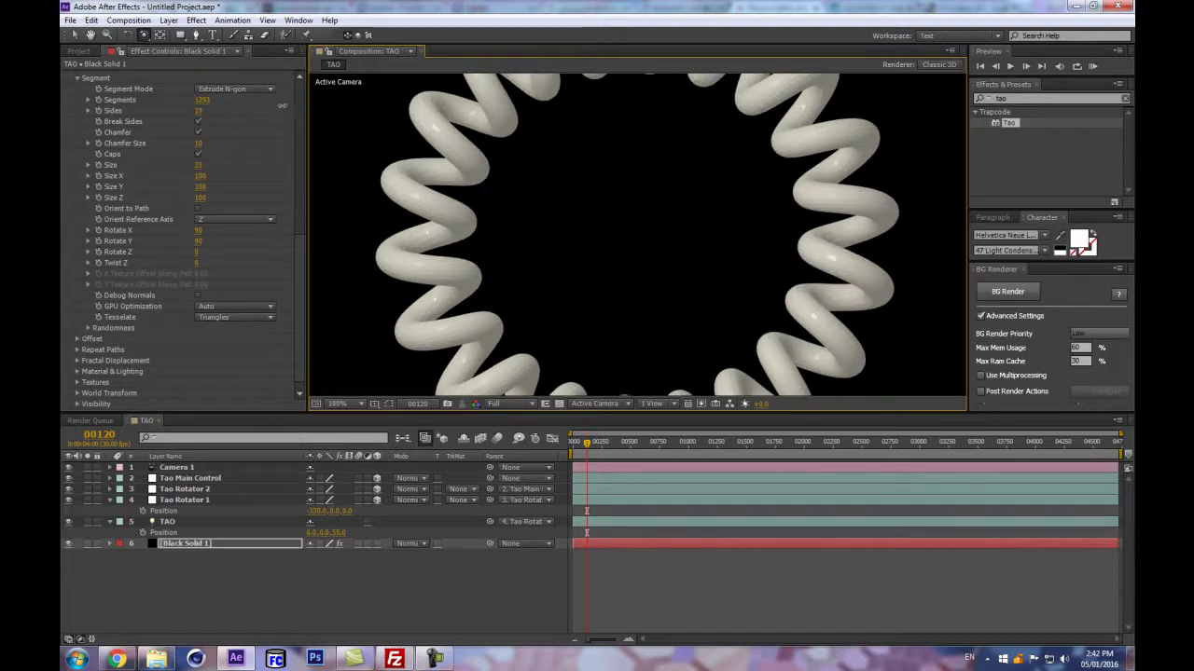
drag(482, 240, 446, 308)
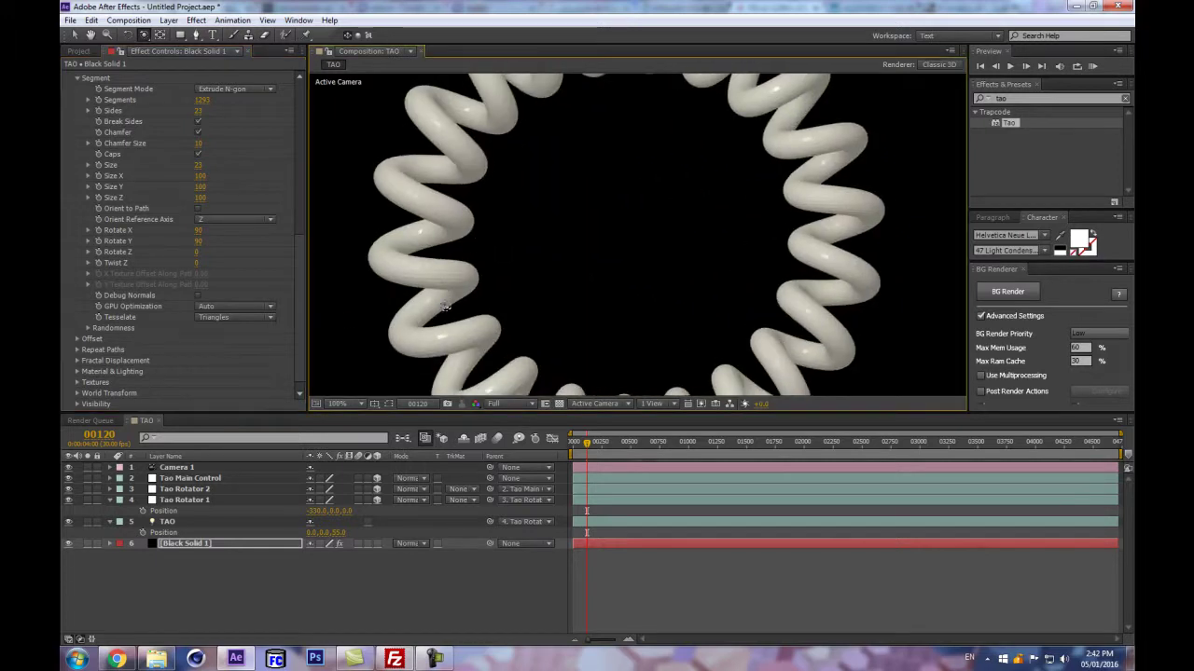
click(198, 209)
click(198, 209)
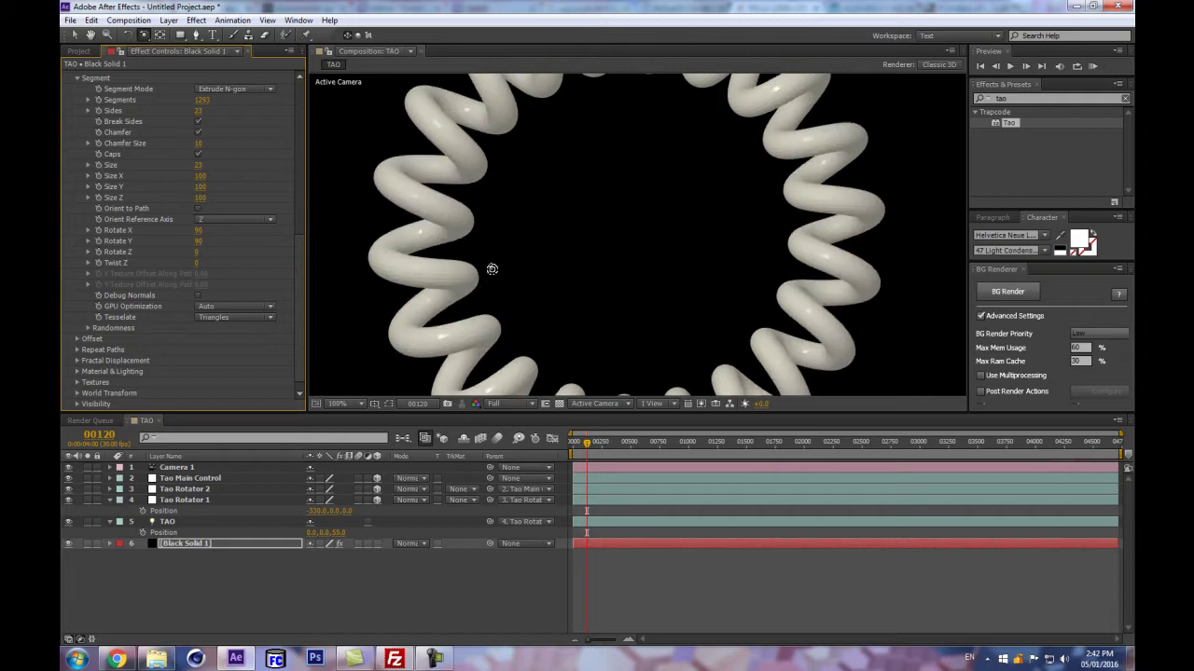
key(comma)
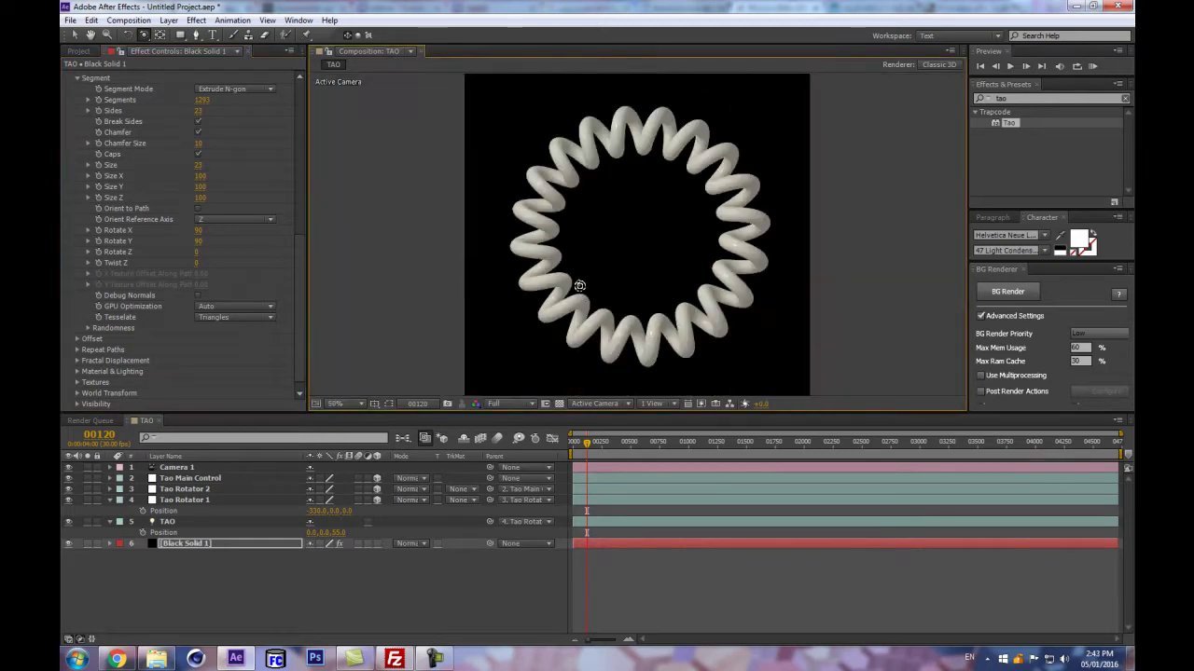
scroll(580, 284, up, 1)
scroll(575, 288, down, 1)
key(period)
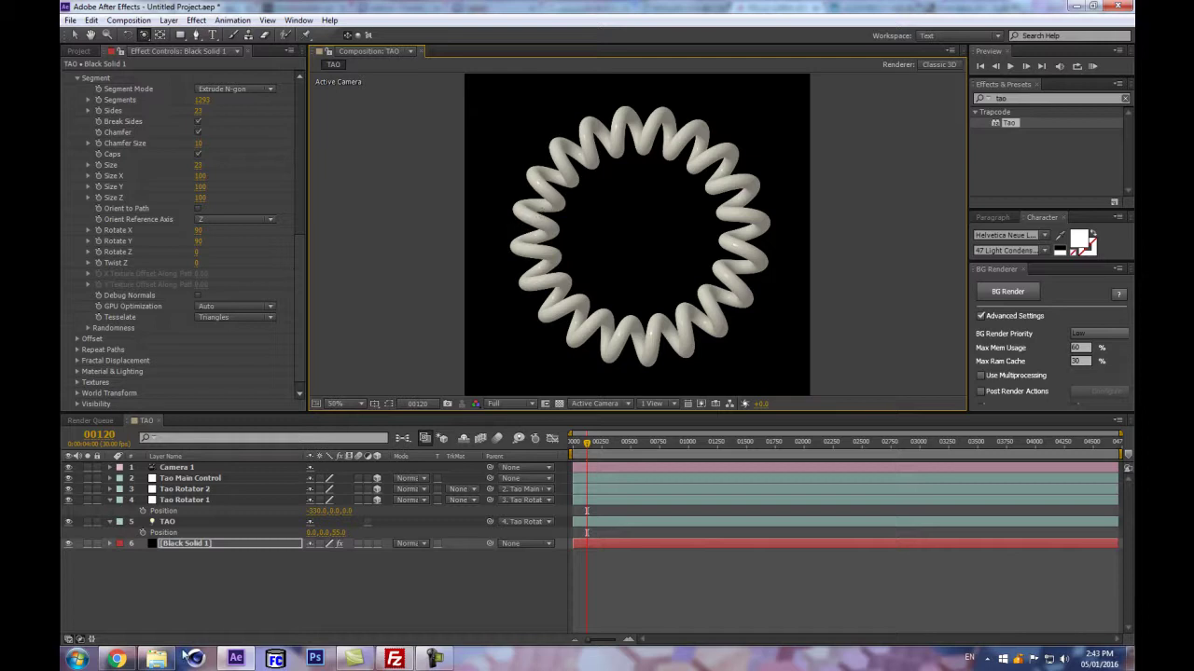
- Thin the coil by setting the Tao effect's segment Size to 10 on Black Solid 1
click(117, 660)
click(117, 660)
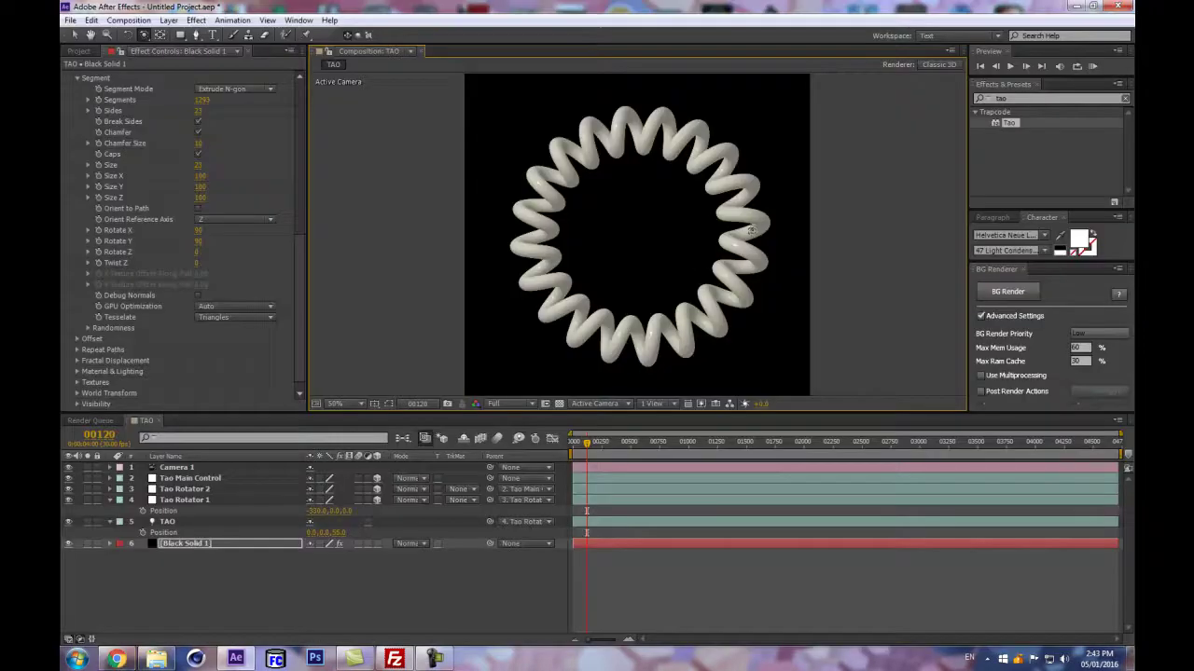
click(197, 165)
text(10)
key(Return)
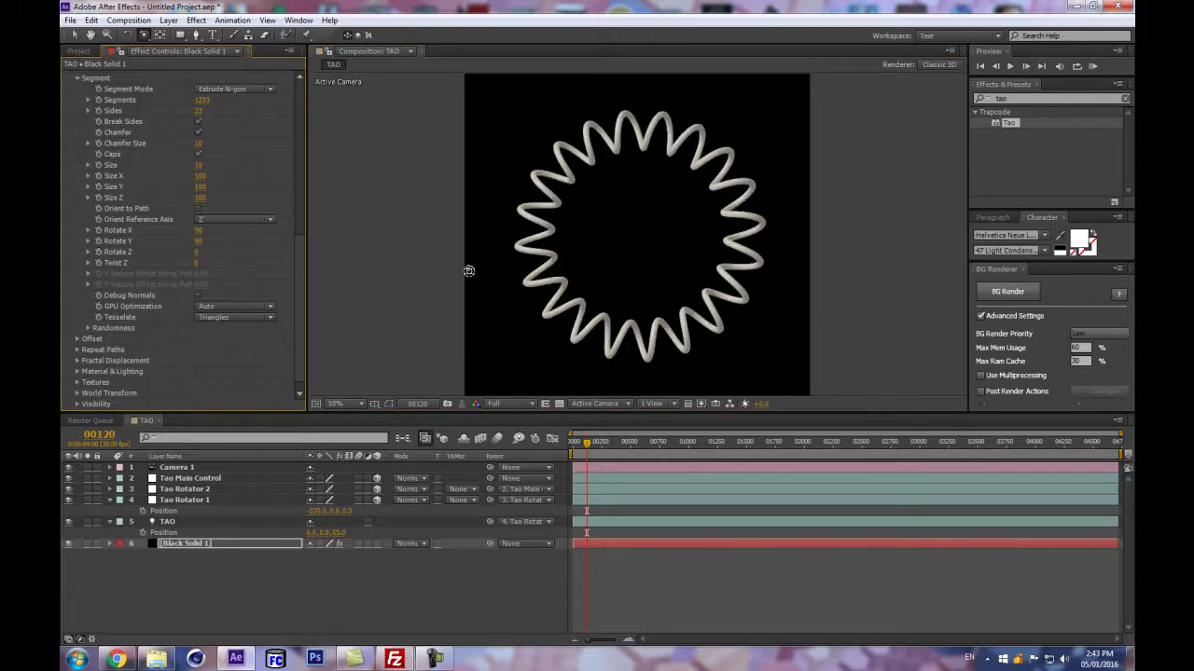
- Show the rotation properties of both Tao Rotator 2 and Tao Rotator 1
click(216, 479)
click(213, 488)
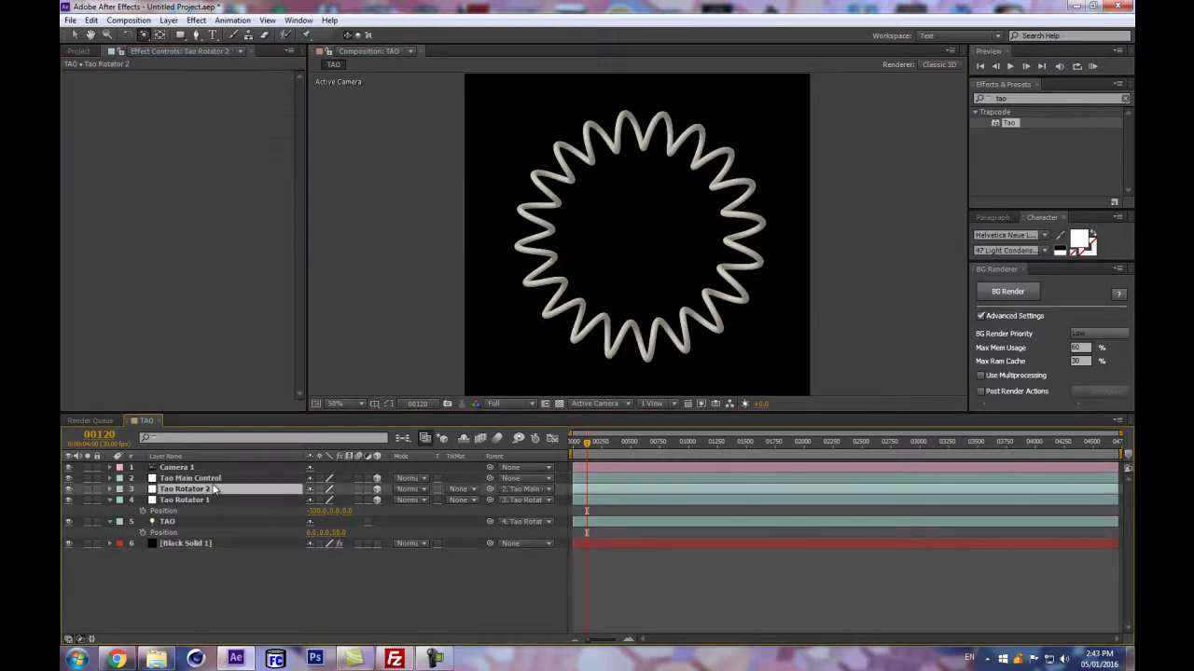
key(r)
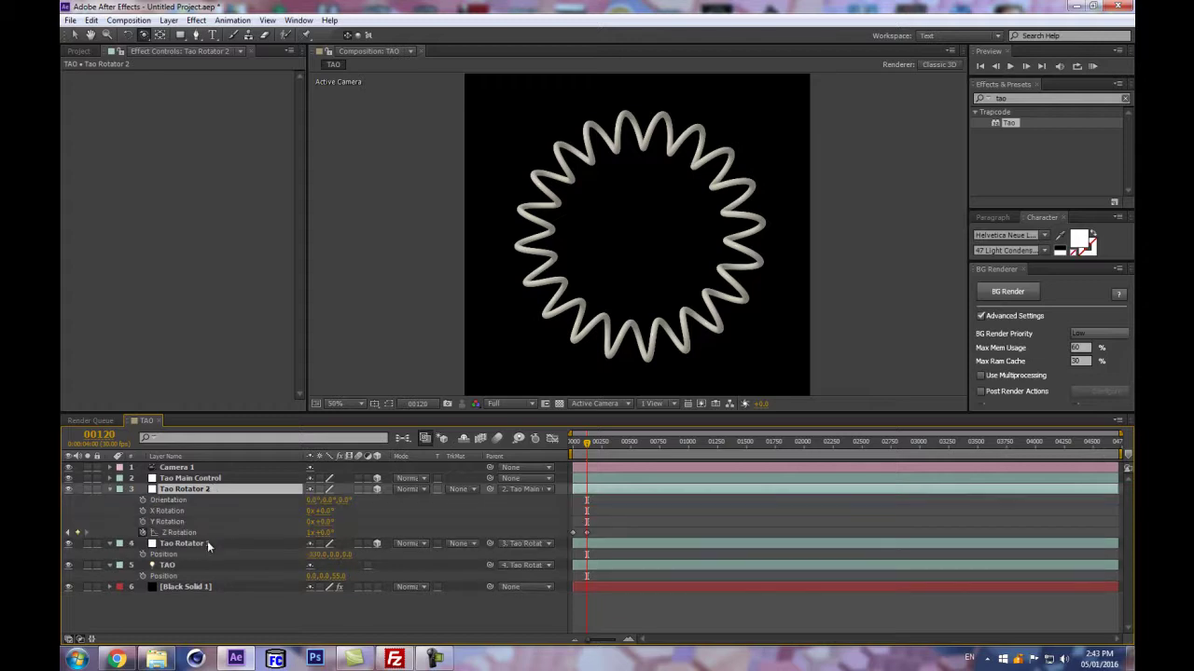
click(207, 543)
key(r)
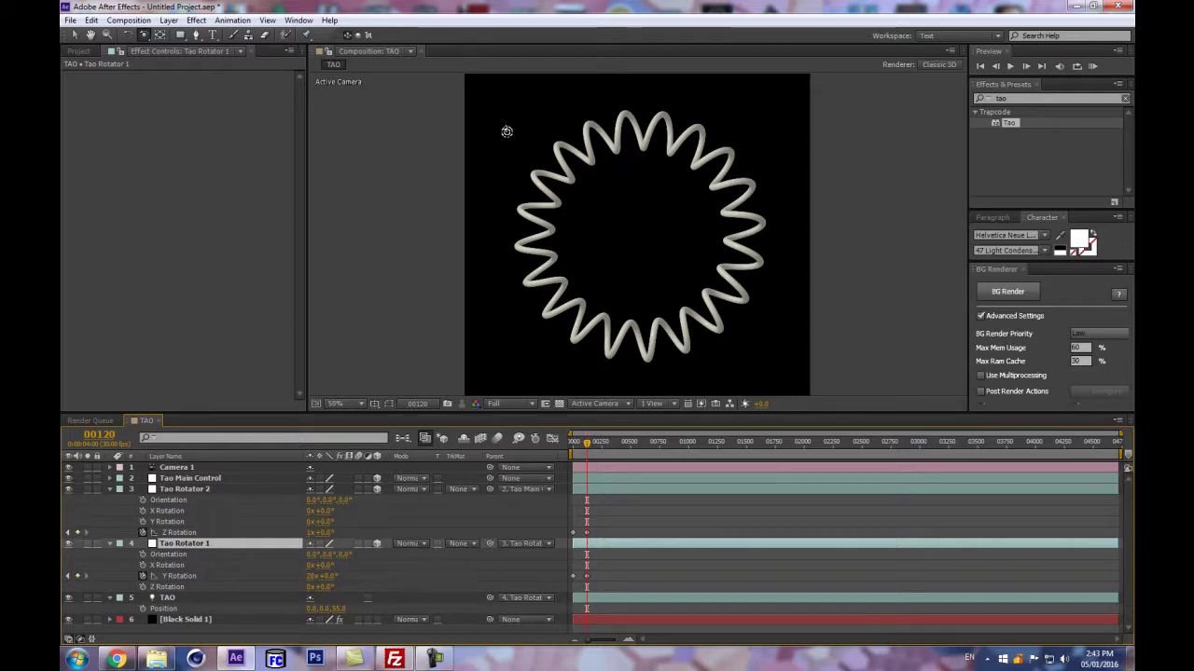
- At frame 120, try 12 revolutions for Tao Rotator 2's Z Rotation and 0 for Tao Rotator 1's Y Rotation
click(311, 532)
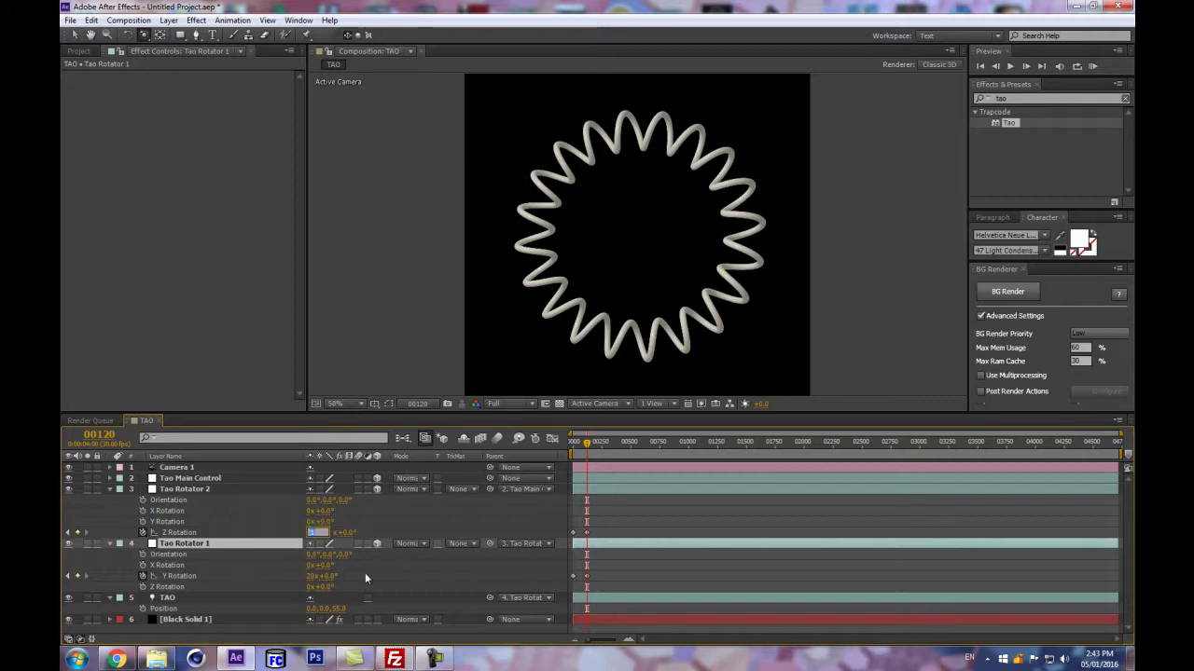
text(12)
key(Return)
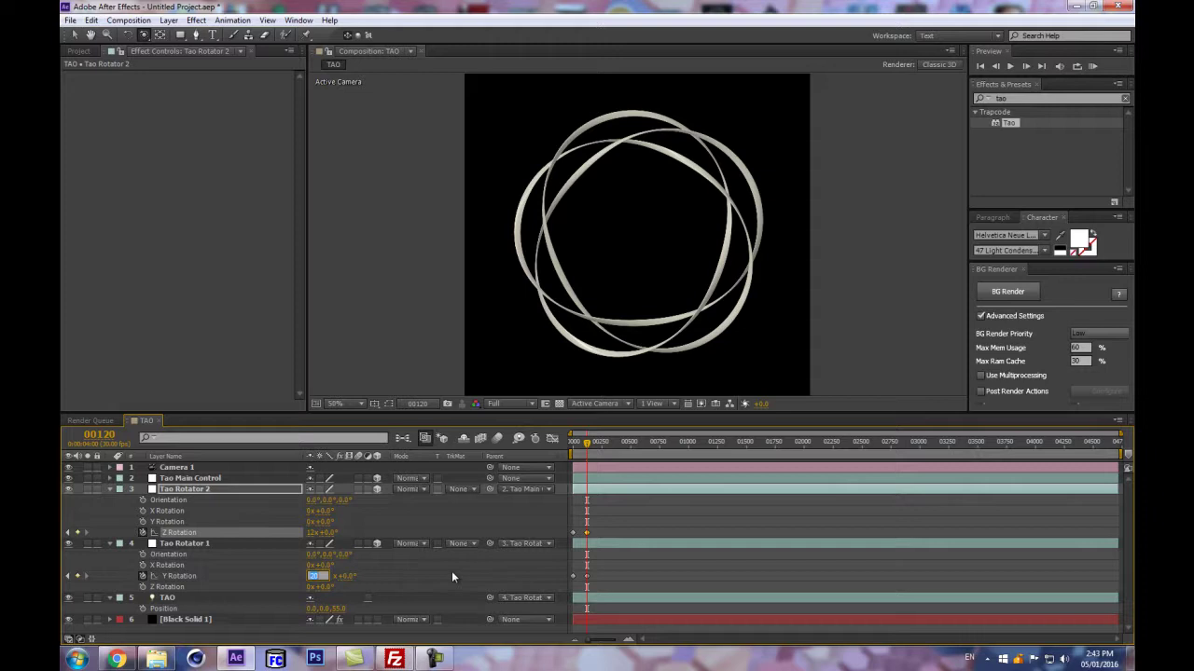
key(Return)
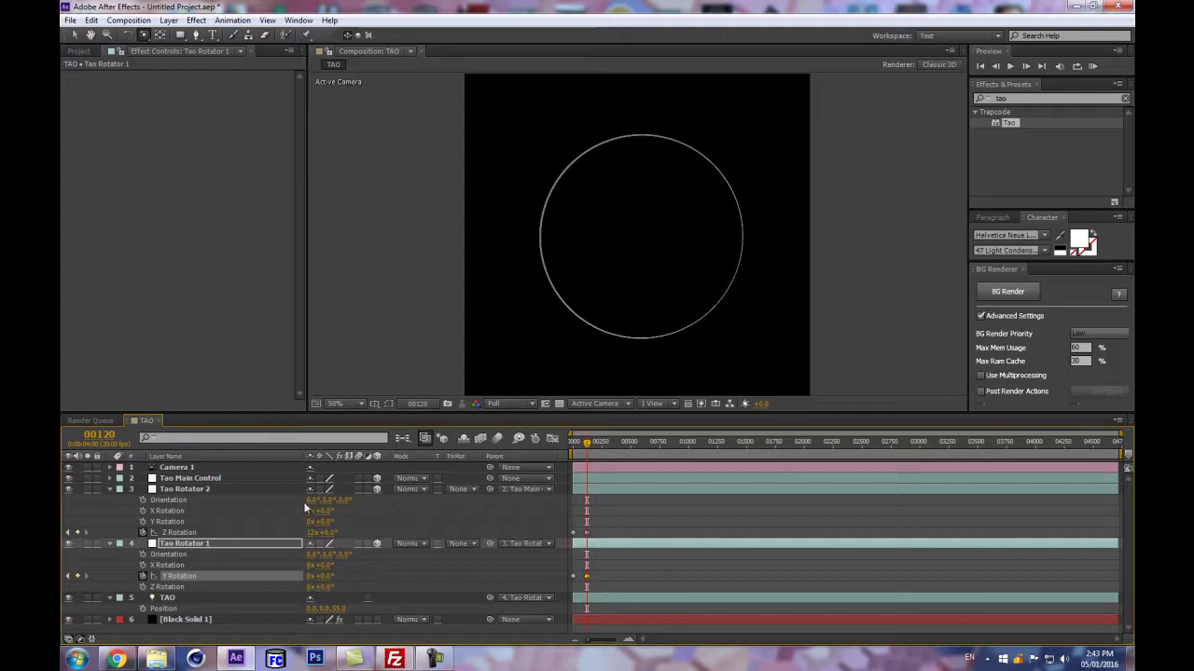
- Try 12 and then 10 revolutions for Tao Rotator 1's Y Rotation at frame 120
click(310, 576)
text(12)
key(Return)
text(10)
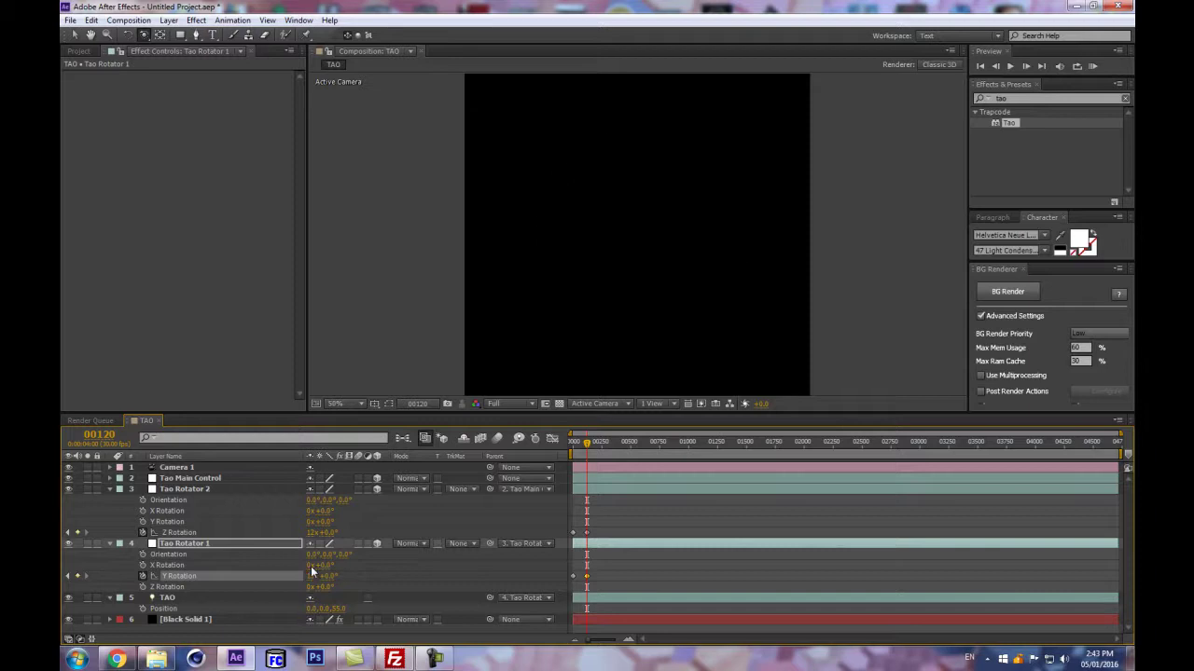
key(Return)
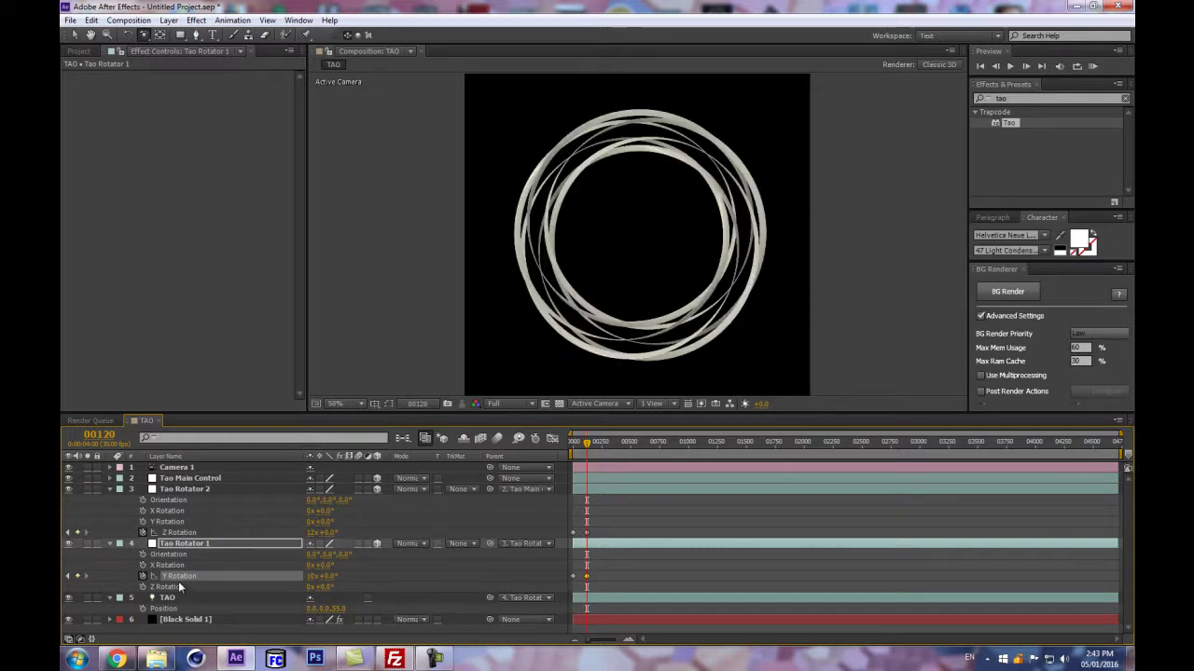
- Try 4 and then 0 revolutions for Tao Rotator 2's Z Rotation at frame 120
click(317, 534)
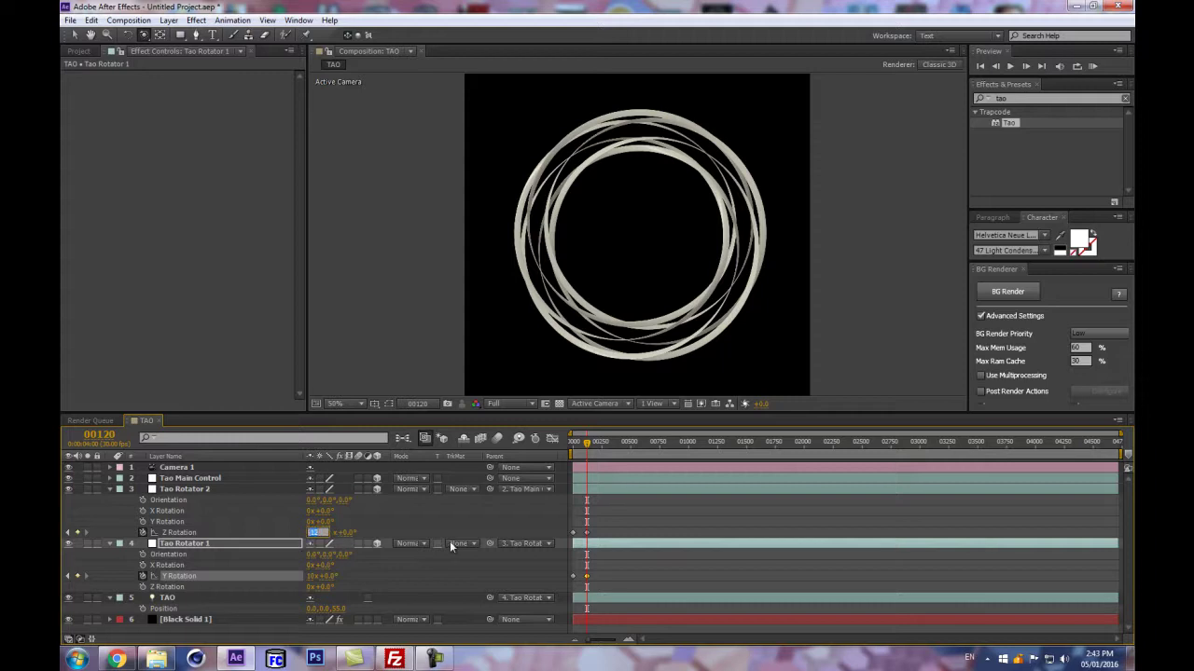
text(4)
key(Return)
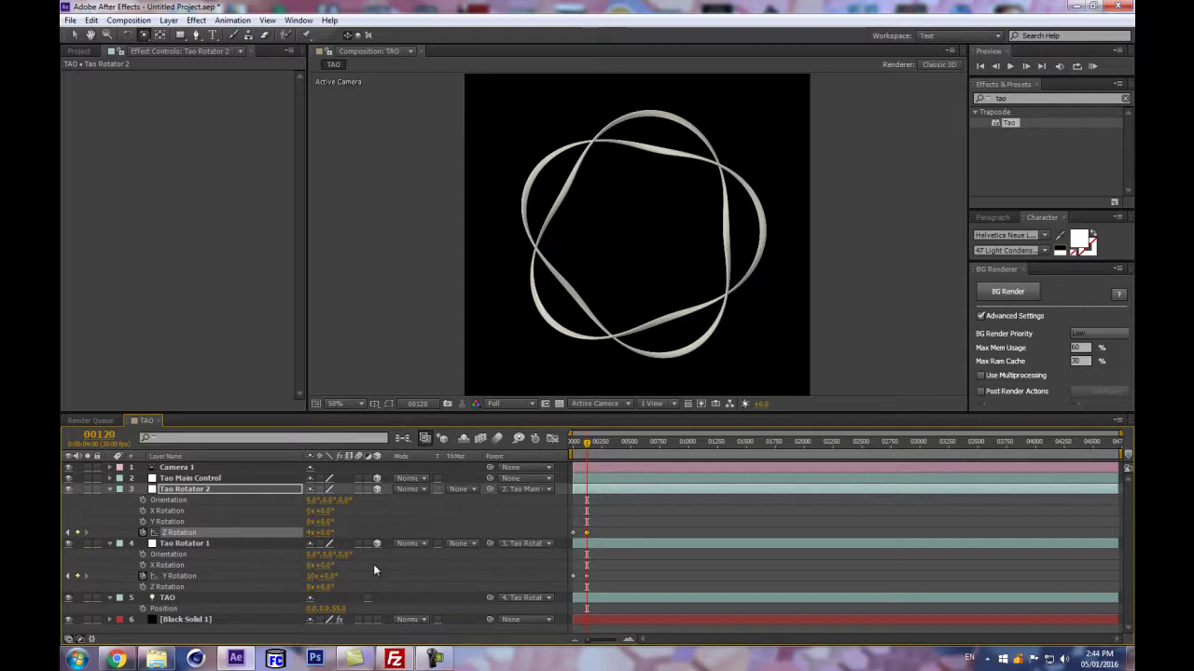
click(314, 533)
text(0)
key(Return)
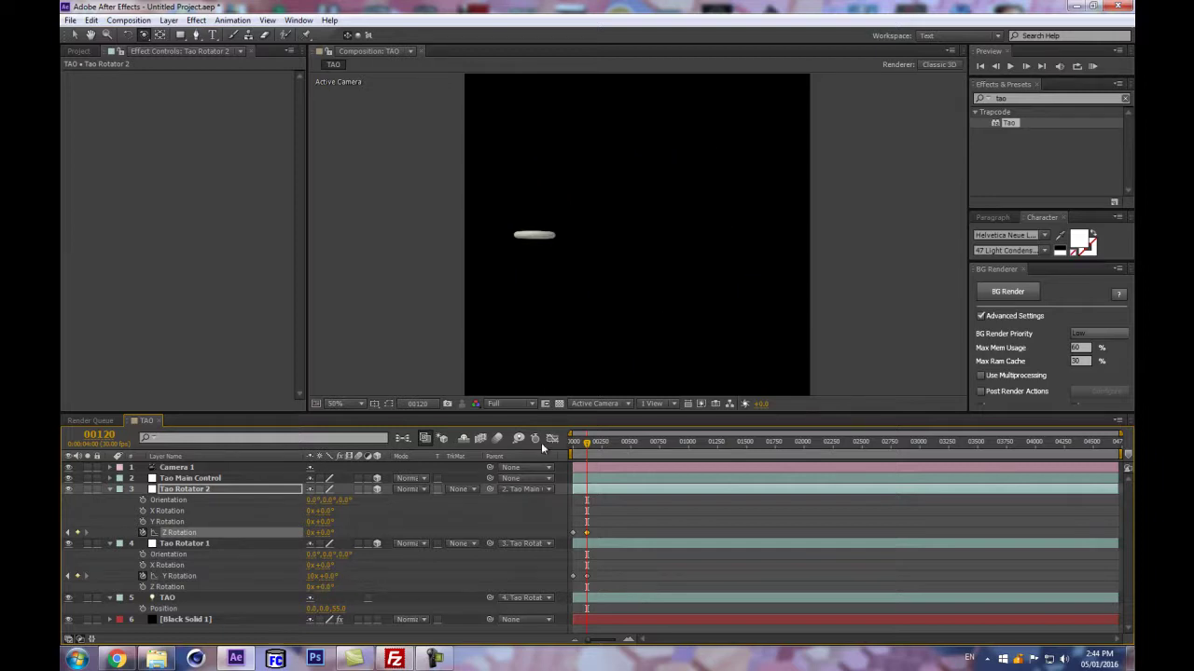
- At frame 0, try a different Position for the TAO light, undo it, and return to frame 120
mouse_move(585, 442)
mouse_down()
mouse_move(562, 447)
mouse_move(596, 442)
mouse_move(549, 456)
mouse_move(591, 442)
mouse_up()
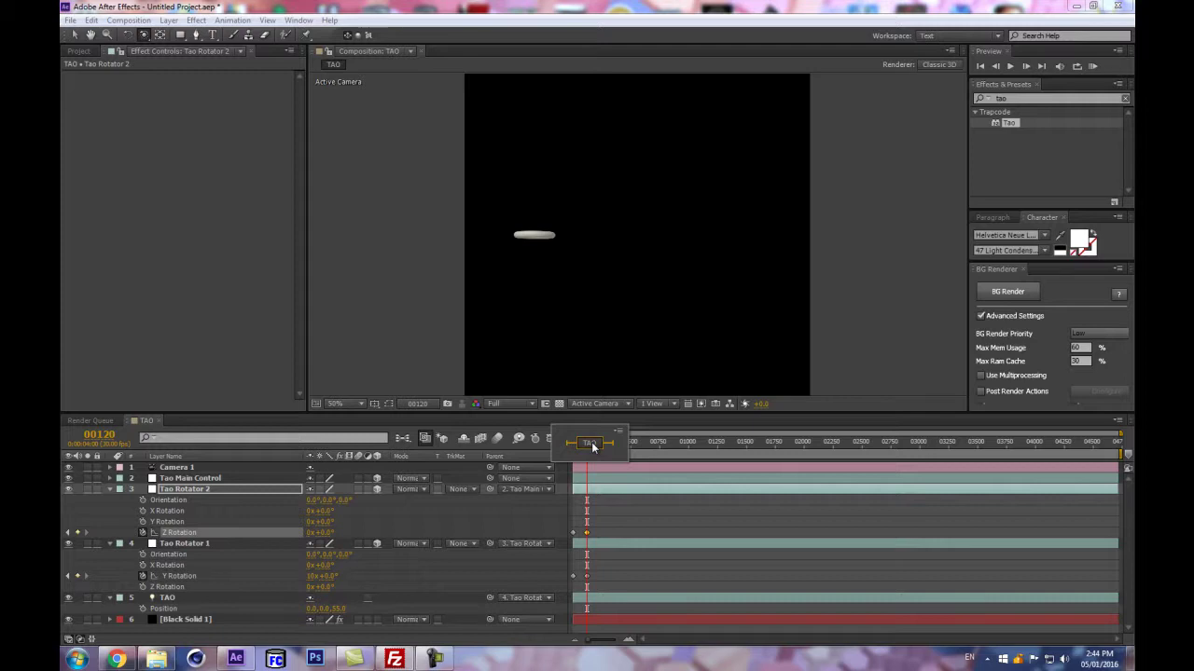
click(293, 488)
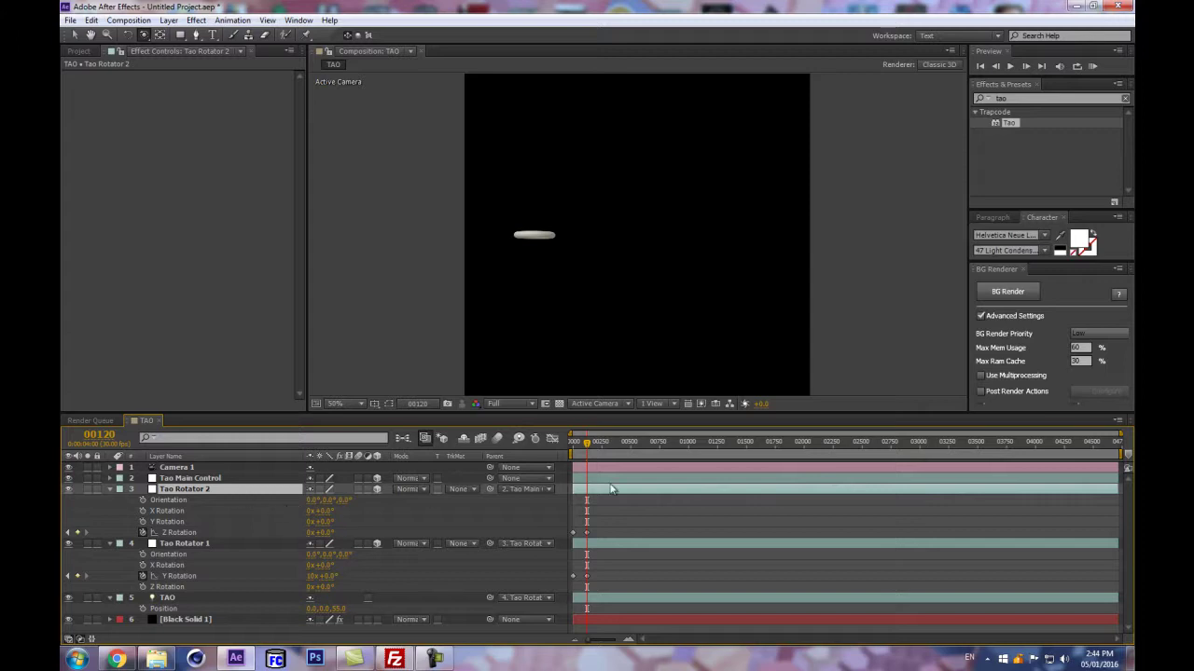
drag(587, 444, 565, 450)
click(177, 598)
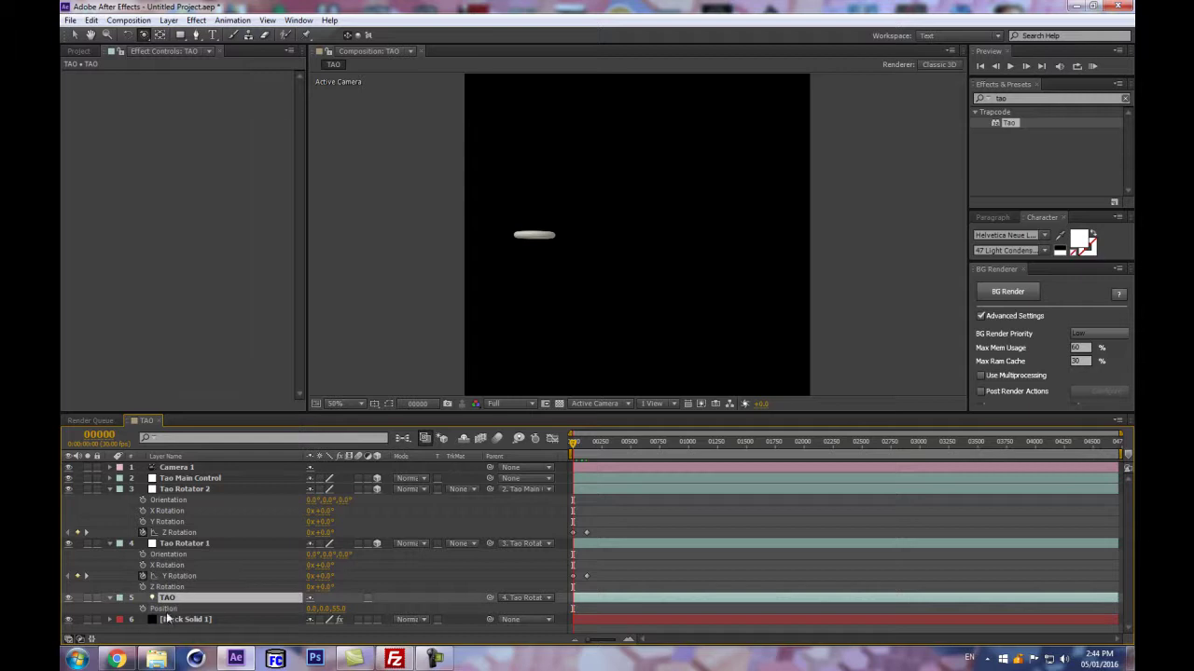
drag(337, 608, 312, 616)
key(ctrl+z)
drag(573, 444, 587, 445)
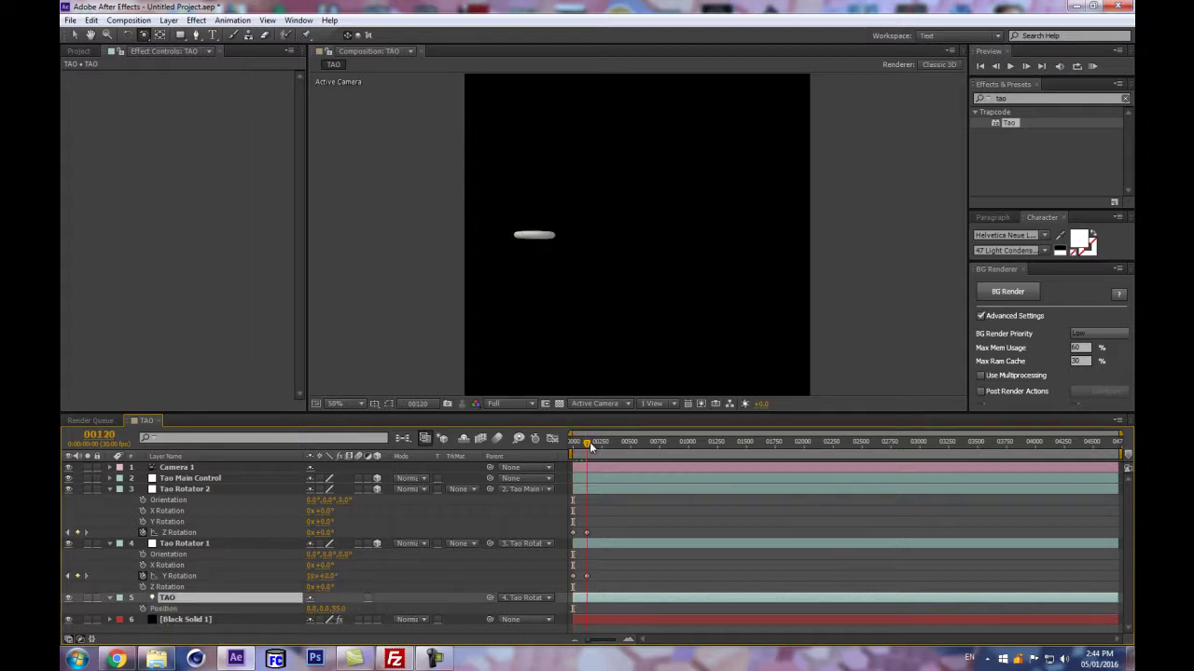
- Try 7 and 8 revolutions for Tao Rotator 2's Z Rotation at frame 120, and settle on 1 revolution
click(312, 532)
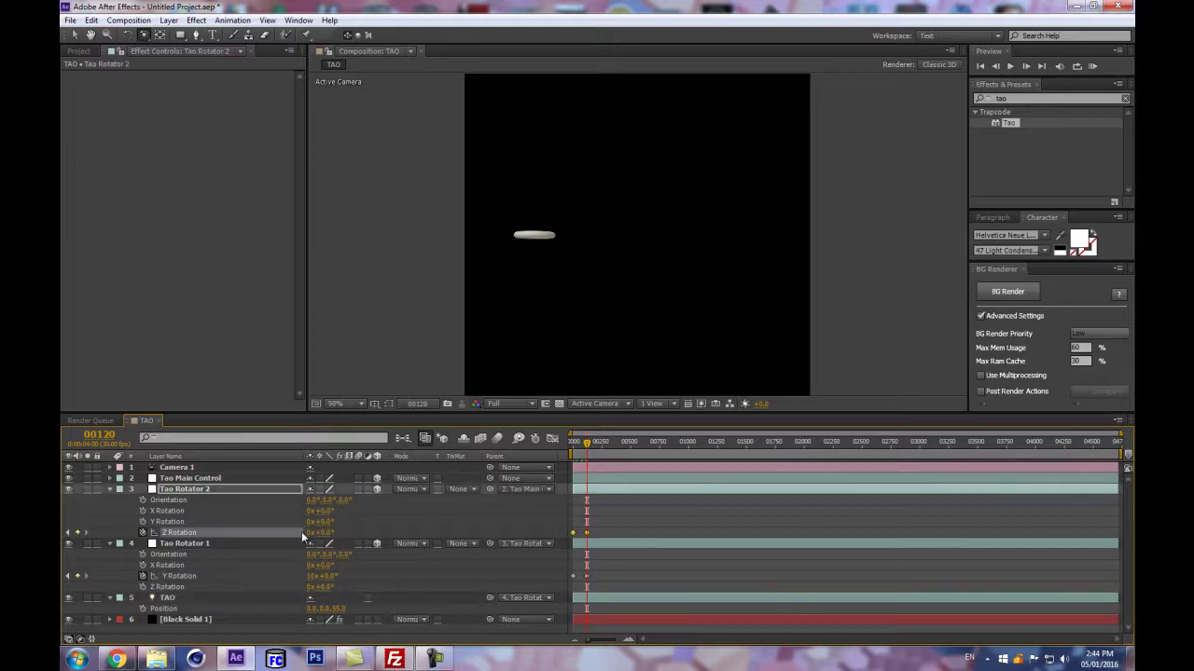
click(407, 528)
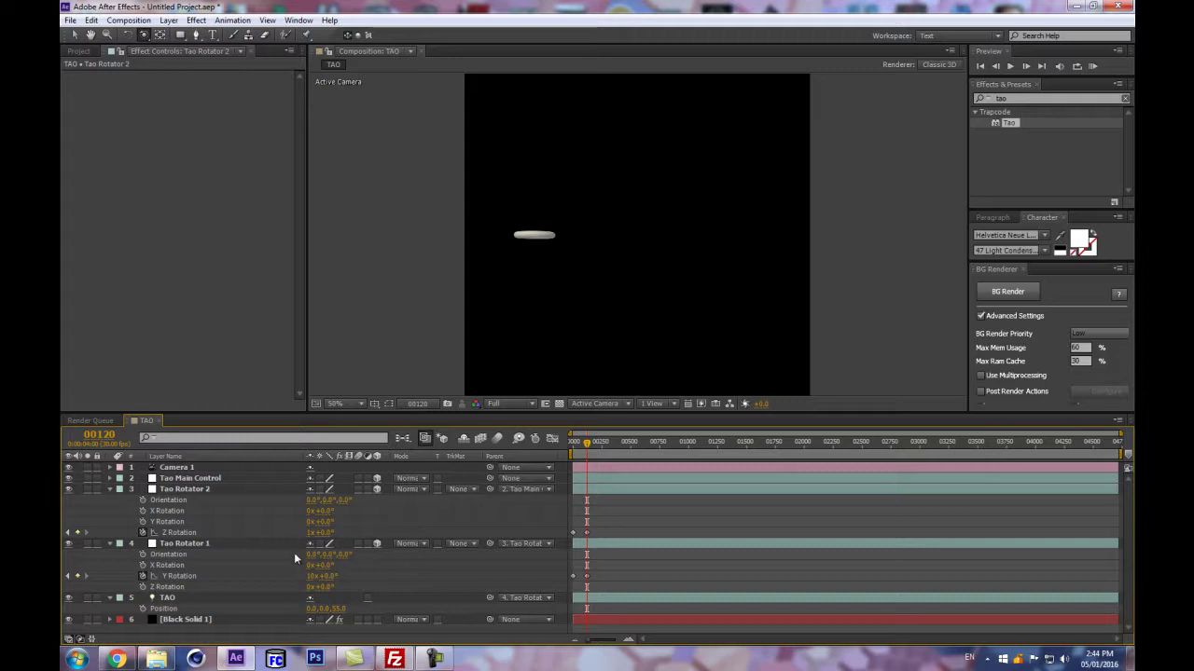
drag(310, 533, 318, 534)
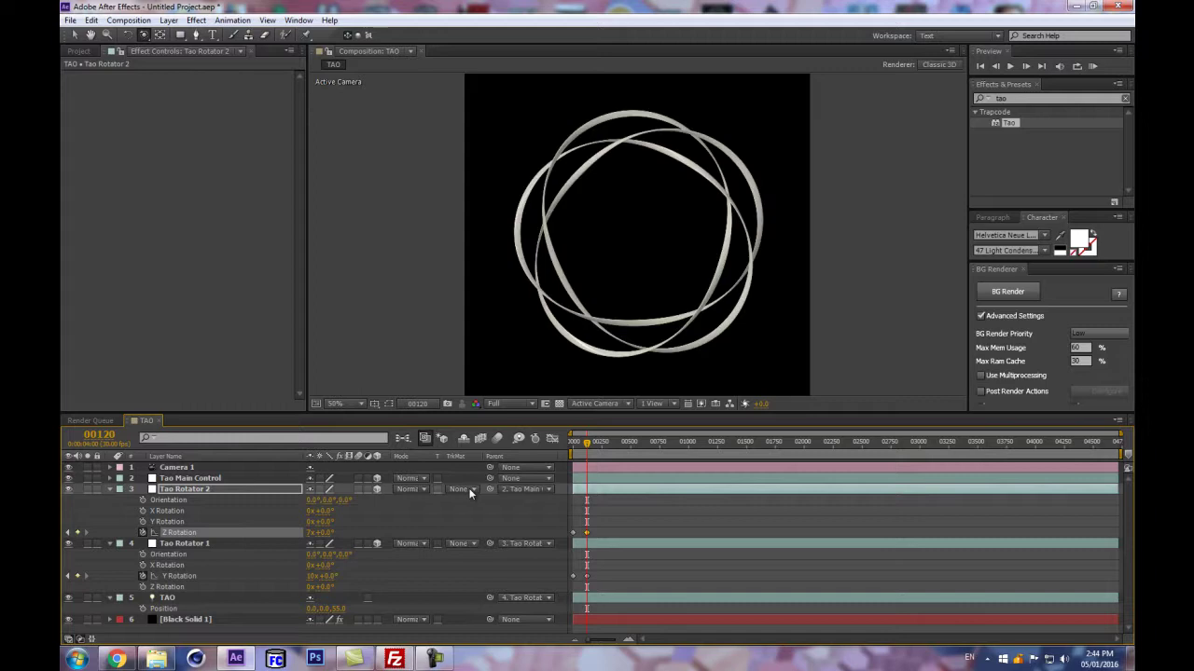
click(310, 533)
text(8)
key(Return)
- Inspect the wavy ring up close and set Tao Rotator 1's Y Rotation to 0 revolutions at frame 120
key(Home)
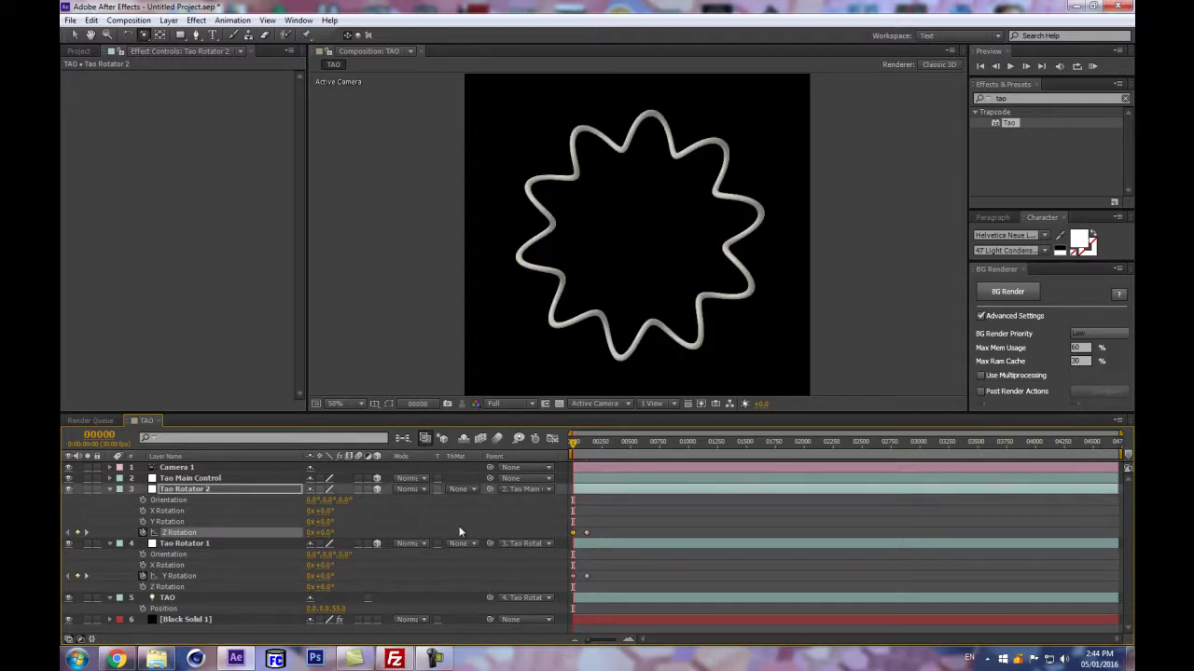
scroll(533, 227, up, 1)
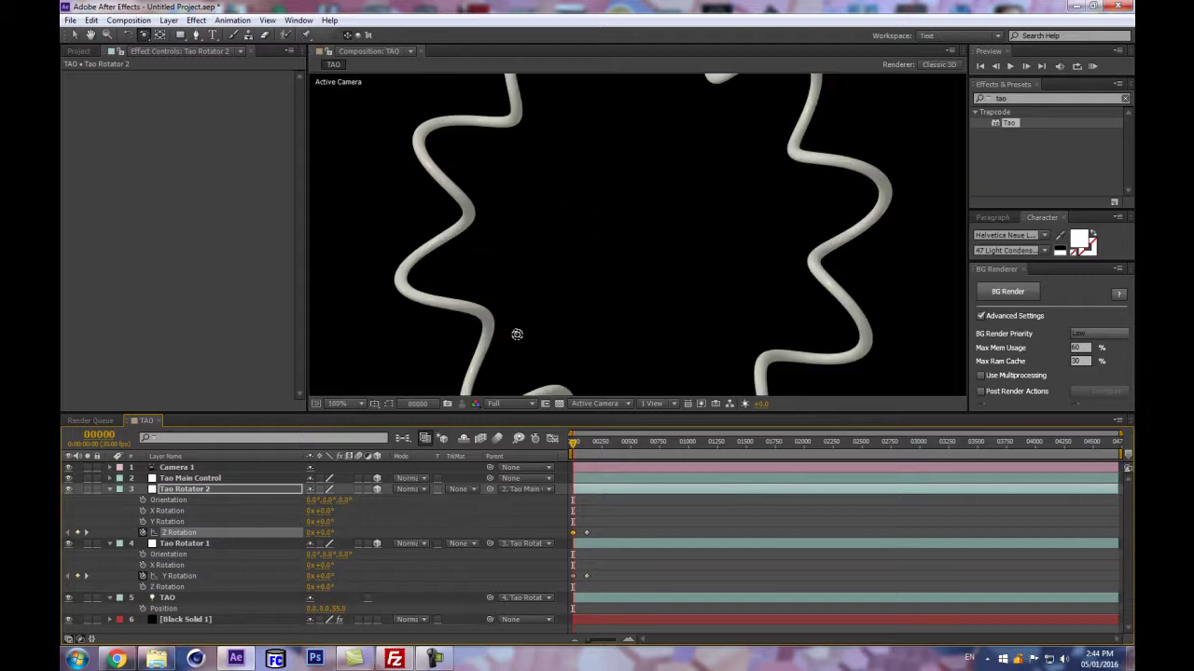
click(398, 579)
click(588, 444)
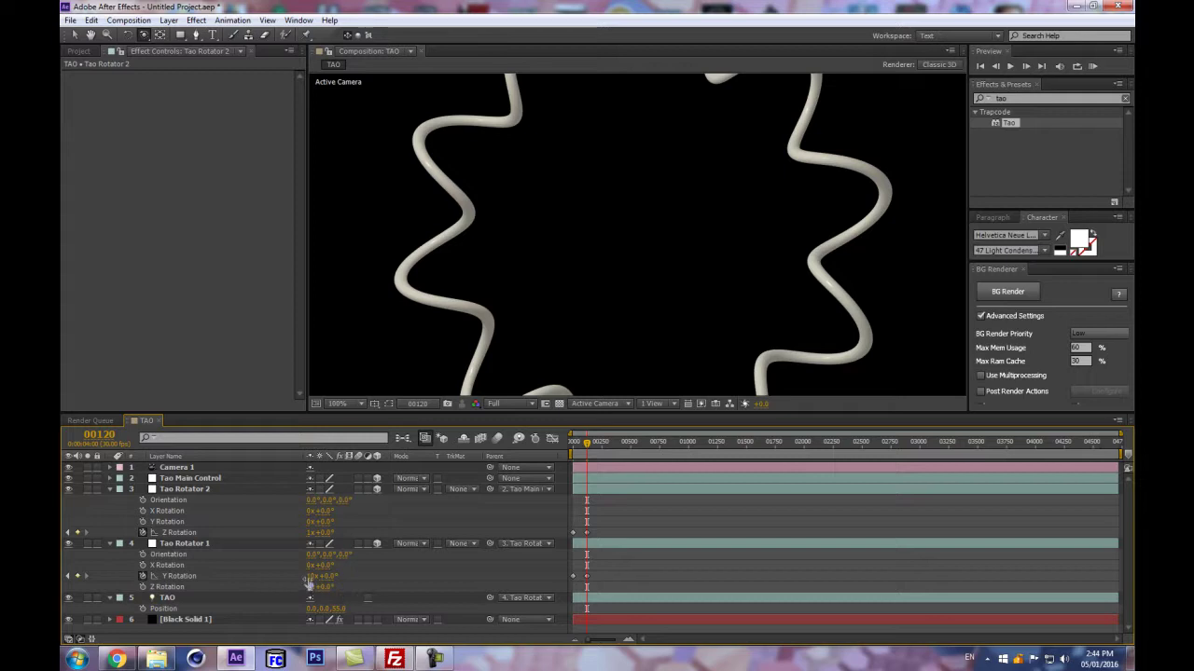
click(439, 577)
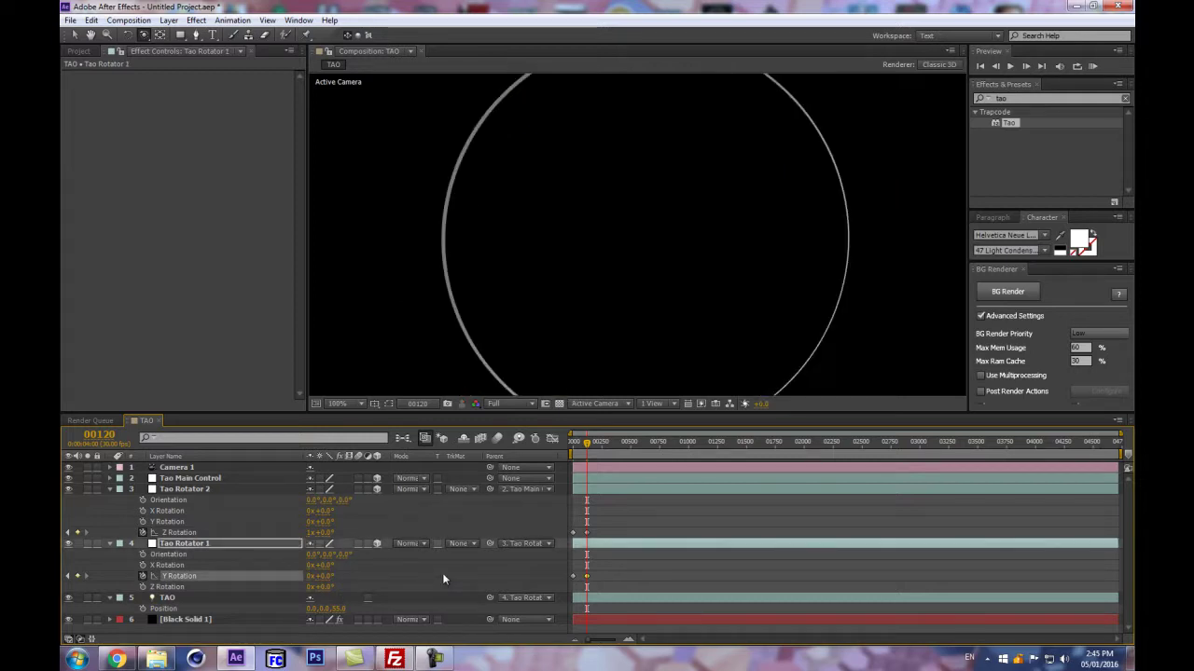
scroll(756, 323, down, 1)
click(314, 540)
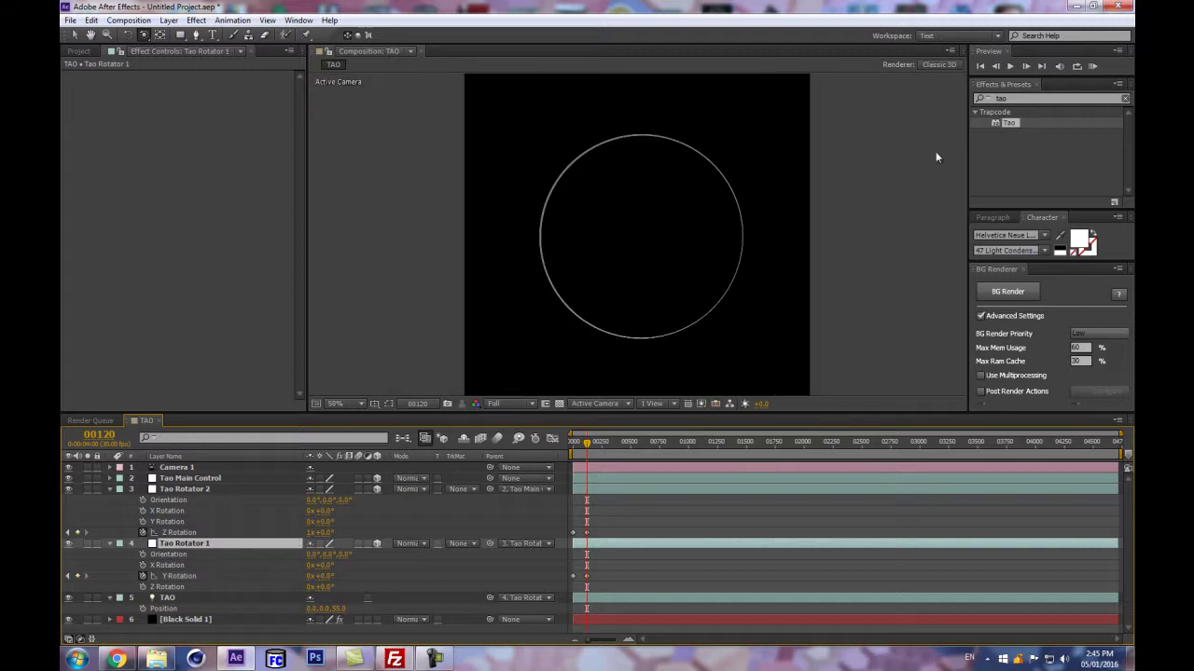
- Add the expression wiggle(2,120); to Tao Main Control's Position and check the path at other frames
click(191, 489)
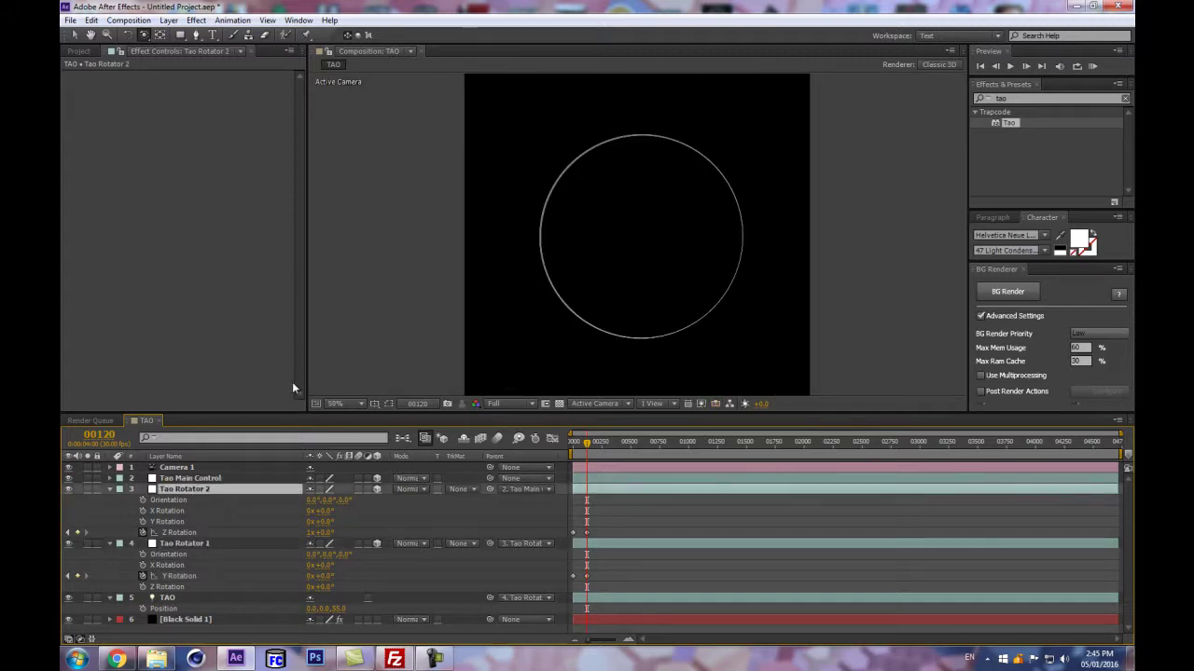
click(187, 479)
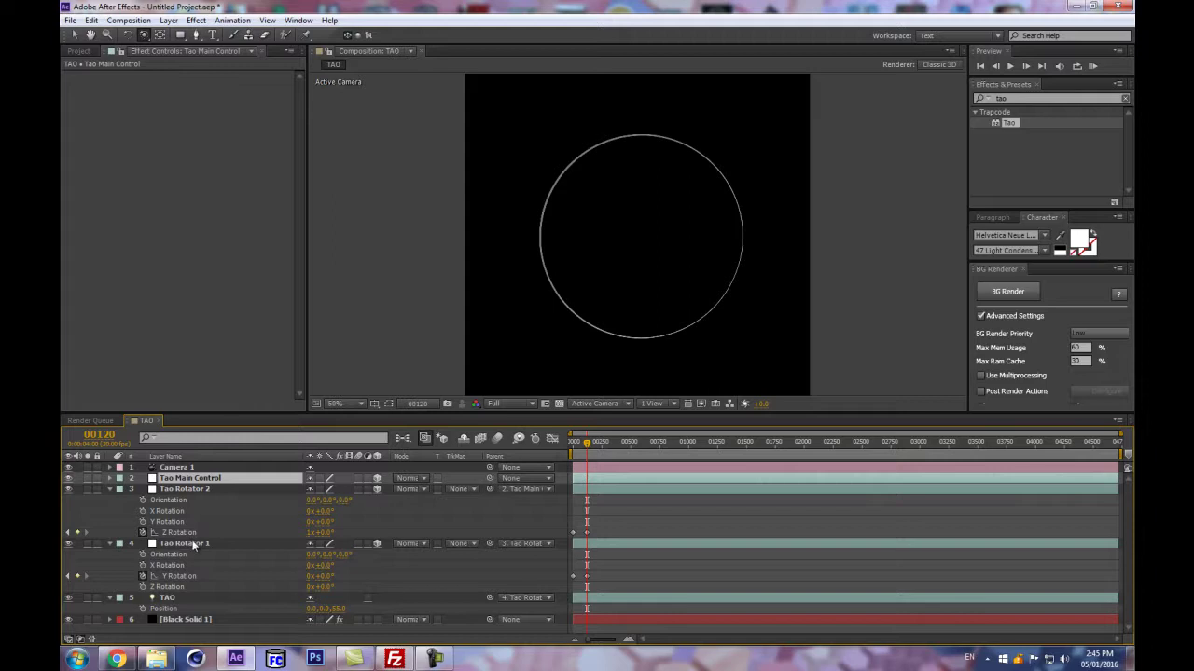
key(p)
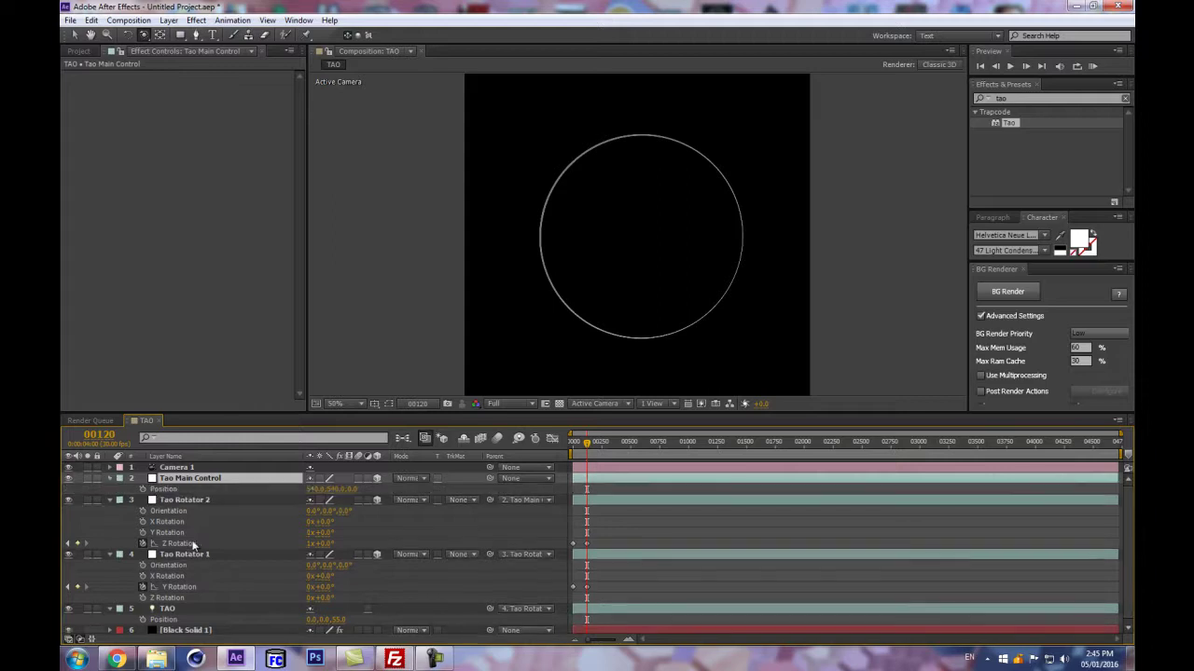
alt+click(142, 489)
text(wiggle()
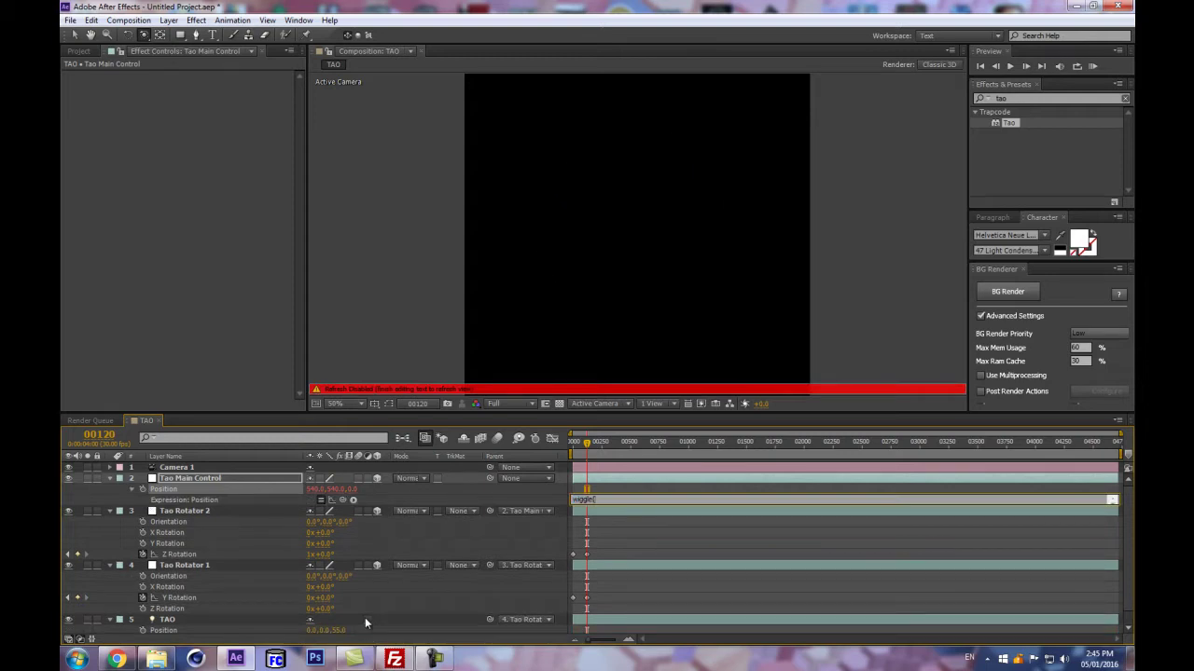
text(2,)
text(0);)
click(397, 533)
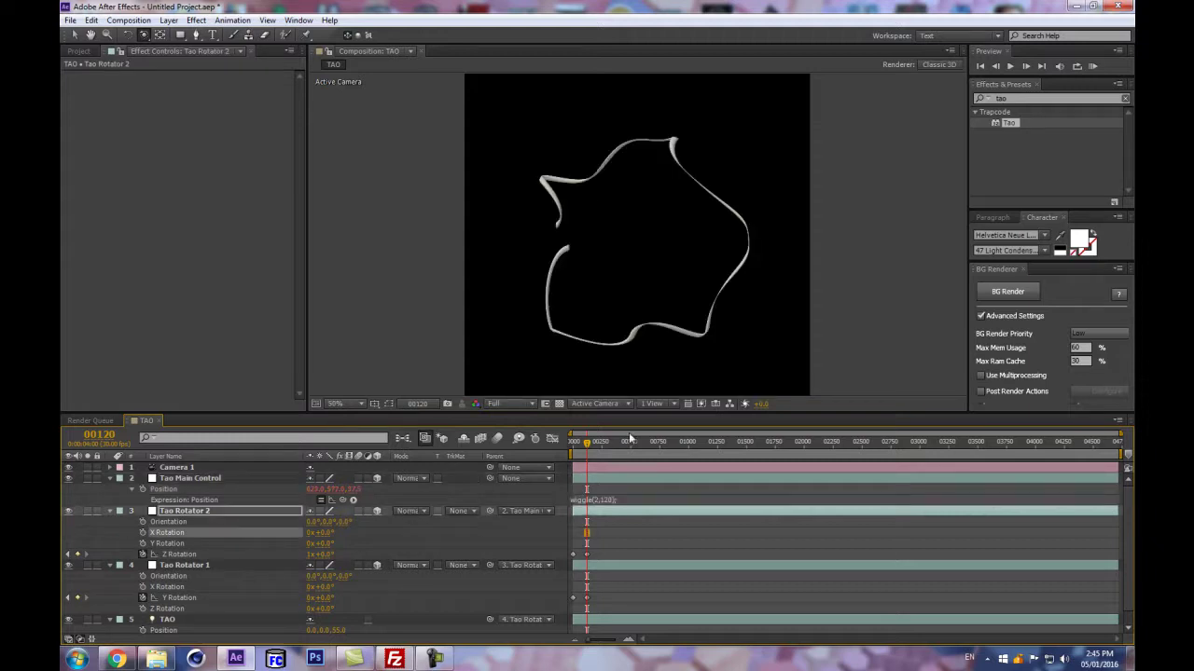
drag(592, 448, 599, 442)
scroll(374, 555, down, 1)
drag(597, 442, 587, 449)
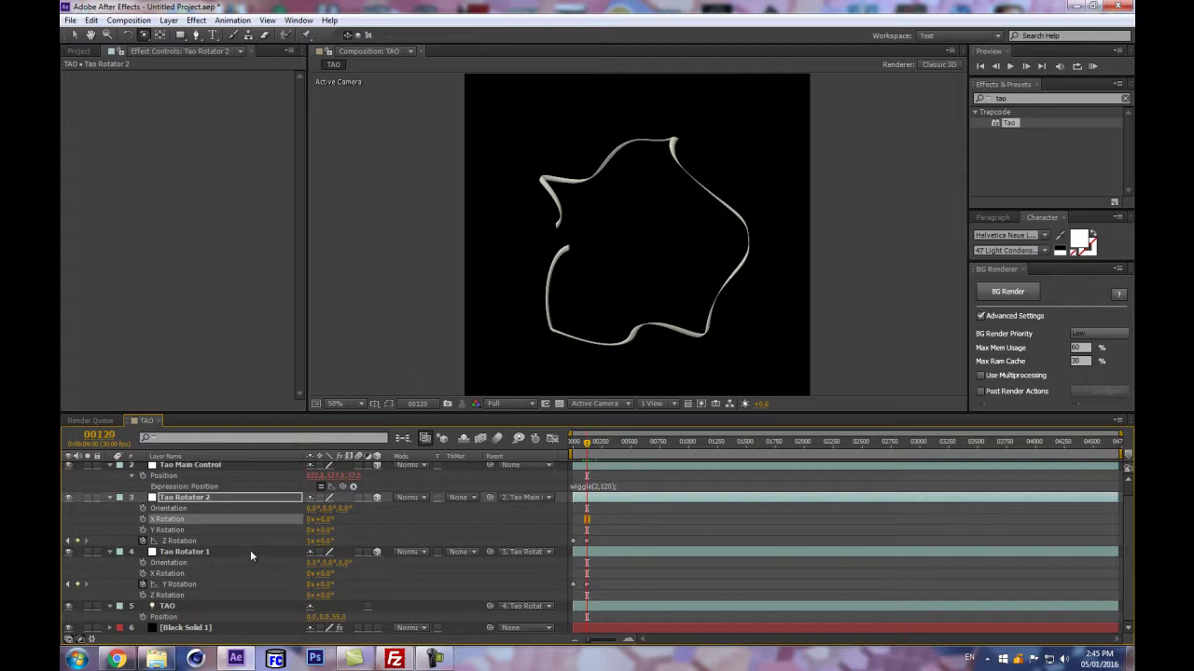
- Raise the Tao effect's Segments on Black Solid 1 to about 2420
click(216, 627)
scroll(255, 354, down, 3)
drag(202, 303, 811, 180)
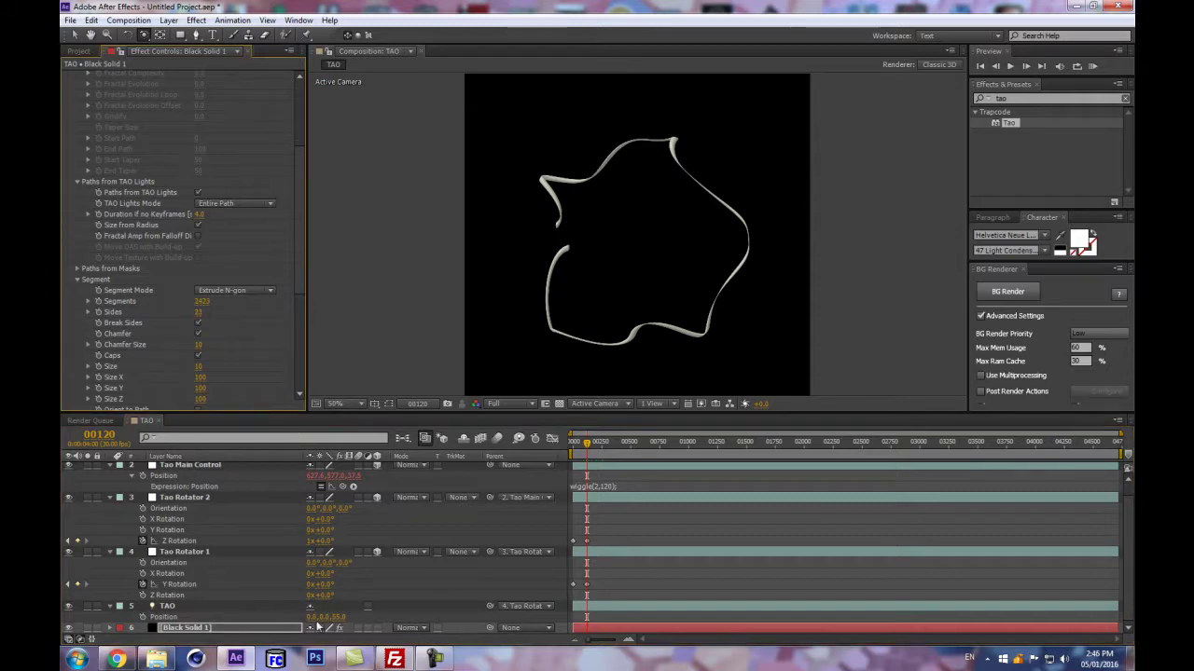
- Turn on Orient to Path and set both Rotate X and Rotate Y to 0 in the Tao effect's Segment settings
scroll(226, 330, down, 3)
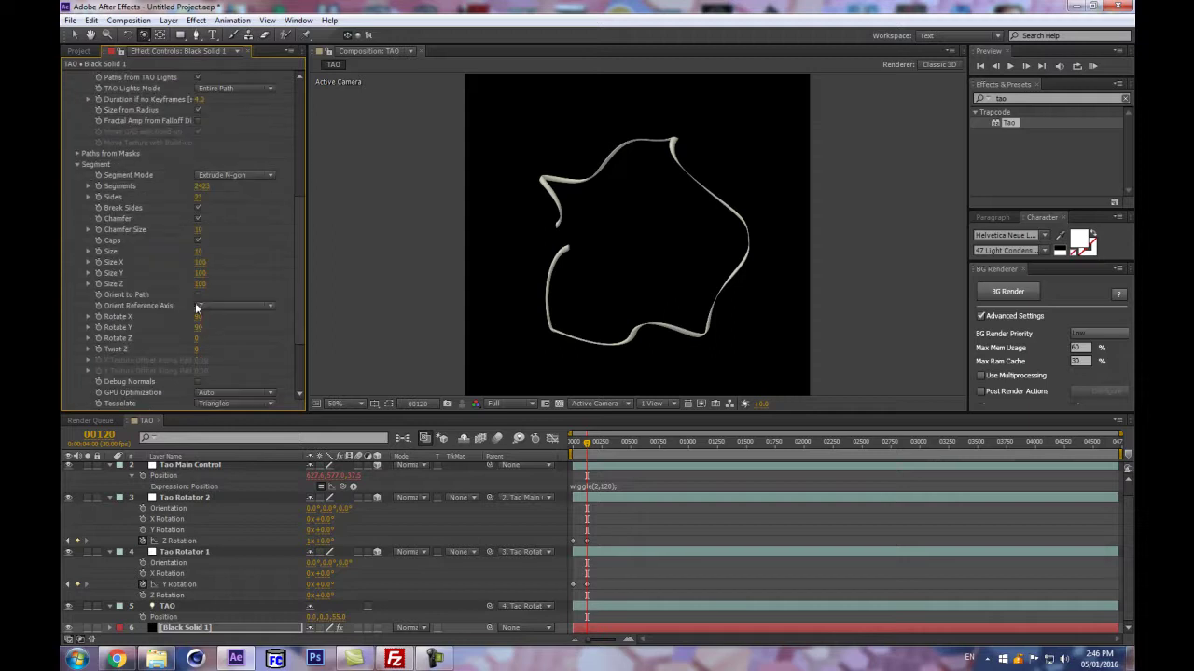
click(198, 294)
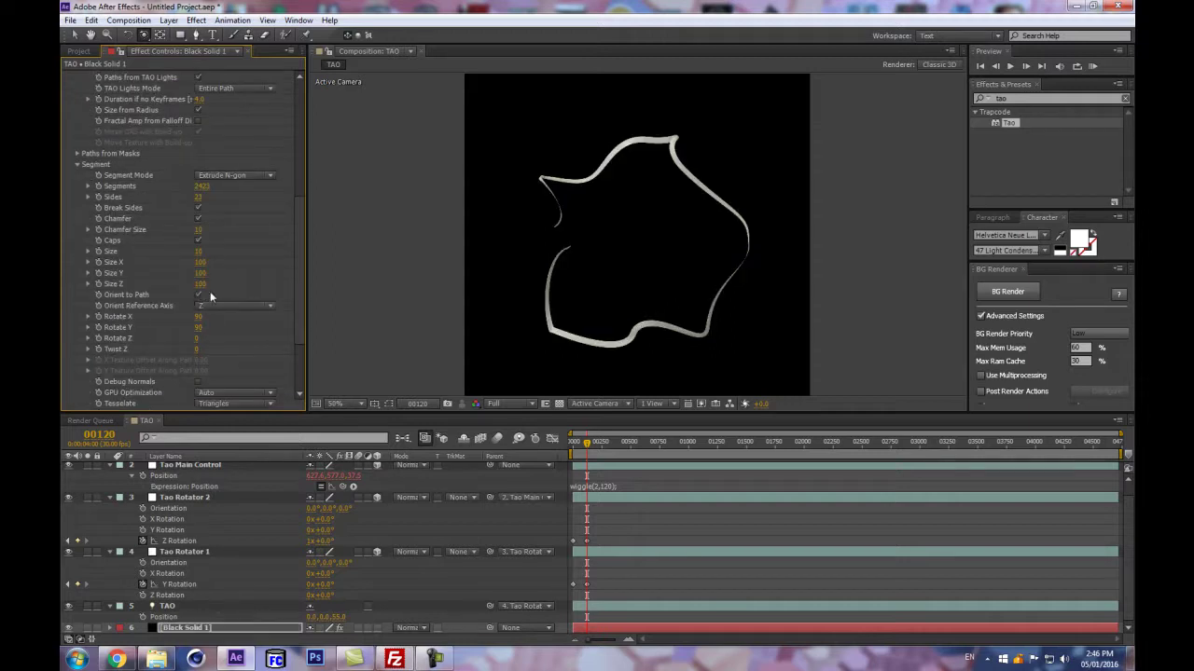
click(199, 318)
text(0)
key(Return)
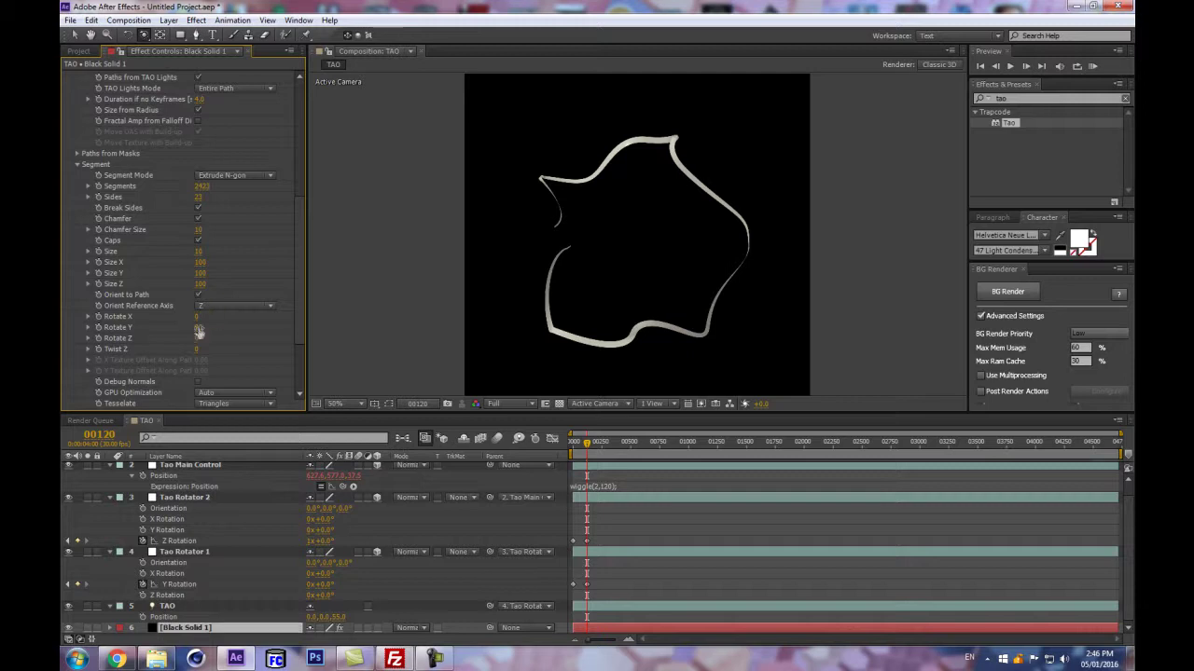
click(198, 330)
click(264, 328)
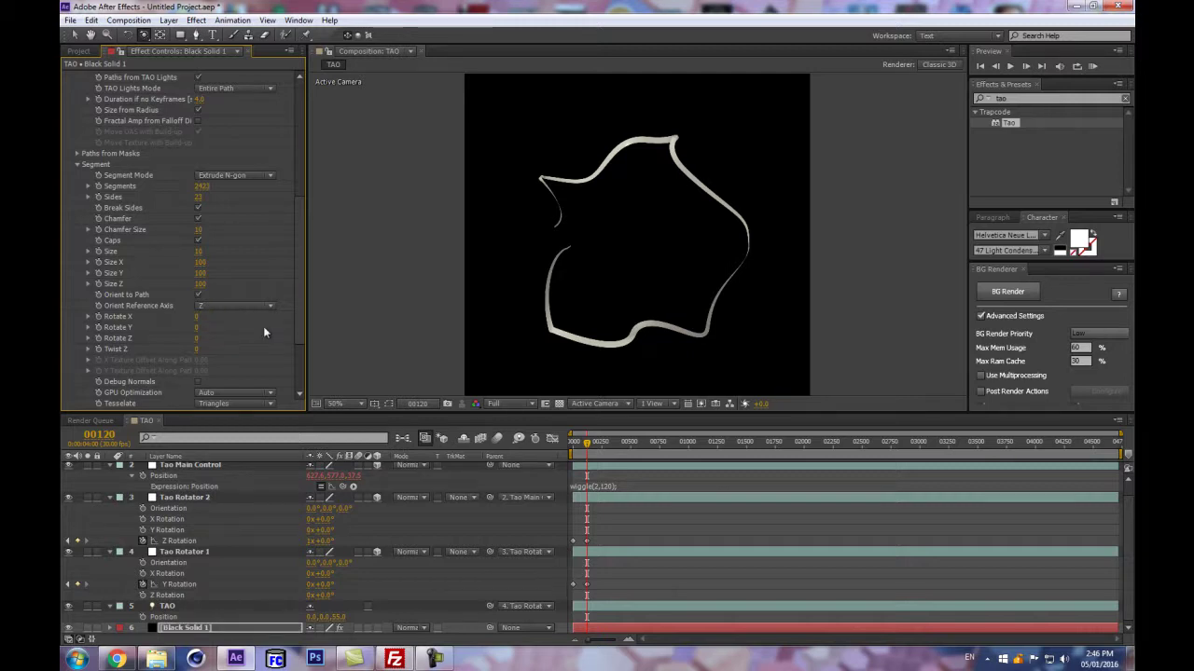
scroll(582, 259, up, 1)
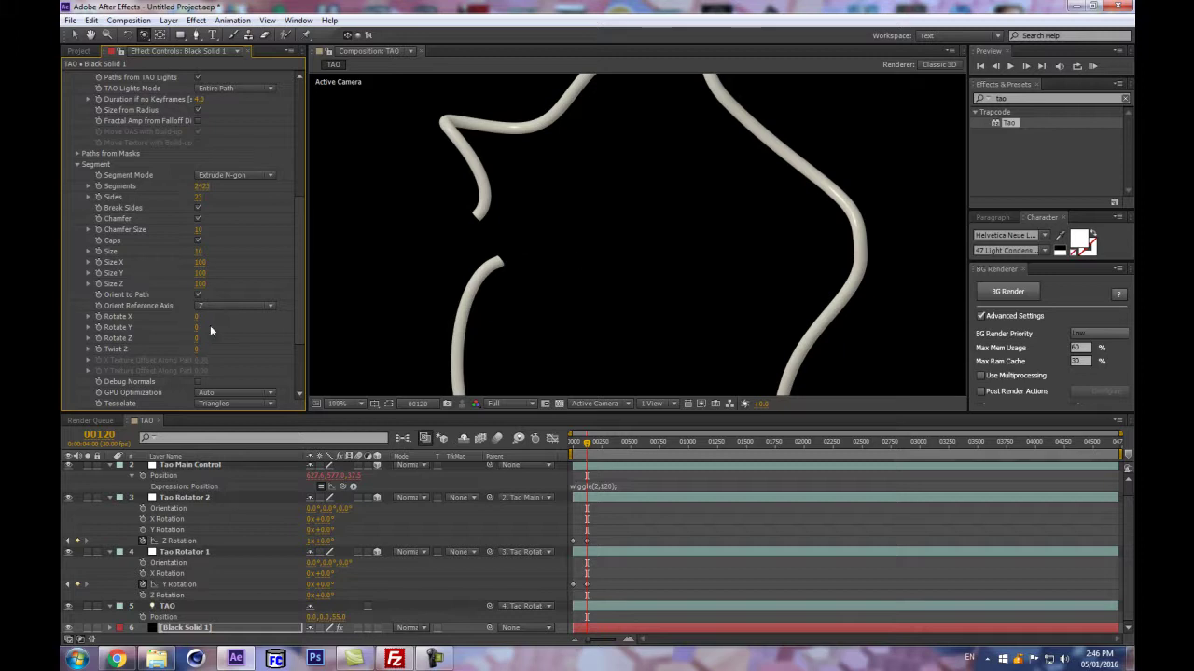
- Return to frame 0 and change Tao Main Control's Position expression to wiggle(2,20);
click(198, 295)
drag(598, 443, 562, 453)
scroll(618, 192, down, 2)
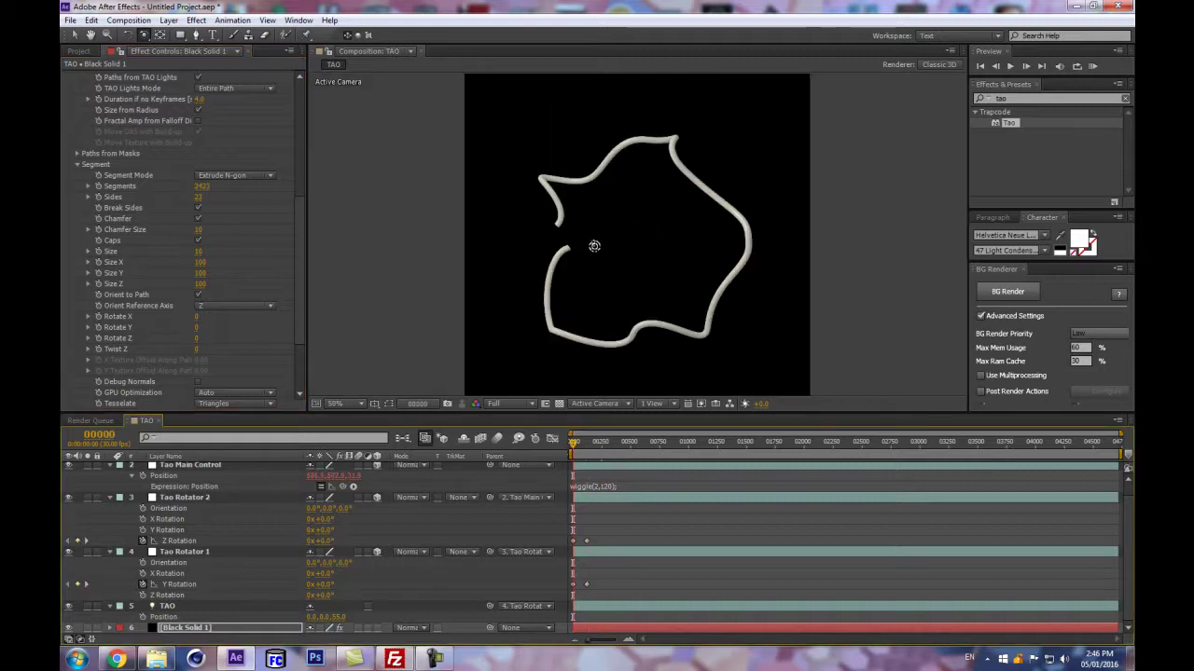
click(614, 483)
click(606, 485)
key(BackSpace)
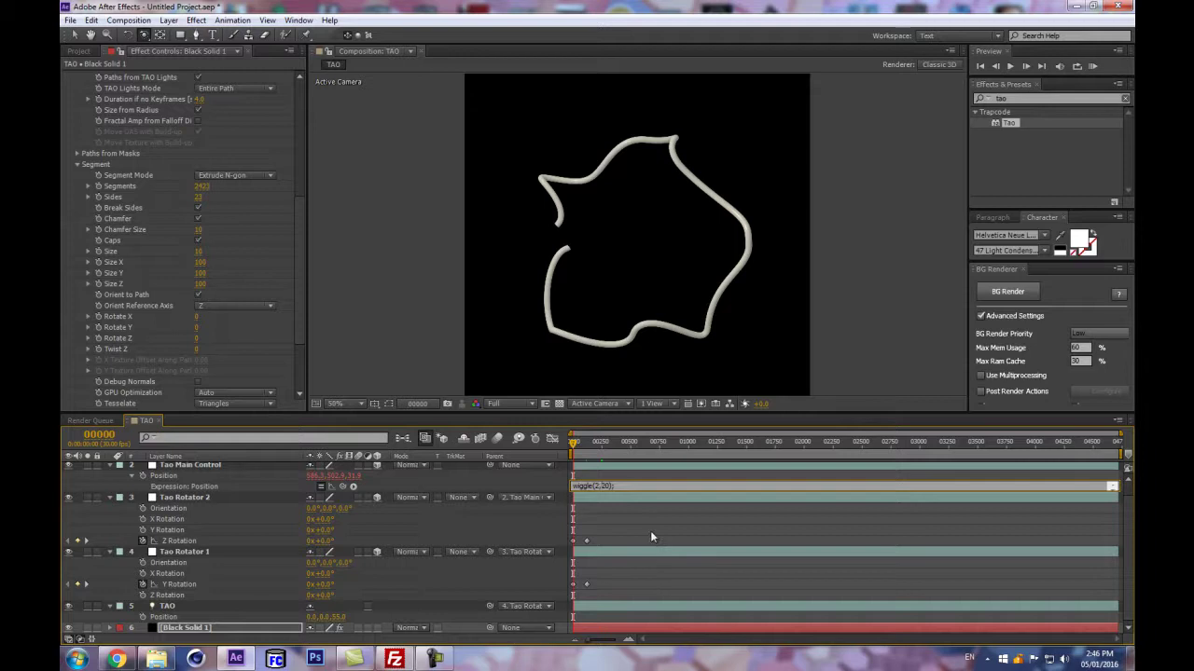
click(477, 511)
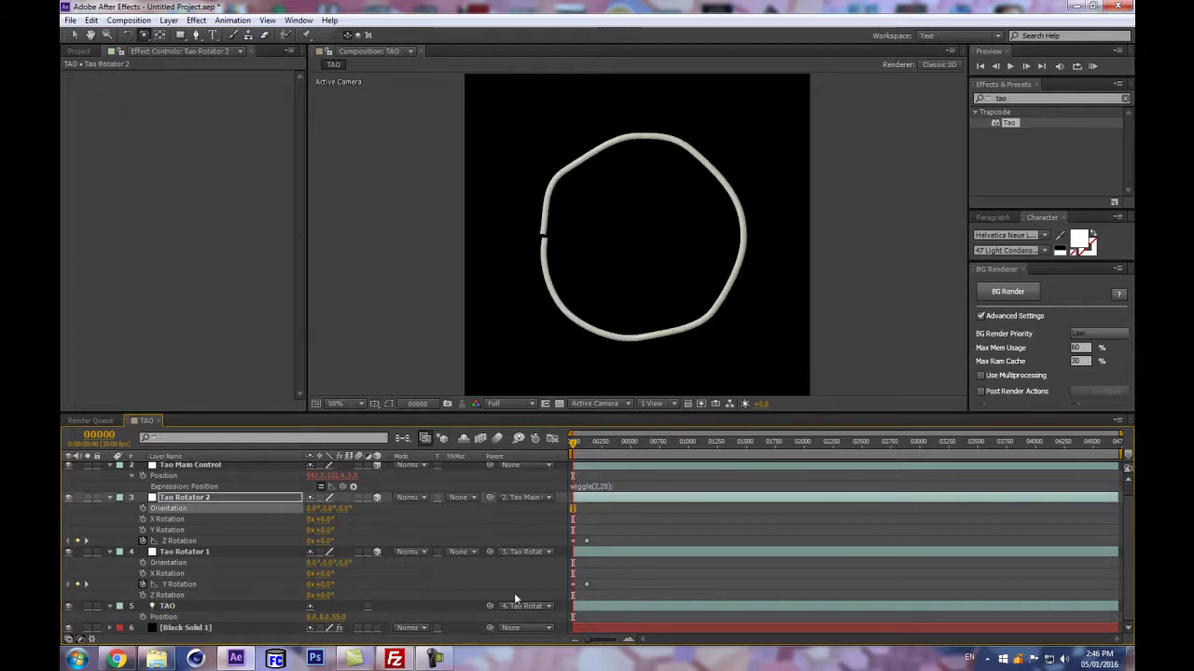
- Set Tao Rotator 2's Z Rotation to 12 revolutions at frame 120
click(587, 443)
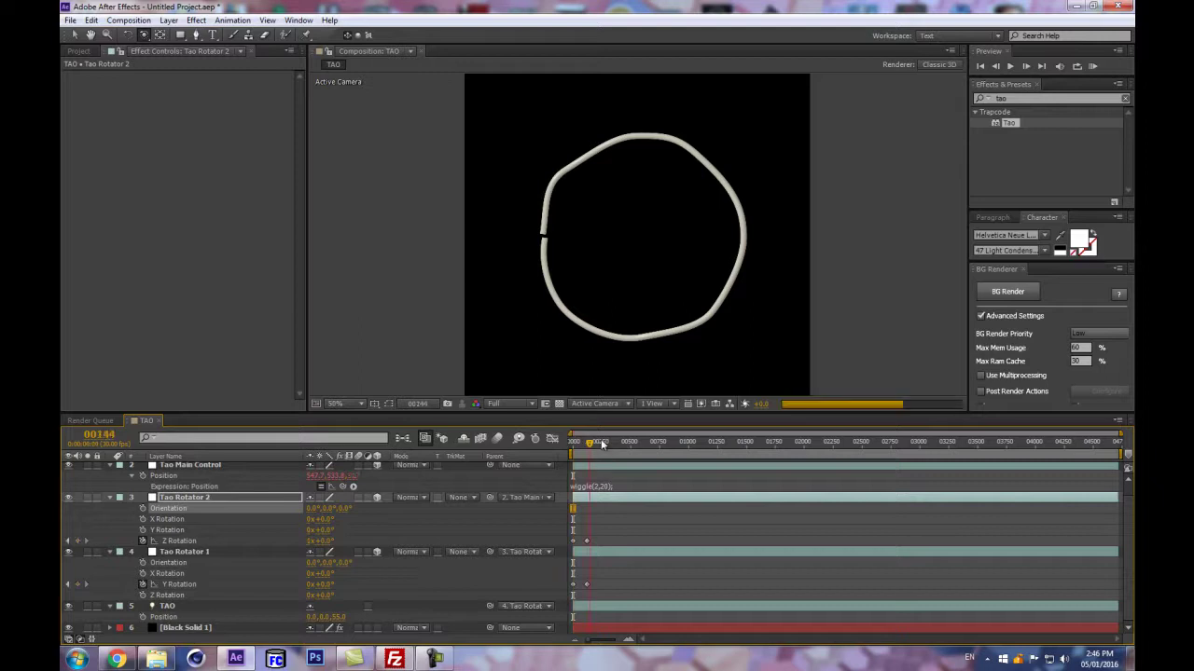
click(315, 541)
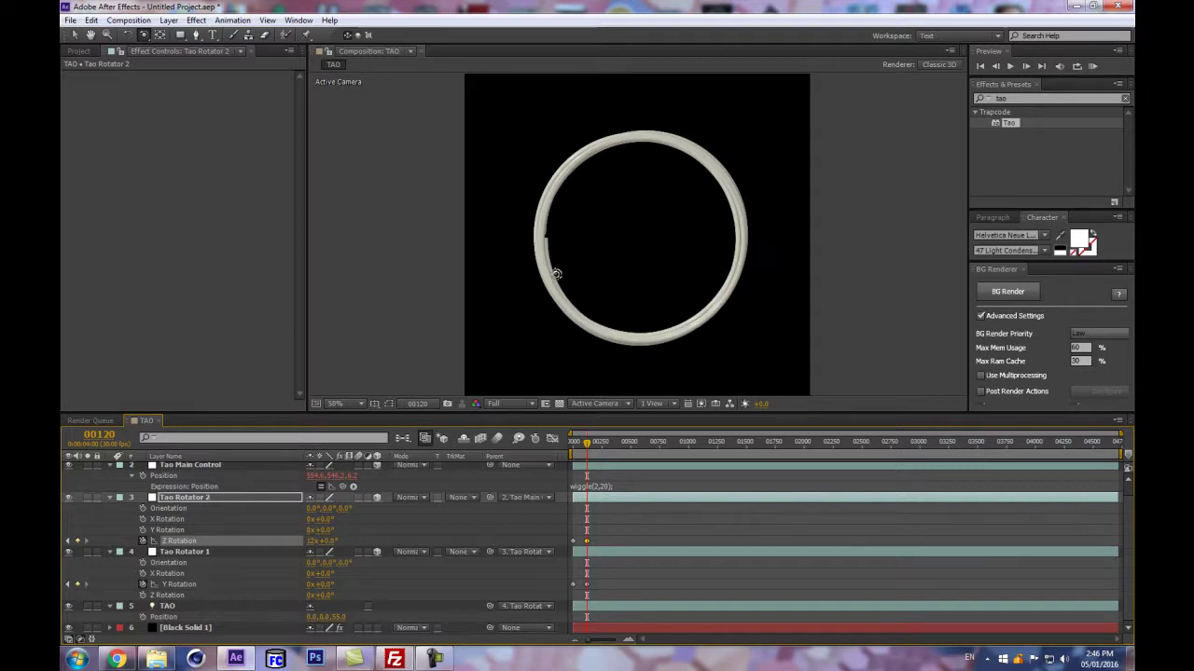
- Examine the coiled ring's overlapping strands and open end up close and as a whole
scroll(666, 223, up, 1)
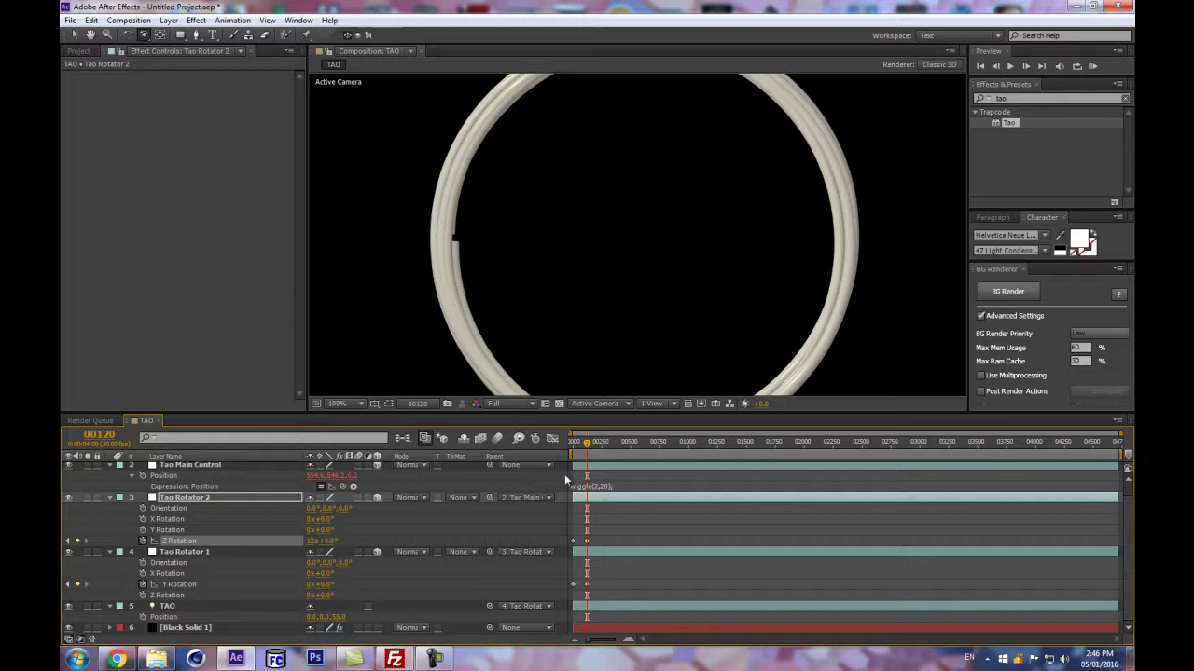
key(comma)
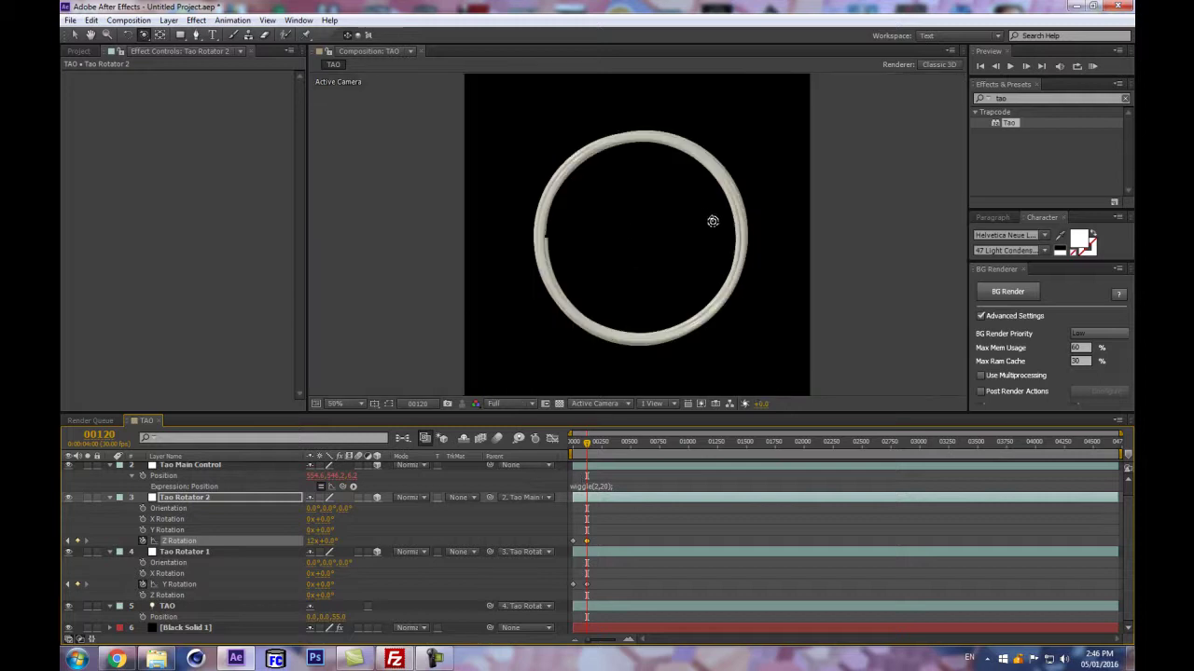
key(slash)
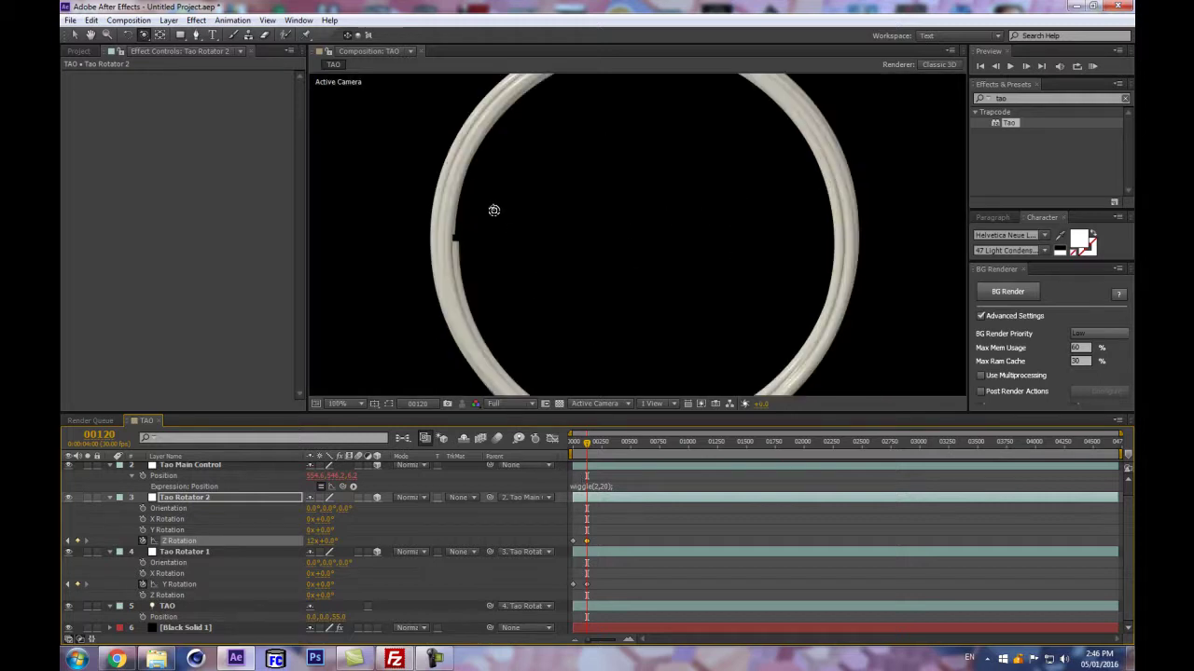
key(comma)
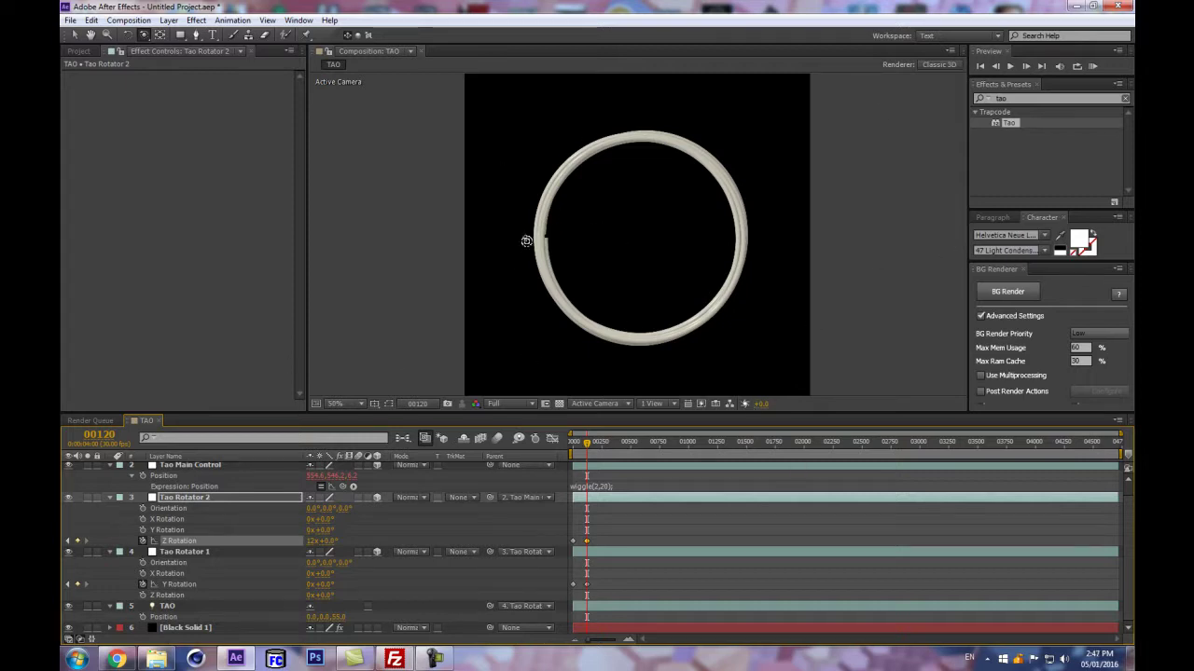
drag(614, 251, 665, 245)
scroll(609, 260, up, 2)
scroll(600, 212, down, 1)
scroll(618, 229, down, 1)
key(ctrl+z)
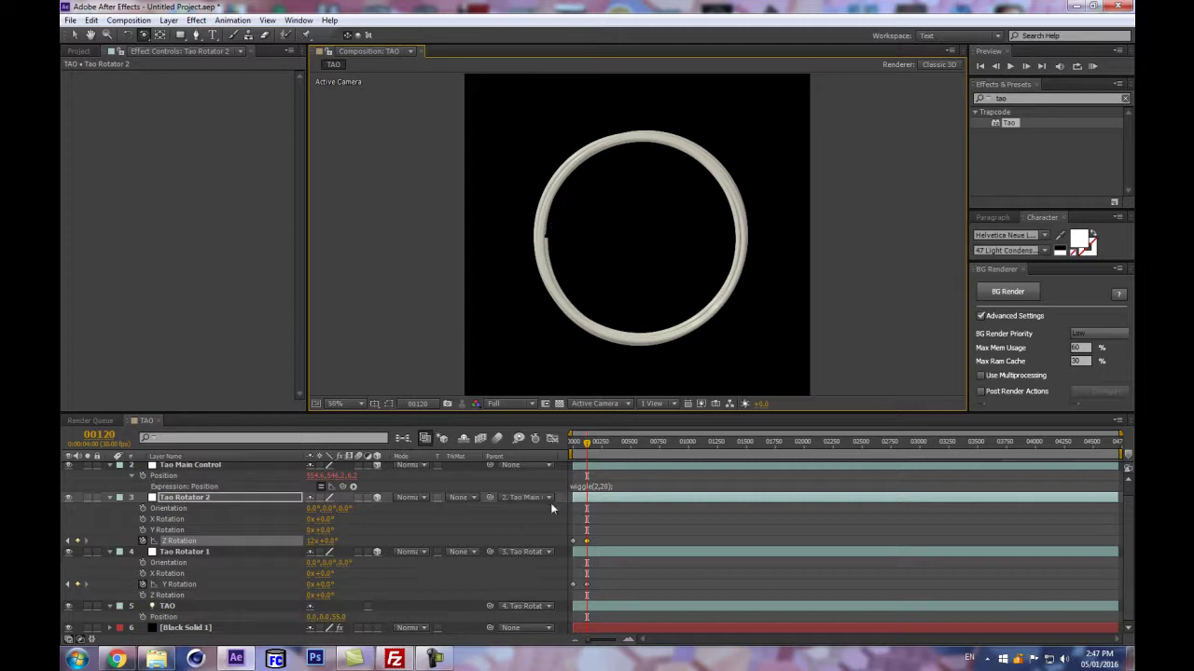
- Increase the wiggle amplitude in Tao Main Control's Position expression to wiggle(2,60);
click(603, 486)
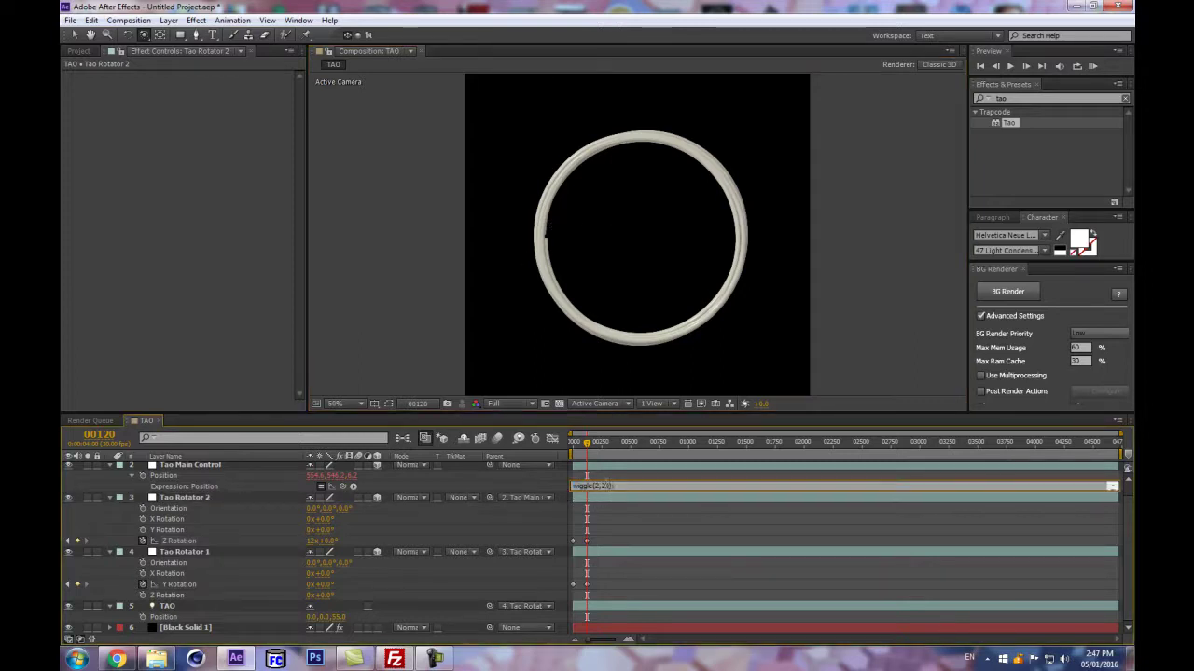
click(475, 516)
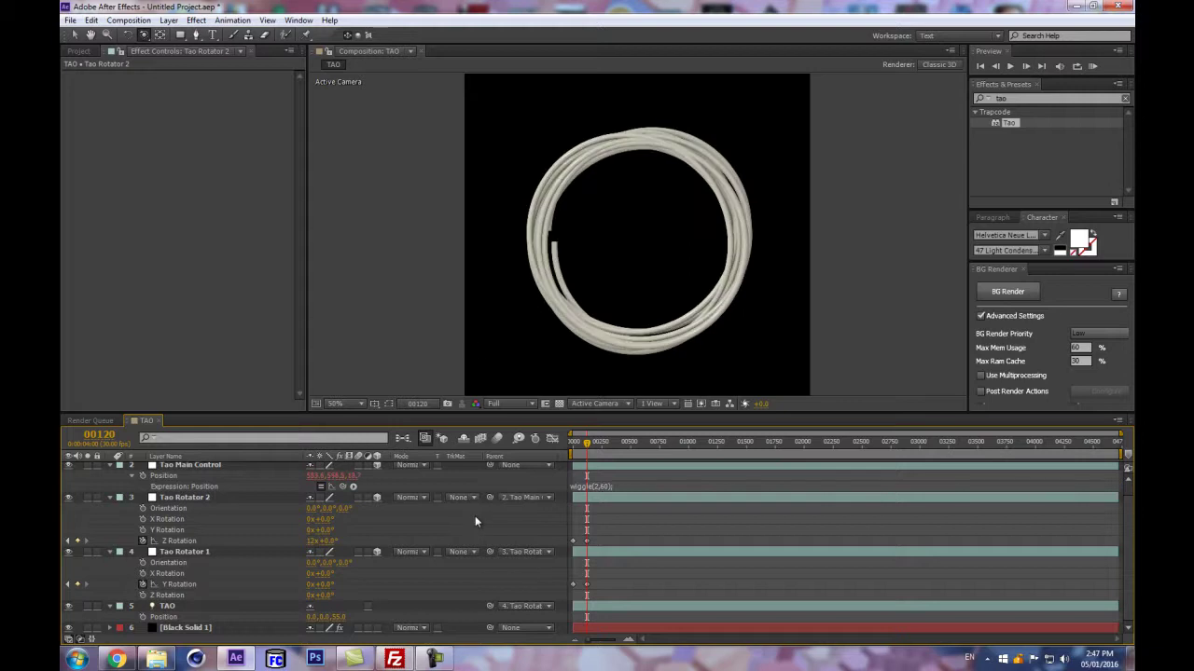
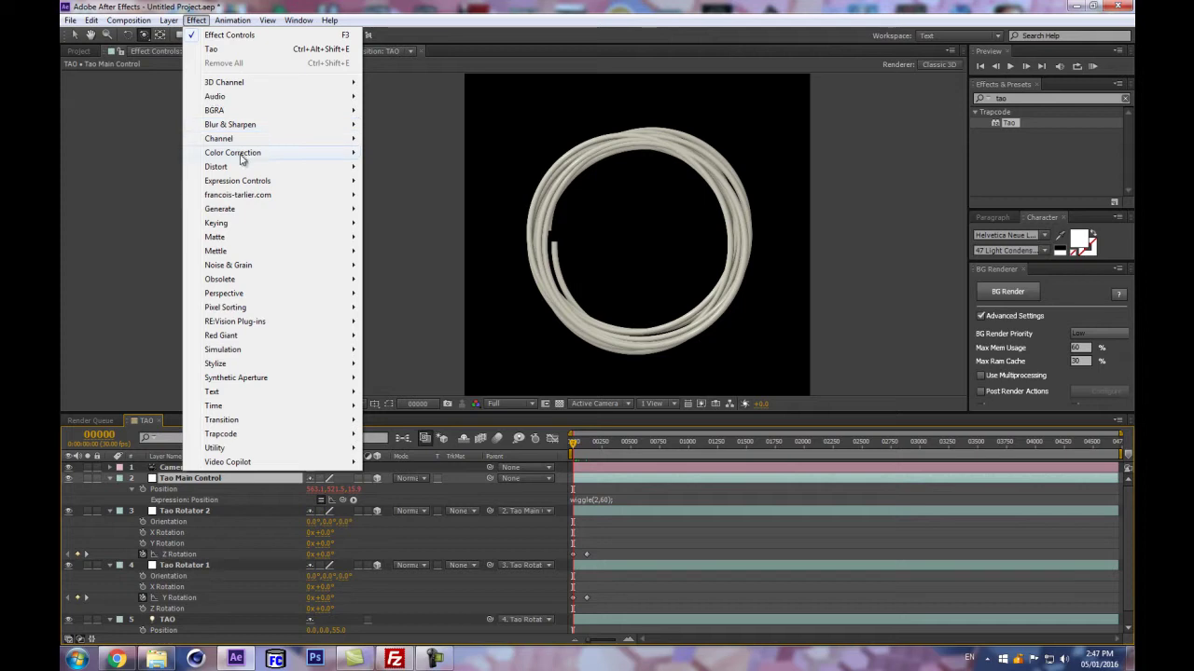
- Add a Slider Control expression control to Tao Main Control and rename it path freq
mouse_move(263, 184)
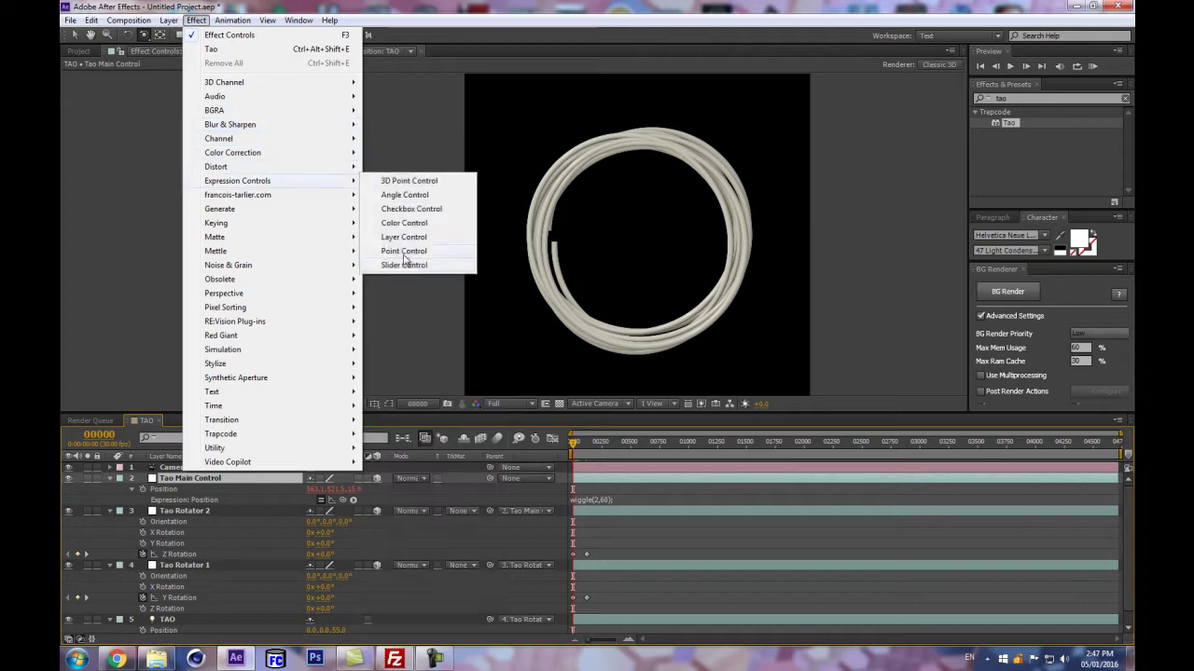
click(405, 263)
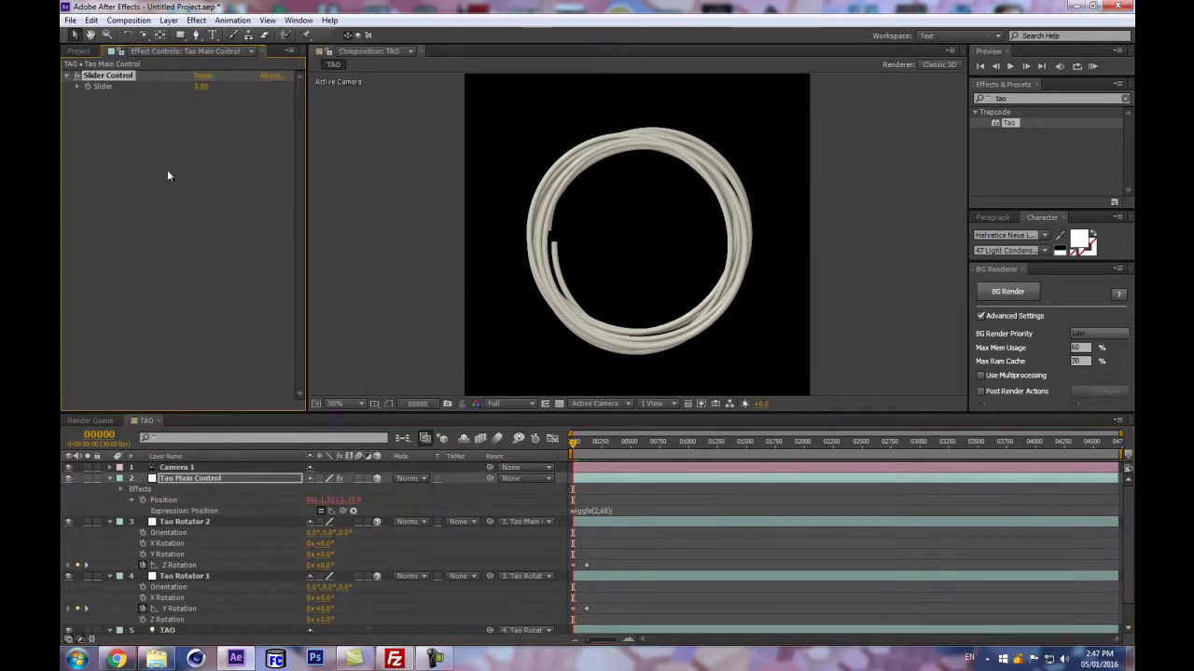
key(Return)
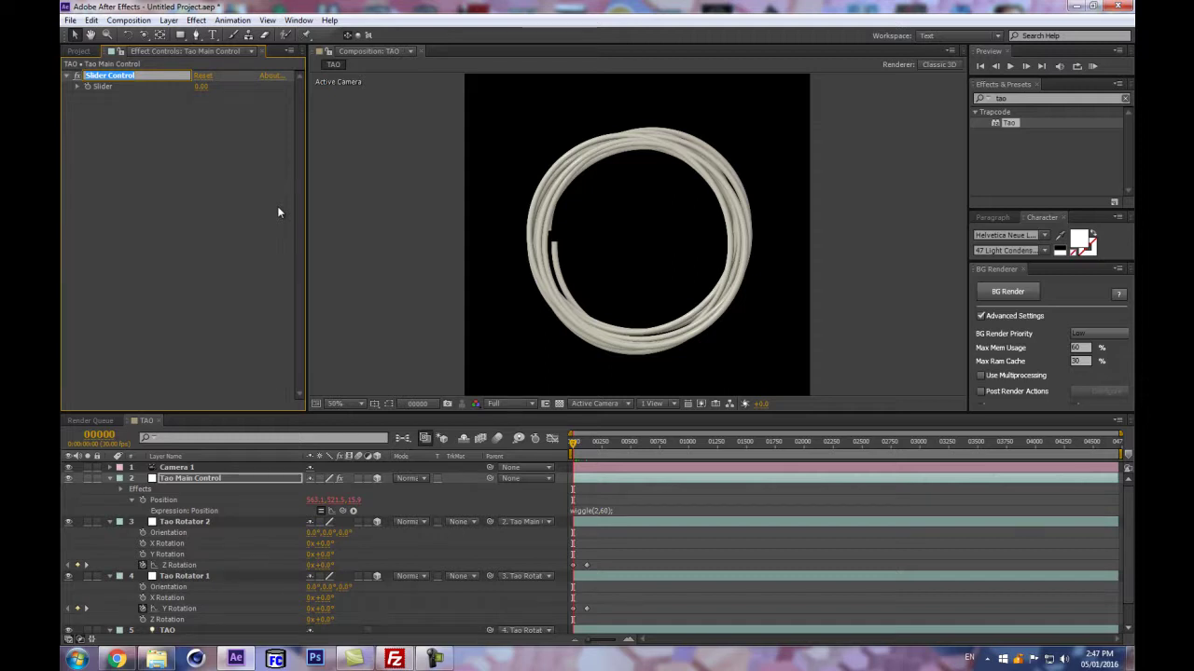
key(BackSpace)
text(path freq)
key(Return)
- Duplicate the path freq slider control and rename the copy path amp
key(ctrl+d)
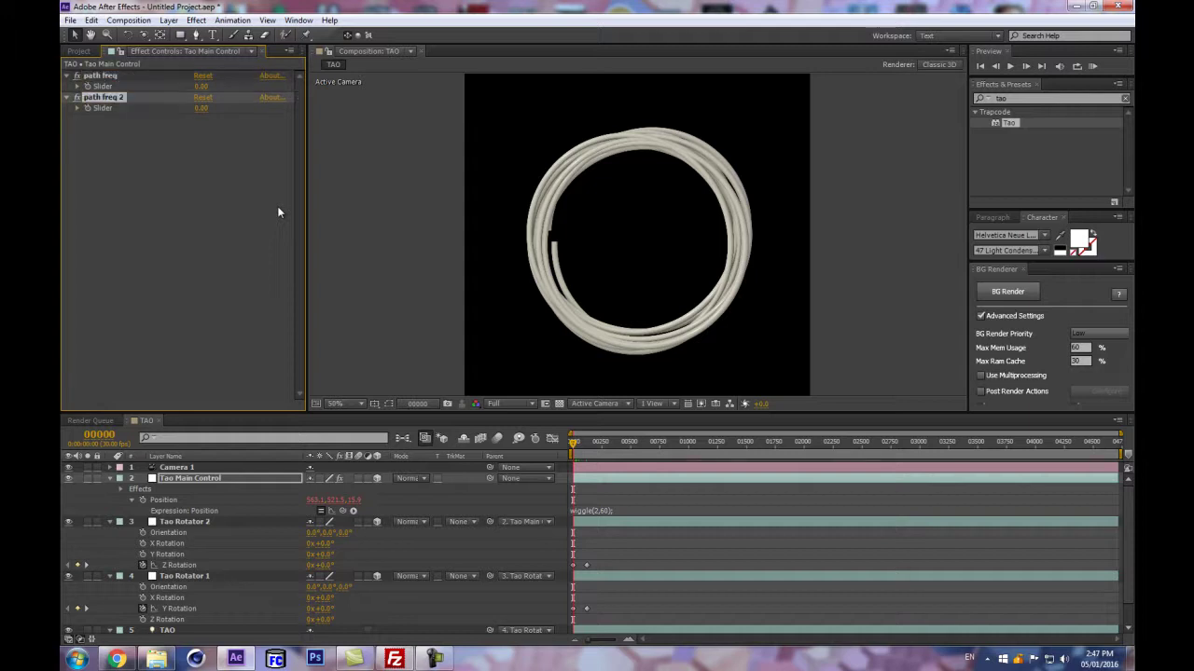
key(Return)
click(90, 97)
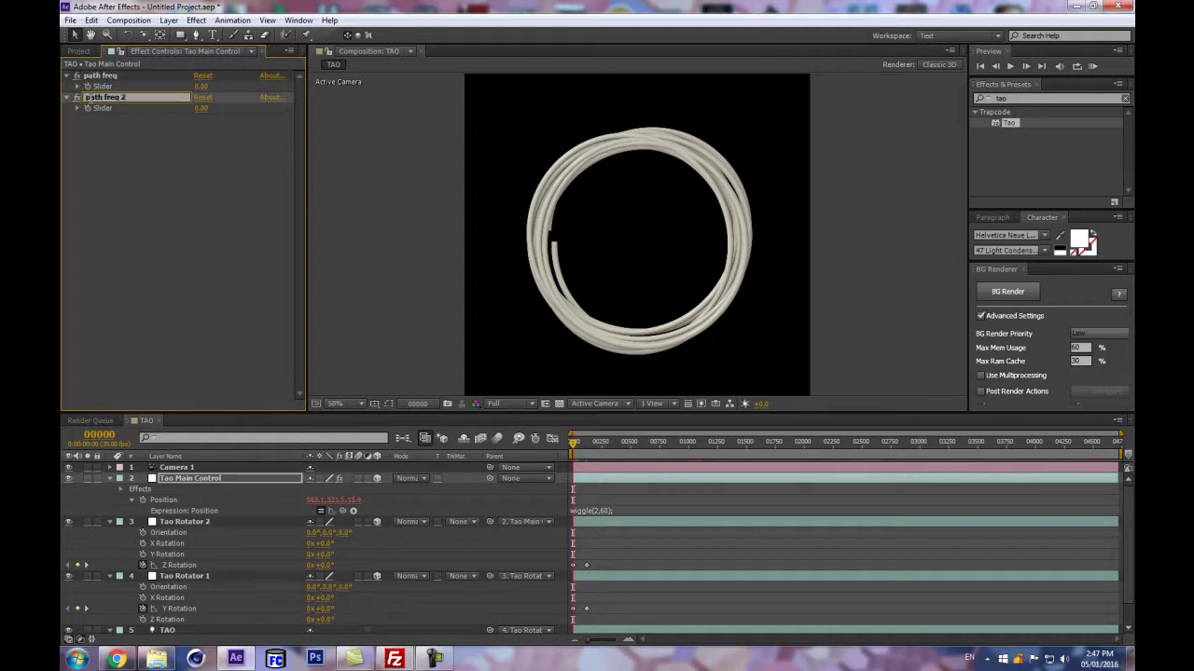
key(BackSpace)
key(BackSpace)
text(amp)
key(Return)
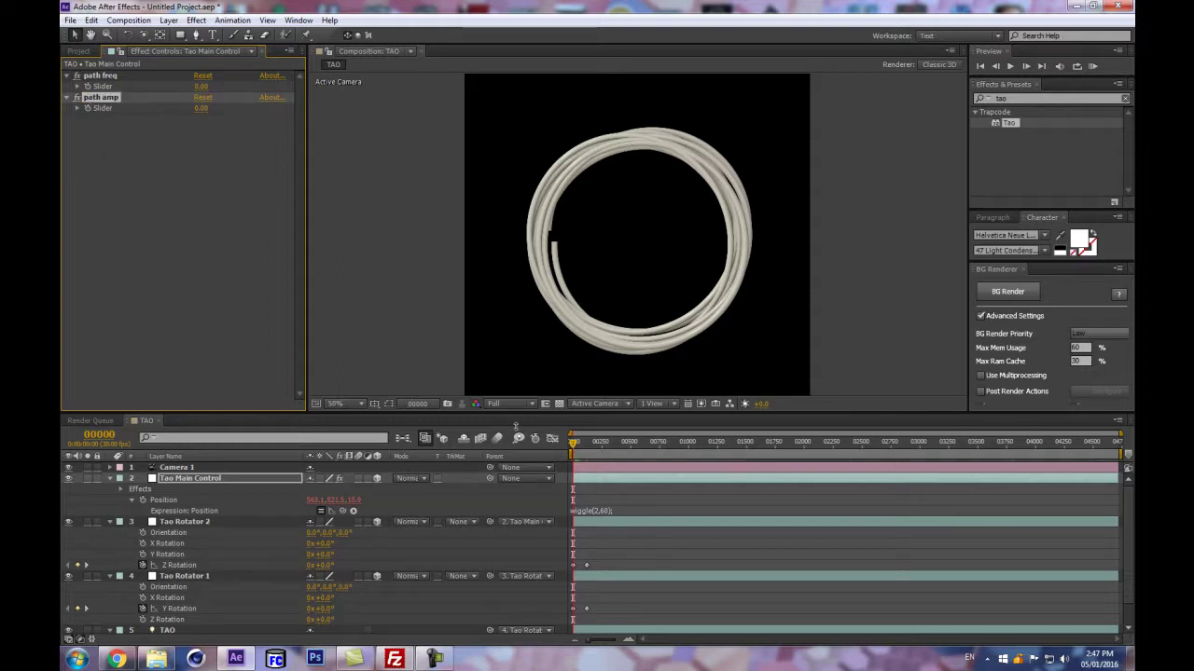
- Set the path freq slider to 2 and the path amp slider to 60
click(201, 86)
text(2)
key(Tab)
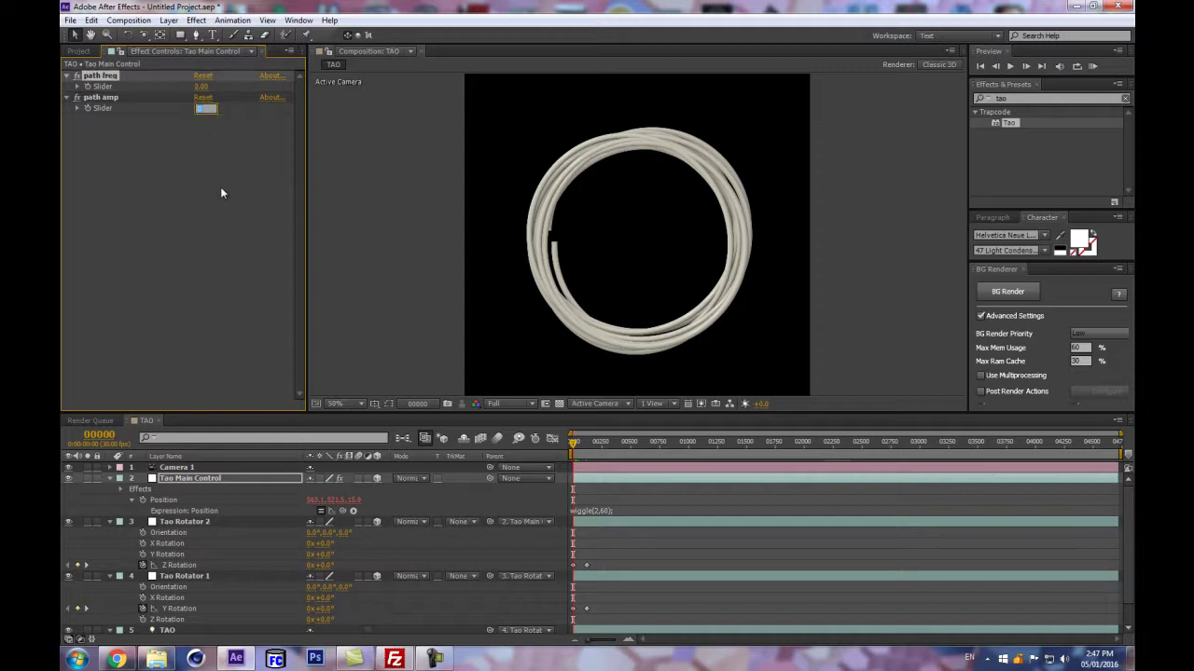
text(60)
key(Return)
- Link the frequency and amplitude in Tao Main Control's wiggle expression to the path freq and path amp sliders
click(593, 511)
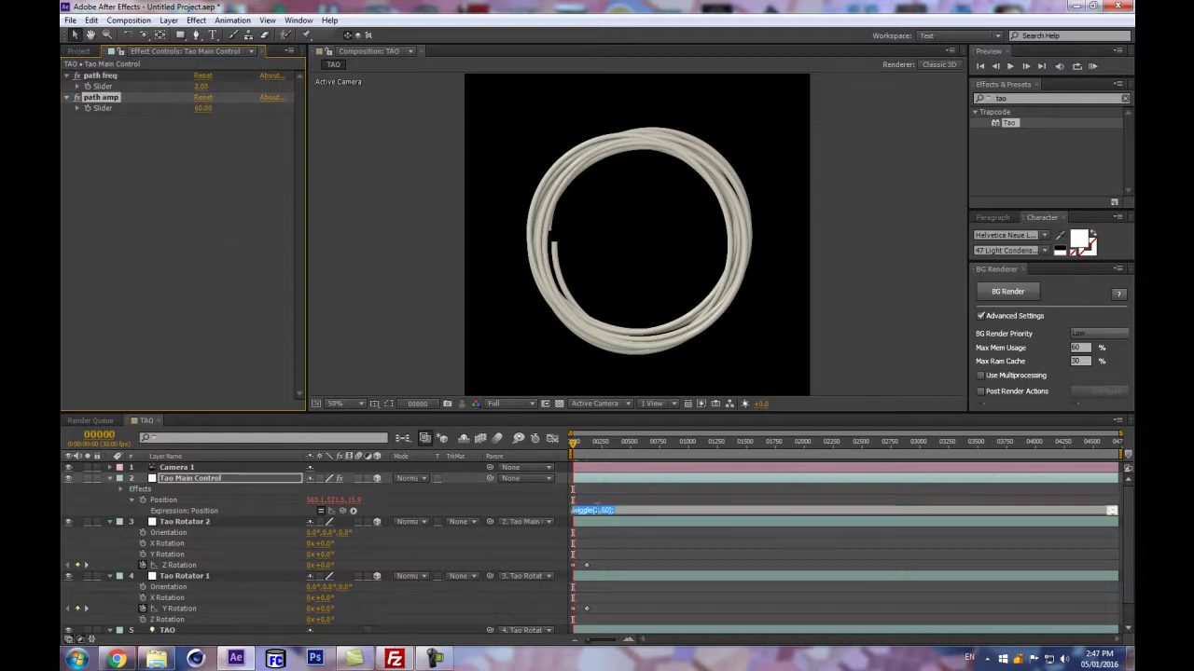
click(598, 509)
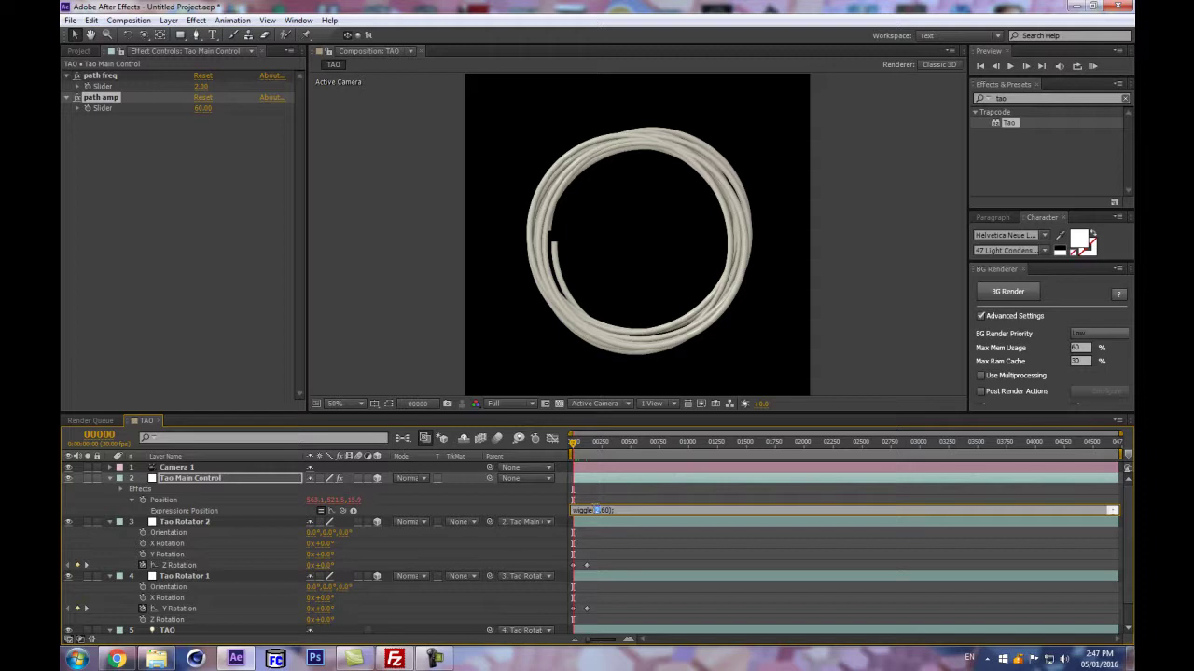
drag(343, 511, 103, 86)
drag(342, 511, 111, 108)
drag(344, 512, 97, 108)
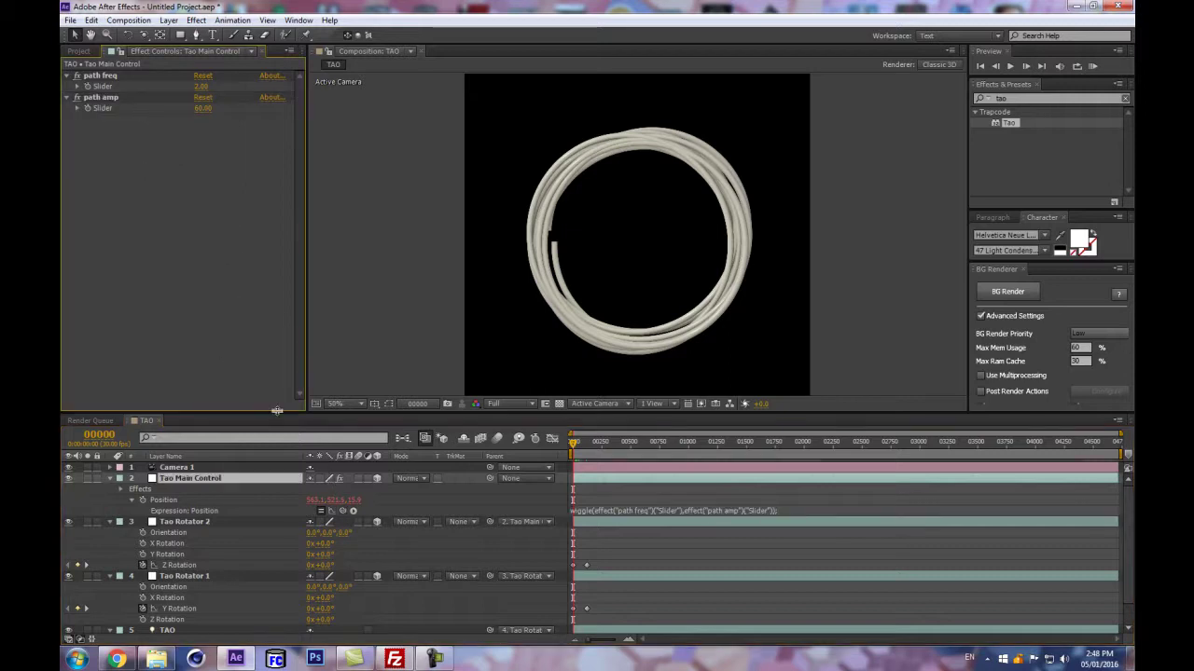
- Keyframe path amp to rise from 0 at frame 0 to 60 at about frame 15
click(91, 99)
key(u)
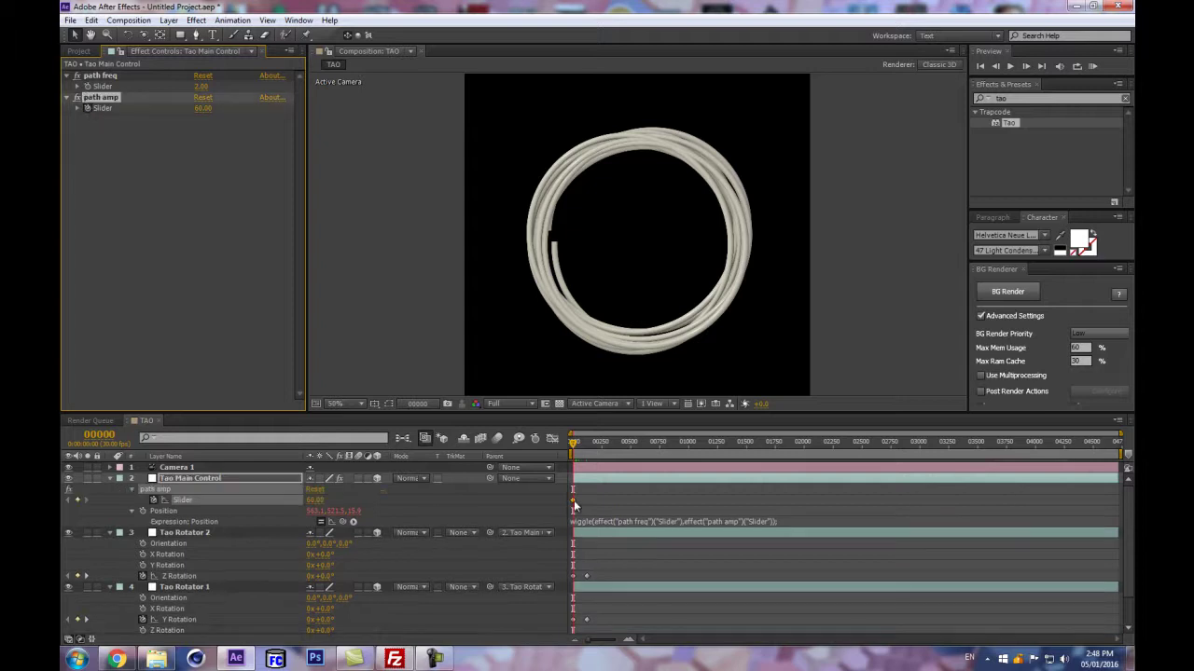
drag(574, 501, 579, 501)
click(202, 108)
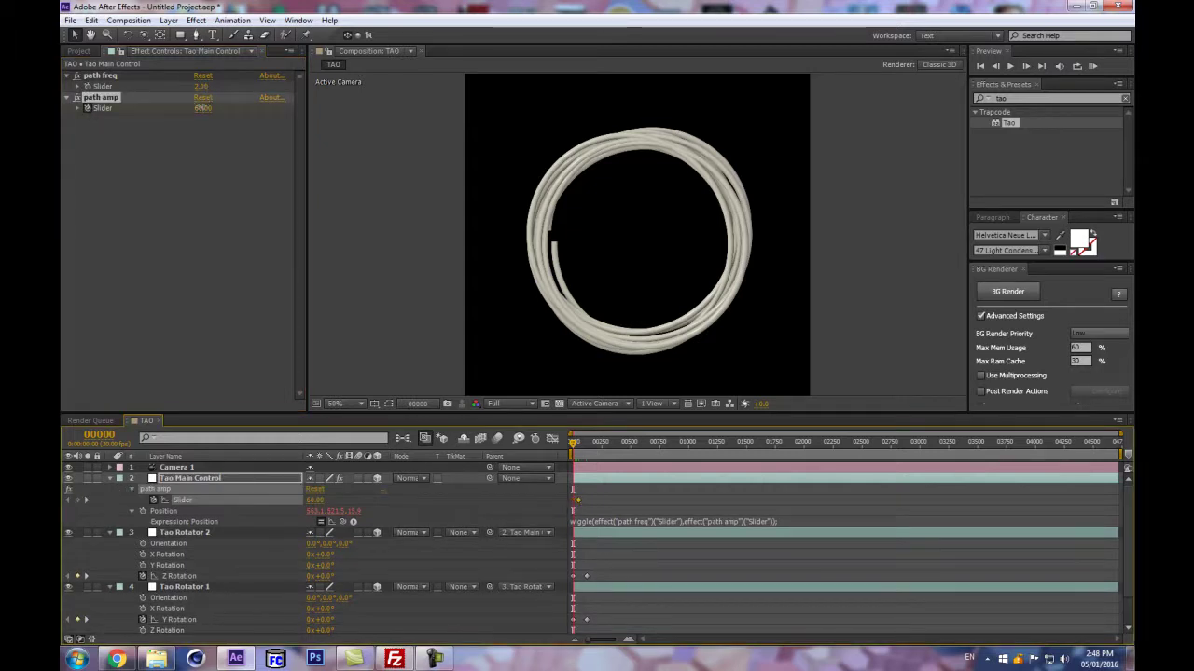
text(0)
key(Return)
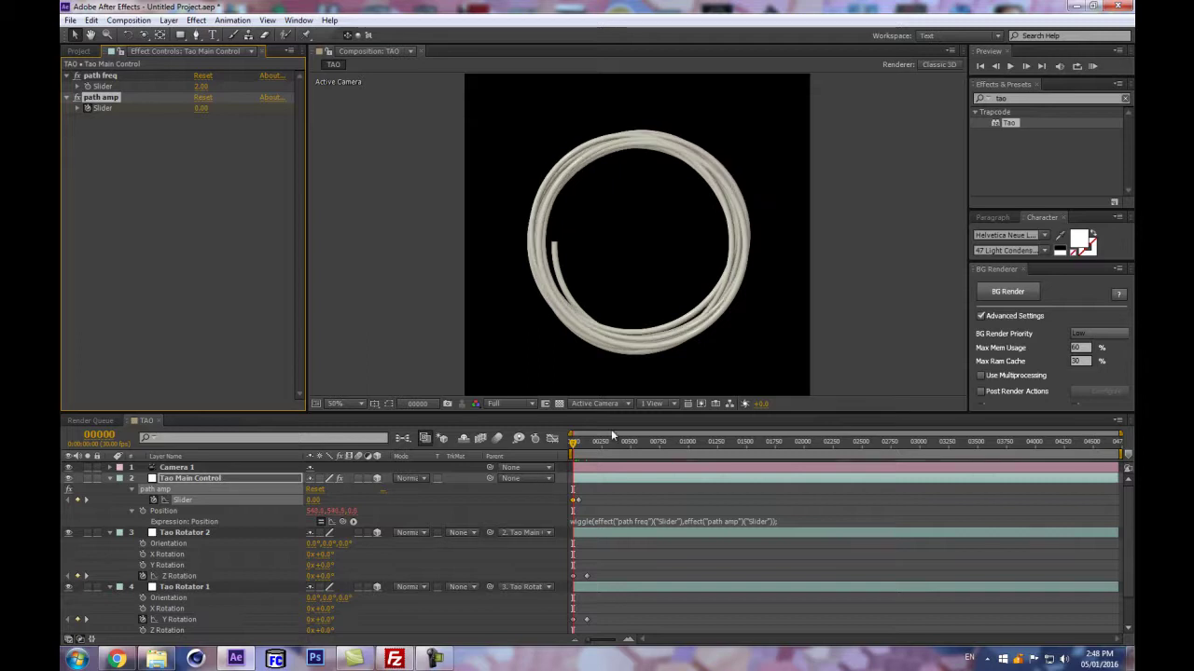
- Copy both path amp slider keyframes and paste them at frame 120
click(107, 435)
text(120)
key(Return)
key(equal)
key(equal)
key(equal)
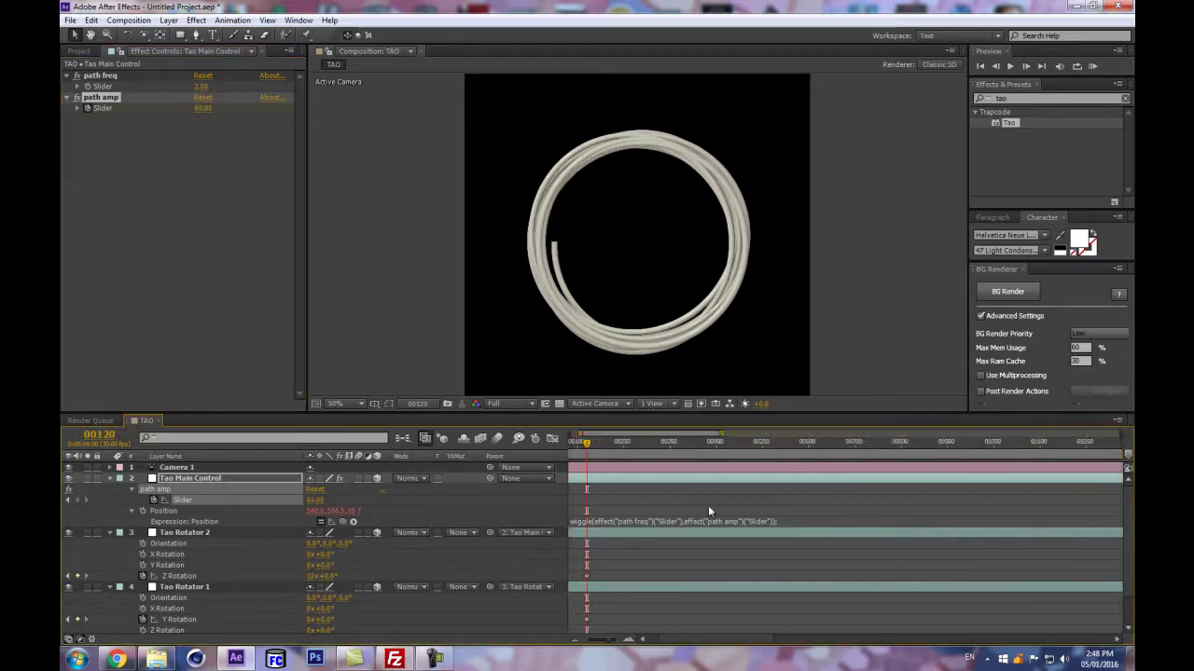
scroll(597, 514, down, 3)
drag(620, 465, 549, 474)
key(ctrl+c)
key(ctrl+v)
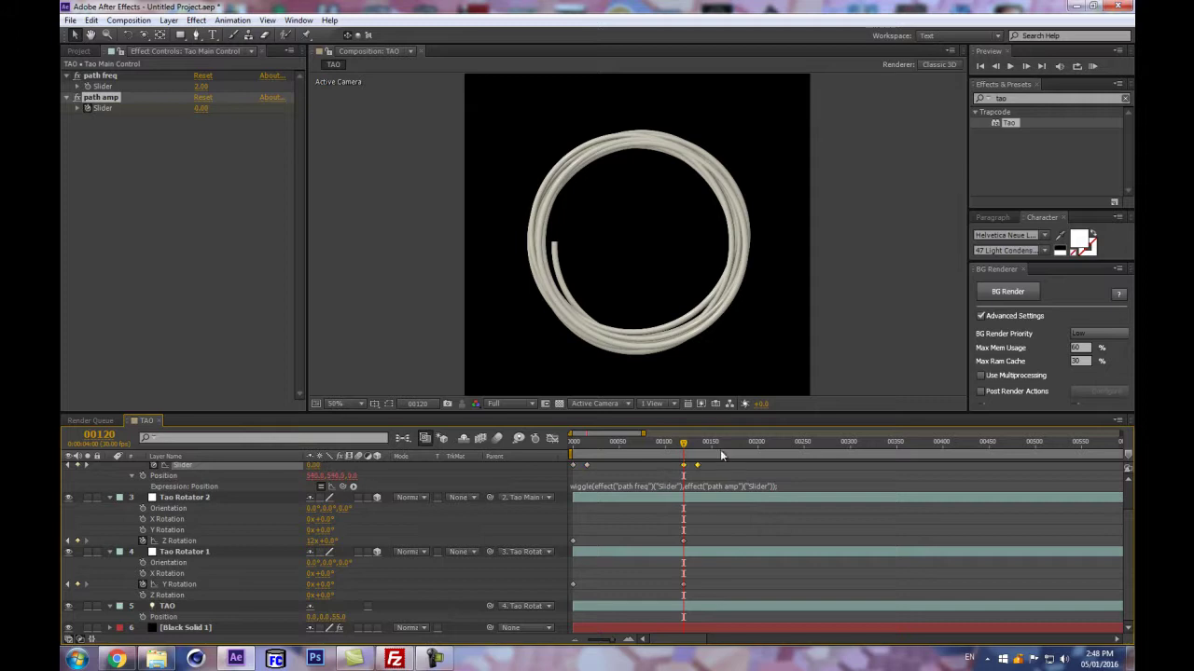
- Shift the pasted path amp keyframes to end at frame 120 and time-reverse them to fall from 60 to 0
drag(698, 465, 685, 467)
right_click(670, 465)
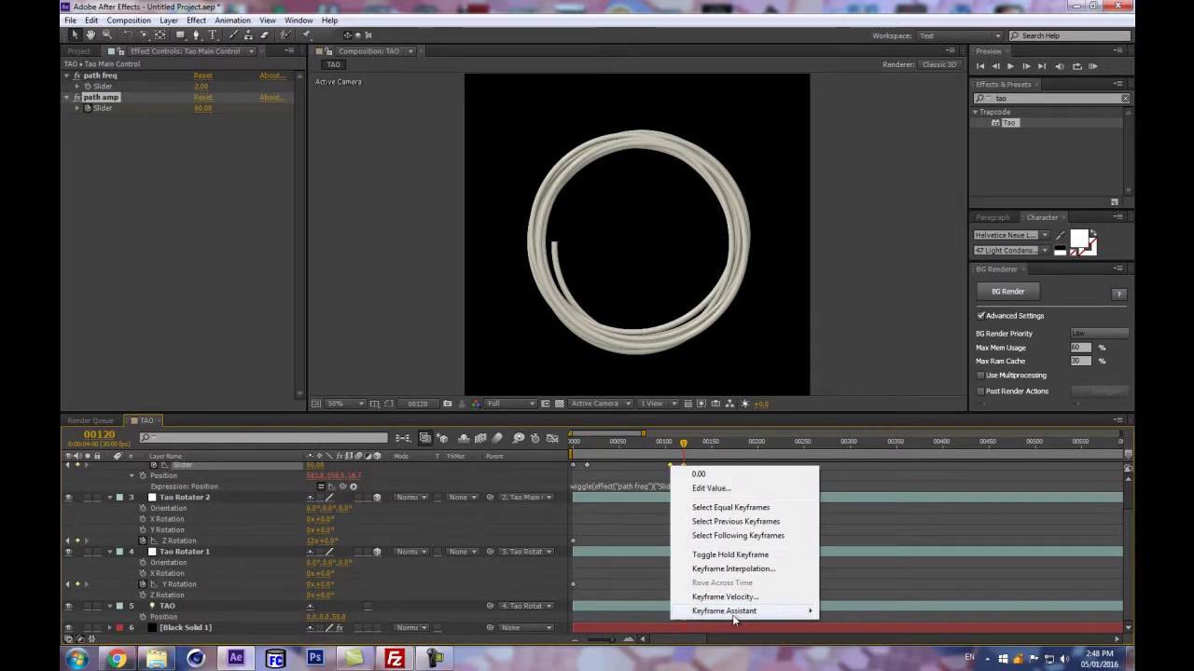
mouse_move(733, 612)
click(863, 604)
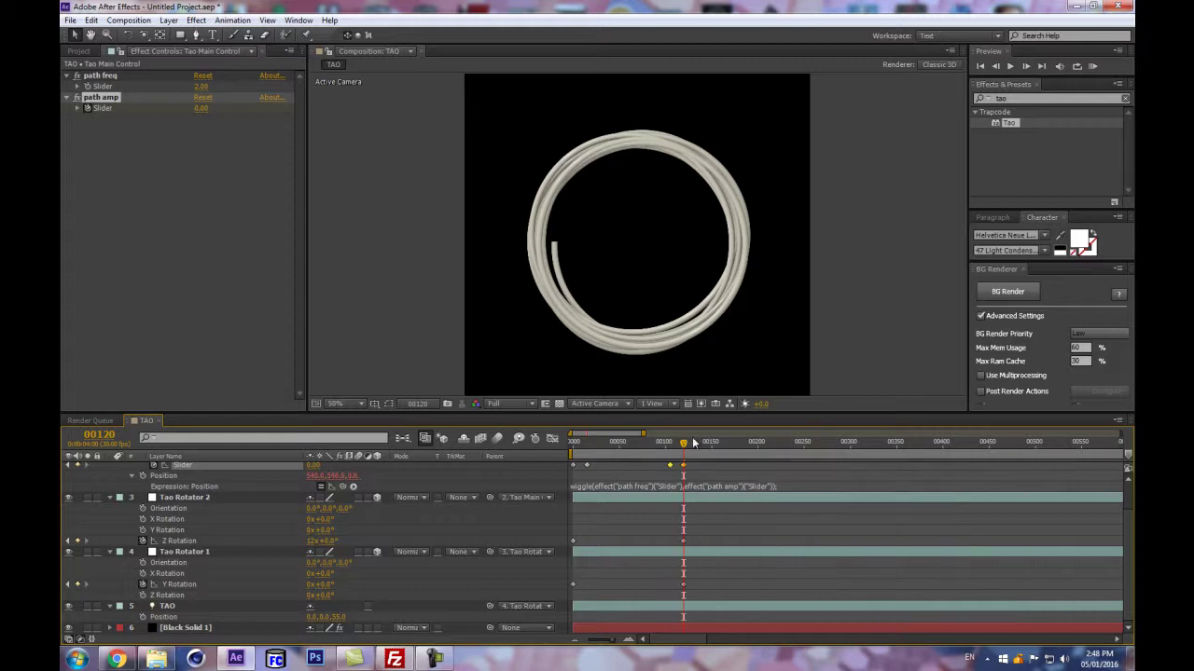
- Go to frame 105 and inspect the coiled ring up close
drag(679, 442, 669, 445)
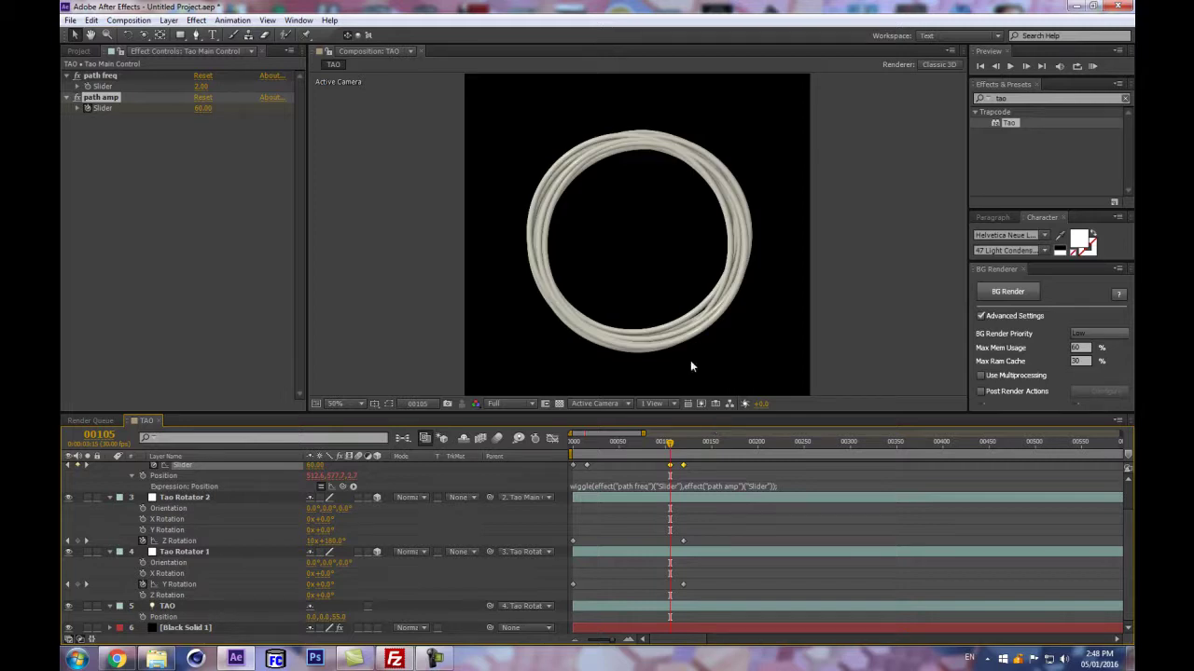
key(comma)
key(period)
- Return to frame 0, enlarge the timeline area and reveal the TAO light's Light Options
click(173, 607)
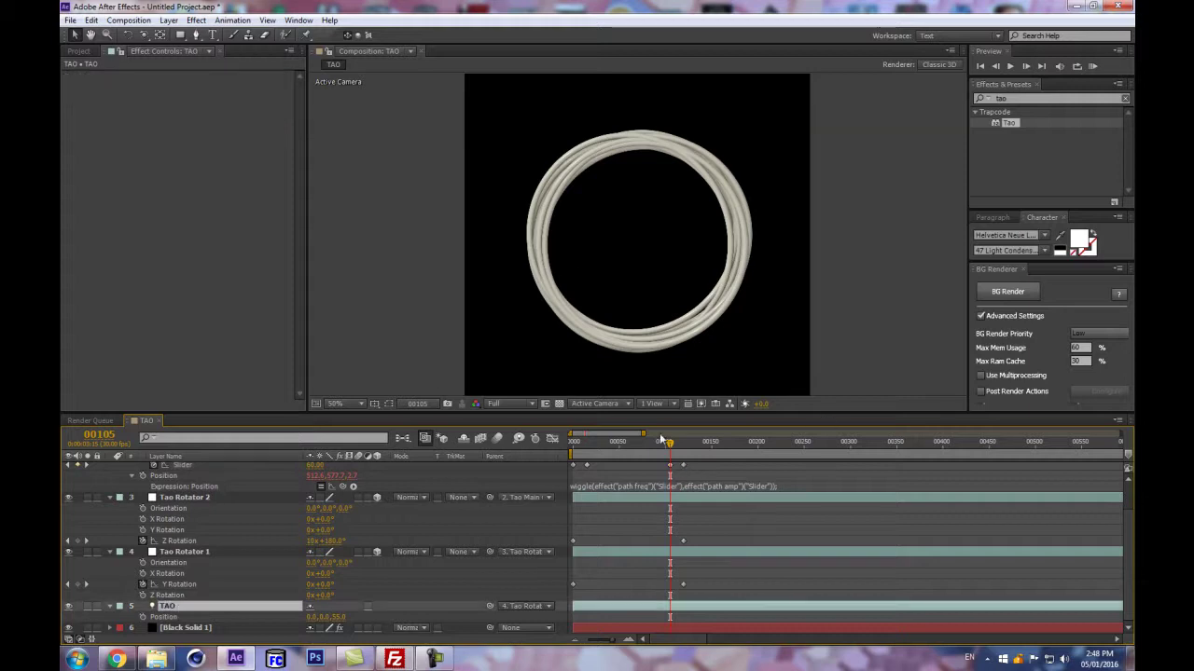
drag(660, 439, 538, 463)
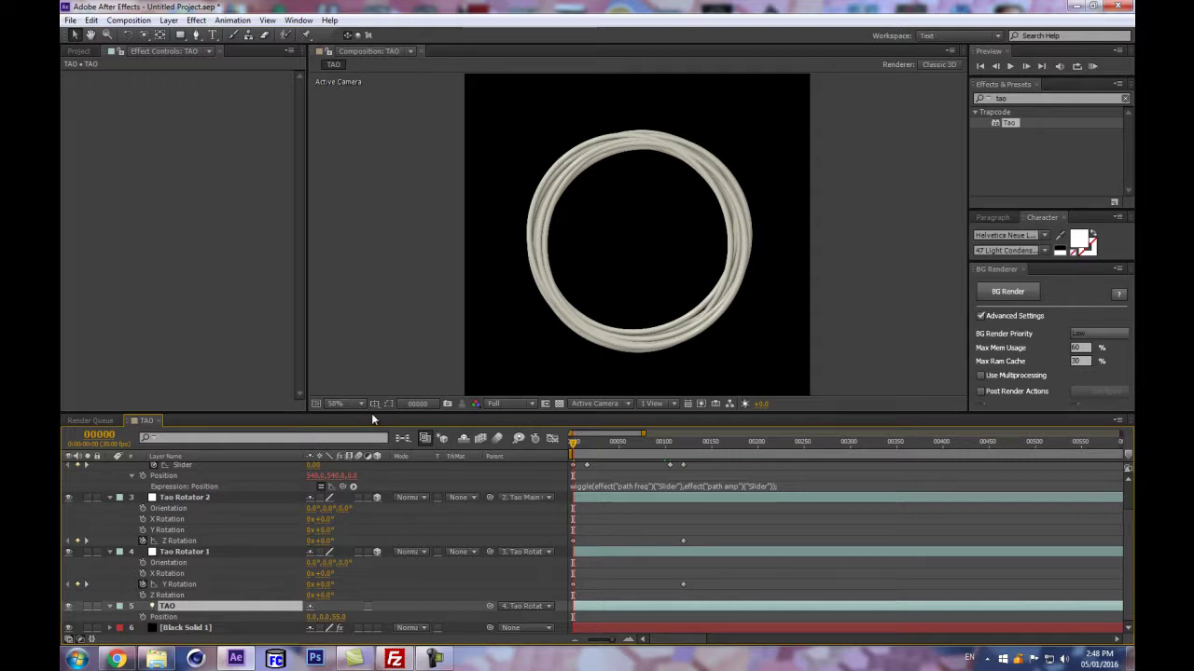
drag(371, 415, 346, 360)
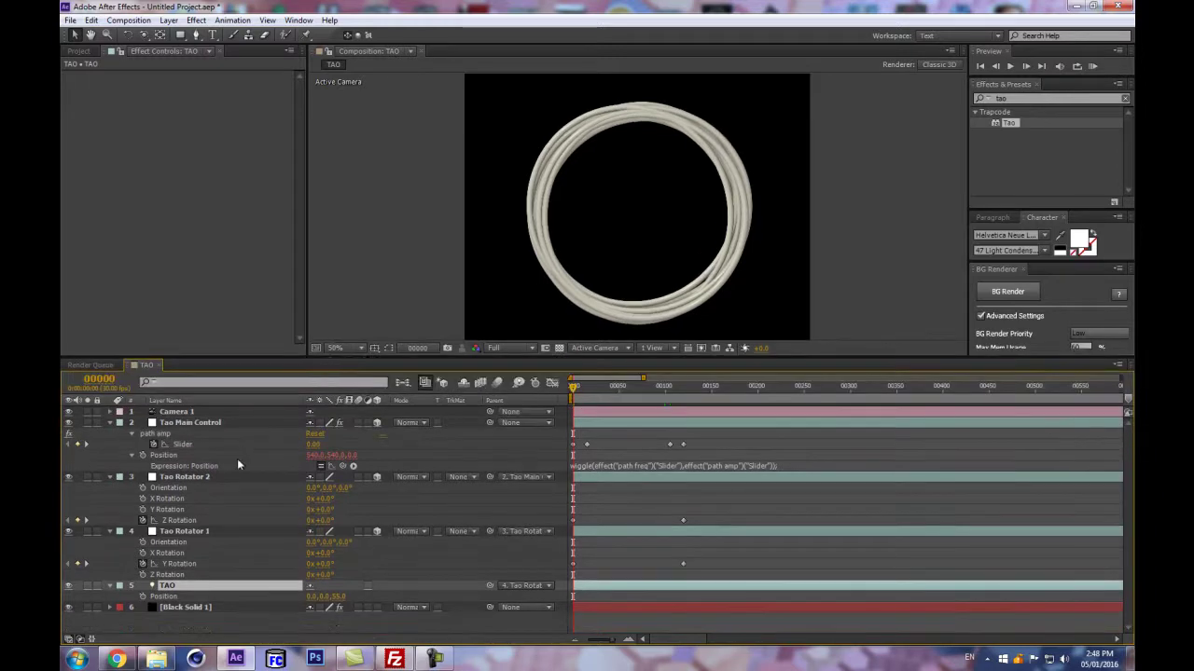
key(a)
key(a)
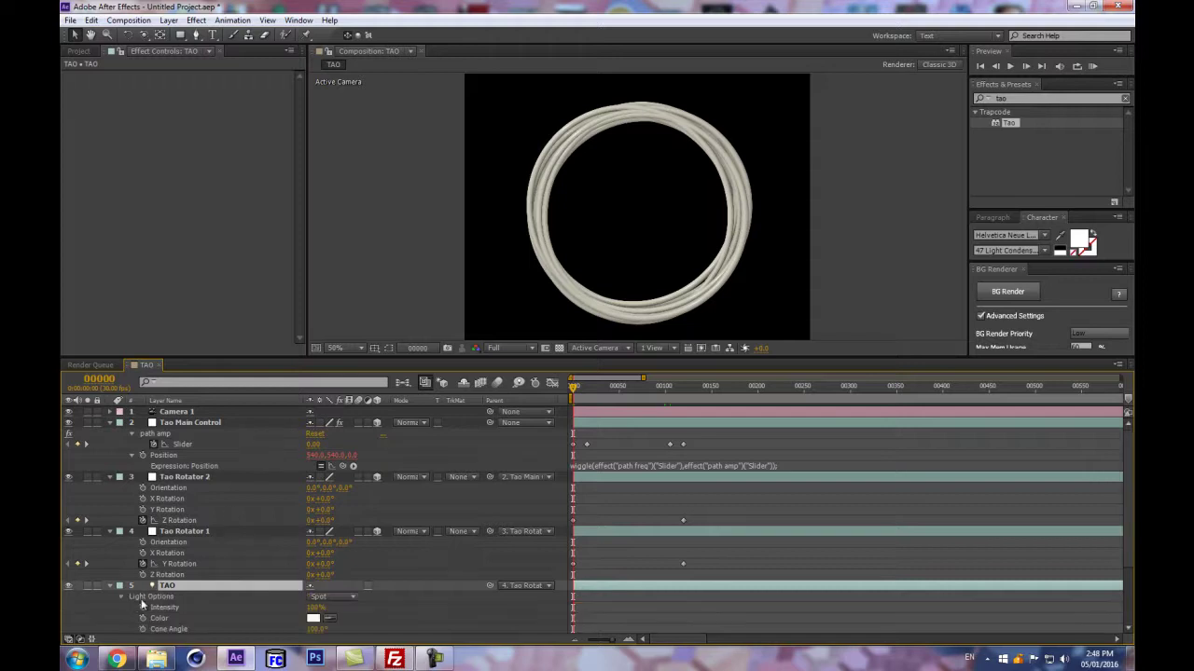
scroll(180, 585, down, 3)
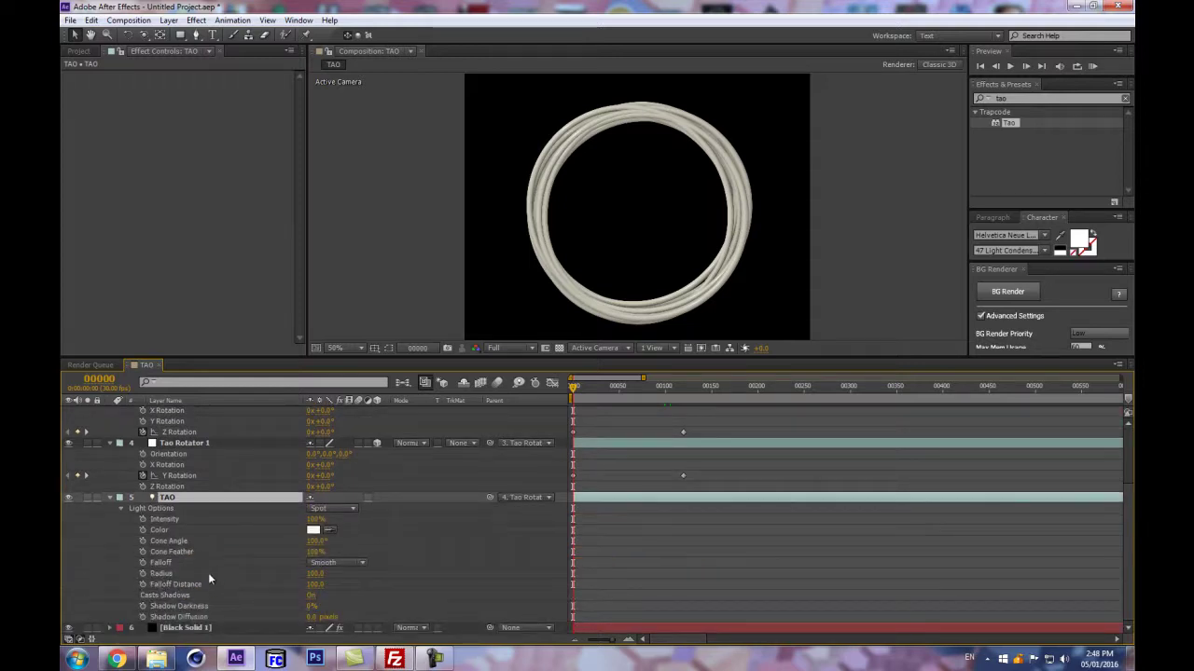
scroll(208, 578, up, 3)
- Duplicate Tao Main Control's path freq and path amp sliders and place both copies below the originals
click(216, 423)
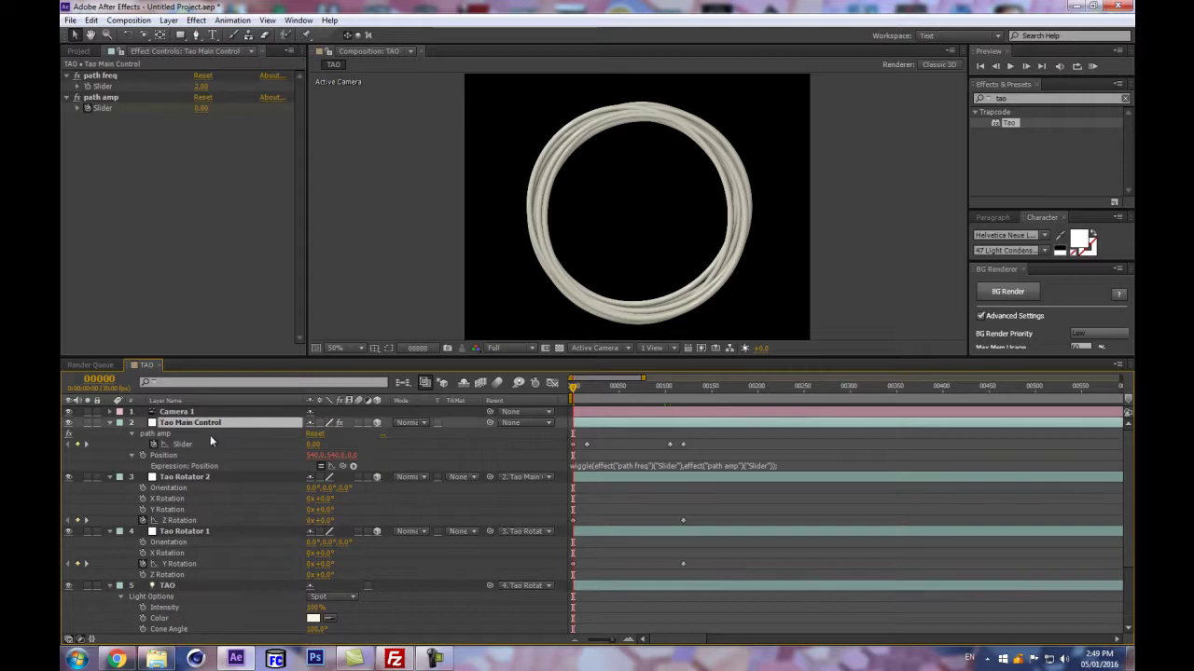
click(90, 75)
shift+click(100, 98)
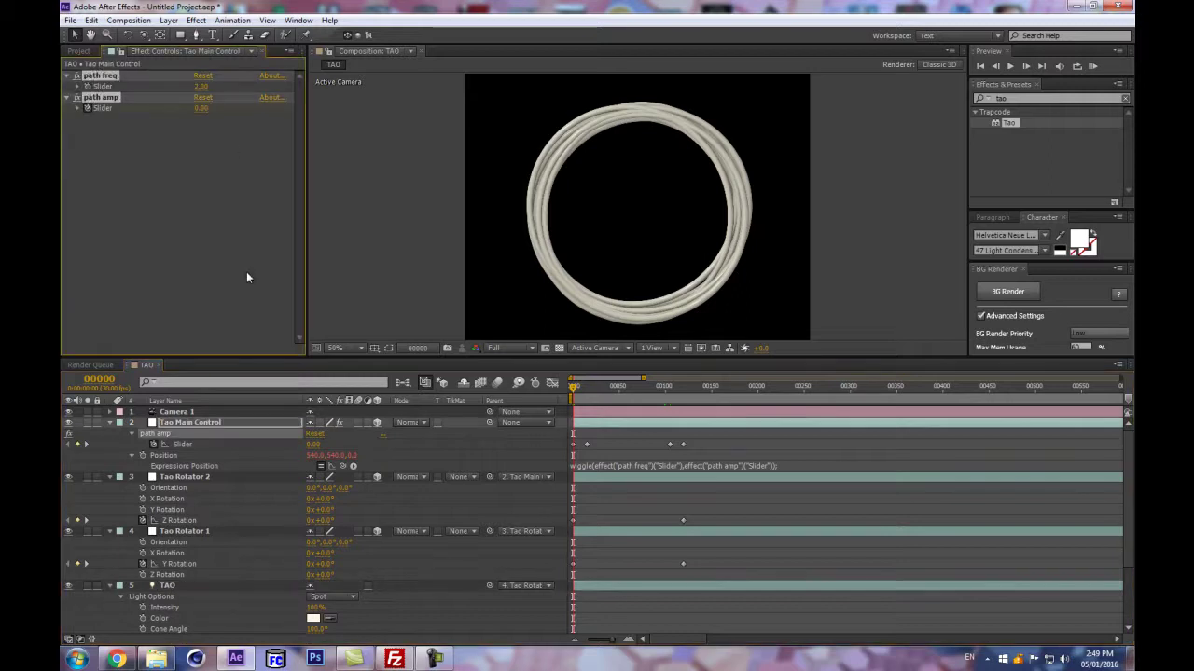
key(ctrl+d)
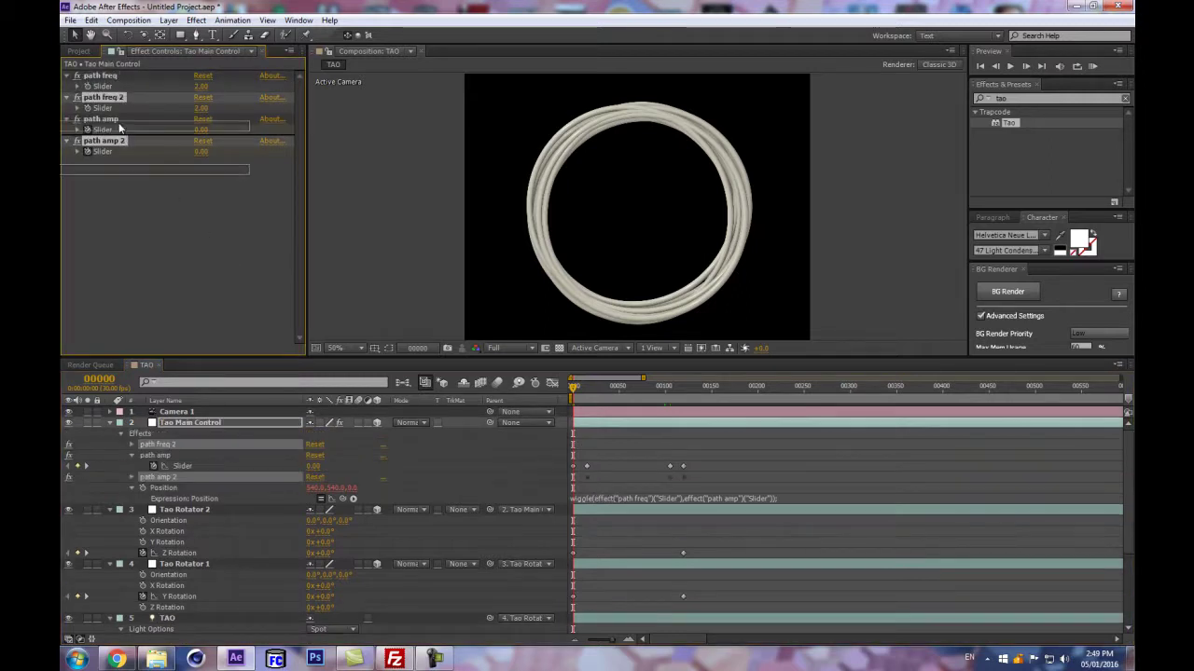
click(125, 233)
- Rename the duplicated frequency slider control size freq
click(97, 119)
key(Return)
drag(102, 119, 65, 136)
key(BackSpace)
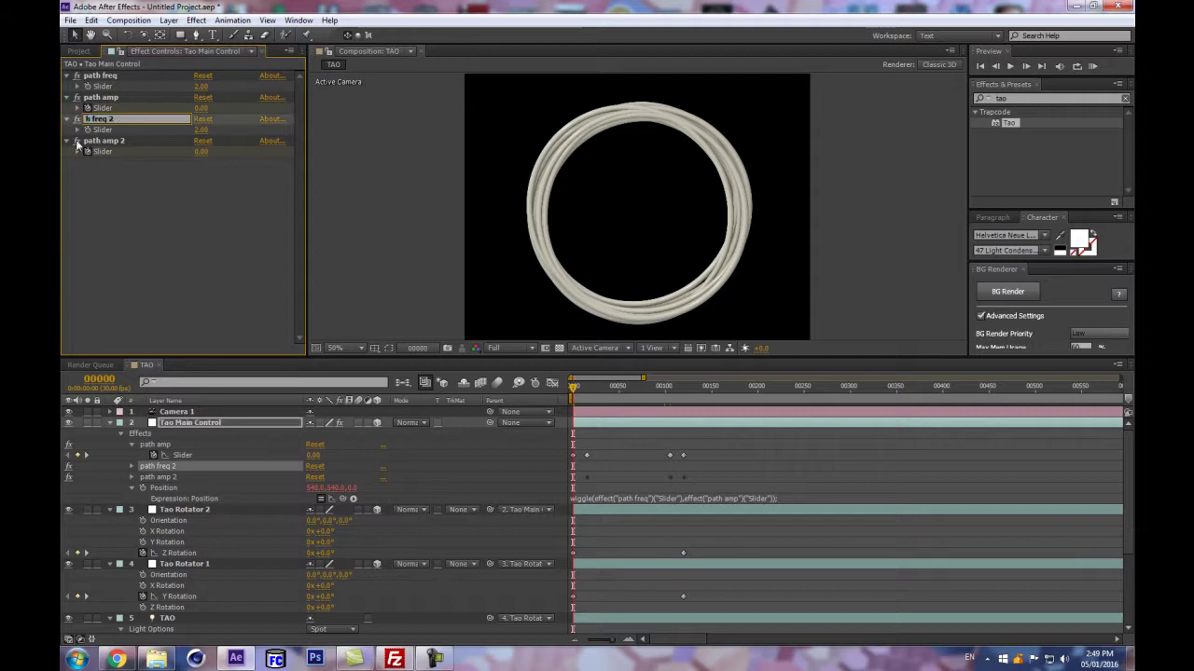
text(size)
key(BackSpace)
key(BackSpace)
key(Return)
- Rename the duplicated amplitude slider control size amp
click(104, 141)
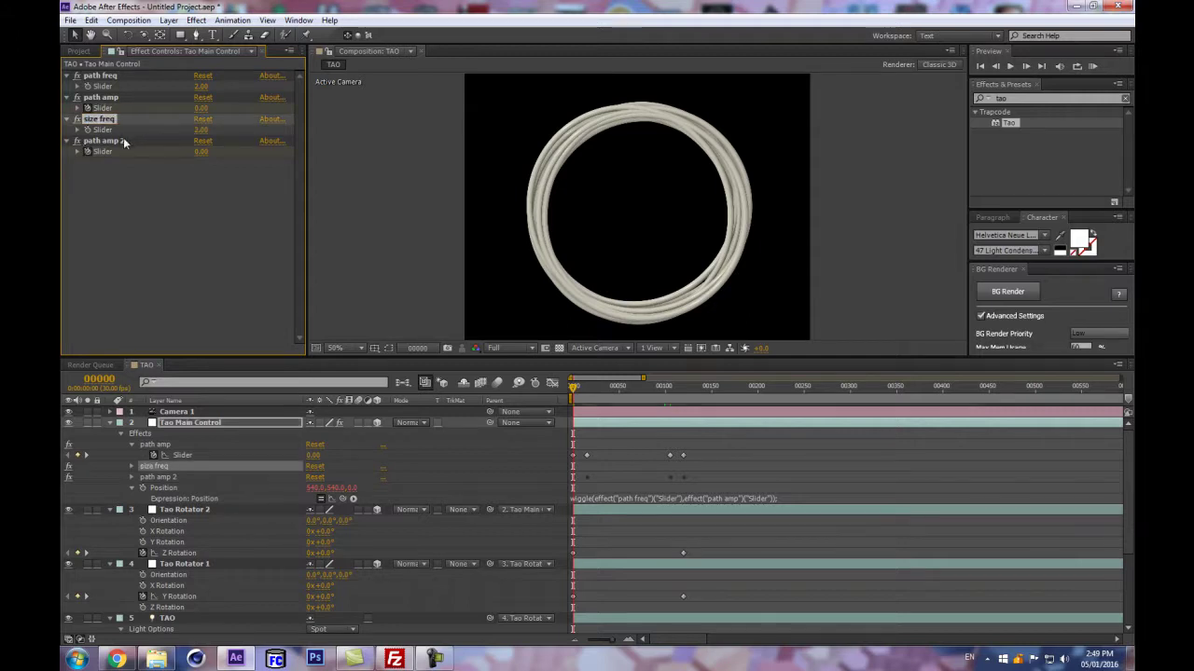
key(Return)
drag(105, 141, 62, 152)
text(size)
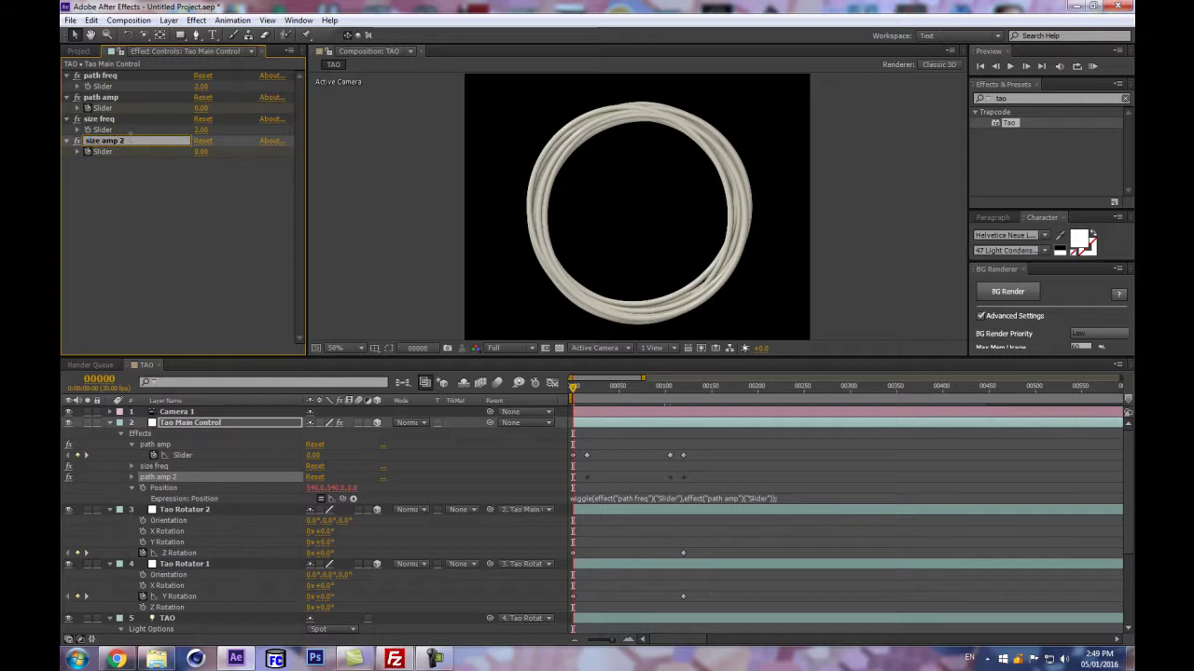
key(BackSpace)
key(BackSpace)
key(Return)
key(Return)
key(Right)
text(p)
key(Return)
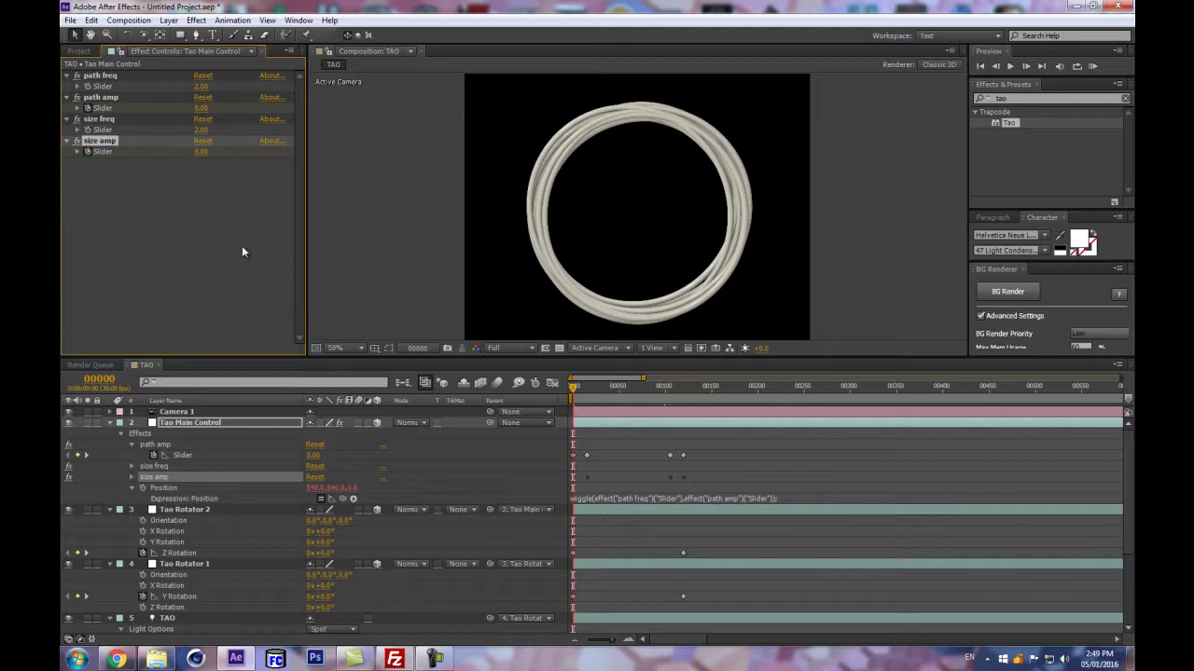
- Reveal Tao Main Control's slider properties and delete all keyframes on the size amp slider
scroll(211, 573, down, 5)
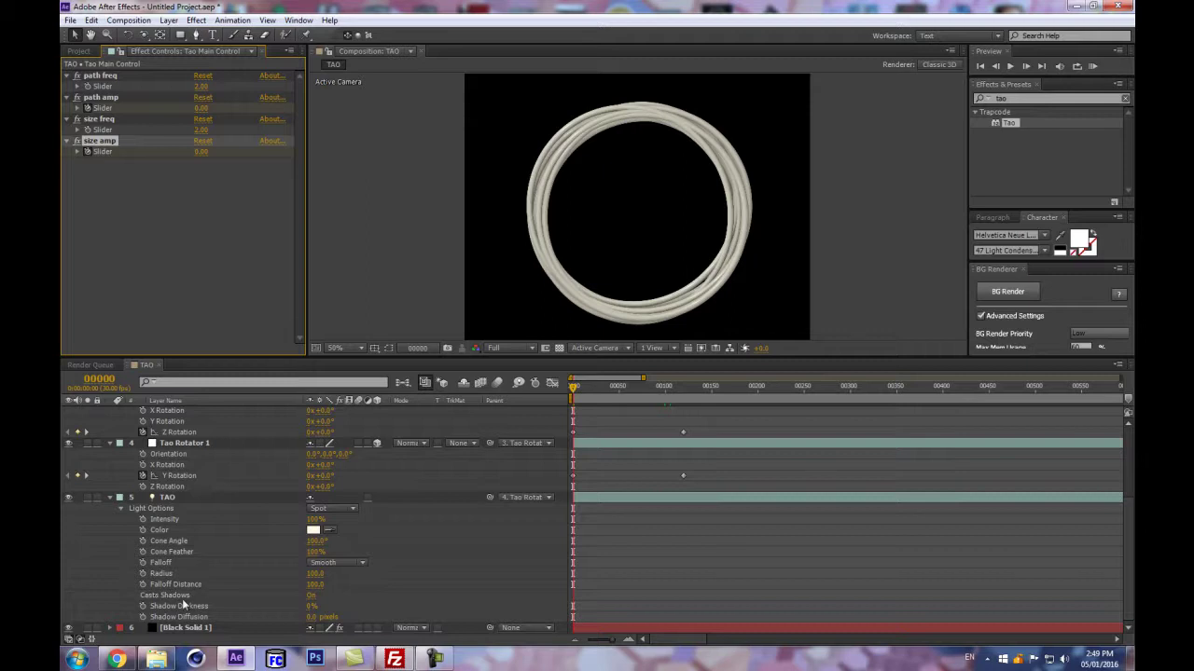
scroll(337, 560, up, 2)
scroll(337, 557, up, 4)
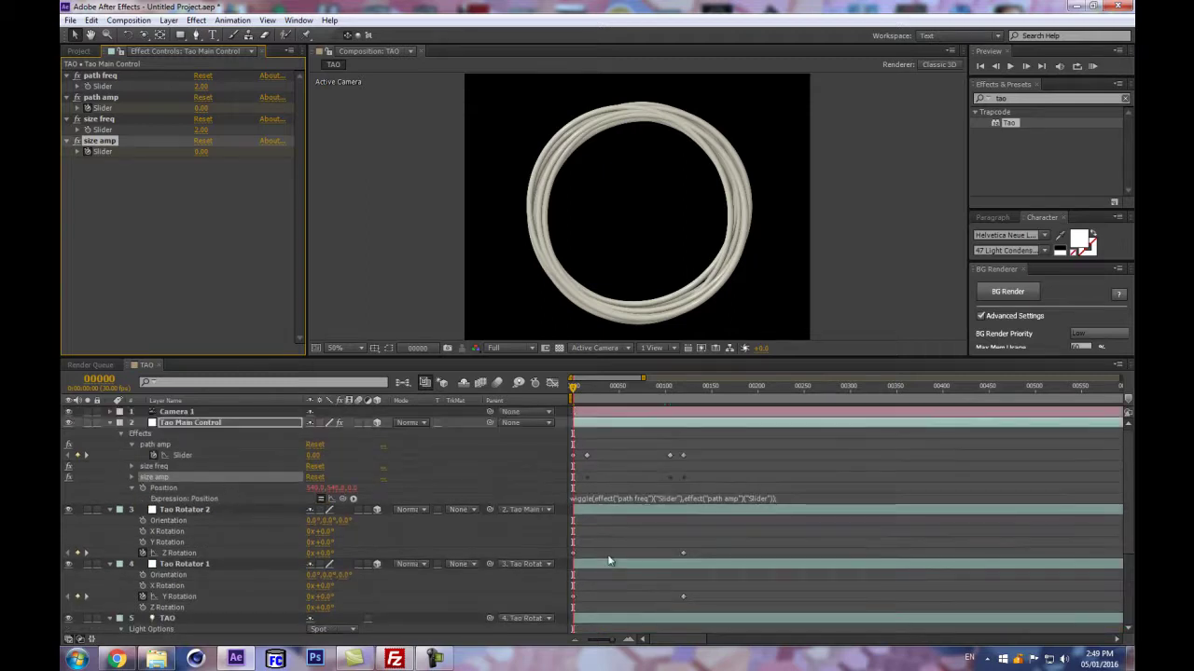
key(u)
key(u)
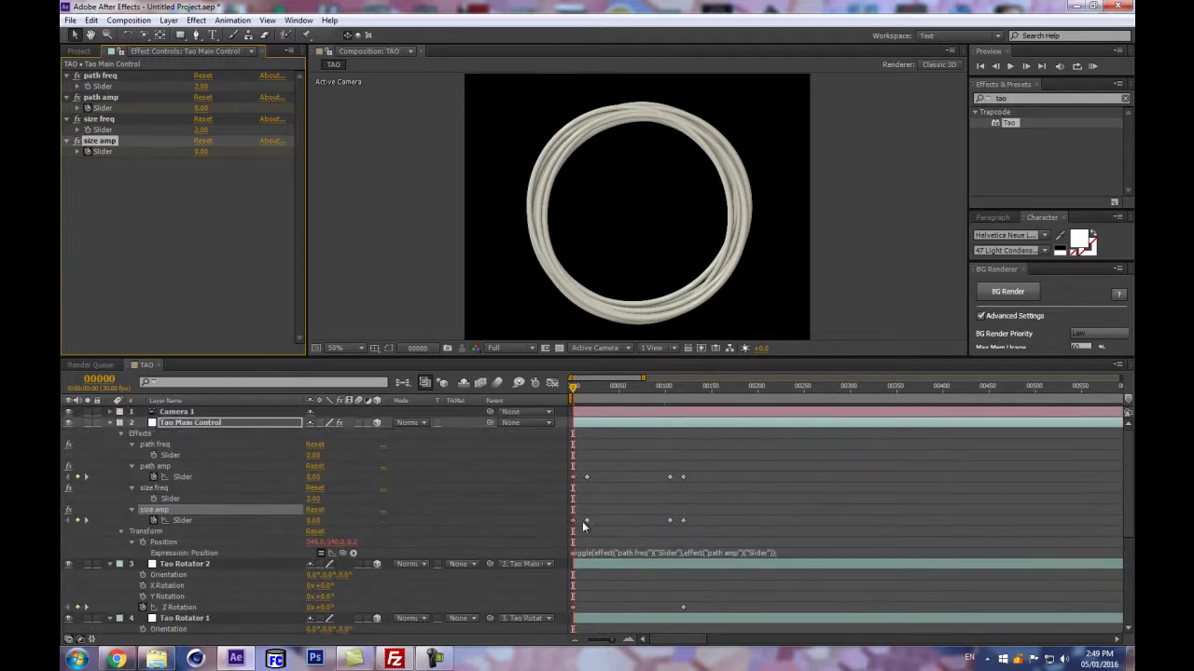
drag(685, 521, 556, 521)
key(Delete)
- Set the size amp slider to 2
scroll(618, 520, down, 3)
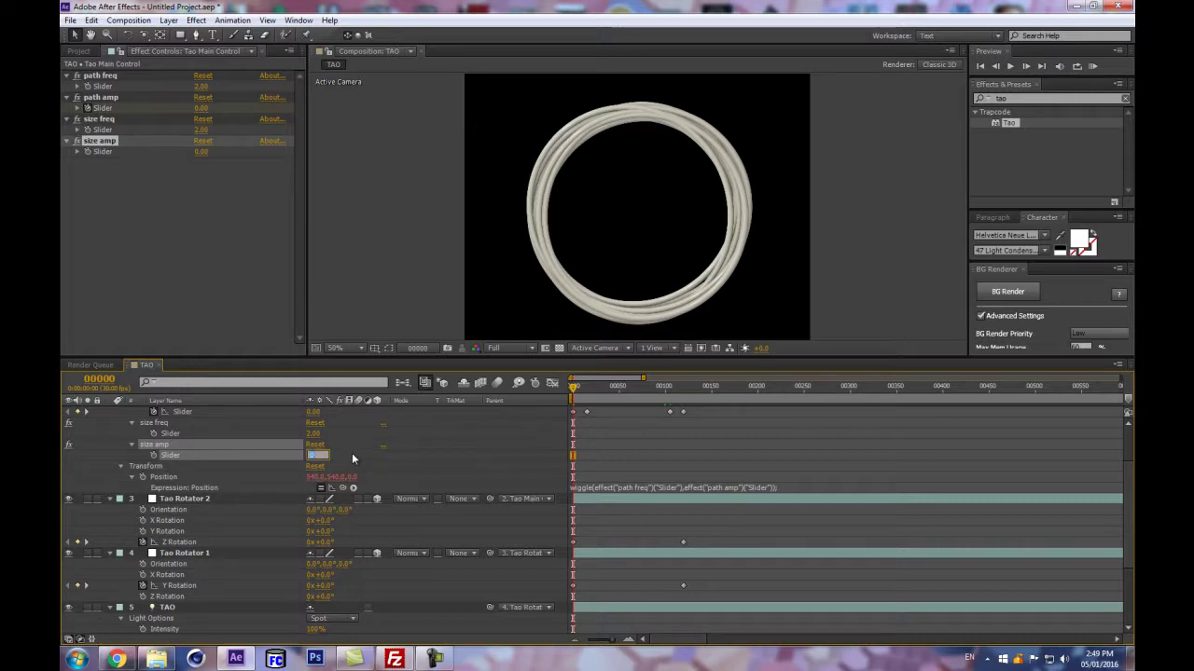
key(Return)
scroll(407, 476, down, 5)
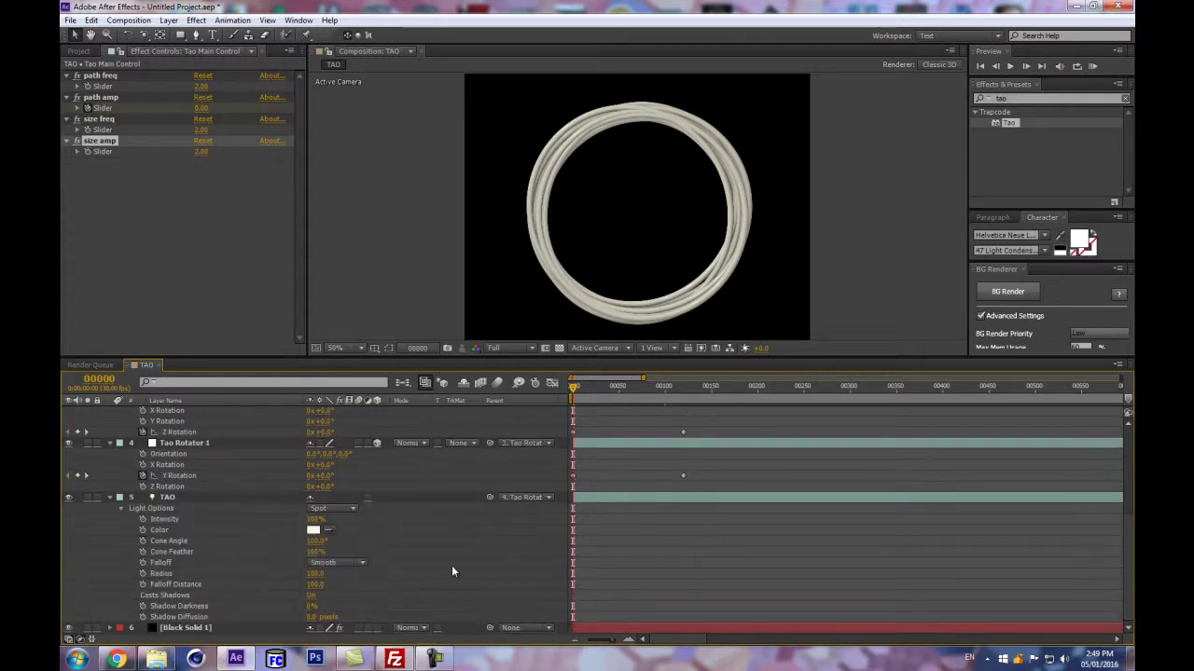
alt+click(142, 574)
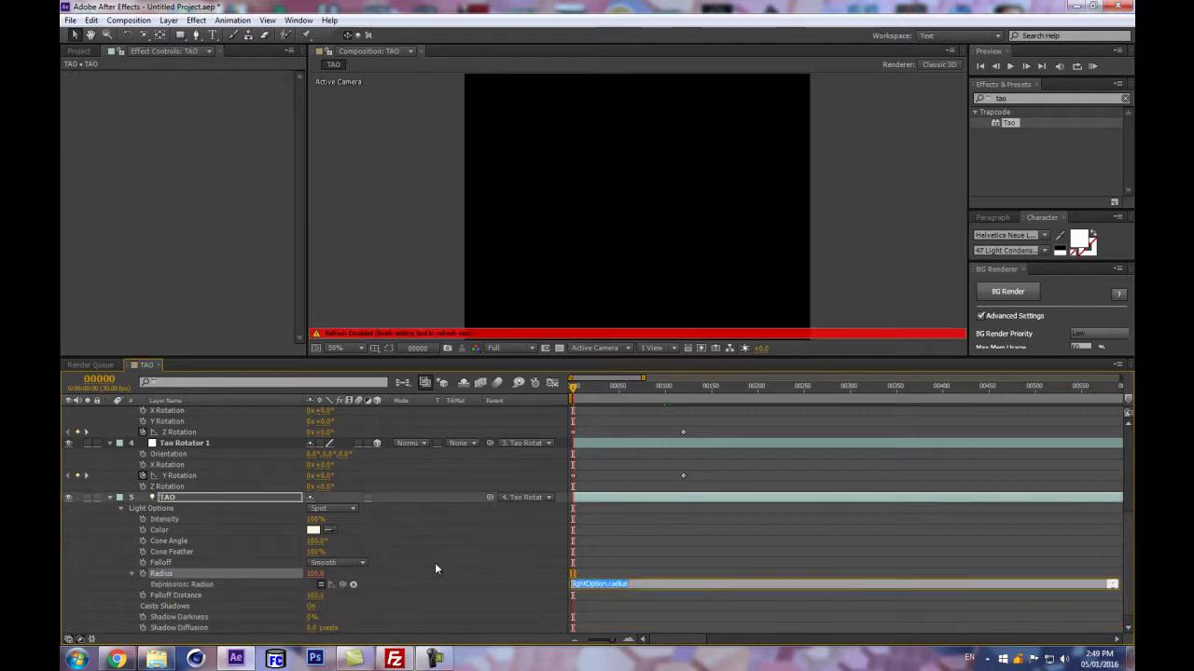
text(wiggle()
key(ctrl+a)
key(BackSpace)
click(442, 567)
scroll(194, 534, up, 5)
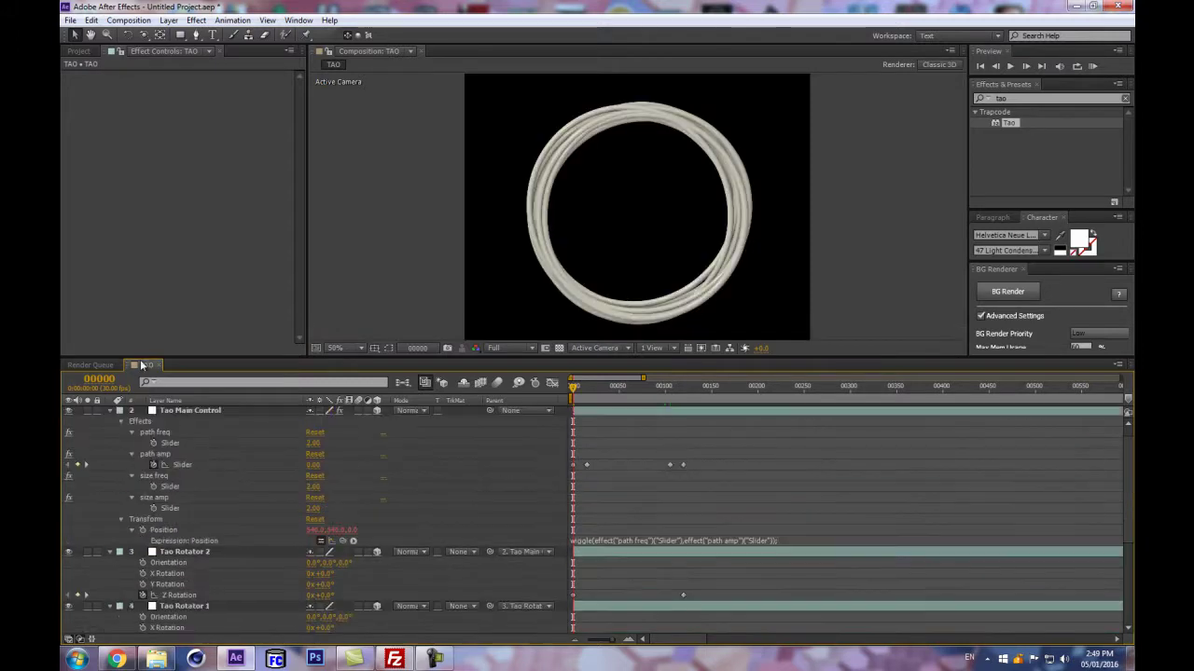
- With Tao Main Control's effect controls locked in view, drive the TAO light's Radius with a wiggle expression linked to the size freq and size amp sliders
click(185, 411)
click(120, 52)
scroll(317, 561, down, 4)
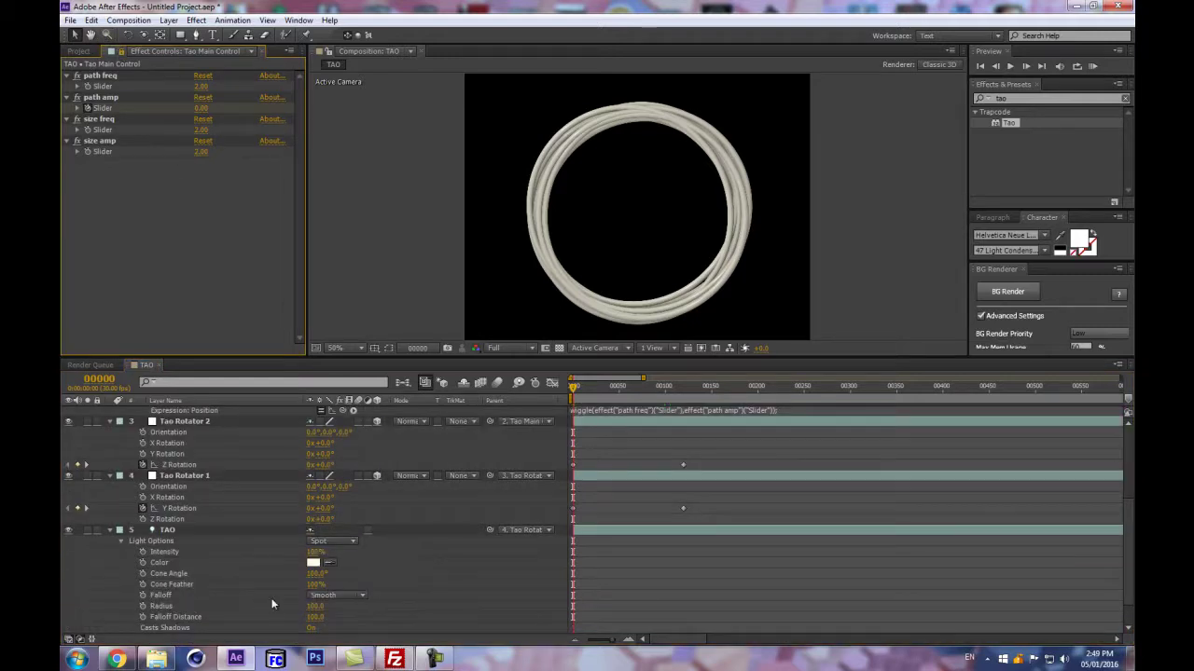
scroll(272, 604, down, 1)
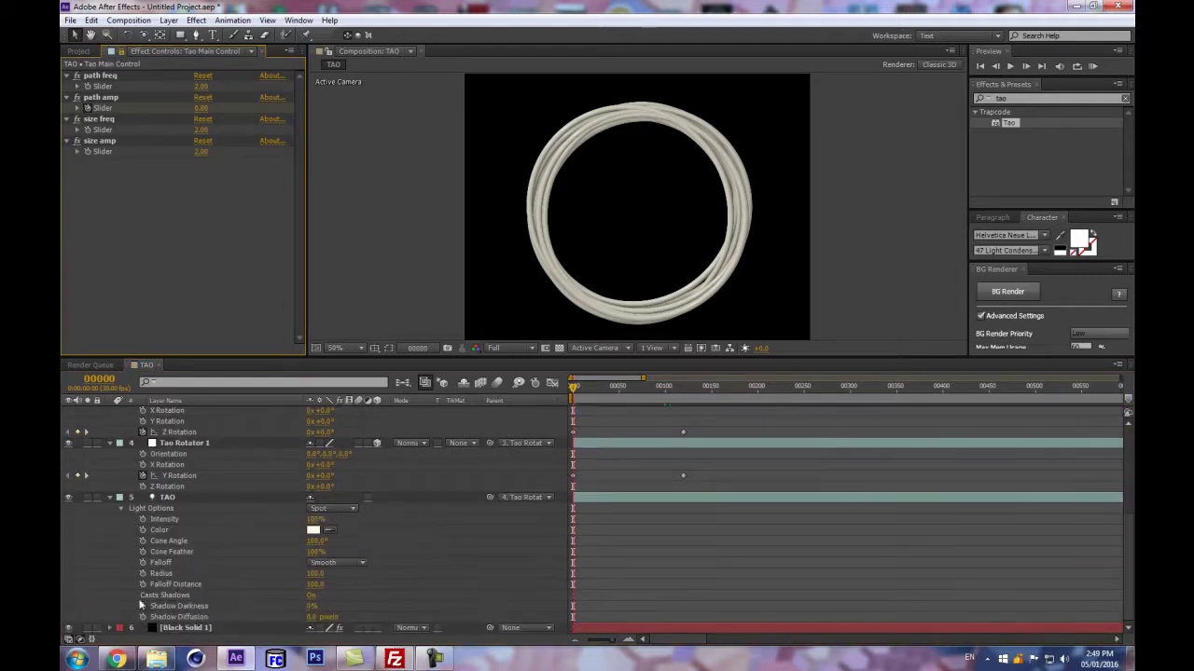
alt+click(143, 572)
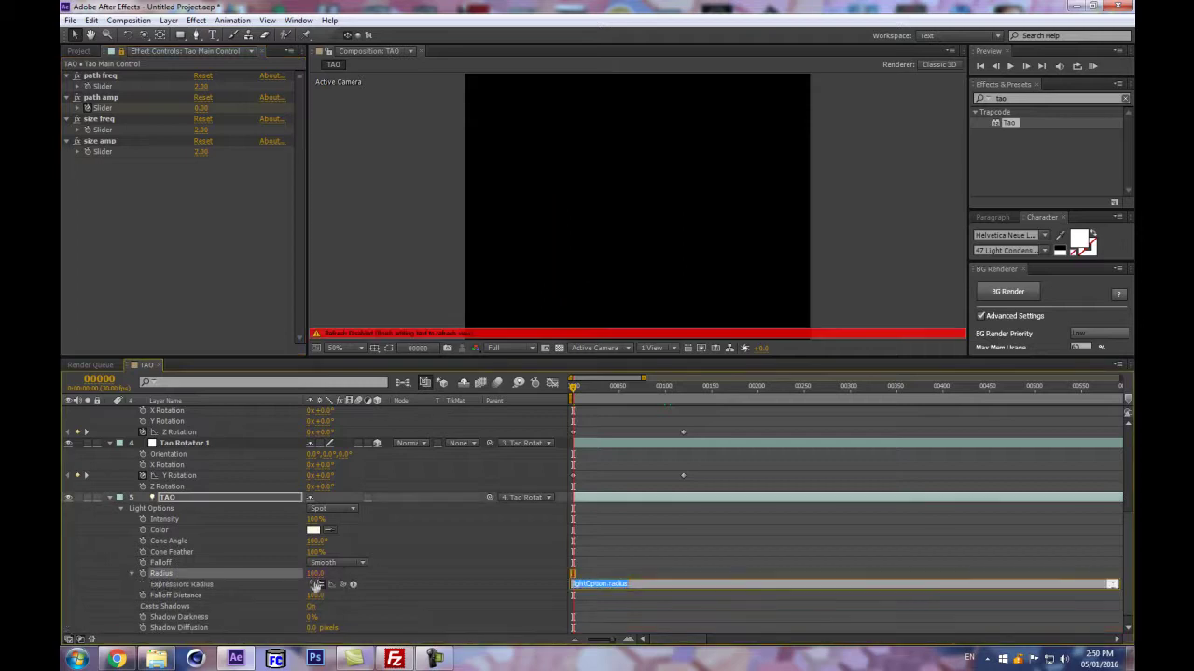
text(wiggle()
drag(343, 584, 126, 133)
text(,)
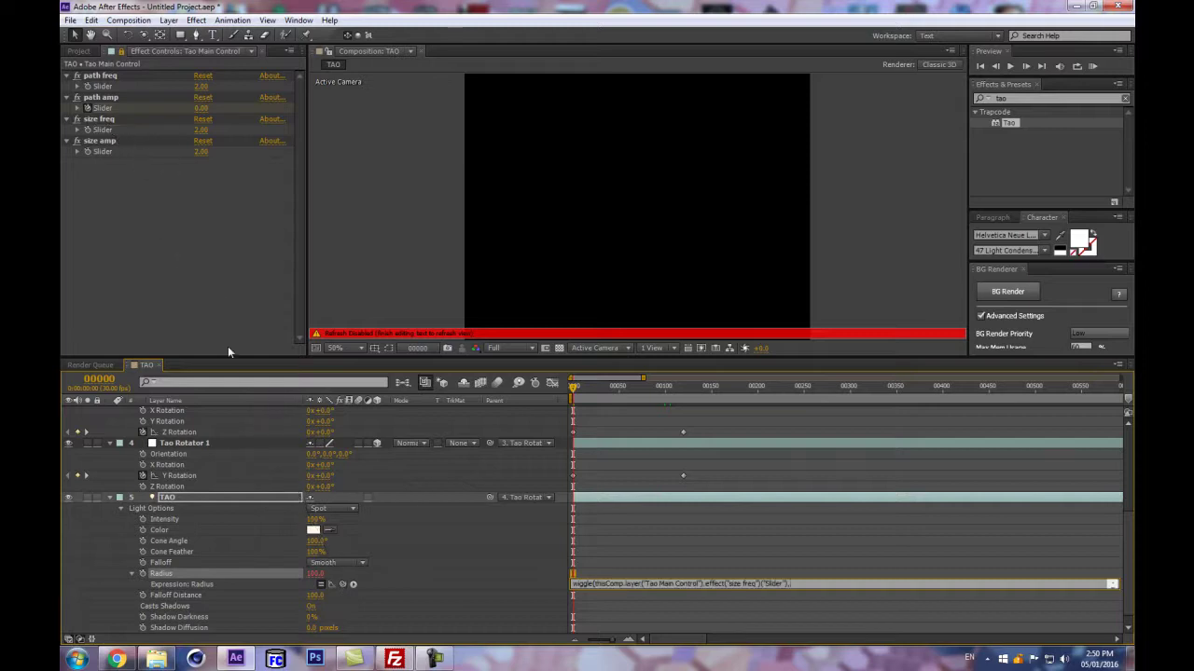
drag(343, 583, 103, 151)
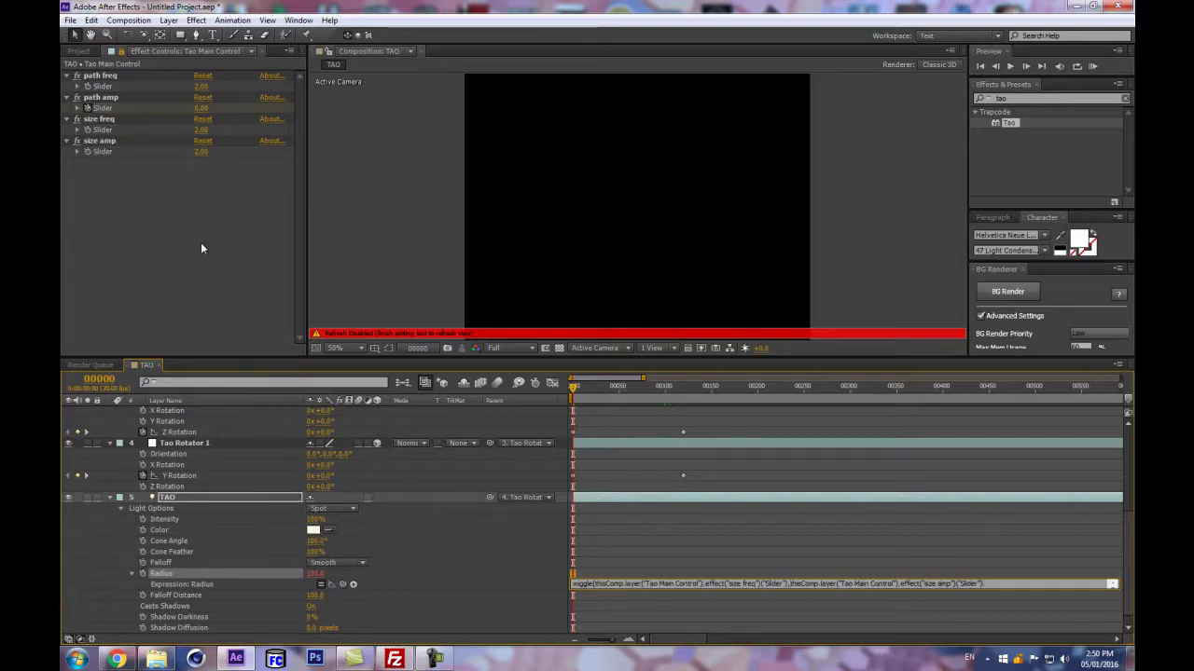
click(462, 518)
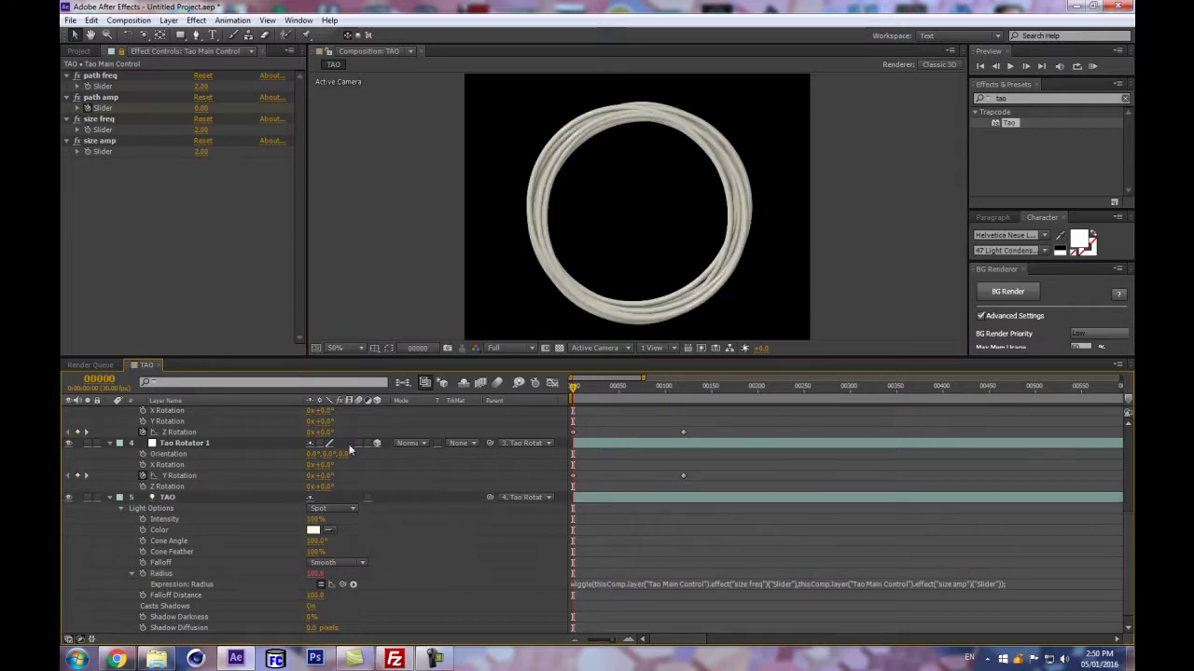
- Try the size amp slider at 10 and the size freq slider at 50
click(202, 152)
text(10)
key(Return)
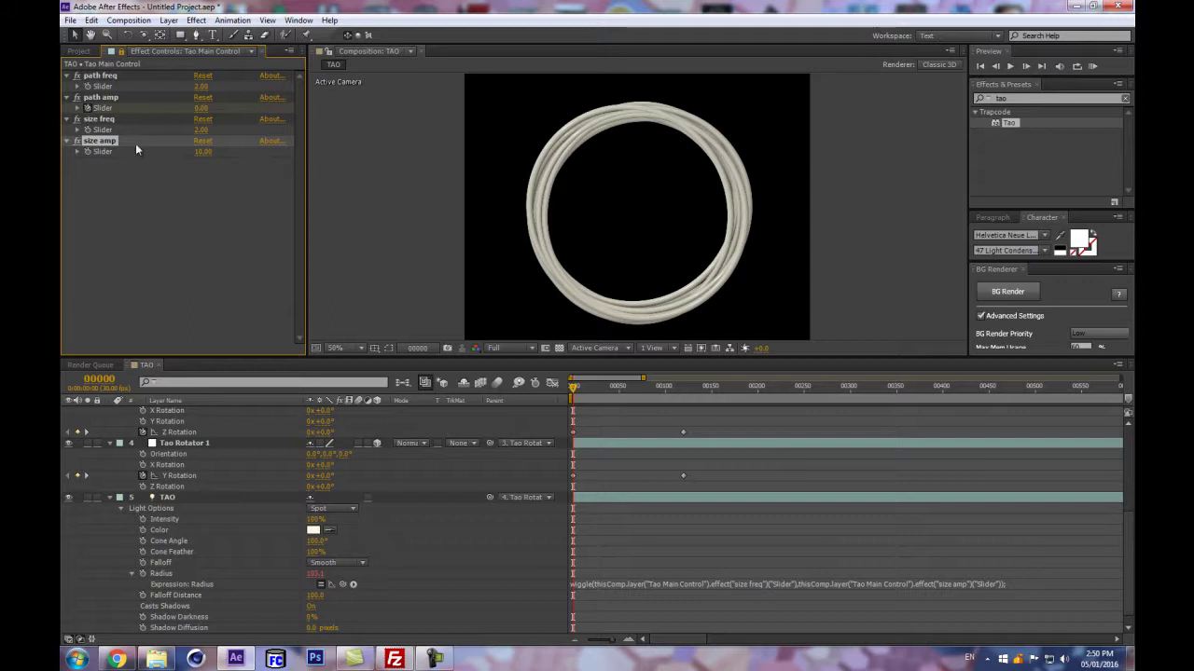
click(202, 130)
text(50)
key(Return)
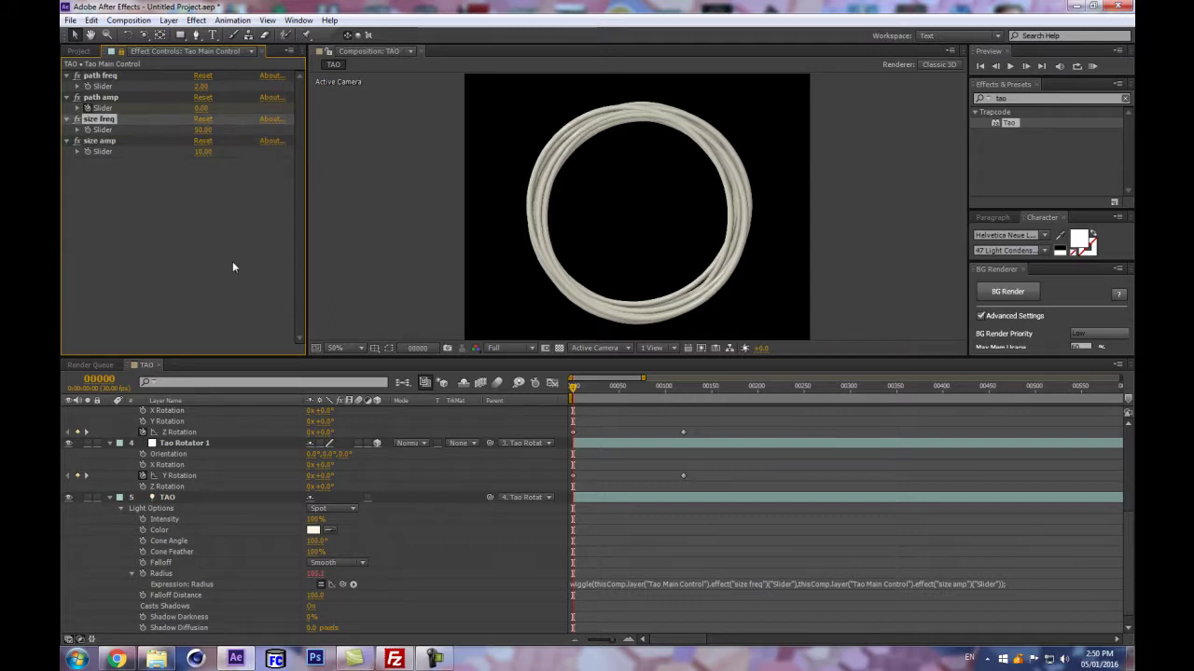
- Try stronger size variation by setting the size amp slider to 40 and then to 300
click(199, 152)
text(40)
key(Return)
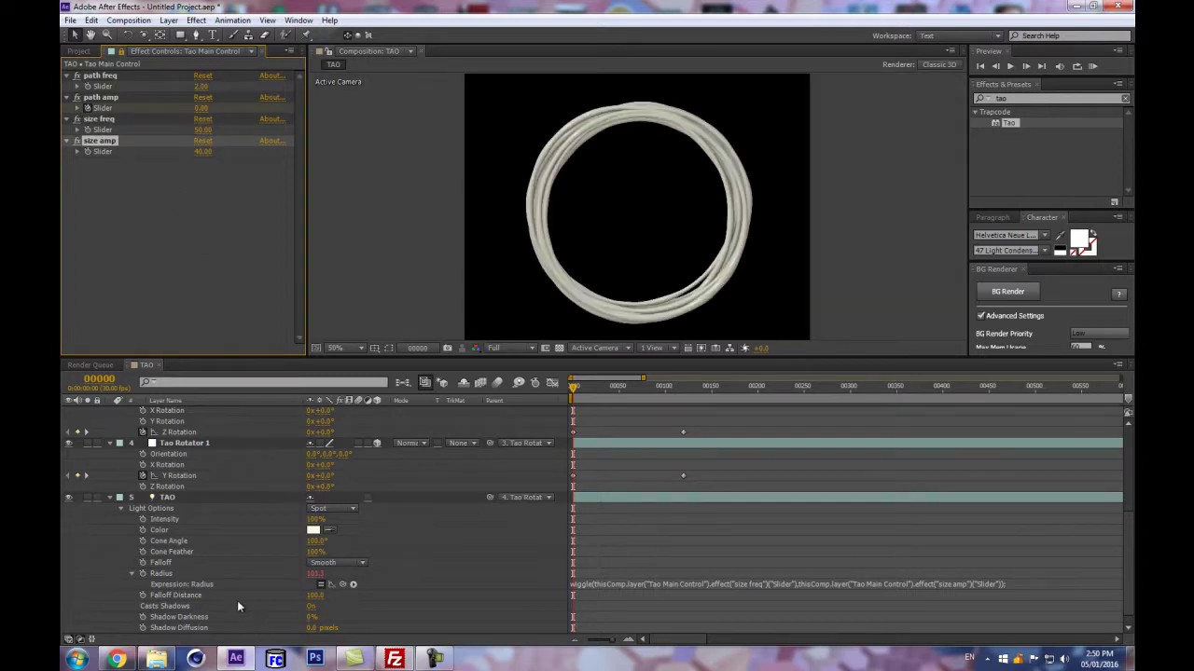
click(201, 151)
text(300)
key(Return)
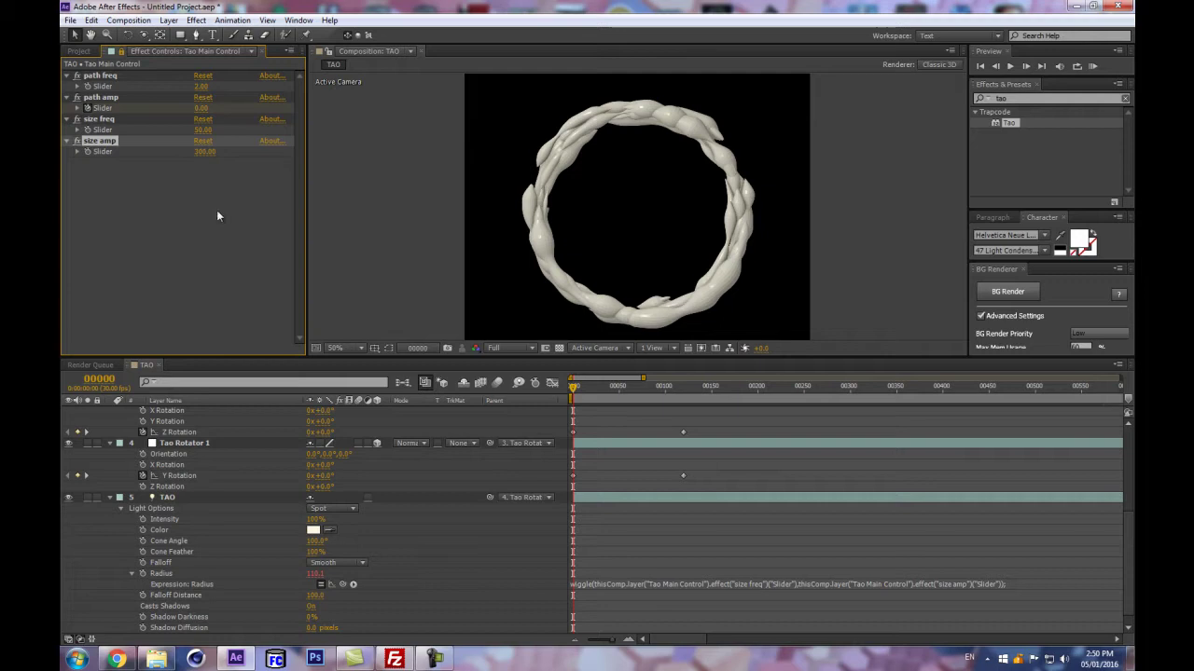
- Lower the size freq slider to 2, then set it to 6
scroll(595, 204, up, 1)
scroll(595, 204, down, 1)
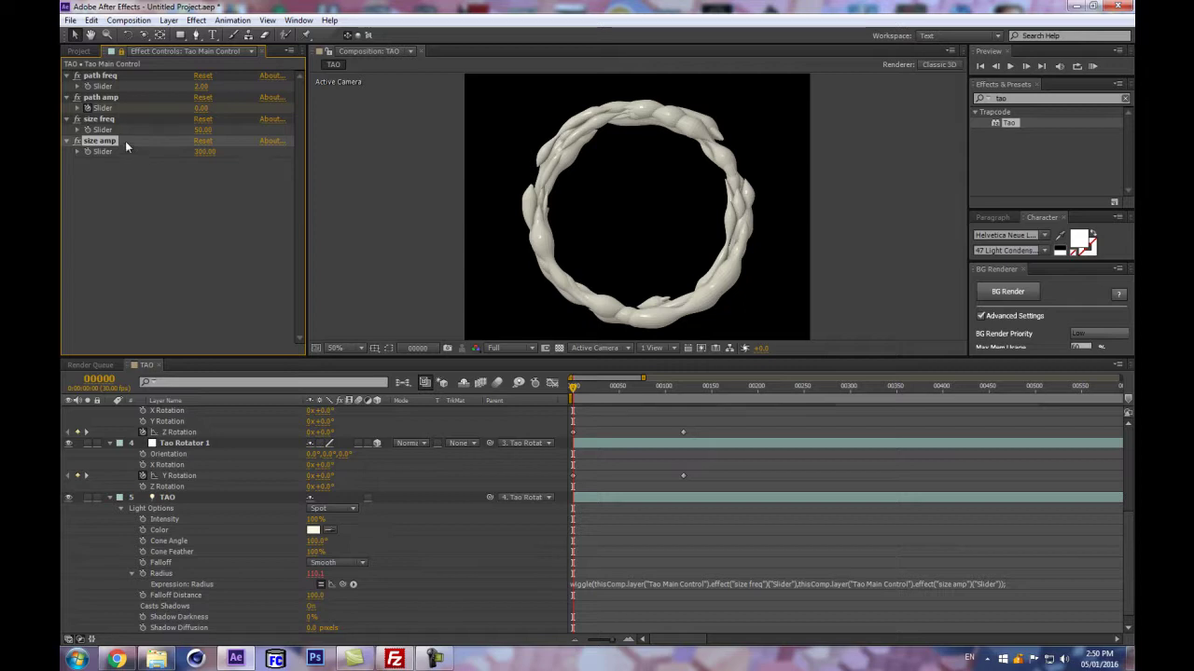
click(200, 130)
text(2)
key(Return)
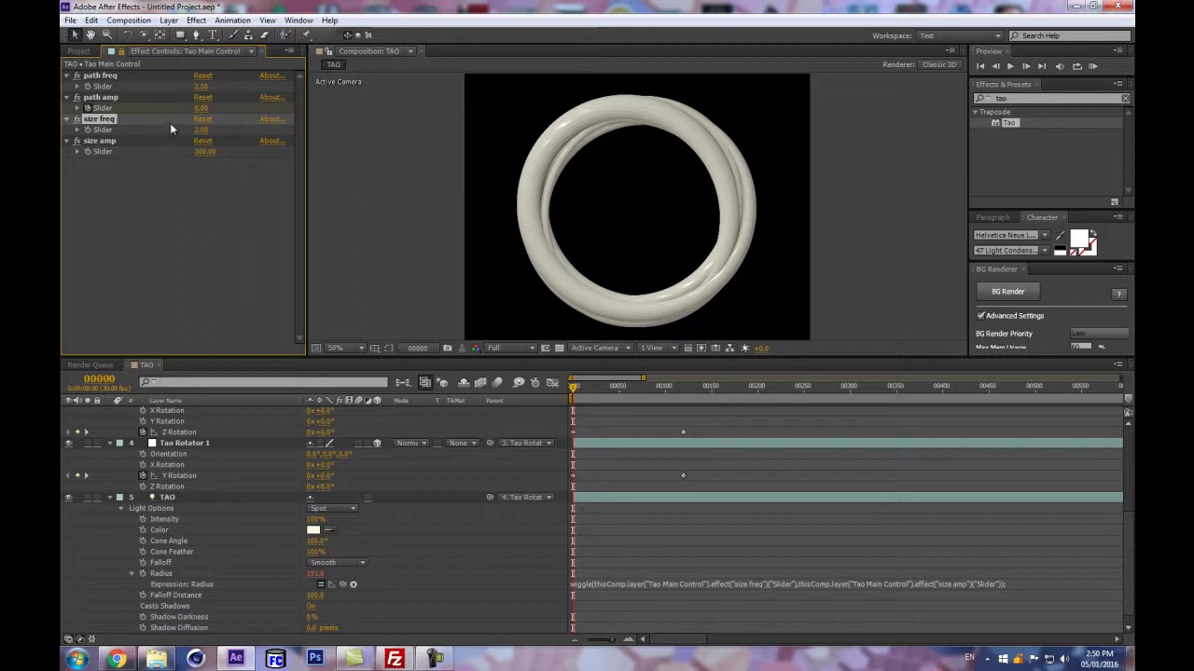
click(199, 132)
text(6)
key(Return)
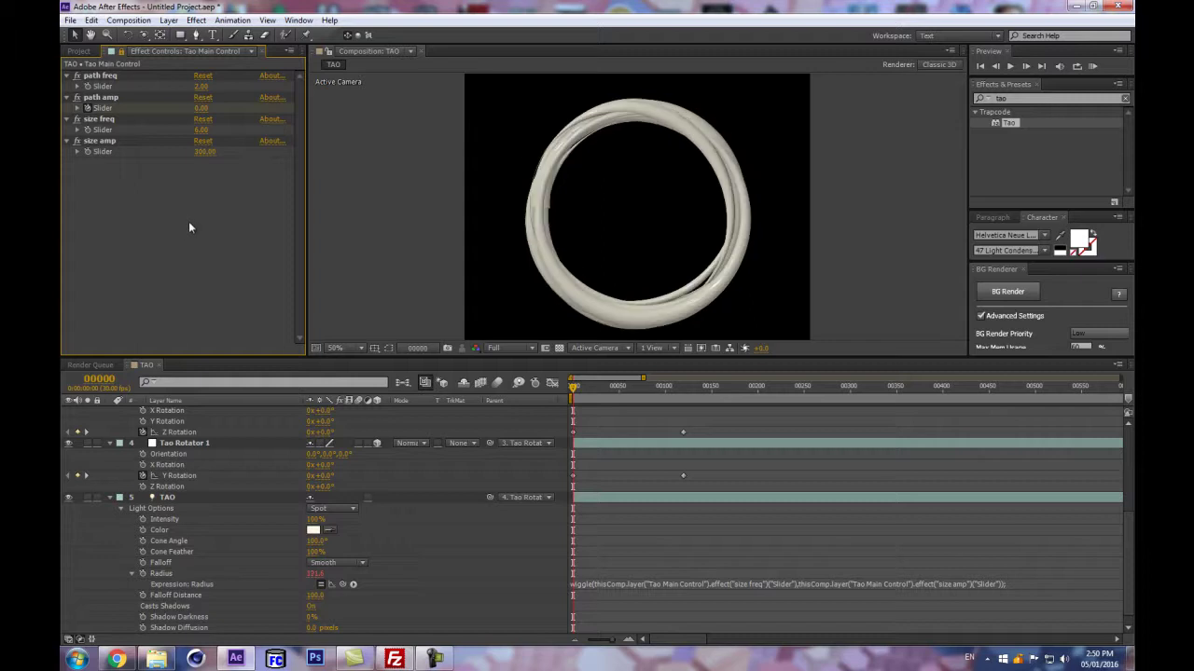
- Set the size amp slider to 60
click(205, 152)
text(60)
key(Return)
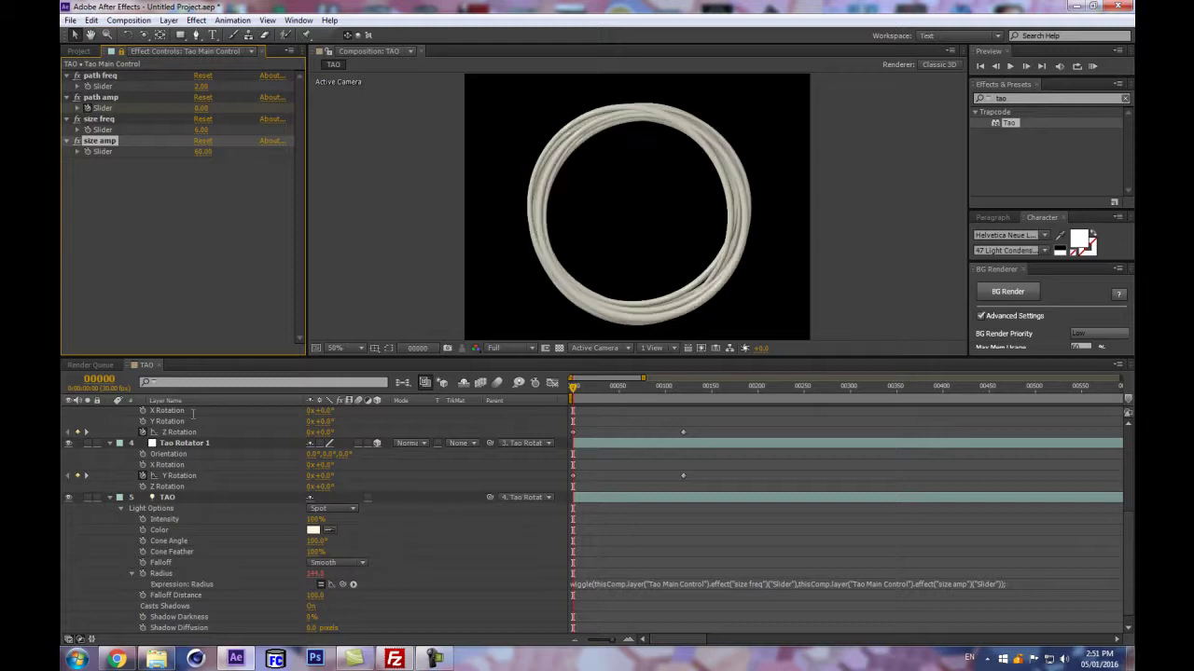
- Open the effect controls of Black Solid 1 and dock them beneath those of Tao Main Control
scroll(166, 552, down, 1)
click(163, 246)
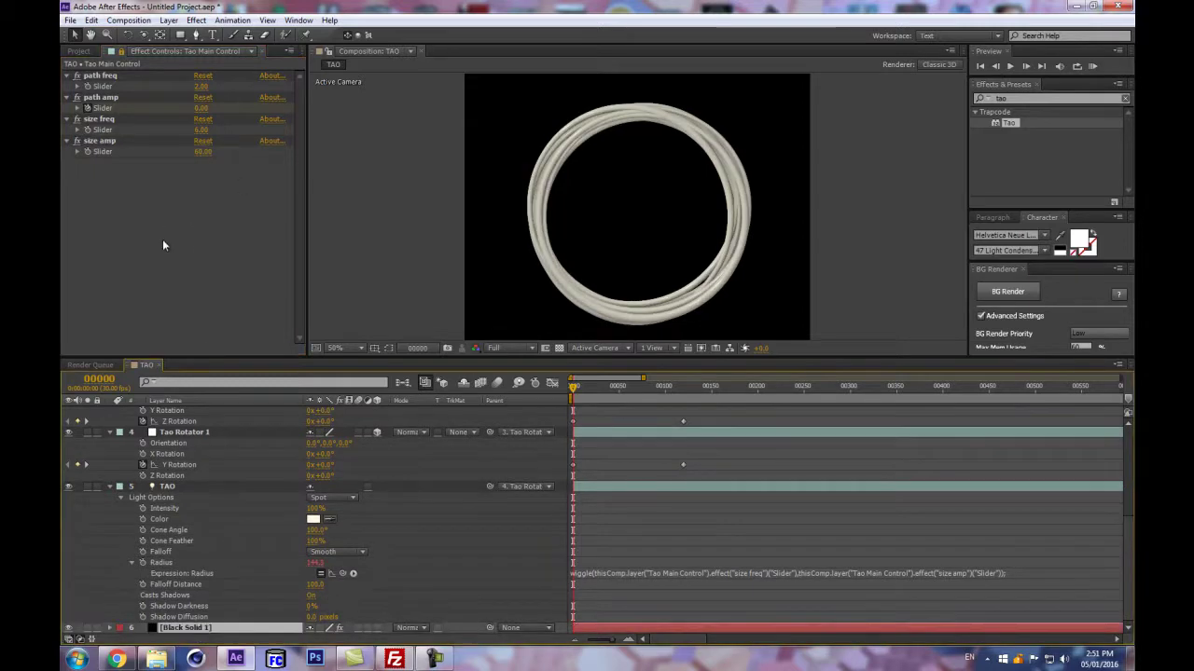
key(F3)
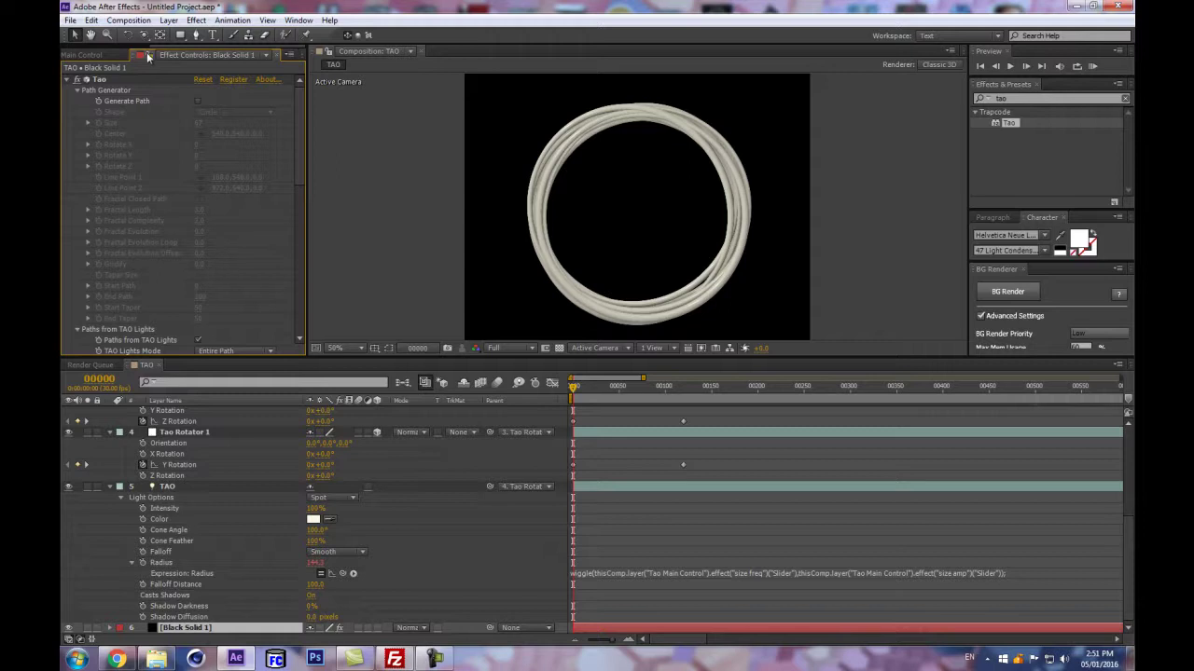
drag(141, 55, 224, 474)
- Set the Tao segment Size on Black Solid 1 to 6 and give the timeline more height
drag(300, 296, 313, 398)
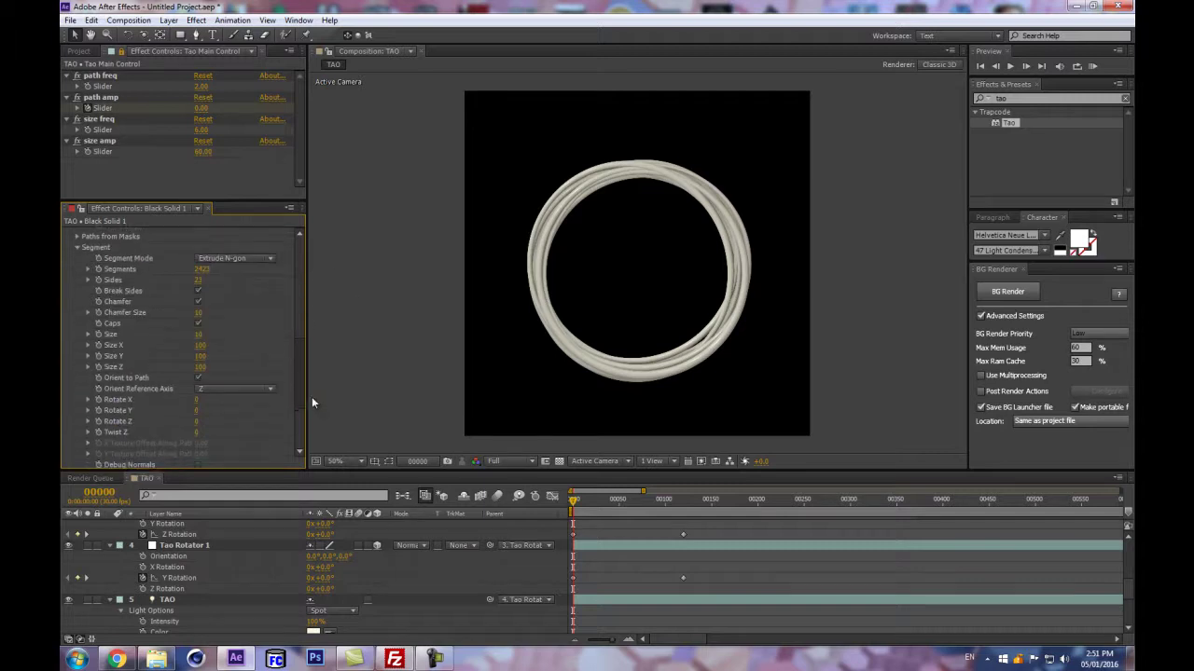
click(201, 333)
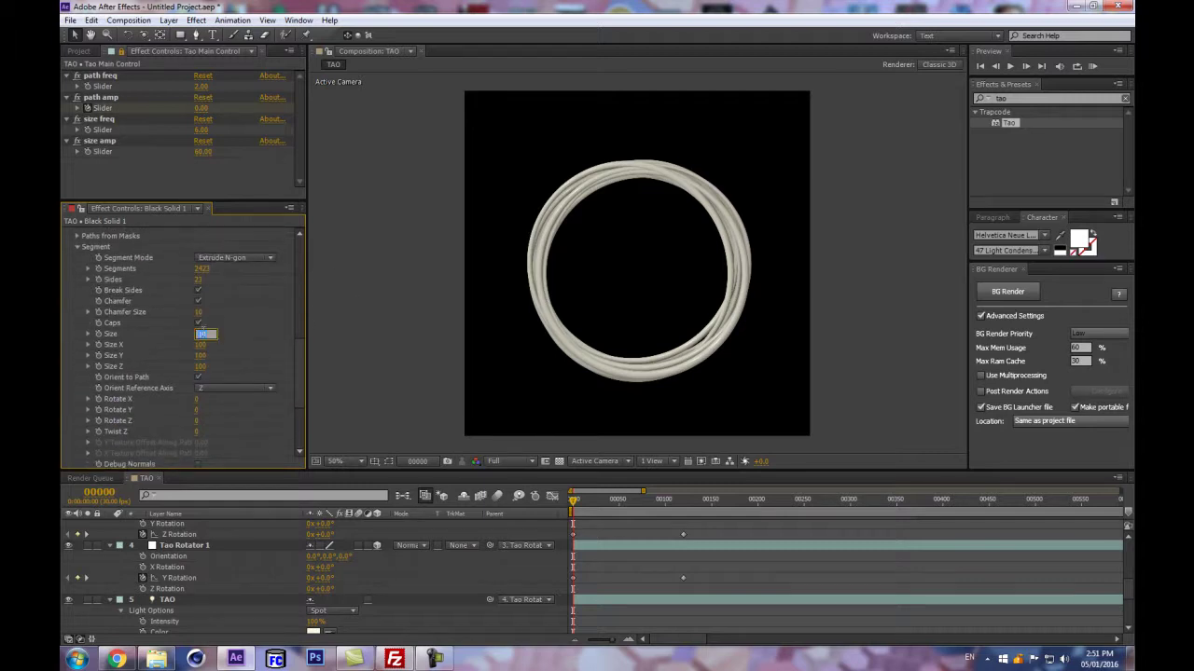
text(5)
key(Return)
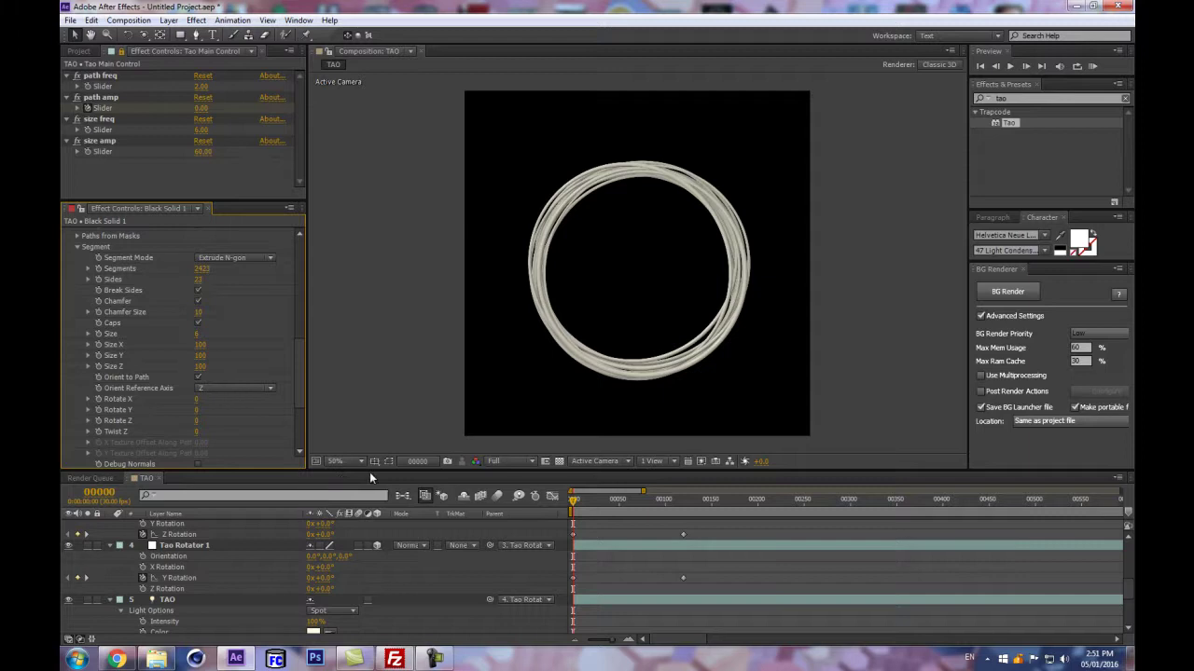
drag(377, 473, 401, 330)
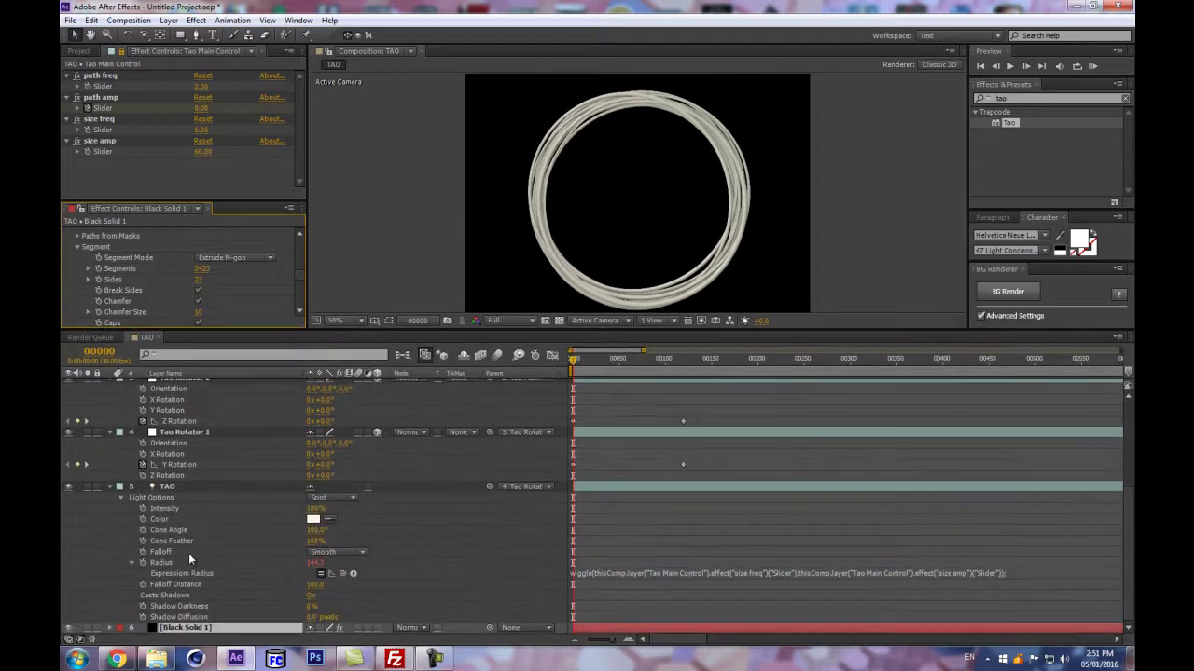
- Save the project as taoCouronne_01.aep, replacing the existing file
key(ctrl+s)
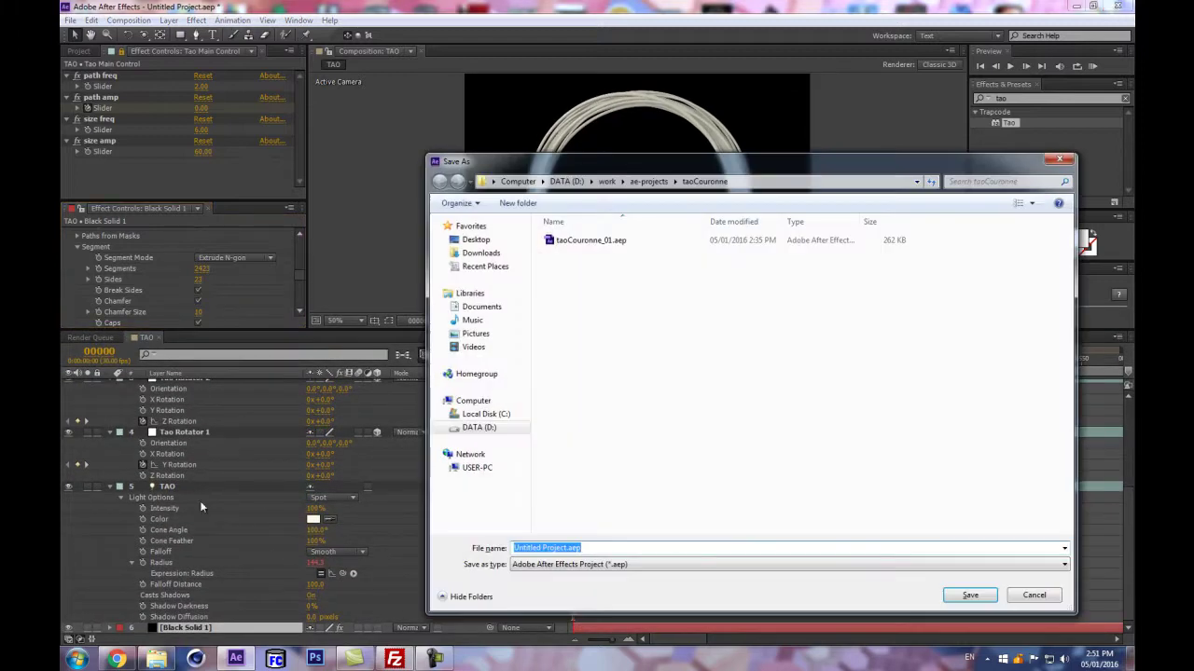
double_click(611, 244)
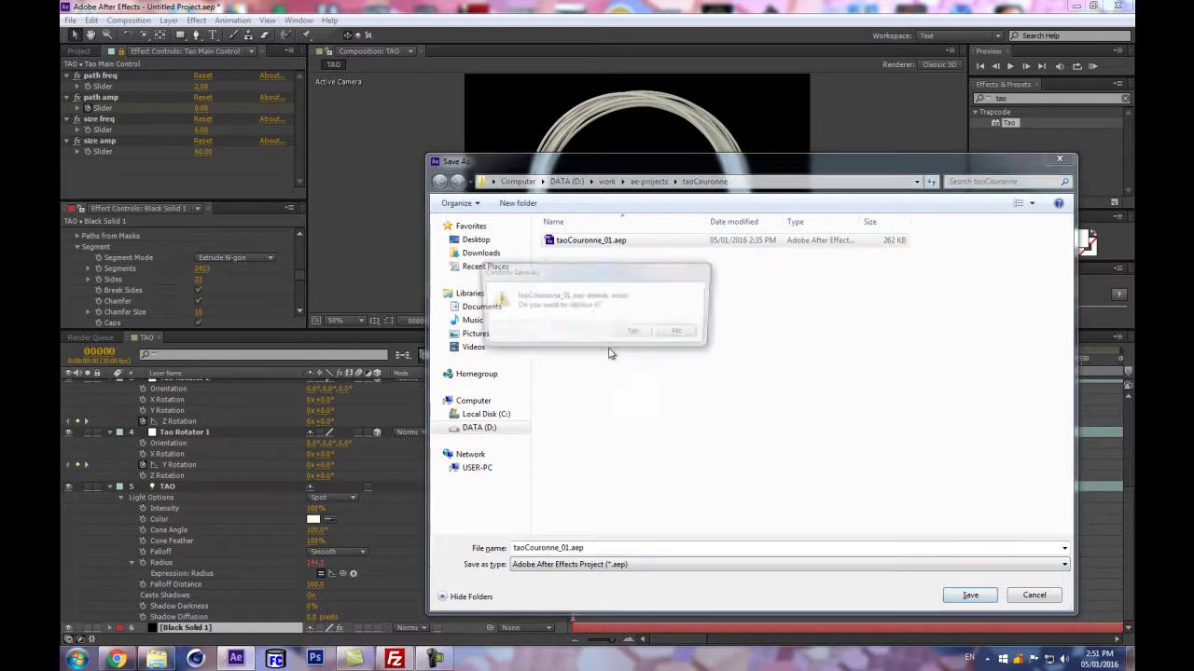
key(Return)
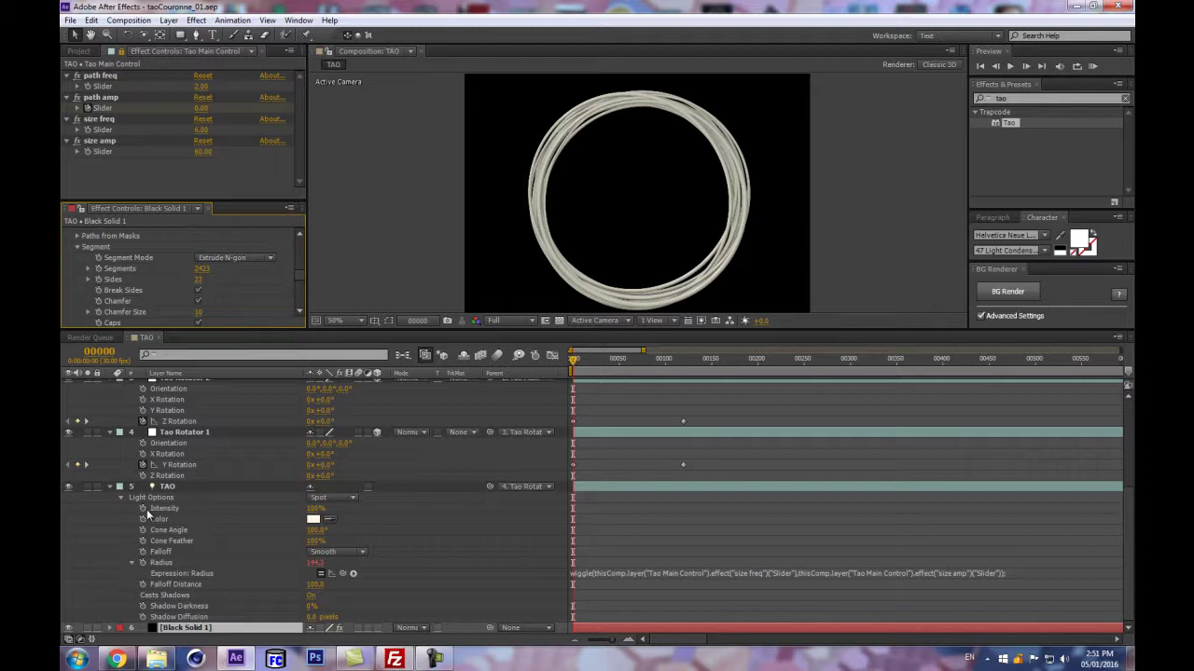
- Reveal the TAO light's Position and duplicate Tao Main Control's size freq and size amp sliders as a pair at the end of the effect list
click(166, 487)
key(p)
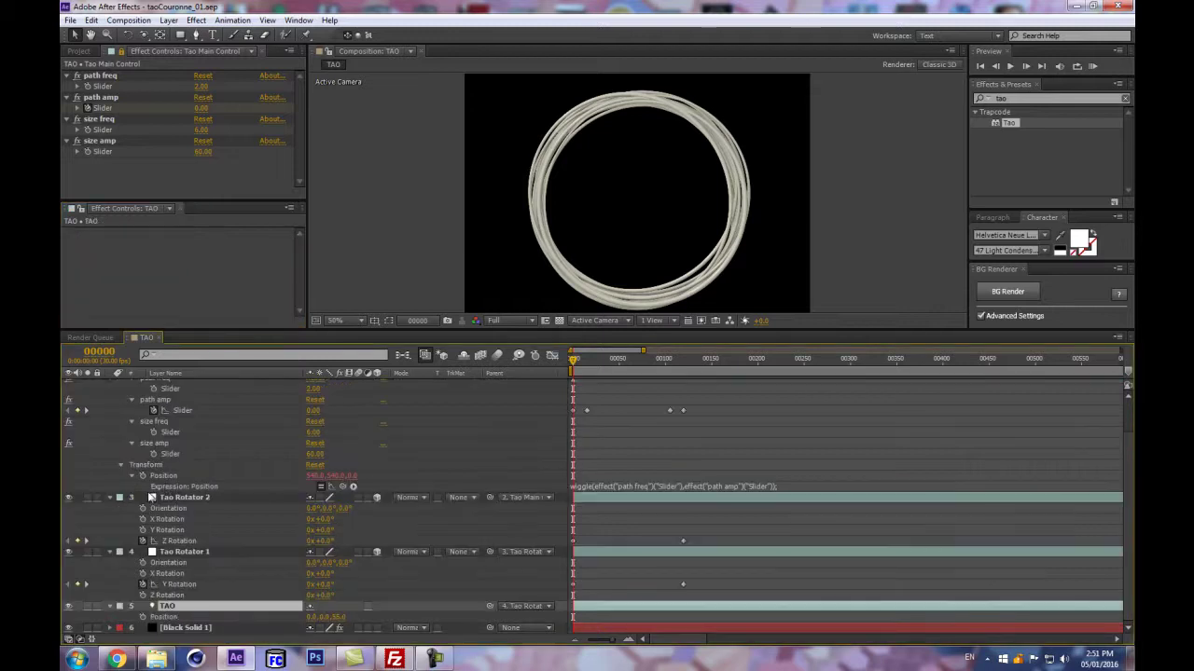
click(97, 141)
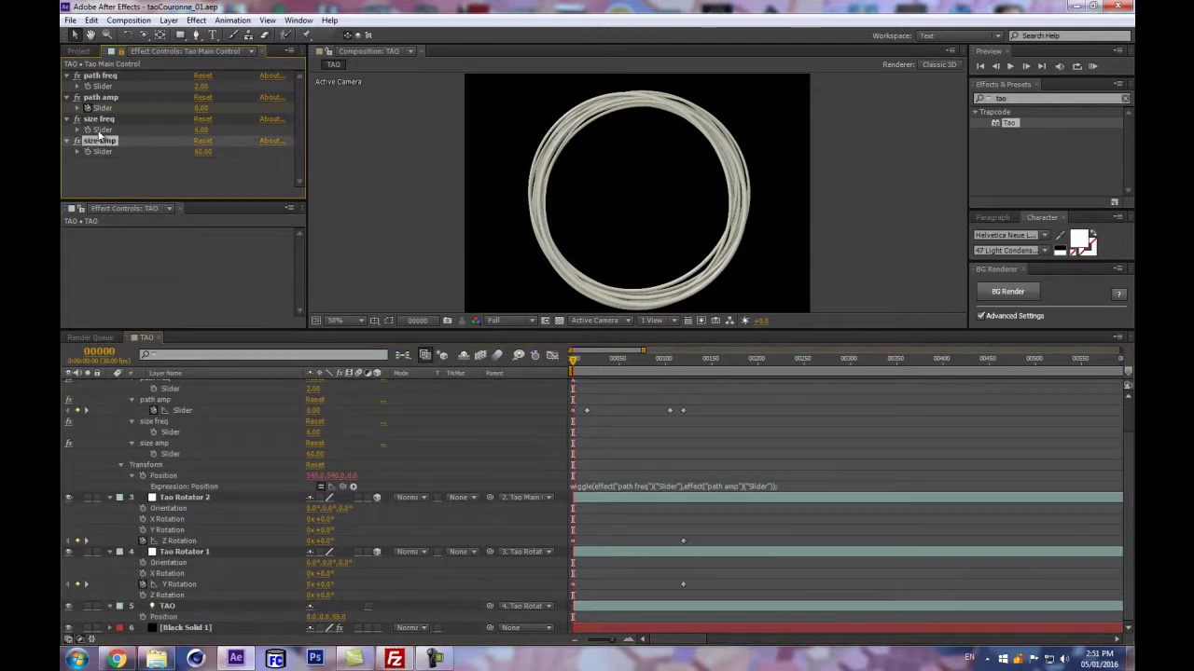
shift+click(102, 120)
key(ctrl+d)
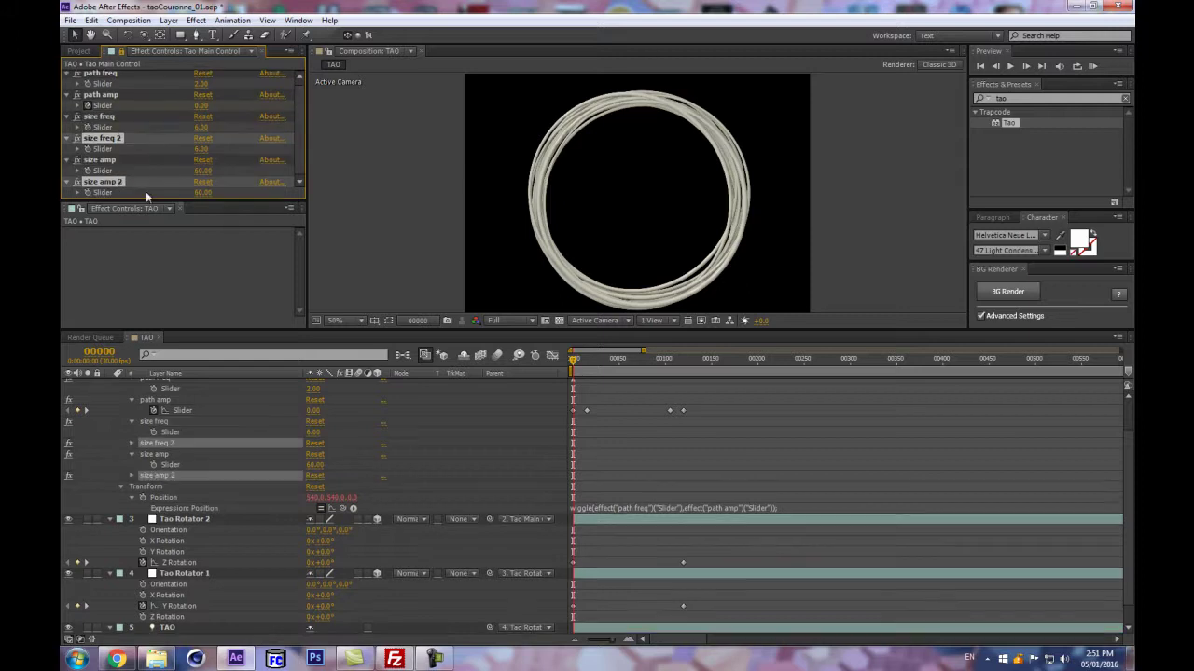
drag(148, 202, 149, 298)
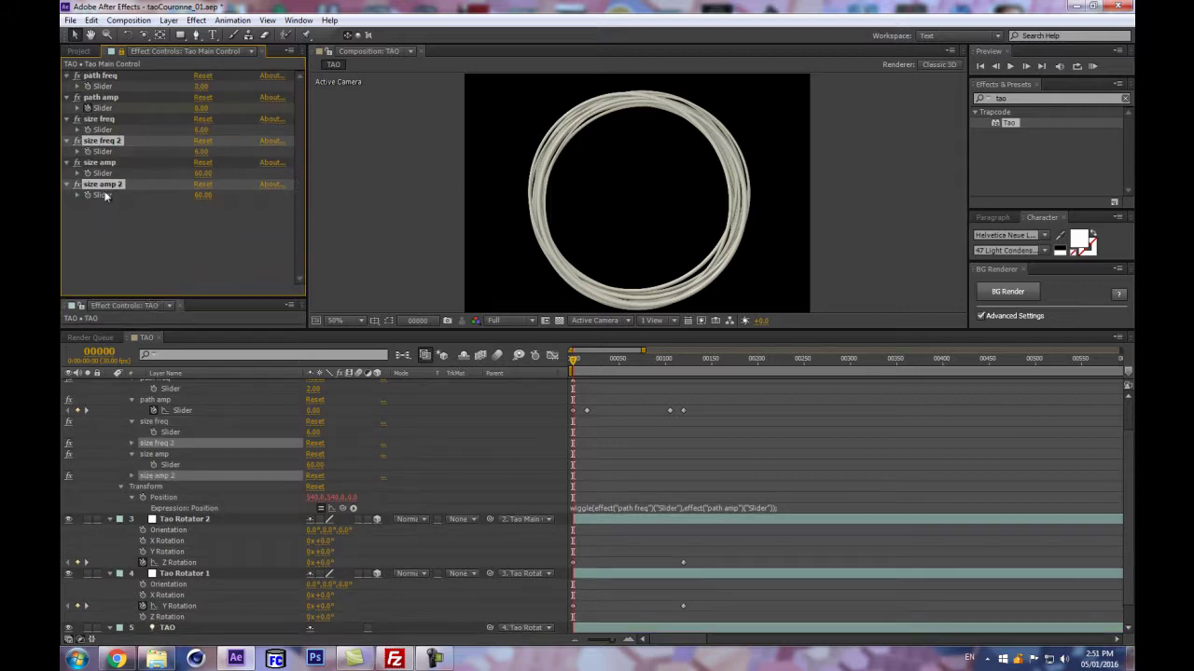
mouse_move(102, 183)
mouse_down()
mouse_move(97, 240)
mouse_move(104, 149)
mouse_move(102, 191)
mouse_move(113, 183)
mouse_up()
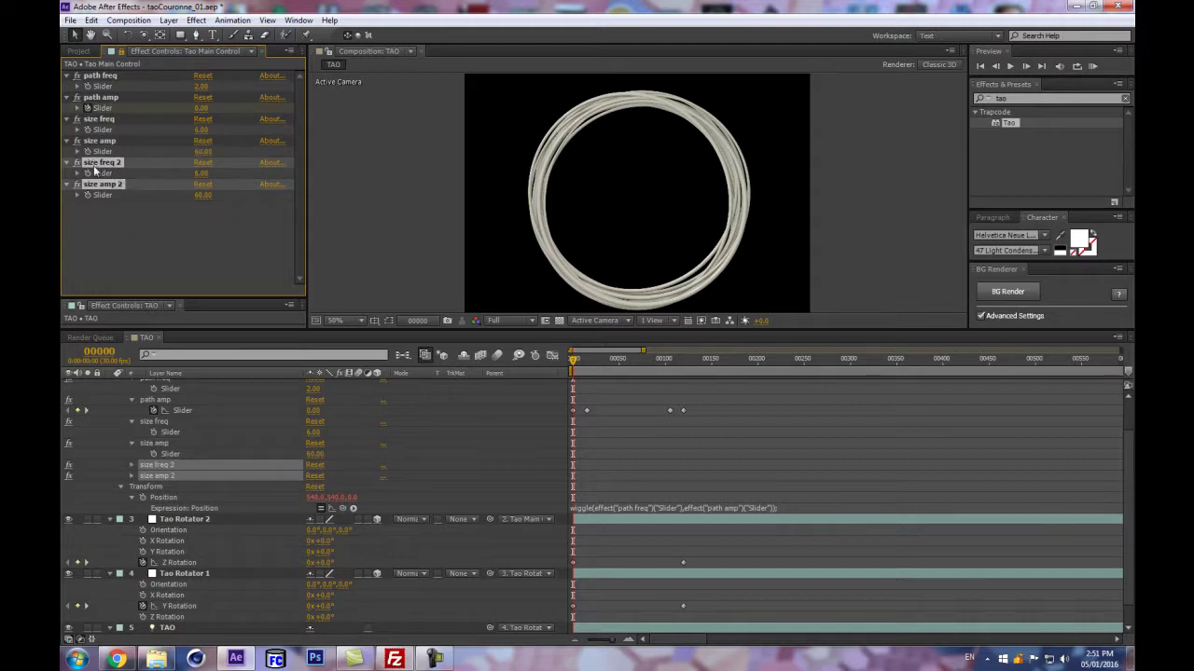
- Rename the duplicated size freq slider control pos freq
click(93, 162)
key(Return)
double_click(94, 162)
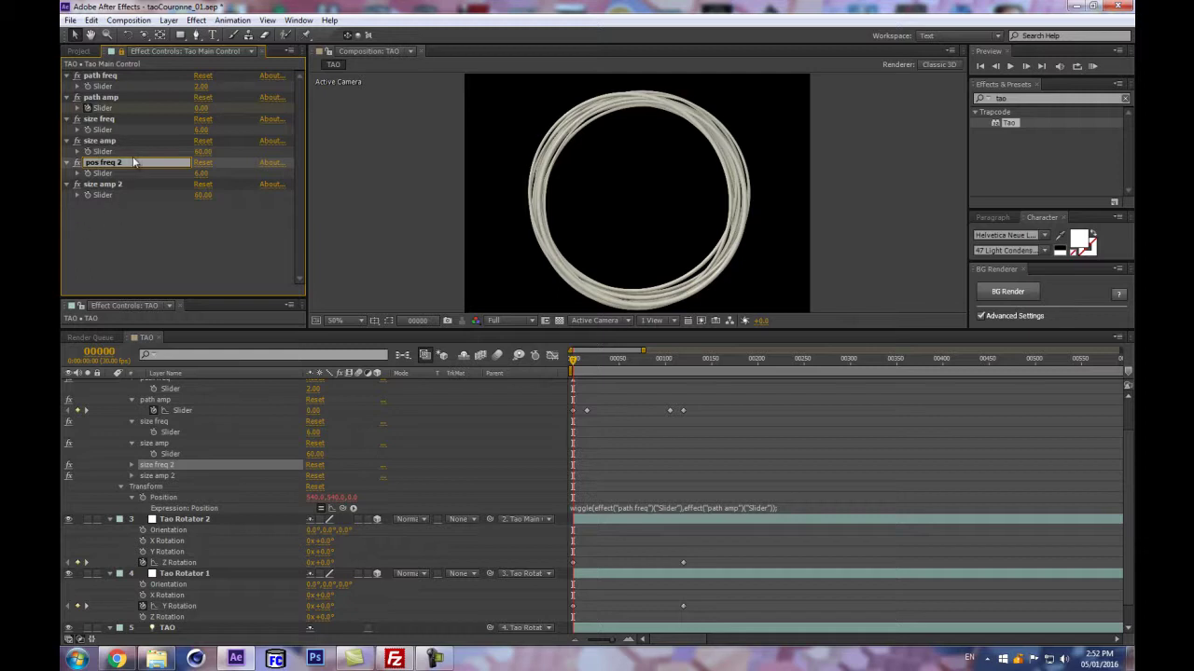
key(BackSpace)
key(BackSpace)
key(Return)
- Rename the duplicated size amp slider control pos amp
click(103, 183)
key(Return)
drag(101, 185, 62, 191)
key(BackSpace)
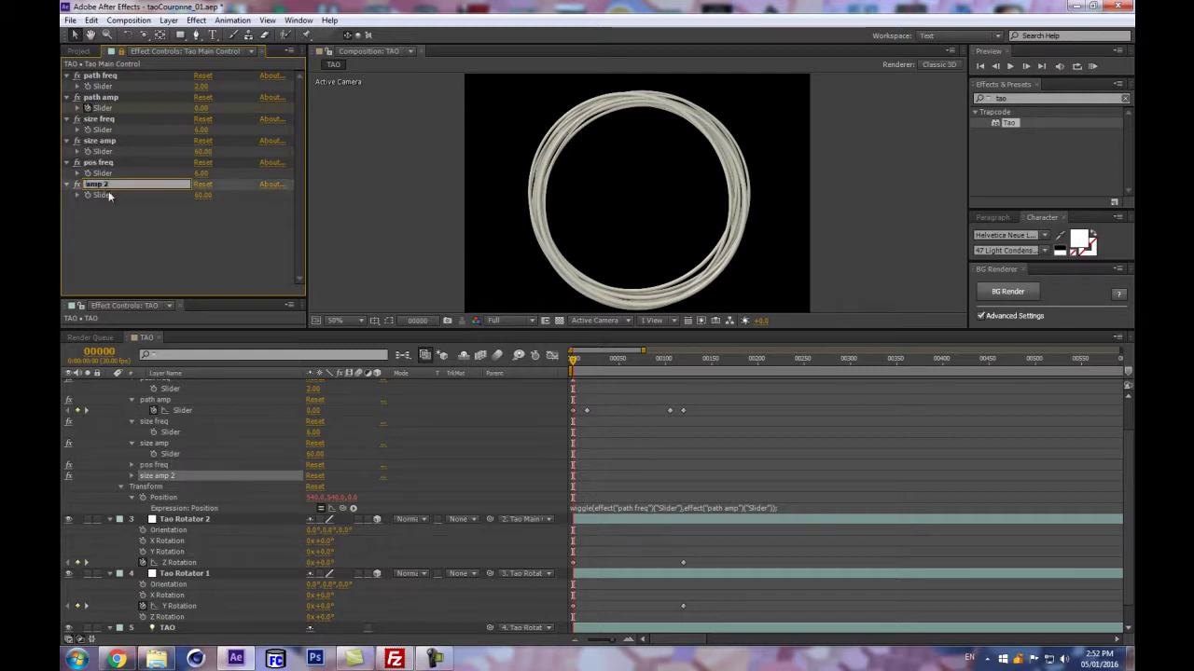
text(pos)
key(BackSpace)
key(BackSpace)
key(Return)
- Add a wiggle expression to the TAO light's Position, linked to Tao Main Control's pos freq and pos amp sliders
click(192, 579)
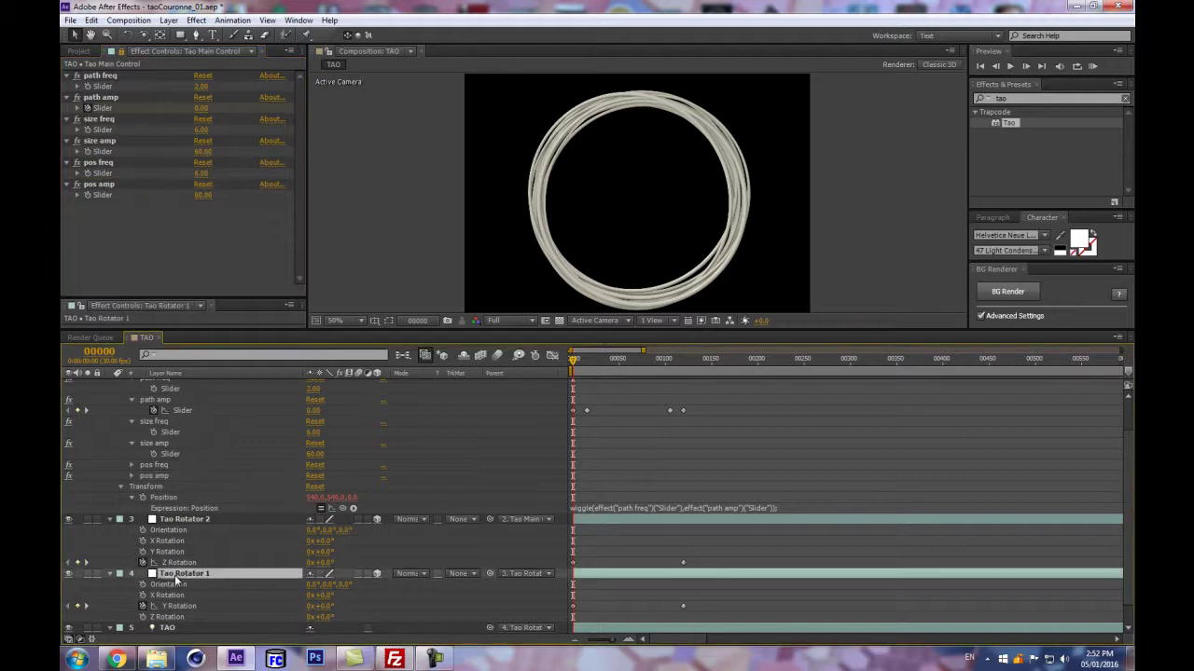
scroll(182, 585, down, 1)
click(167, 606)
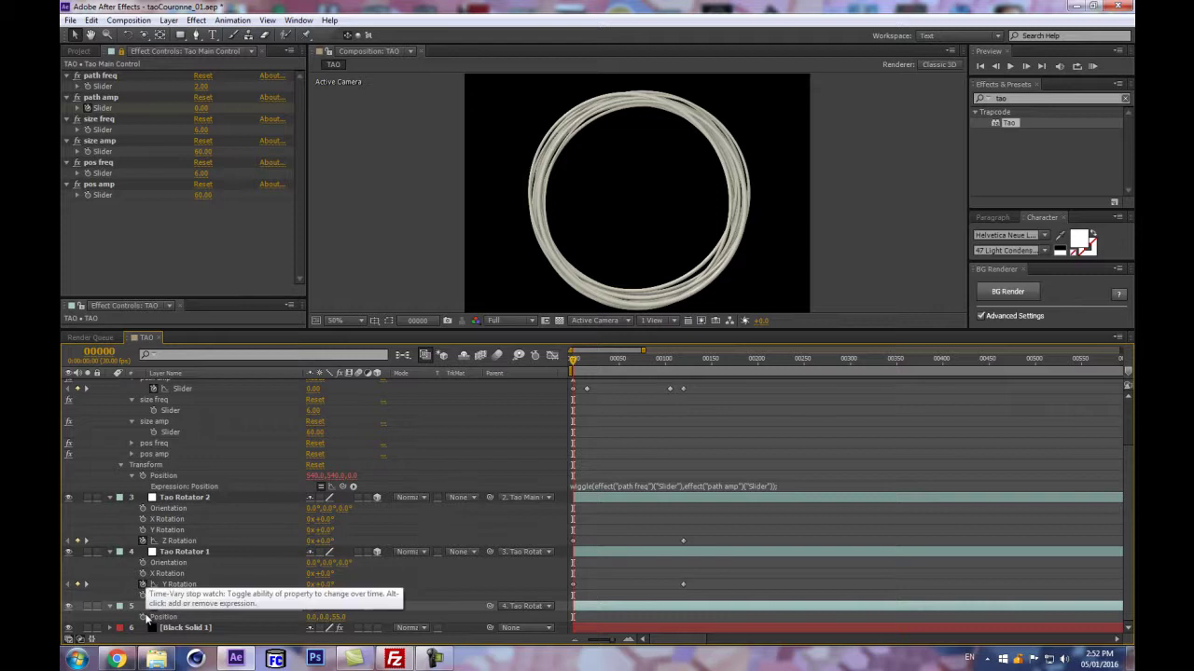
alt+click(142, 617)
text(wiggle()
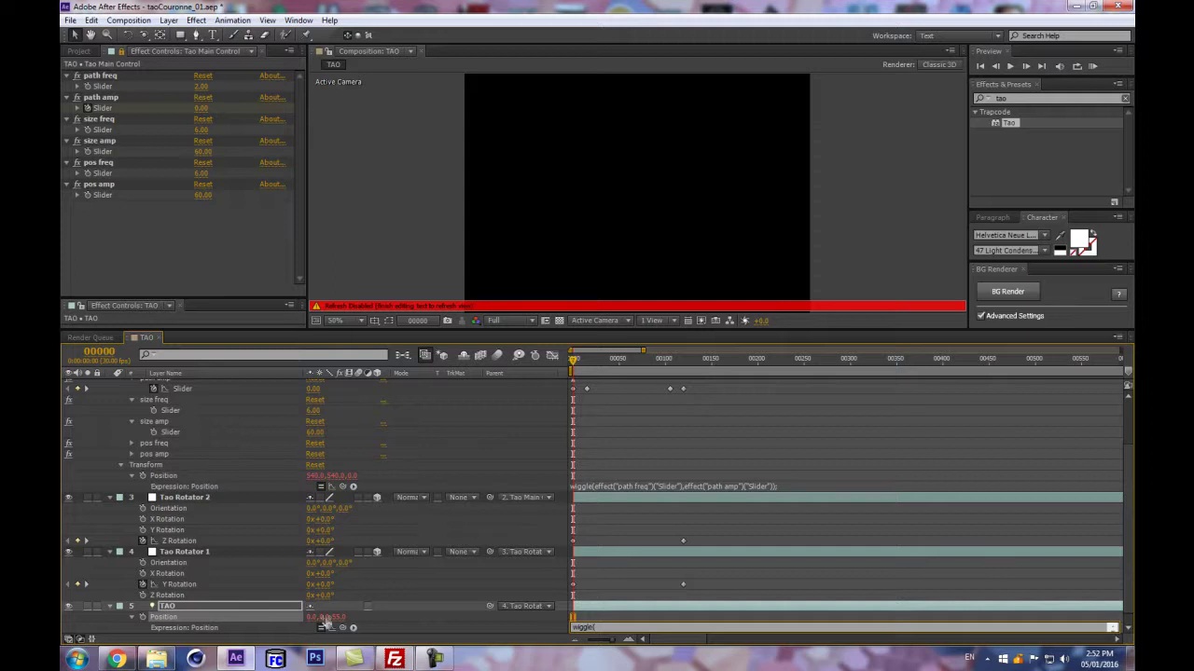
drag(342, 628, 102, 175)
text(,)
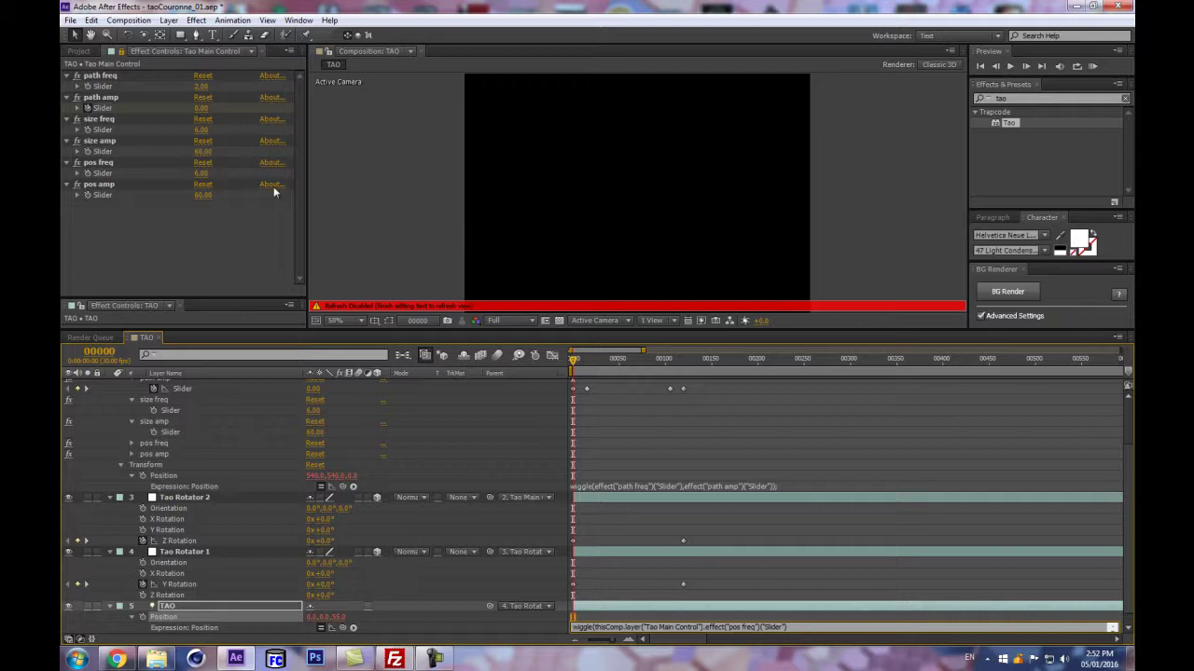
drag(342, 628, 101, 194)
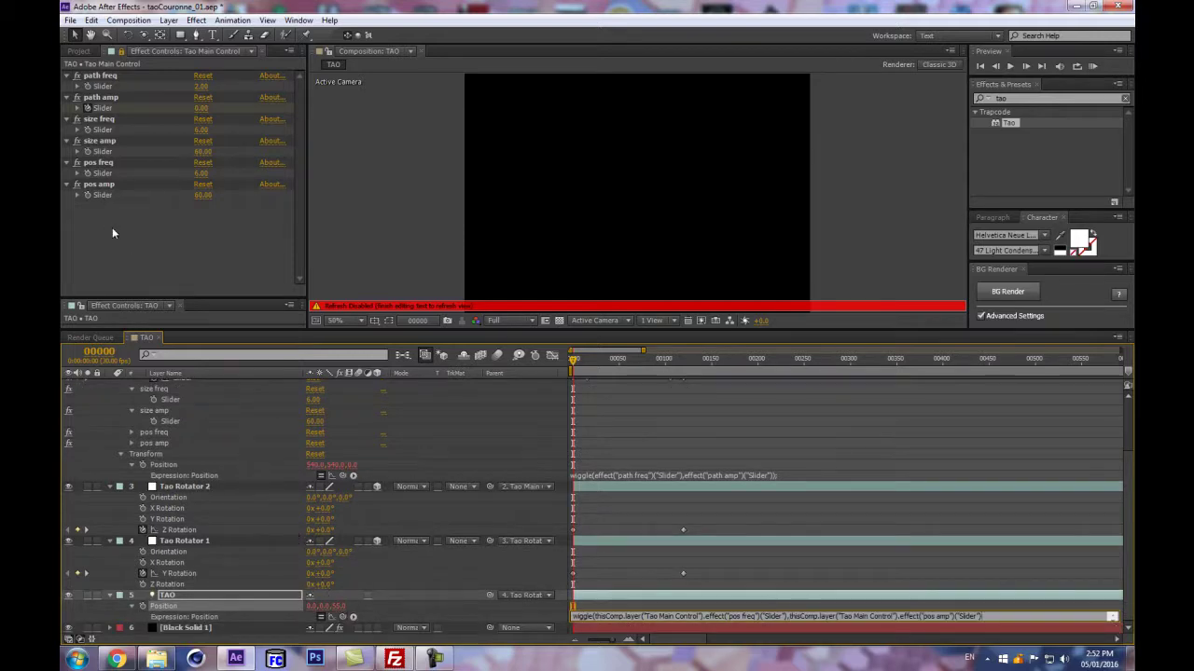
click(497, 596)
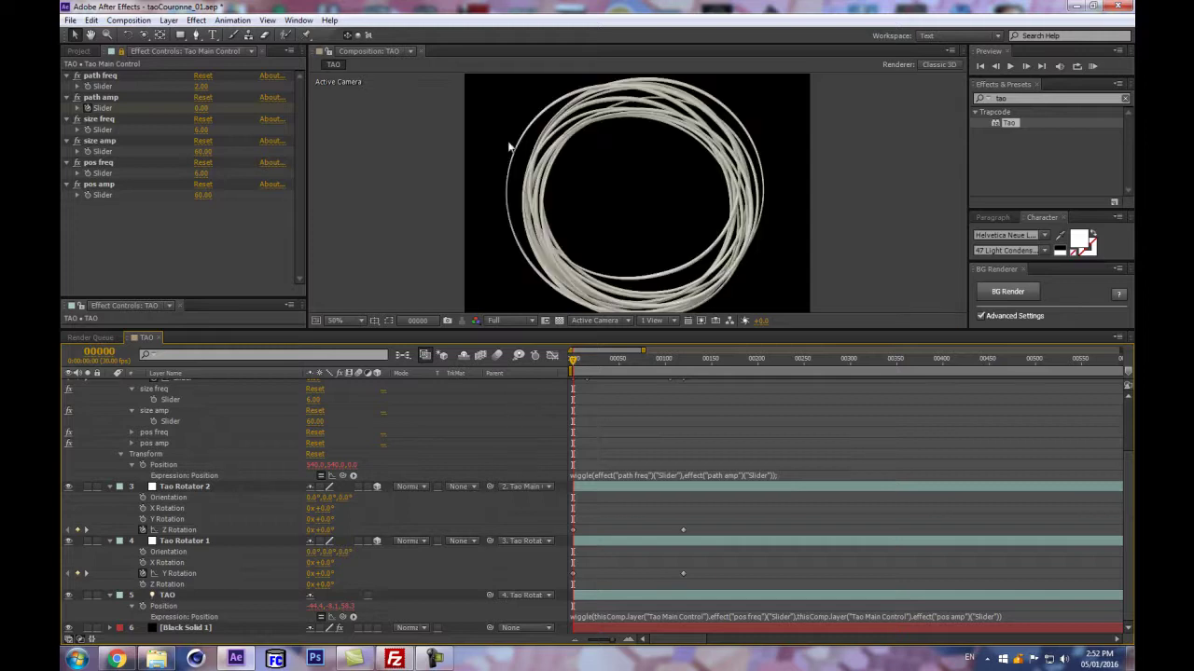
- Set Tao Main Control's pos amp slider to 3 and its pos freq slider to 71
click(202, 174)
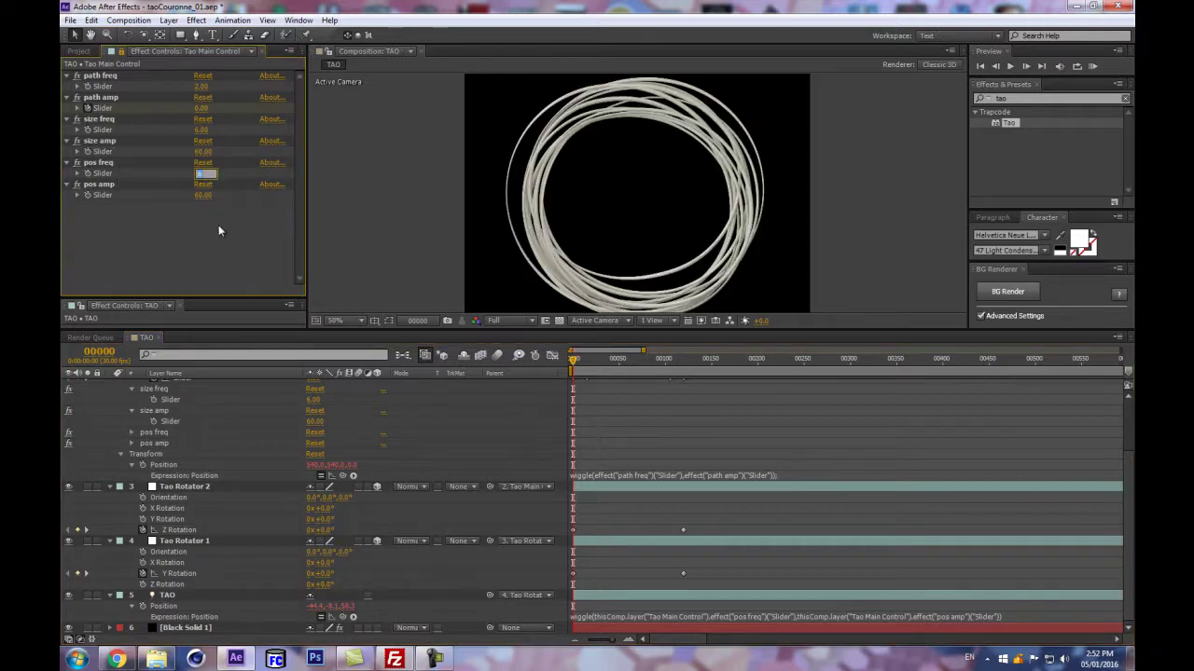
key(Tab)
text(3)
key(Return)
click(200, 175)
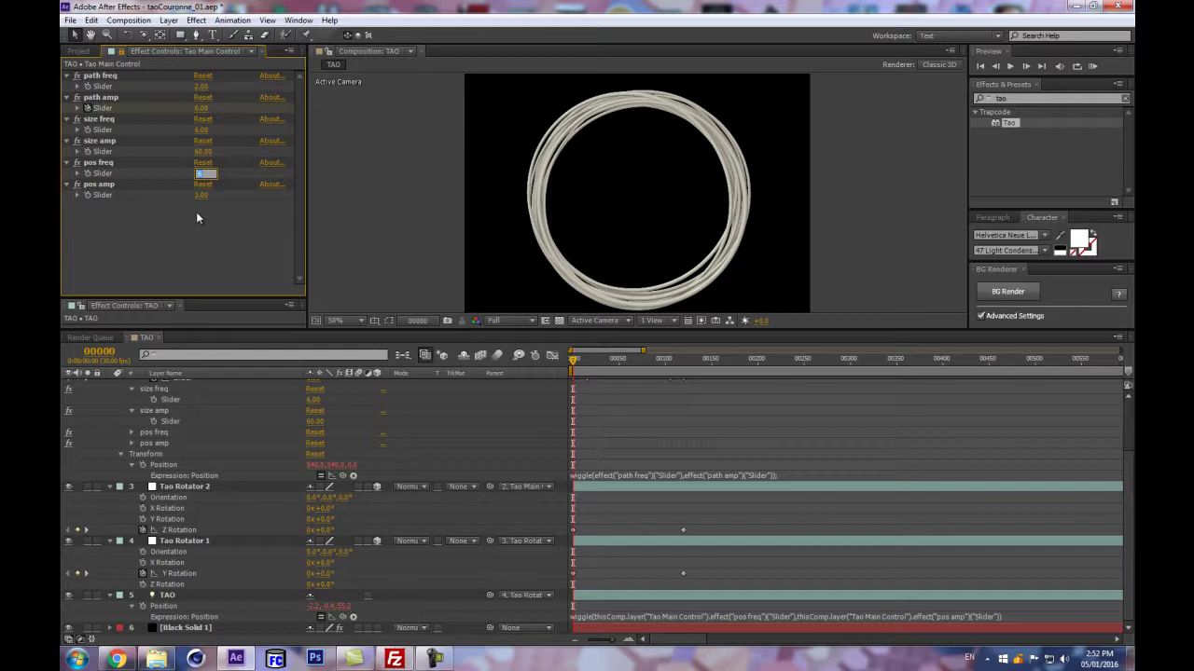
text(67)
key(Return)
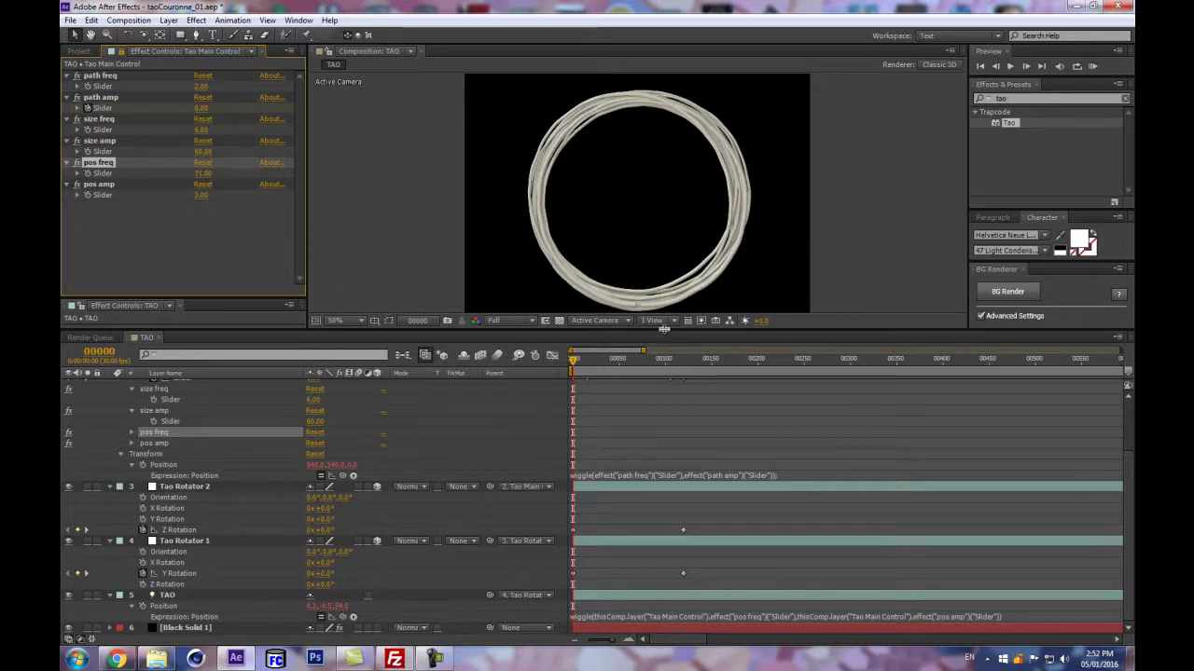
- Reveal all modified properties of Tao Main Control and set pos freq to 131 at frame 0
scroll(265, 494, up, 3)
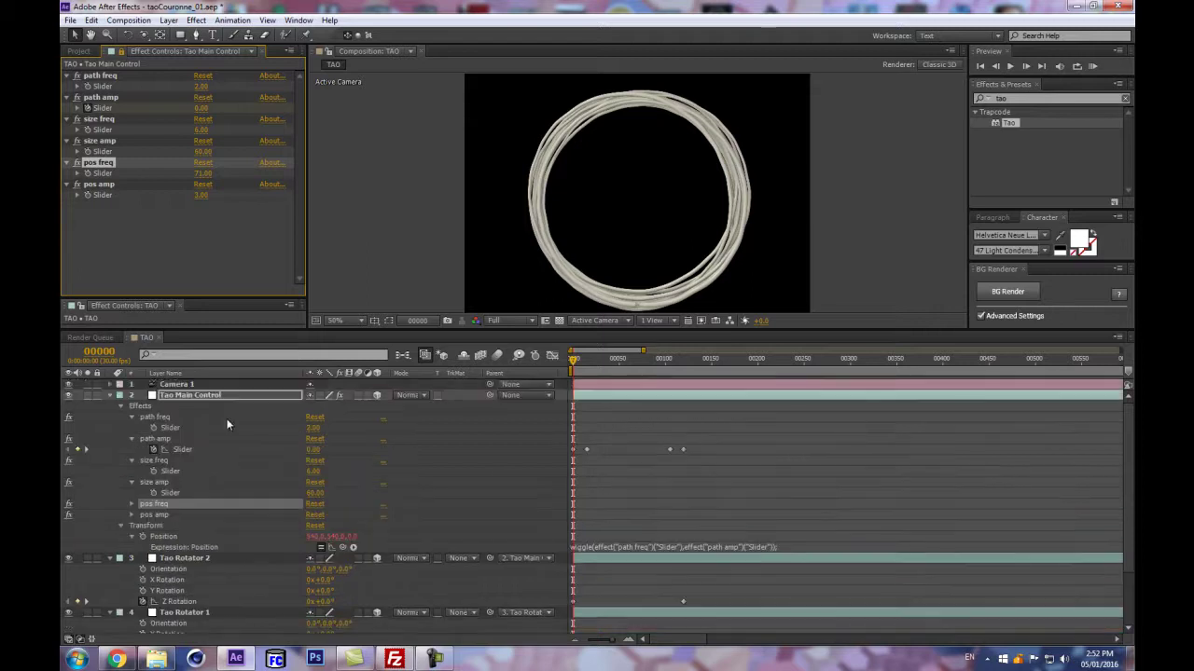
click(219, 396)
key(u)
key(u)
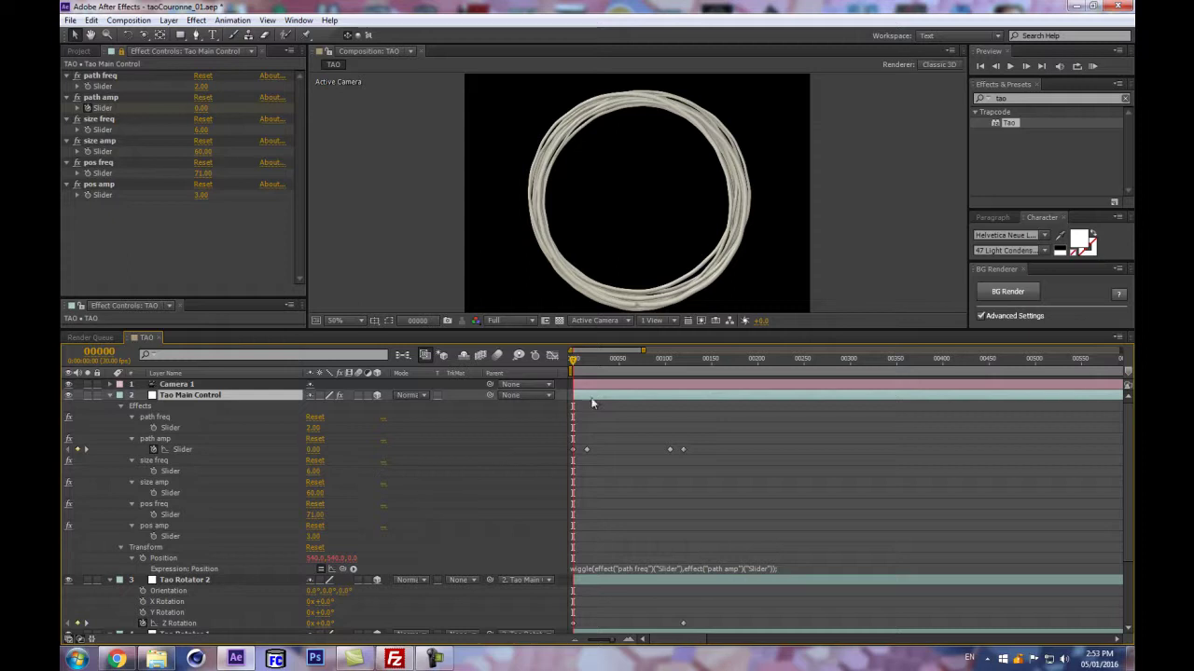
click(585, 360)
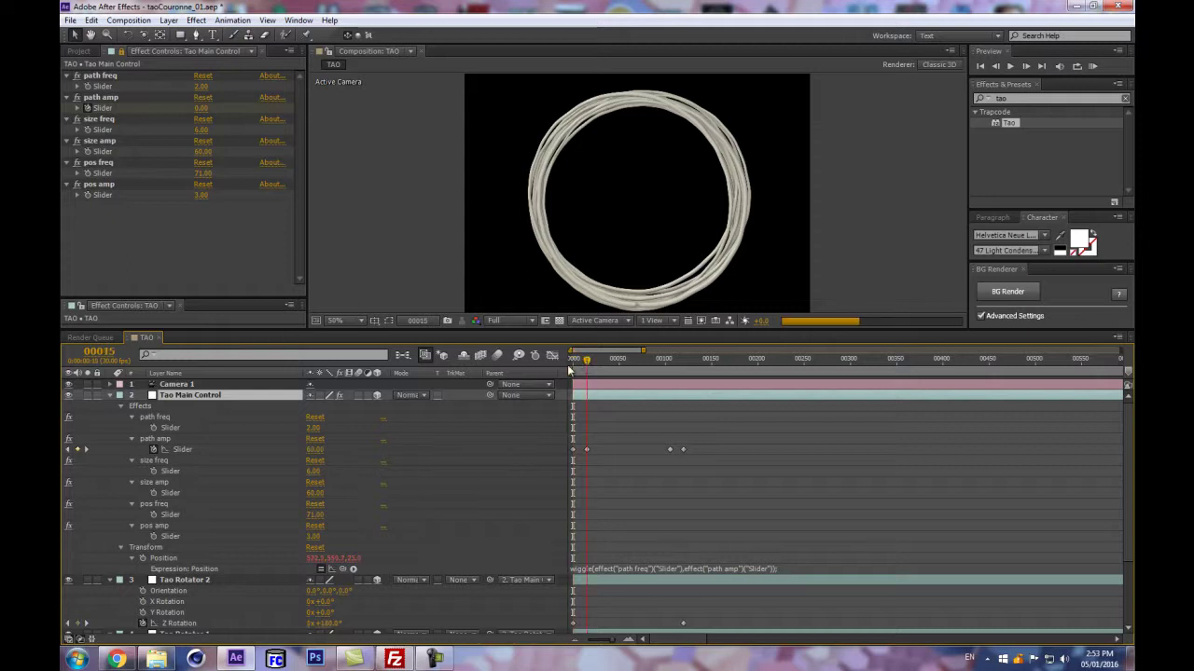
click(572, 359)
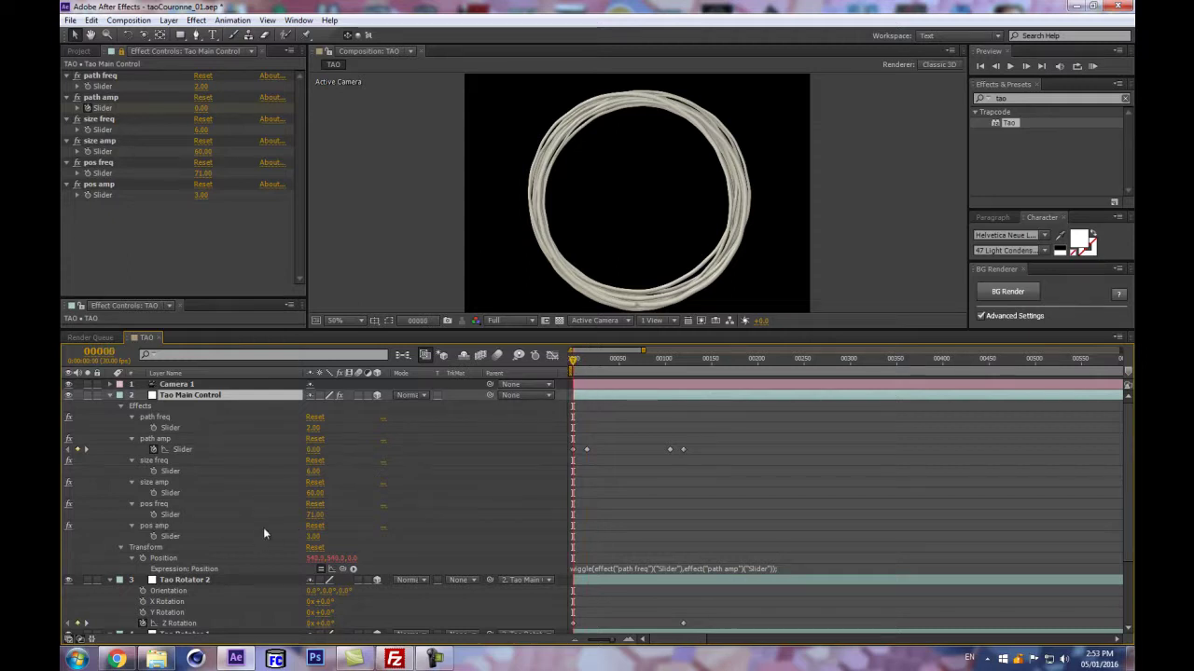
drag(203, 174, 248, 320)
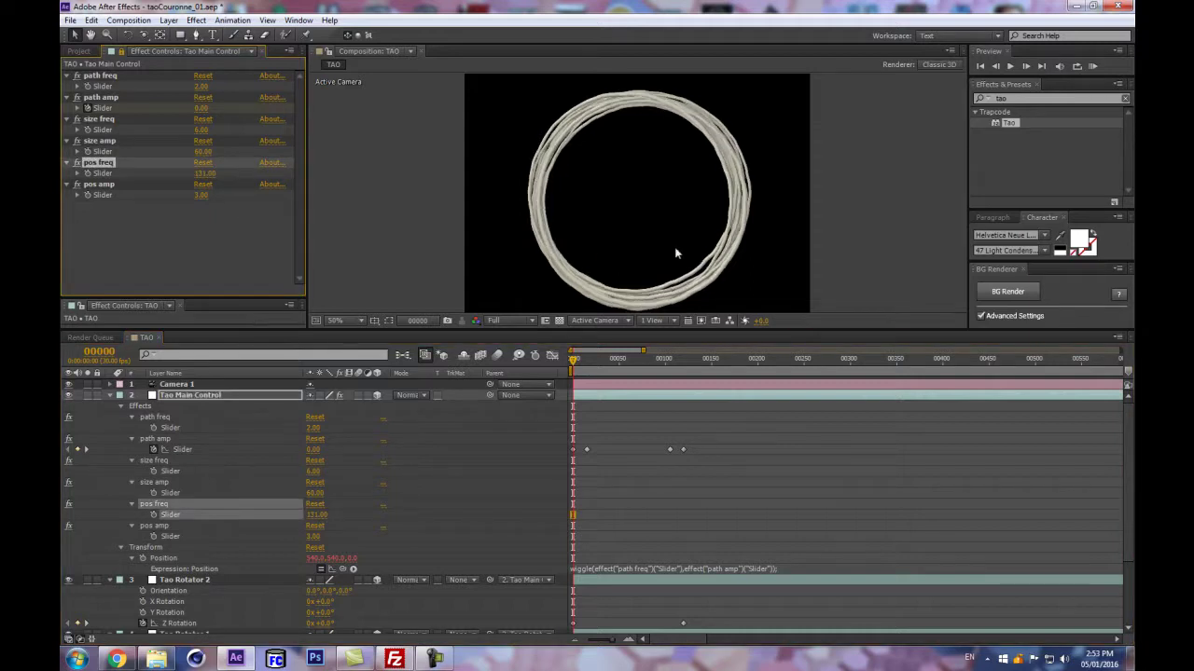
- Examine the ring's strands up close along its sides and upper arc
key(period)
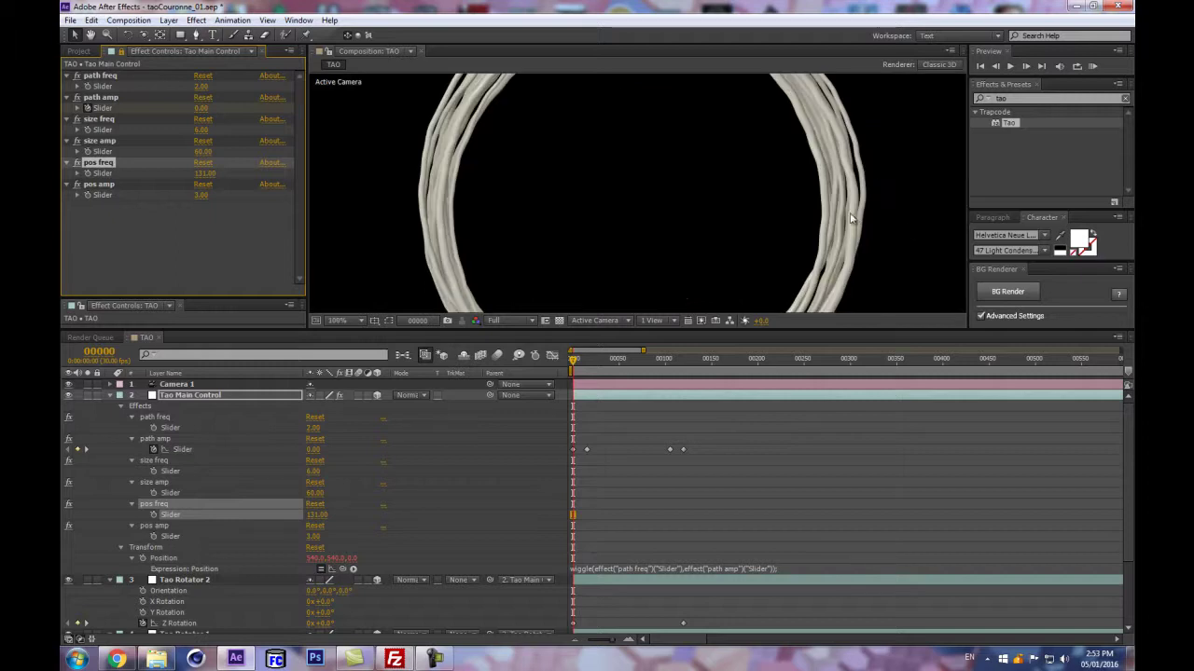
key(comma)
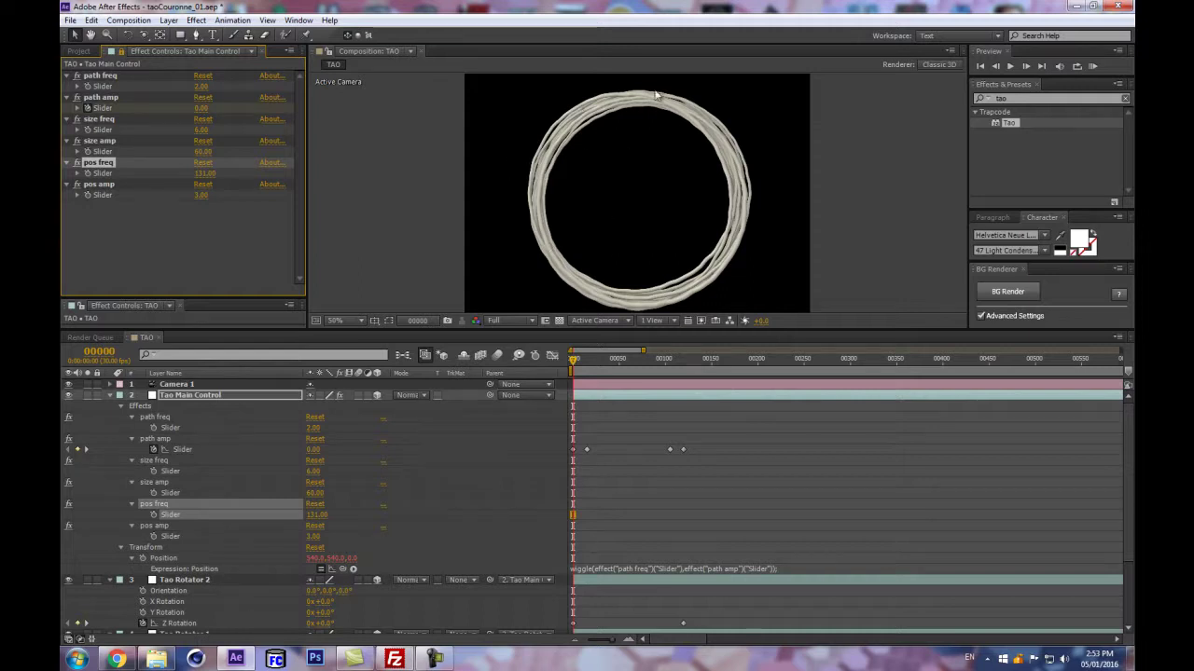
scroll(563, 158, up, 1)
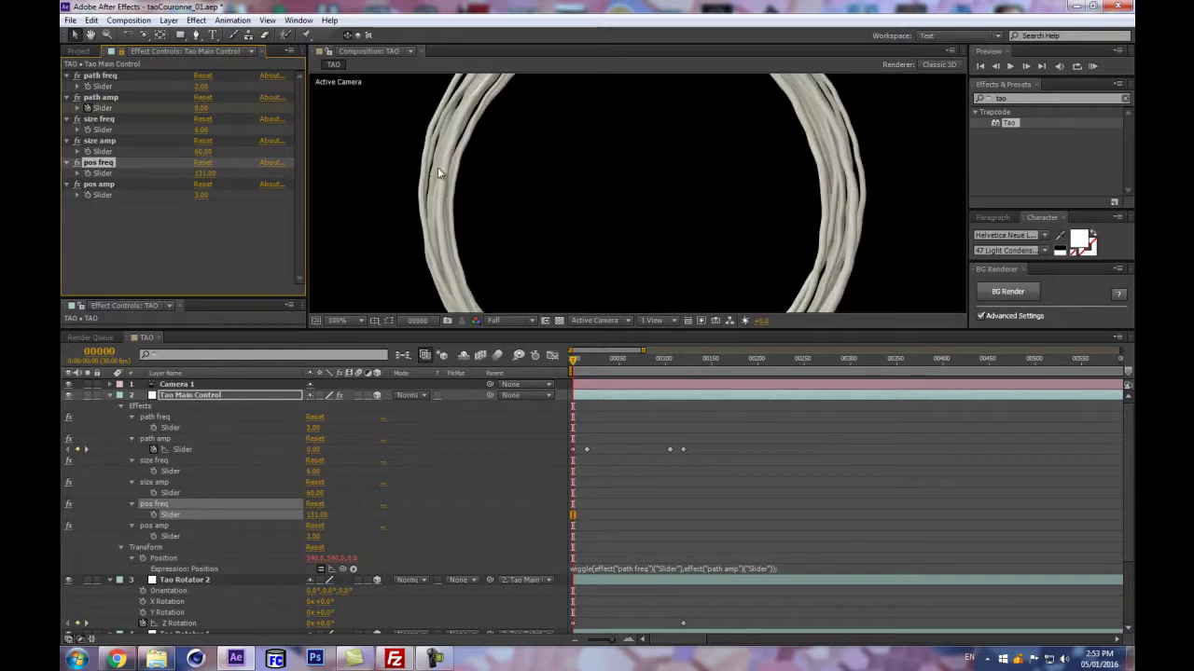
key(space)
drag(637, 145, 691, 262)
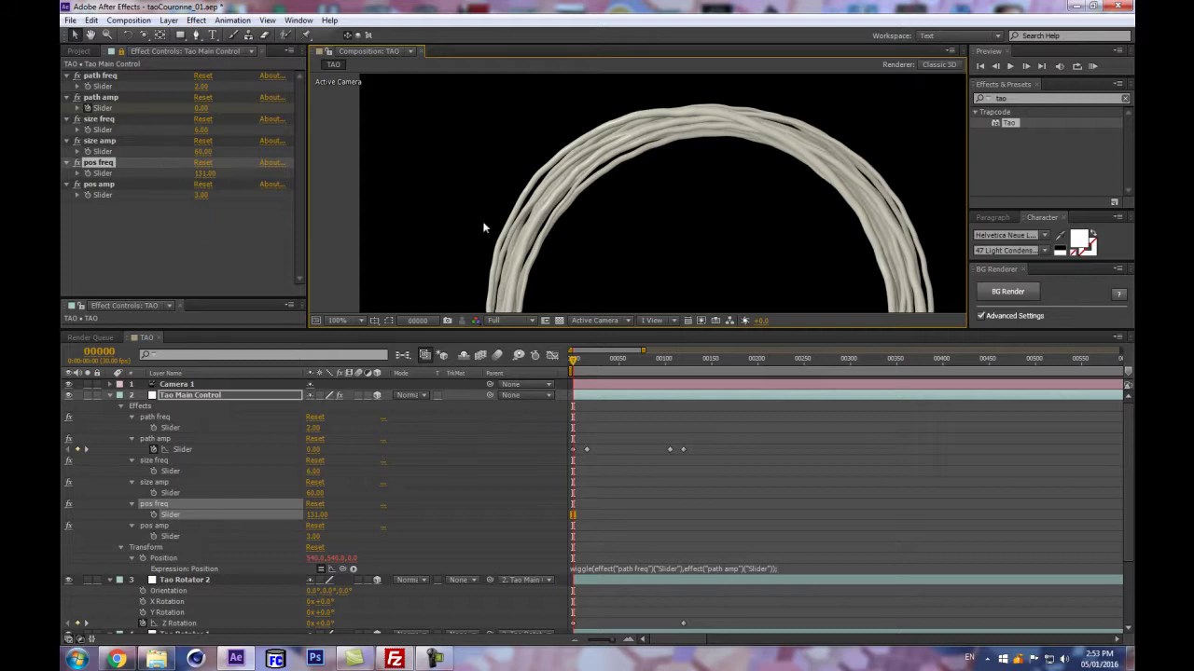
key(space)
drag(462, 268, 439, 195)
scroll(554, 231, down, 1)
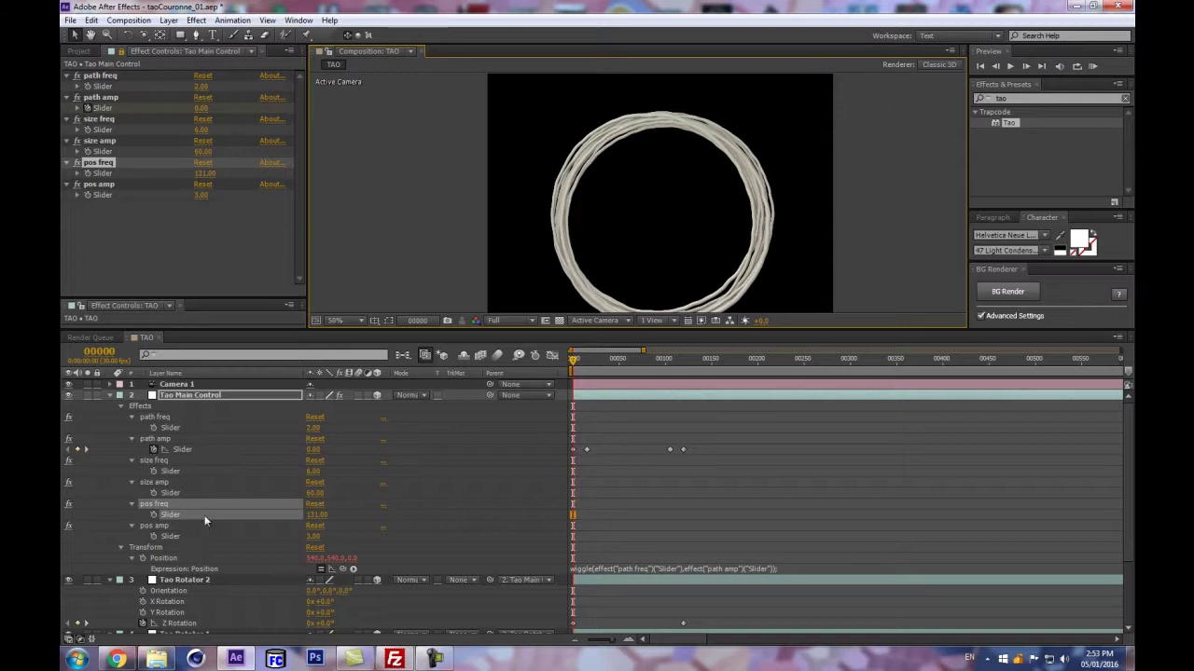
- Keyframe the pos freq slider at 0 on frame 0 and 131 on frame 15
click(154, 515)
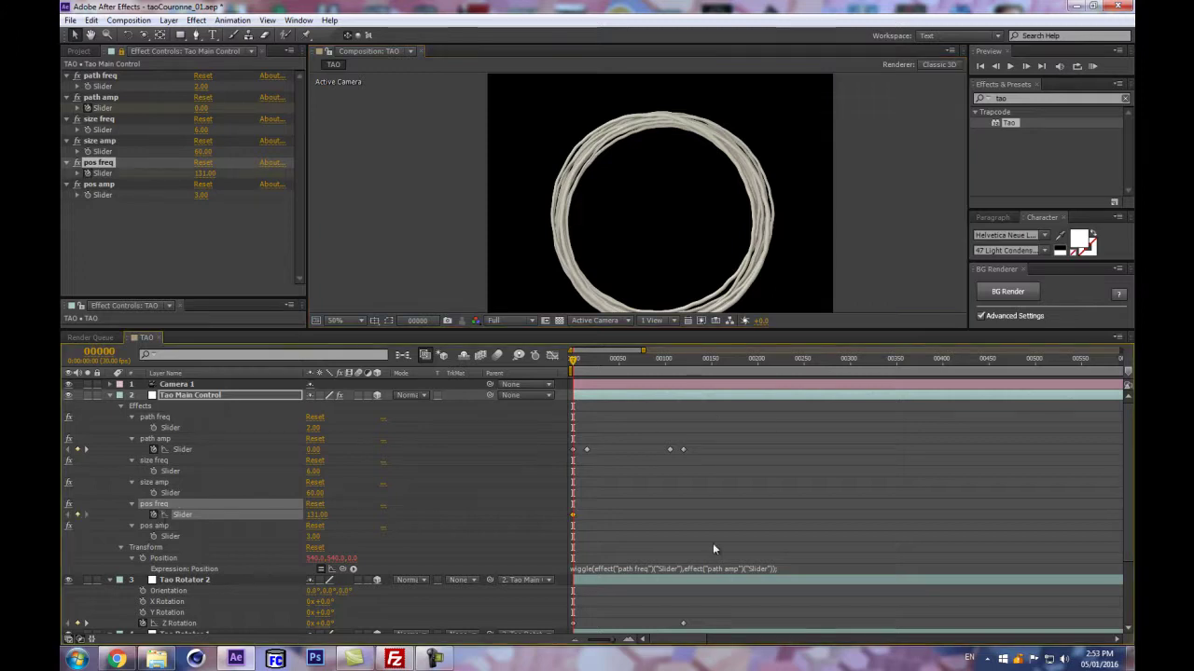
click(317, 515)
text(0)
key(Return)
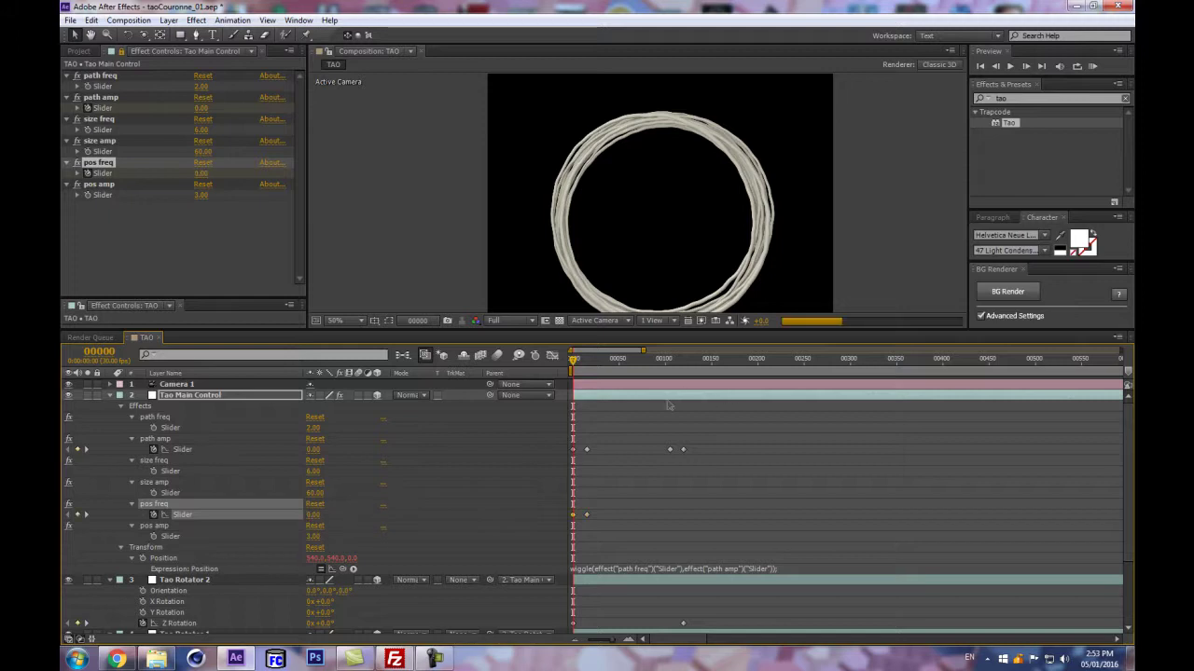
- Paste copies of the two pos freq keyframes at frame 105 and time-reverse them
drag(689, 362, 672, 363)
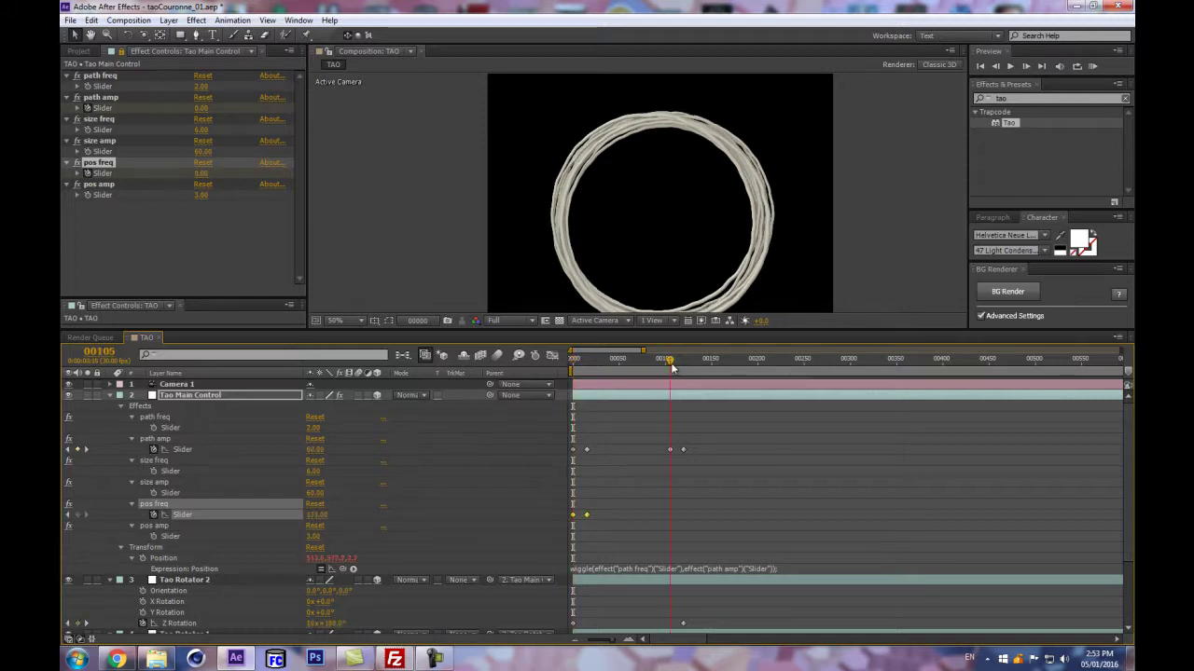
key(ctrl+v)
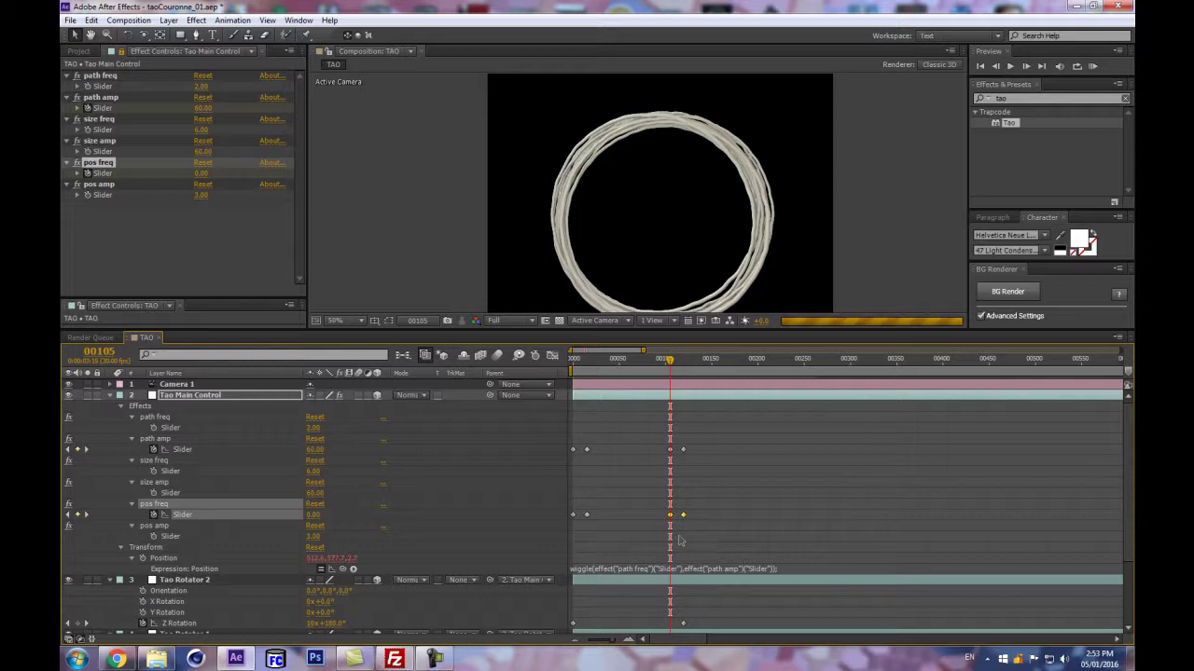
right_click(672, 516)
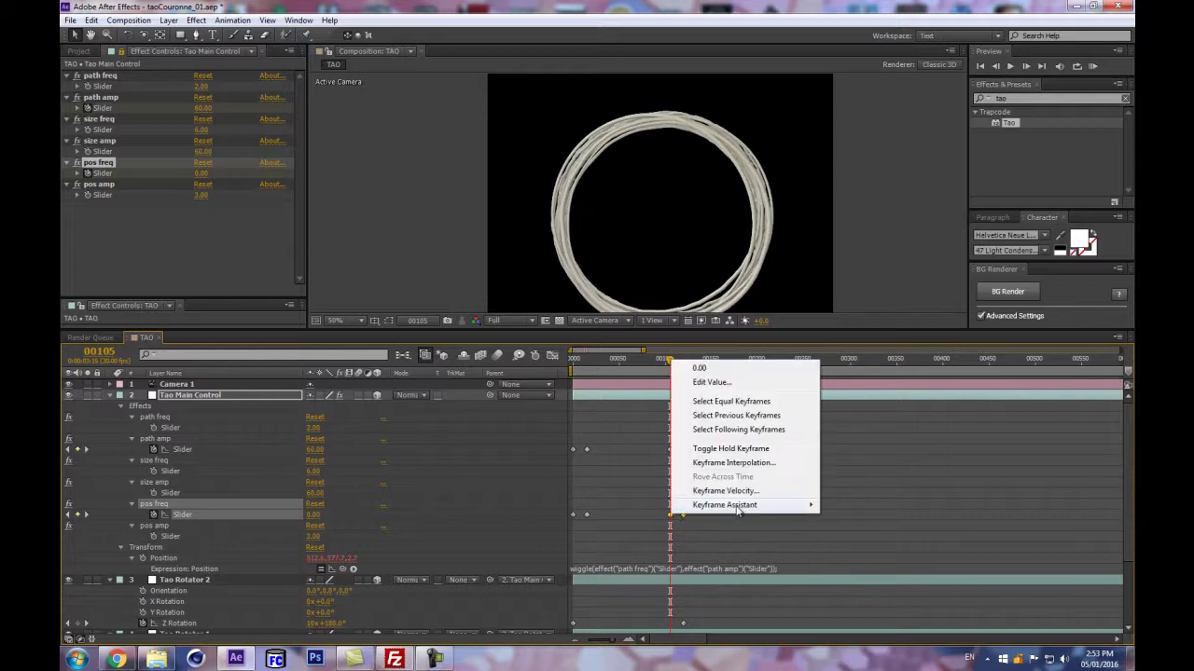
mouse_move(746, 504)
click(866, 618)
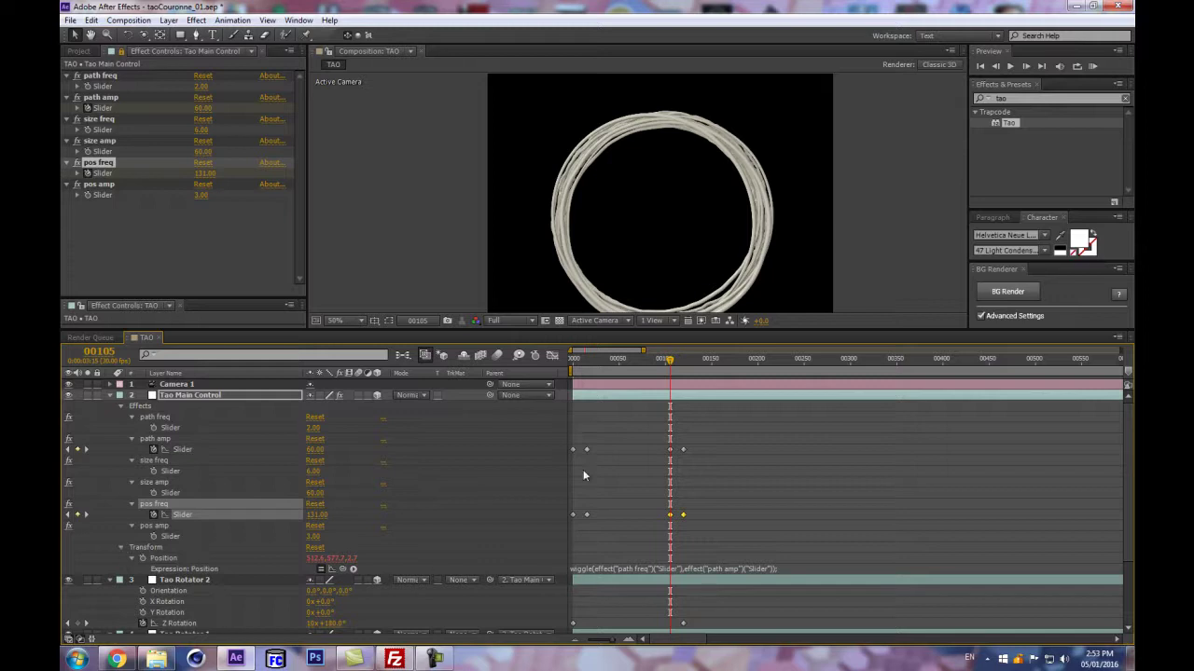
- Keyframe the pos amp slider at 0 on frame 0 and 3 on frame 15
key(Home)
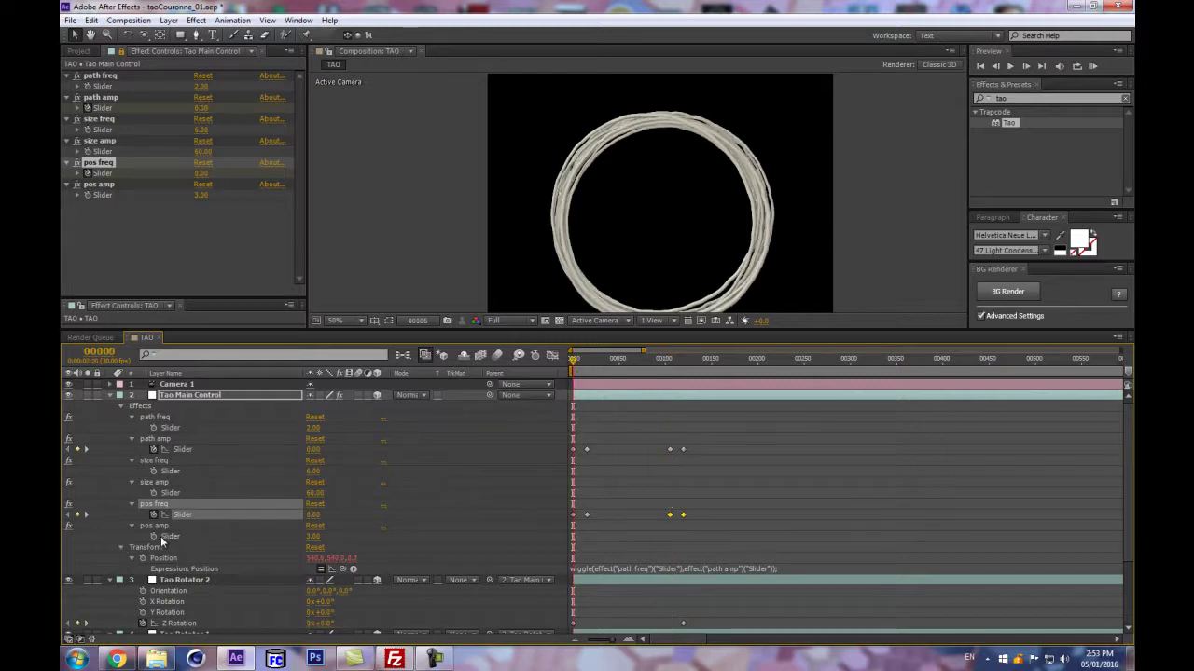
click(163, 536)
drag(574, 538, 588, 539)
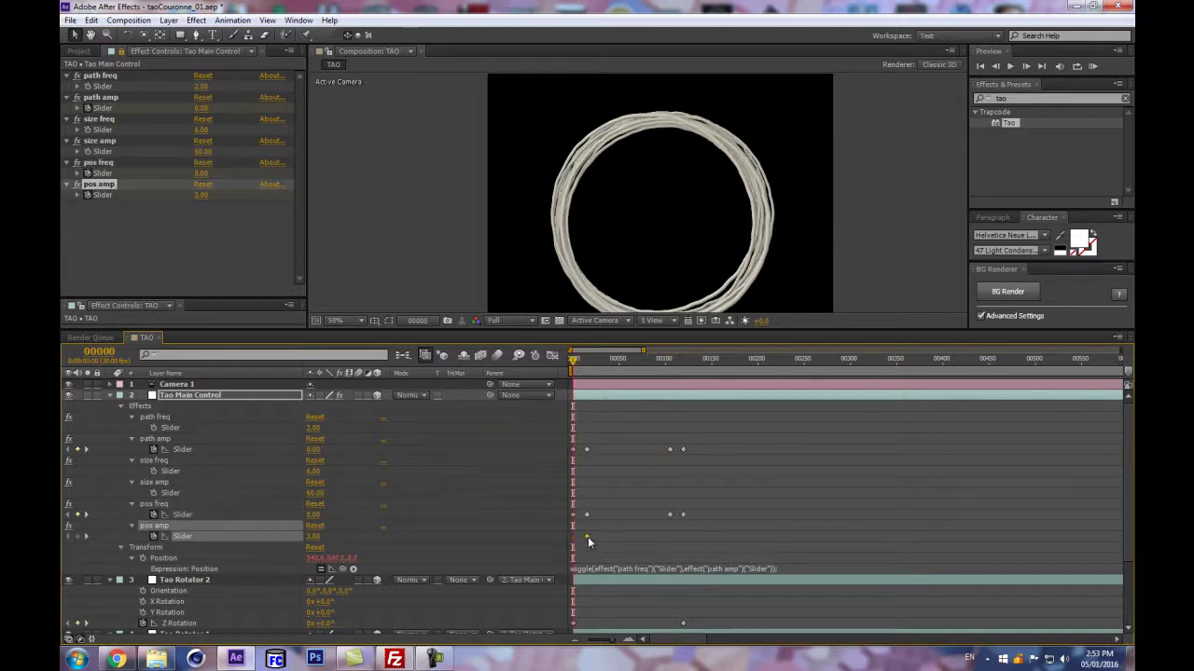
click(317, 537)
text(0)
key(Return)
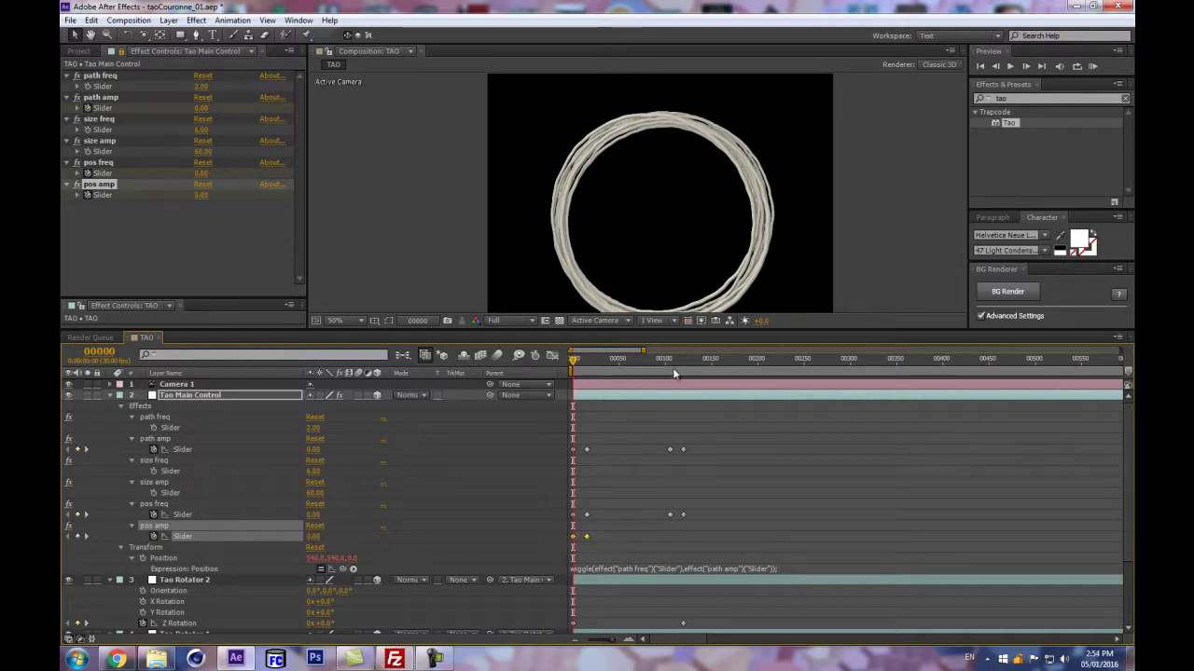
- Copy the two pos amp keyframes to frame 105 and time-reverse the copies
click(670, 360)
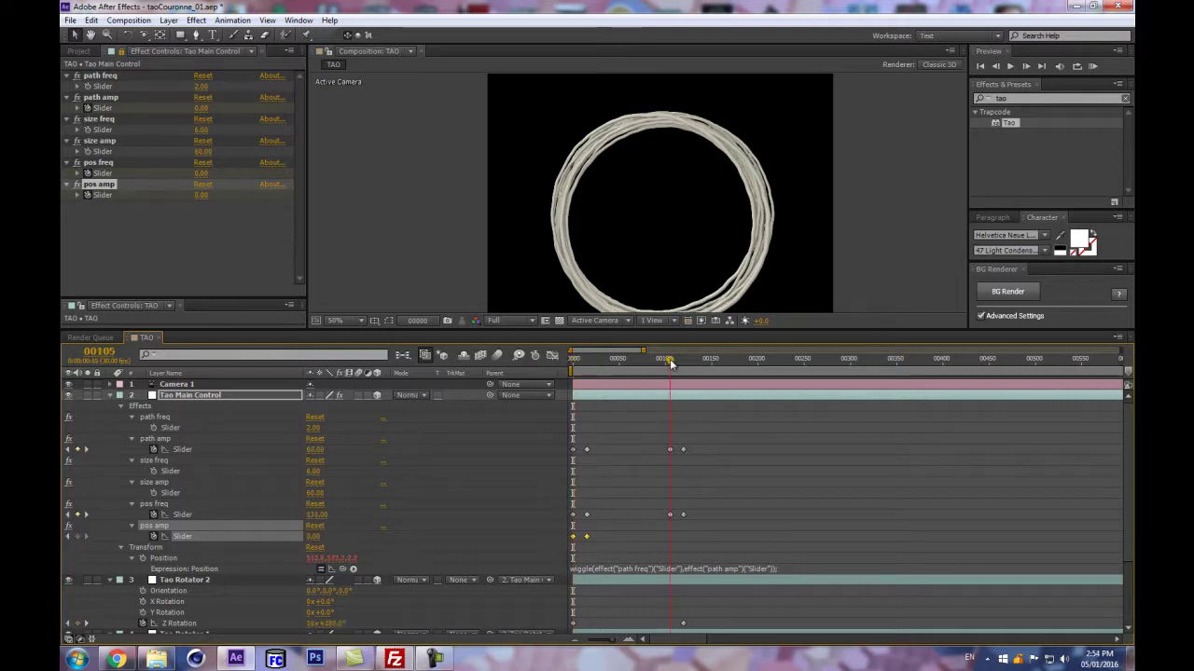
right_click(669, 541)
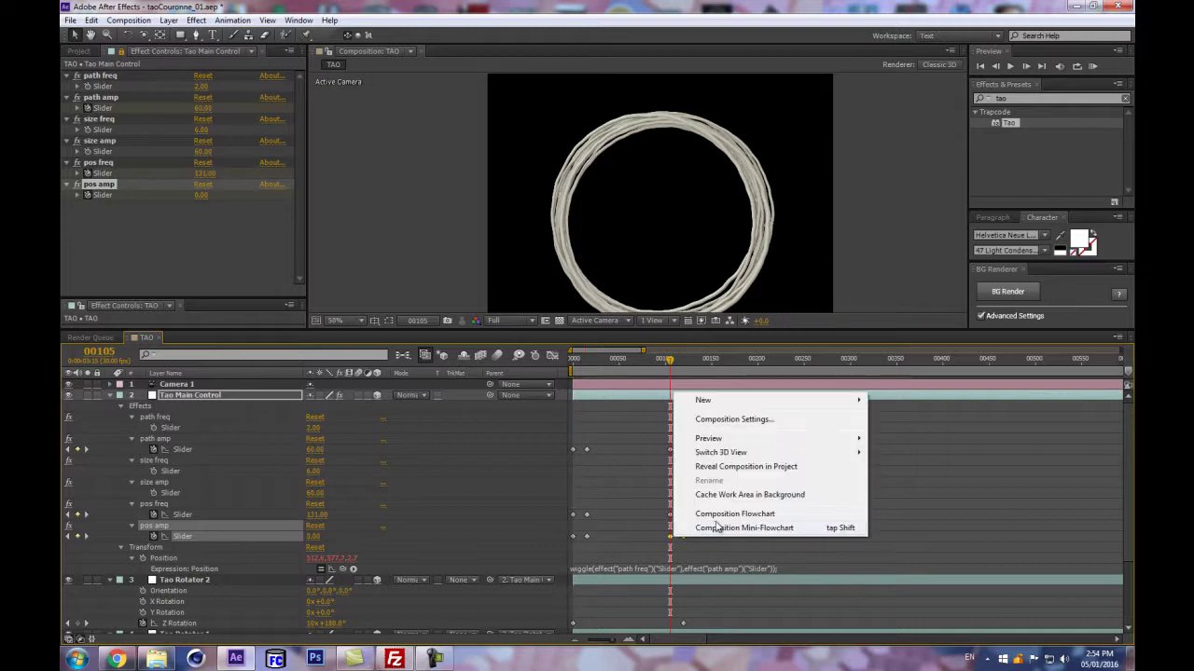
click(670, 538)
right_click(672, 537)
mouse_move(695, 529)
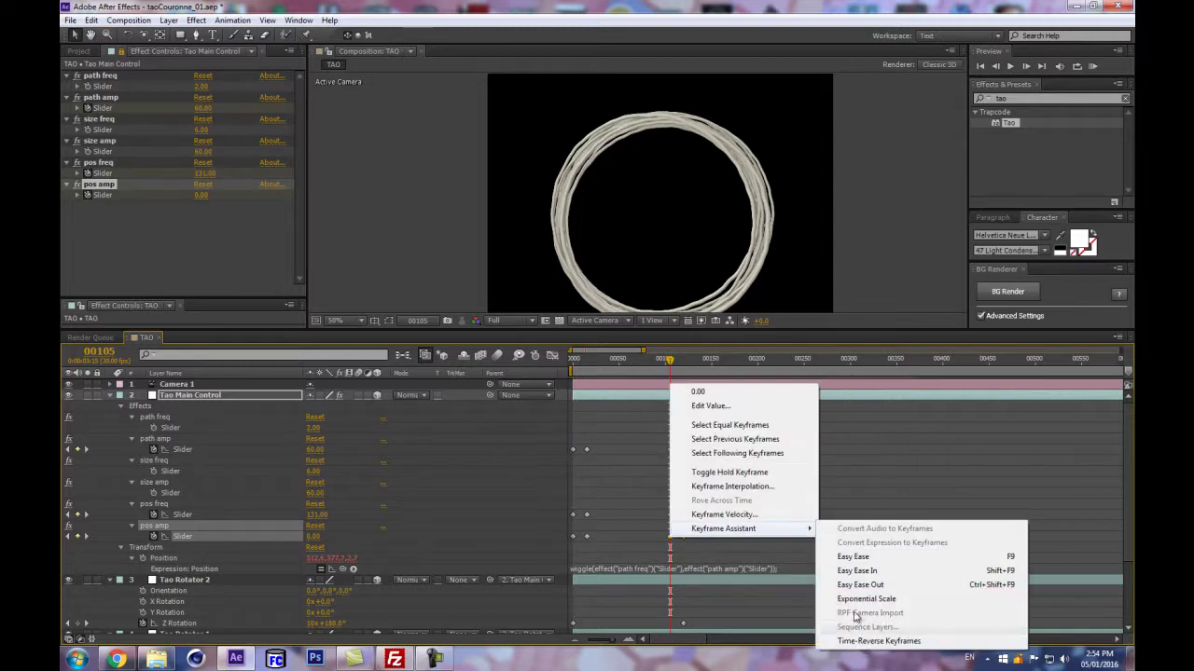
click(858, 642)
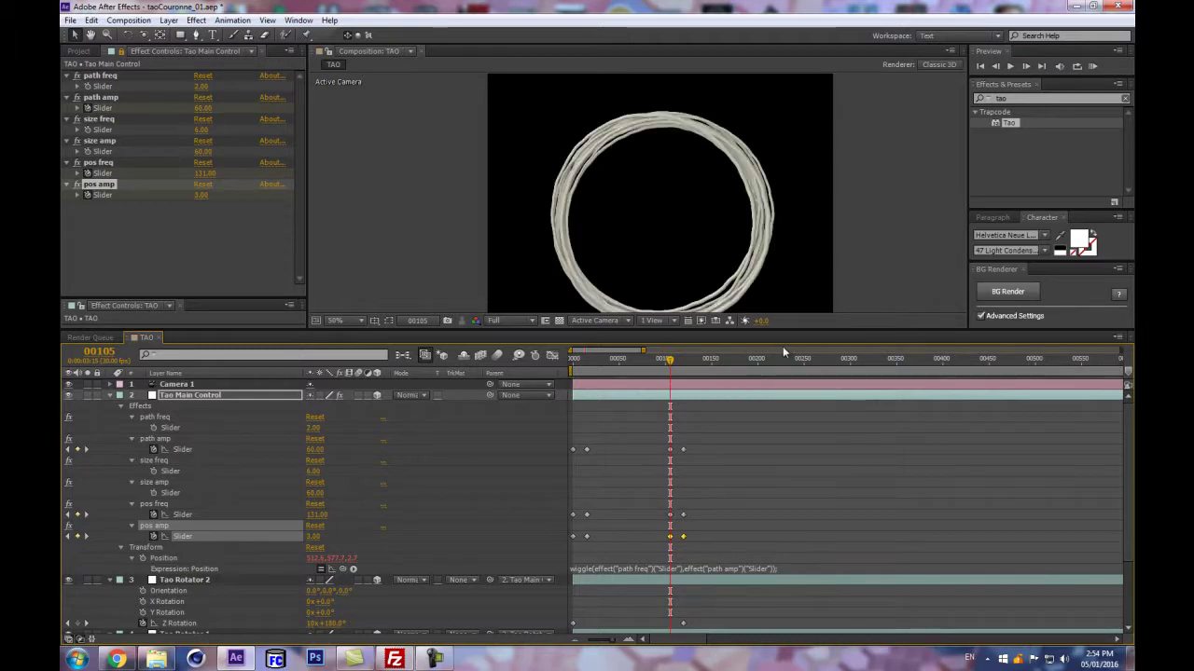
- Enlarge the composition viewing area and inspect the ring's strands at frame 105
drag(840, 326, 820, 415)
scroll(753, 305, up, 2)
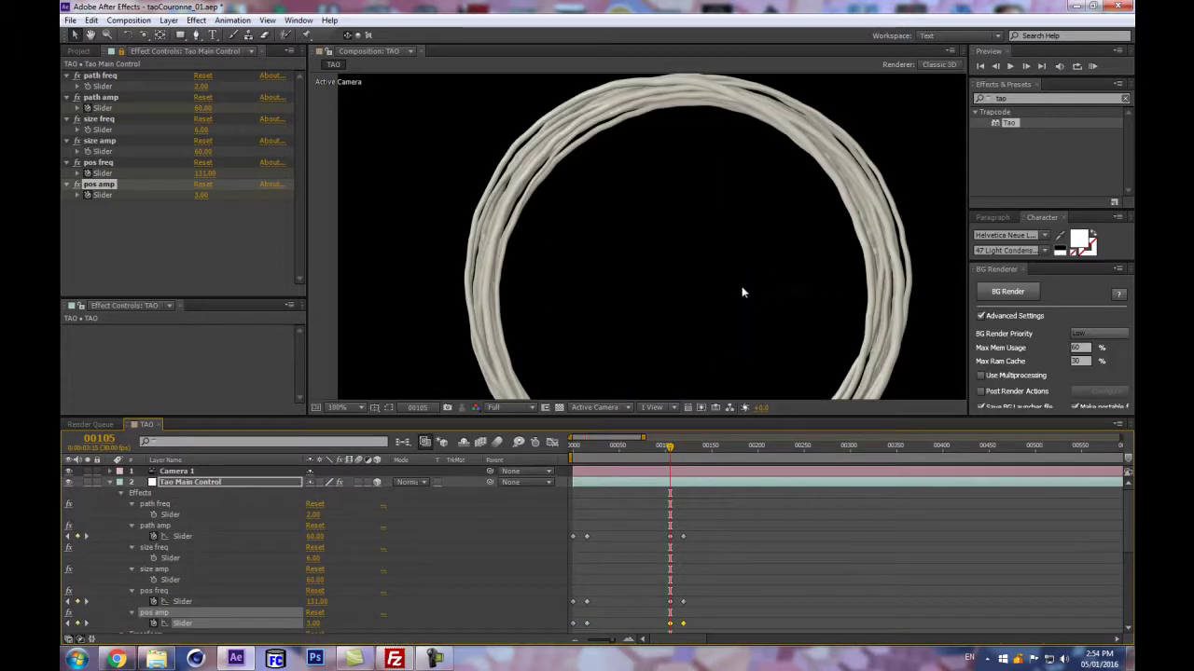
scroll(742, 293, down, 2)
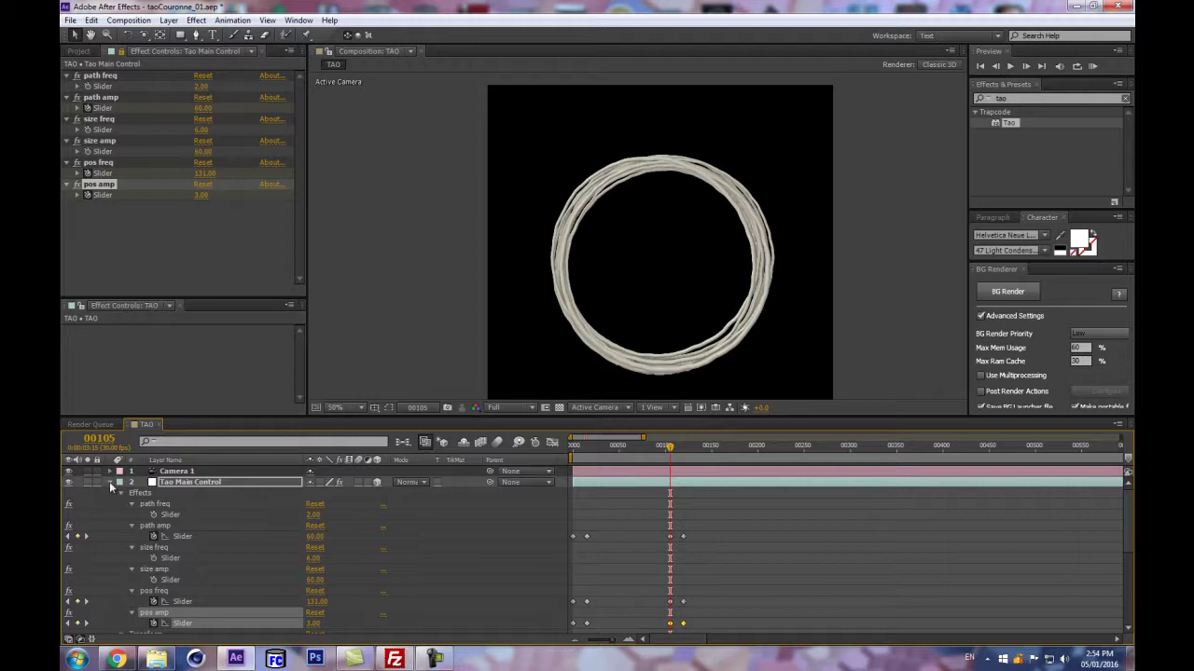
- Collapse the expanded properties of all layers and show the Tao effect settings of Black Solid 1 in a taller area
click(109, 482)
key(ctrl+a)
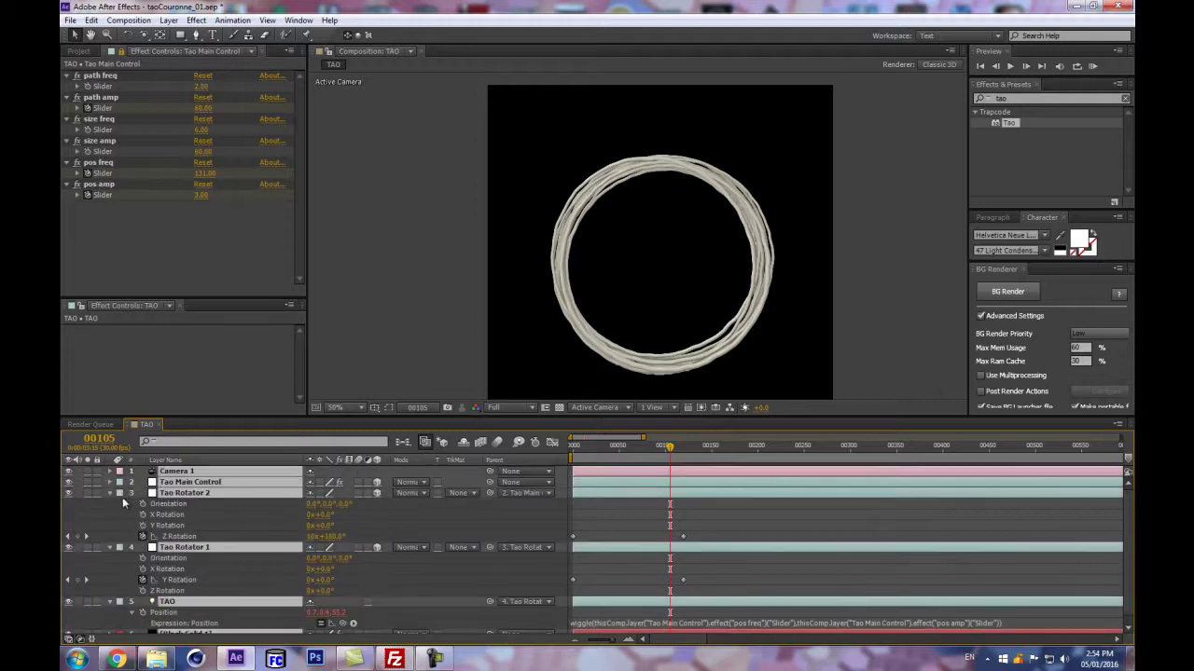
click(110, 493)
click(264, 560)
click(164, 525)
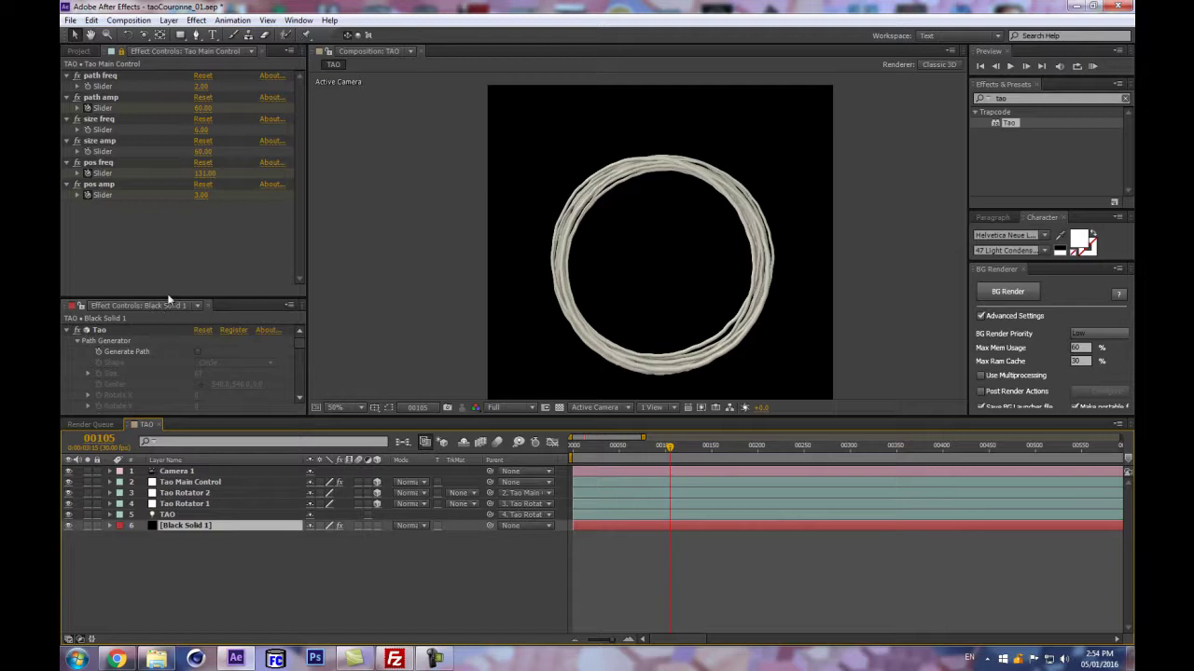
drag(162, 298, 165, 275)
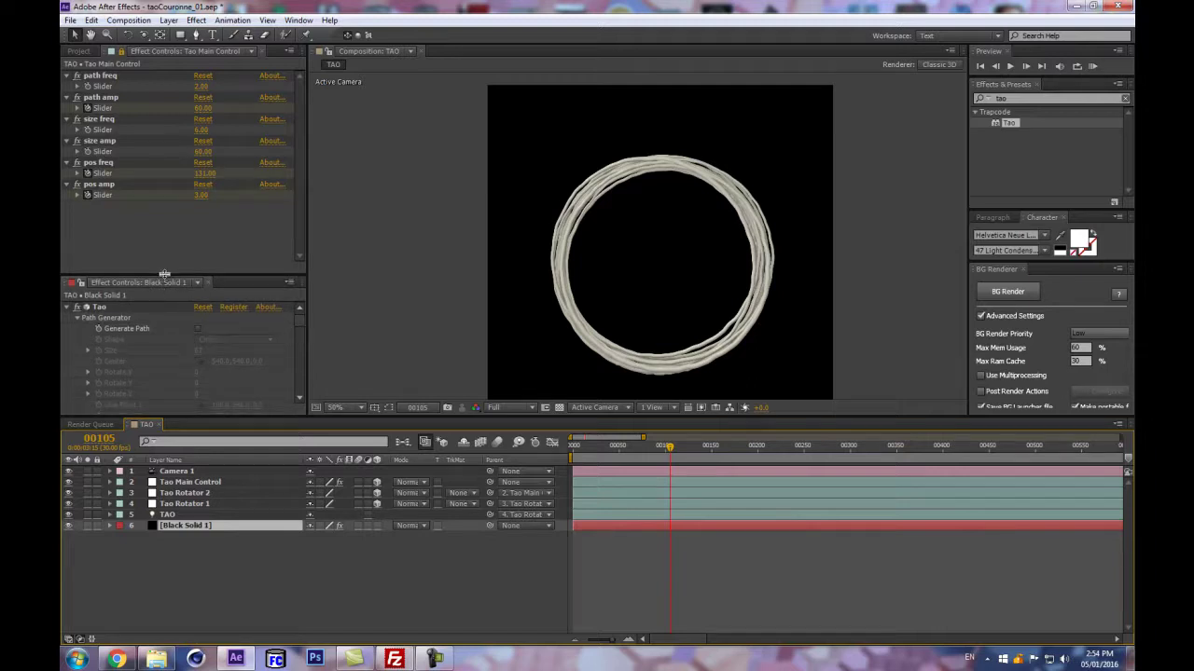
scroll(564, 285, up, 2)
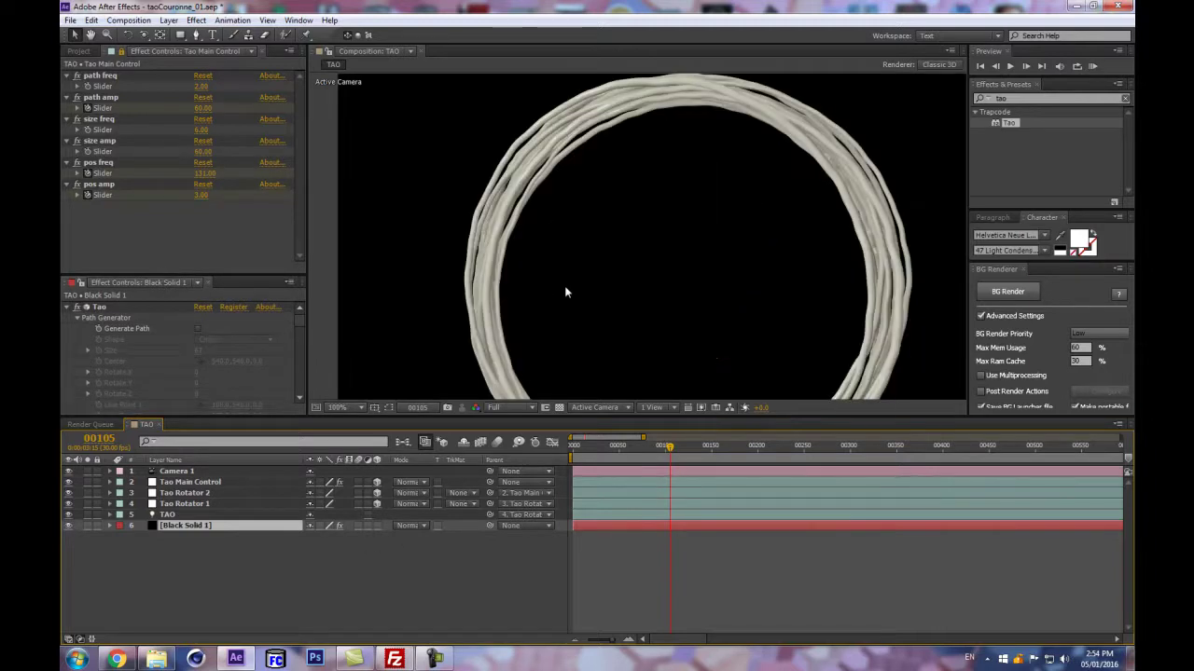
click(261, 582)
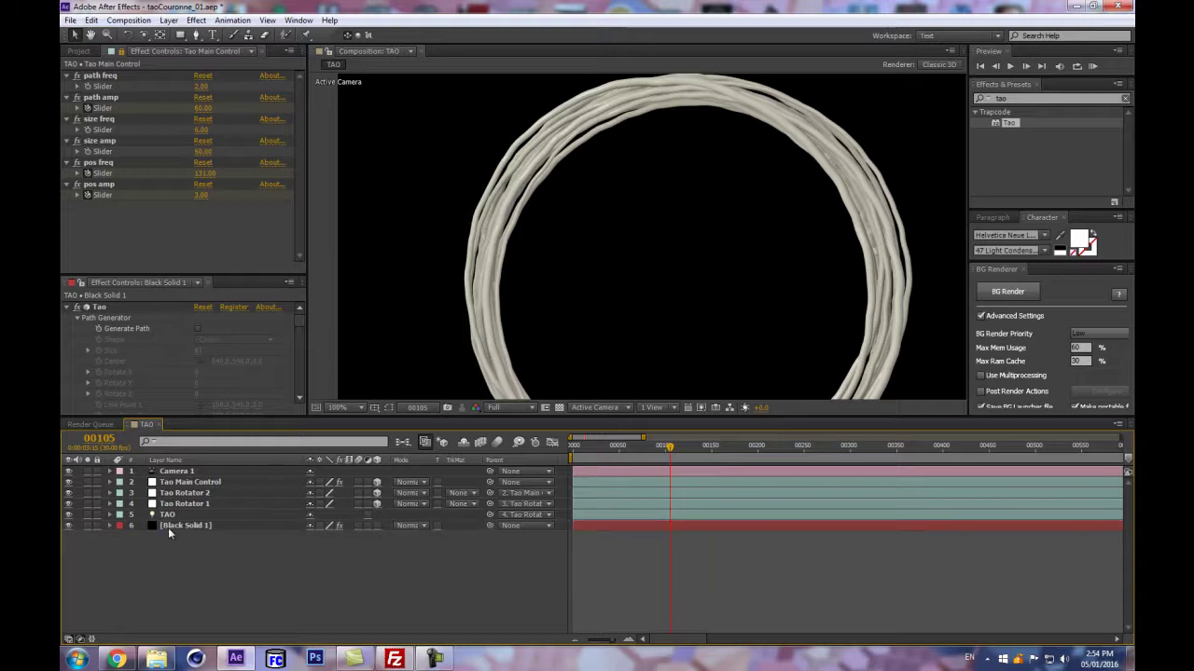
- Duplicate the pos freq and pos amp sliders on Tao Main Control and reorder pos freq 2 to follow pos amp
click(101, 164)
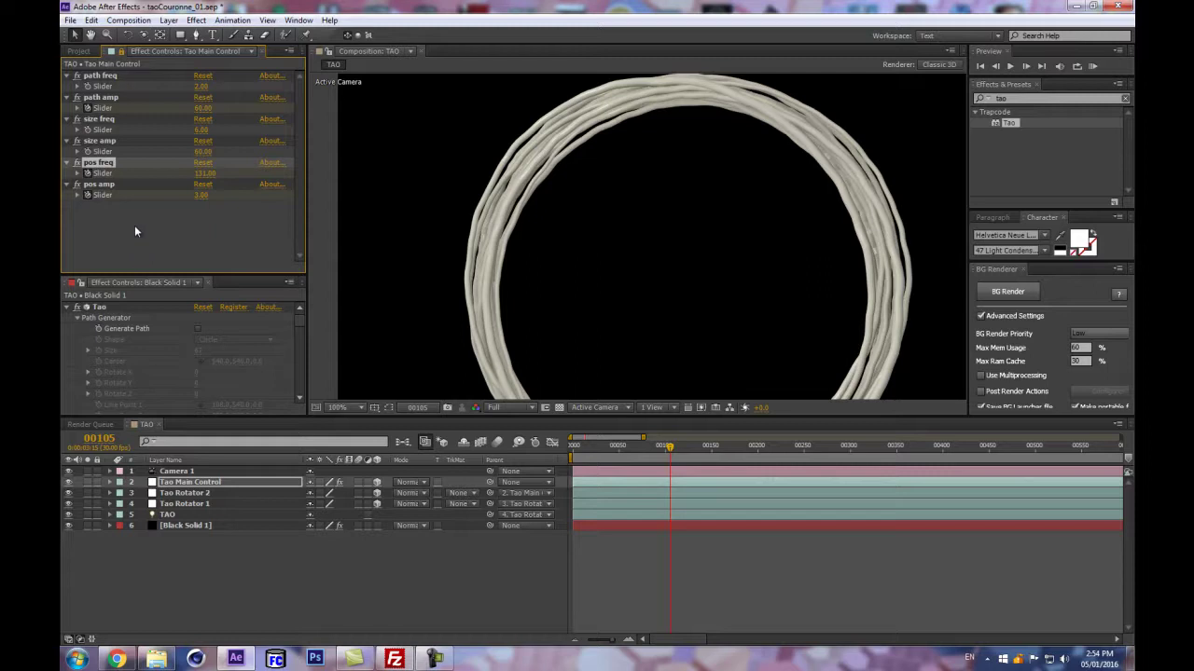
ctrl+click(116, 185)
key(ctrl+d)
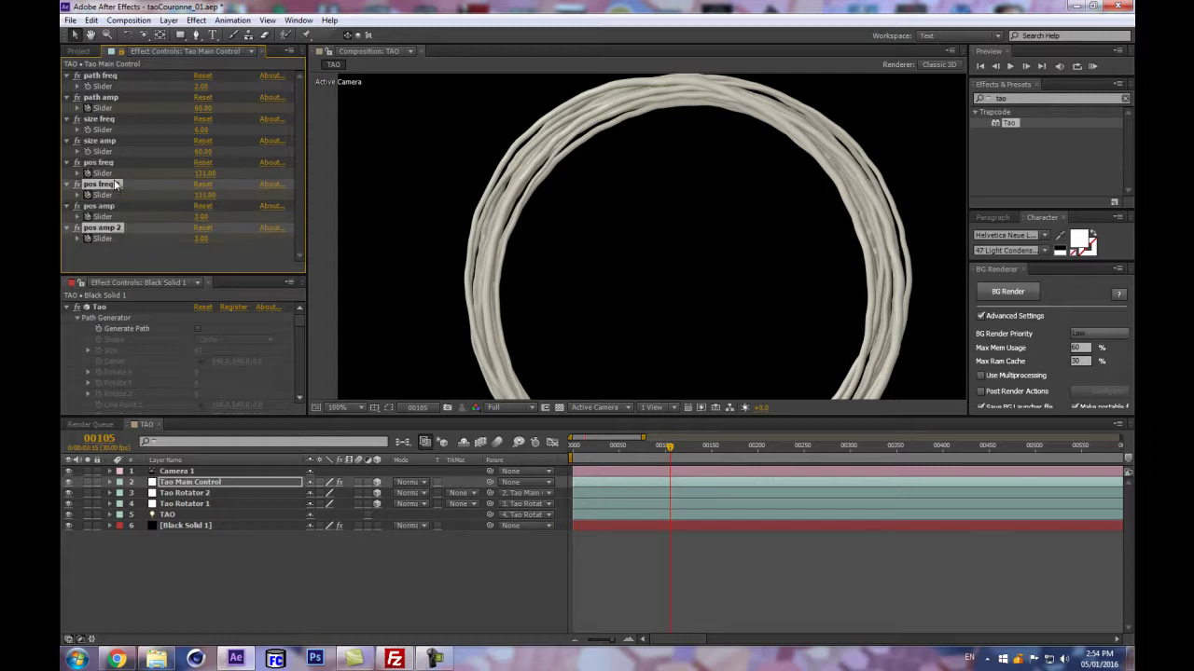
click(102, 185)
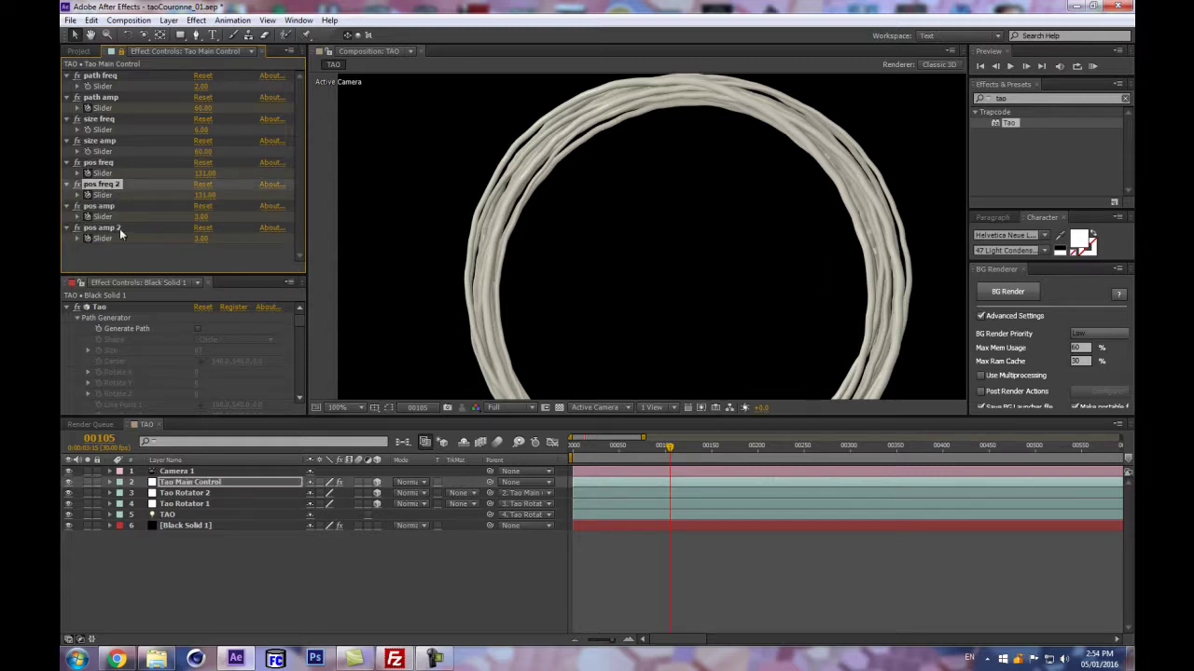
ctrl+click(119, 229)
drag(116, 186, 121, 266)
click(121, 266)
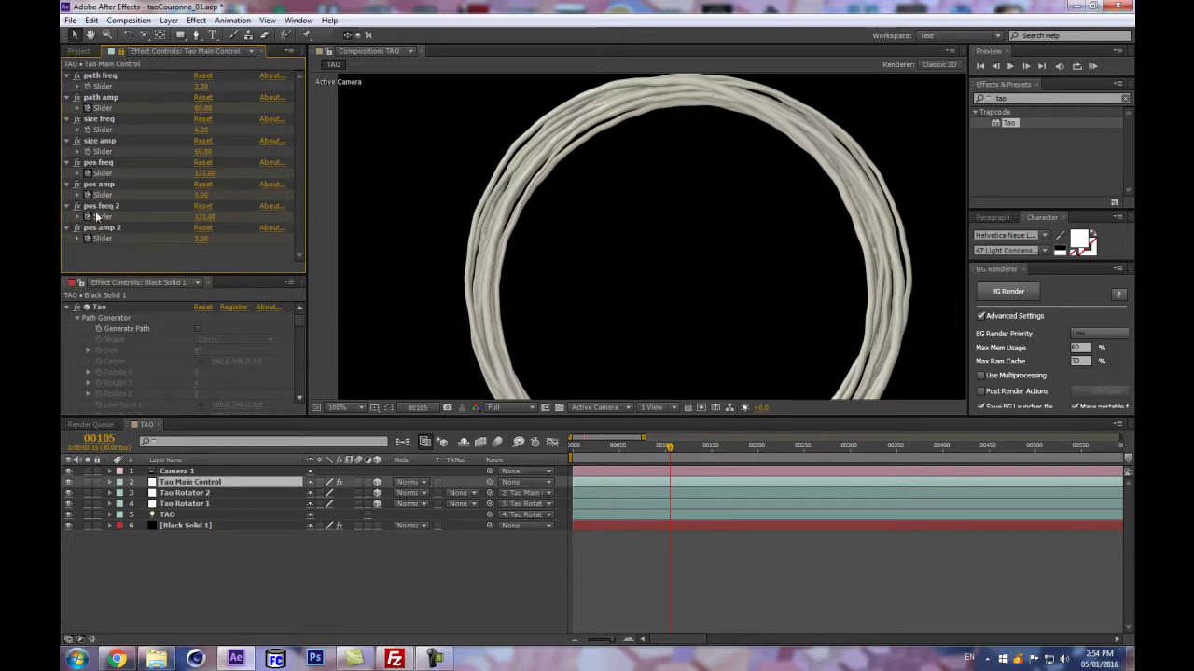
- Rename the duplicated frequency slider pos freq 2 as wig freq
click(97, 213)
key(Return)
text(wig)
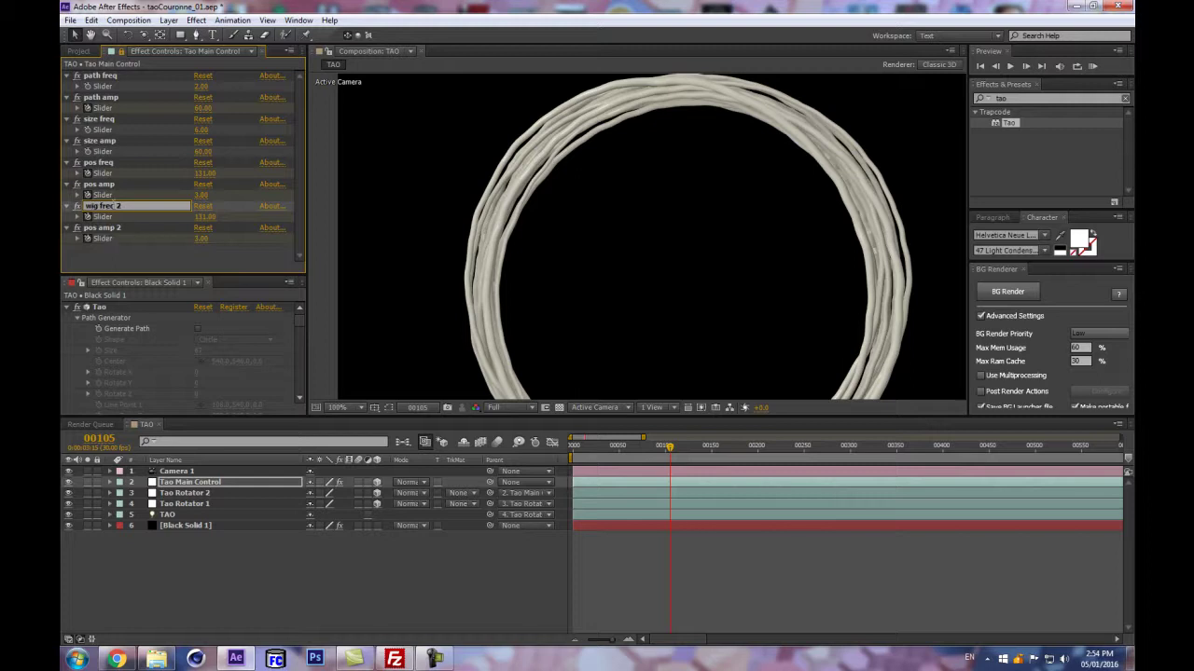
key(Delete)
key(Delete)
- Rename the duplicated amplitude slider pos amp 2 as wig amp
click(88, 231)
key(Return)
key(Home)
key(Delete)
key(Delete)
text(wig)
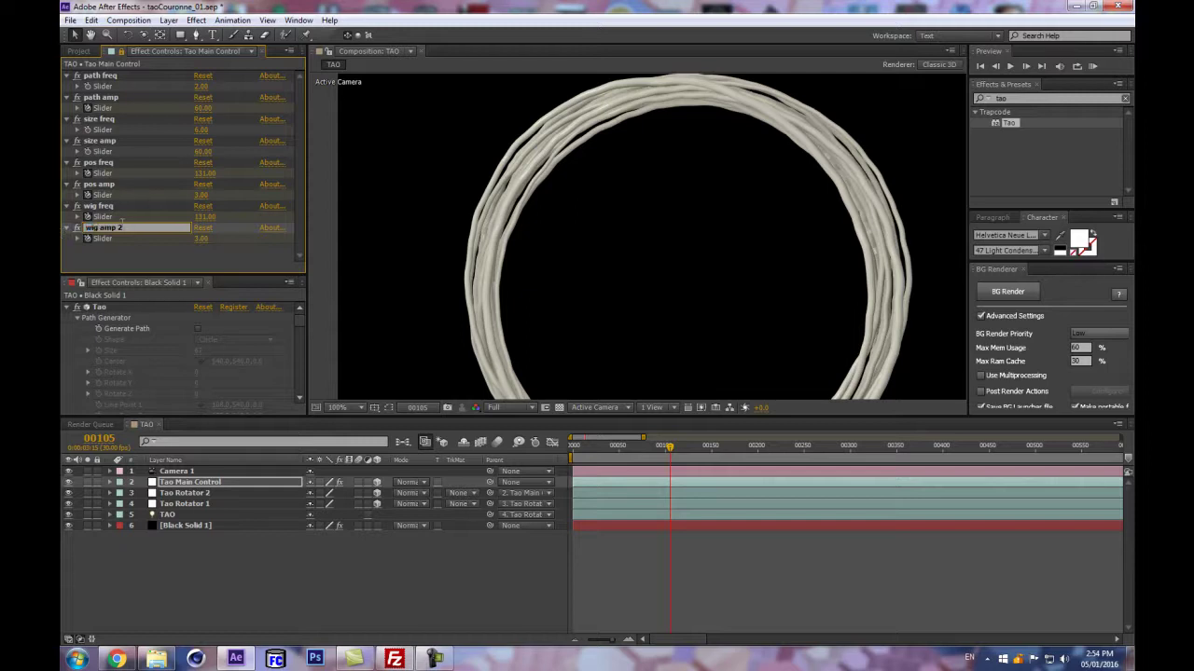
key(BackSpace)
key(BackSpace)
key(Return)
- At frame 105, set the wig amp slider to 131 and the wig freq slider to 2
click(205, 239)
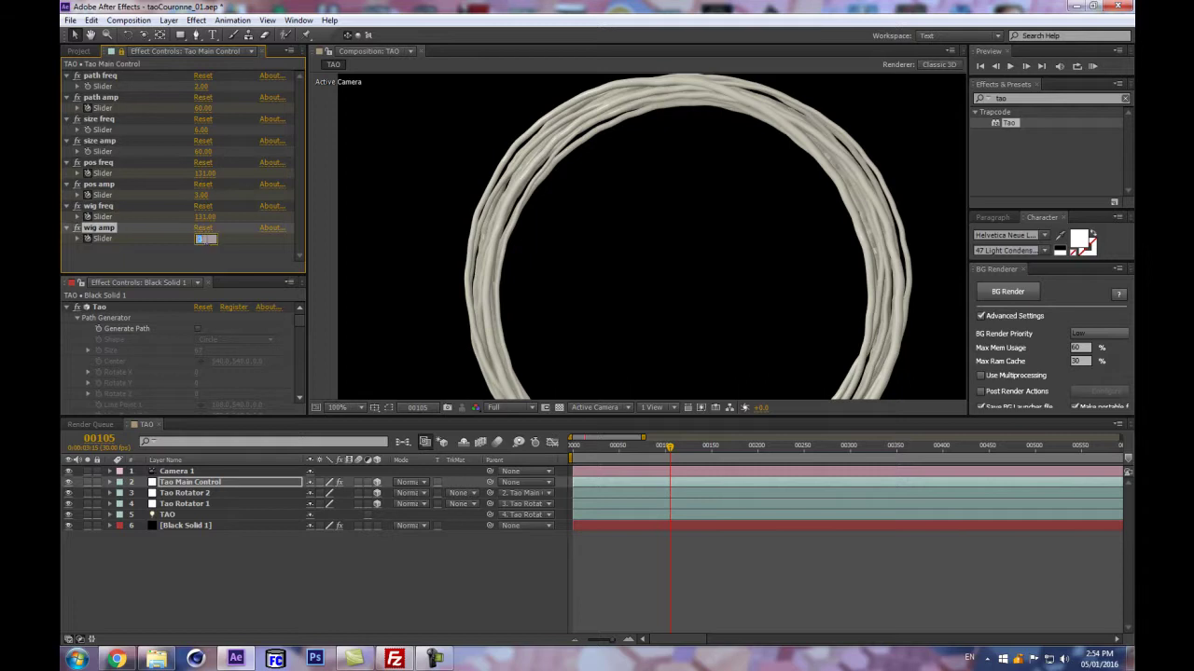
text(150)
key(Return)
click(212, 218)
text(2)
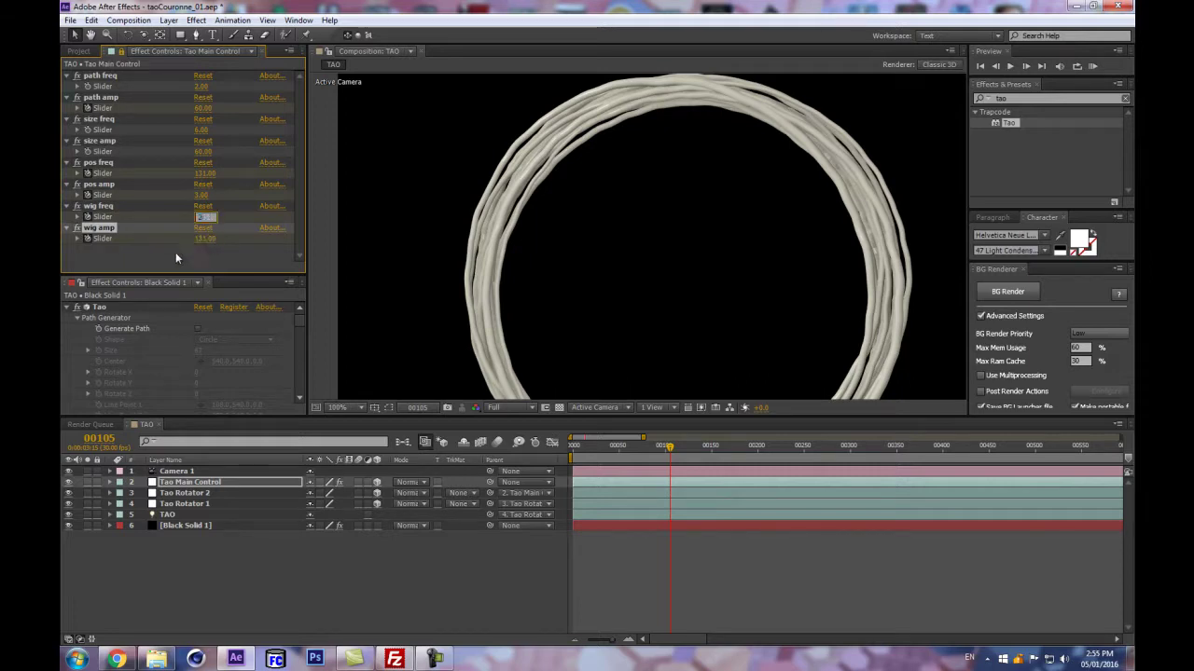
click(176, 254)
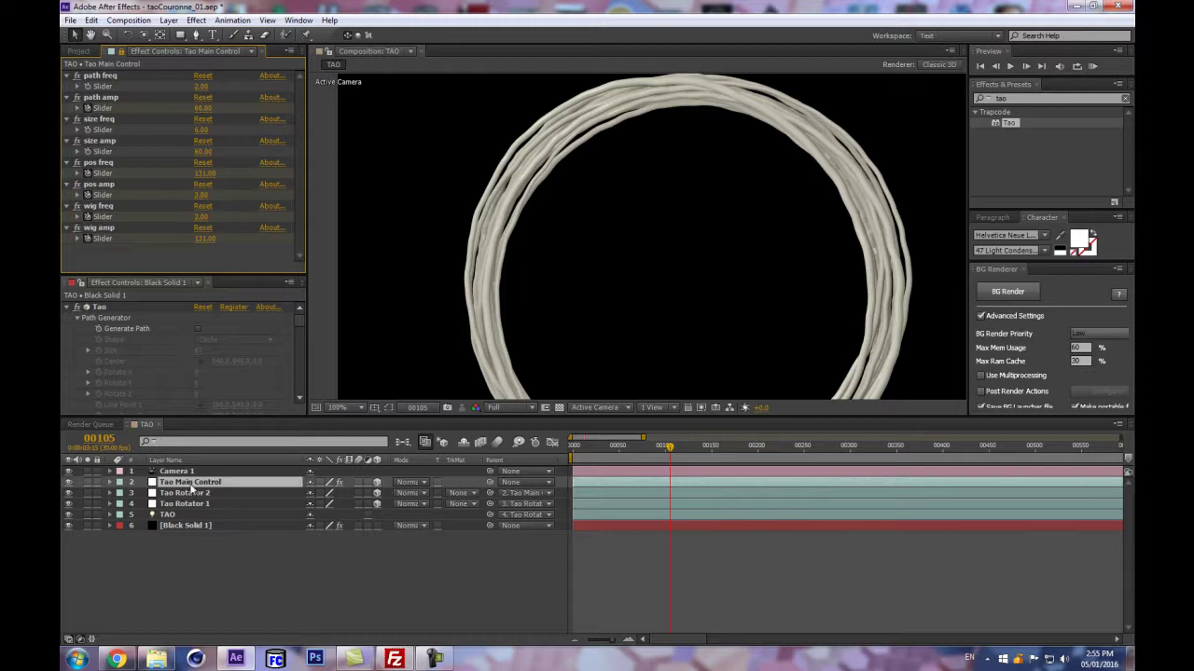
- Show the keyframed properties of Tao Main Control and set the wig amp slider to 56 at frame 15
click(205, 239)
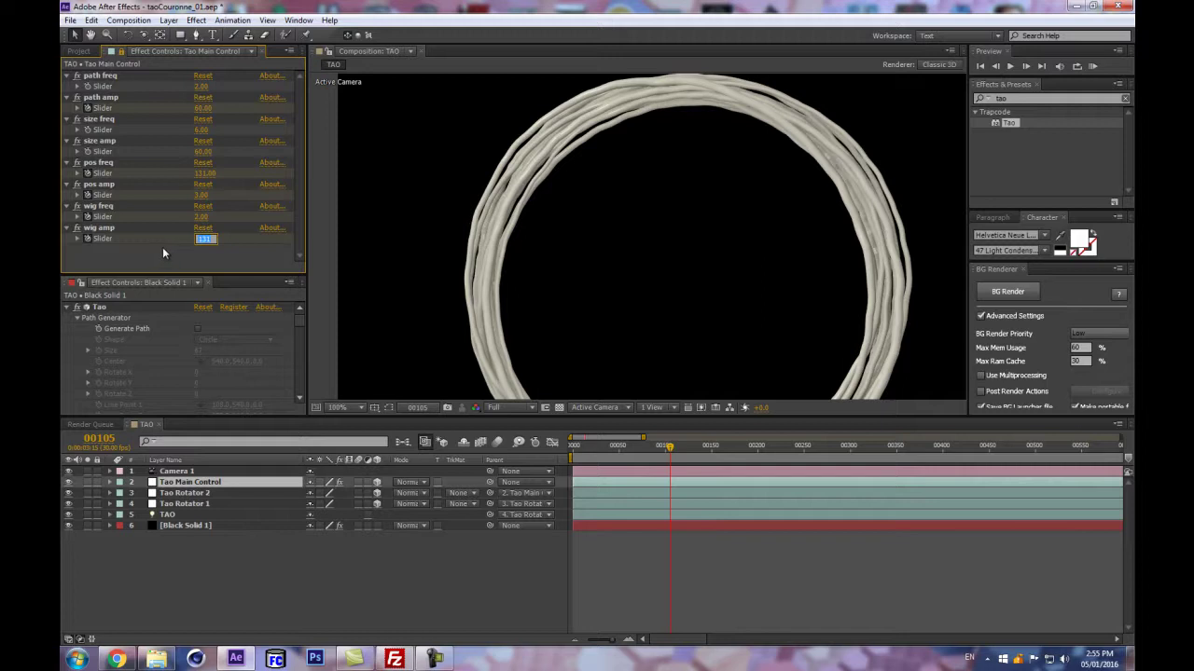
text(55)
key(Return)
key(u)
drag(617, 446, 586, 446)
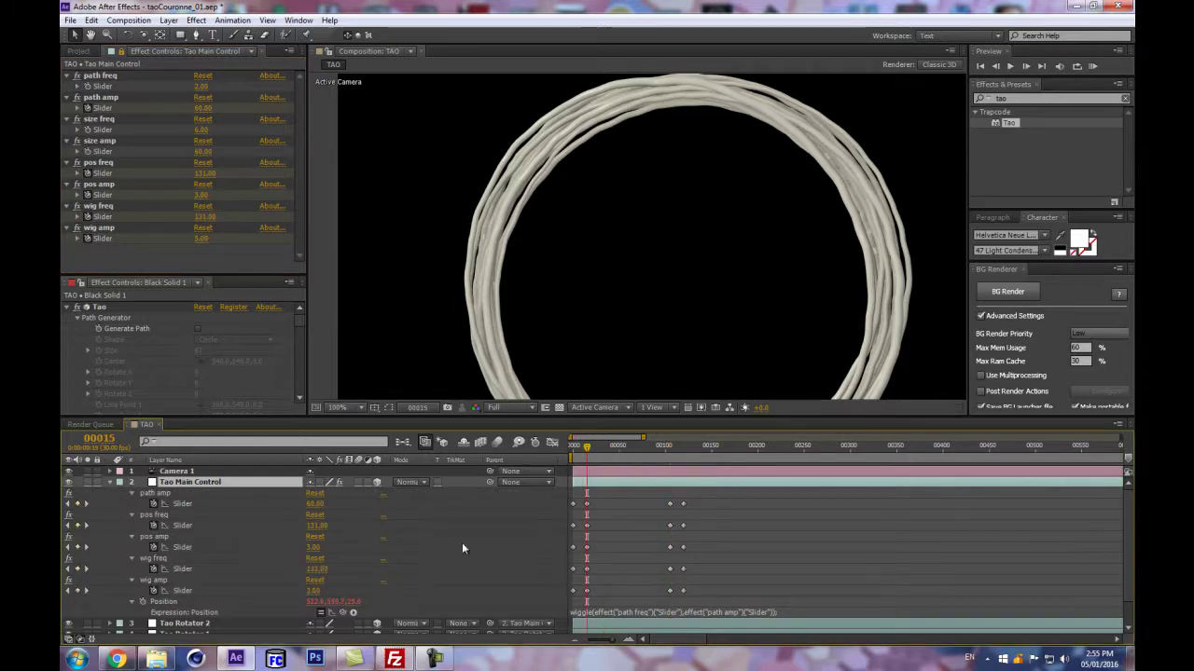
click(317, 592)
text(55)
key(Return)
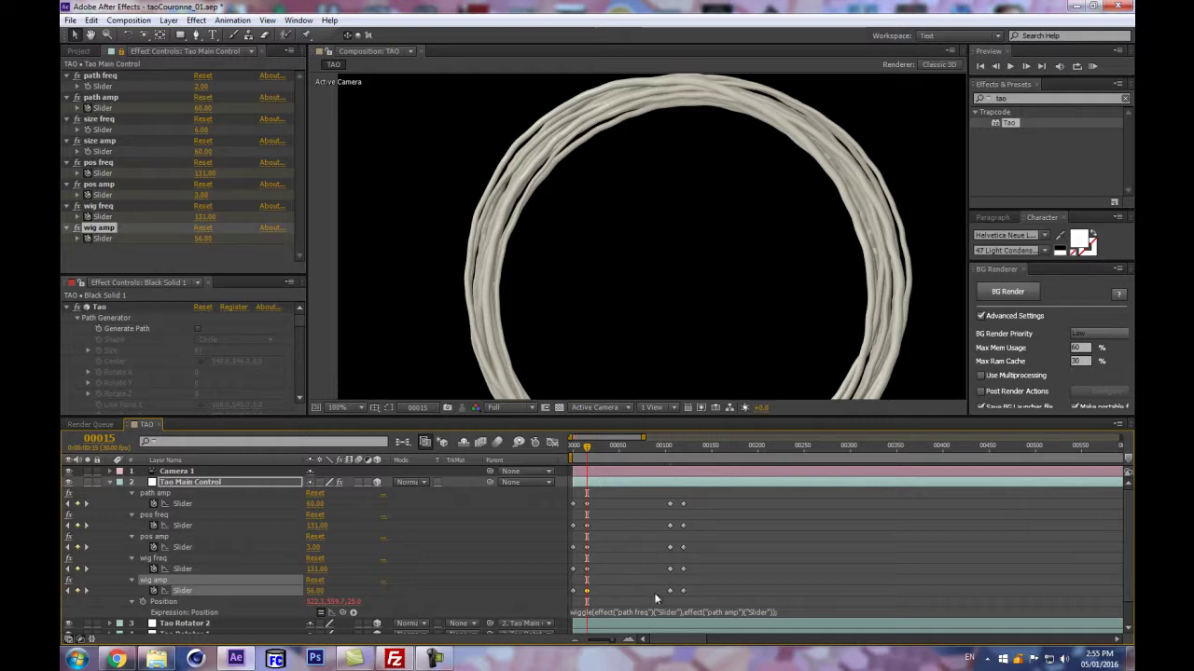
- Add a wiggle expression to the wig freq slider, linked to the wig freq slider for frequency and the wig amp slider for amplitude
alt+click(154, 569)
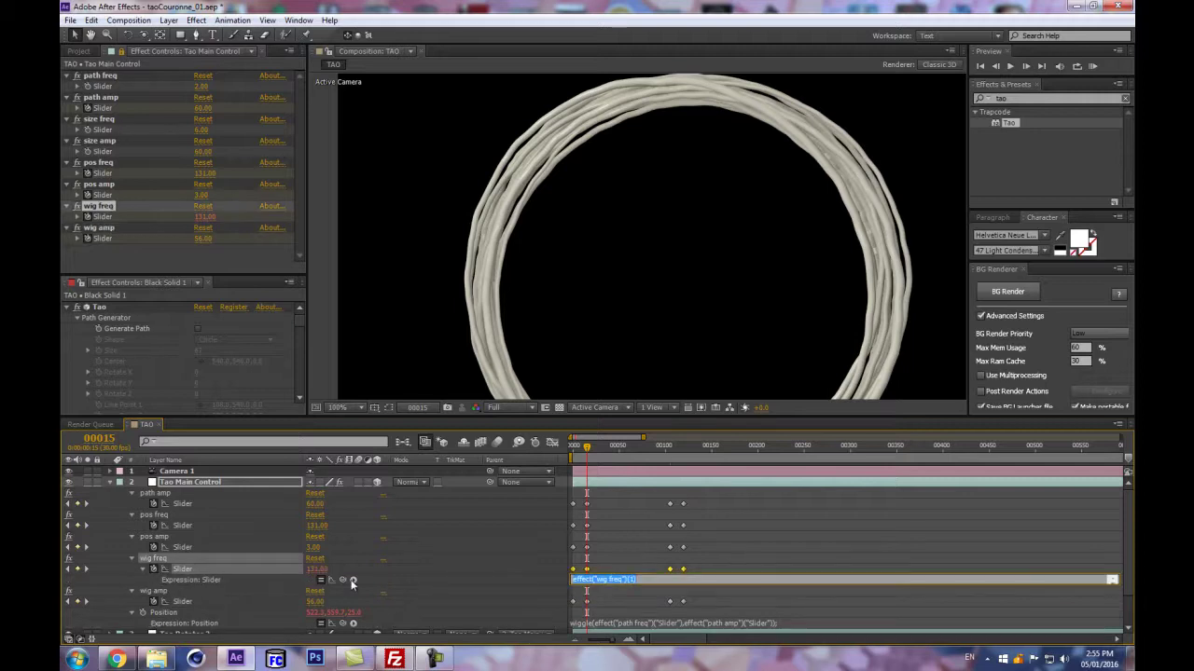
text(wiggle()
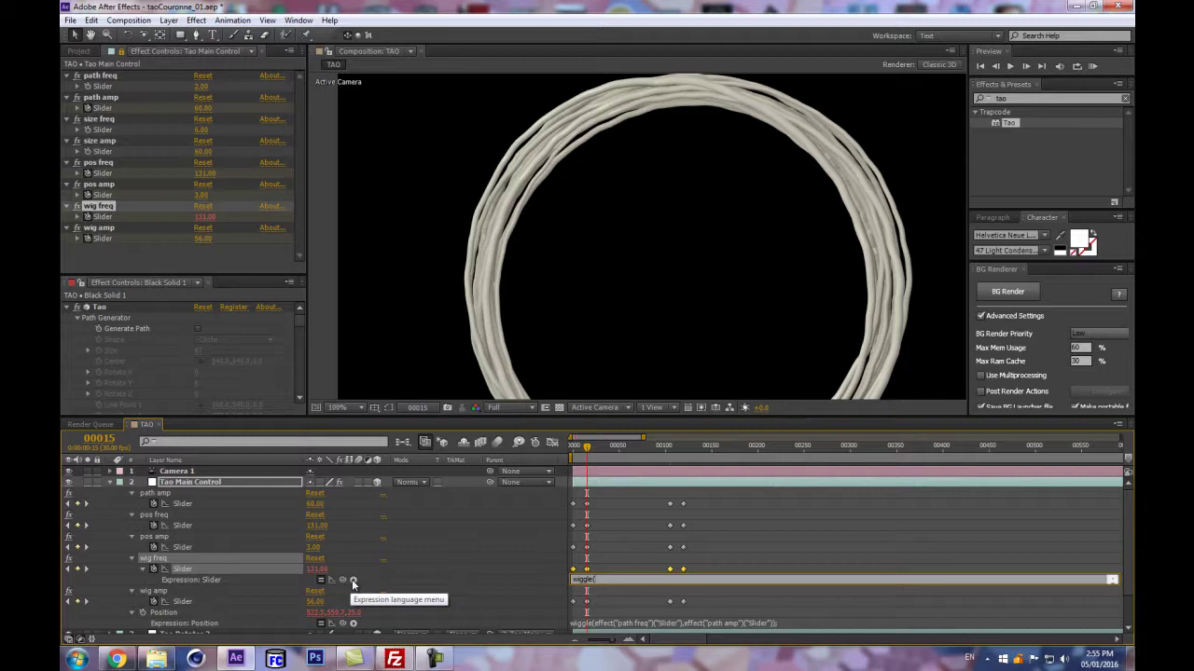
drag(343, 580, 123, 211)
text(,)
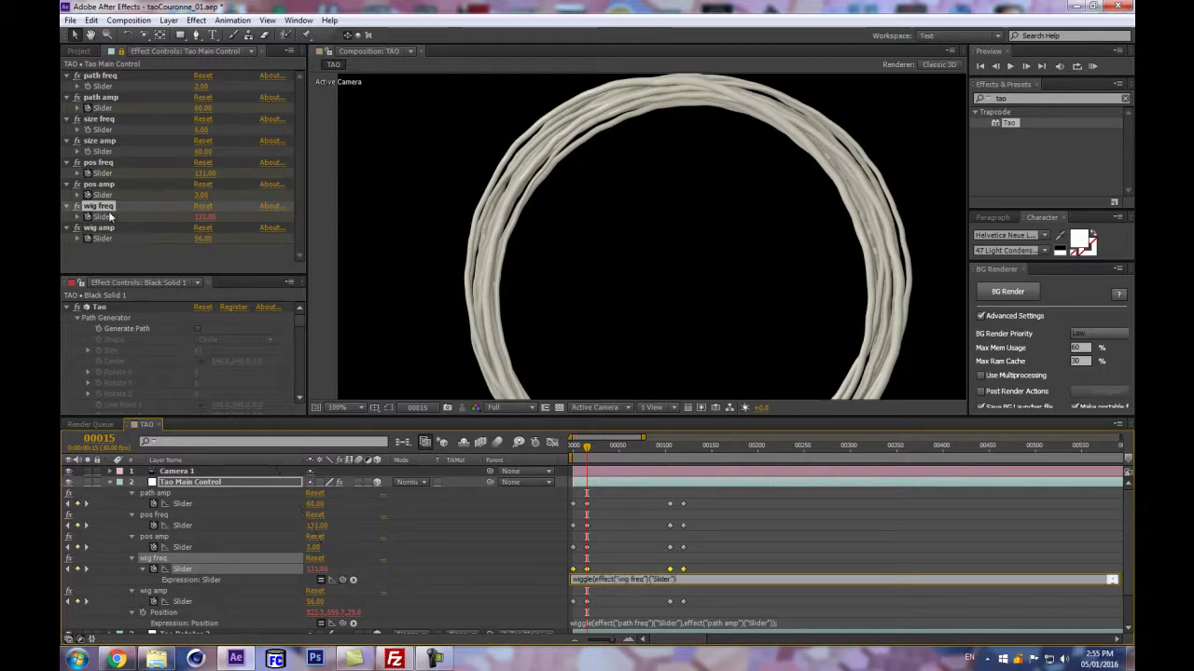
drag(342, 579, 129, 237)
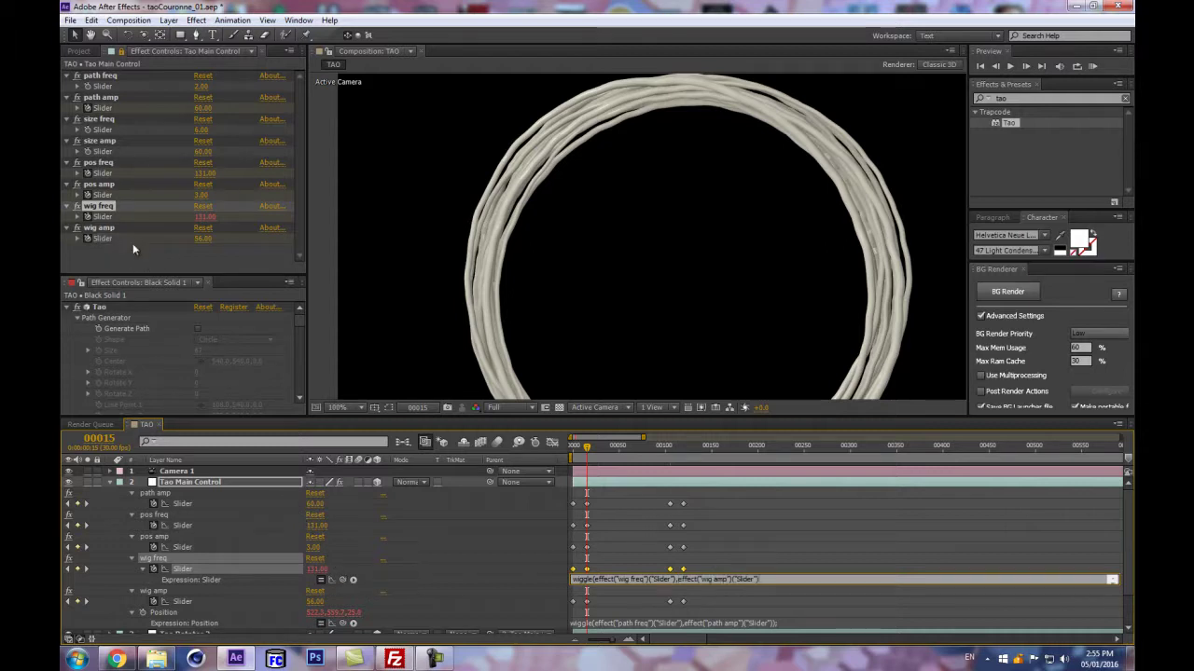
click(472, 548)
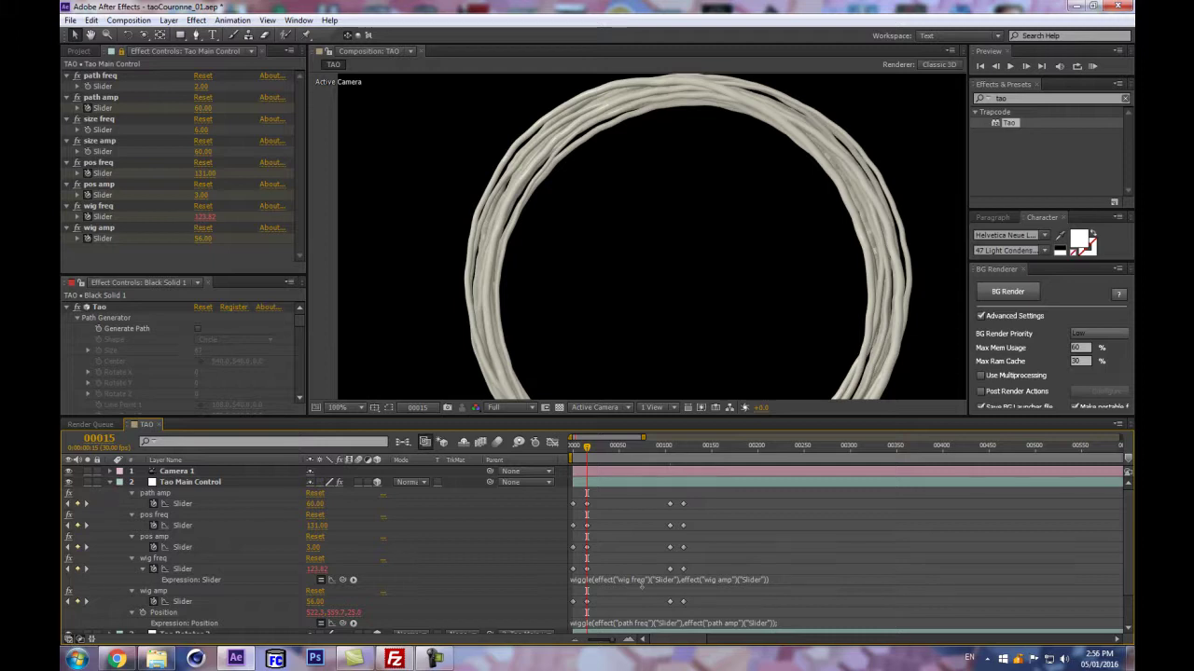
- Move the wiggle expression from the wig freq slider to the pos freq slider
click(642, 580)
key(ctrl+c)
key(BackSpace)
click(499, 552)
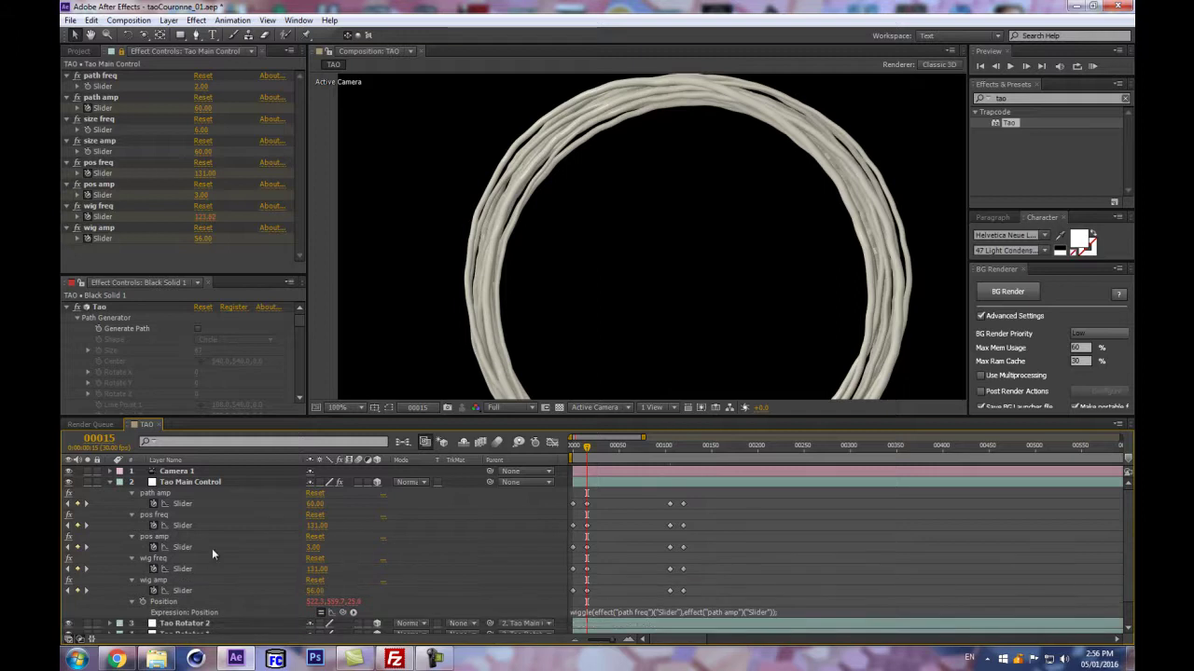
click(99, 163)
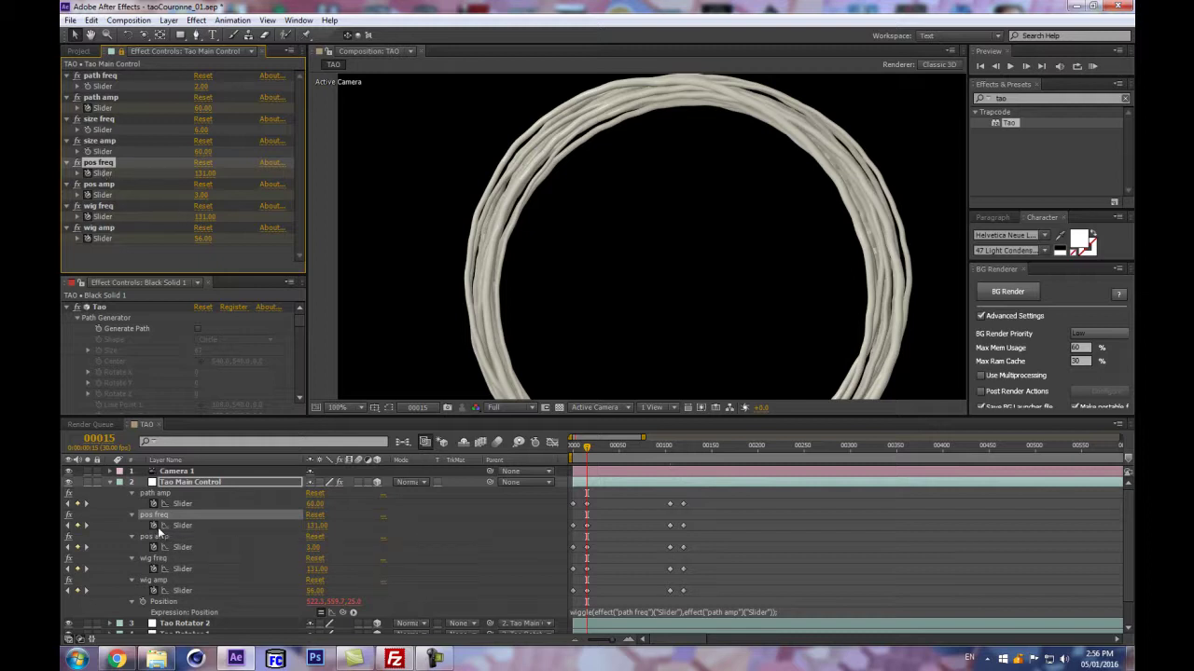
alt+click(153, 526)
key(ctrl+v)
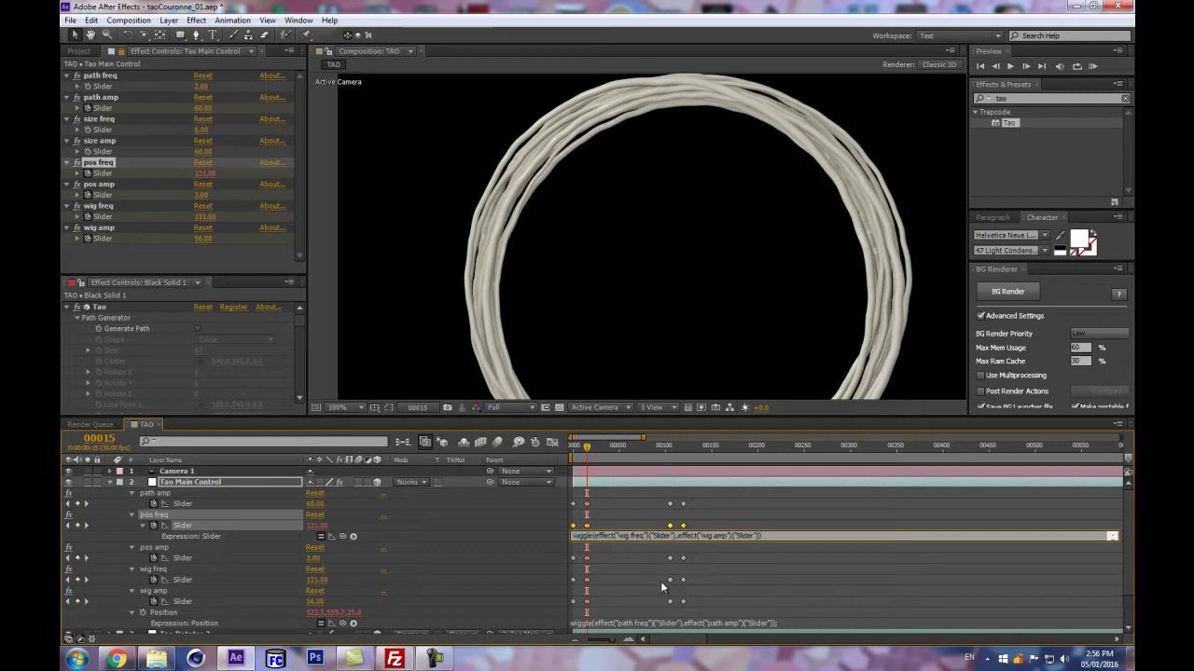
click(524, 542)
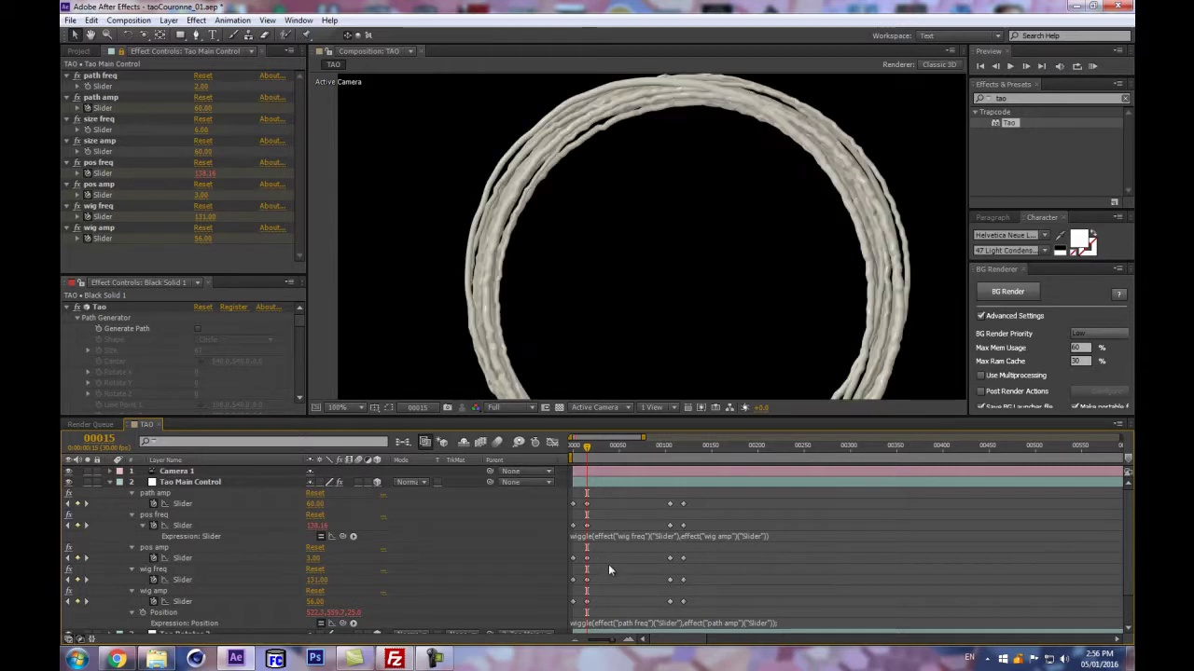
- Set the wig freq slider to 3 at frame 15
key(comma)
key(comma)
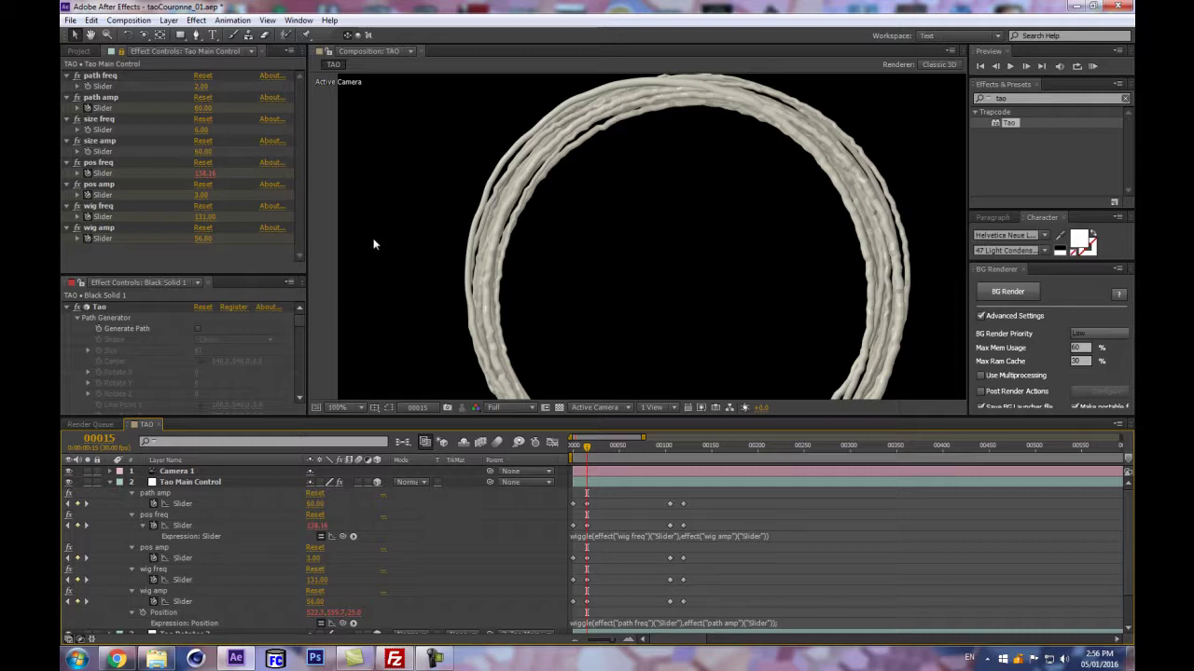
key(period)
key(period)
scroll(339, 532, down, 2)
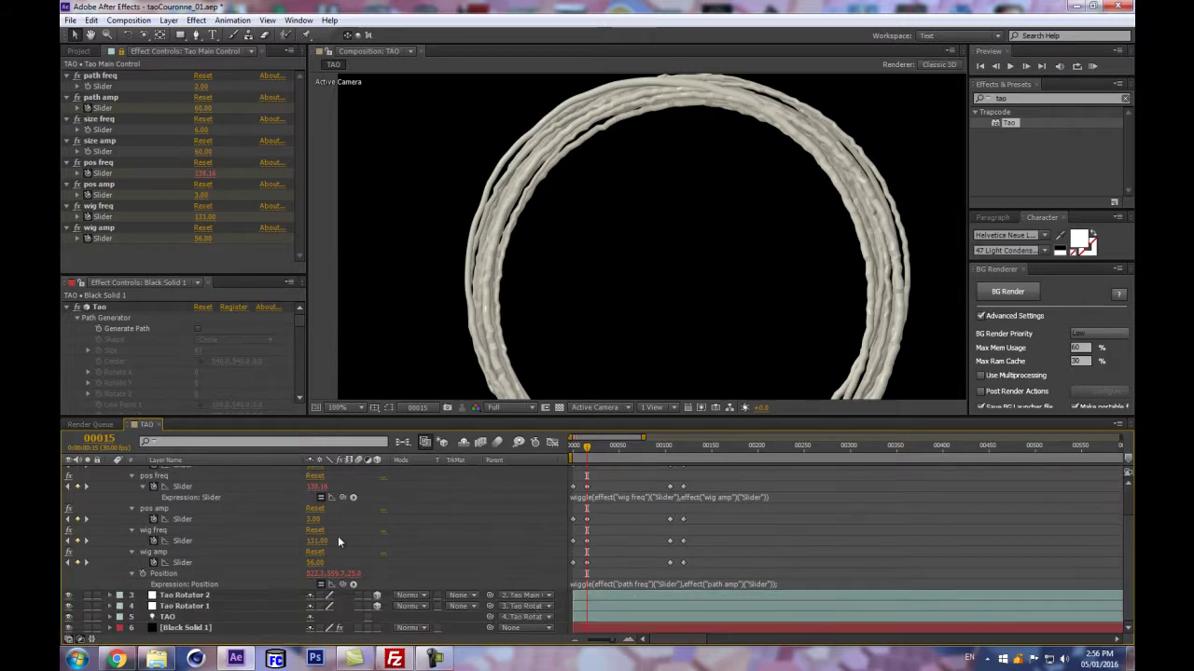
click(204, 216)
text(3)
key(Return)
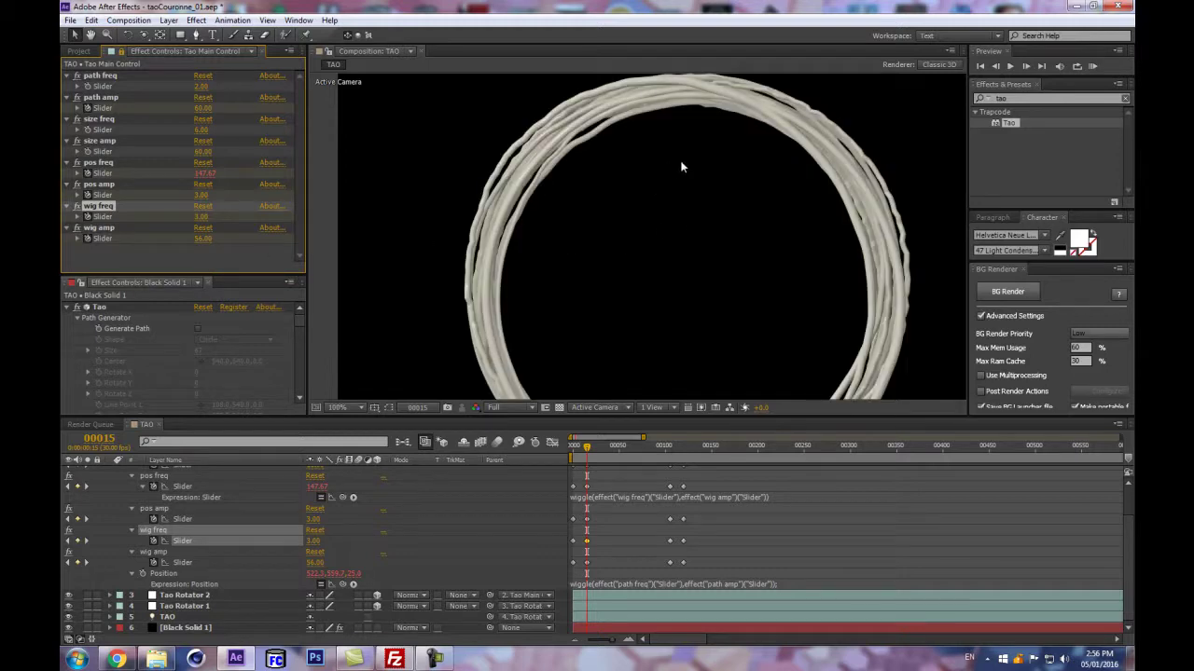
- Lower the pos freq slider by 50 at frame 15, and try a wig amp of 36 before undoing that trial
scroll(680, 168, down, 2)
scroll(677, 237, up, 2)
drag(193, 172, 186, 178)
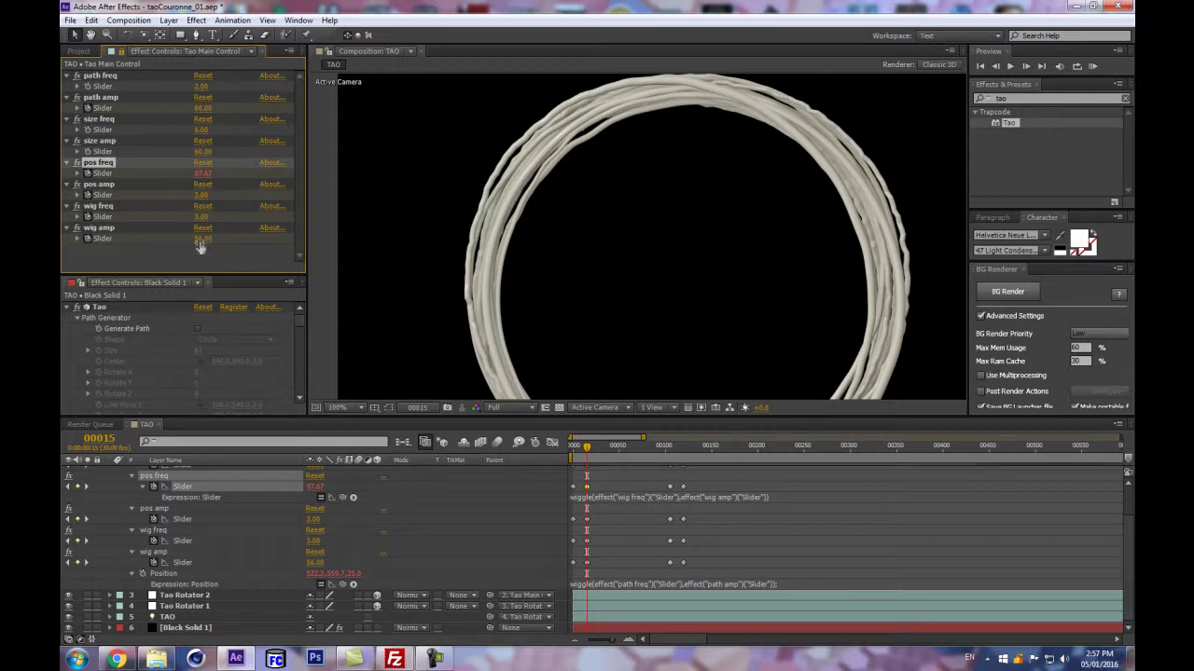
mouse_move(198, 245)
mouse_down()
mouse_move(187, 244)
mouse_move(196, 226)
mouse_up()
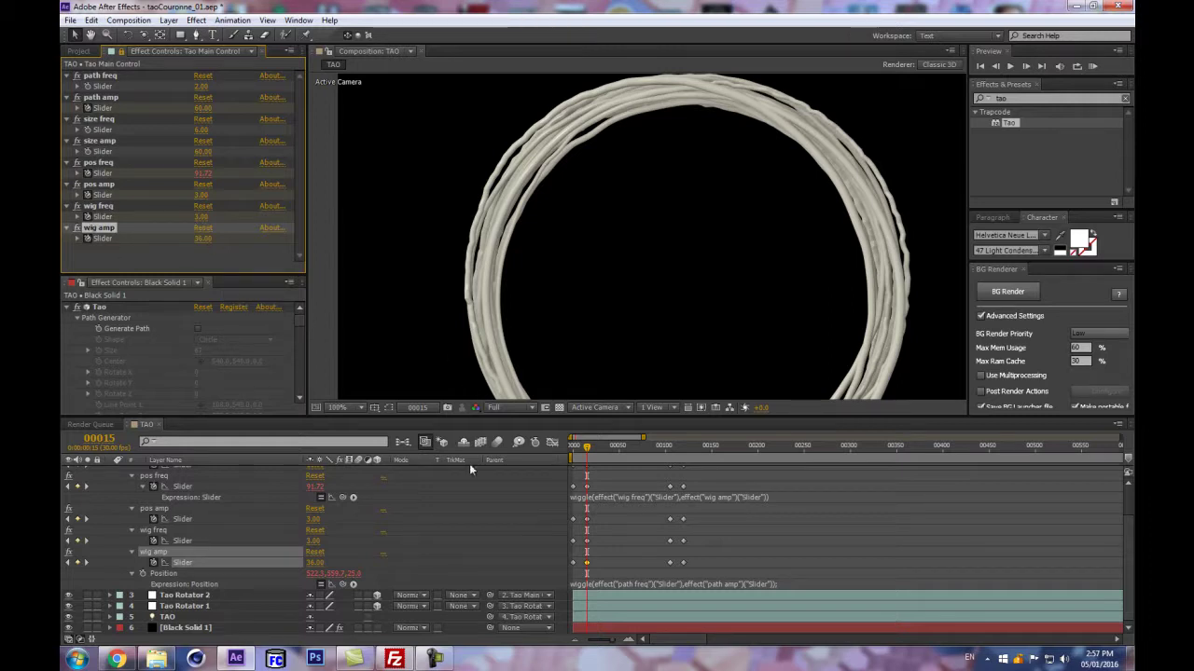
key(ctrl+z)
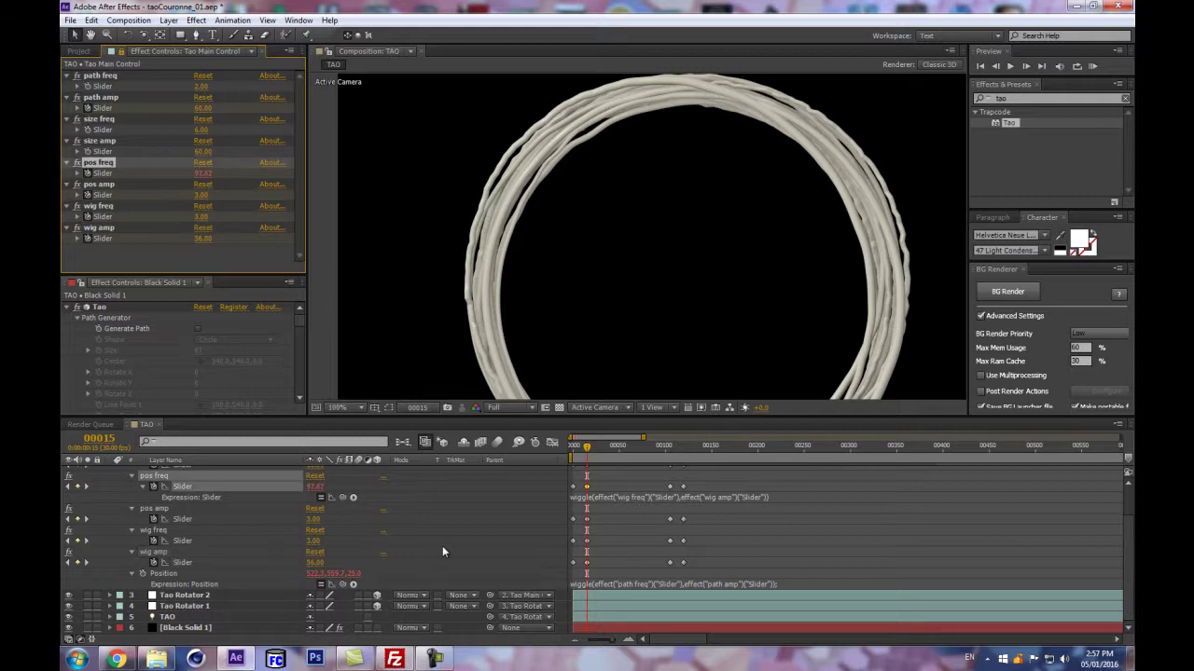
- Compare the pos freq slider at frame 0 with its expression off and on, and return to frame 15
drag(618, 421, 569, 299)
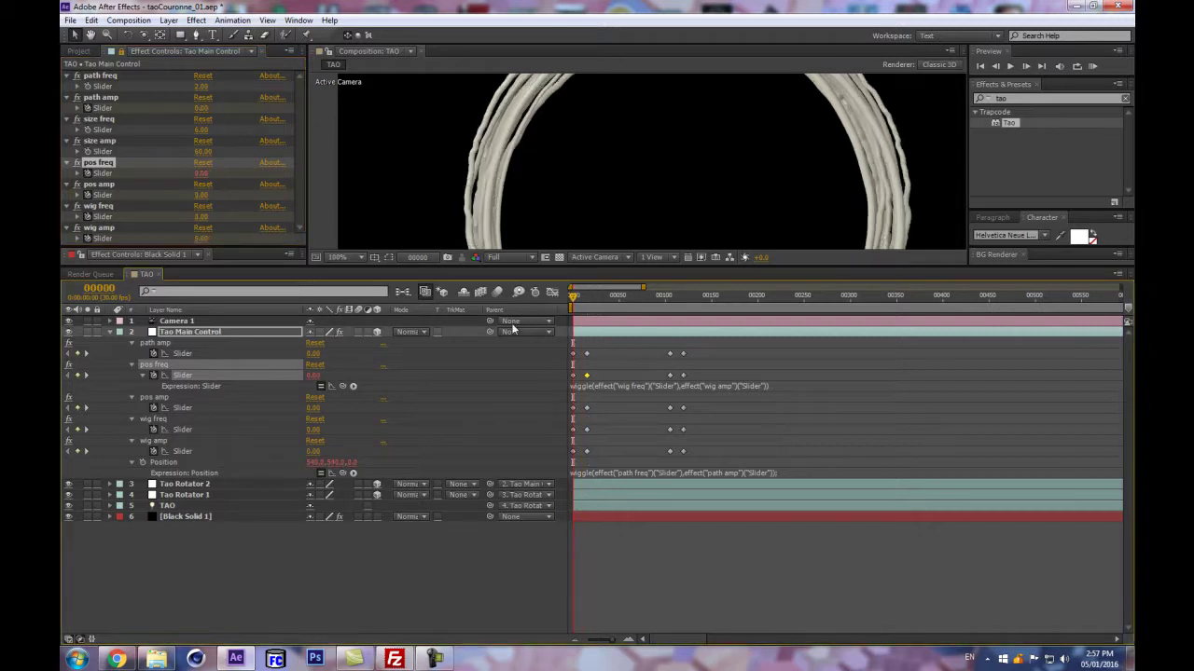
drag(638, 268, 638, 355)
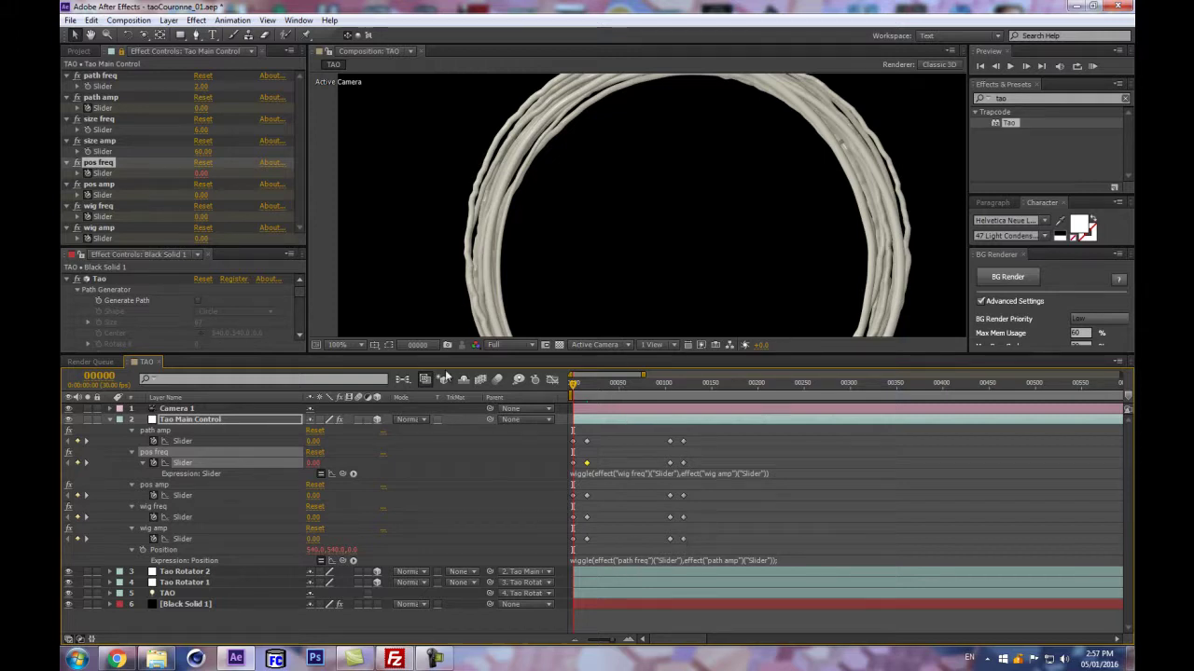
click(320, 474)
click(320, 475)
click(320, 475)
click(596, 380)
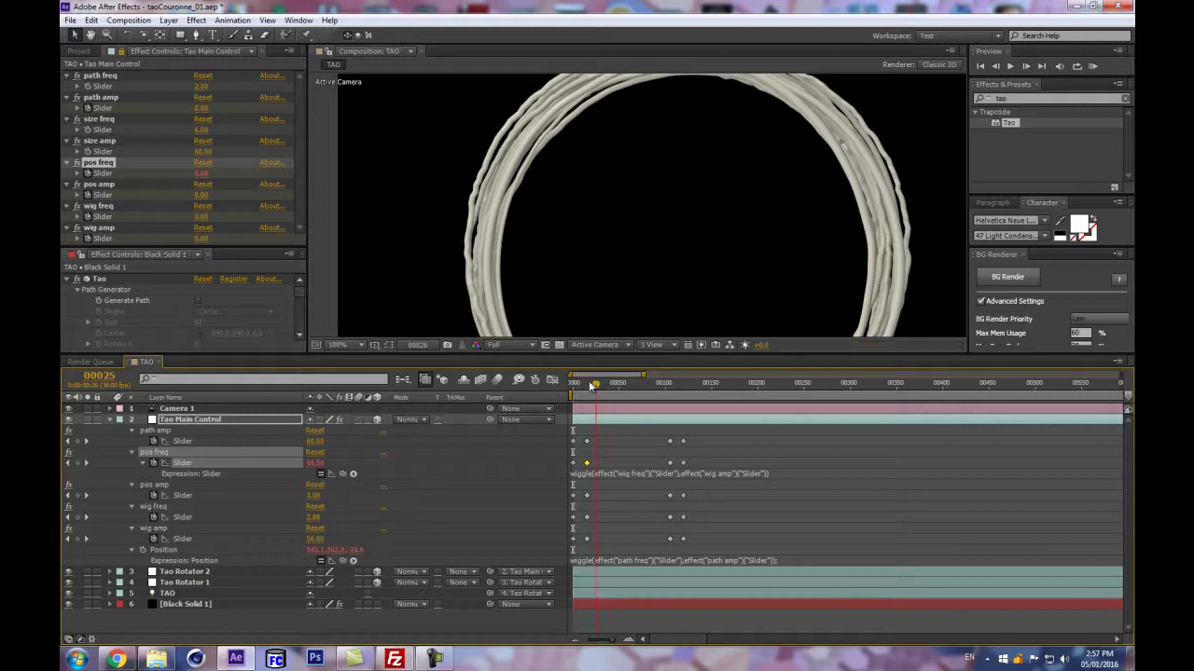
click(573, 384)
mouse_move(573, 385)
mouse_down()
mouse_move(602, 387)
mouse_move(587, 389)
mouse_up()
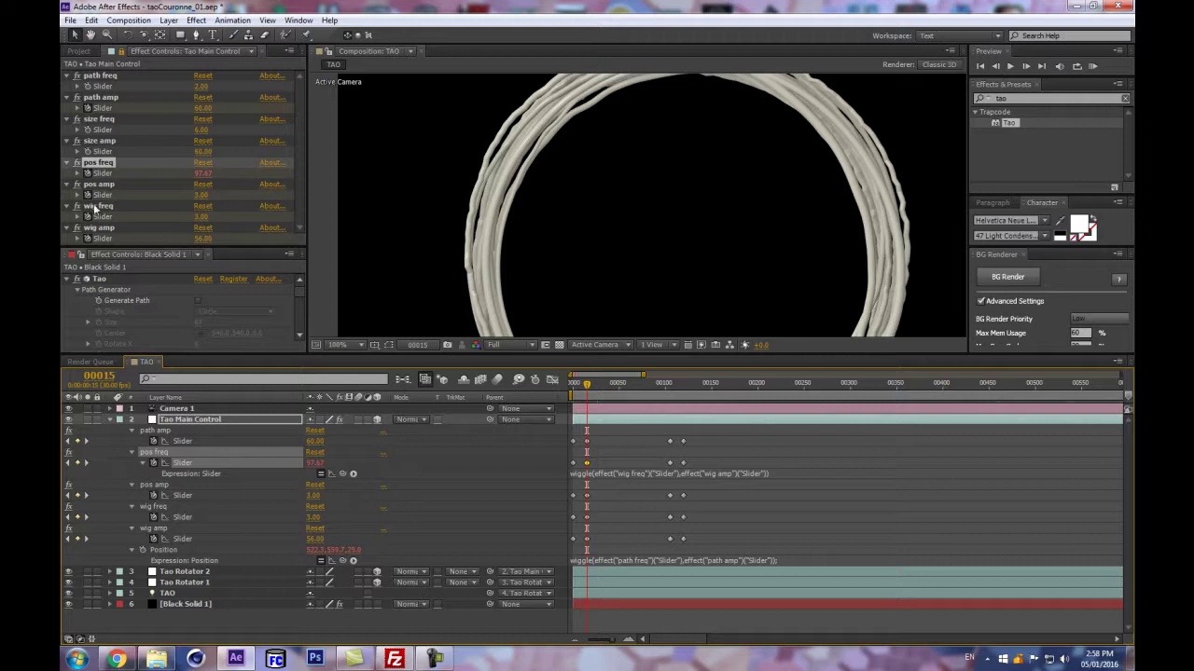
- Remove all keyframes from the pos freq and wig freq sliders of the Tao Main Control layer
click(153, 462)
click(514, 478)
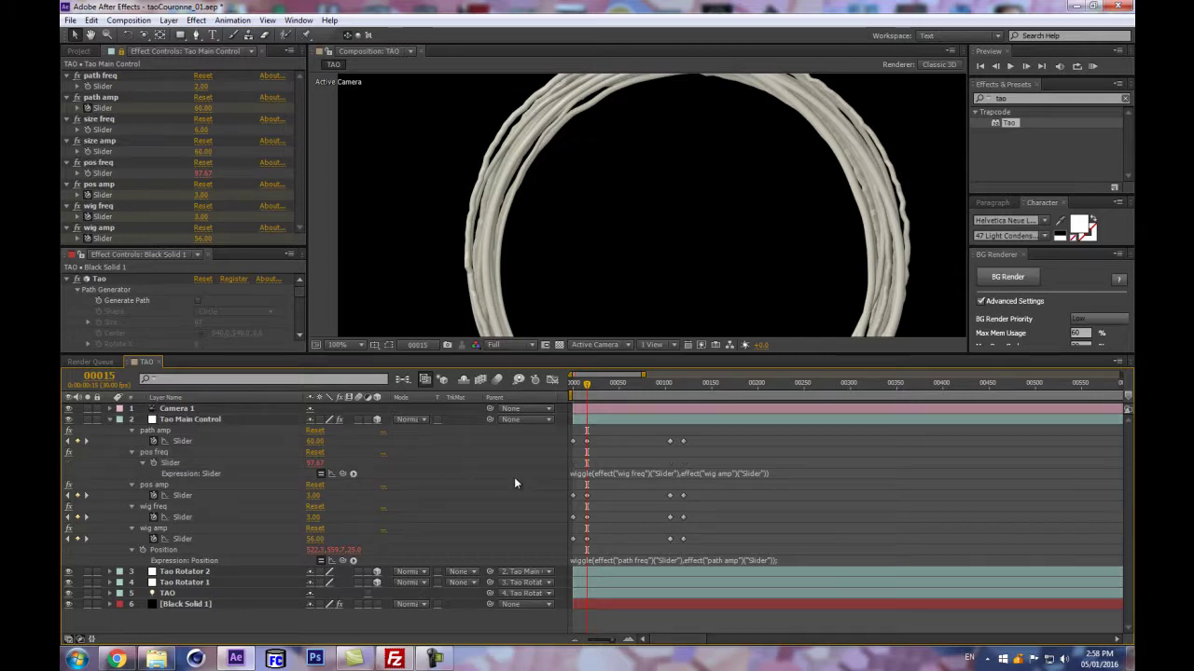
click(98, 206)
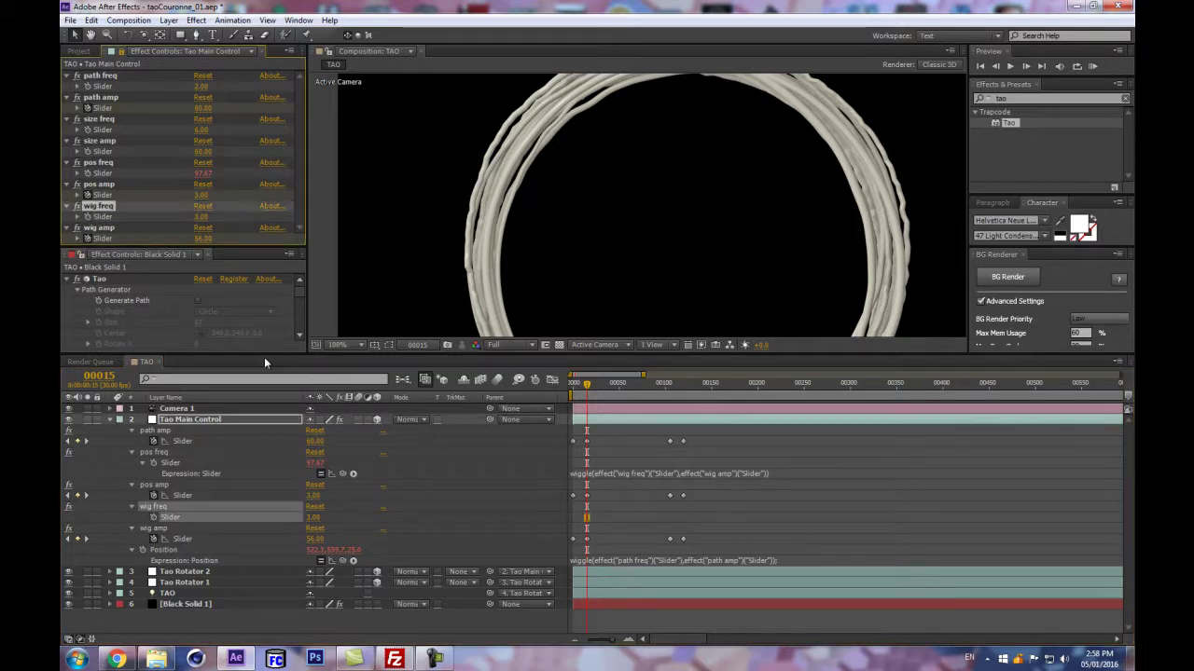
click(528, 481)
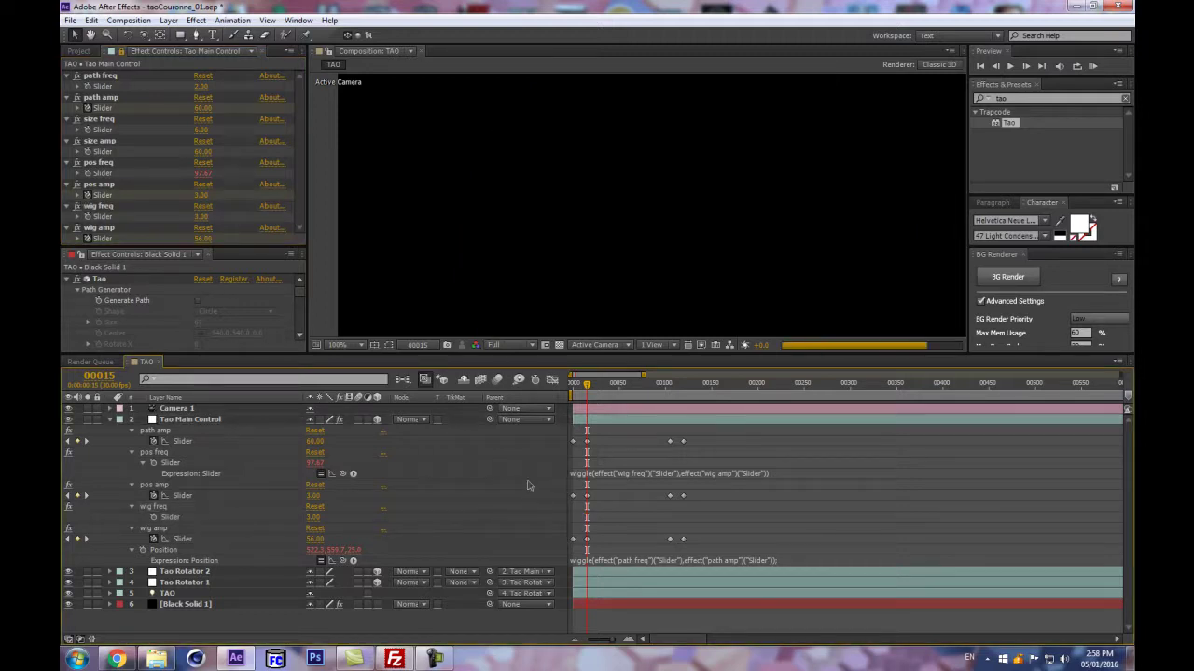
- Lower the pos freq slider by 13 at frame 15 and inspect the lower part of the rings up close
scroll(811, 219, down, 2)
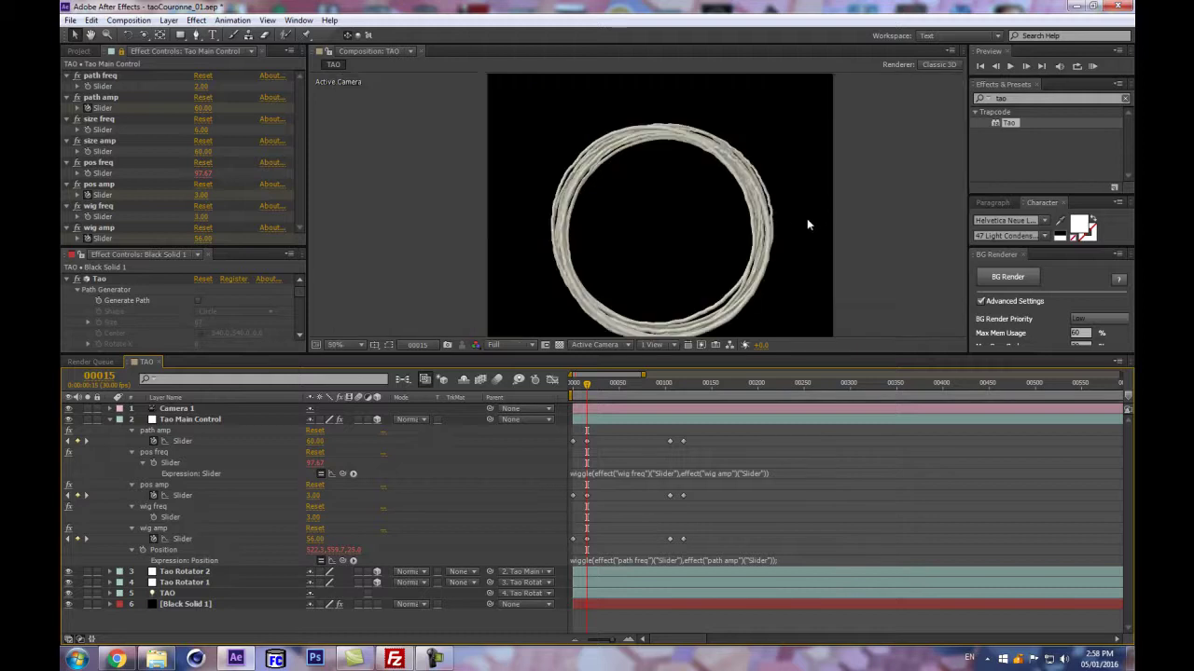
click(202, 176)
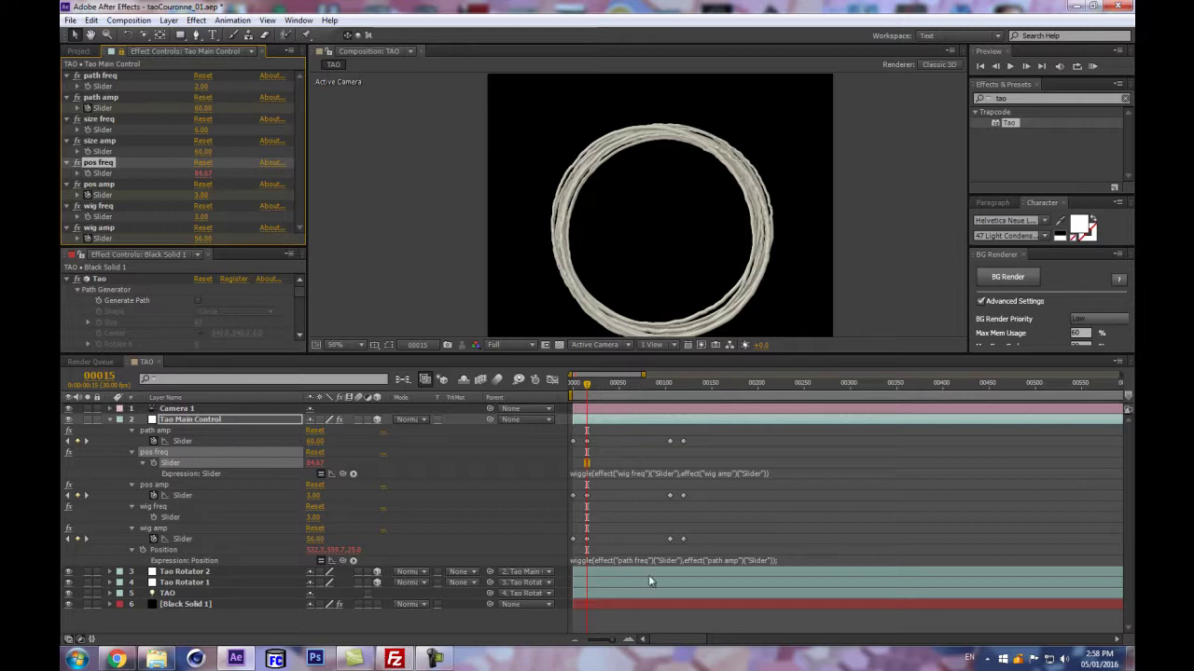
key(KP_0)
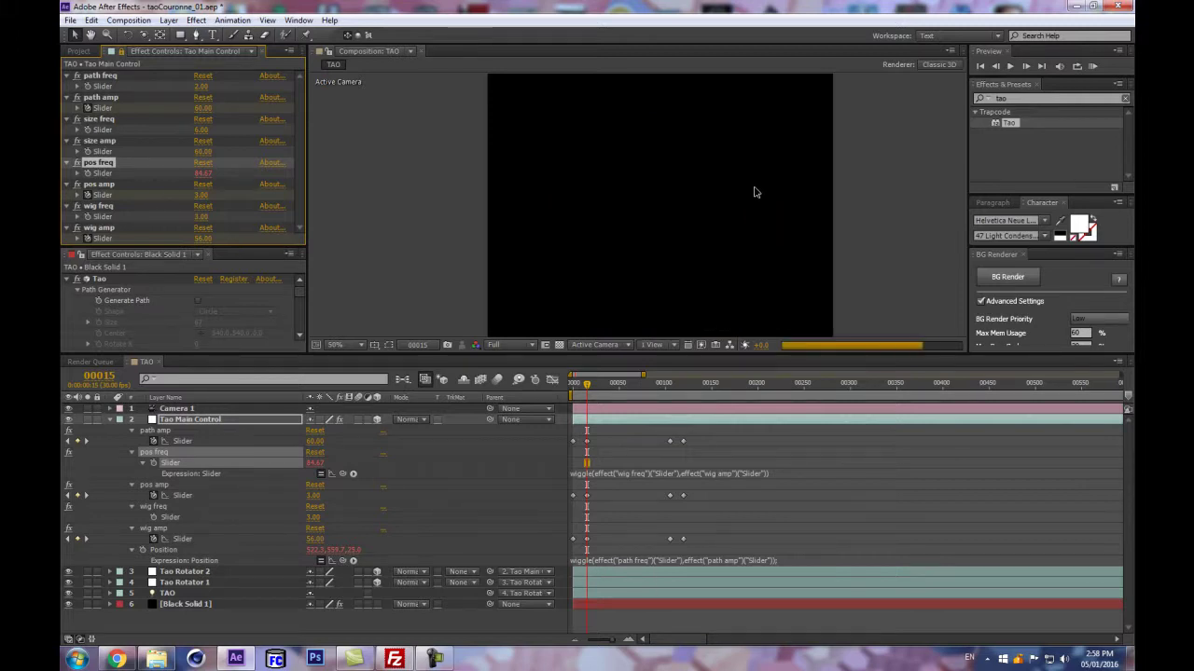
scroll(724, 214, up, 1)
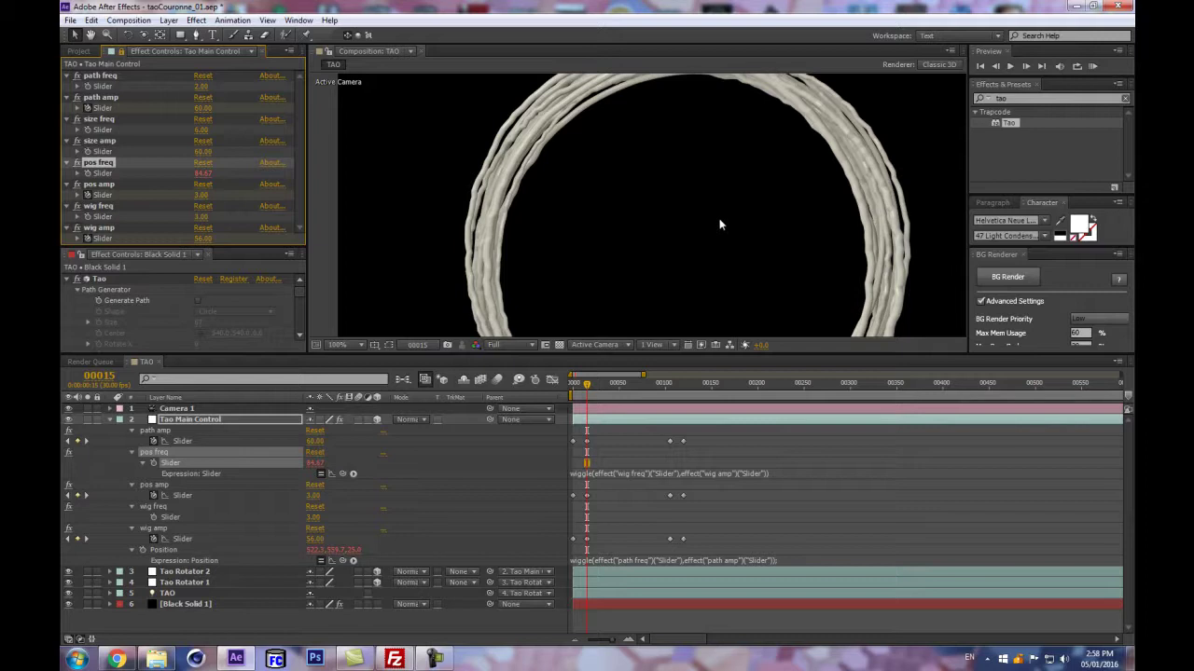
drag(559, 264, 567, 118)
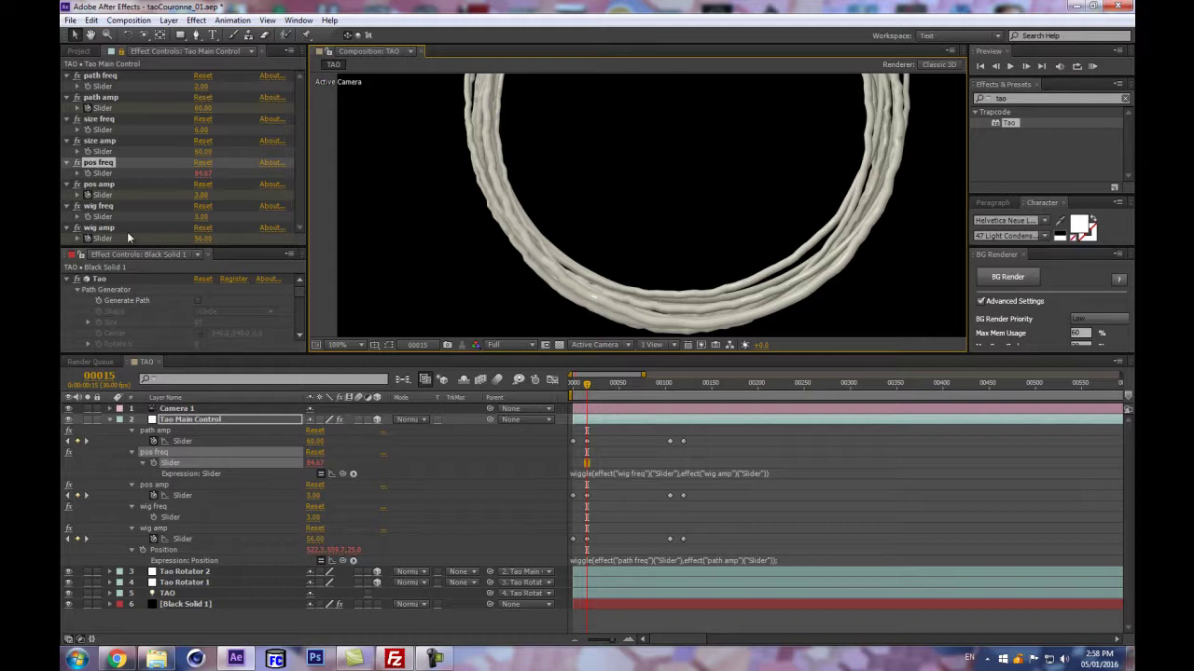
- Set the wig amp slider to 12 at frame 16
click(589, 384)
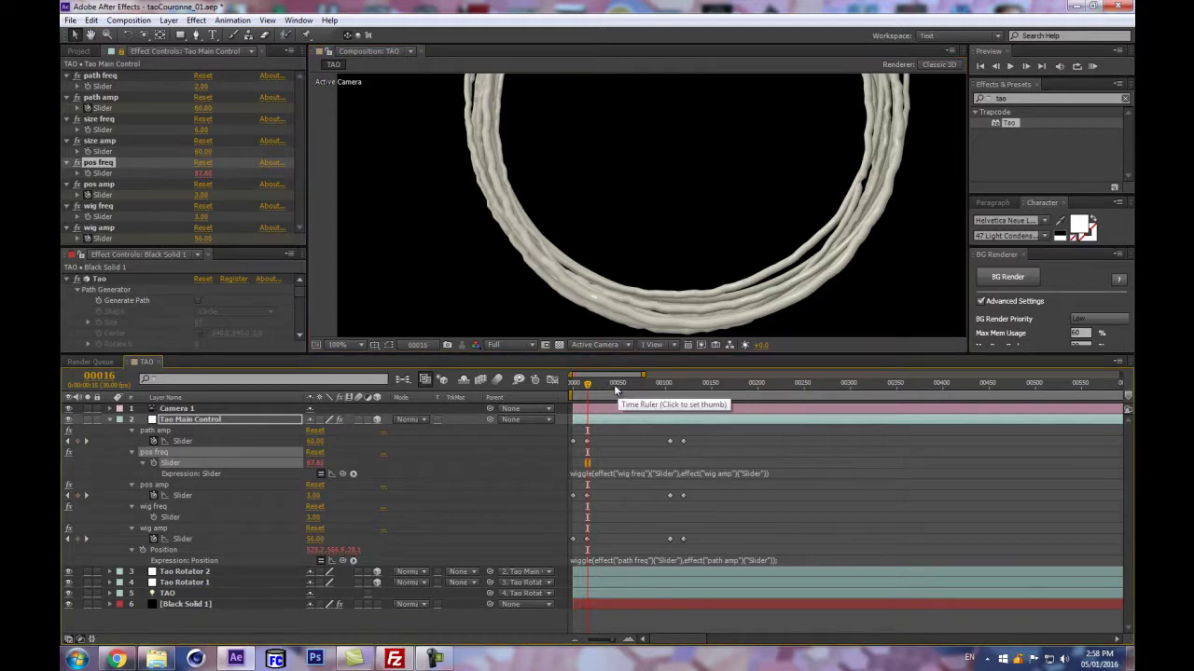
click(203, 238)
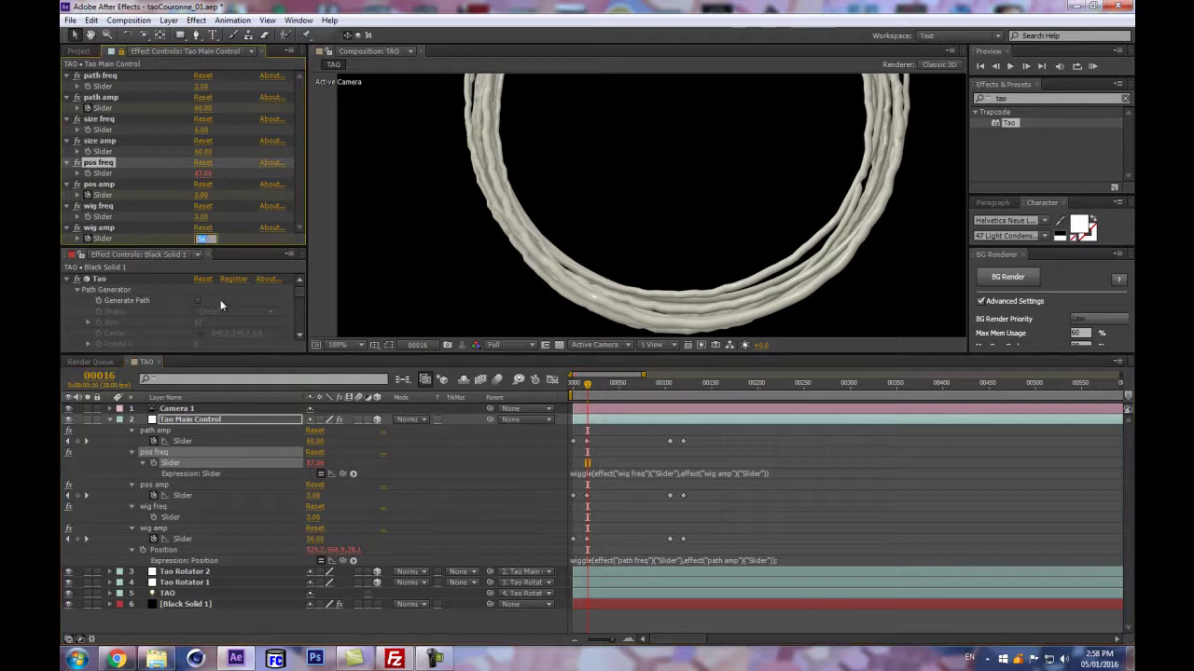
text(12)
key(Return)
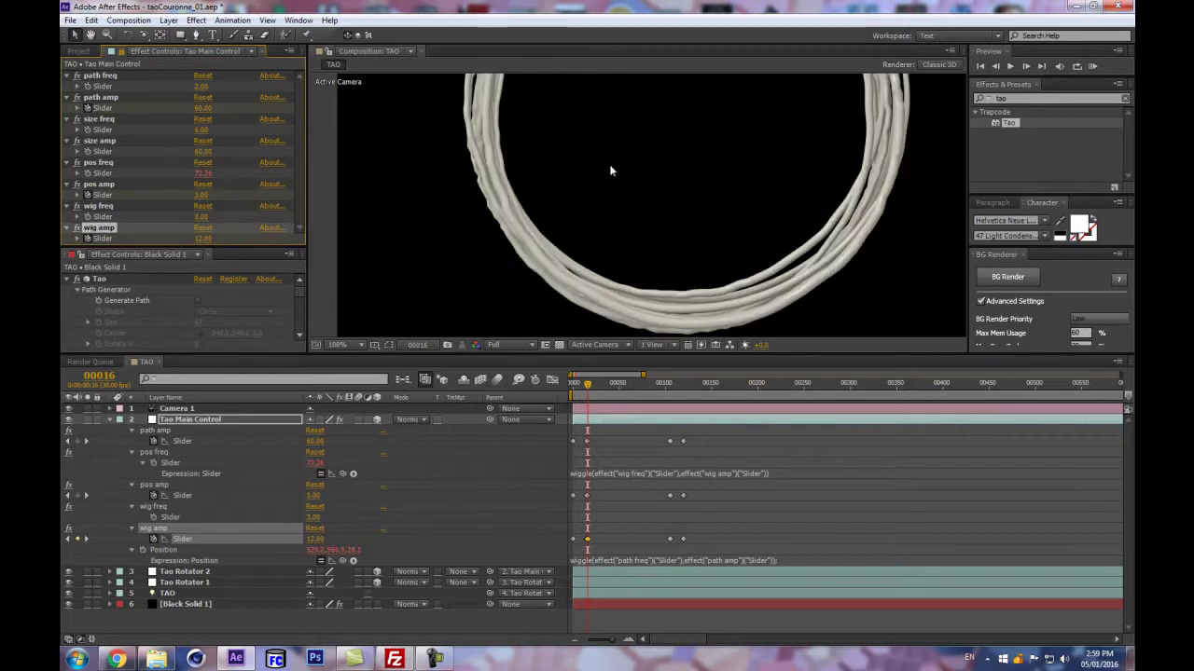
- Lower the pos freq slider in two stages, to about 33 and to about 14, checking the rings up close
scroll(610, 170, down, 2)
drag(206, 173, 181, 183)
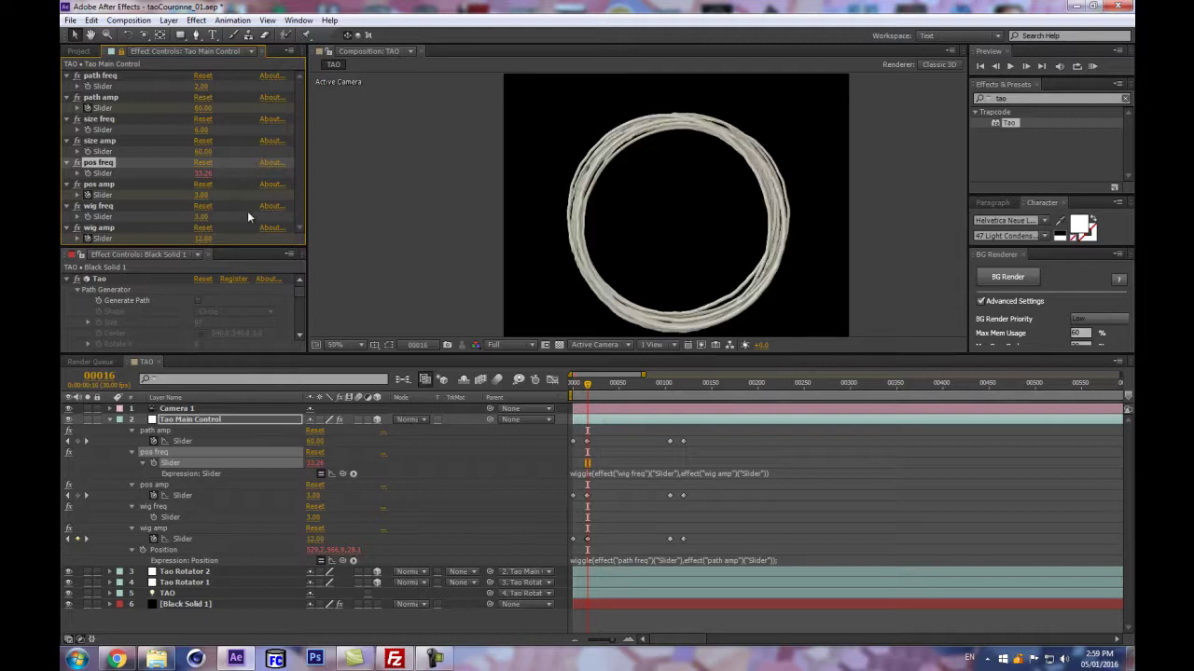
scroll(520, 189, up, 2)
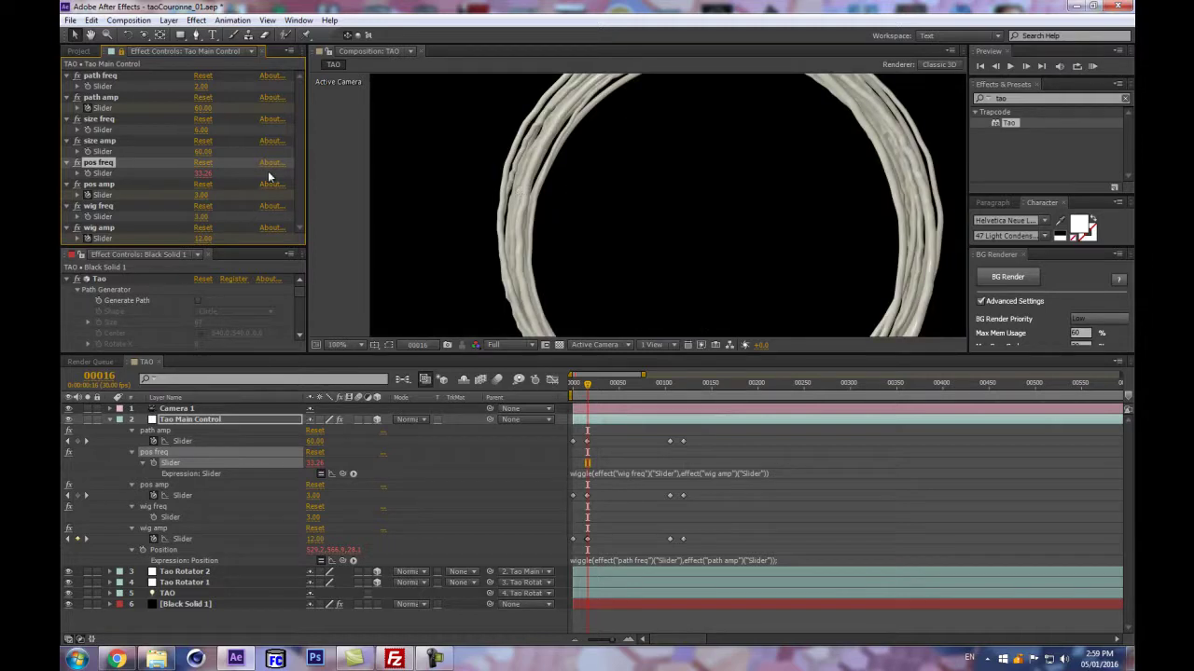
click(202, 176)
key(Return)
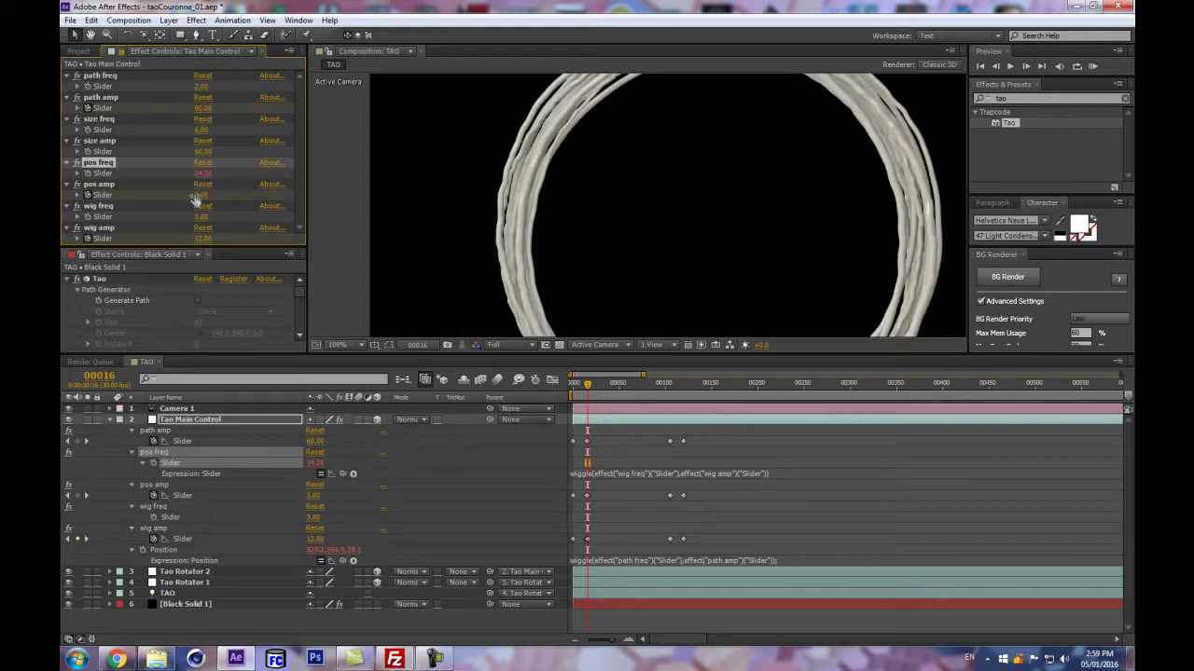
- Set the wig freq slider to 0.5, raise the pos freq slider to about 99, and check the rings up close
click(202, 217)
key(Return)
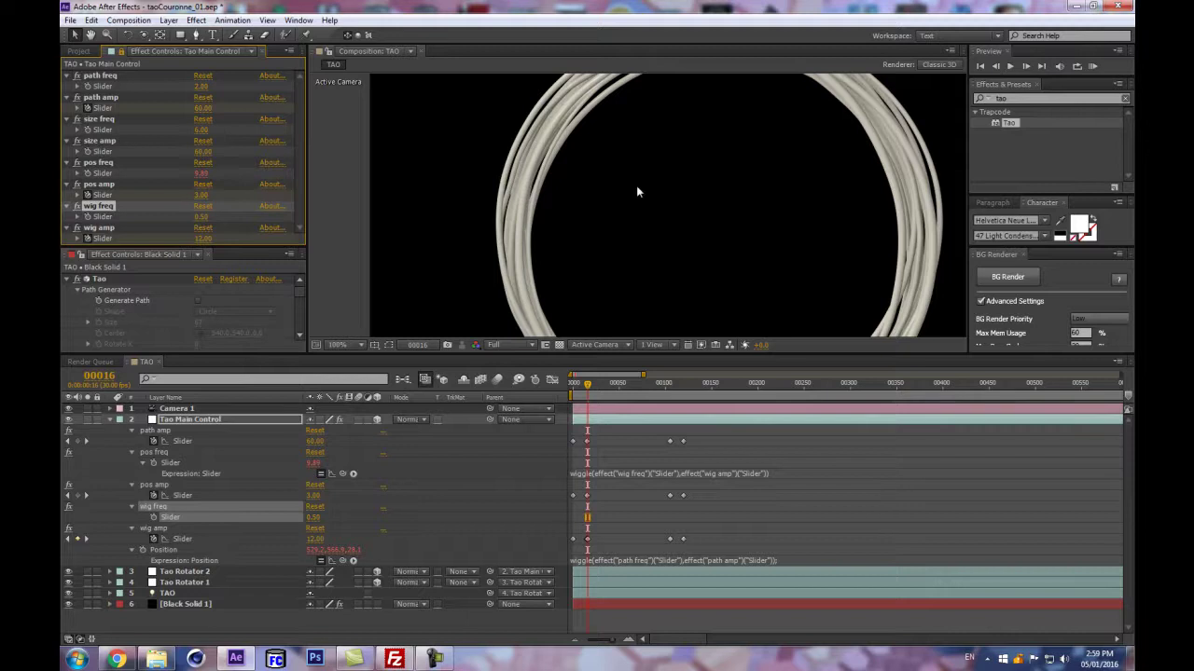
scroll(636, 185, down, 2)
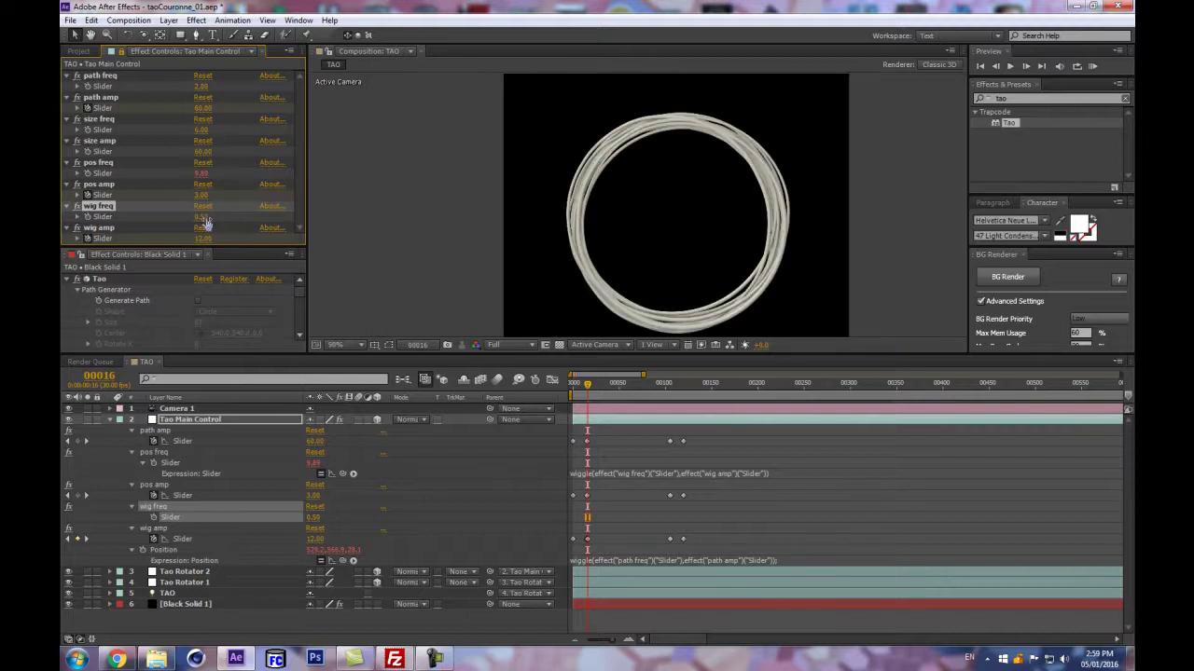
drag(205, 174, 267, 168)
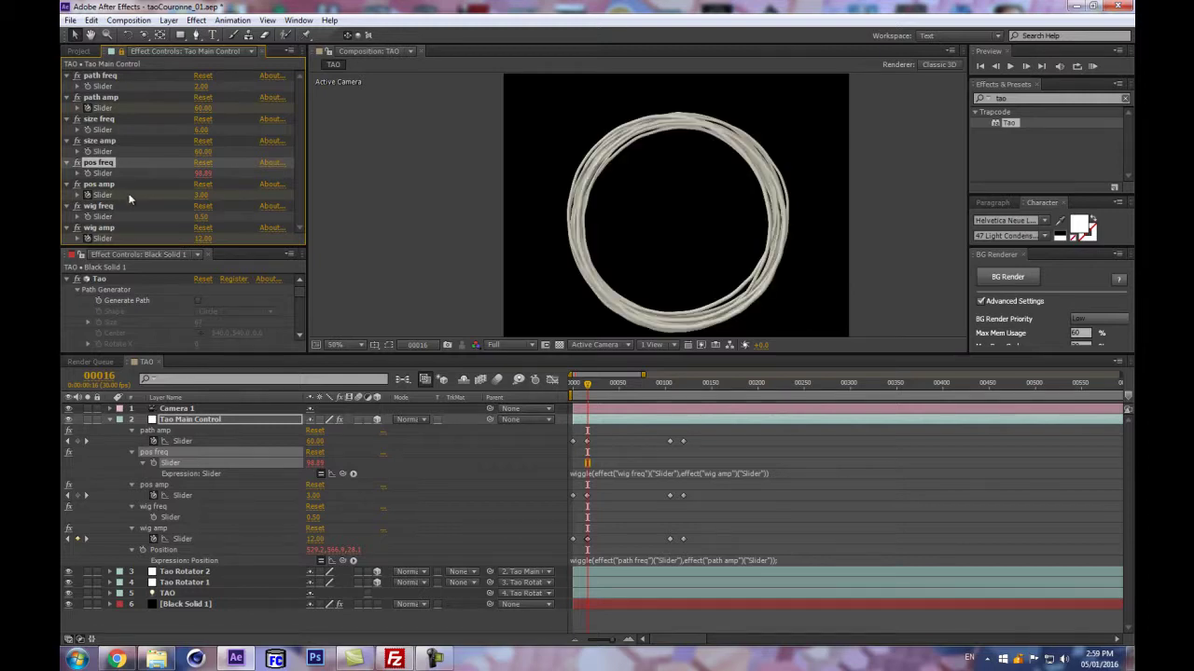
scroll(598, 192, up, 2)
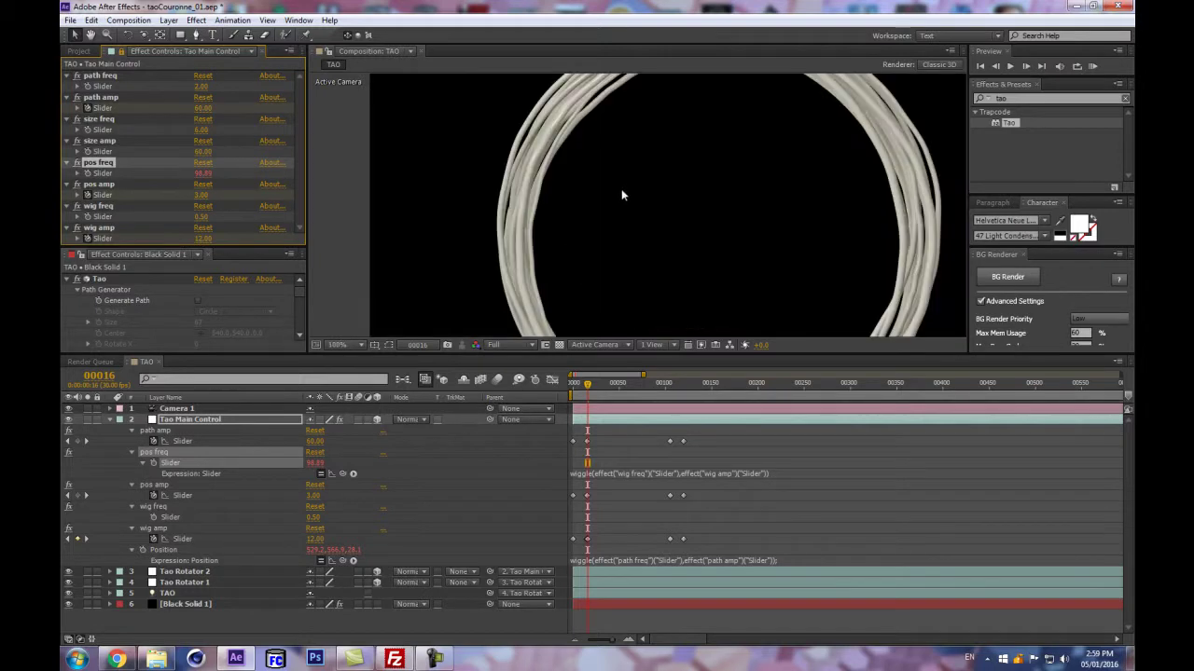
scroll(624, 192, down, 2)
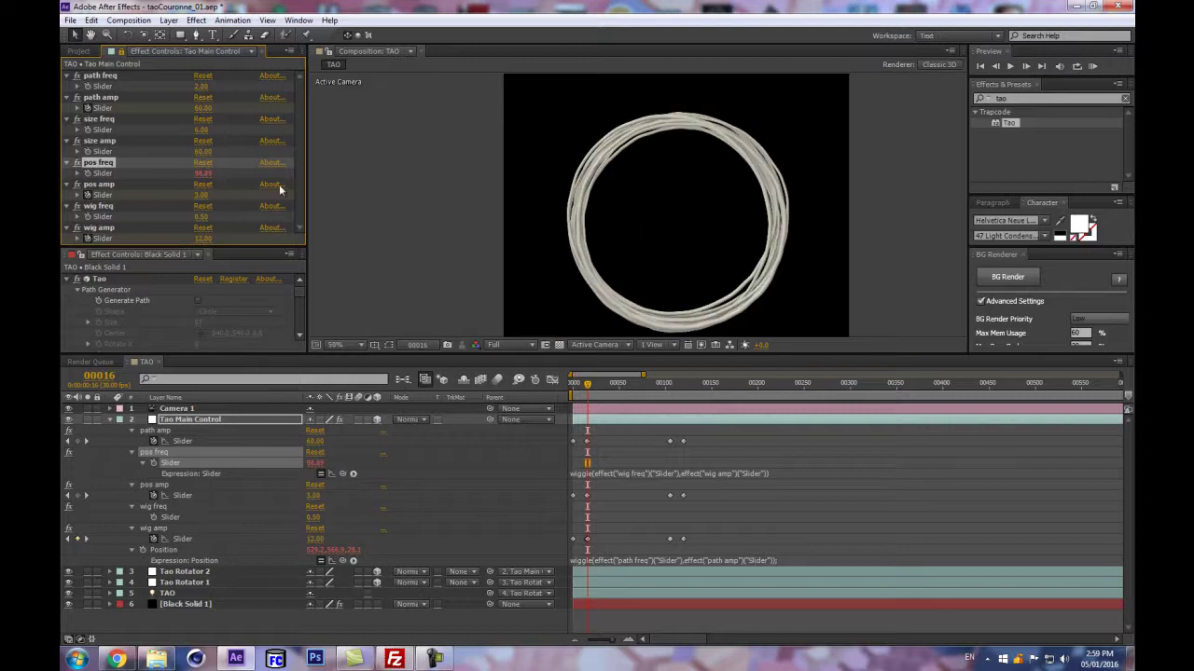
- Set the wig freq slider to 1.5 and the wig amp slider to 17 at frame 16
click(198, 219)
text(2.5)
key(BackSpace)
key(BackSpace)
key(BackSpace)
text(1.5)
click(203, 239)
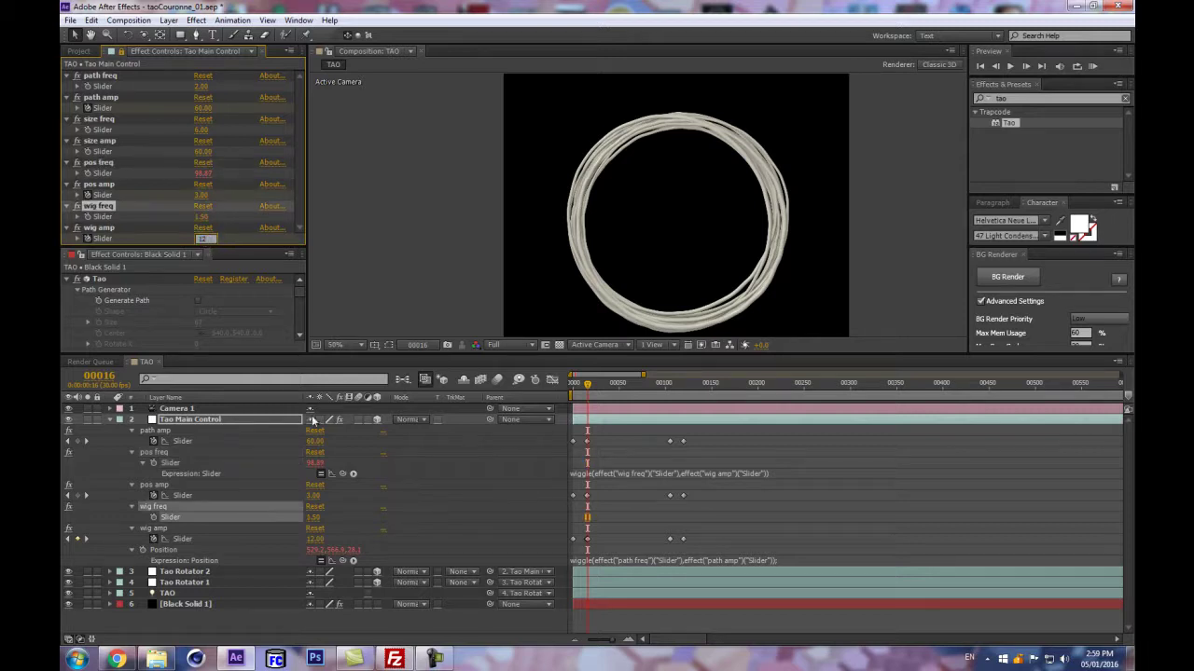
text(17)
key(Return)
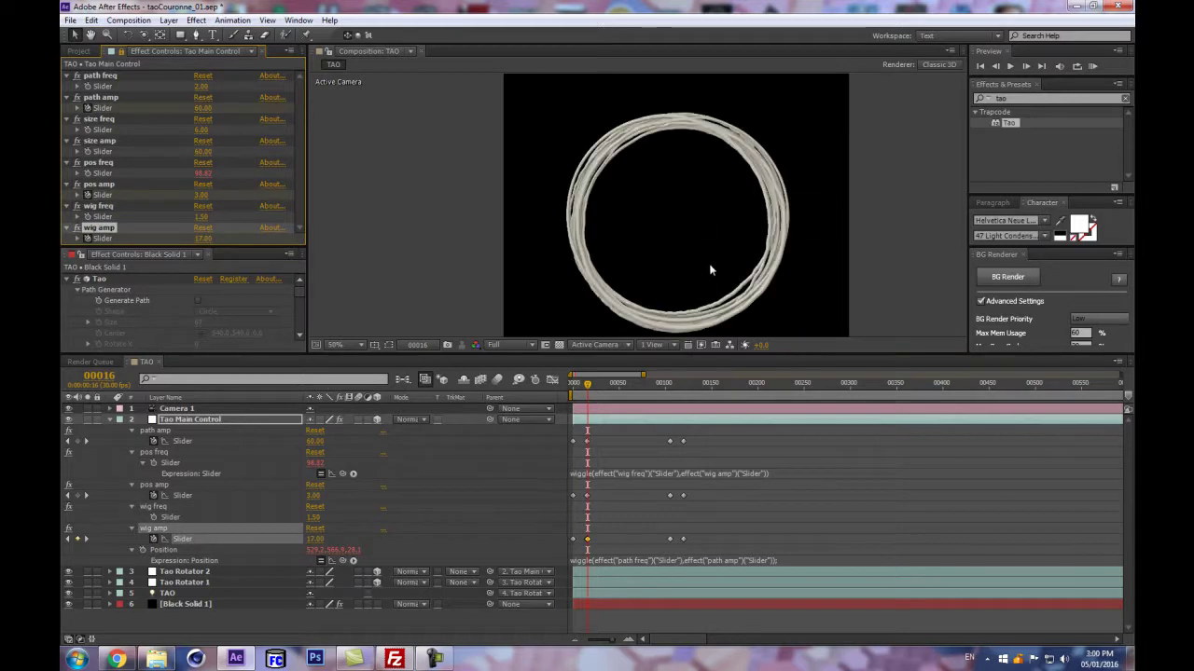
- Make the composition viewer slightly taller and fit the whole ring in view at 50%
scroll(641, 277, up, 2)
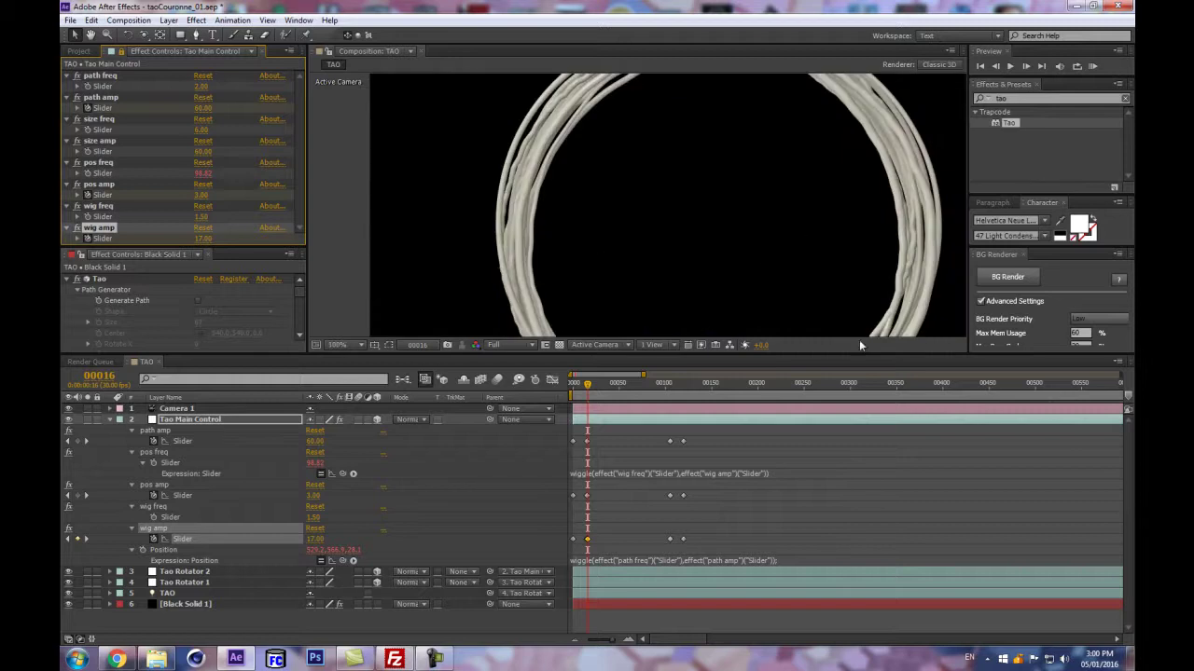
drag(816, 354, 841, 511)
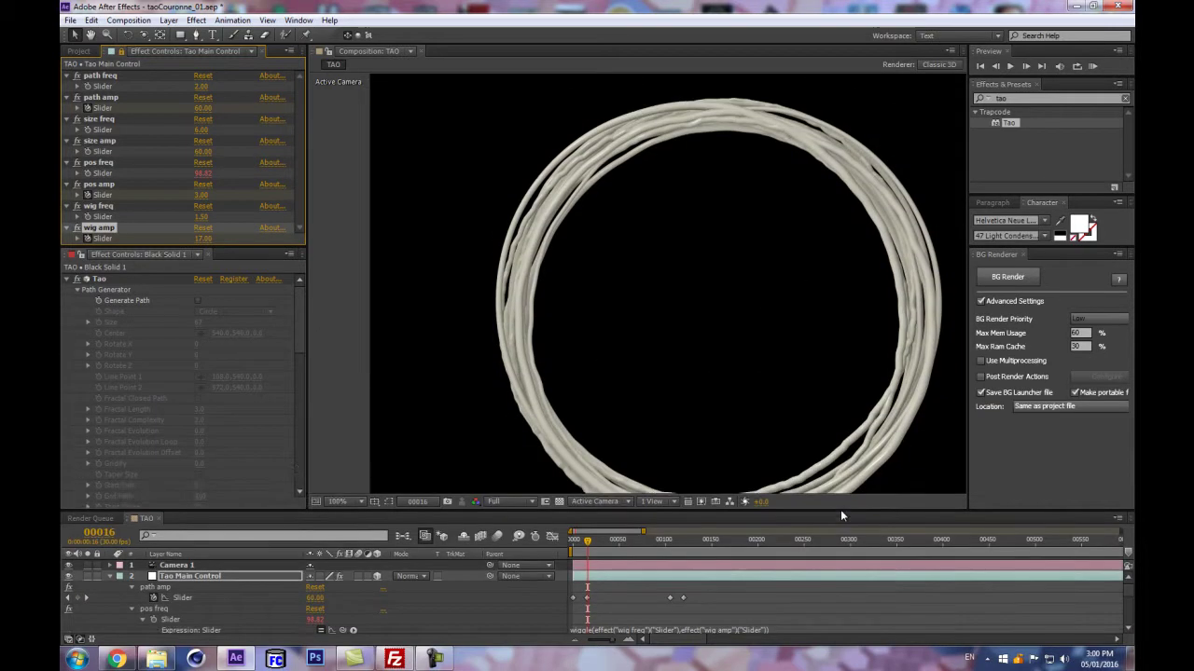
drag(841, 509, 855, 418)
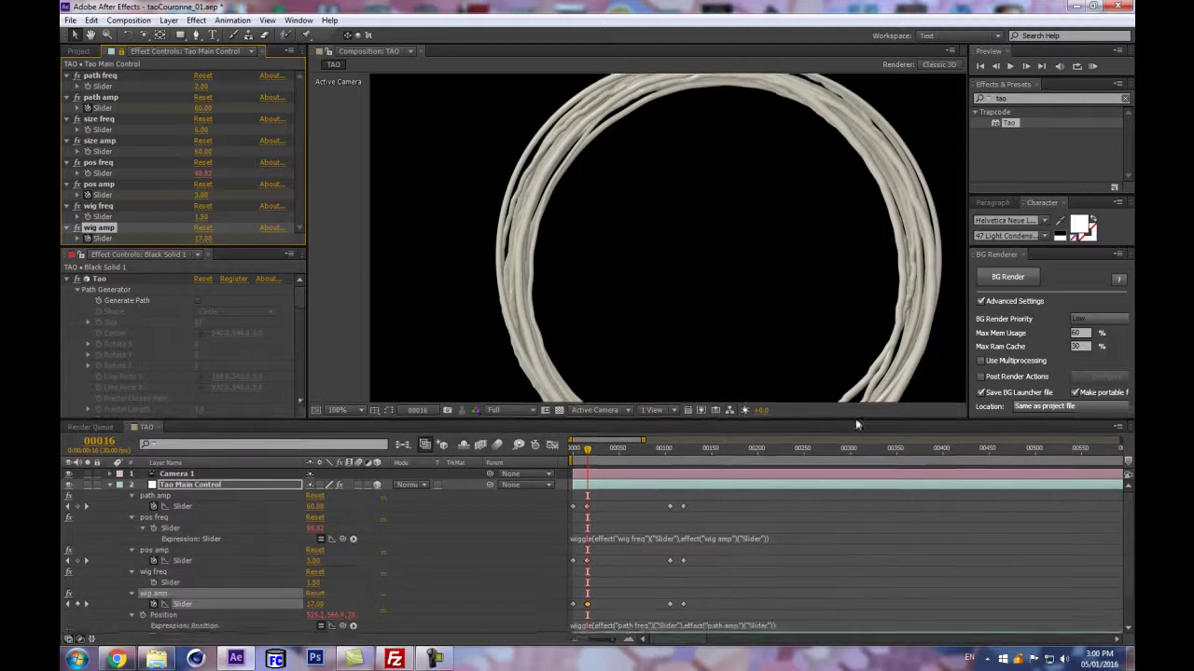
key(comma)
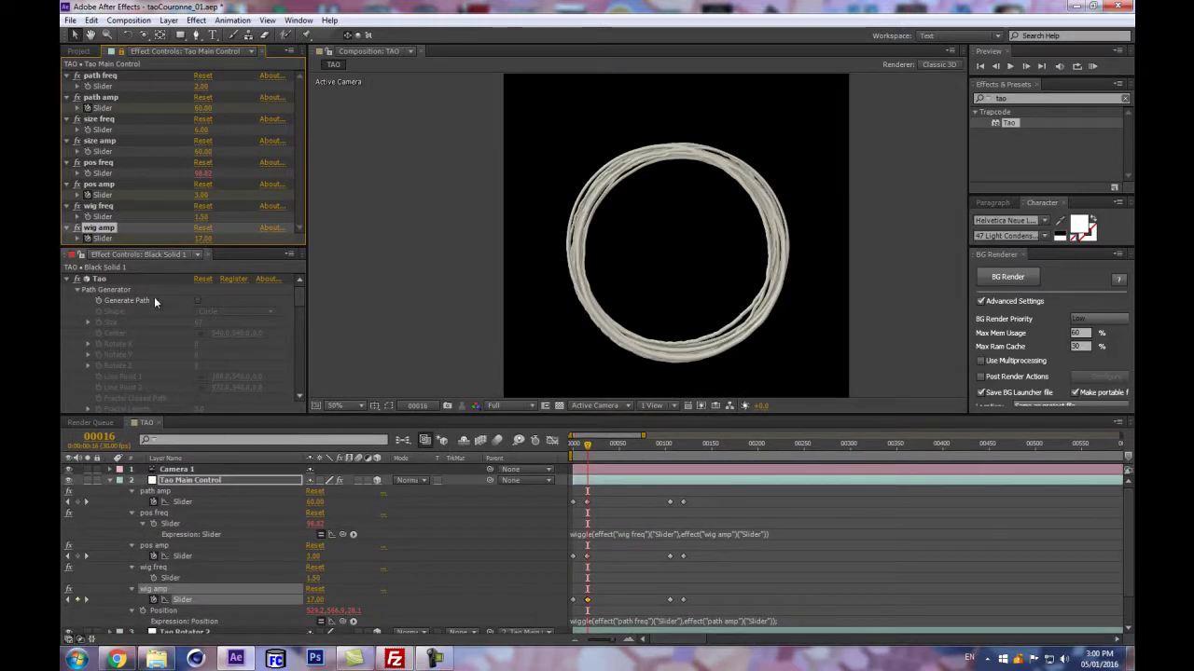
- Set the segment Size of the Tao effect on Black Solid 1 to 4 and check the thinner strands
drag(299, 289, 291, 348)
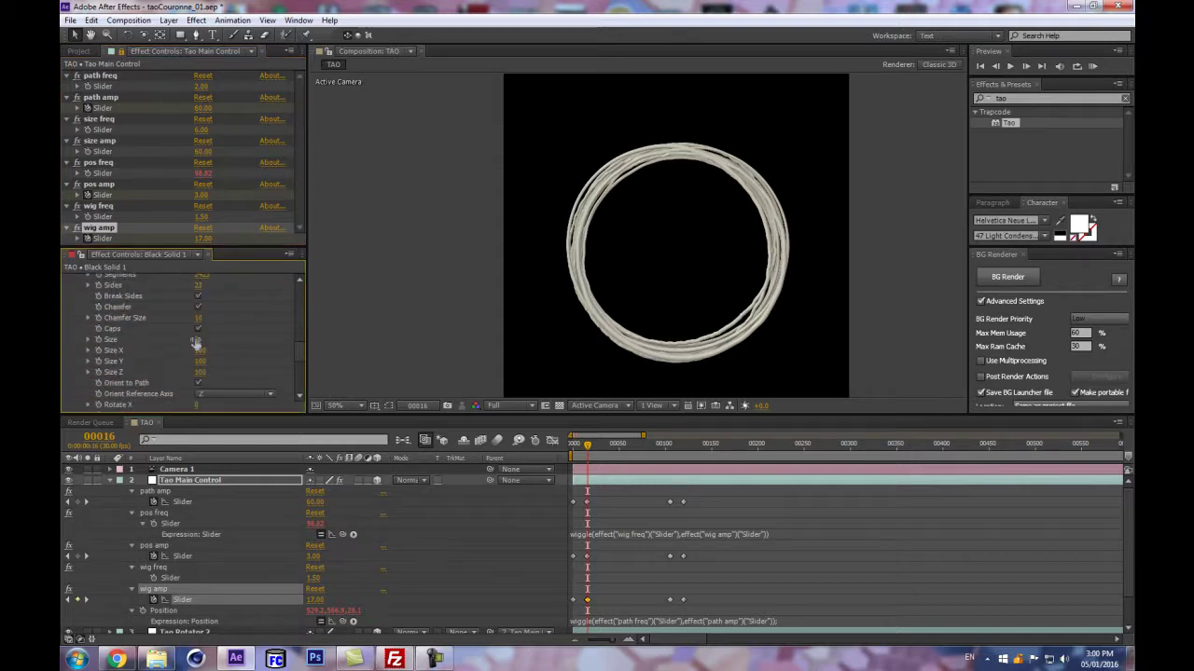
text(4)
key(Return)
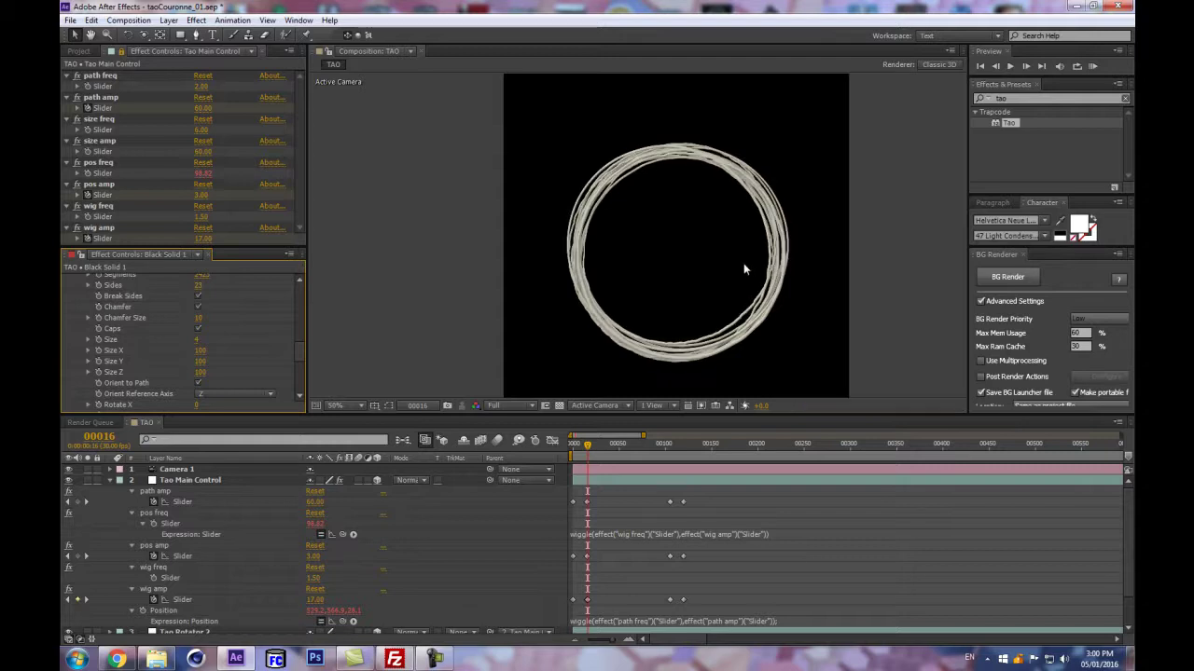
scroll(632, 328, up, 1)
scroll(599, 268, down, 1)
- Expand the Repeat Paths settings of the Tao effect on Black Solid 1
scroll(146, 383, down, 2)
scroll(300, 368, down, 5)
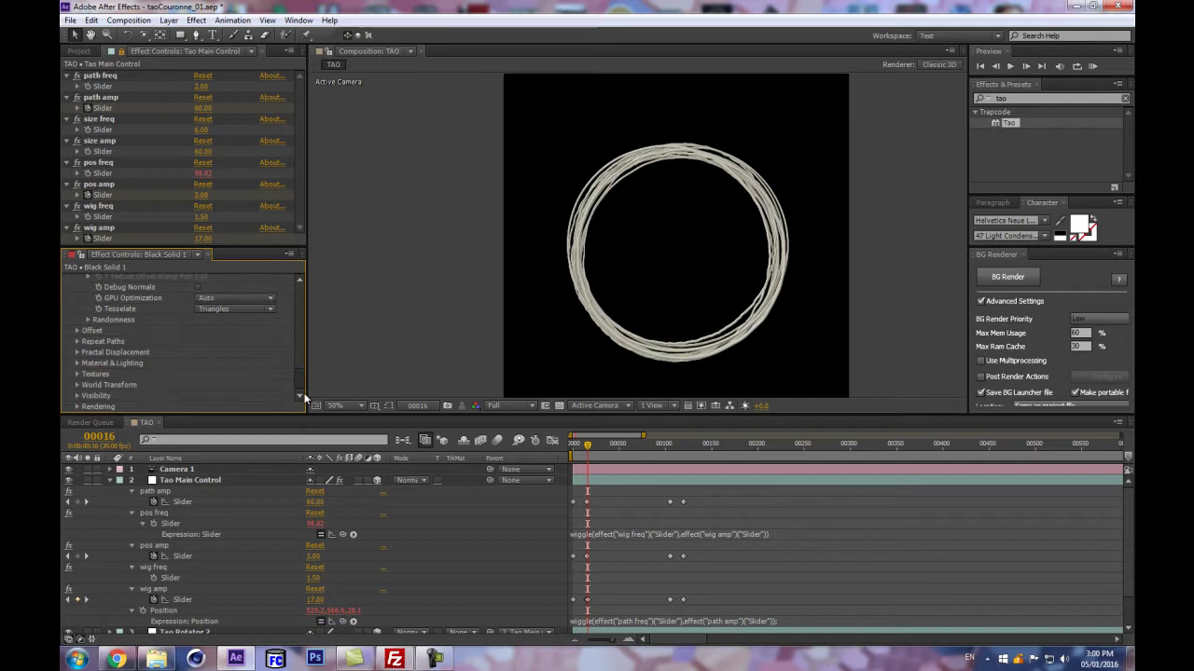
click(78, 341)
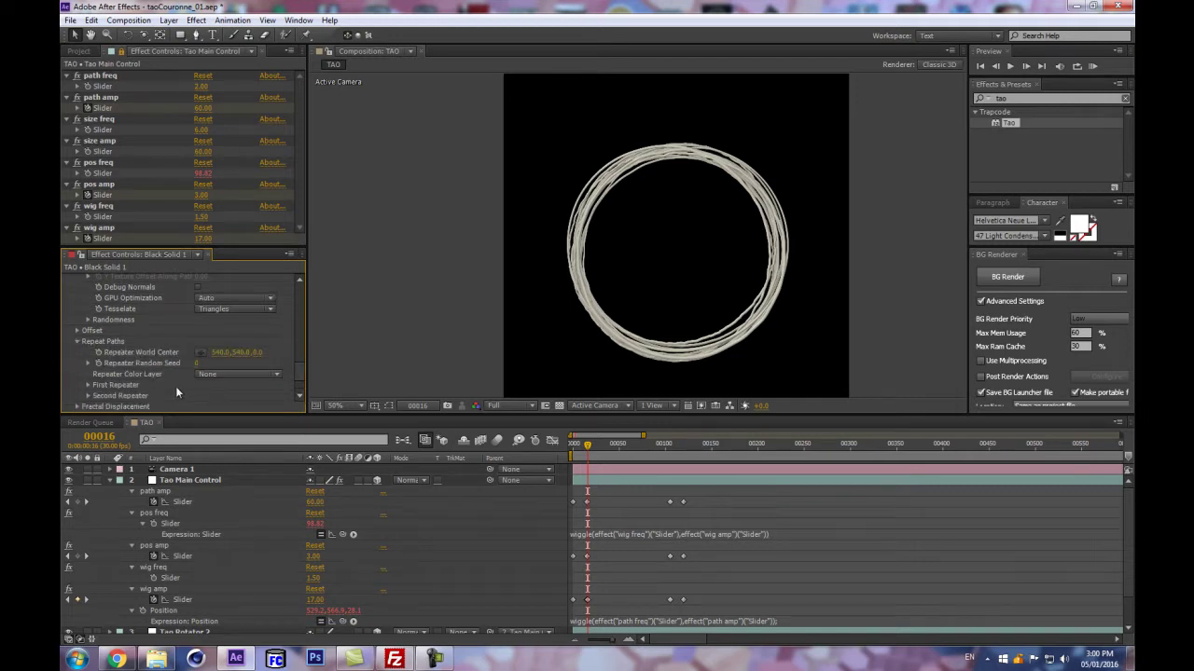
- Close the Tao Main Control effect controls and dock the Black Solid 1 effect controls together with the project view
click(142, 137)
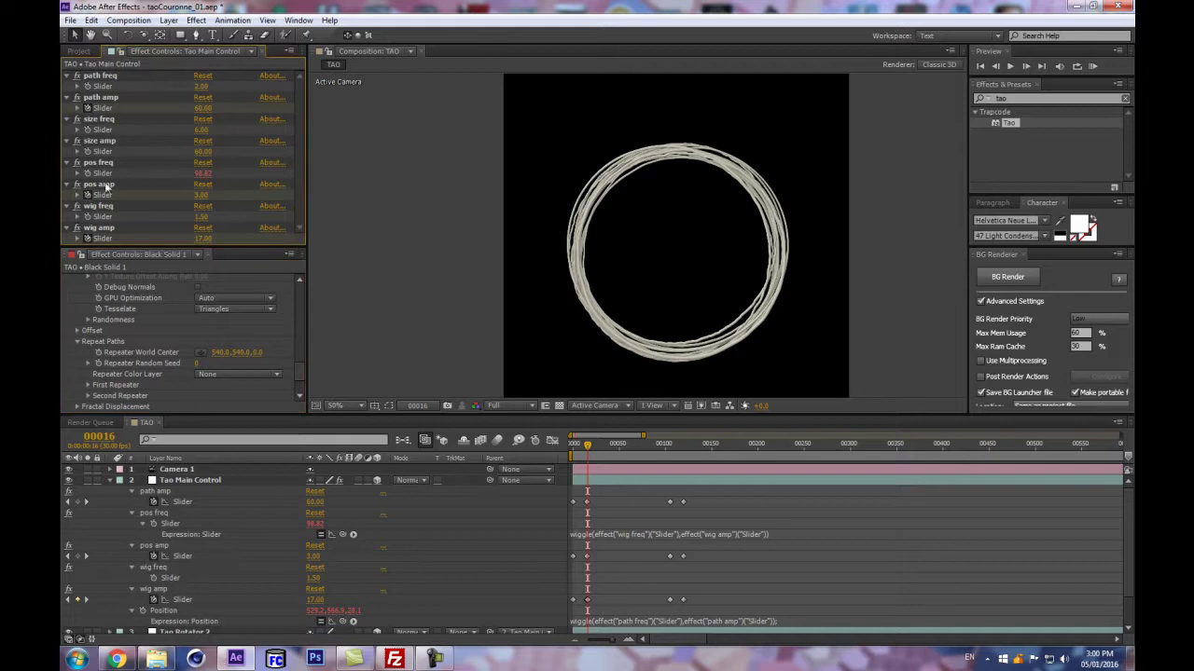
click(253, 50)
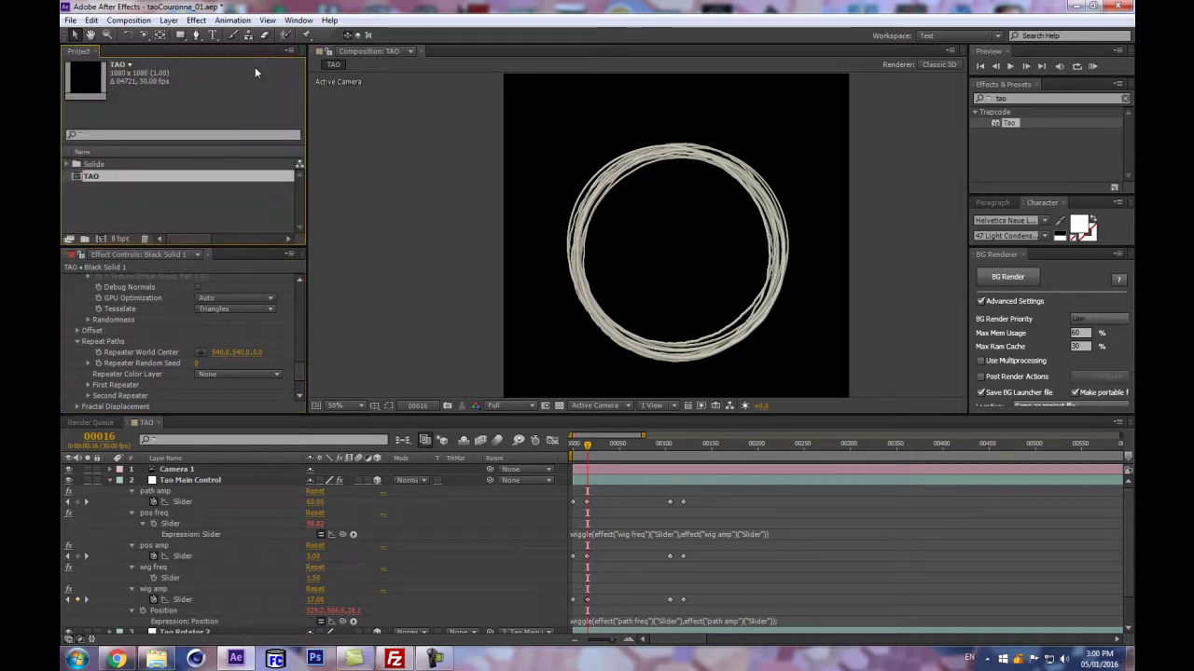
drag(82, 255, 138, 51)
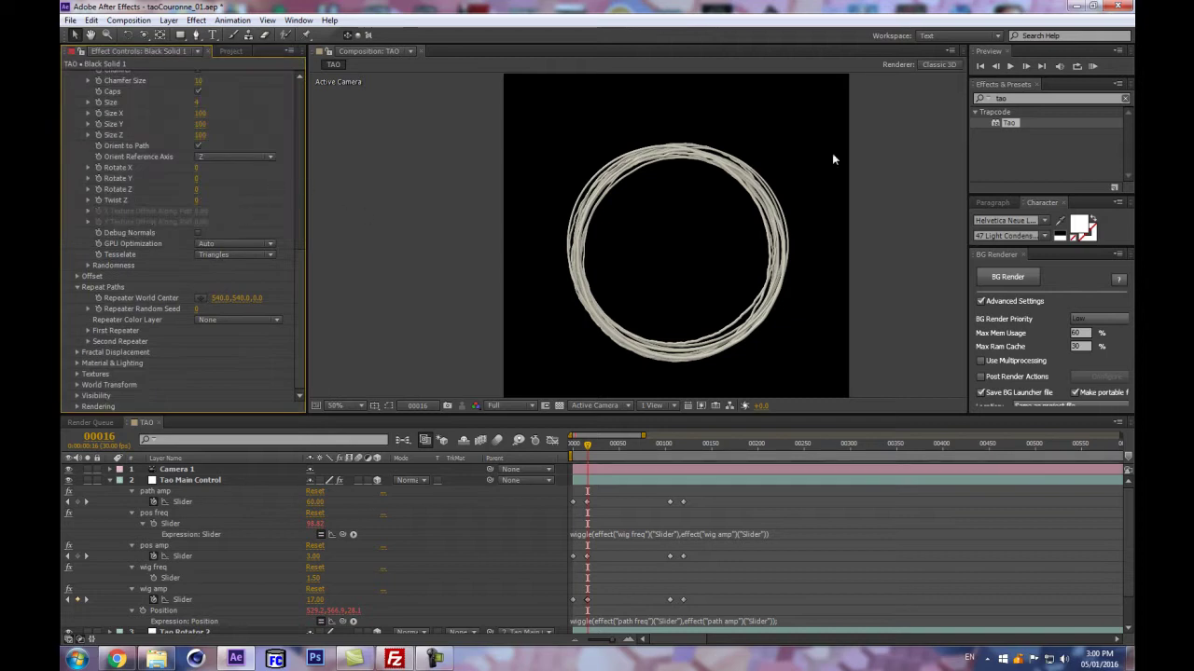
- Turn off R1 Symmetric Doubler in the Tao effect's First Repeater
key(period)
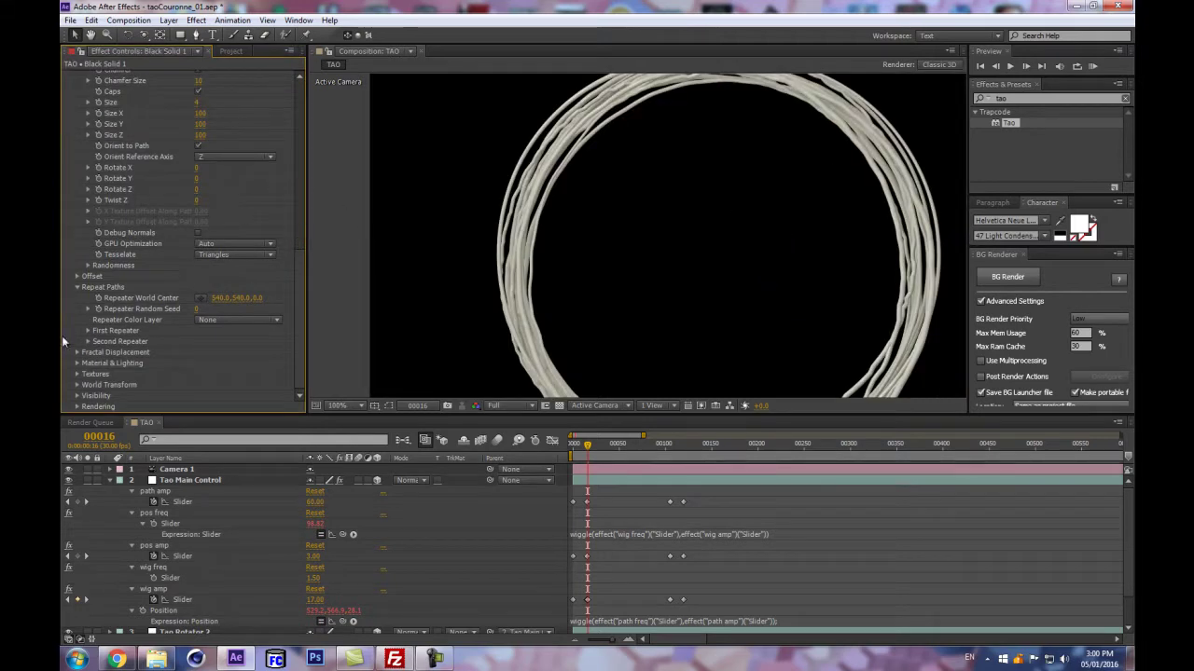
click(86, 331)
scroll(207, 288, down, 5)
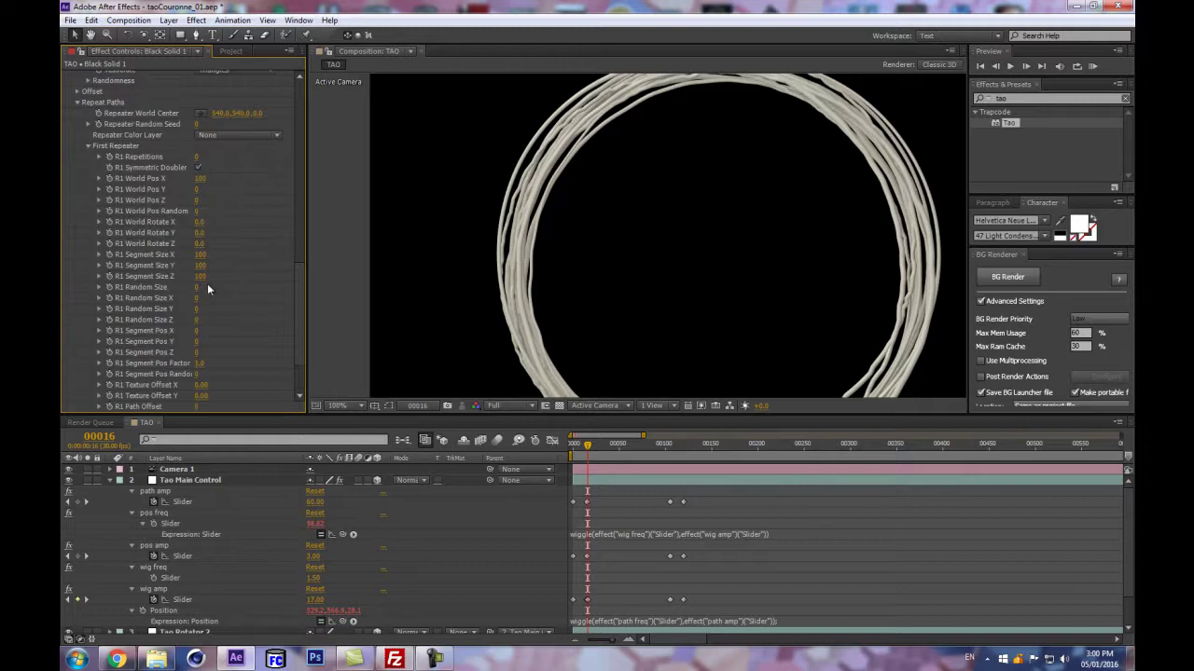
click(198, 168)
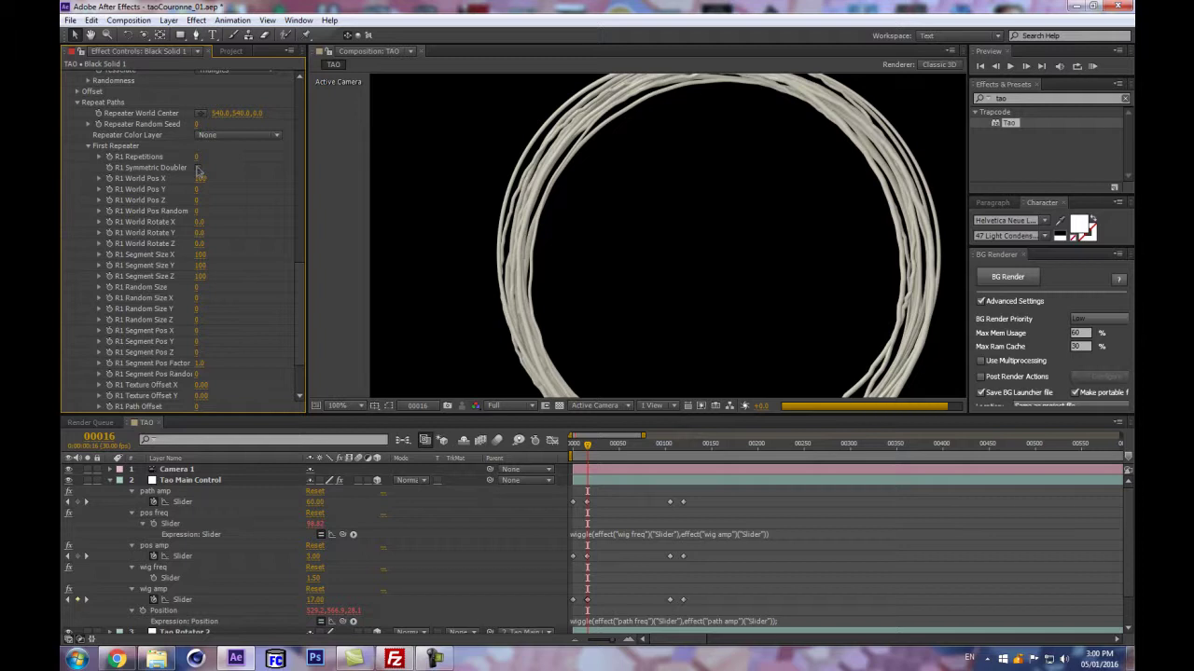
click(512, 411)
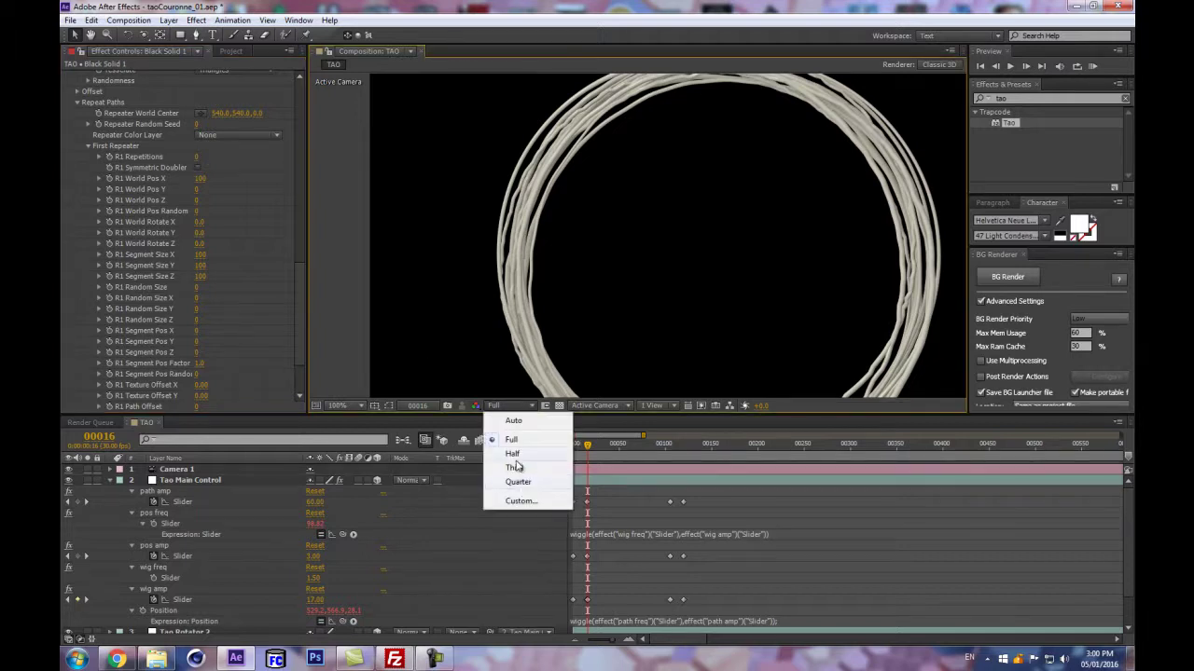
click(527, 491)
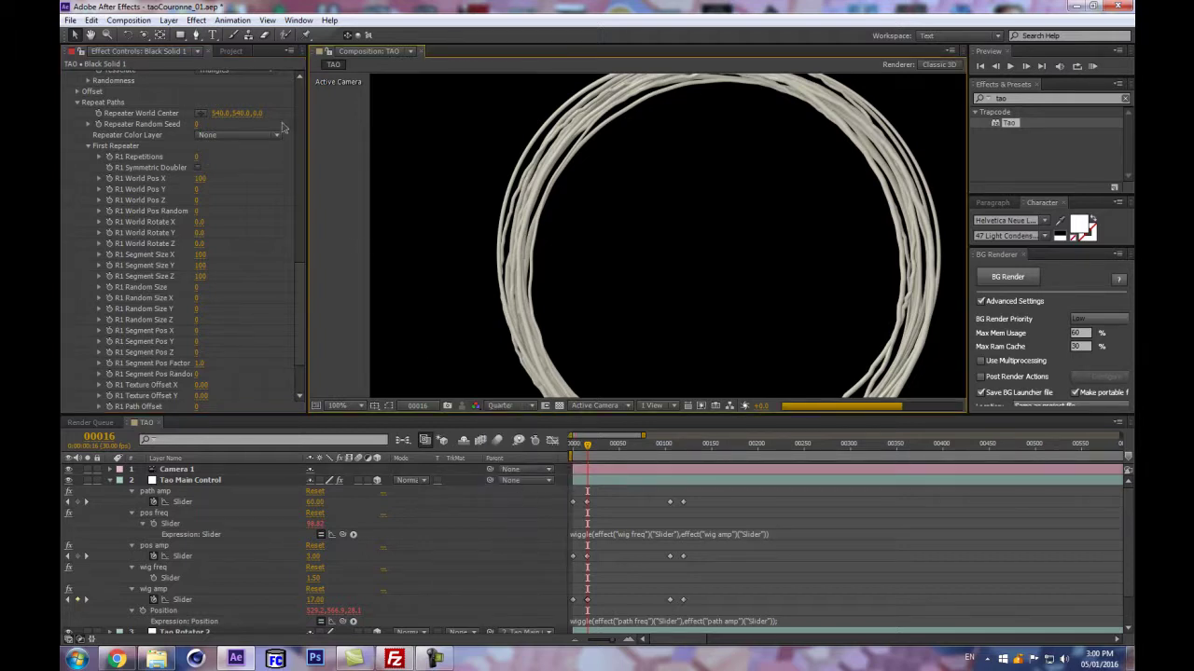
click(528, 413)
click(518, 438)
- Set the Tao effect's Segments to 423 and Sides to 16 in the Segment settings of Black Solid 1
drag(300, 328, 331, 224)
click(205, 210)
text(422)
key(Return)
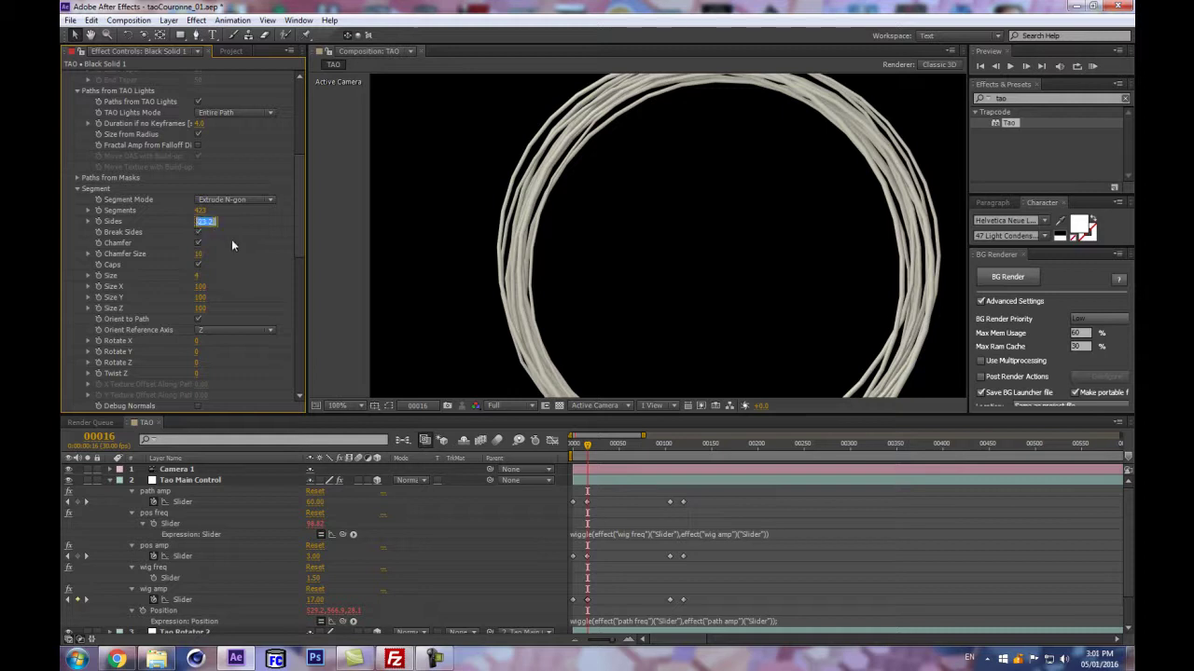
text(16)
key(Return)
- Set R1 Repetitions to 1 and R1 World Pos X to 0 in the Tao effect's First Repeater
scroll(247, 218, down, 5)
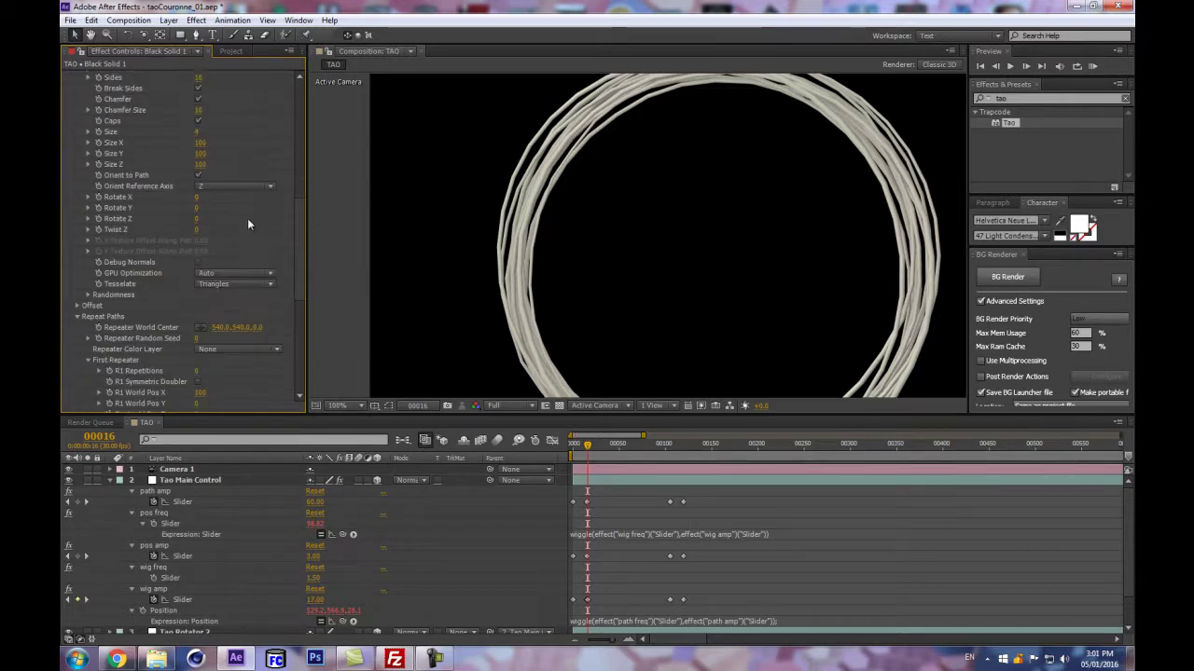
scroll(207, 260, down, 4)
scroll(728, 261, down, 1)
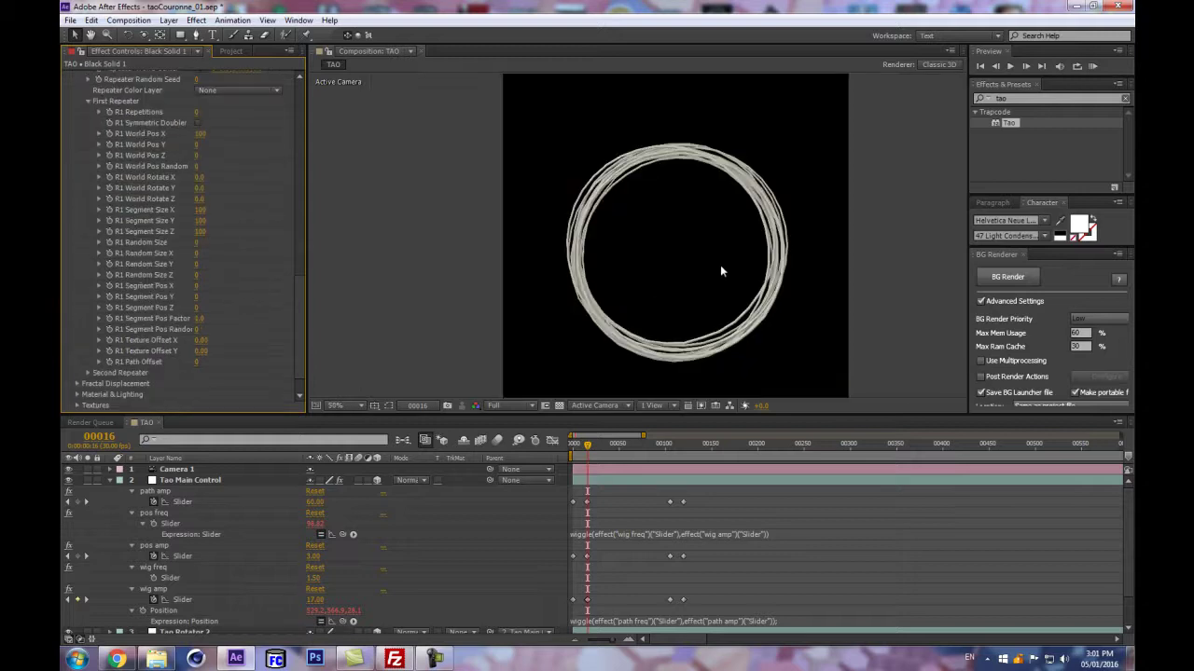
scroll(709, 269, up, 1)
scroll(205, 182, up, 2)
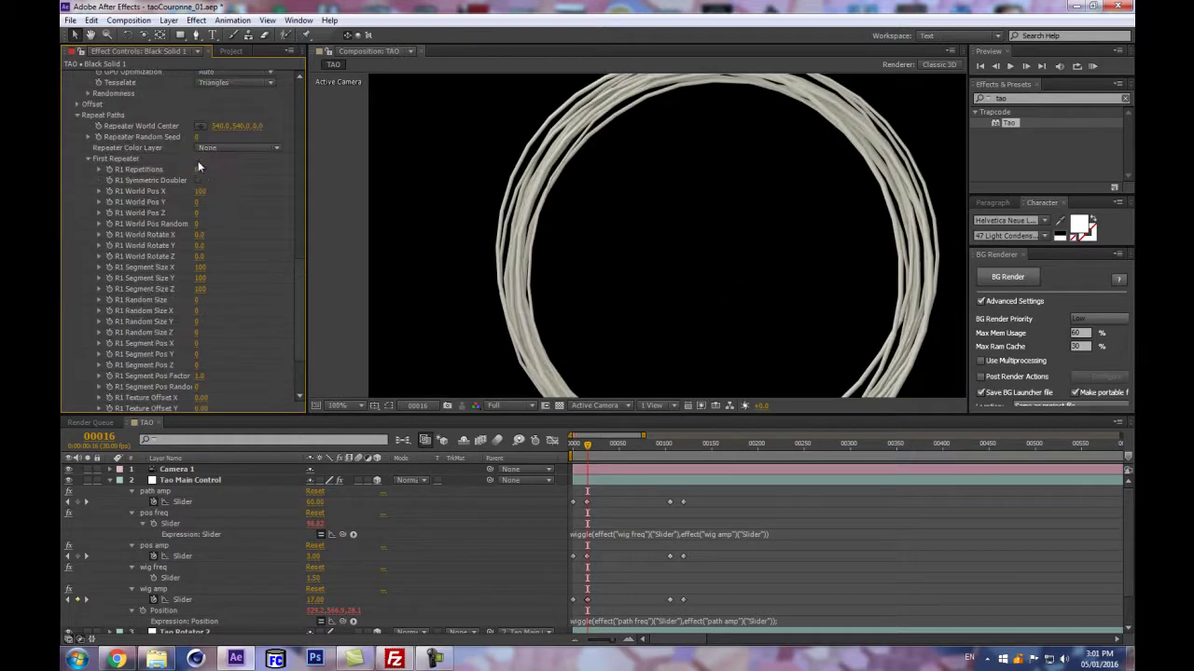
click(198, 169)
key(Return)
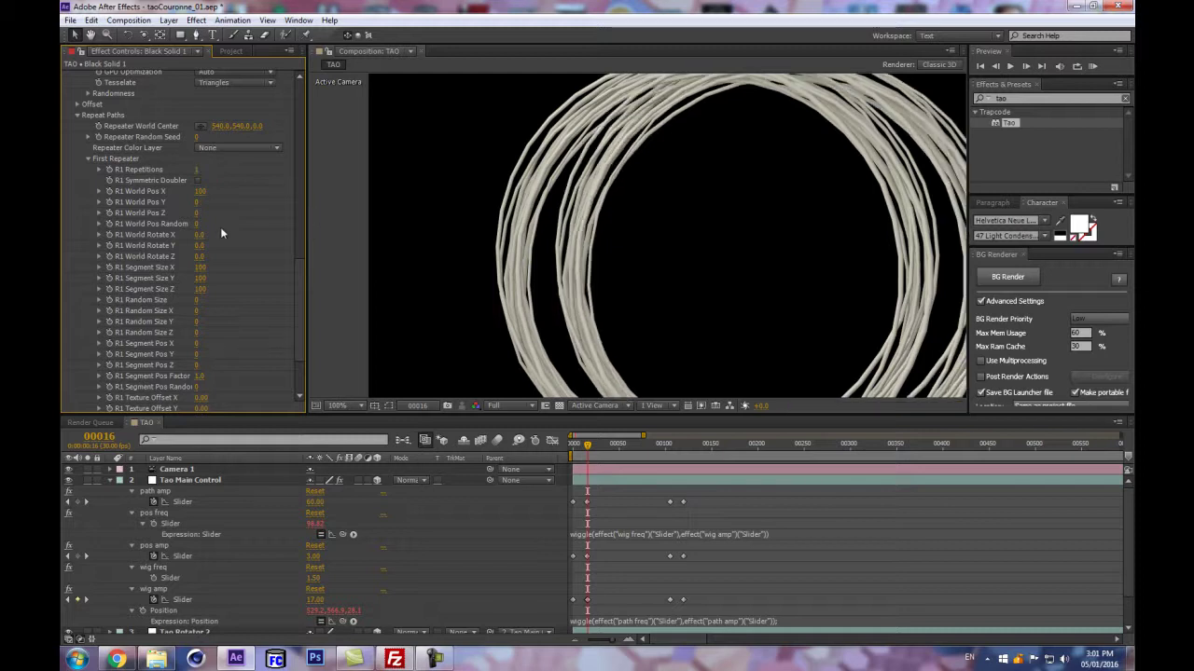
click(198, 191)
text(0)
key(Return)
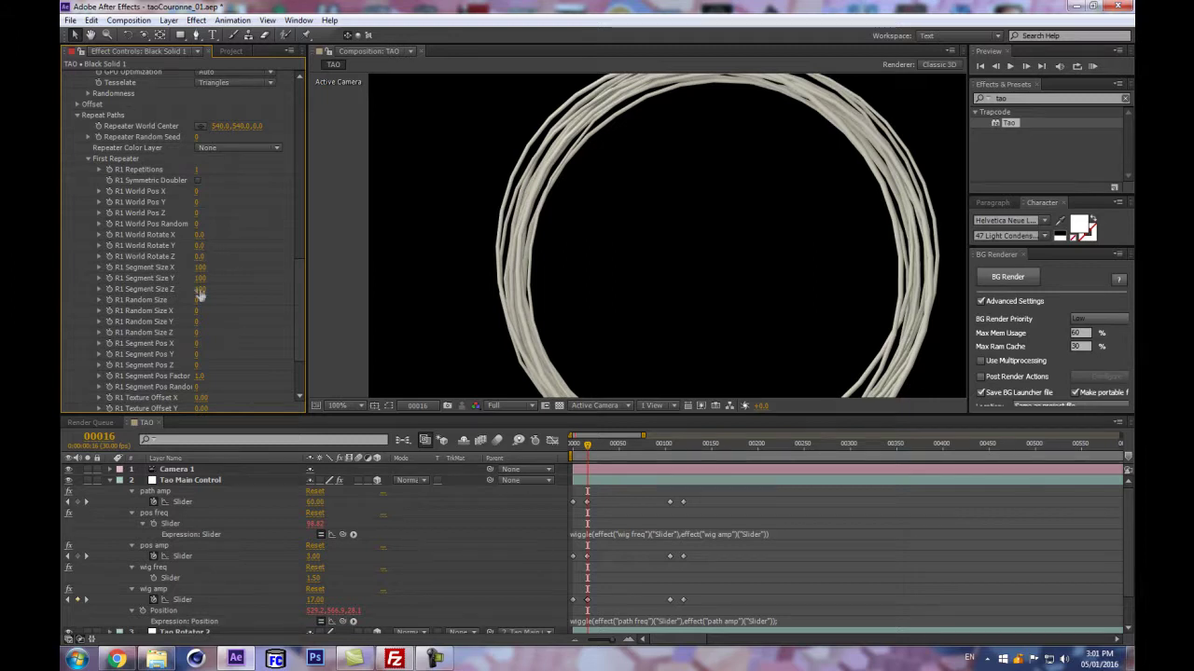
- Set R1 World Rotate Z to 24 and R1 Repetitions to 12, and inspect the denser ring up close
drag(204, 255, 217, 256)
scroll(578, 283, down, 1)
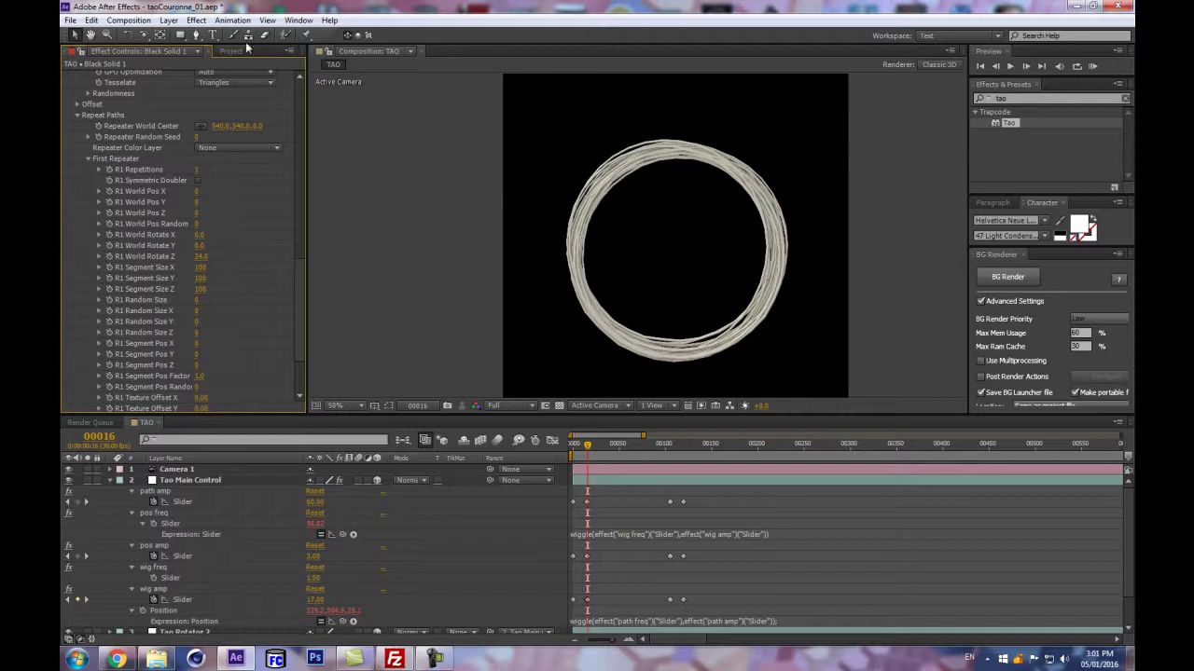
drag(197, 169, 223, 164)
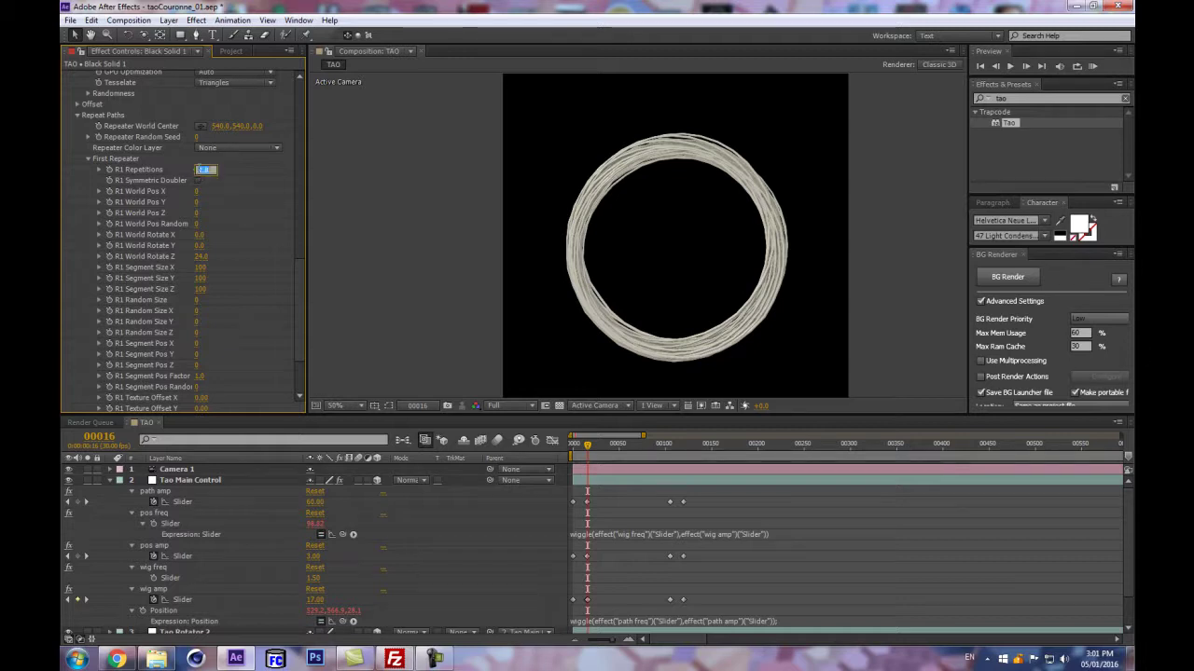
drag(198, 172, 200, 172)
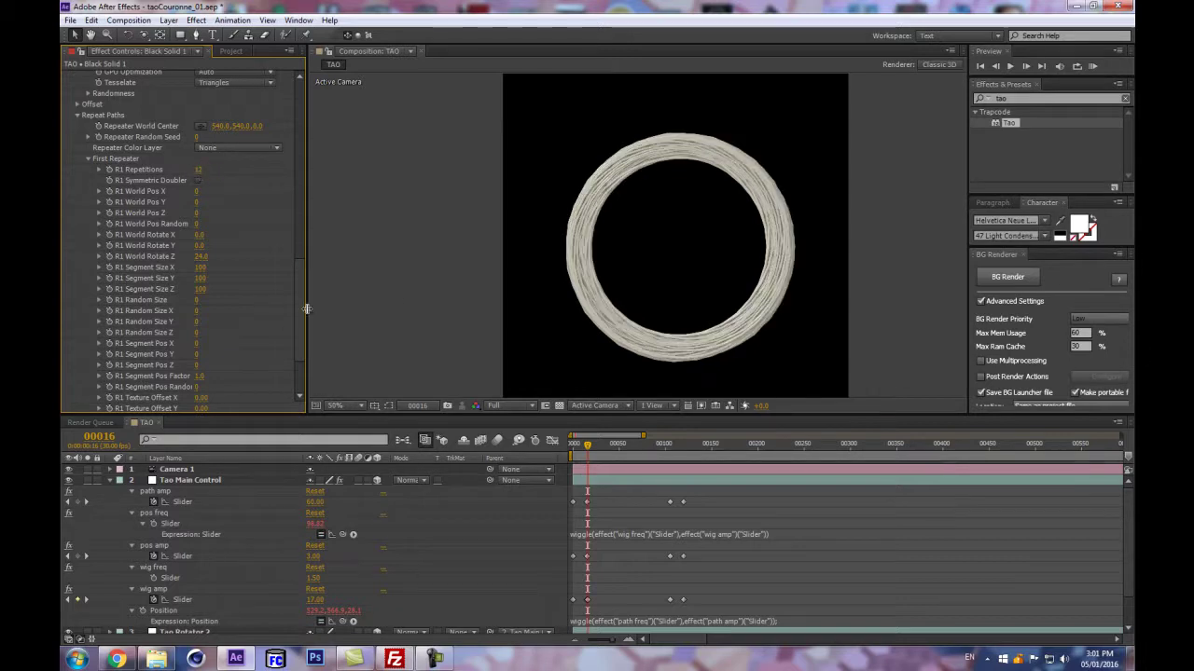
scroll(611, 322, up, 1)
scroll(562, 301, down, 2)
scroll(557, 201, up, 2)
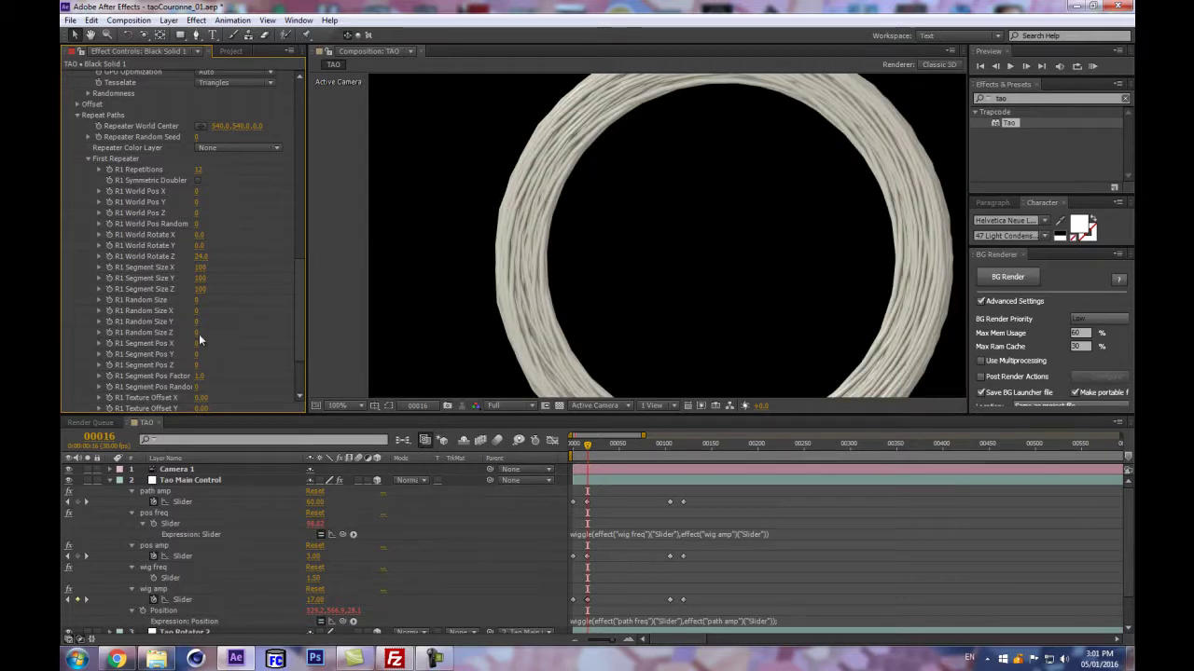
drag(447, 325, 376, 267)
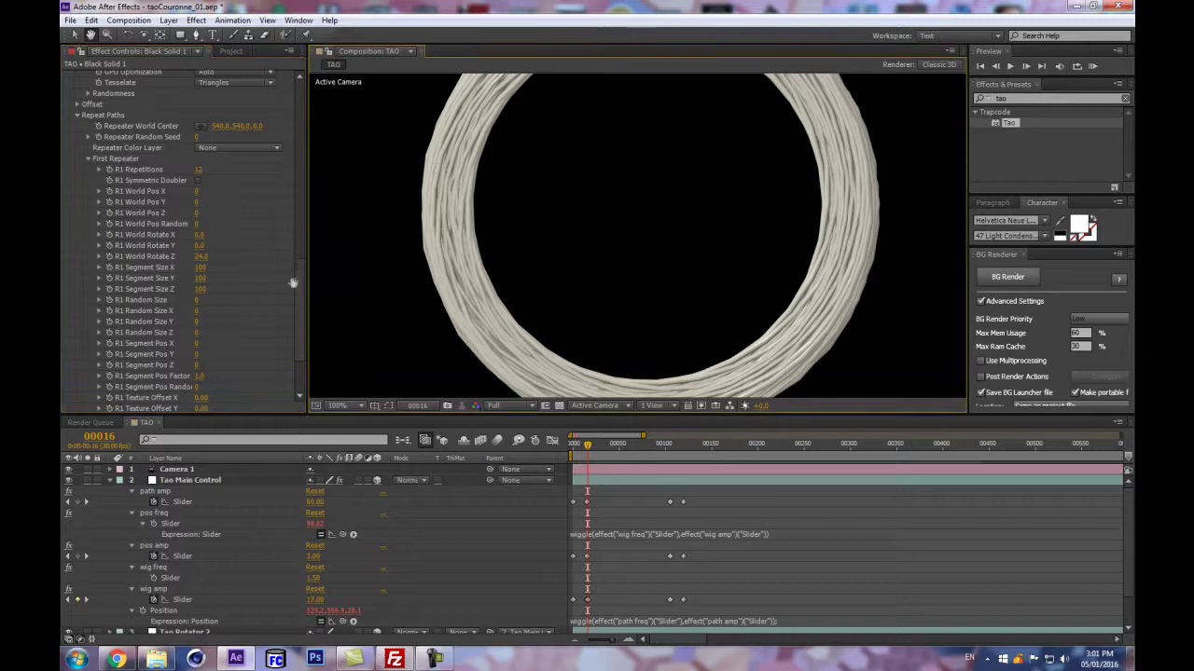
scroll(601, 271, down, 1)
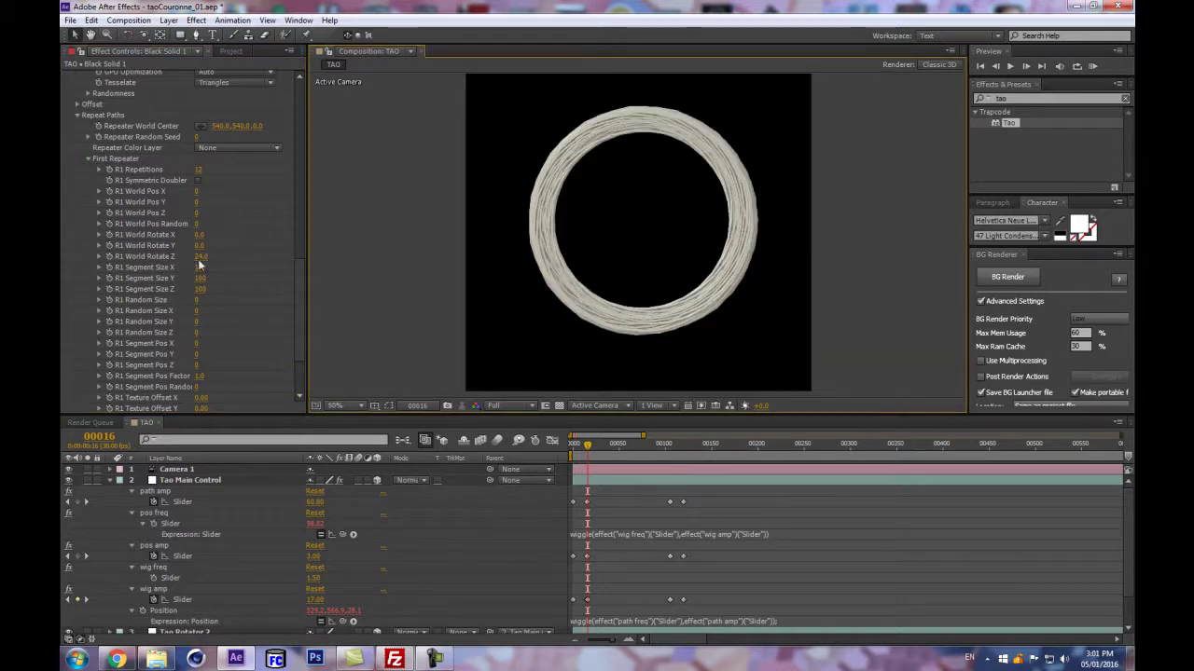
- Set R1 World Rotate Z to 35 and R1 World Pos Z to 9, and check the ring's depth from an angle
mouse_move(200, 266)
mouse_down()
mouse_move(222, 282)
mouse_move(186, 260)
mouse_up()
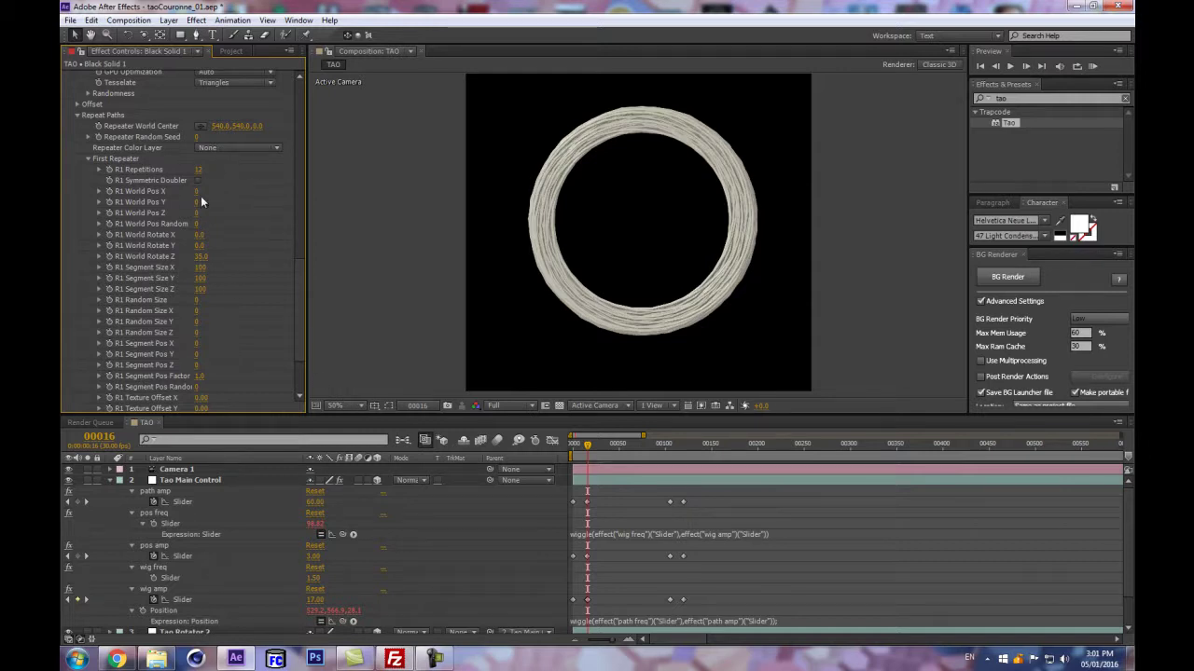
drag(195, 195, 205, 191)
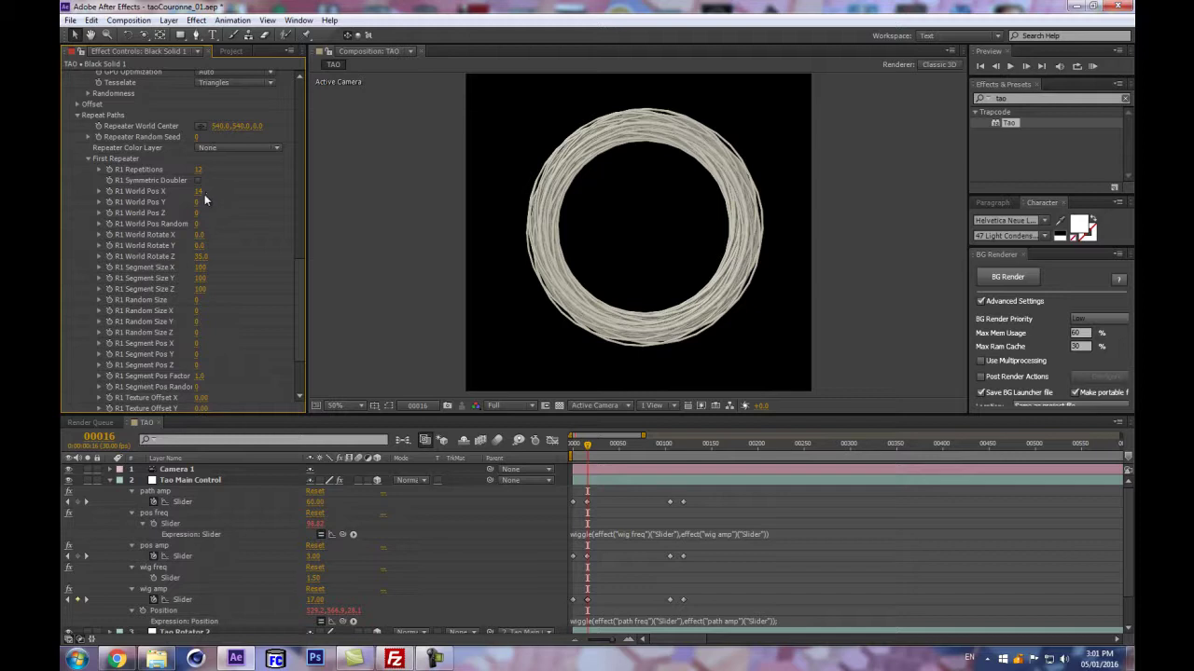
key(ctrl+z)
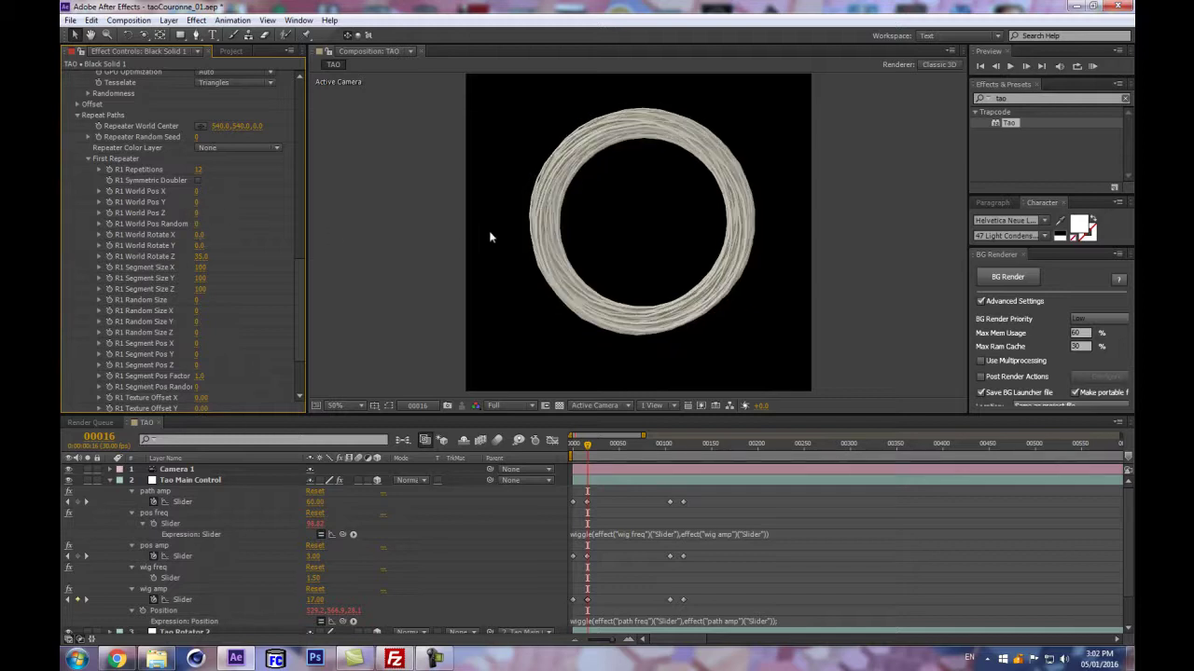
key(c)
drag(624, 231, 648, 228)
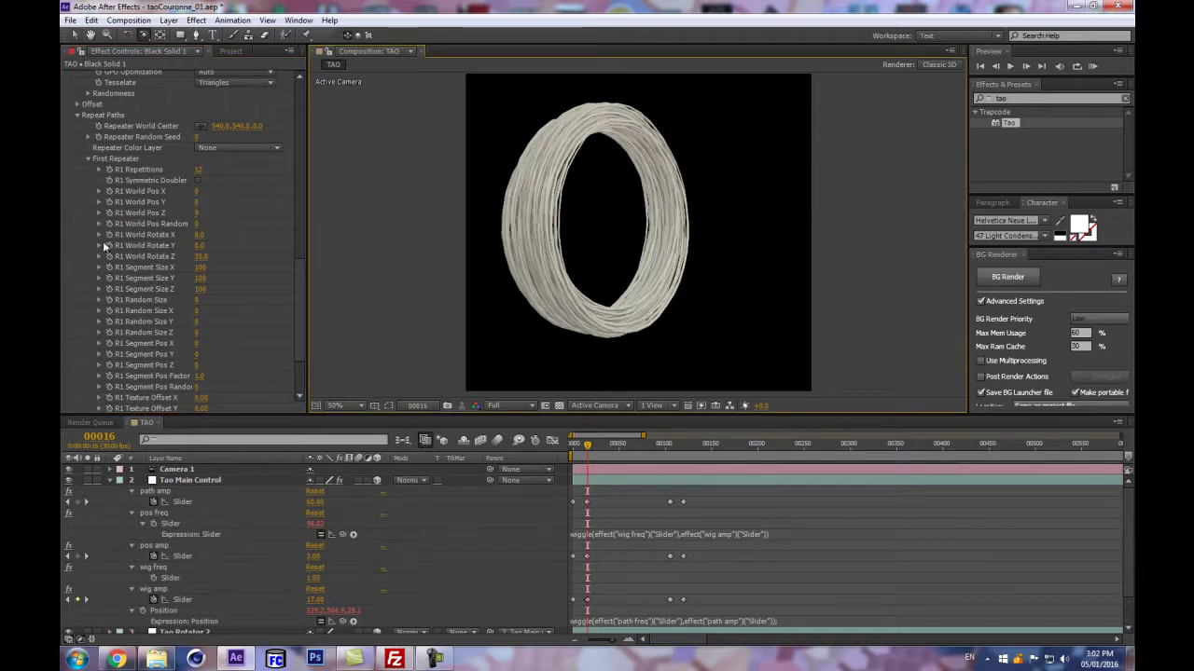
- Set R1 World Pos Z to 13 and R1 World Pos Random to 8 in the First Repeater
drag(198, 263, 222, 287)
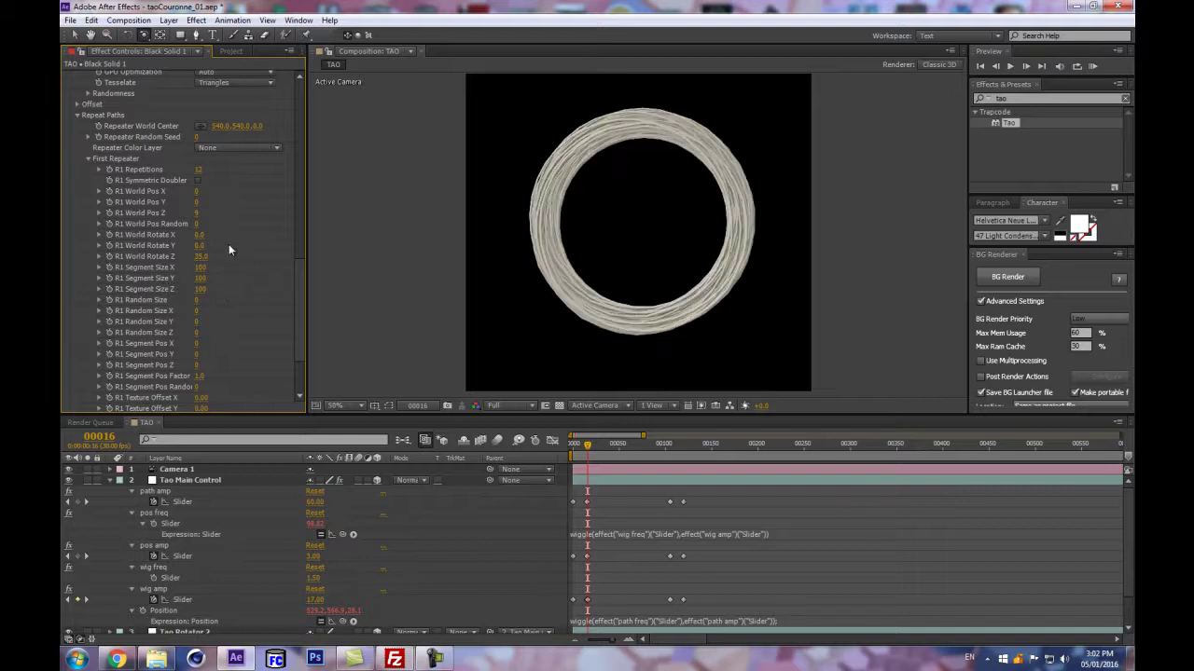
drag(201, 256, 202, 262)
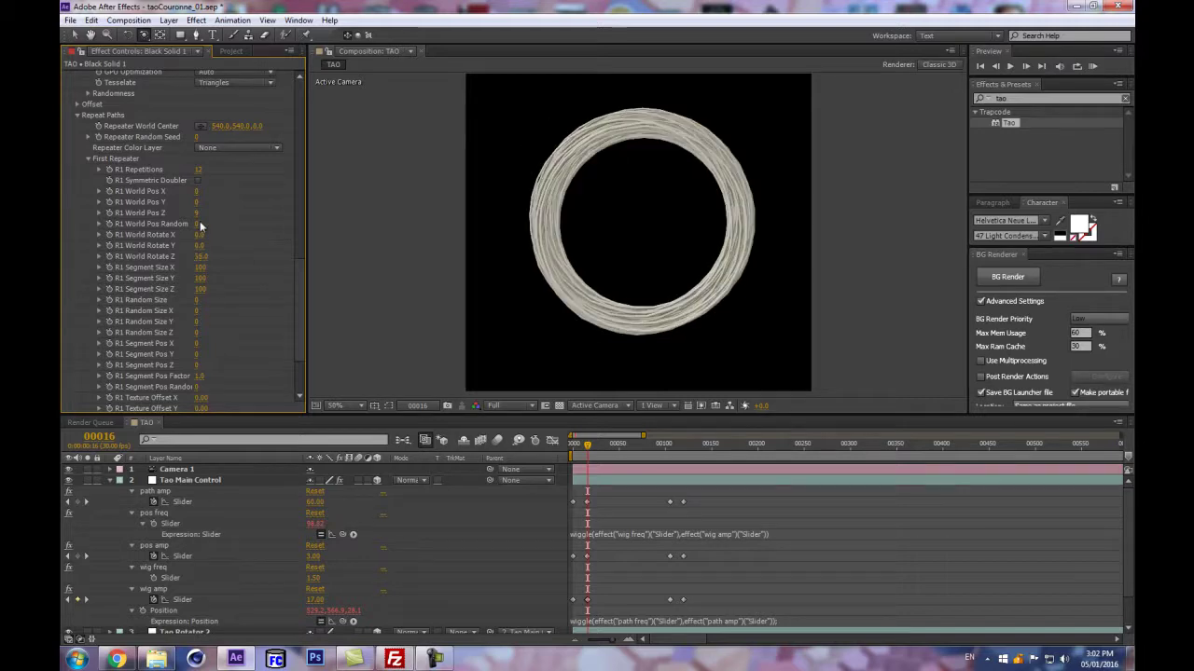
drag(197, 214, 242, 248)
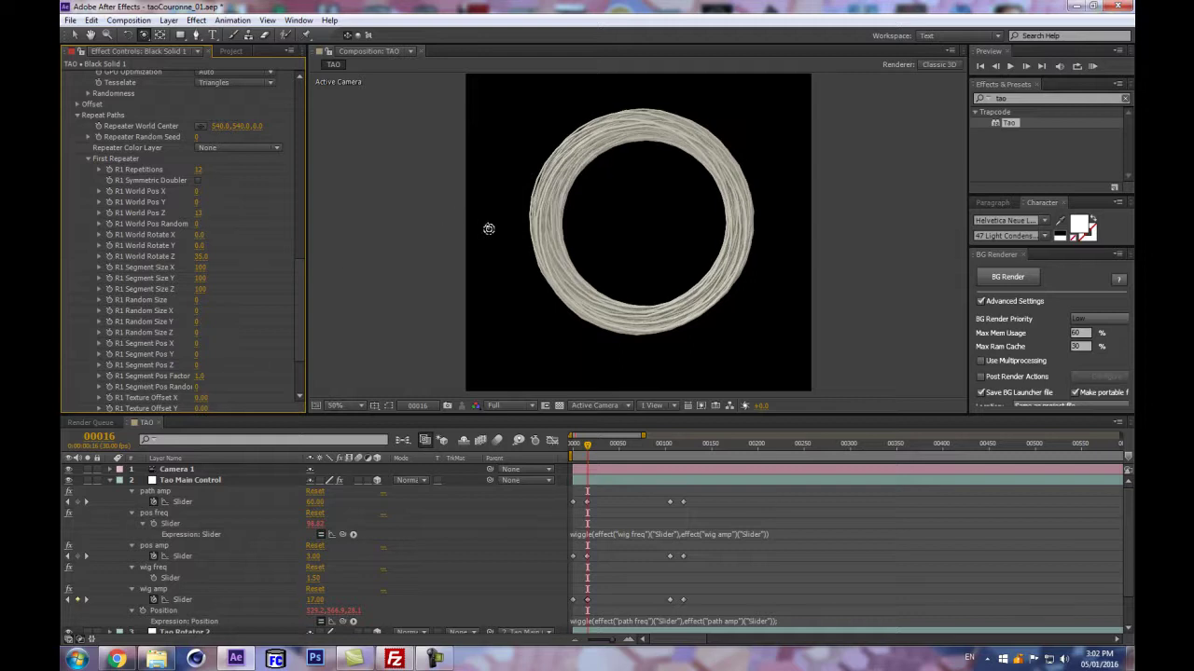
drag(198, 226, 204, 222)
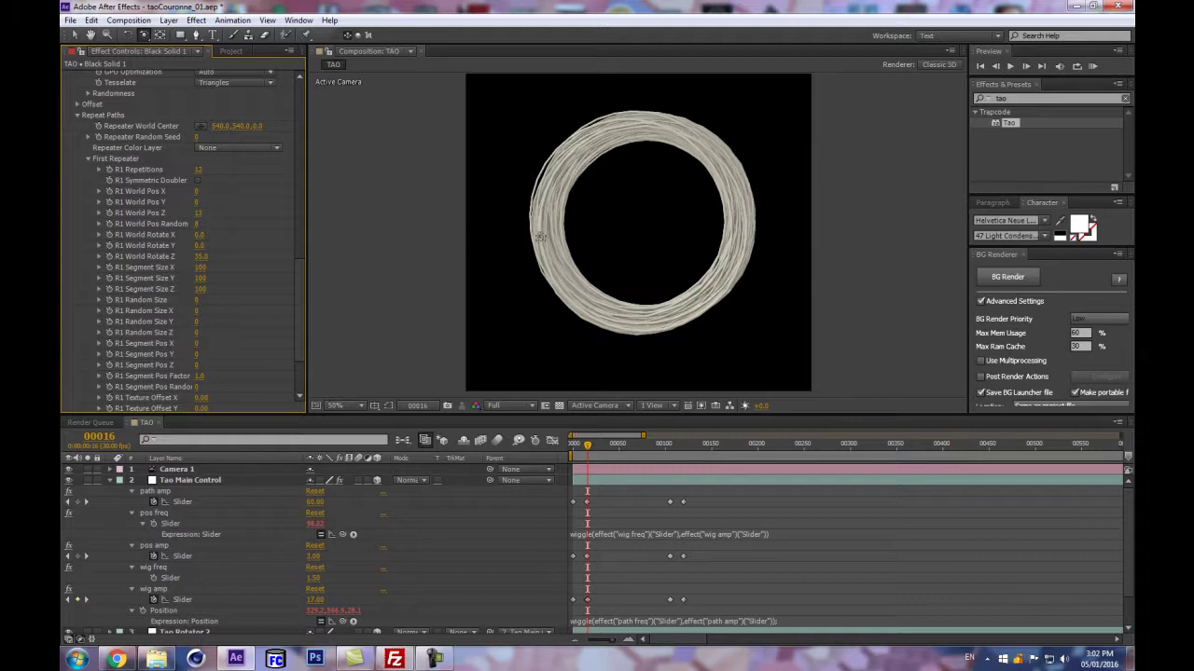
mouse_move(596, 242)
mouse_down()
mouse_move(654, 253)
mouse_move(591, 251)
mouse_up()
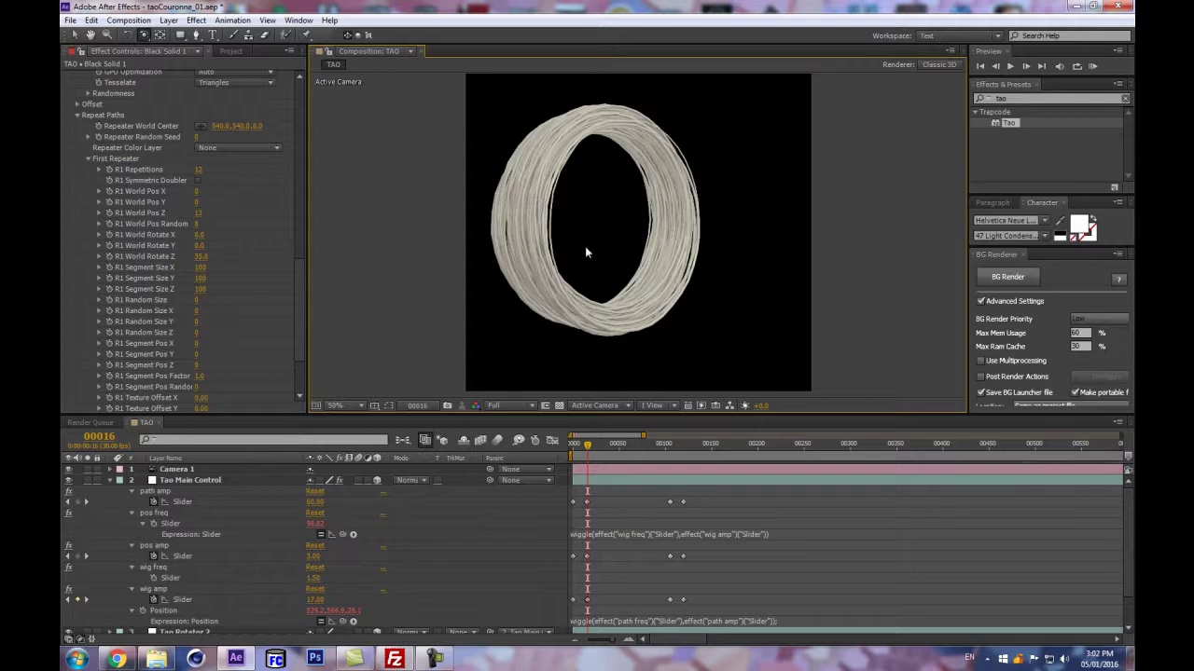
- Set R1 World Pos Z to 4 and check the ring's thickness from the side
click(198, 213)
text(4)
key(Return)
drag(616, 234, 677, 234)
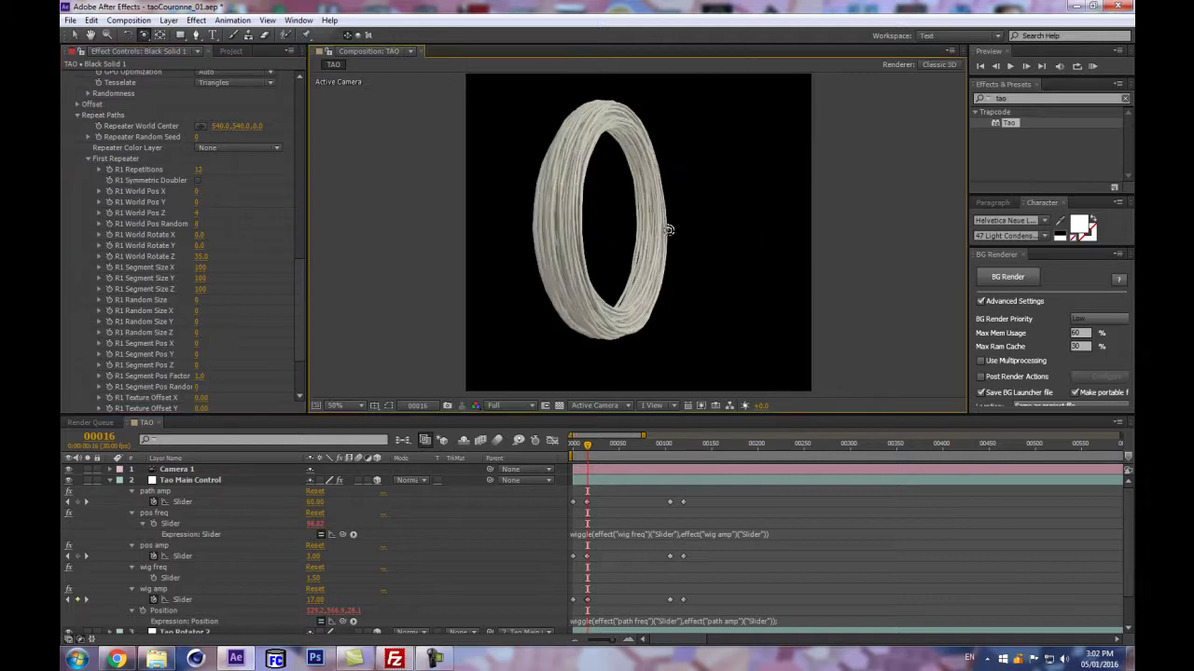
drag(668, 233, 644, 234)
- Collapse the Tao Main Control layer's properties in the timeline
scroll(266, 313, down, 3)
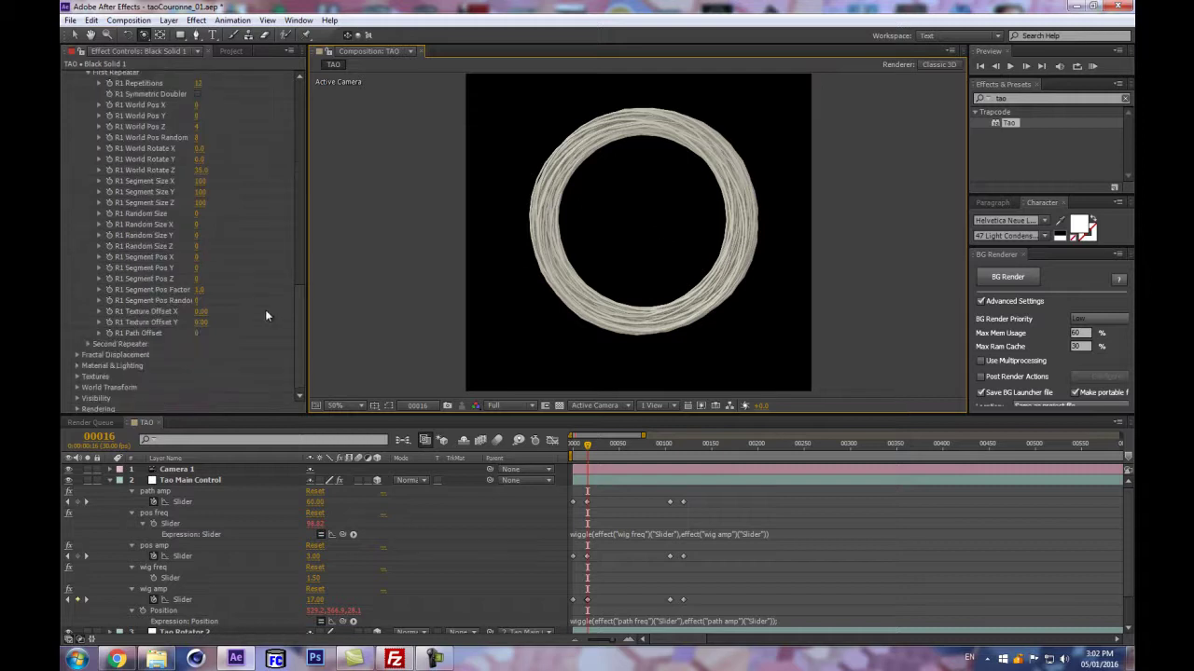
scroll(236, 287, up, 1)
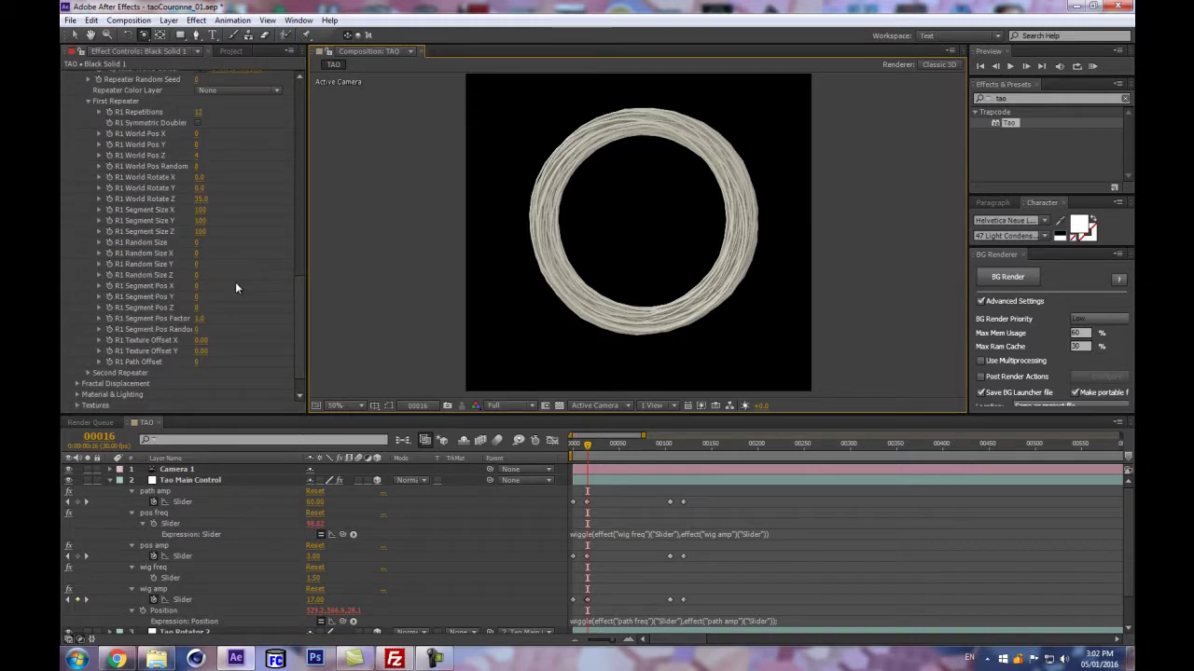
click(111, 482)
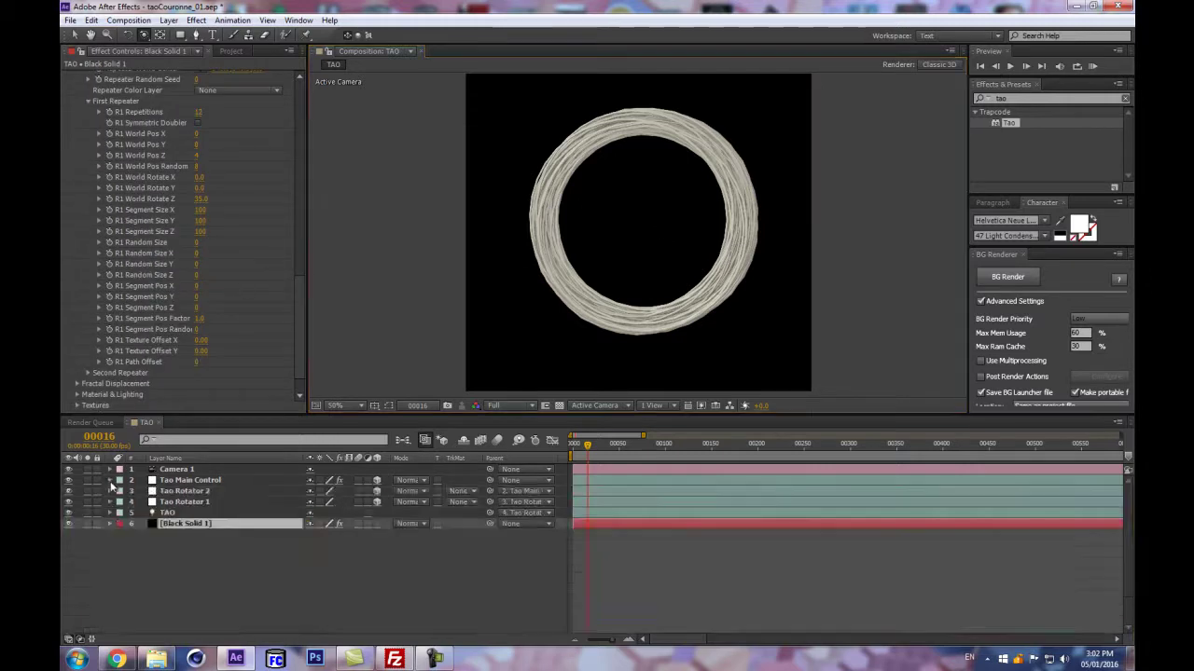
scroll(140, 186, up, 3)
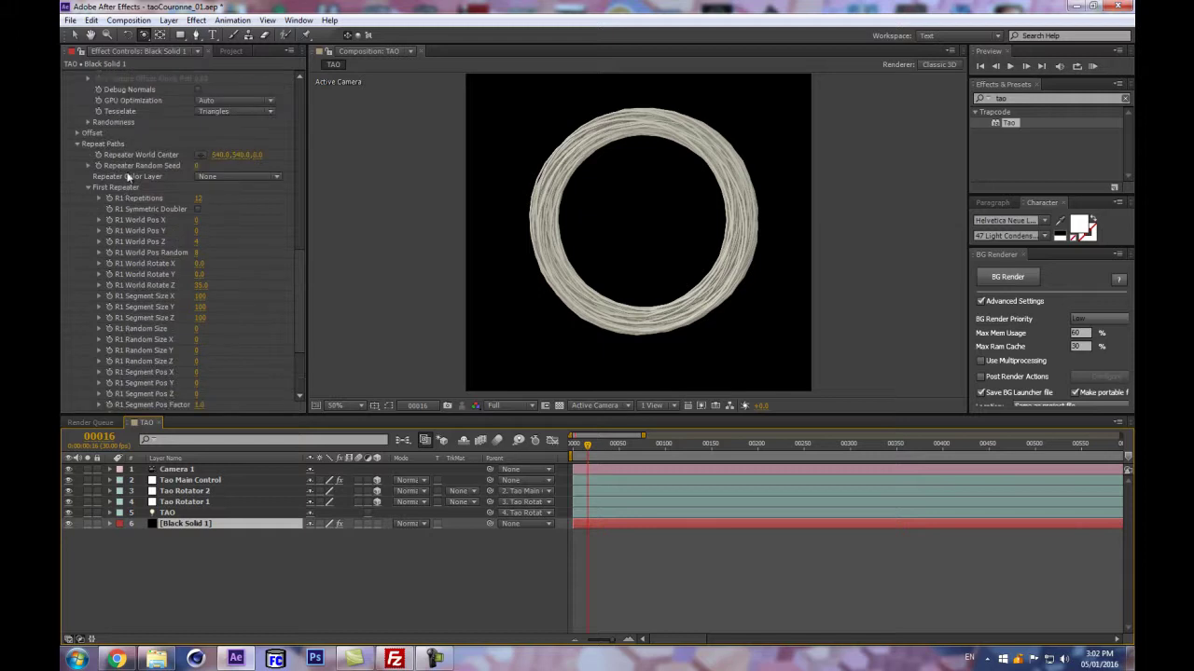
- Create a 500 × 500 px black solid layer named ColorMAP
click(199, 571)
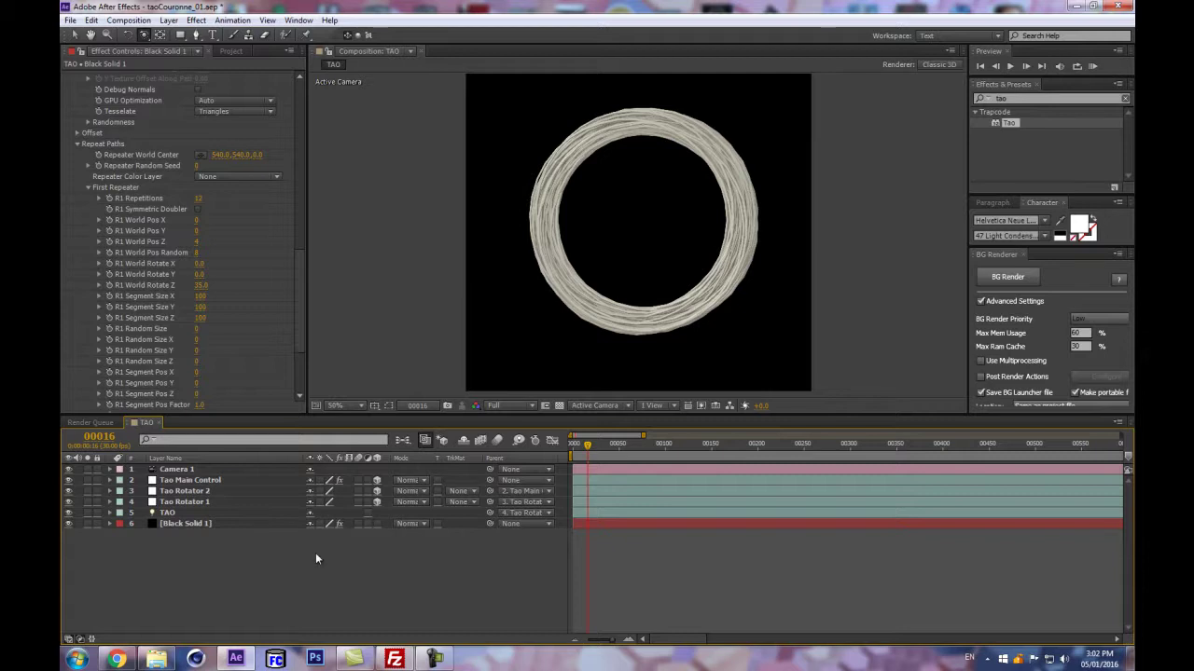
key(ctrl+y)
click(262, 230)
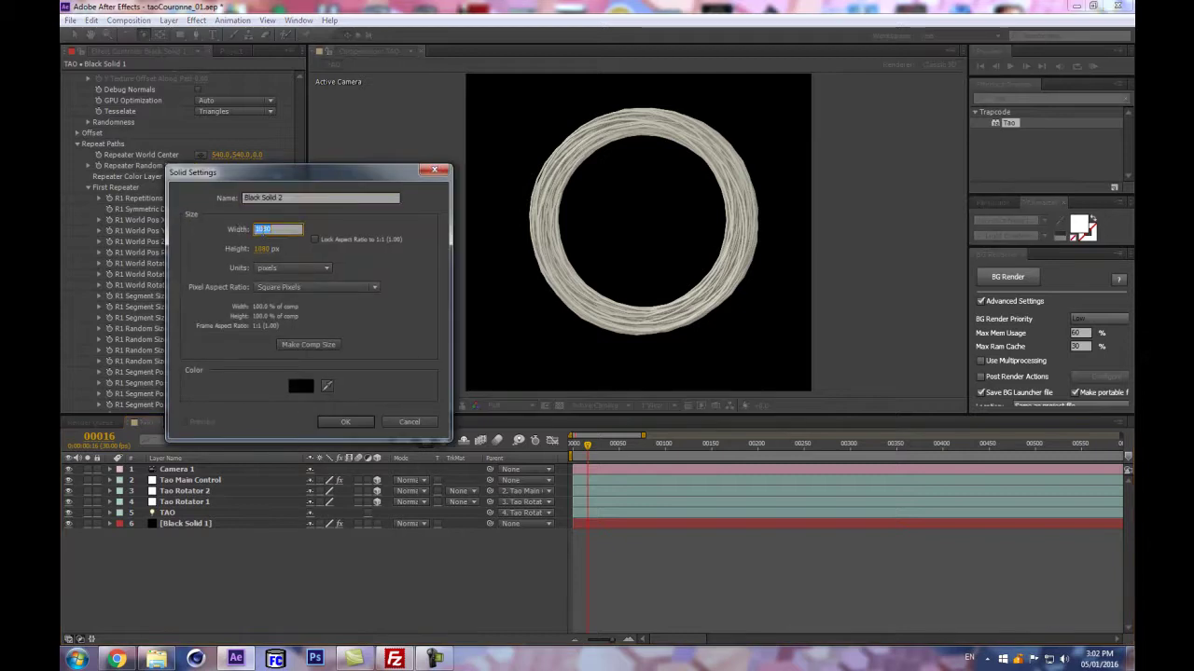
text(500)
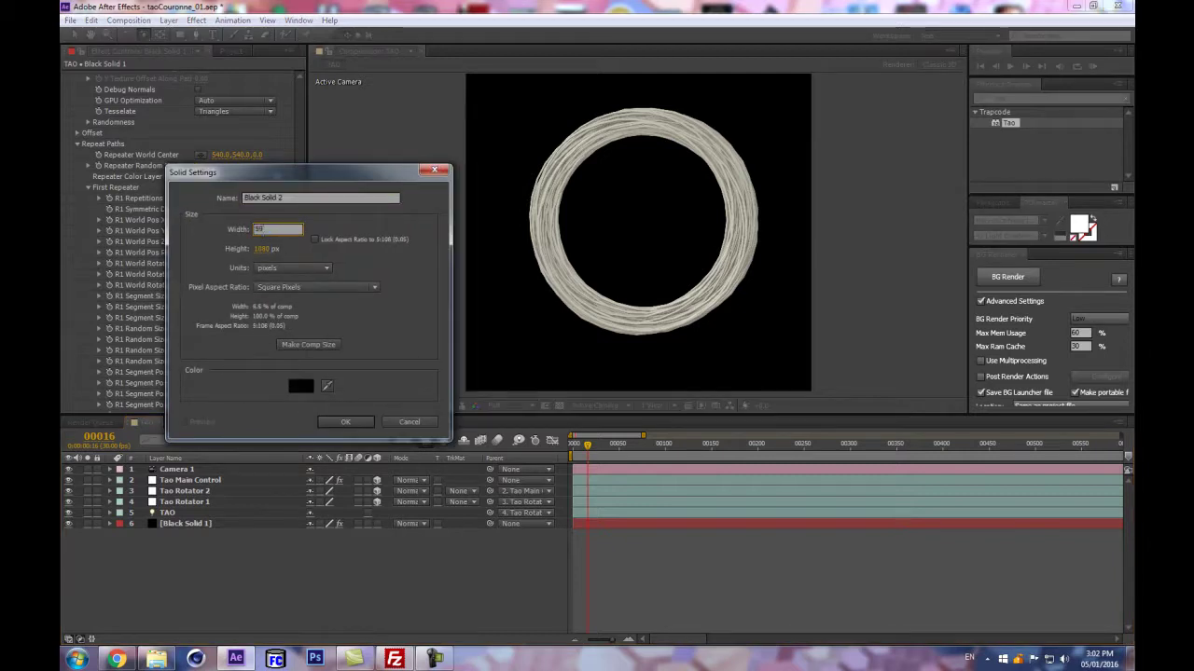
key(Tab)
text(500)
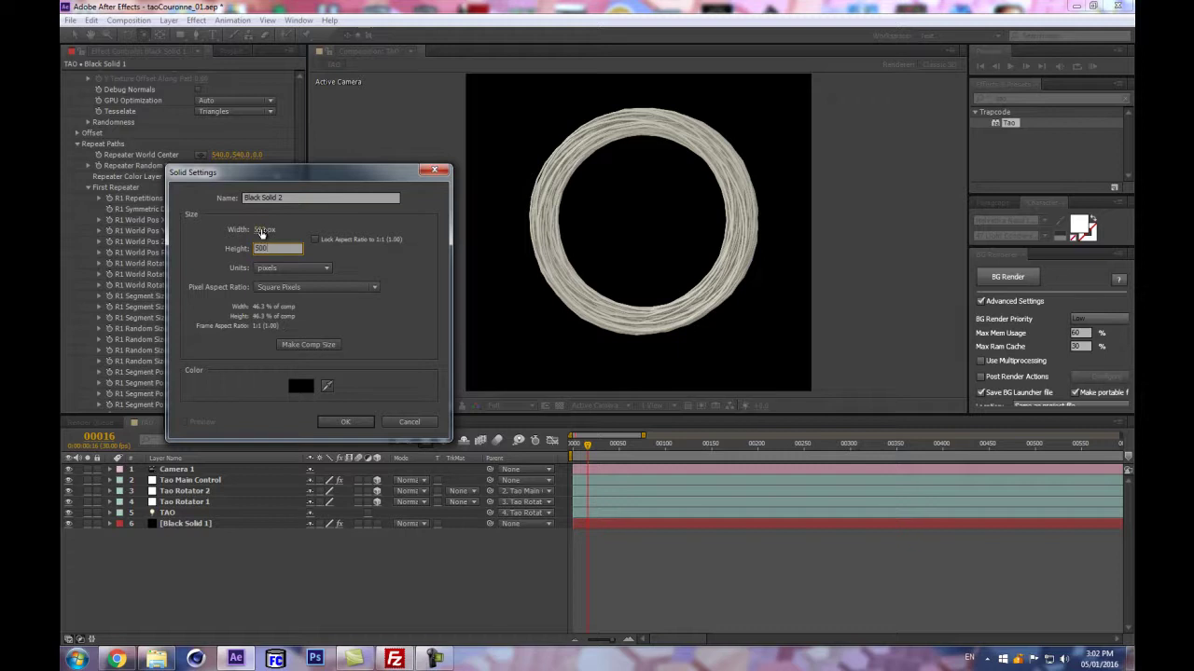
click(332, 200)
text(Col)
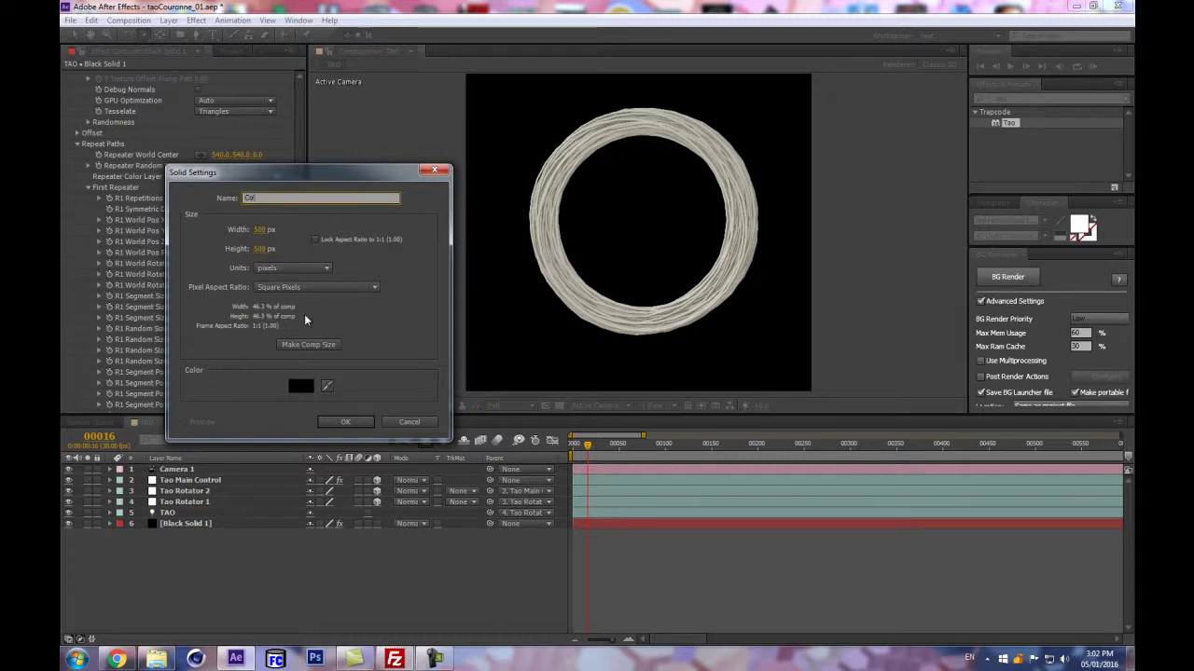
text(orMAP)
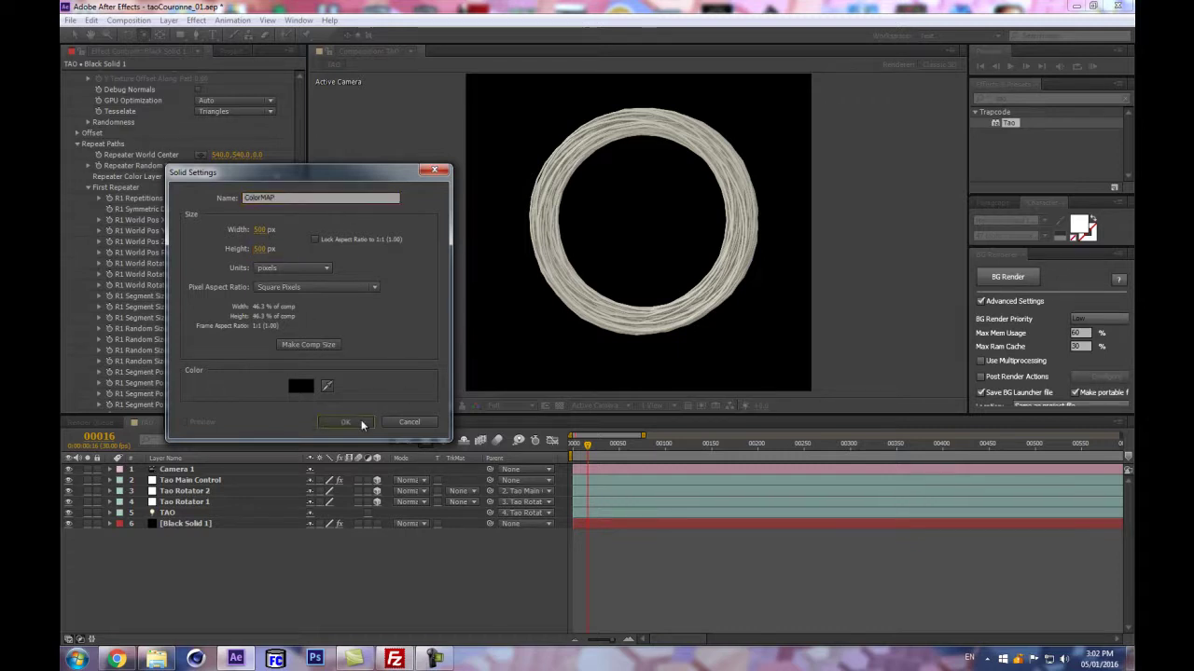
click(345, 422)
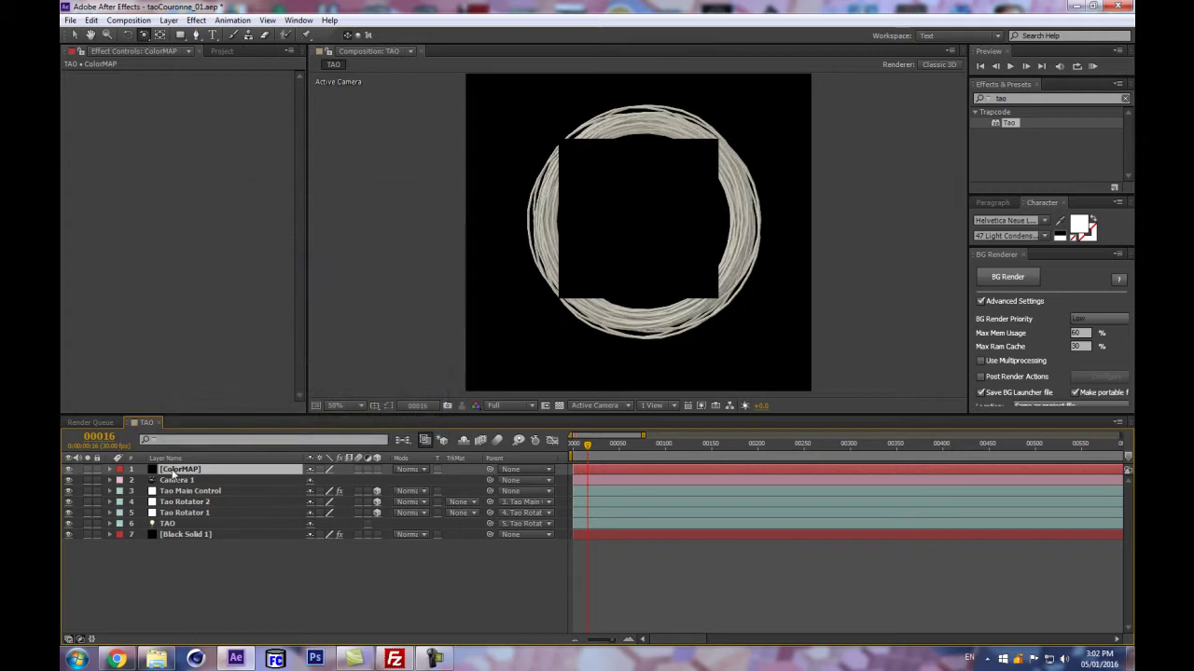
- Pre-compose the ColorMAP layer as ColorMAP Comp 1, leaving all attributes in TAO, and open the new composition
key(ctrl+shift+c)
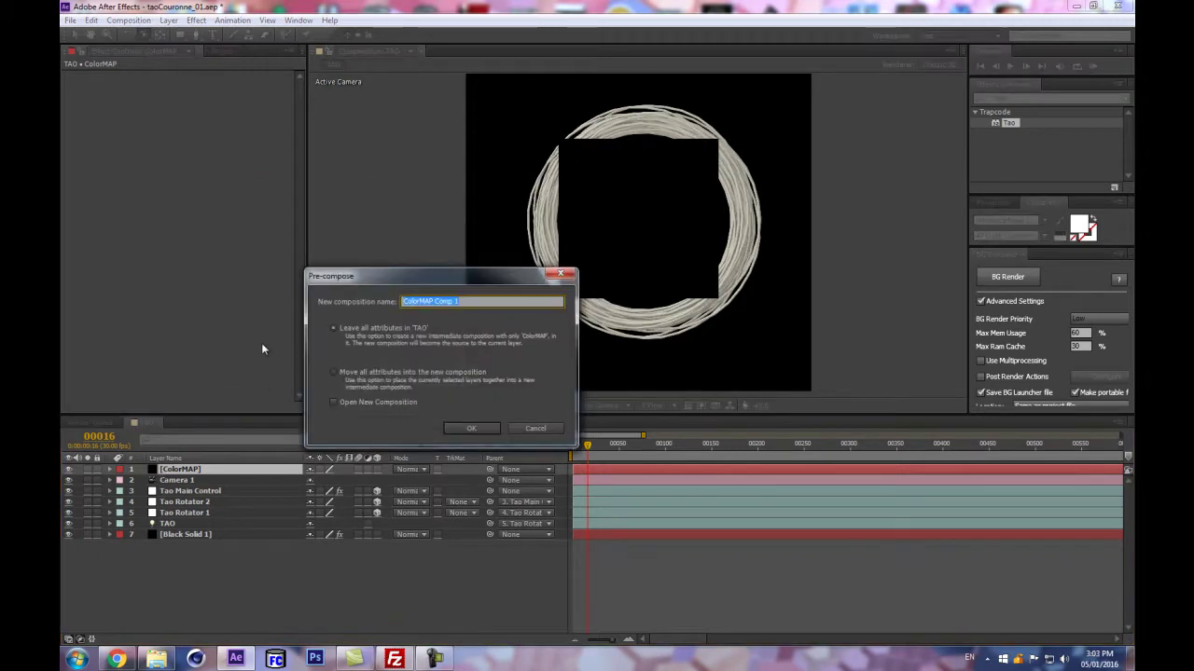
click(489, 430)
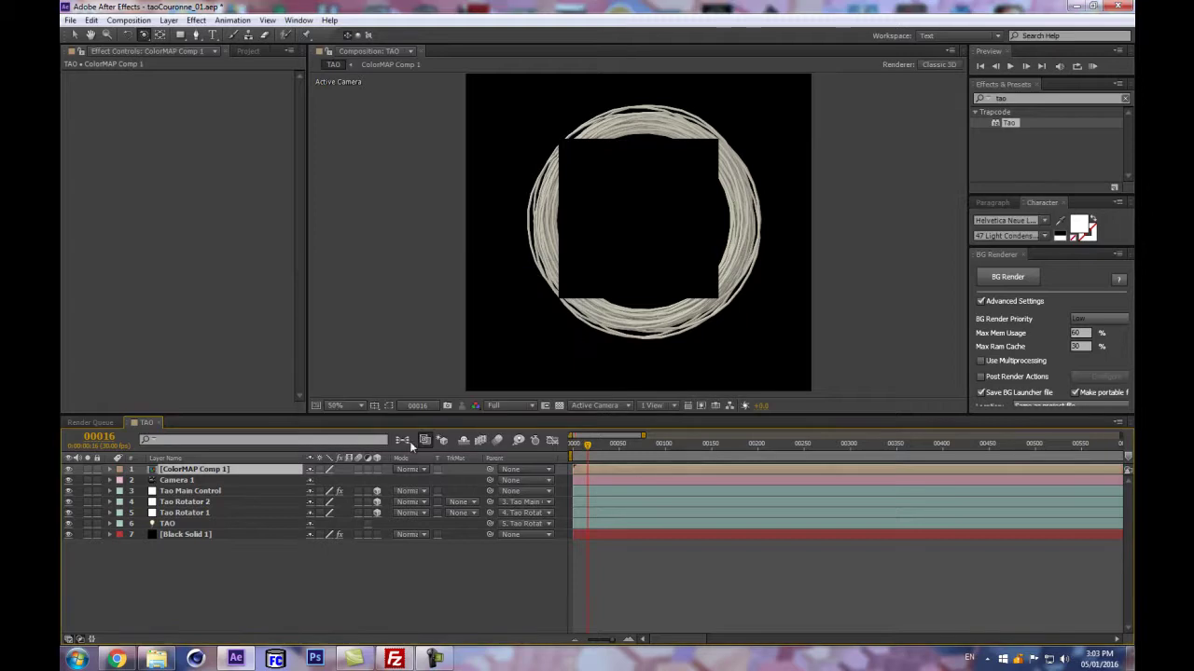
double_click(187, 469)
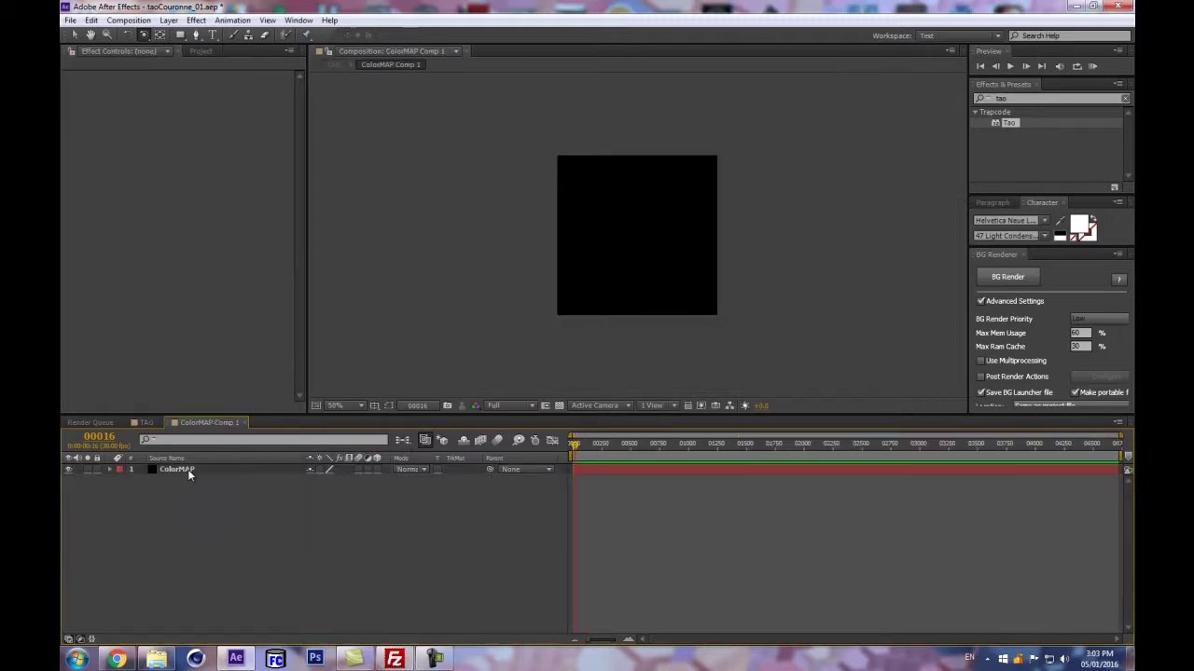
- Find the Ramp effect and apply it to the ColorMAP layer
click(1040, 97)
text(ramp)
drag(1027, 123, 182, 470)
- Find the Colorama effect and add it after Ramp on the ColorMAP layer
click(1024, 98)
text(cu)
key(BackSpace)
text(oloram)
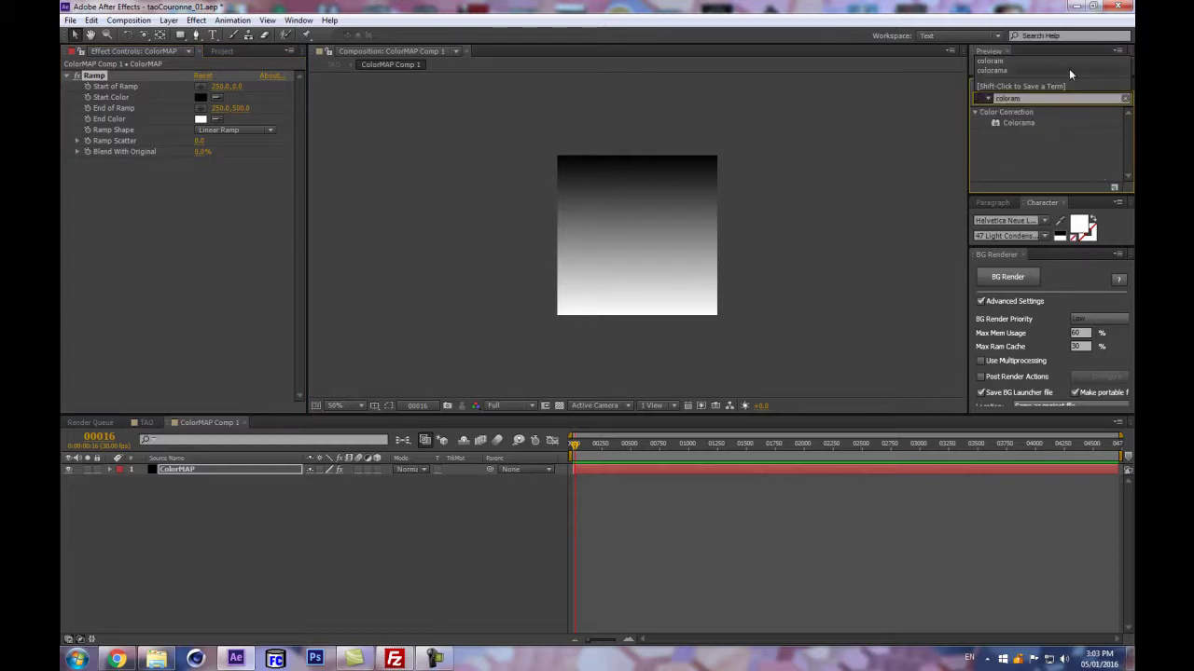
drag(1002, 122, 76, 305)
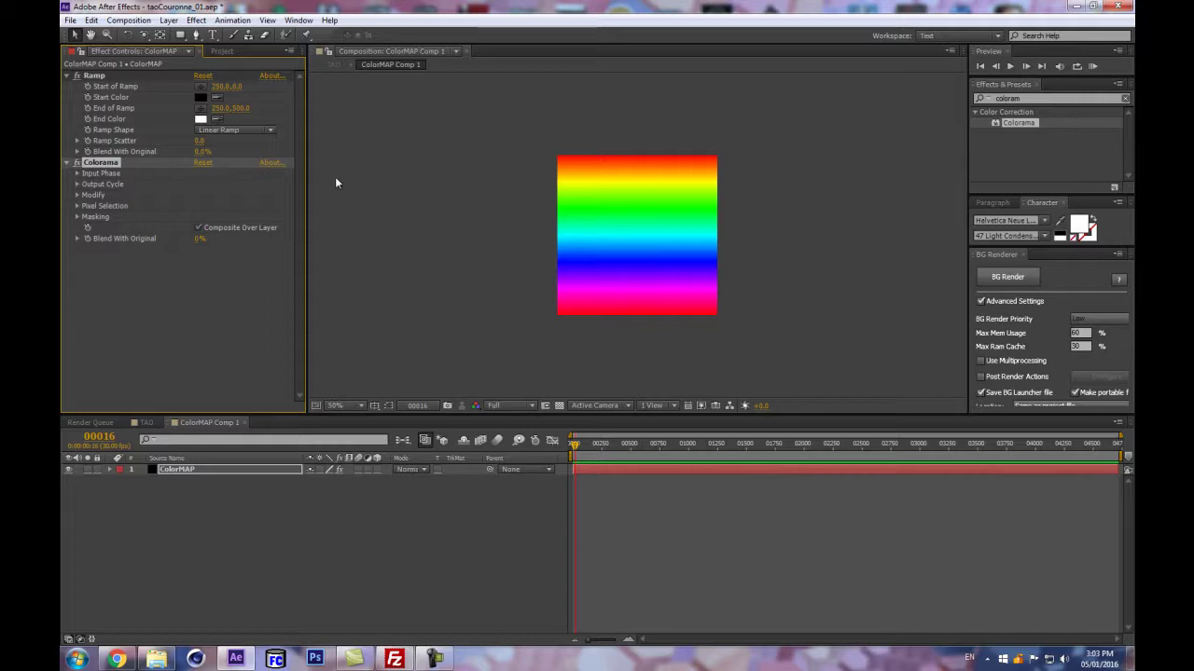
- Try the Deep Ocean preset palette in Colorama's Output Cycle
click(76, 184)
click(235, 198)
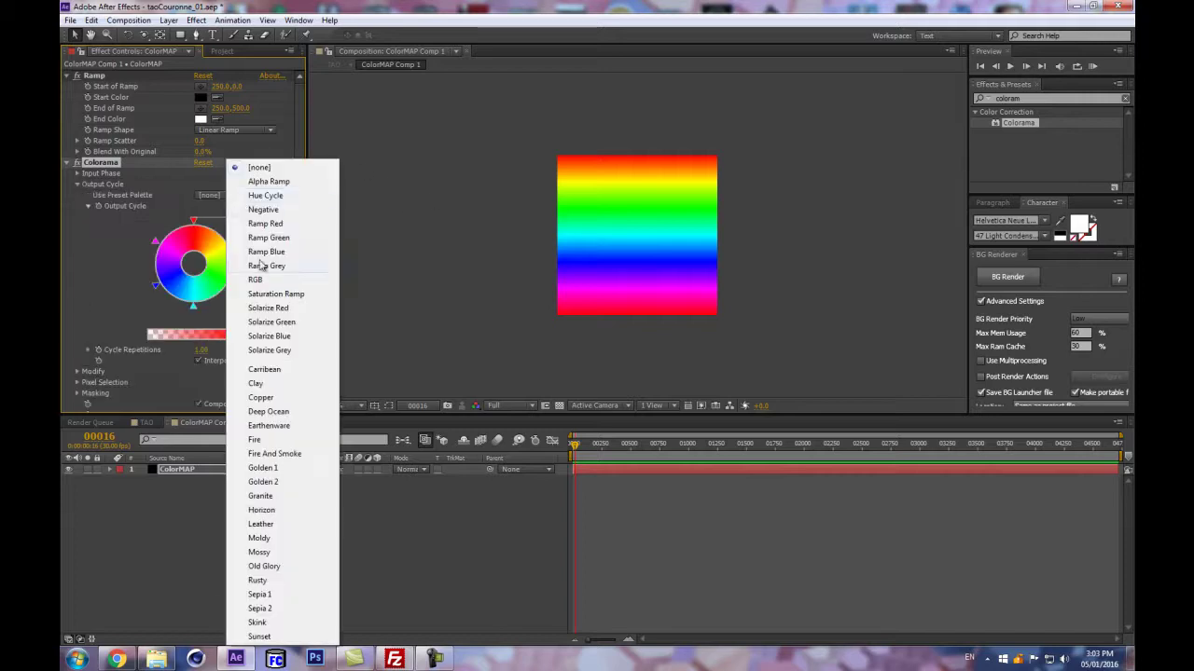
click(272, 413)
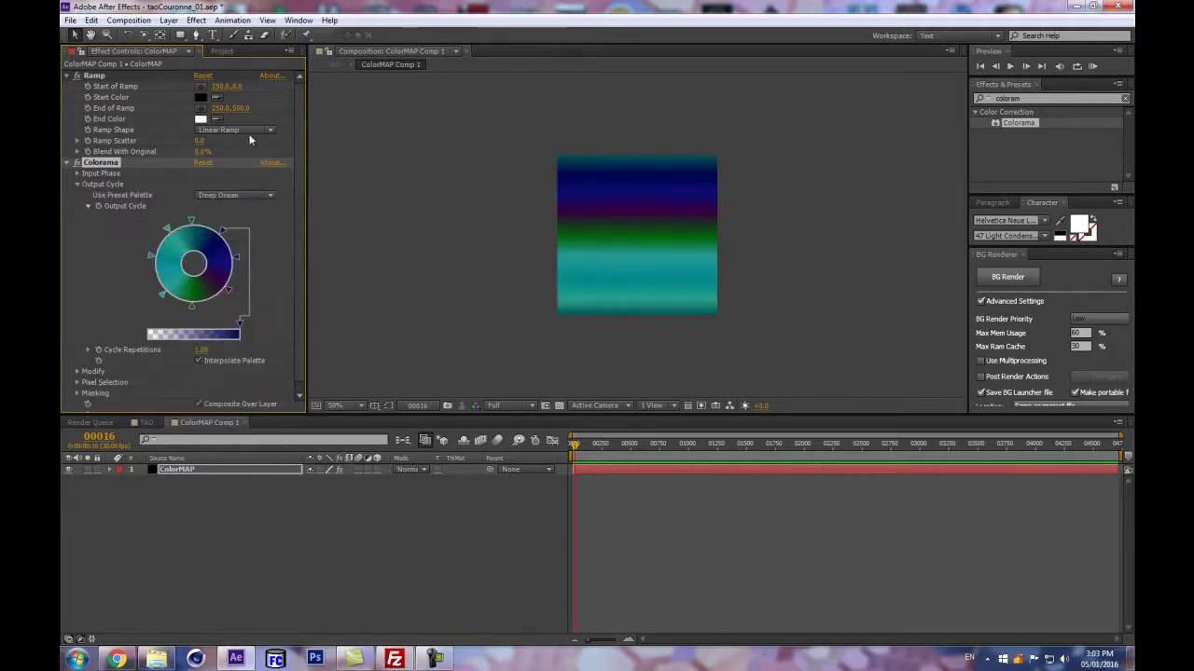
- Set Colorama's preset palette to Granite and turn off Interpolate Palette to get hard-edged color bands
click(242, 195)
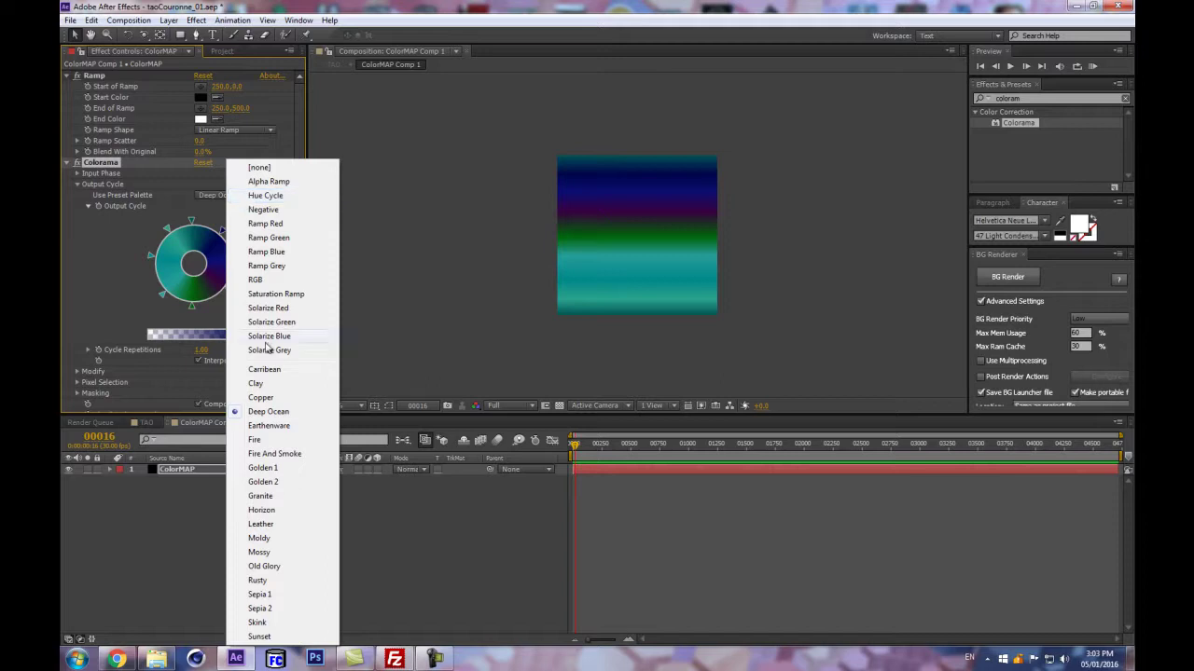
click(265, 496)
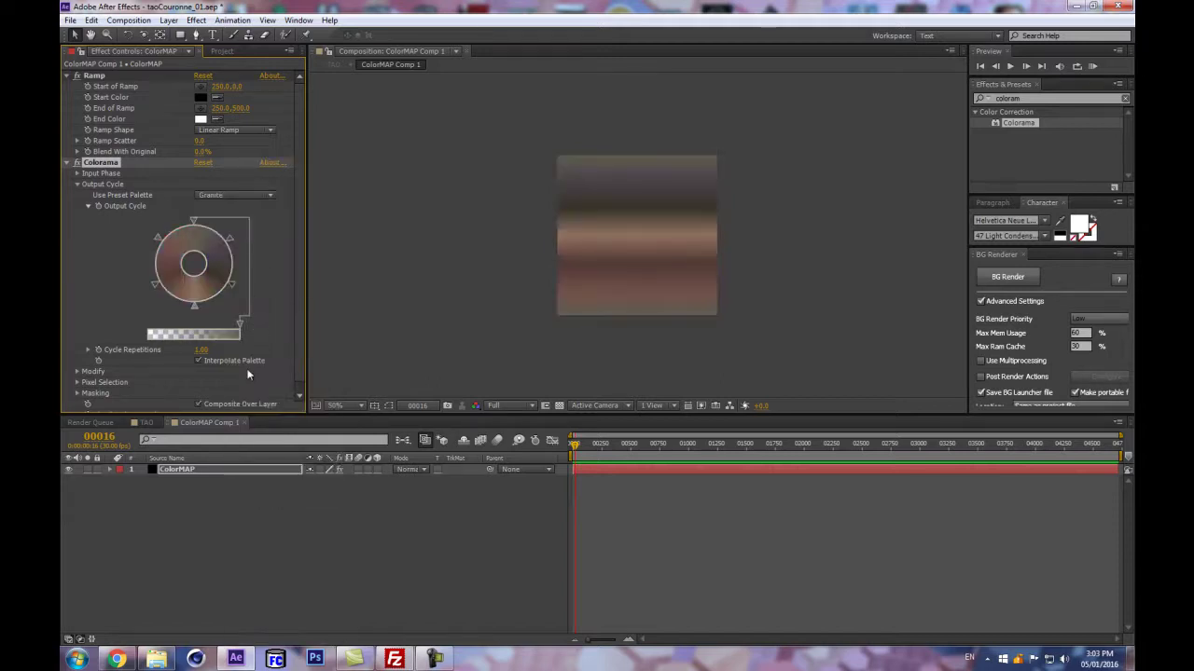
click(206, 359)
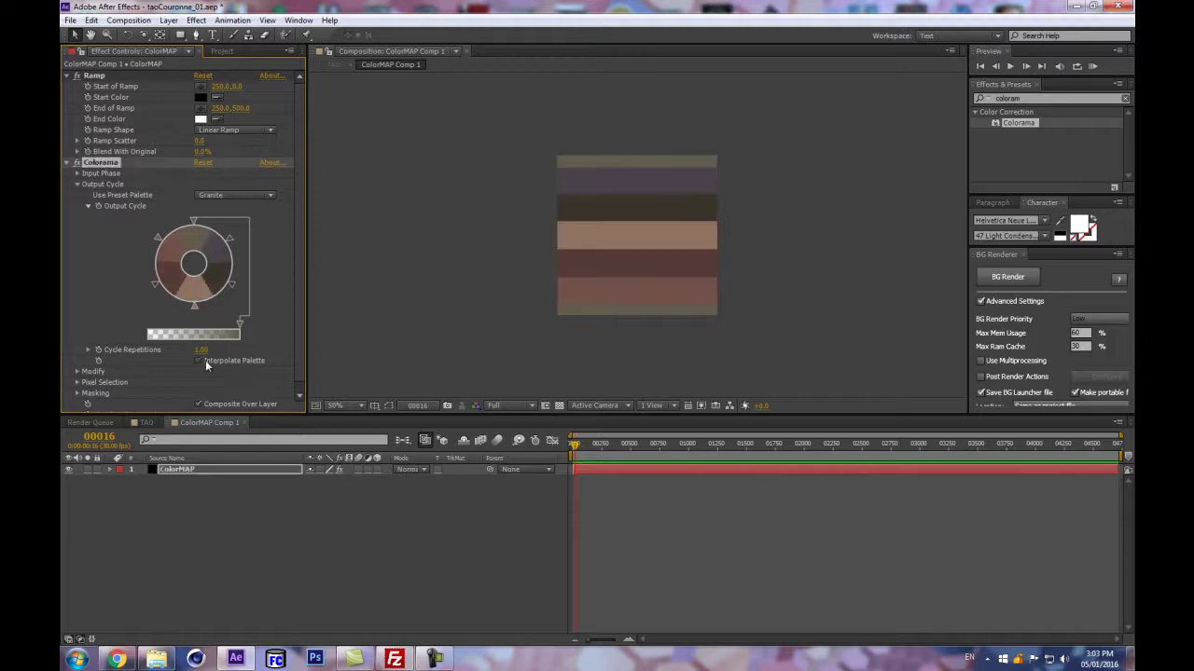
- Rotate the ColorMAP layer by 90° so its color bands run vertically
click(223, 470)
key(r)
click(321, 482)
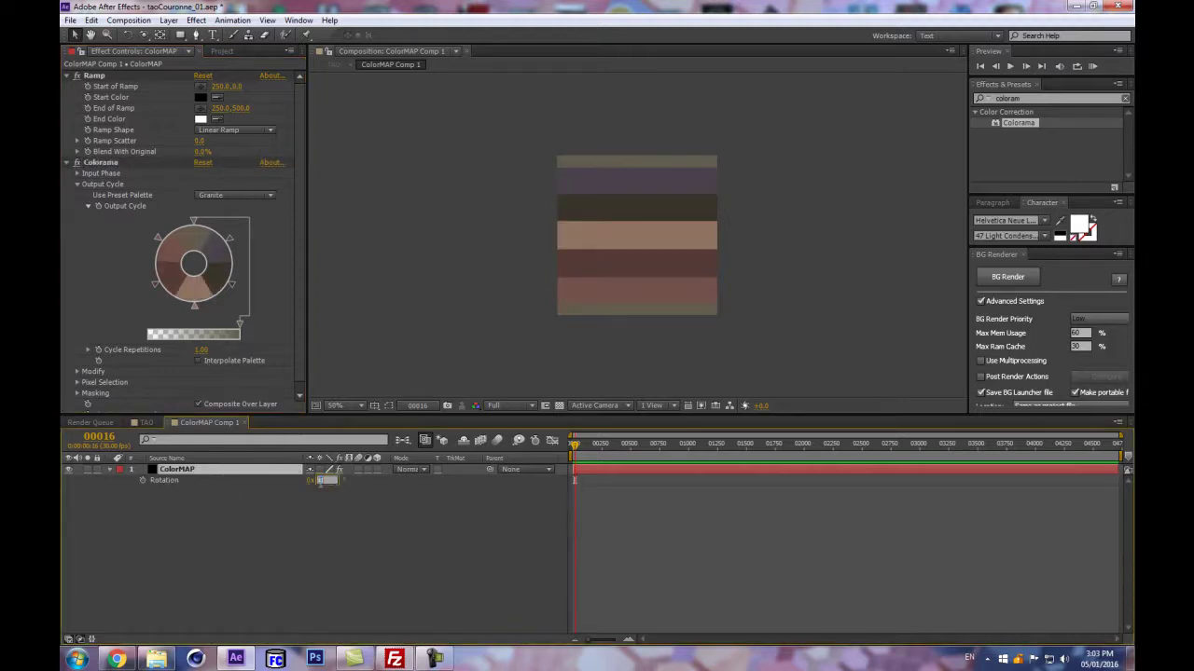
text(90)
key(Return)
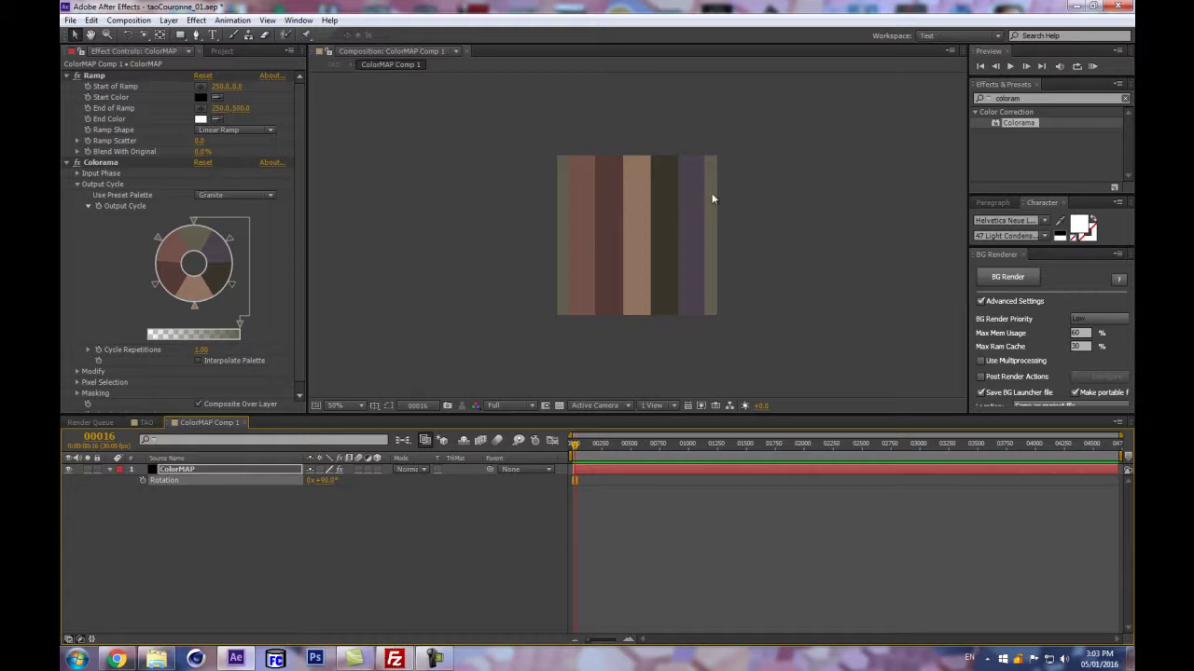
- Try the Moldy palette in Colorama's Output Cycle, and set the preset palette to Rusty
click(234, 195)
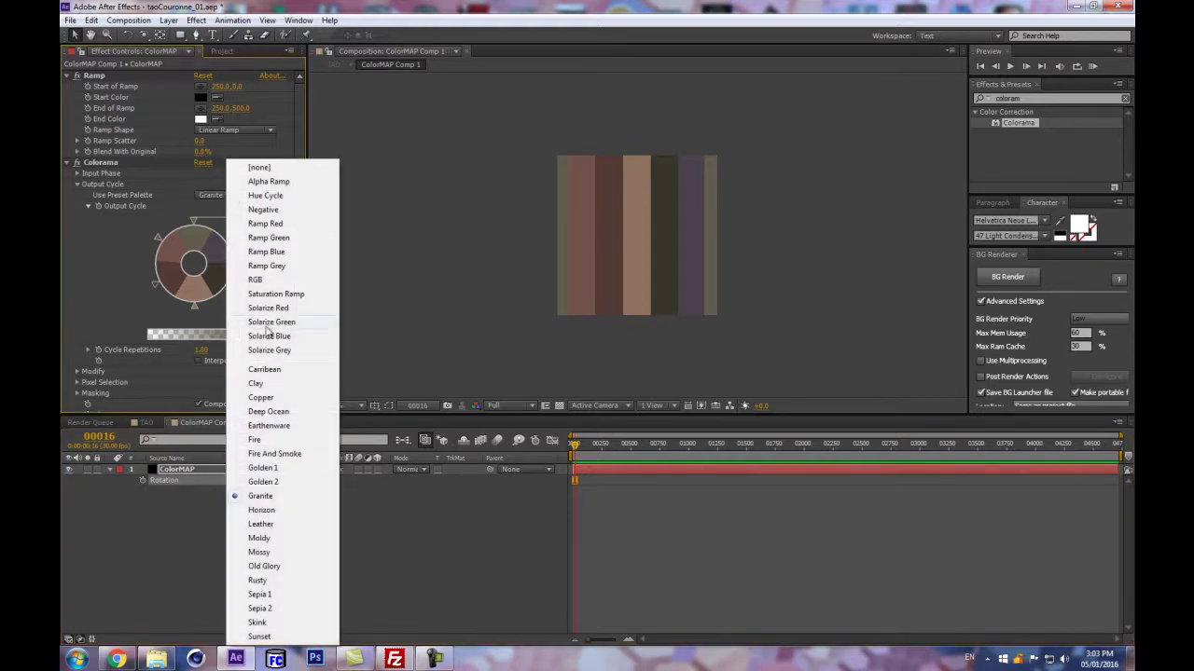
click(262, 538)
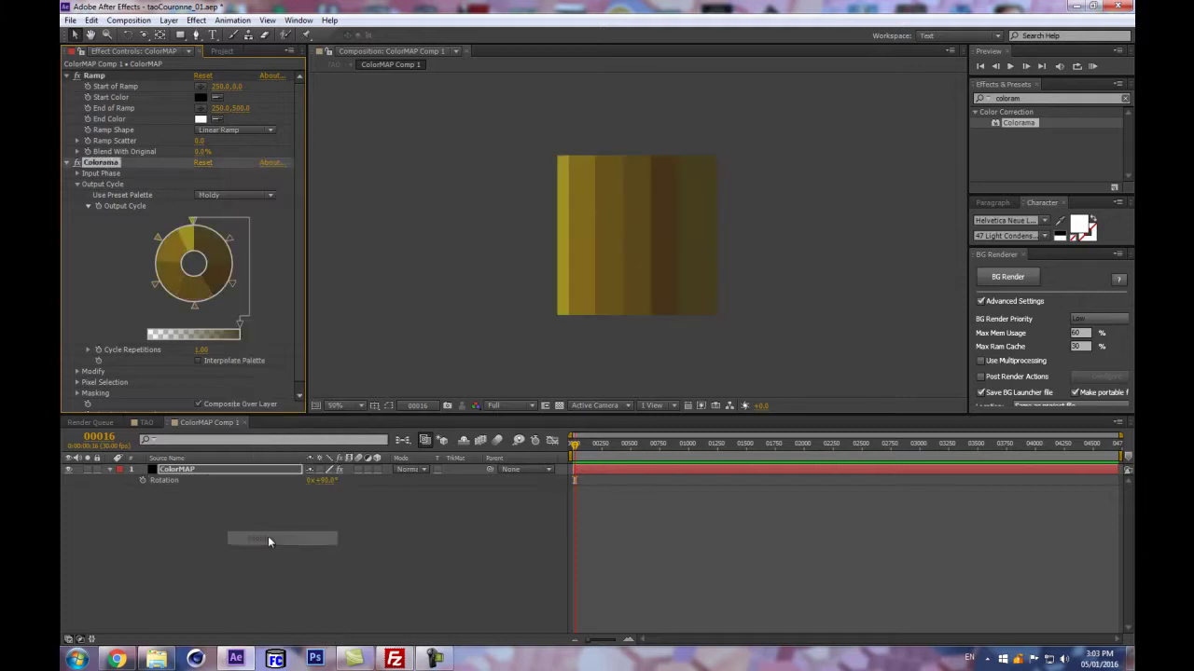
click(236, 195)
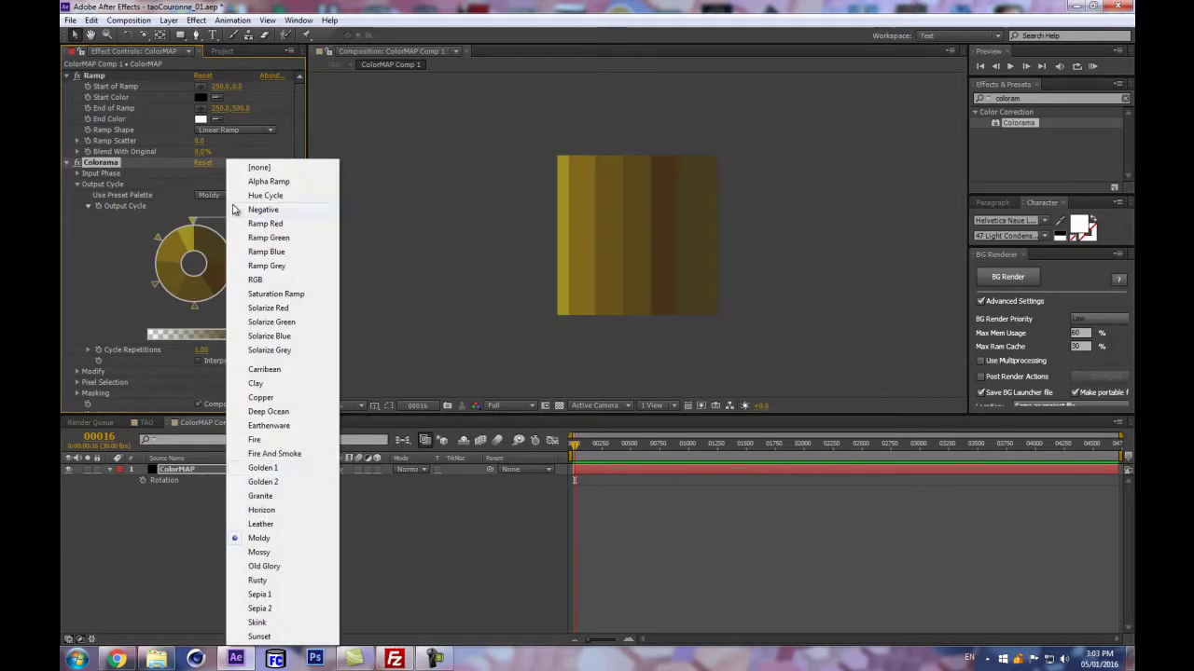
click(261, 576)
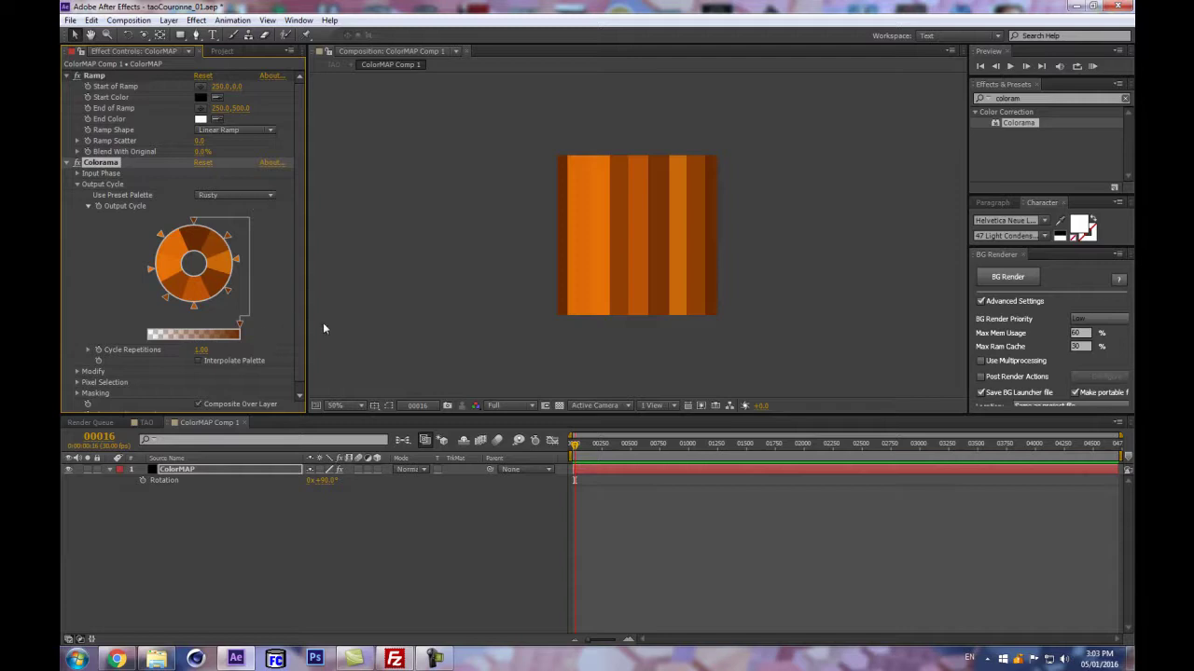
- Collapse Colorama's settings and add the Tint effect below it on the ColorMAP layer with Amount to Tint at 63%
click(77, 156)
click(1012, 98)
text(tint)
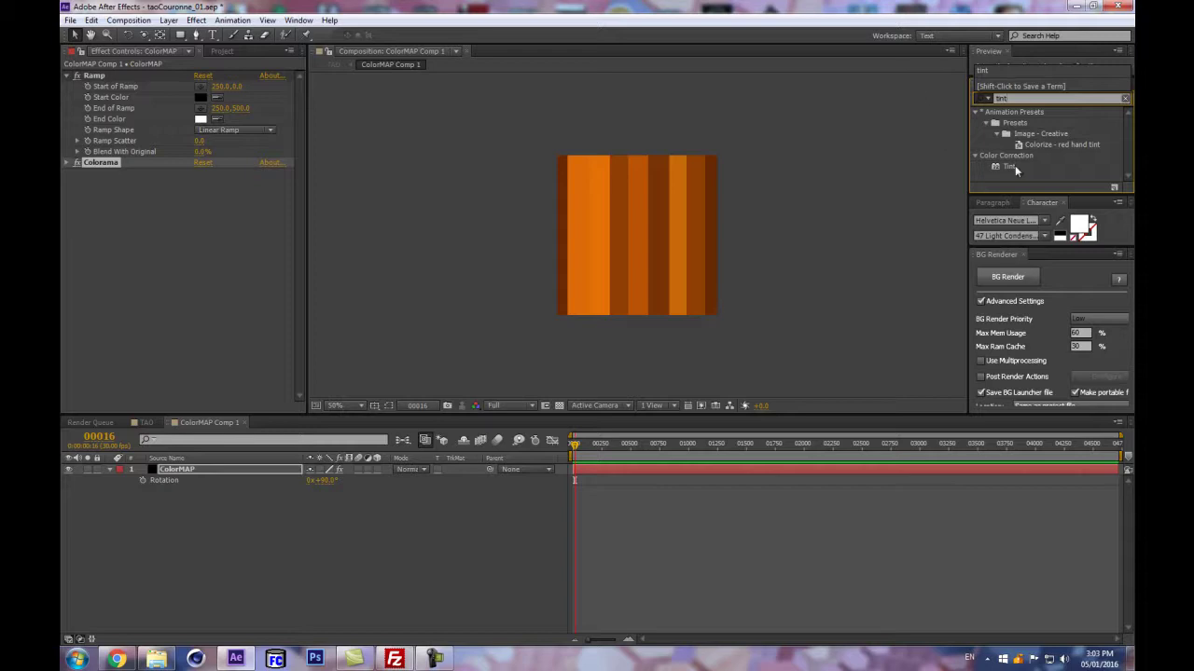
drag(1009, 166, 183, 208)
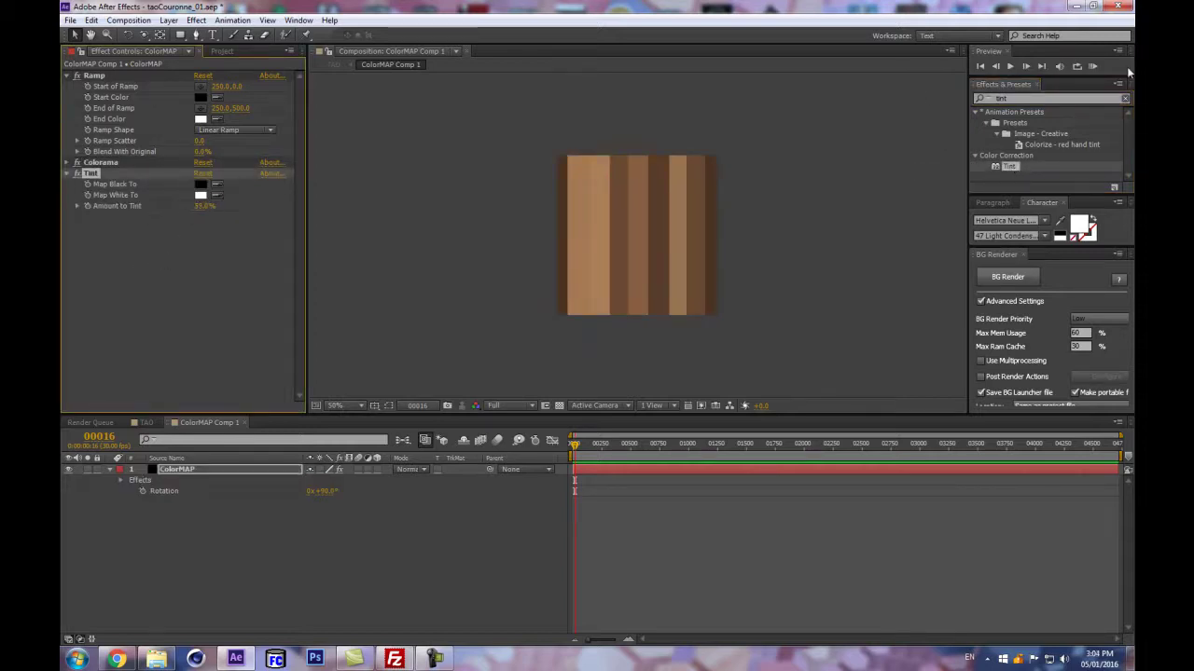
- Add Levels after Tint with Input Black 46, Input White 217 and Gamma 0.79, and raise Amount to Tint to 75%
click(1001, 99)
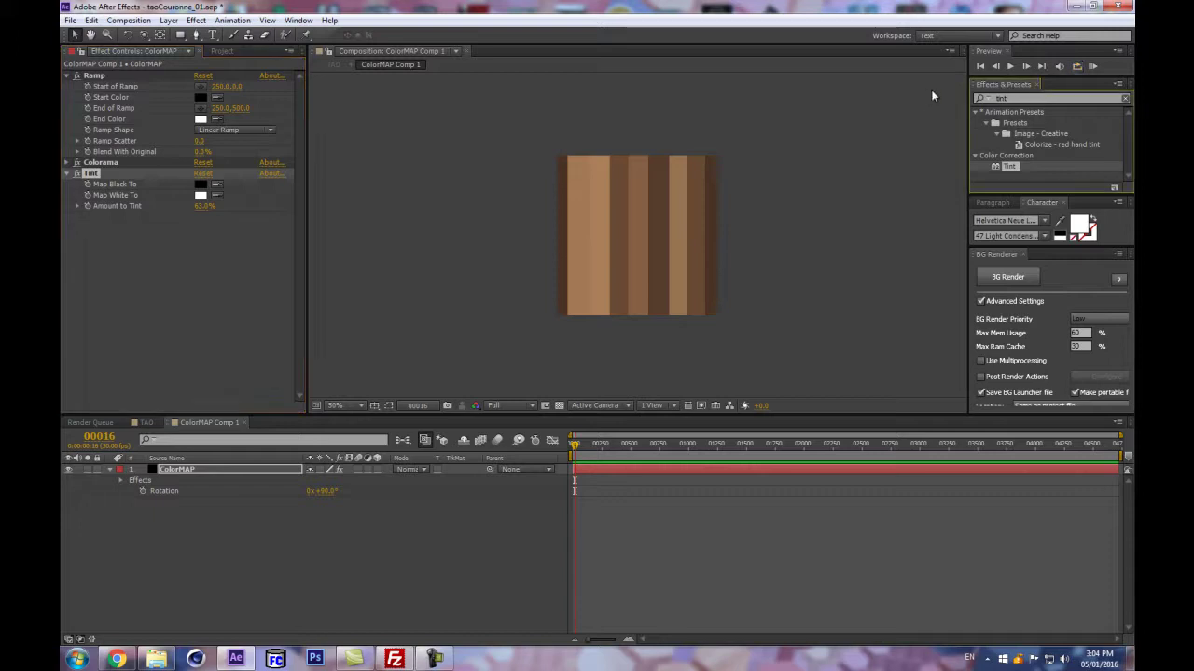
text(level)
drag(1021, 178, 226, 269)
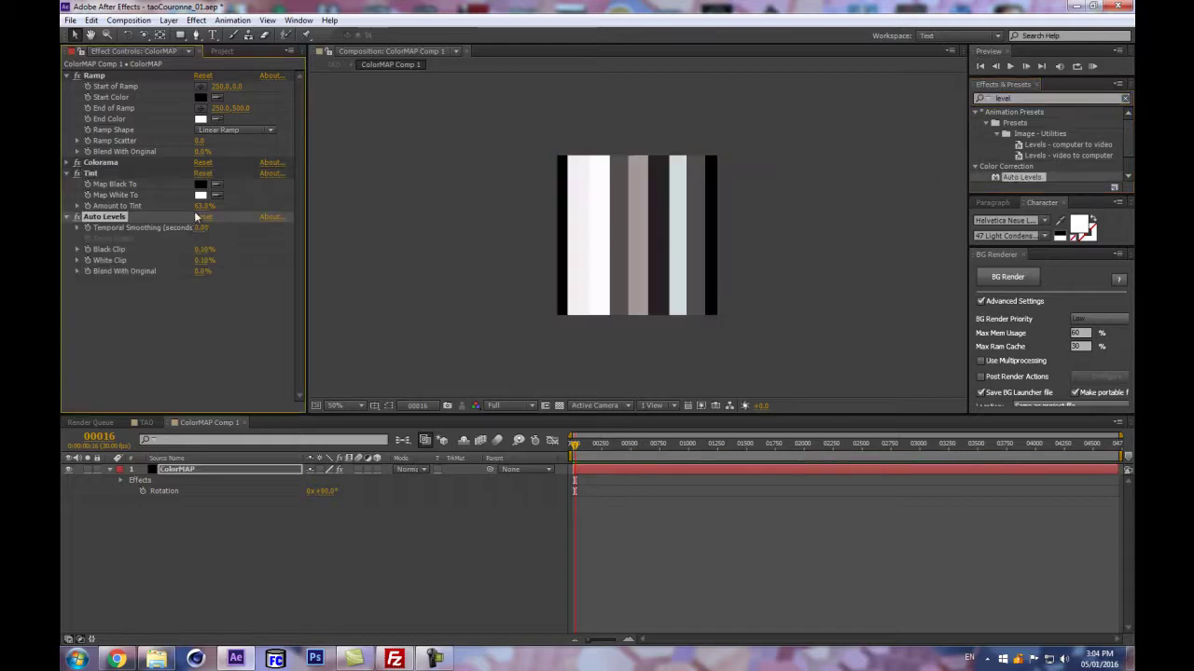
key(Delete)
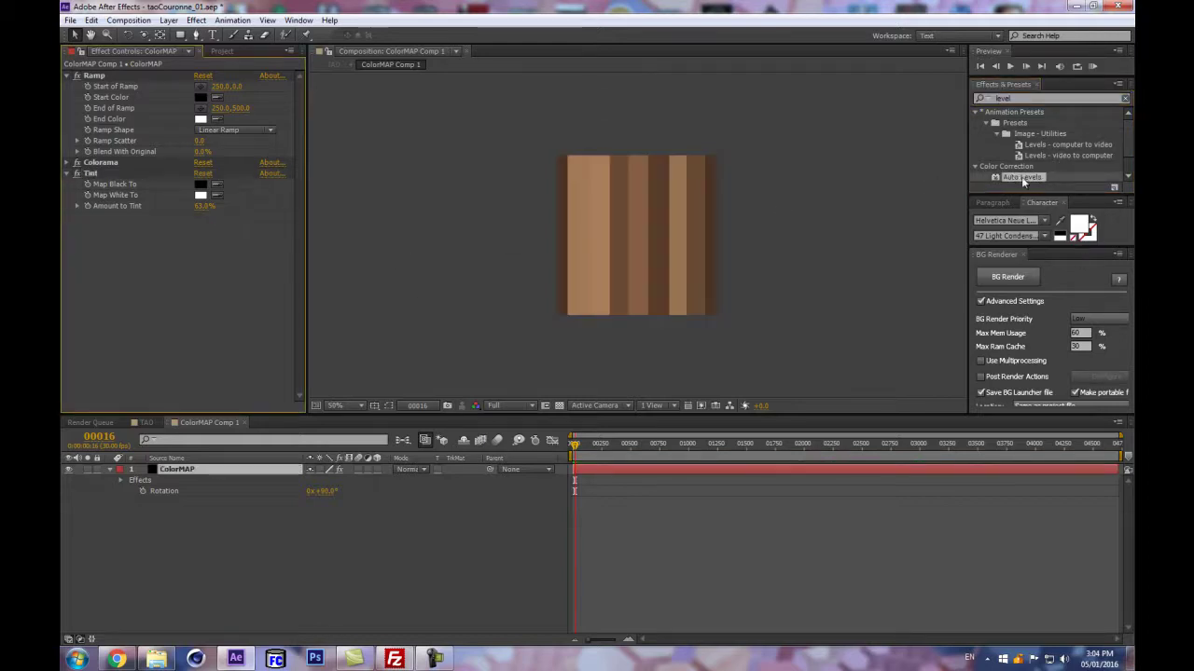
drag(1030, 195, 217, 288)
drag(263, 297, 238, 297)
drag(98, 296, 189, 289)
drag(204, 205, 215, 205)
click(322, 550)
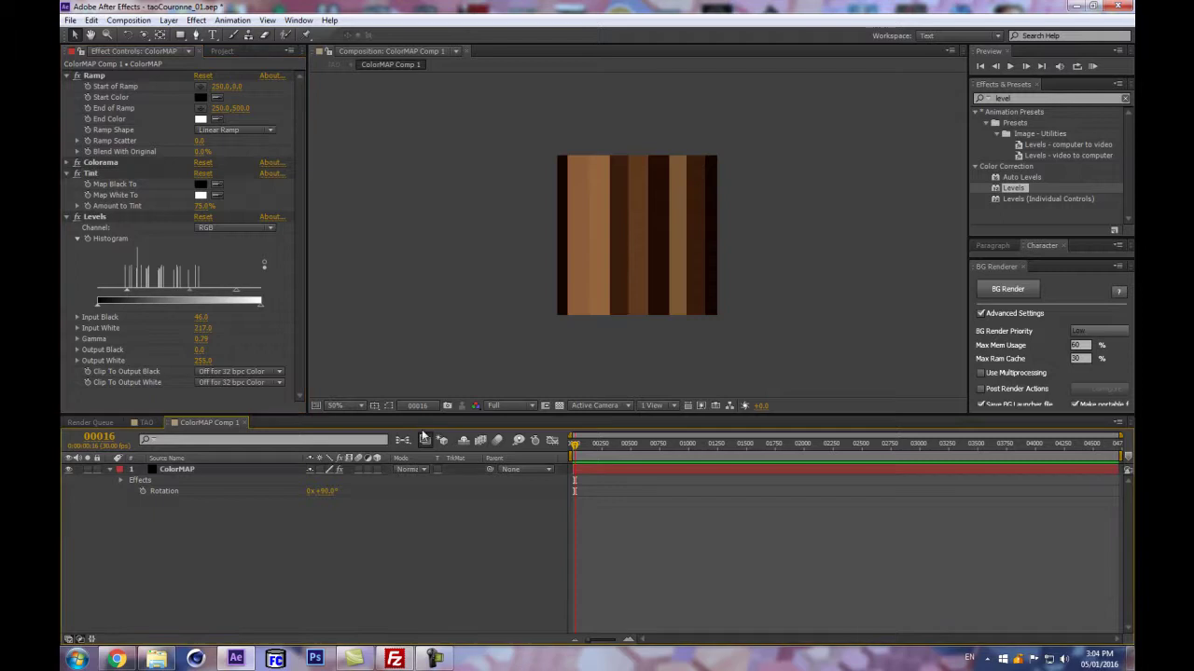
- Go to the TAO composition and hide the ColorMAP Comp 1 layer
click(403, 440)
click(339, 449)
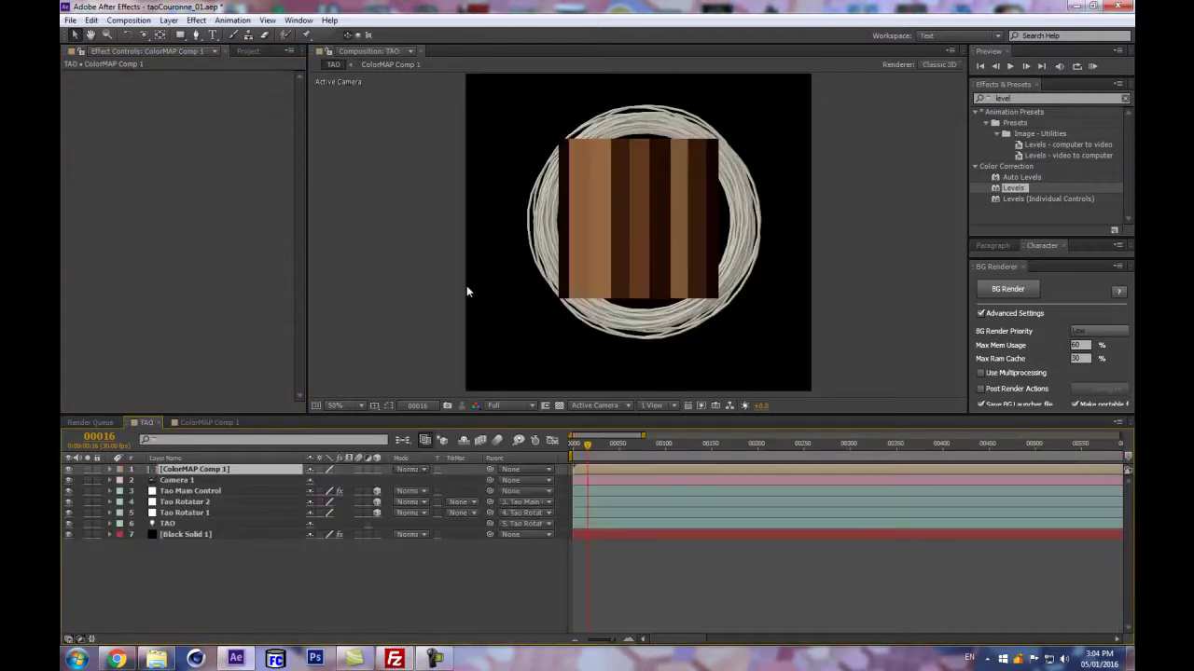
click(68, 470)
click(68, 471)
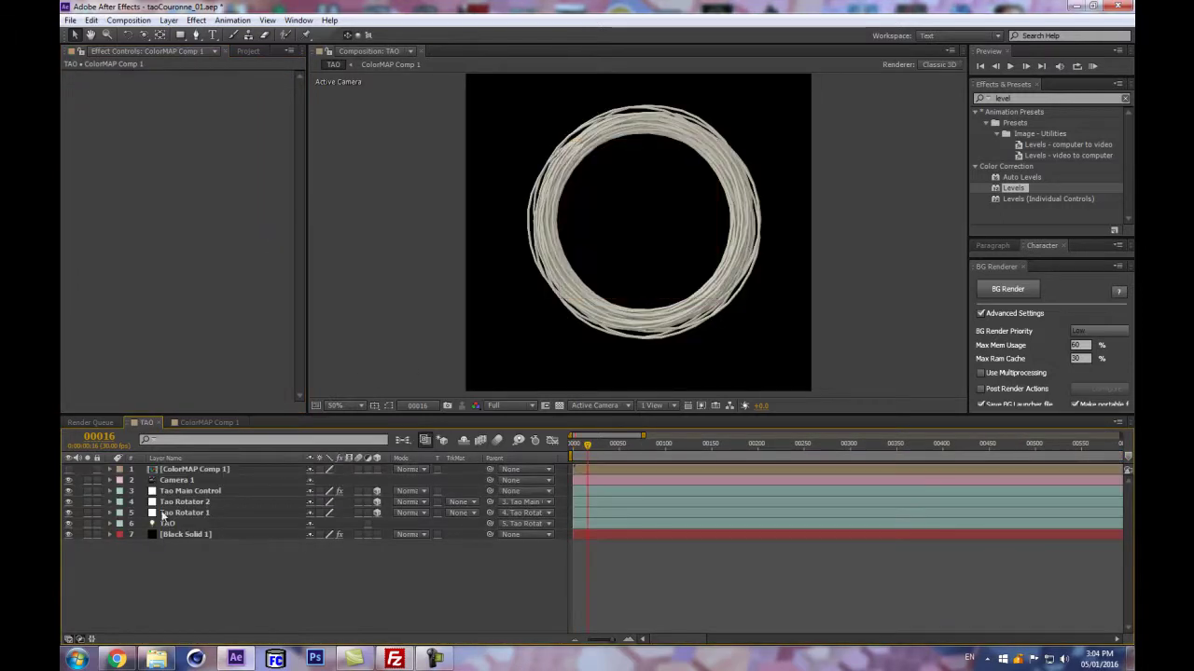
- Set the Repeater Color Layer of the Tao effect on Black Solid 1 to ColorMAP Comp 1
click(175, 536)
drag(296, 166, 297, 323)
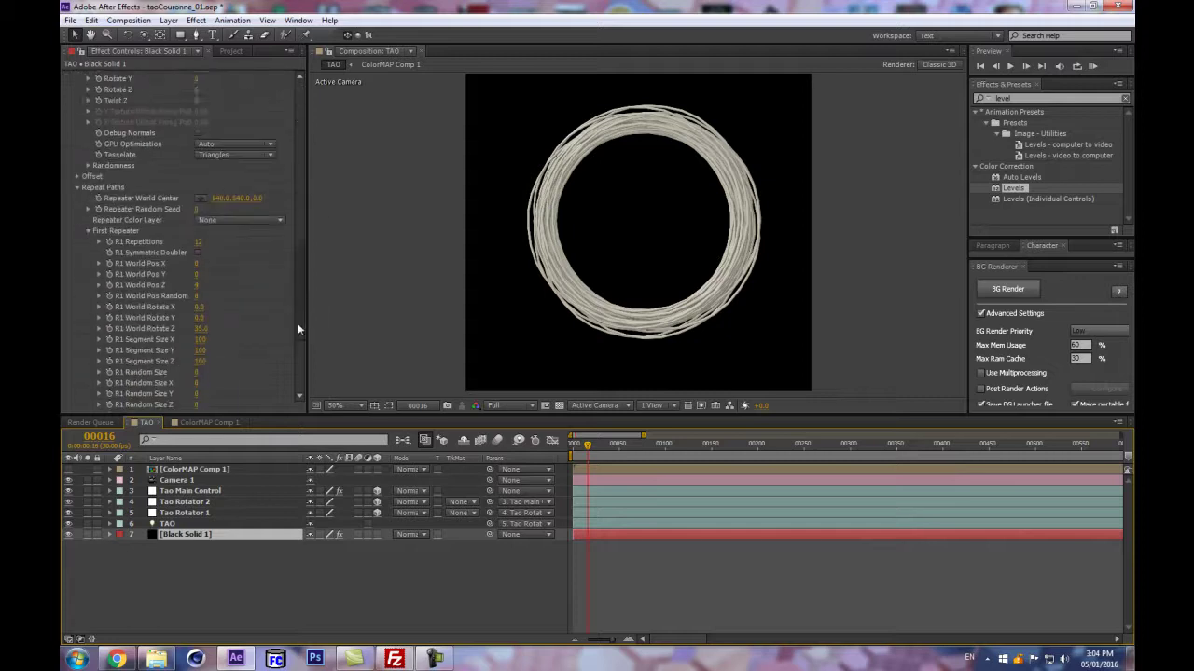
scroll(296, 330, down, 1)
click(263, 160)
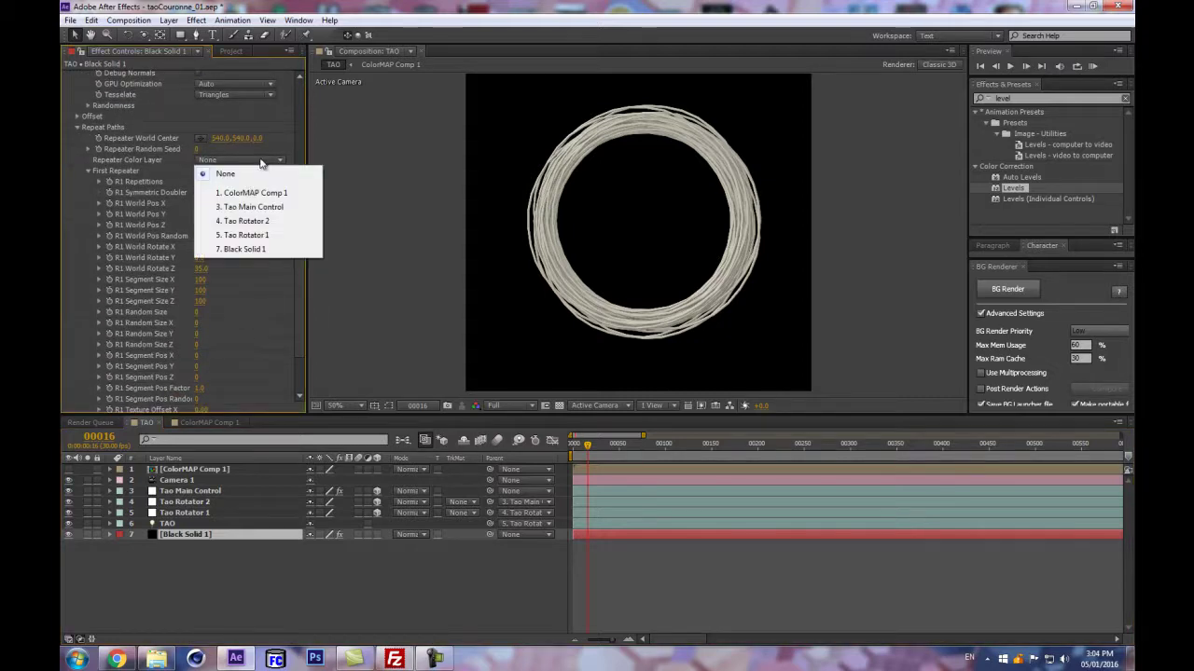
click(244, 197)
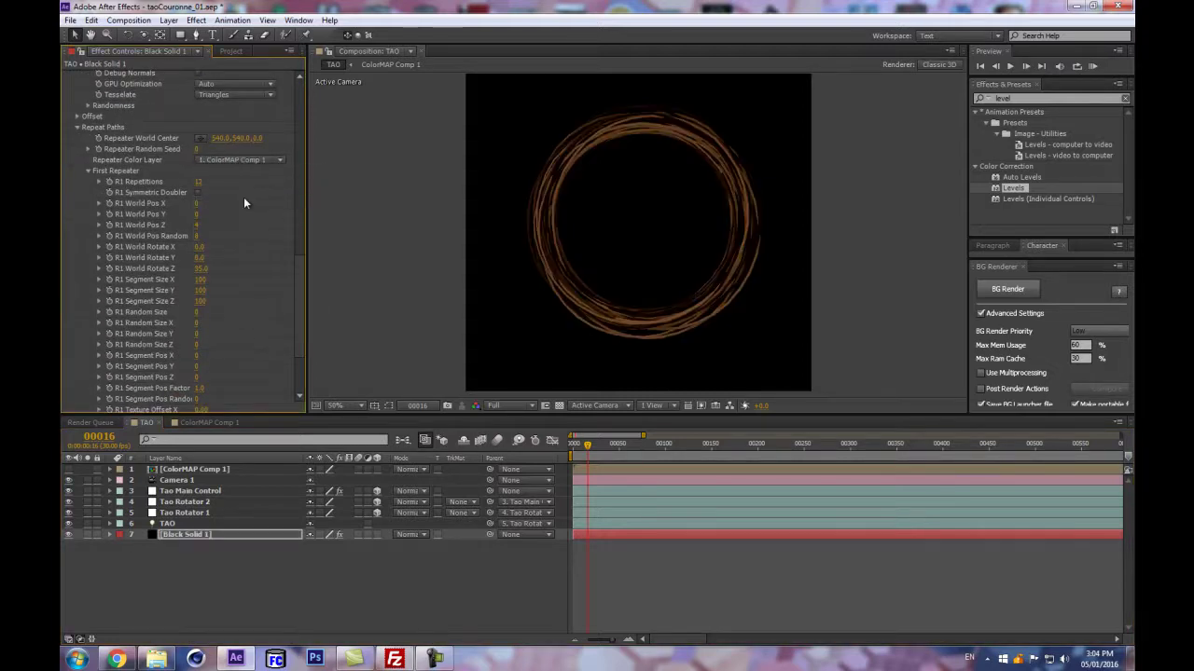
- Enlarge the composition viewer and examine the coloring of the repeated rings up close and as a whole
scroll(586, 275, up, 1)
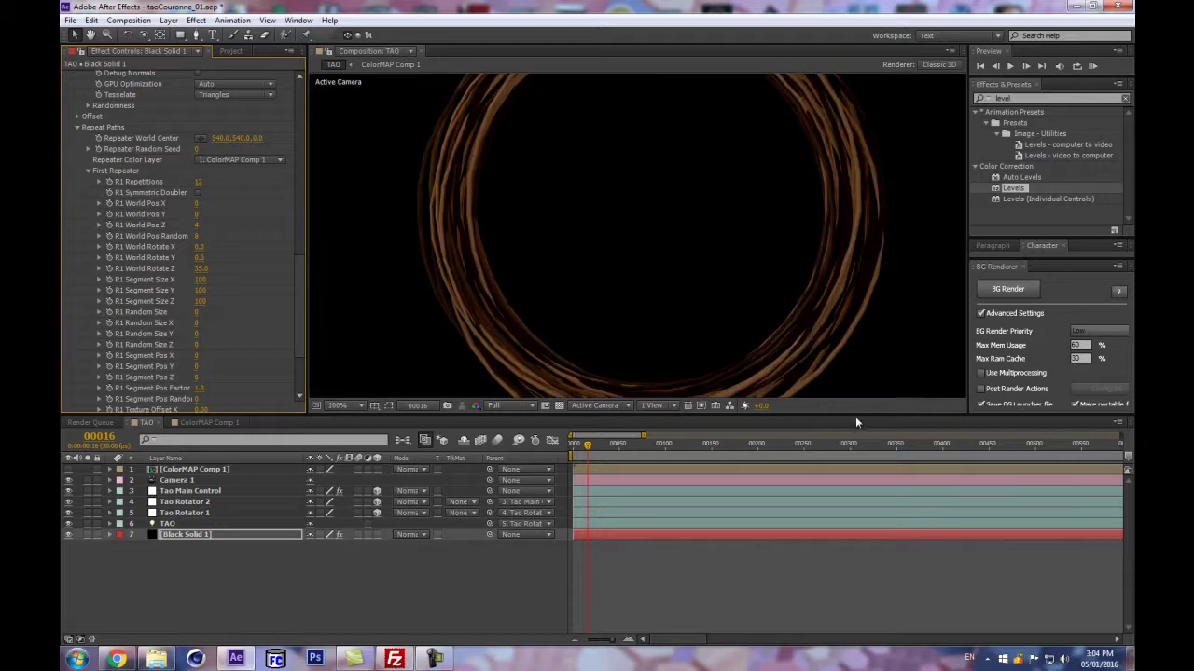
drag(852, 414, 841, 513)
key(comma)
key(comma)
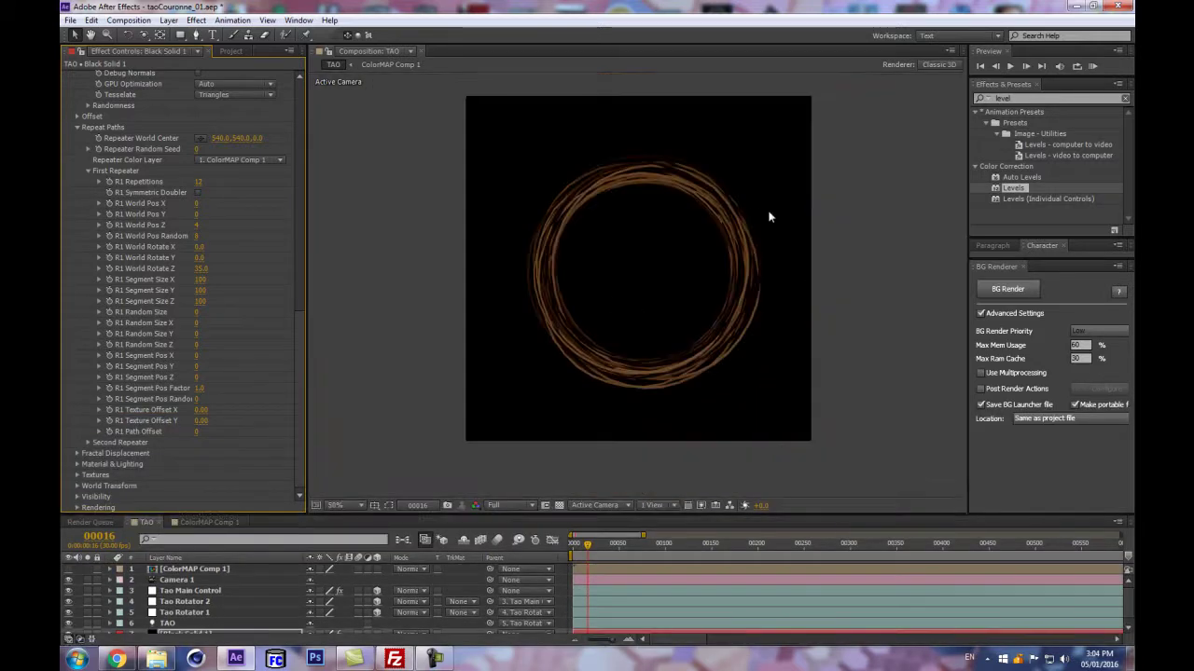
key(period)
key(period)
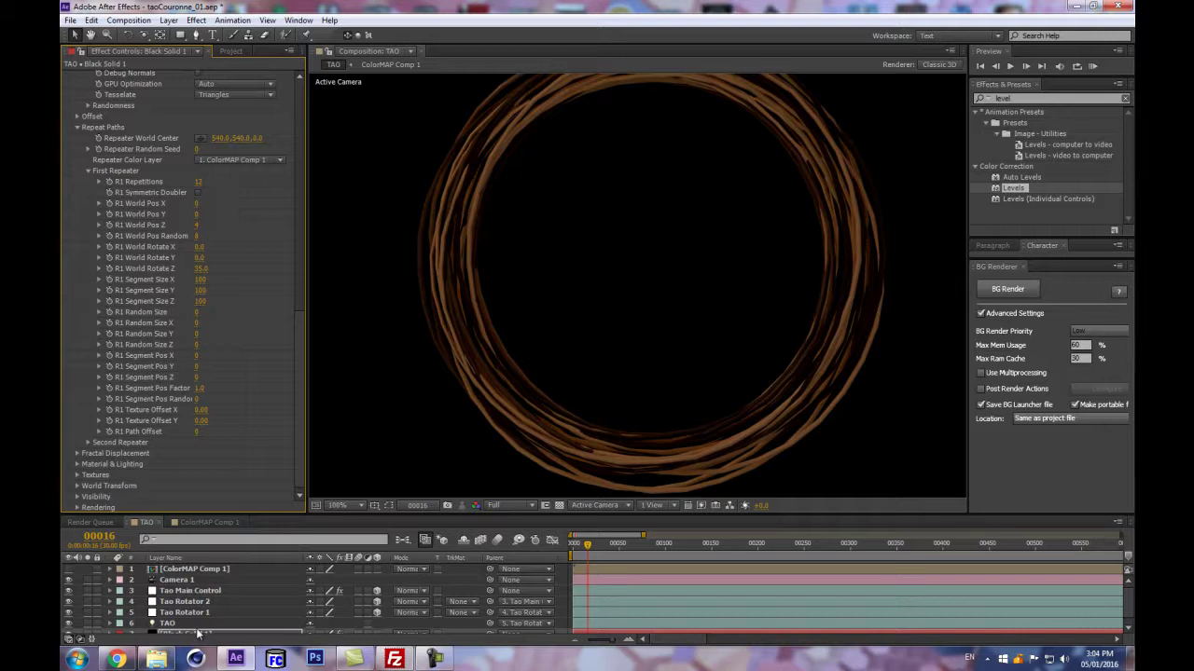
scroll(196, 631, down, 1)
scroll(185, 607, up, 1)
- In ColorMAP Comp 1, darken the rightmost color on Colorama's output cycle wheel to brown, RGB 134, 70, 6
double_click(184, 567)
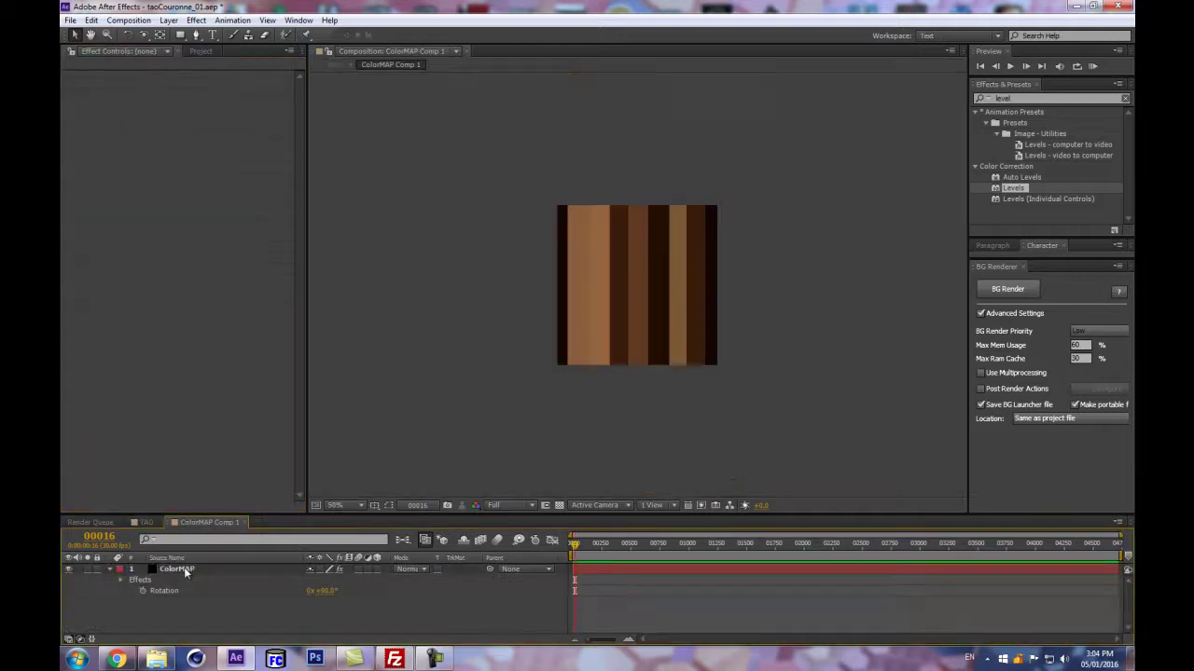
click(177, 568)
click(77, 162)
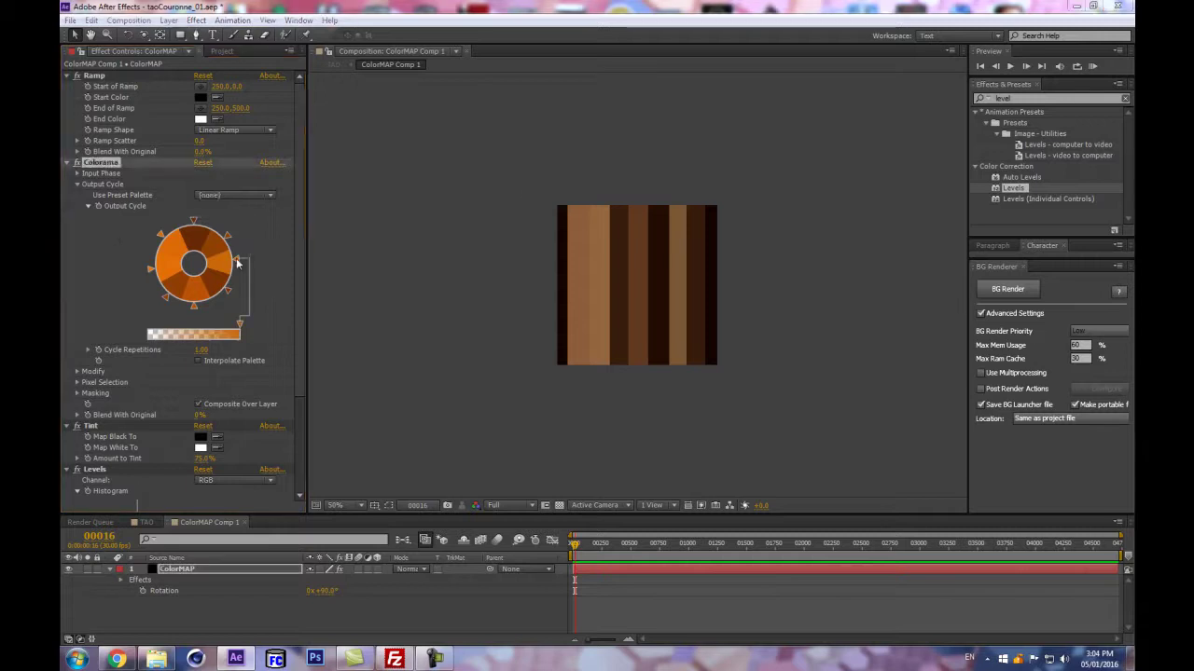
double_click(236, 264)
click(341, 140)
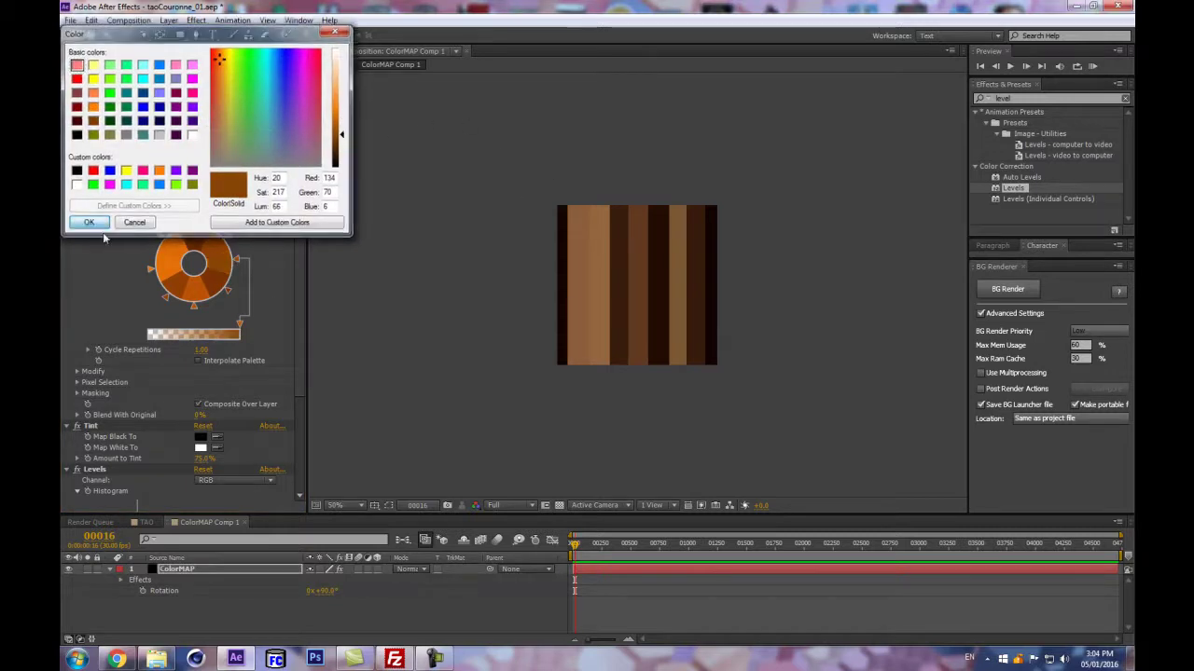
click(88, 222)
- Darken the two bright oranges on the left side of Colorama's wheel, making the lower one a muted brown, RGB 136, 75, 21
double_click(160, 236)
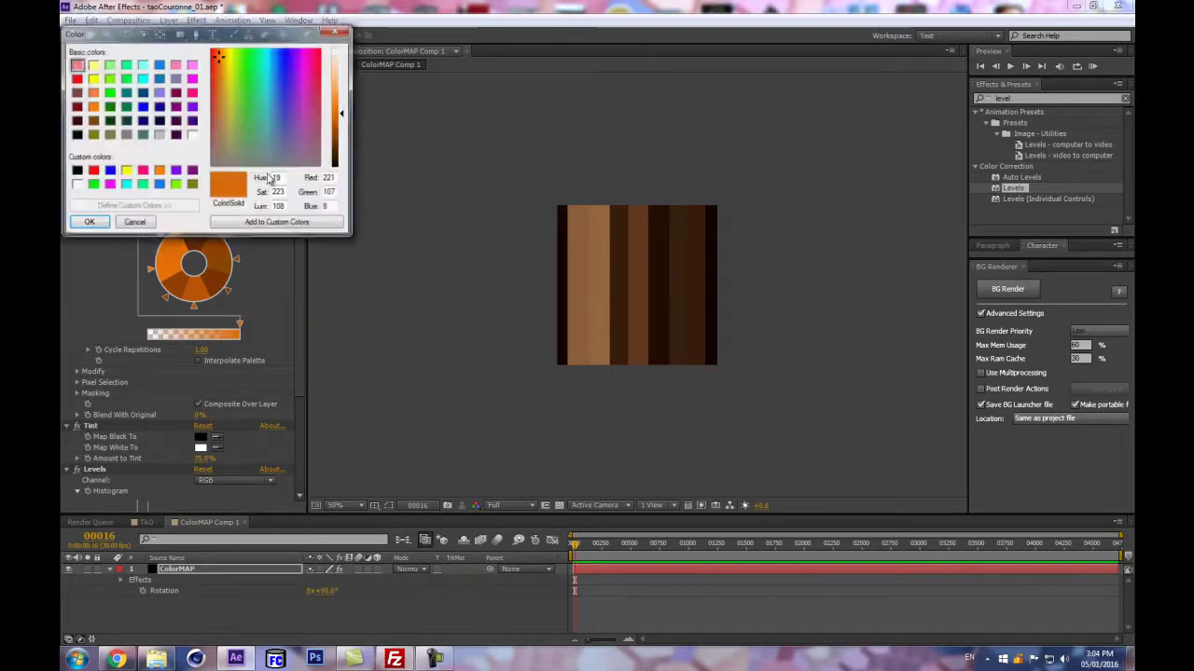
click(340, 149)
click(89, 222)
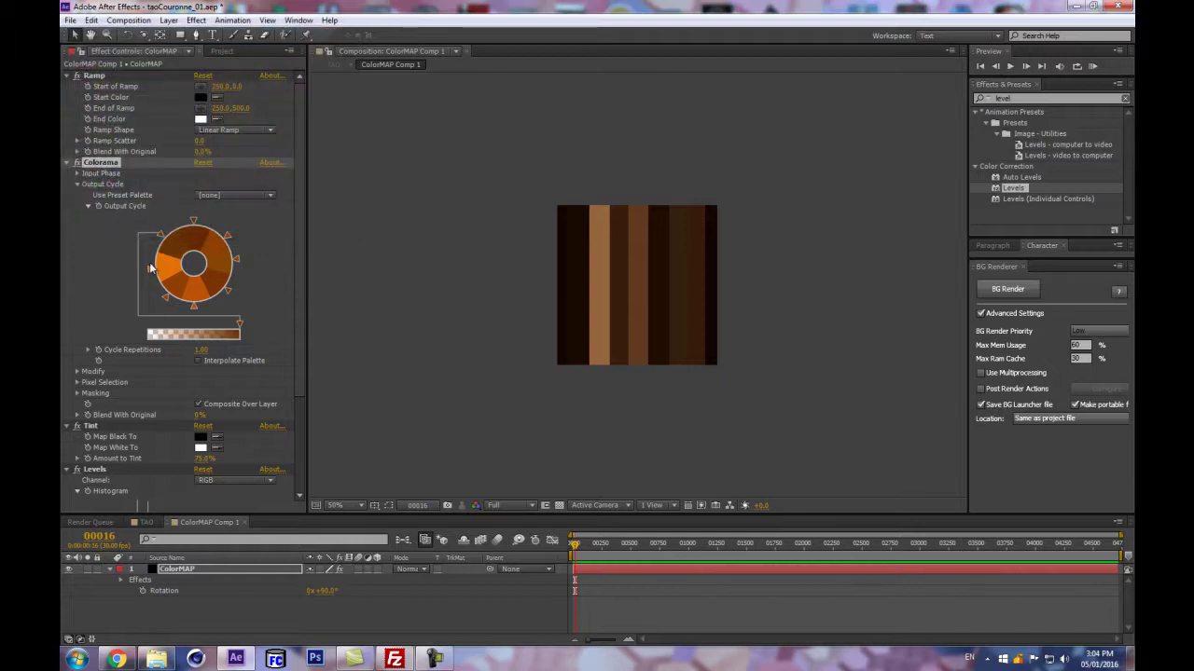
double_click(151, 268)
click(341, 131)
click(219, 80)
click(88, 222)
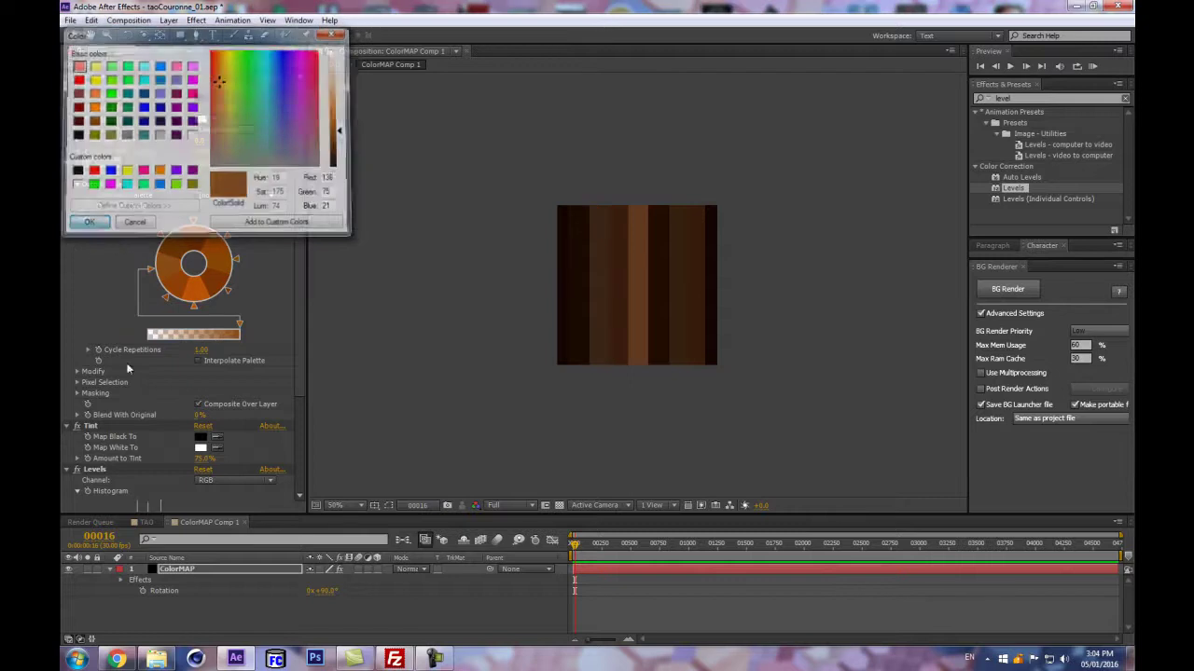
- Return to the TAO composition to check the recolored rings, and enlarge the timeline to show all layers
click(404, 540)
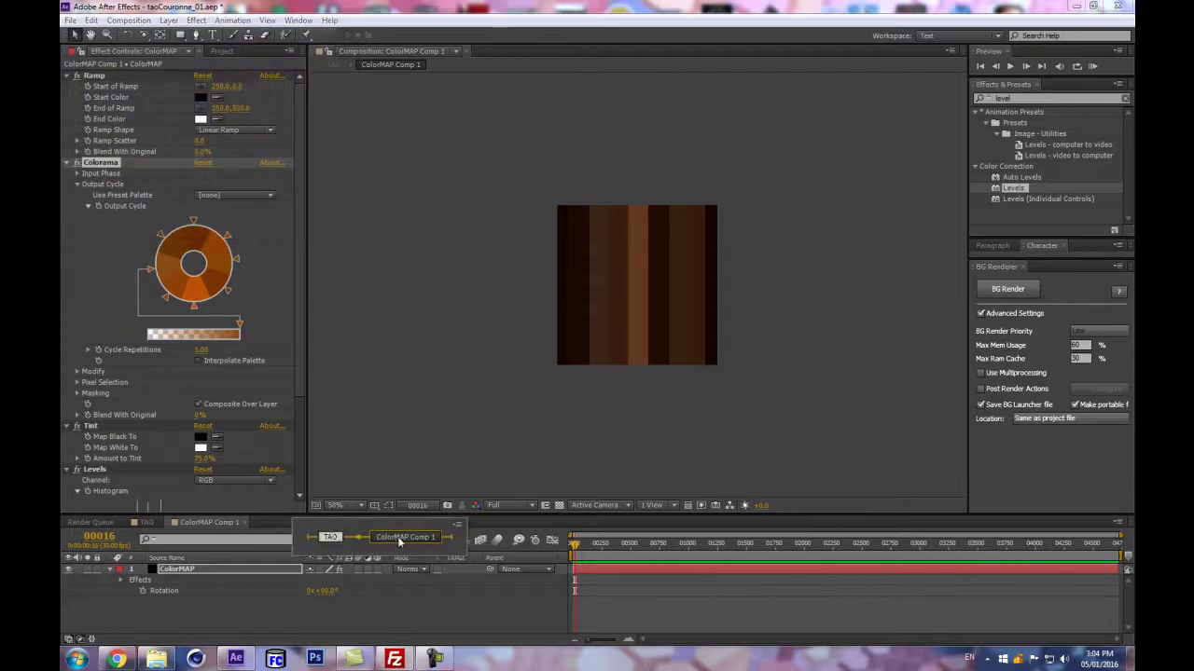
click(328, 538)
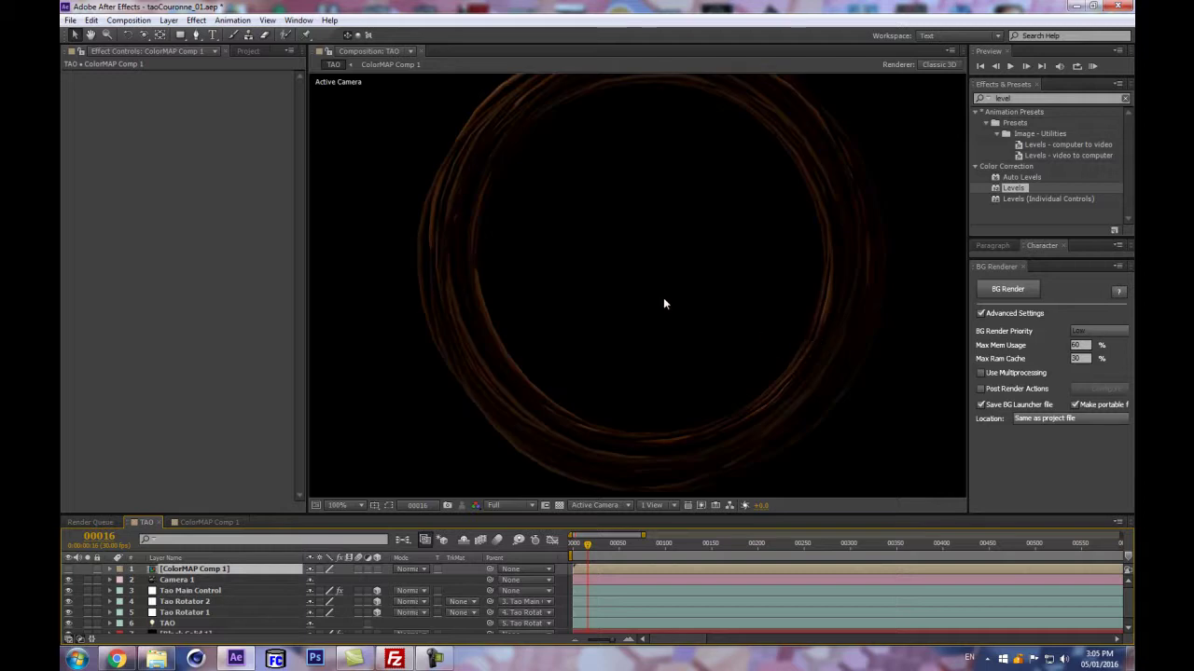
scroll(609, 342, down, 1)
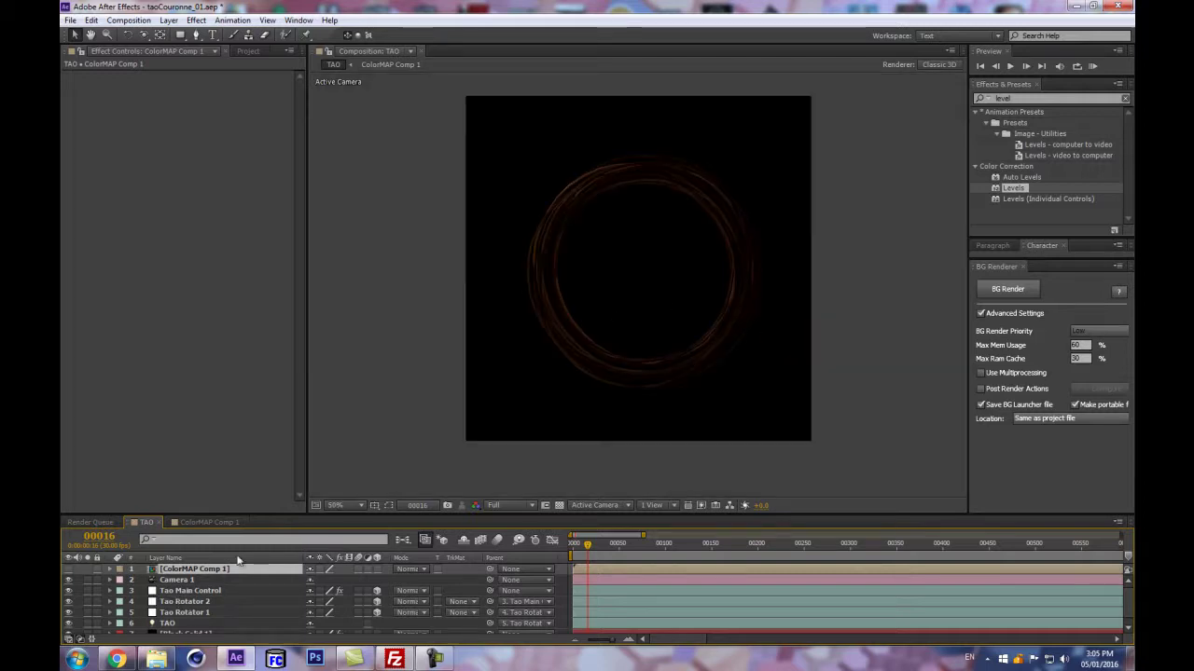
drag(363, 512, 350, 433)
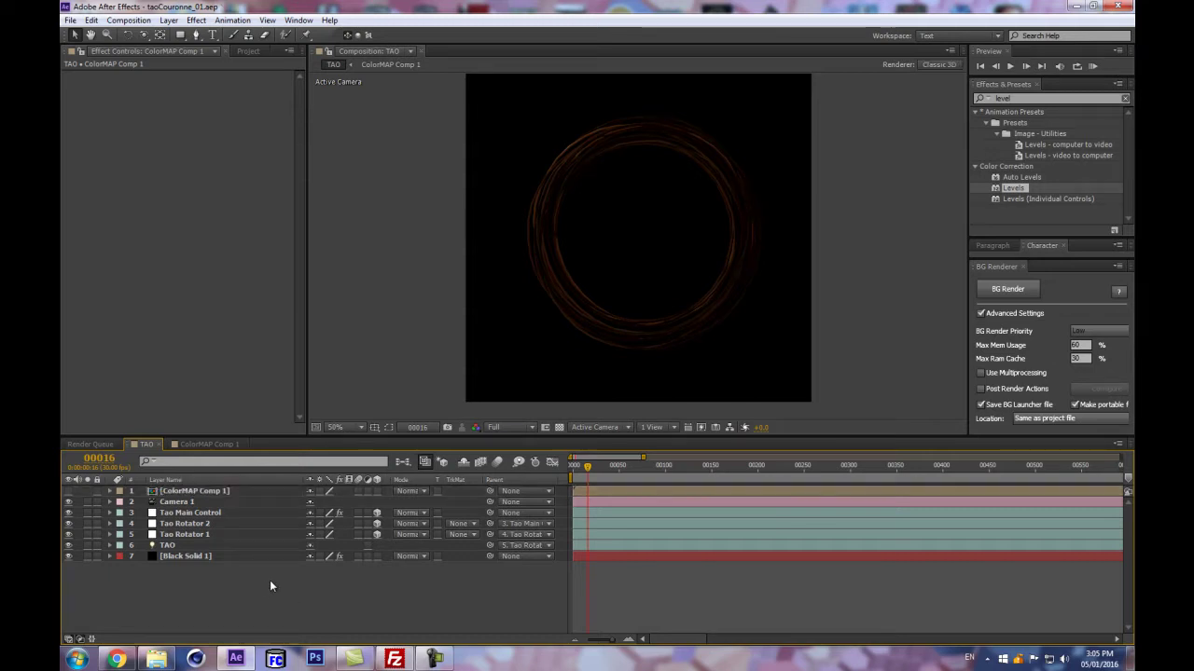
- Create an Ambient light named AMB with a warm, nearly white color in the TAO composition, and dismiss the error dialog
key(ctrl+alt+shift+l)
text(AM)
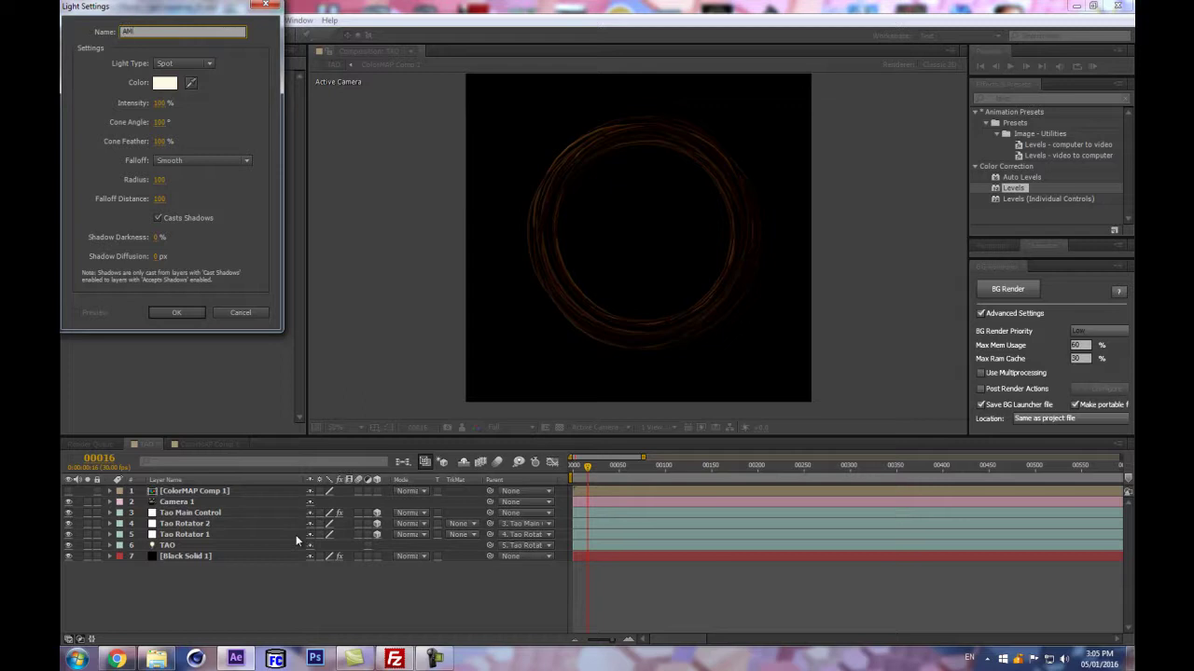
text(BI)
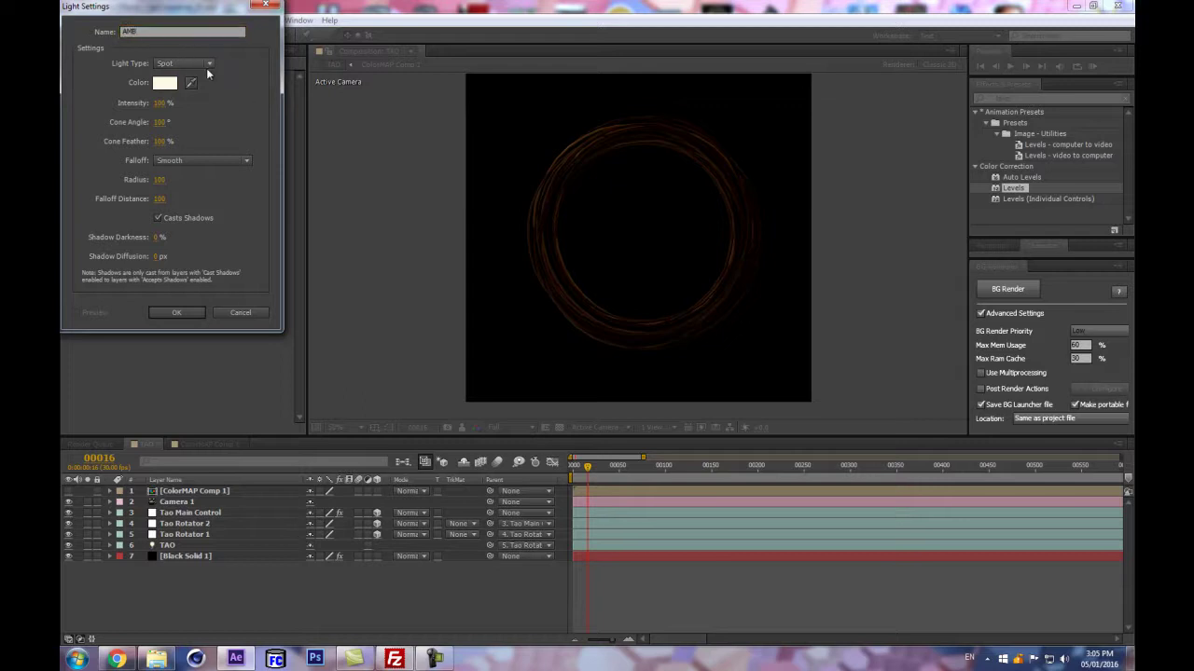
click(182, 62)
click(197, 122)
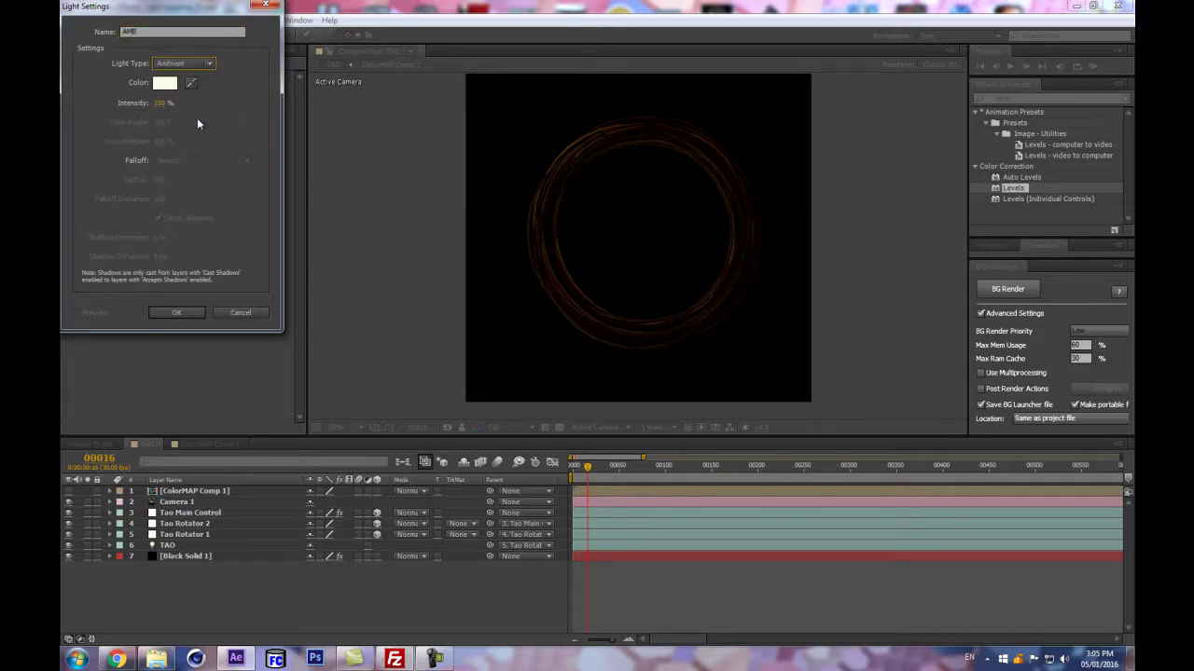
click(168, 87)
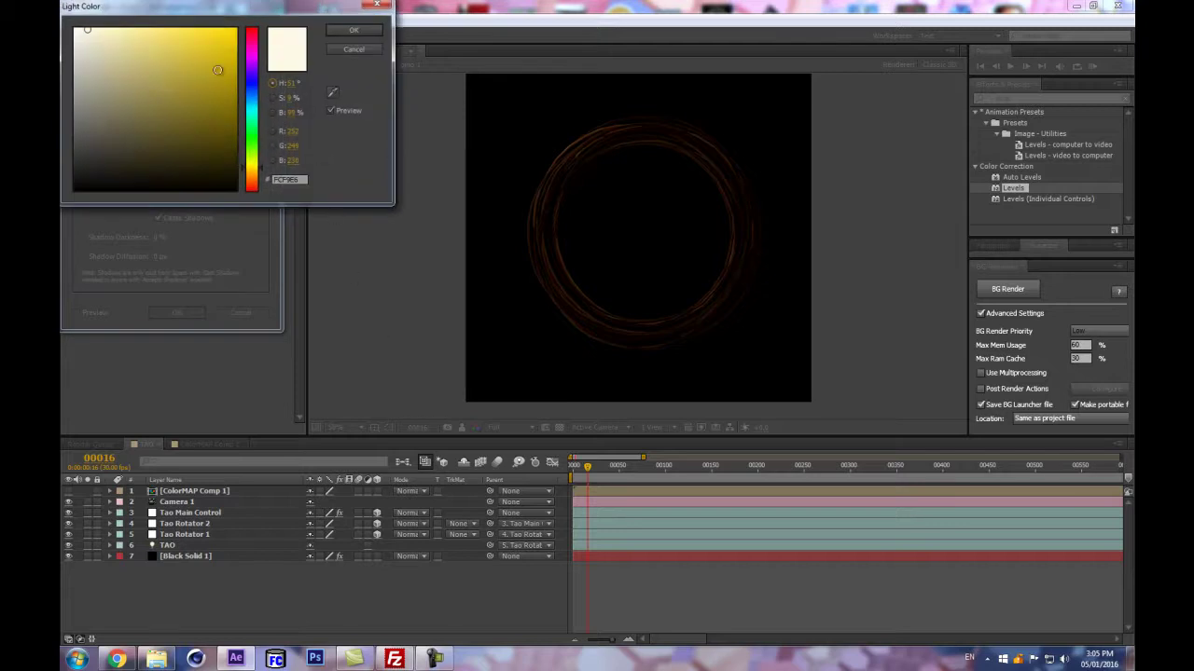
mouse_move(87, 33)
mouse_down()
mouse_move(93, 53)
mouse_move(81, 31)
mouse_up()
click(355, 32)
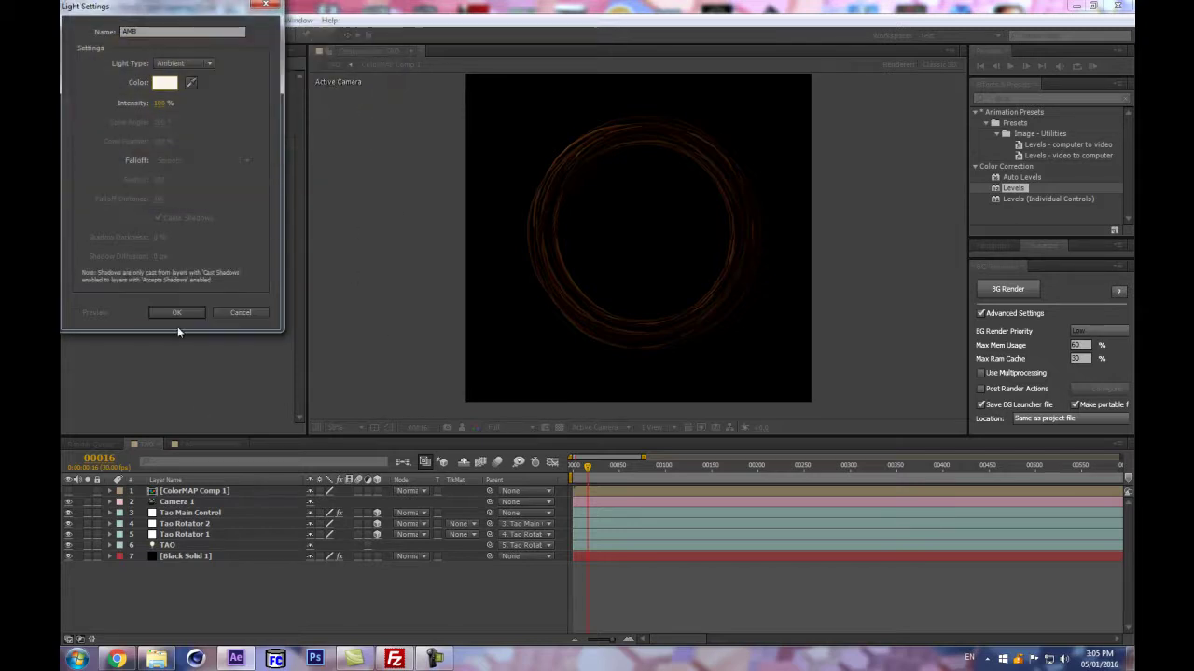
click(177, 316)
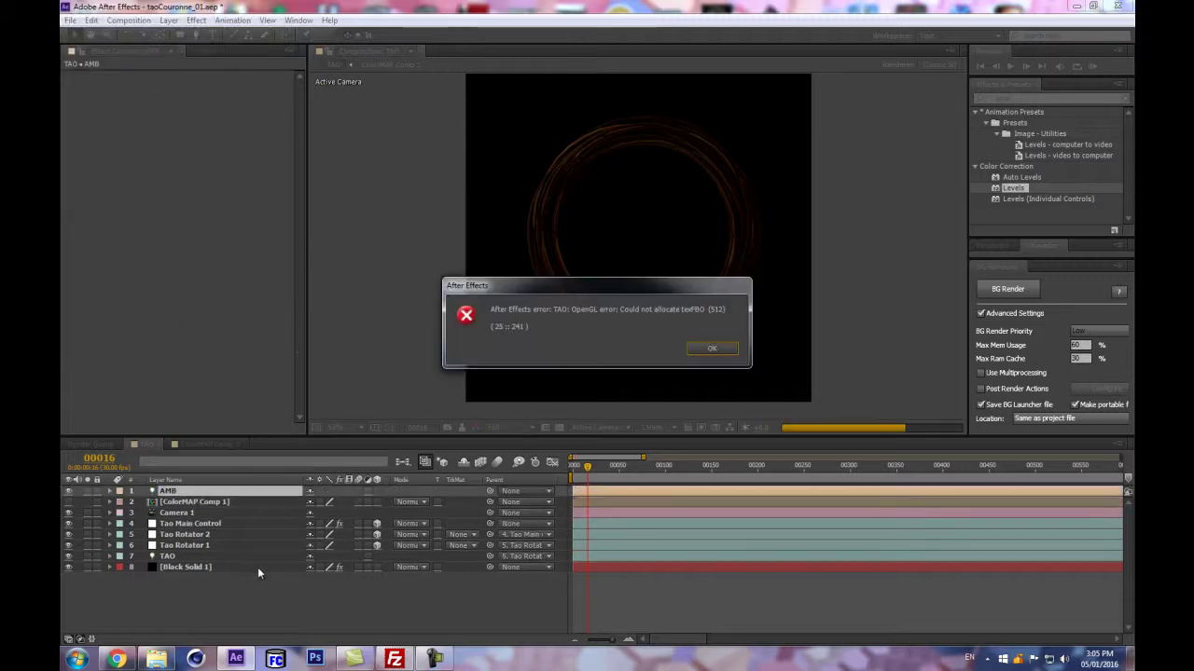
click(711, 348)
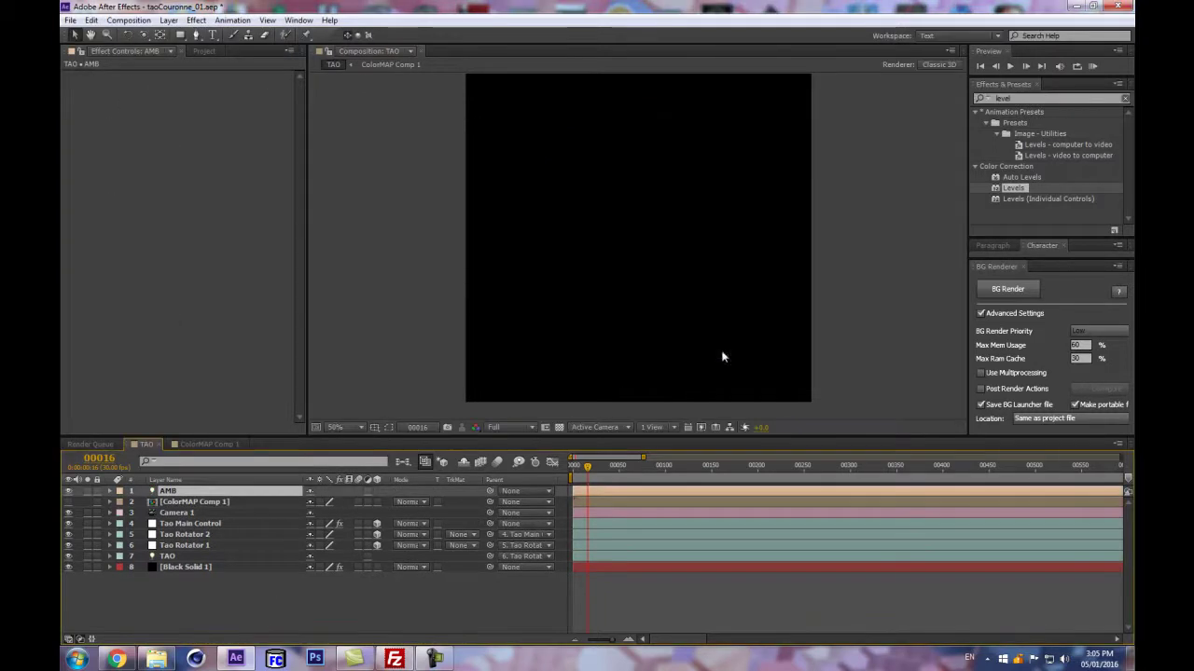
- Add a Point light to the TAO composition alongside the ambient light, and dismiss the error dialog
key(Page_Down)
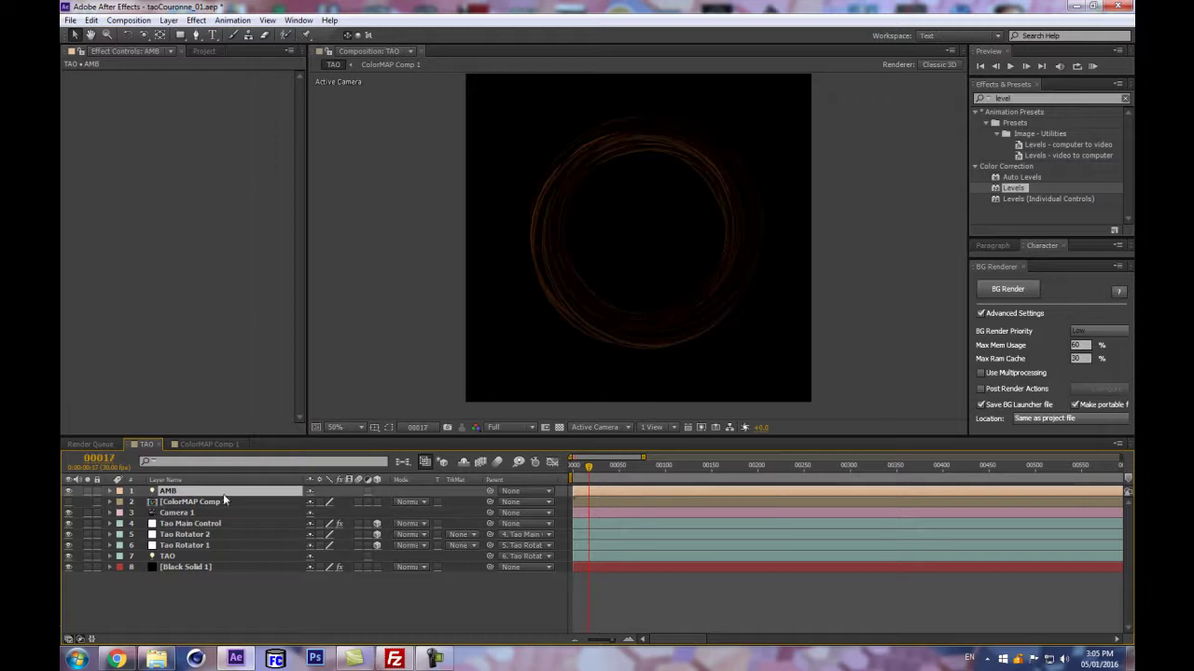
click(194, 565)
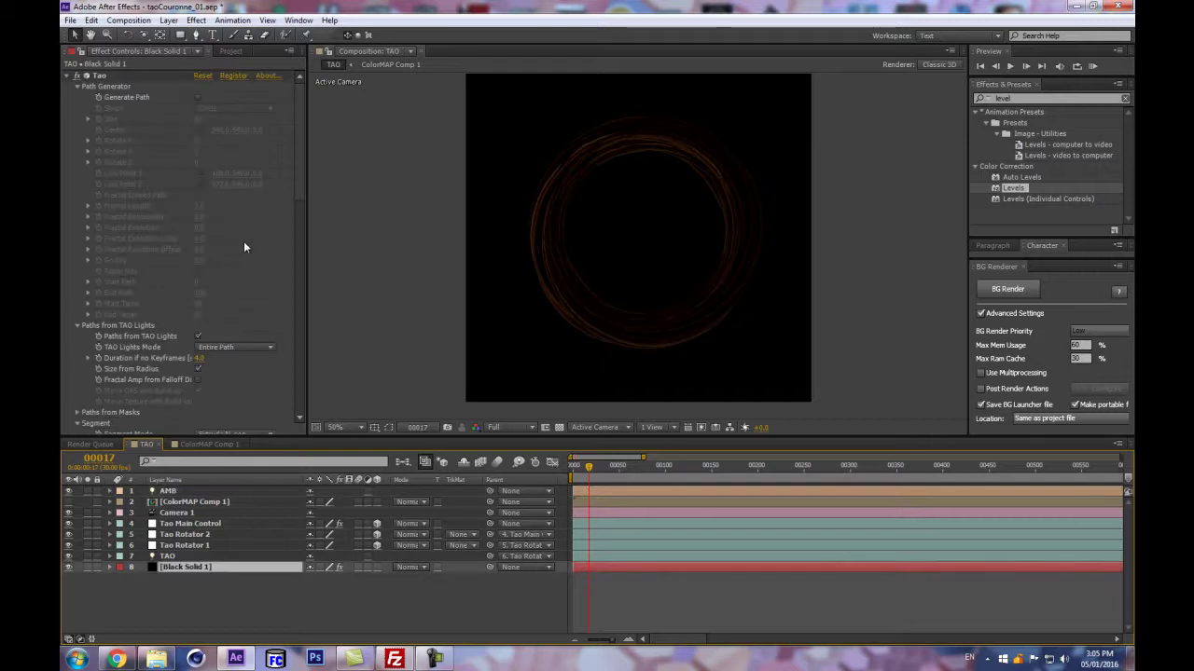
click(302, 148)
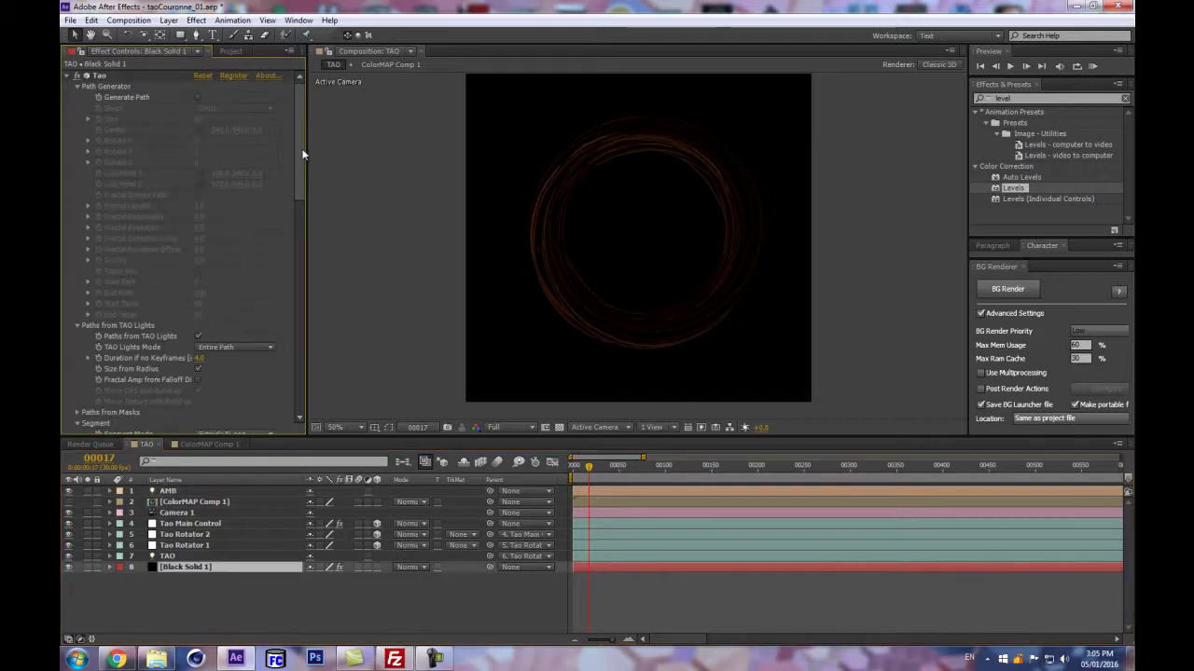
click(181, 490)
double_click(182, 490)
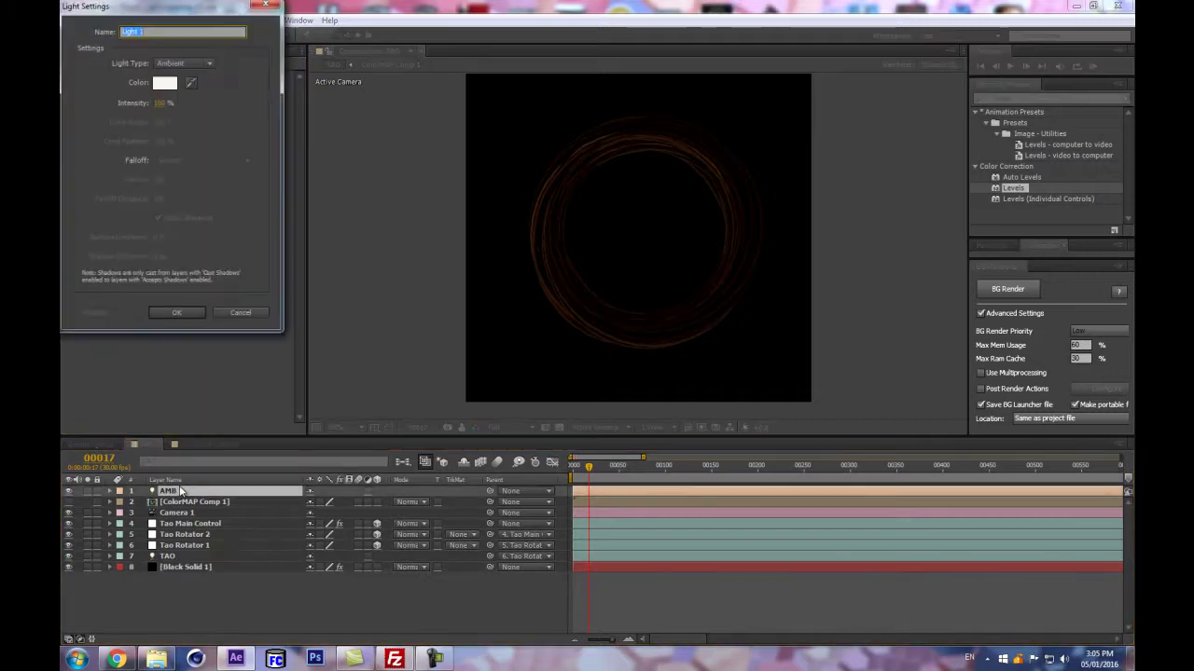
click(174, 63)
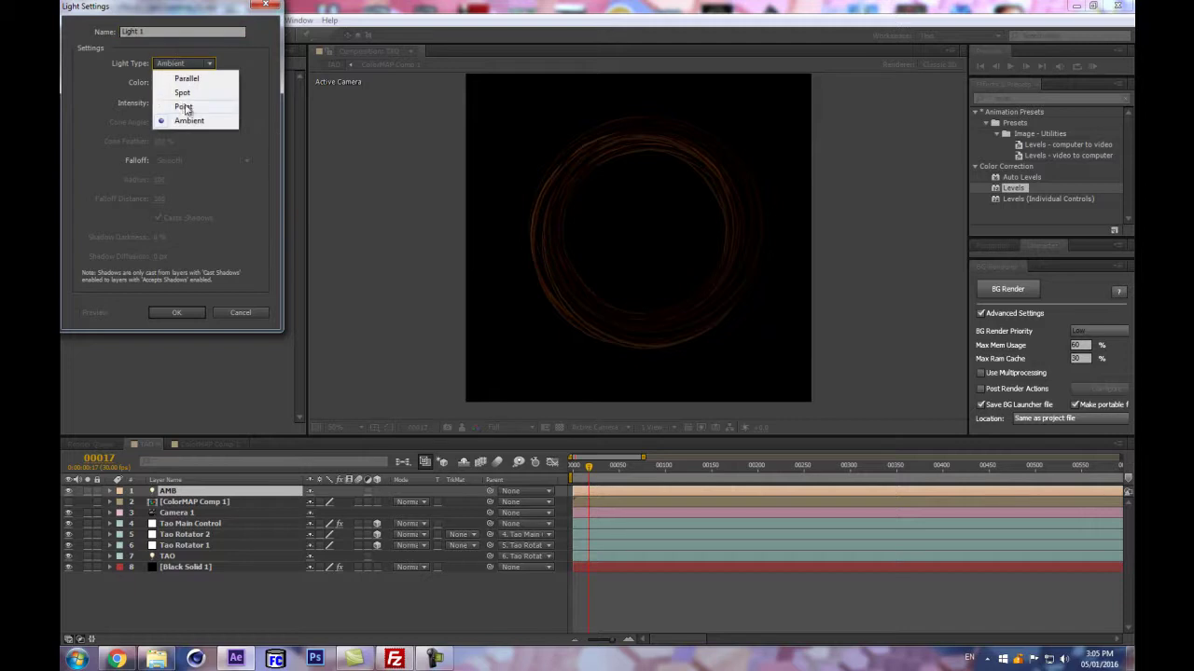
click(227, 106)
click(176, 311)
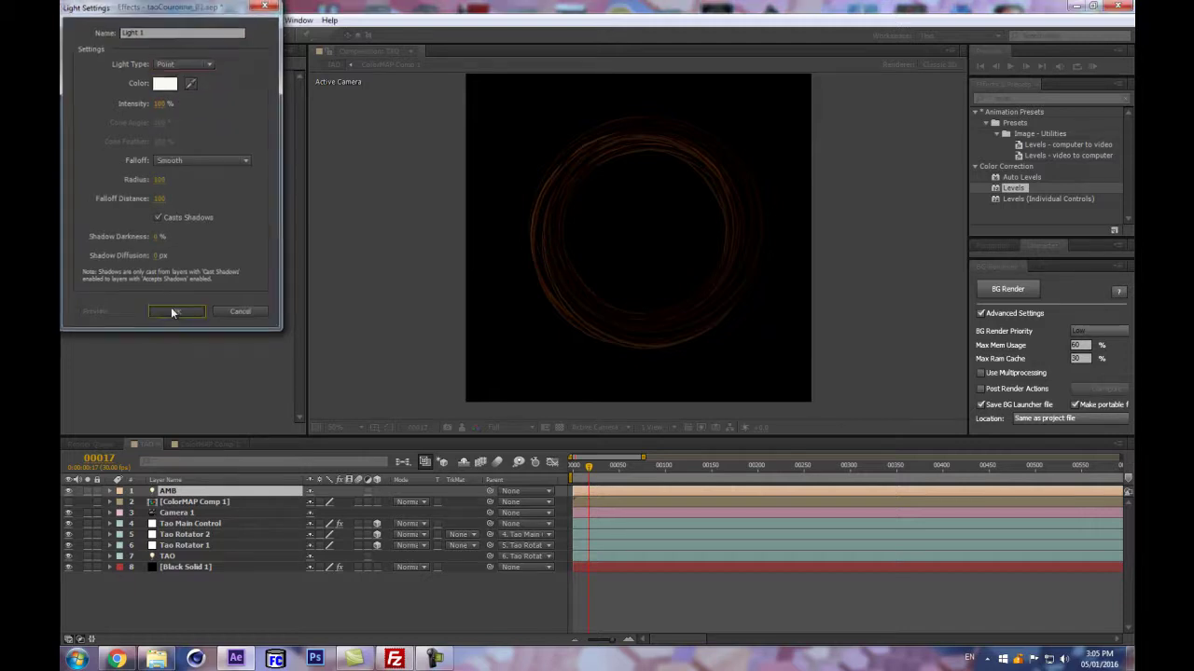
click(711, 349)
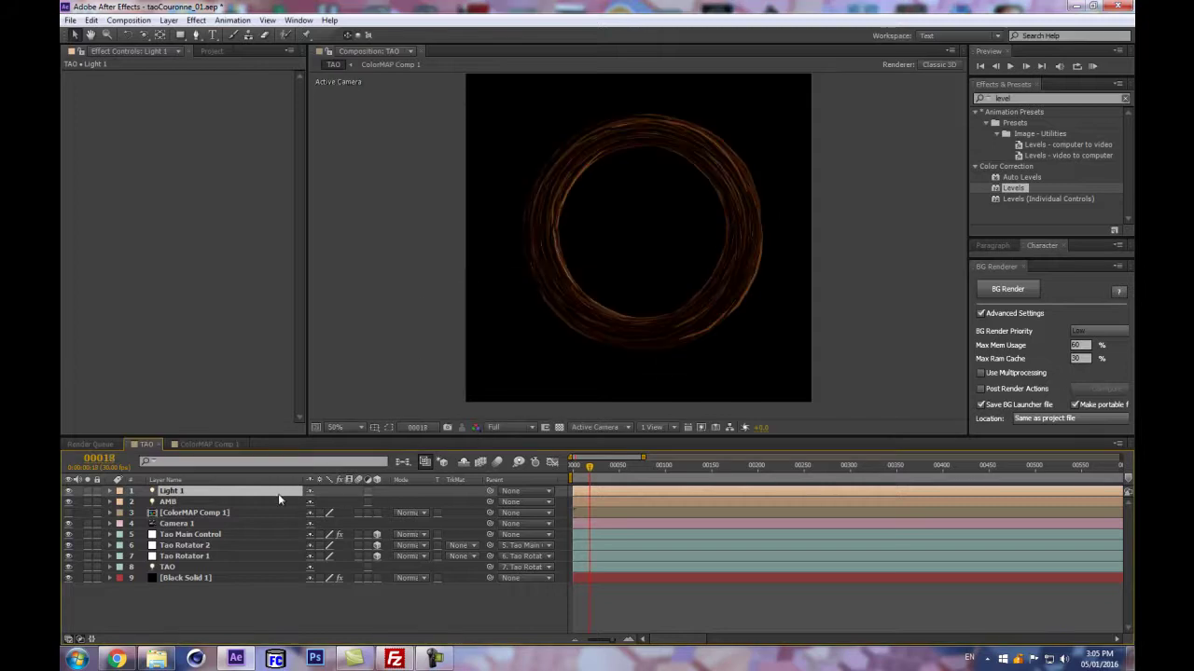
- Move Light 1 in front of the rings to position 945, 495, -1625, and inspect the lit strands up close
key(p)
drag(365, 505, 737, 615)
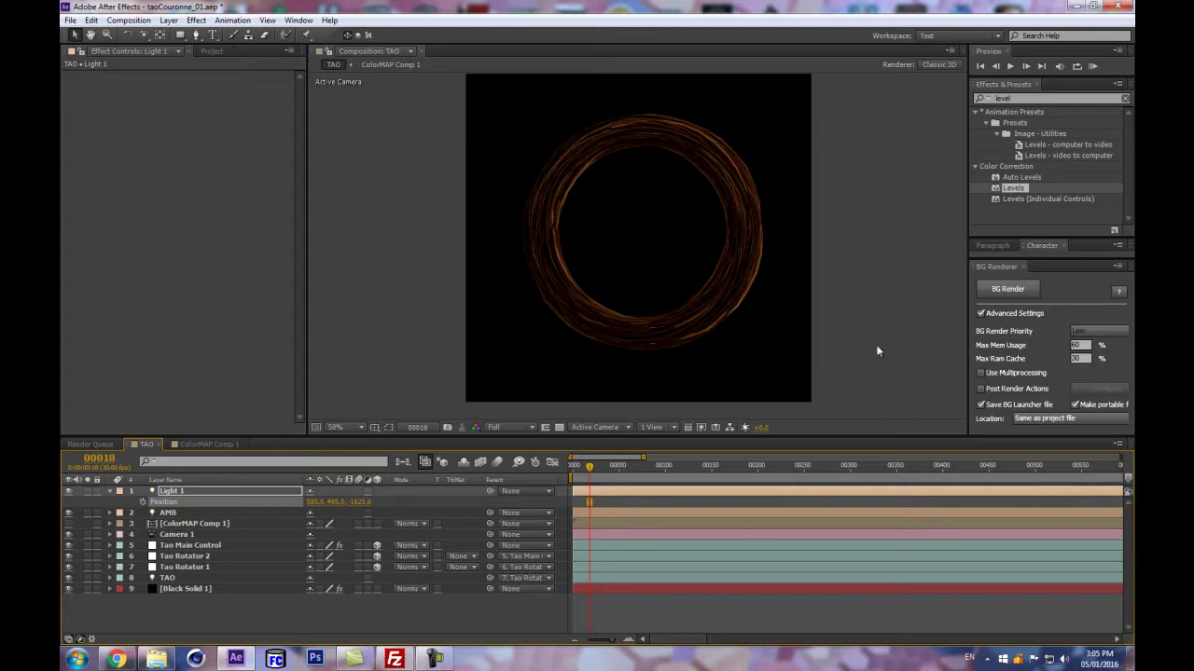
mouse_move(314, 501)
mouse_down()
mouse_move(376, 504)
mouse_move(345, 510)
mouse_up()
key(/)
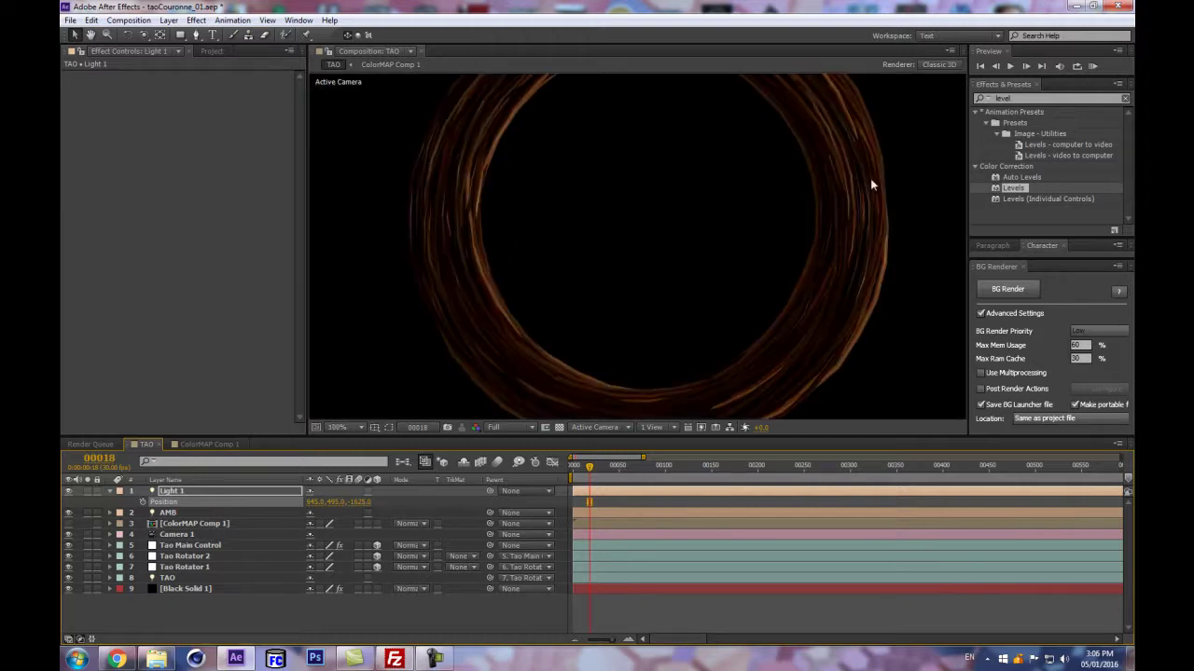
key(comma)
key(comma)
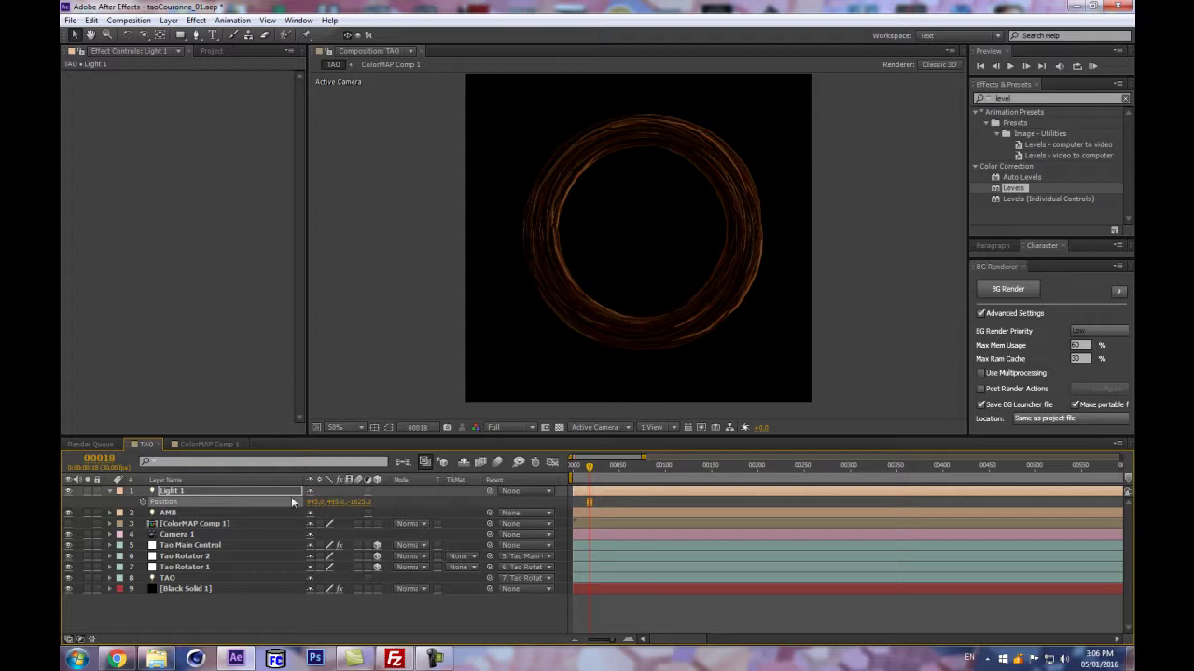
- Show the layer controls in the composition view and look for Light 1 around the rings
click(236, 492)
key(ctrl+shift+h)
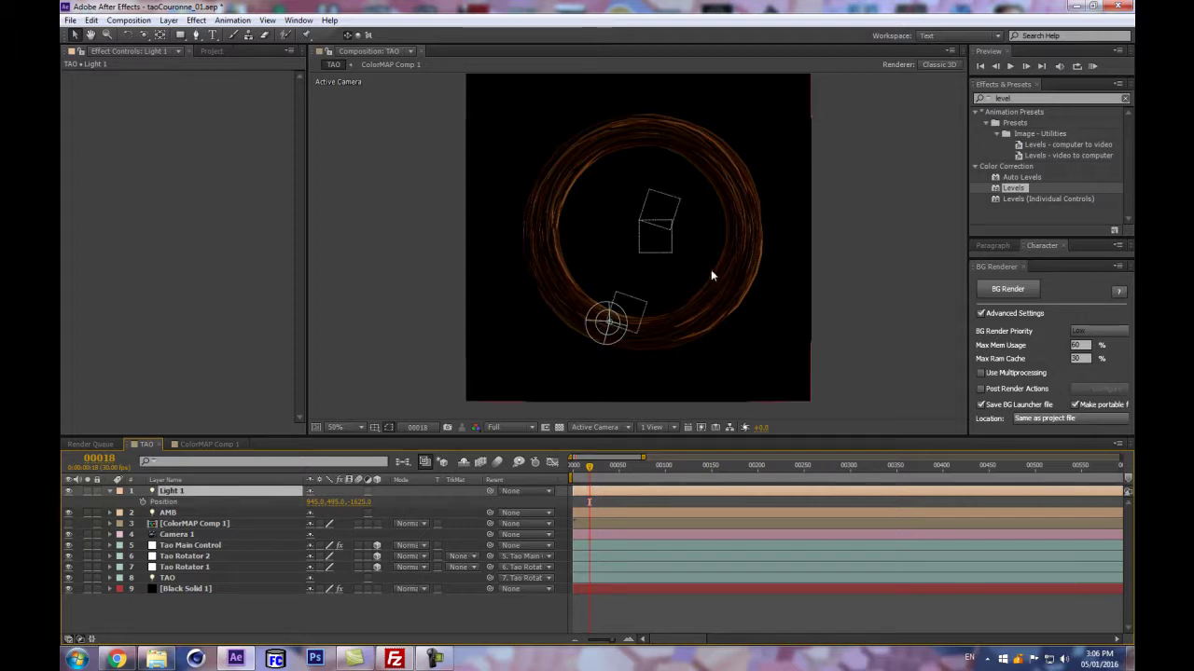
key(comma)
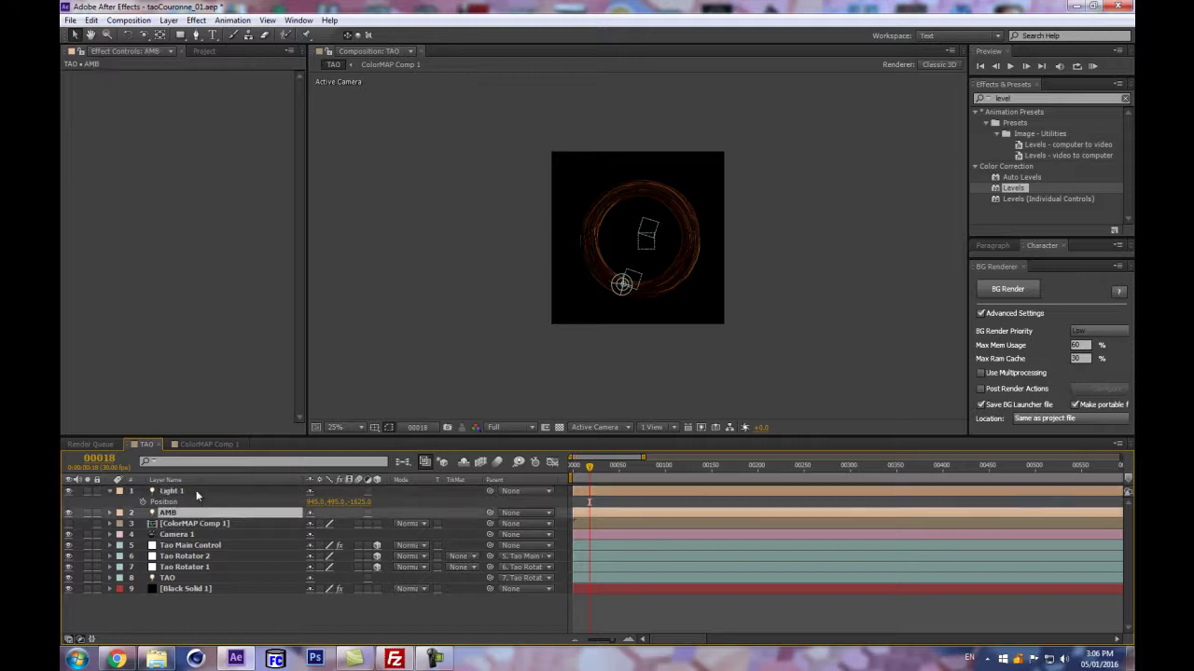
key(comma)
key(period)
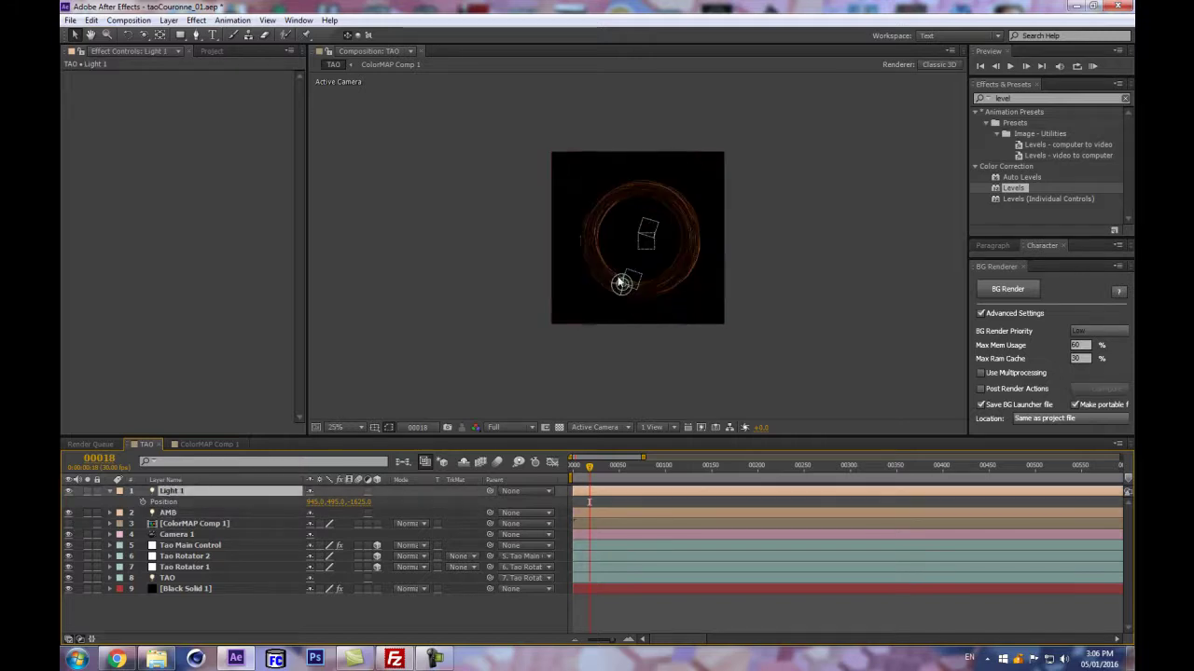
- Try Light 1 at a Z position of 0 beside the rings, and undo the change
key(p)
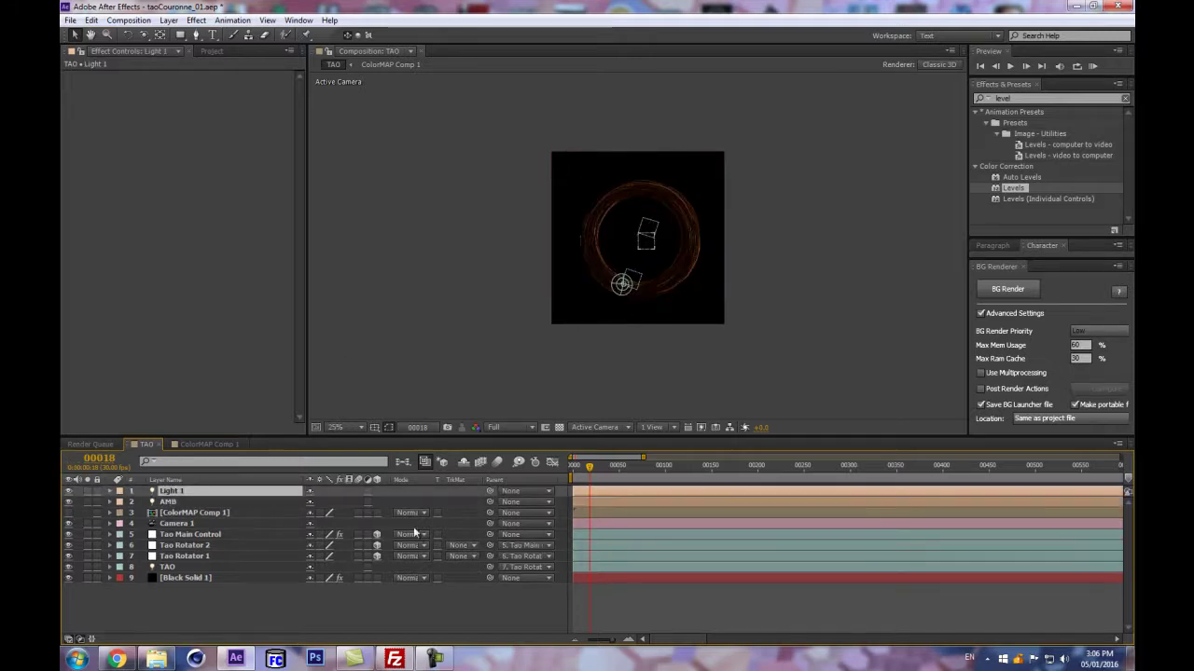
key(p)
click(359, 502)
text(0)
key(Return)
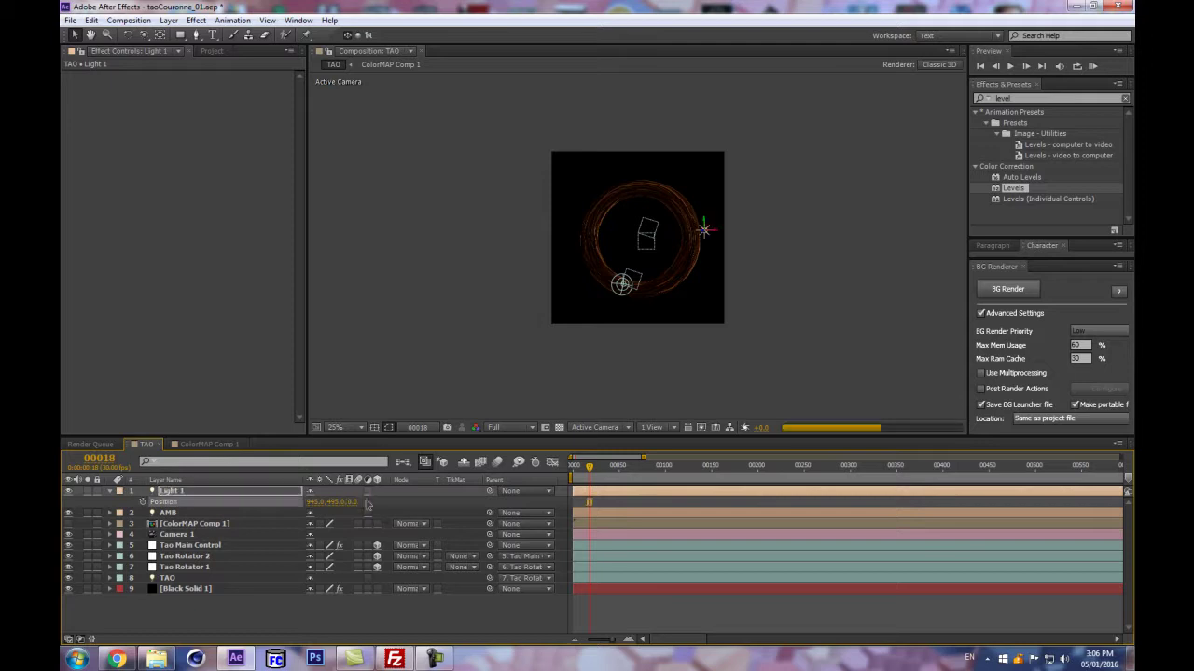
key(period)
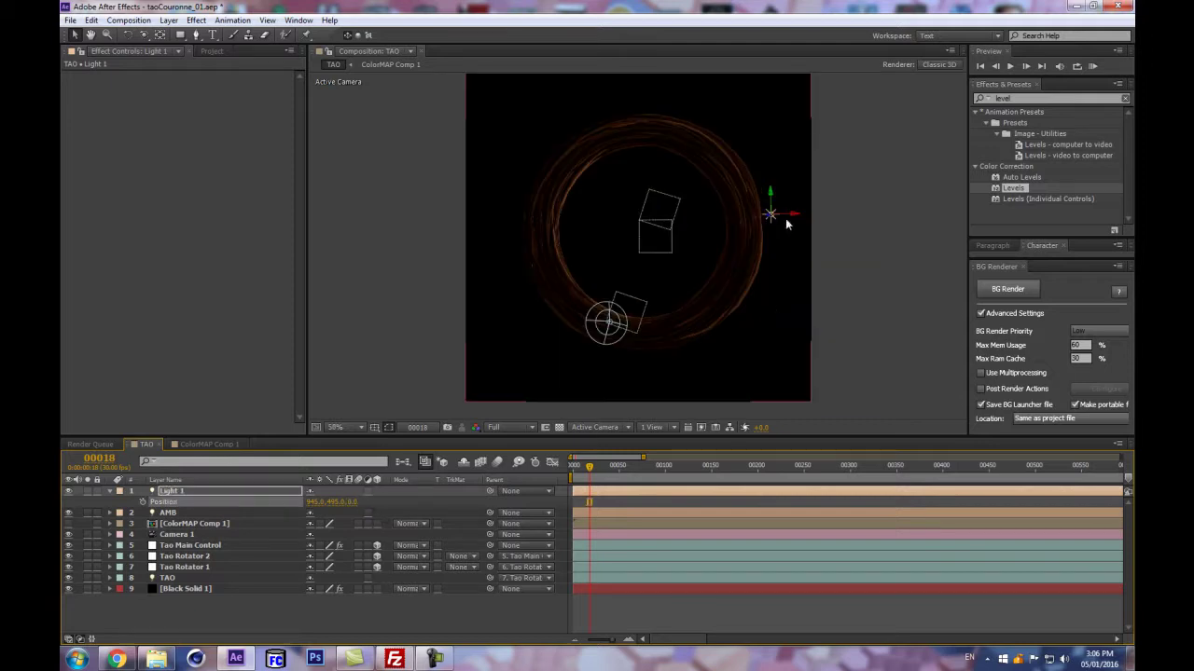
key(ctrl+z)
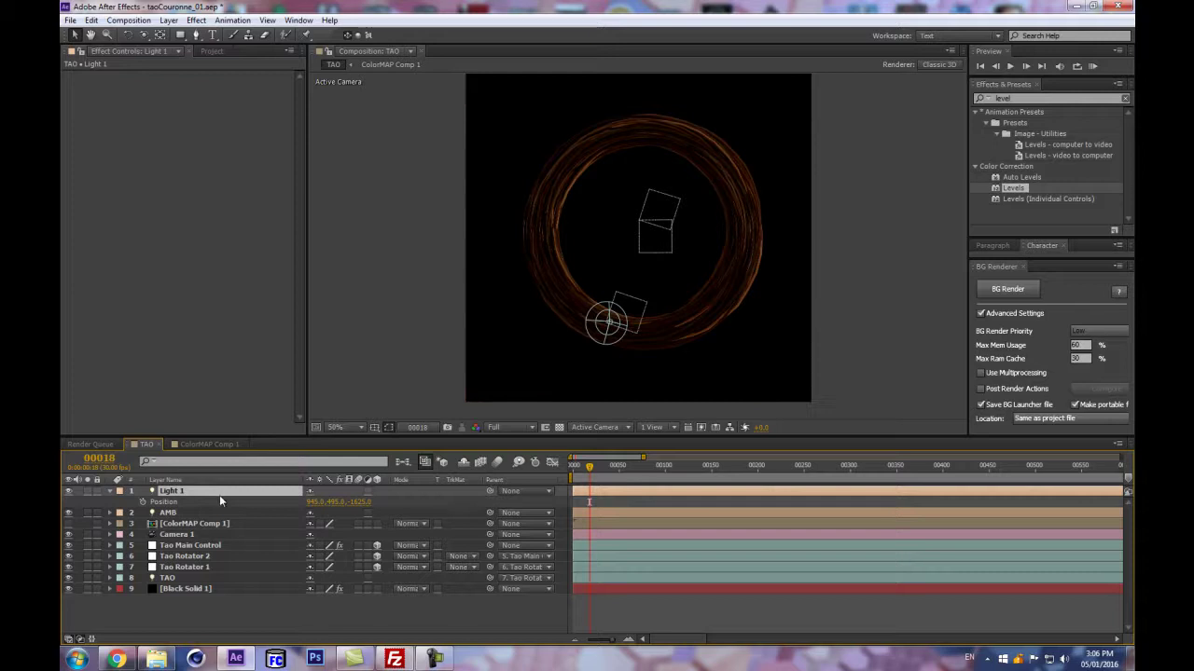
- Duplicate Light 1 and move the copy behind the rings, near the upper-left corner of the composition frame
key(ctrl+d)
click(704, 347)
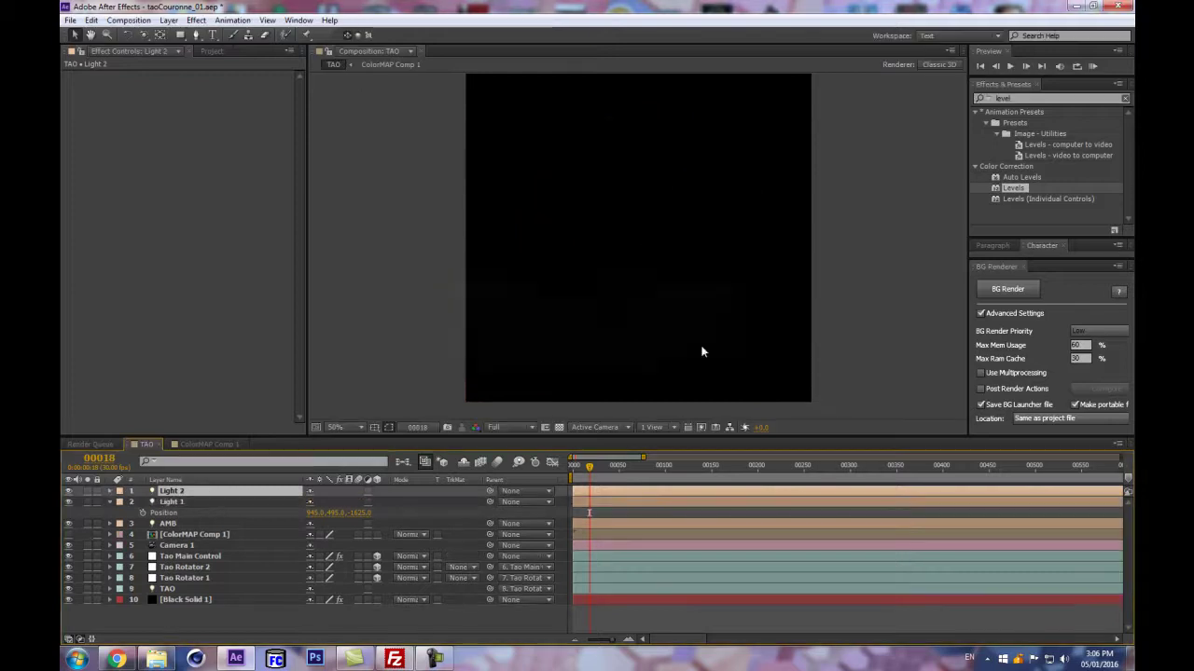
key(Page_Down)
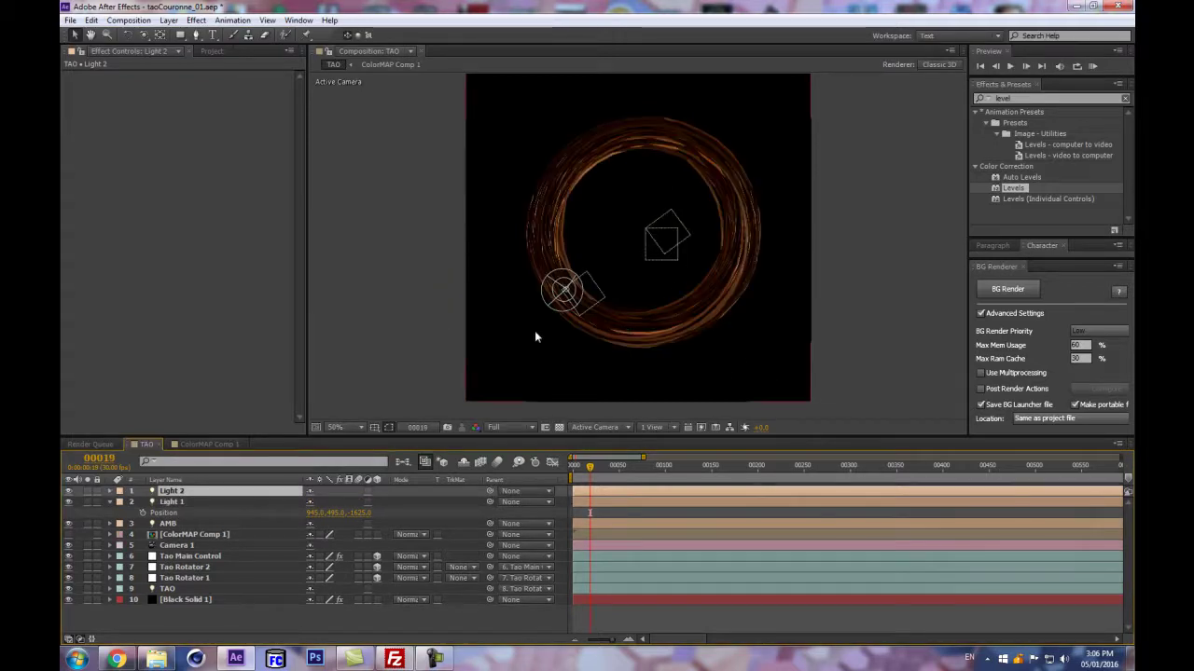
key(p)
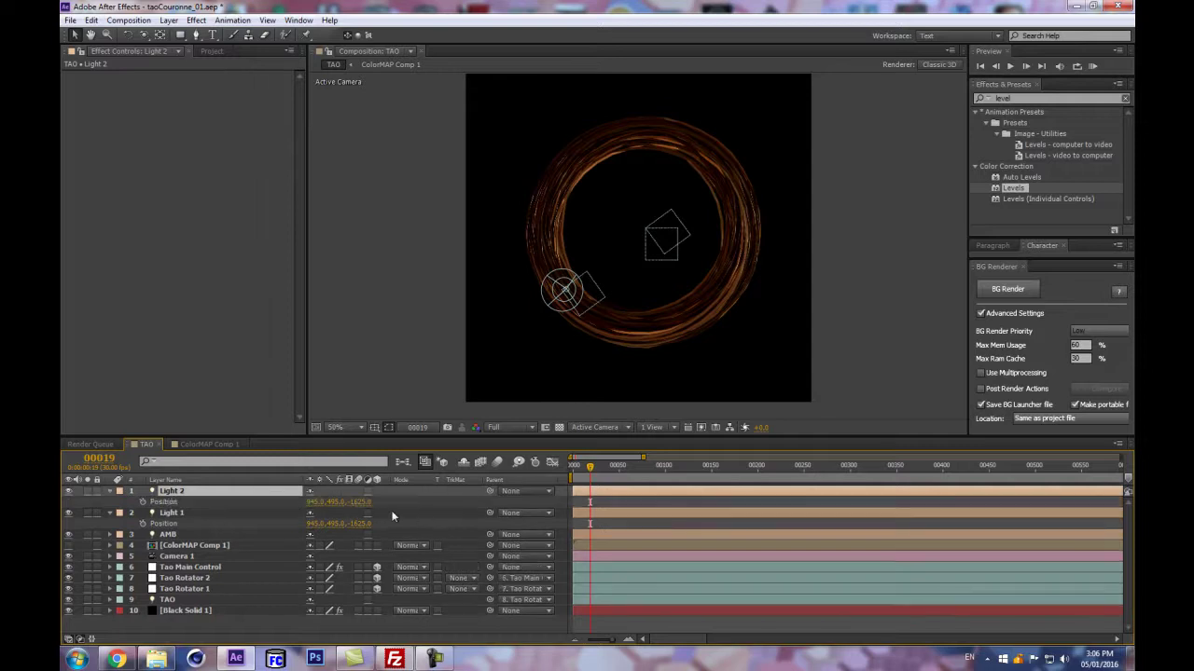
drag(358, 504, 471, 497)
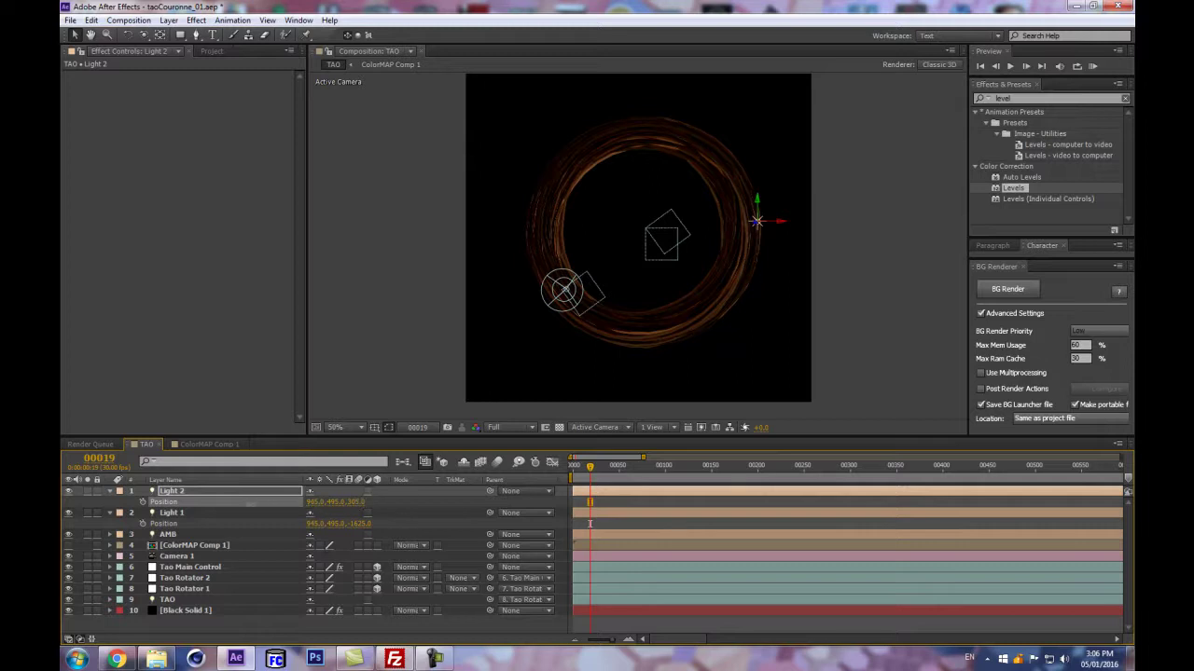
drag(317, 502, 271, 499)
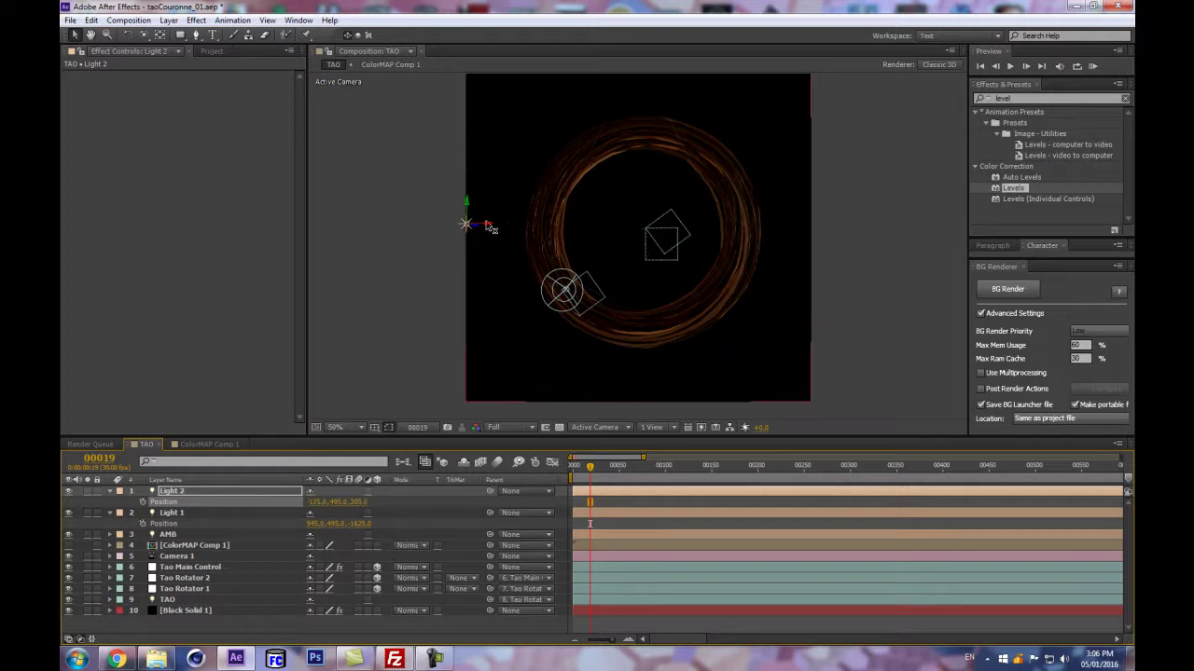
drag(489, 230, 515, 100)
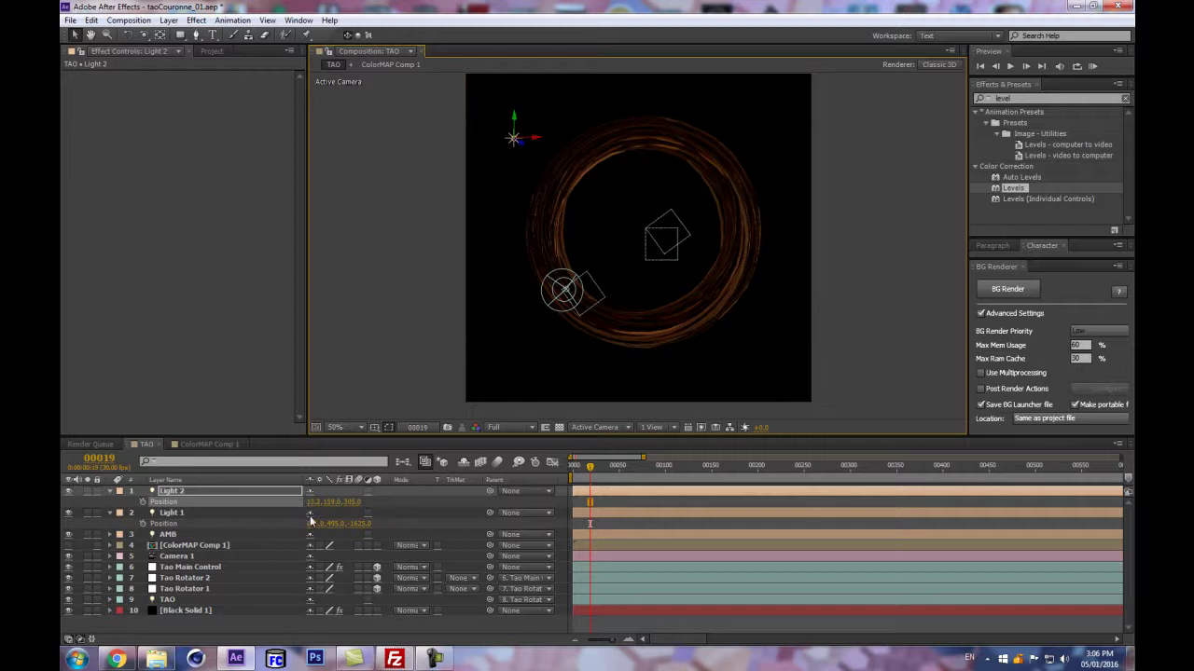
- Raise Light 2's intensity to 231% in its light options
key(a)
key(a)
drag(317, 513, 386, 495)
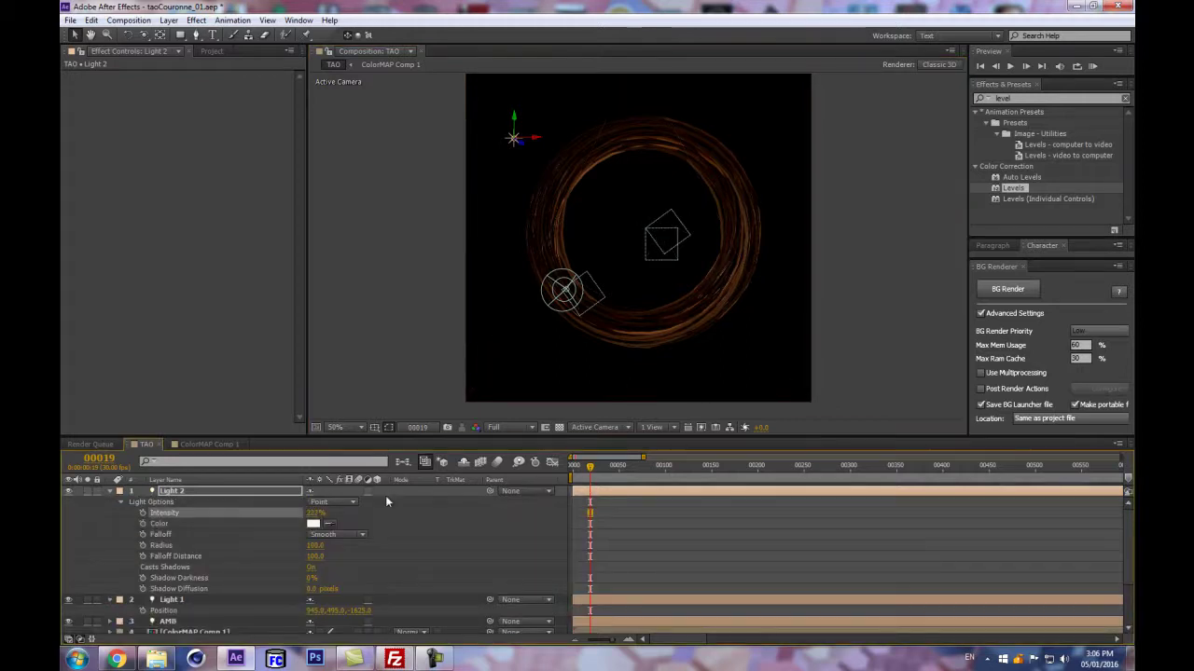
drag(316, 514, 390, 506)
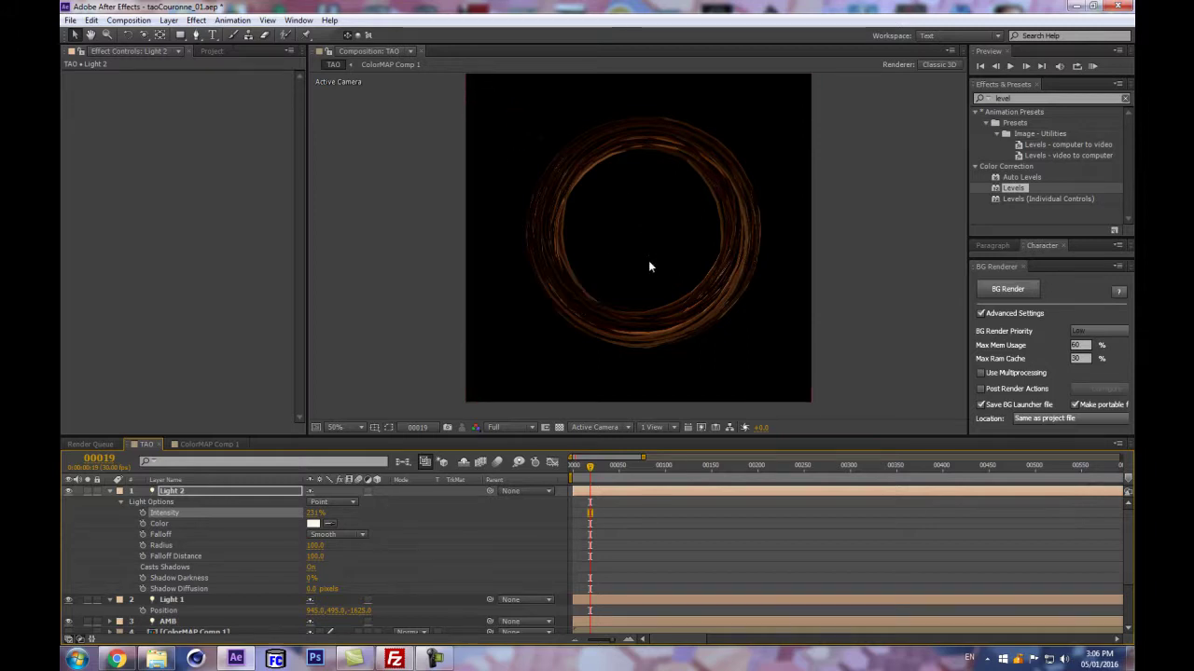
- In Tao's Material & Lighting on Black Solid 1, raise Ambient to 213, then try a Diffuse of 118 and undo it
scroll(203, 625, down, 3)
click(203, 626)
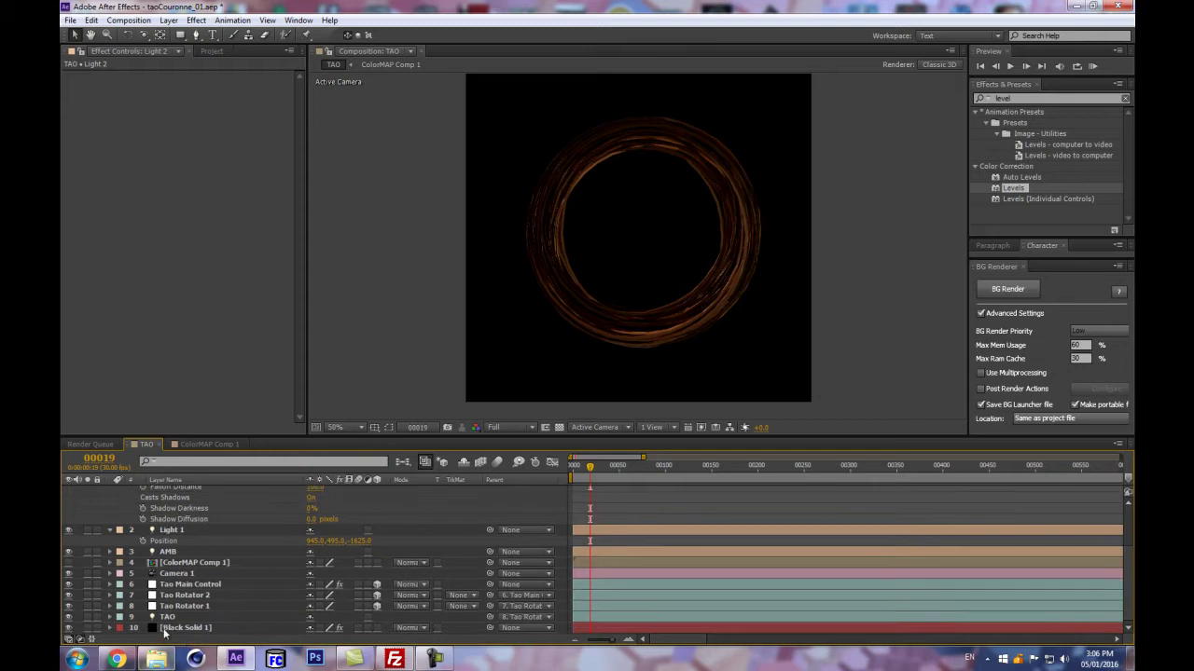
drag(300, 192, 324, 378)
scroll(180, 414, down, 3)
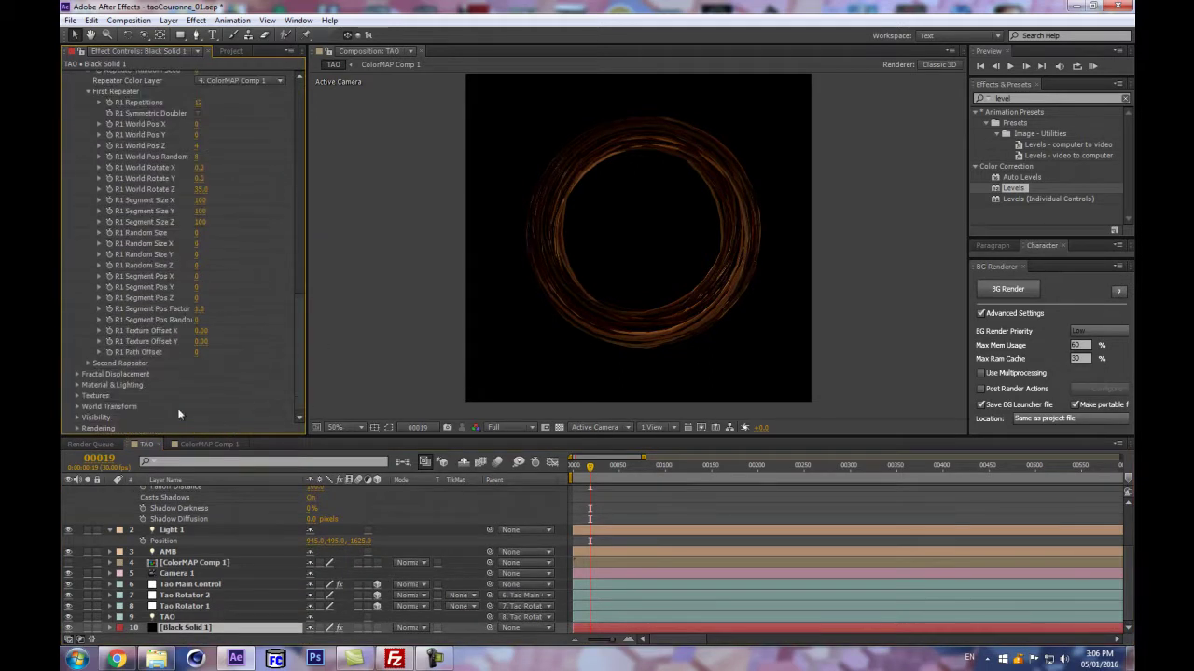
click(77, 383)
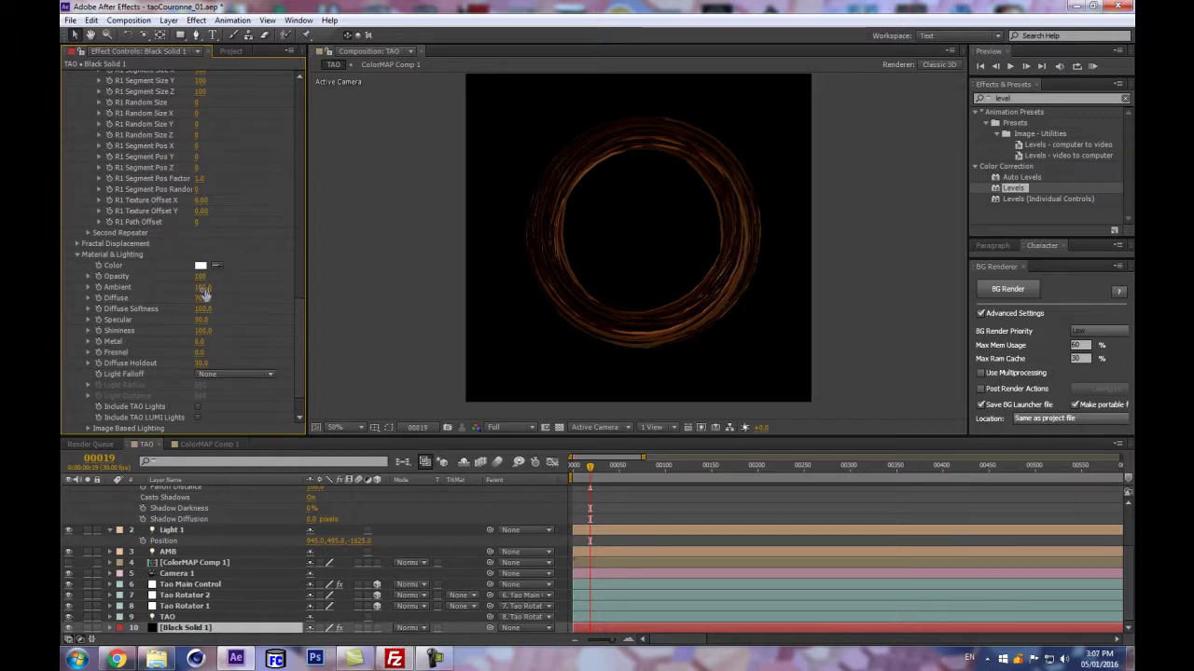
drag(203, 288, 269, 279)
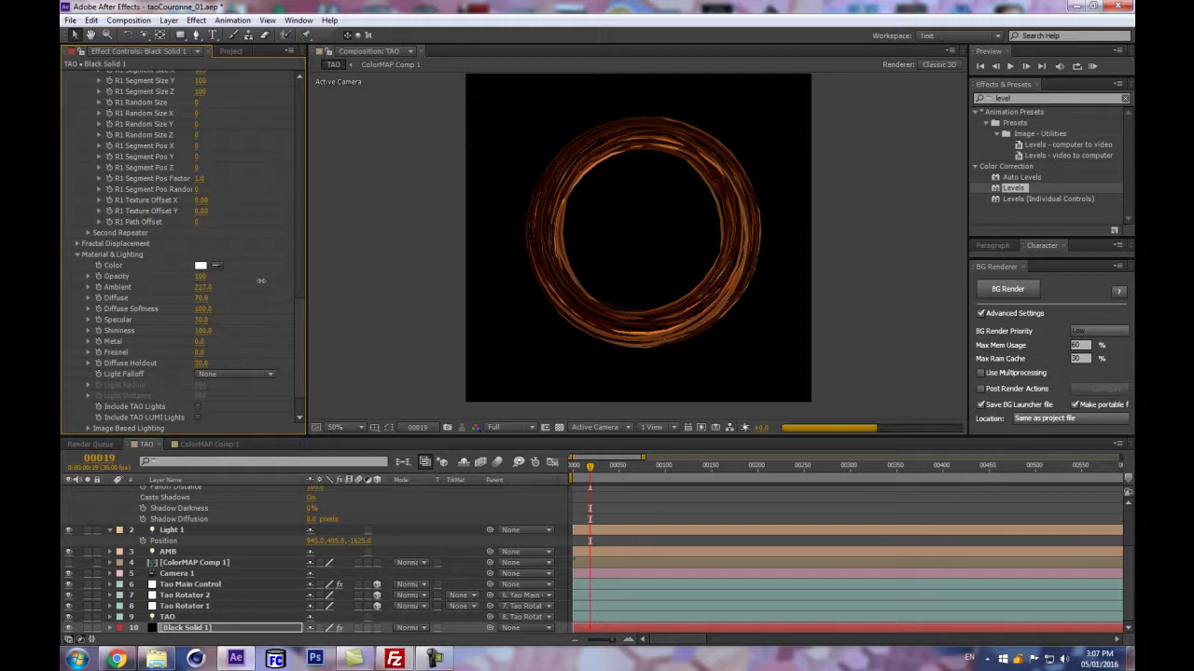
drag(202, 298, 238, 304)
key(ctrl+z)
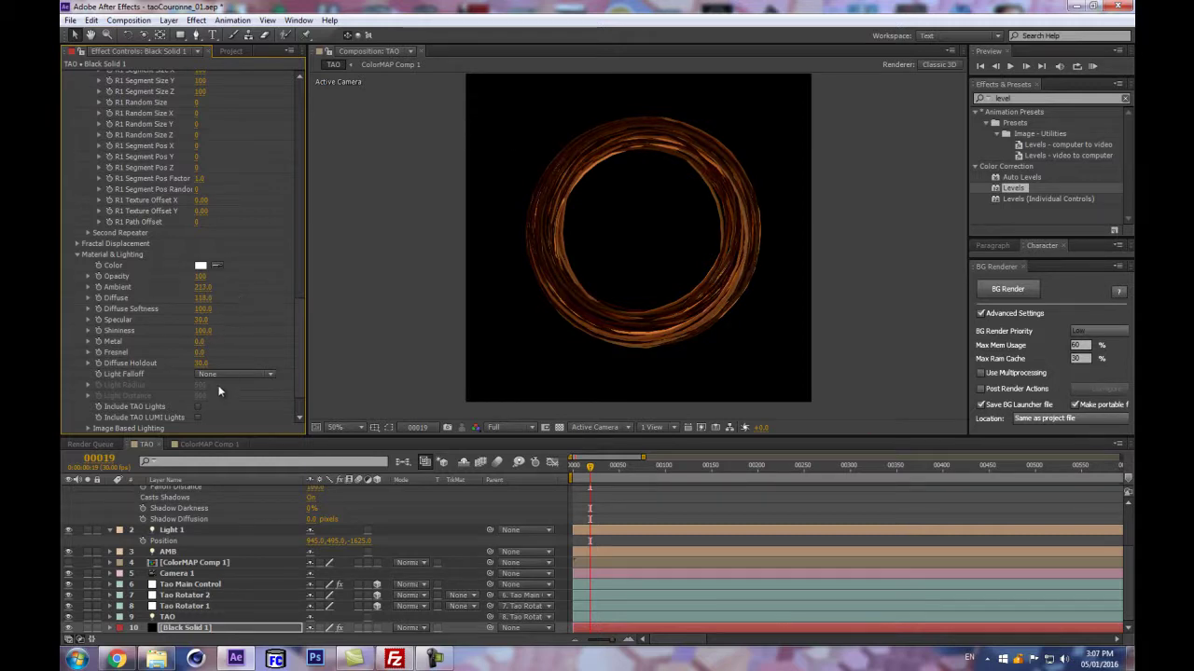
- Set Tao's Light Falloff to Smooth with Light Radius 940 and Light Distance 720, and check the rings in an enlarged view
click(221, 376)
click(217, 398)
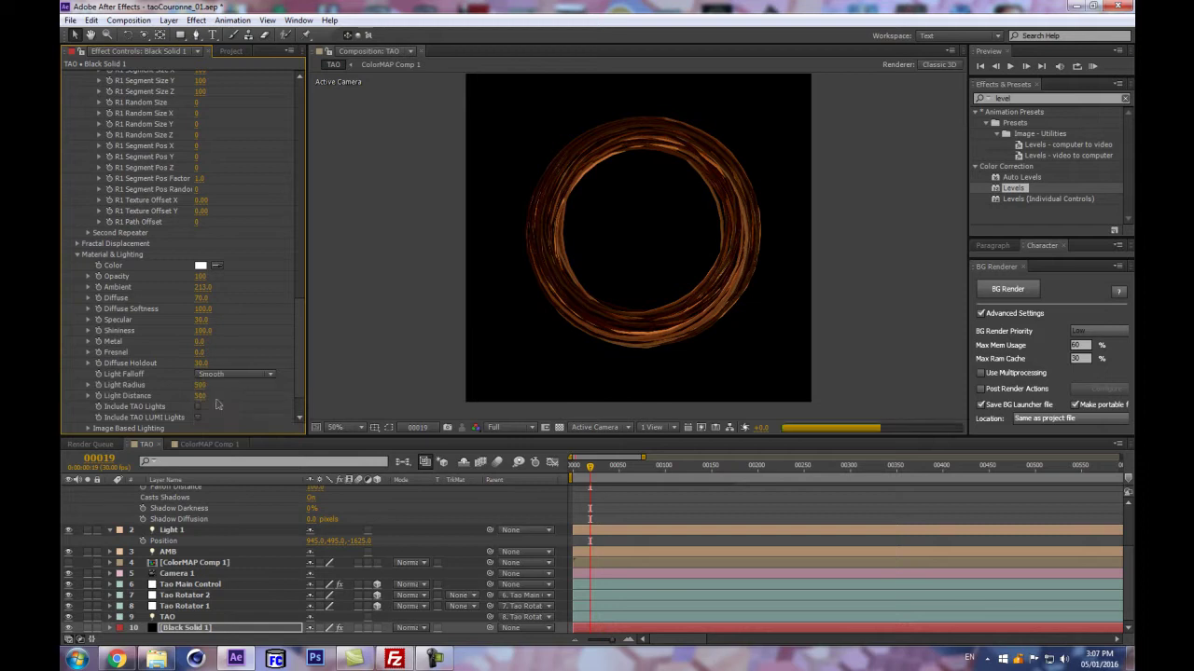
mouse_move(203, 386)
mouse_down()
mouse_move(235, 384)
mouse_move(199, 403)
mouse_move(220, 395)
mouse_up()
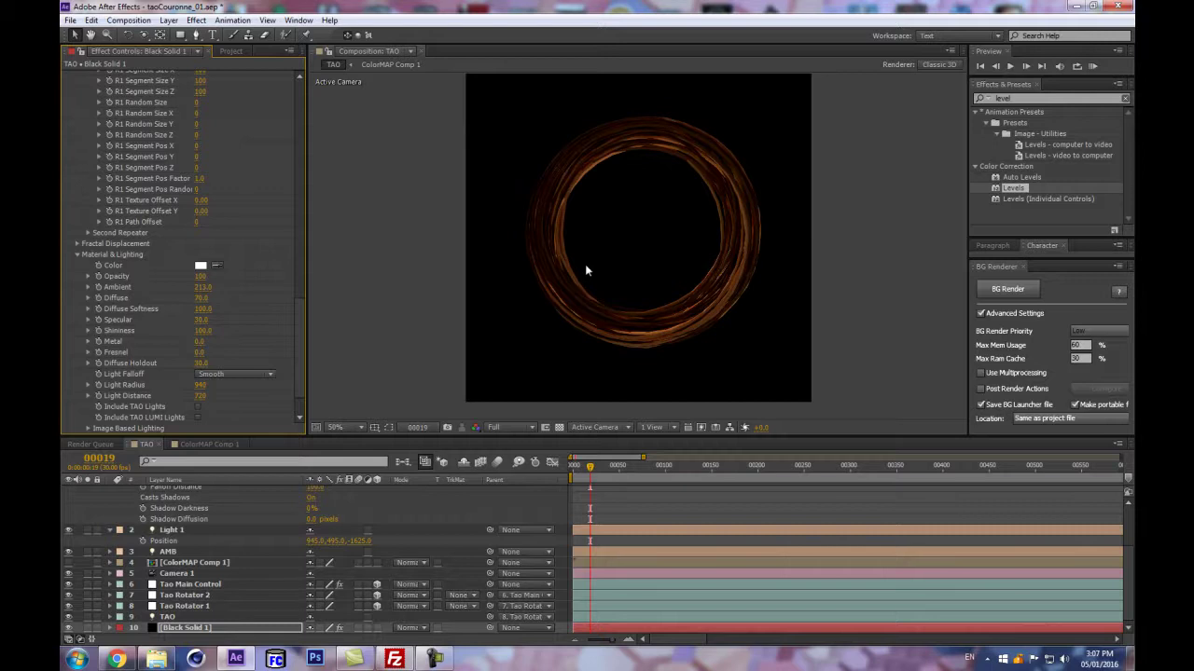
key(period)
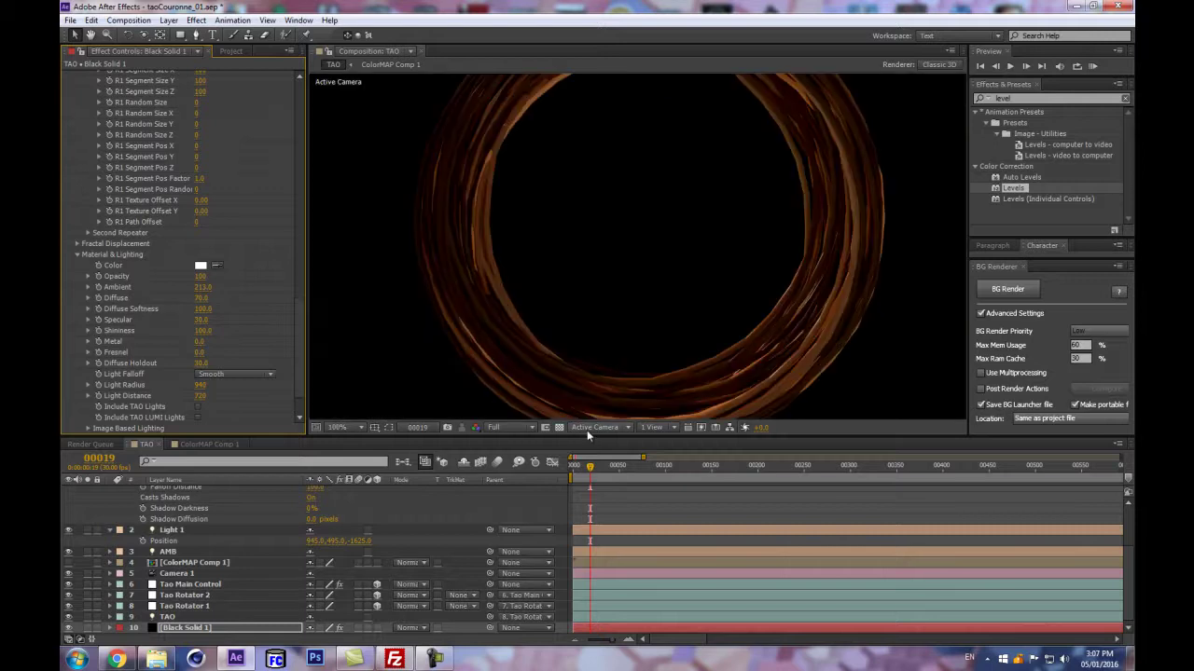
drag(560, 435, 597, 538)
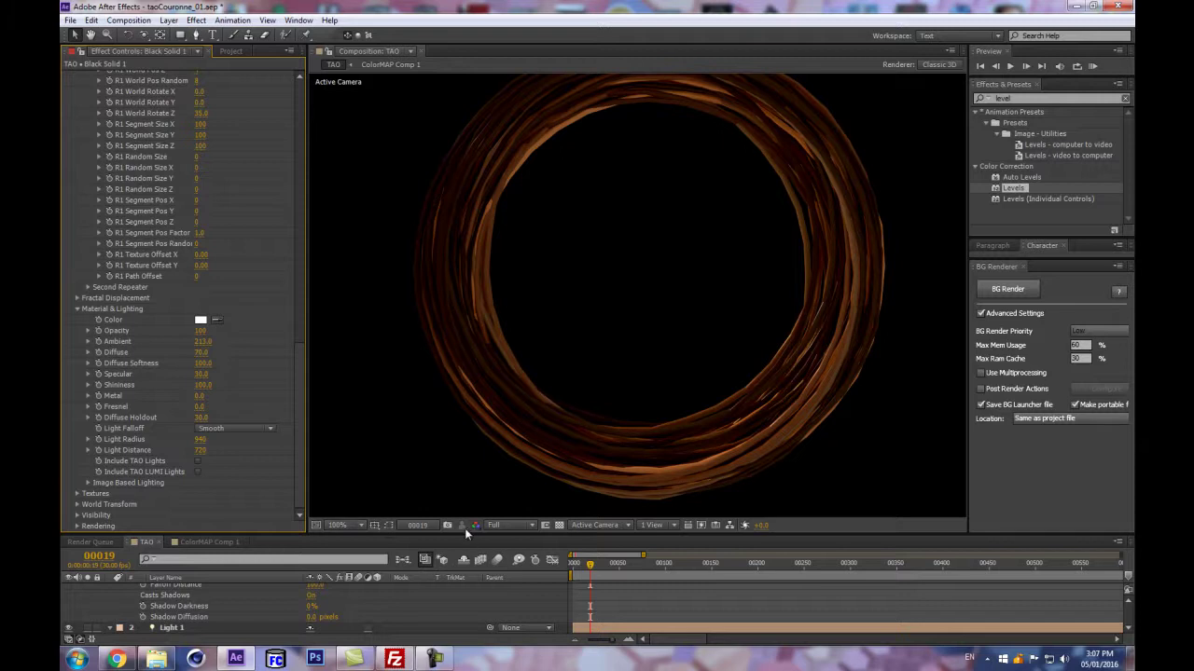
drag(466, 536, 477, 456)
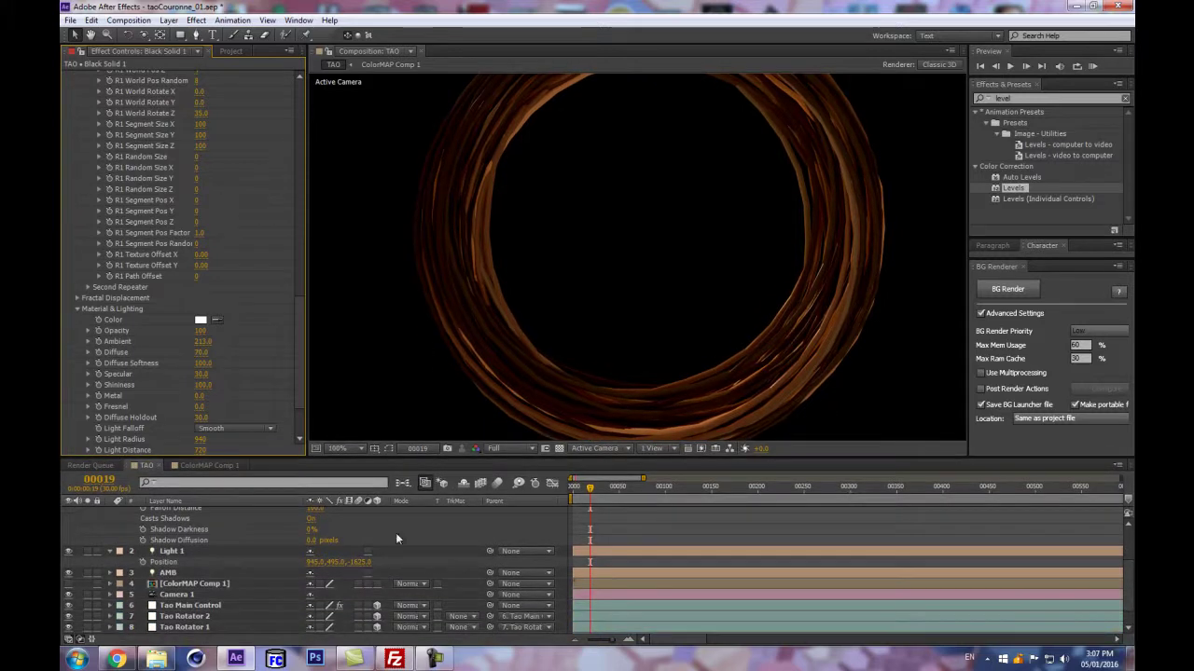
- Select the Tao Main Control layer and reveal its animated slider properties in the timeline
scroll(238, 549, up, 3)
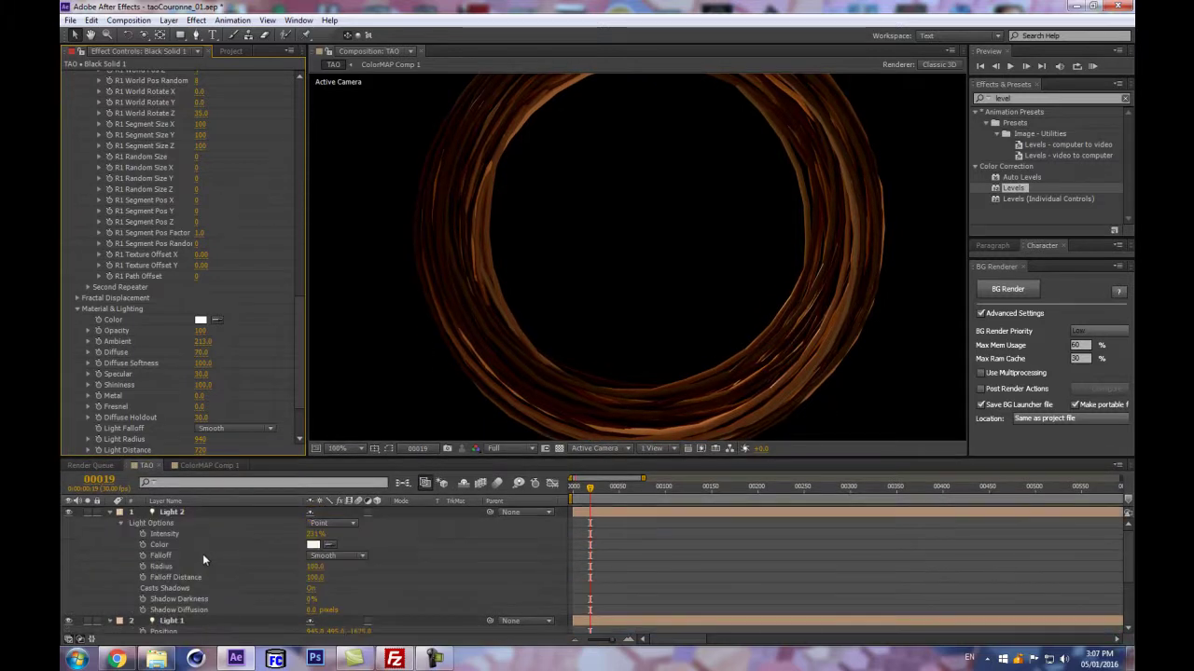
click(153, 513)
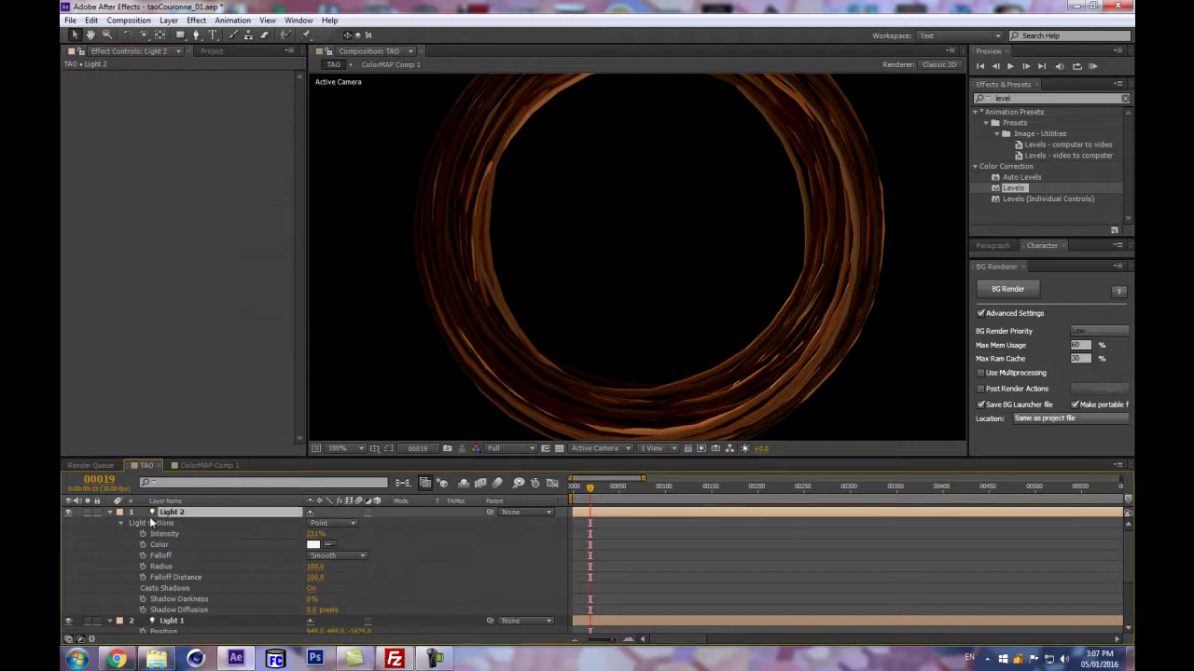
scroll(182, 536, down, 3)
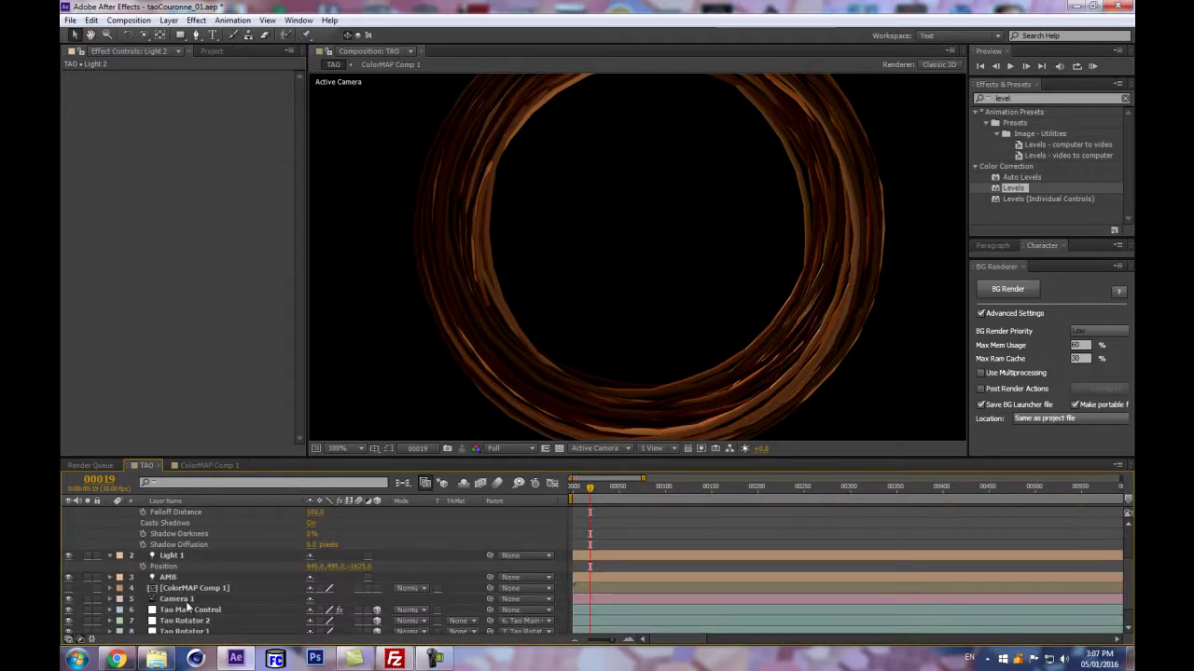
scroll(190, 555, up, 3)
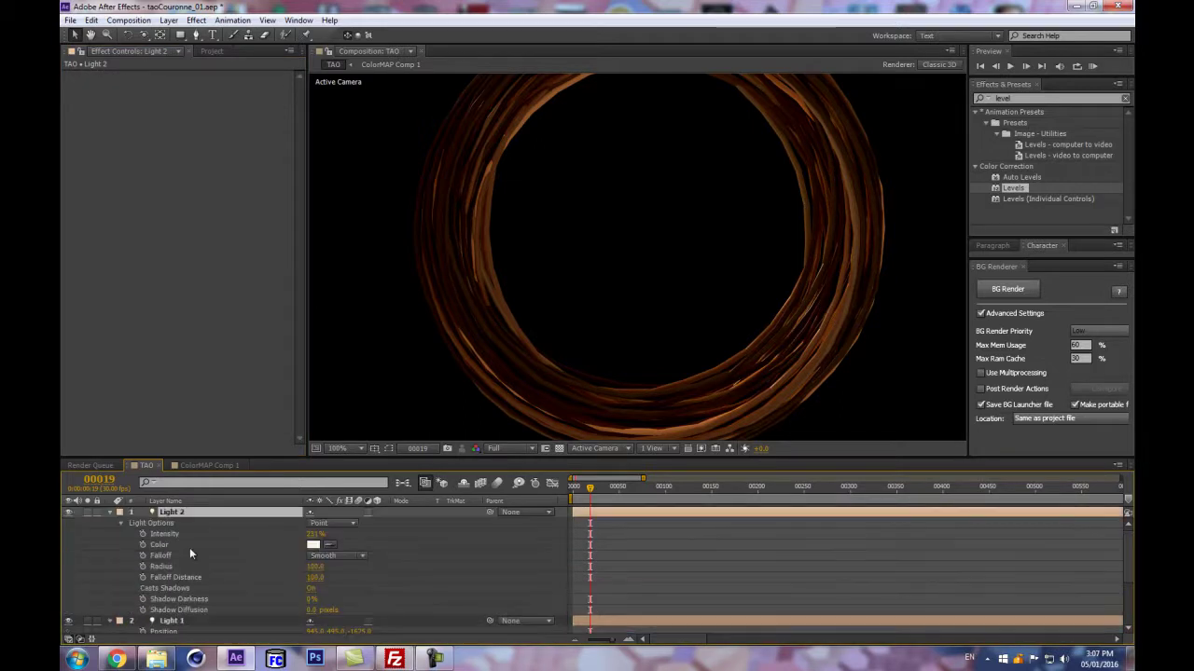
scroll(192, 611, down, 3)
click(190, 610)
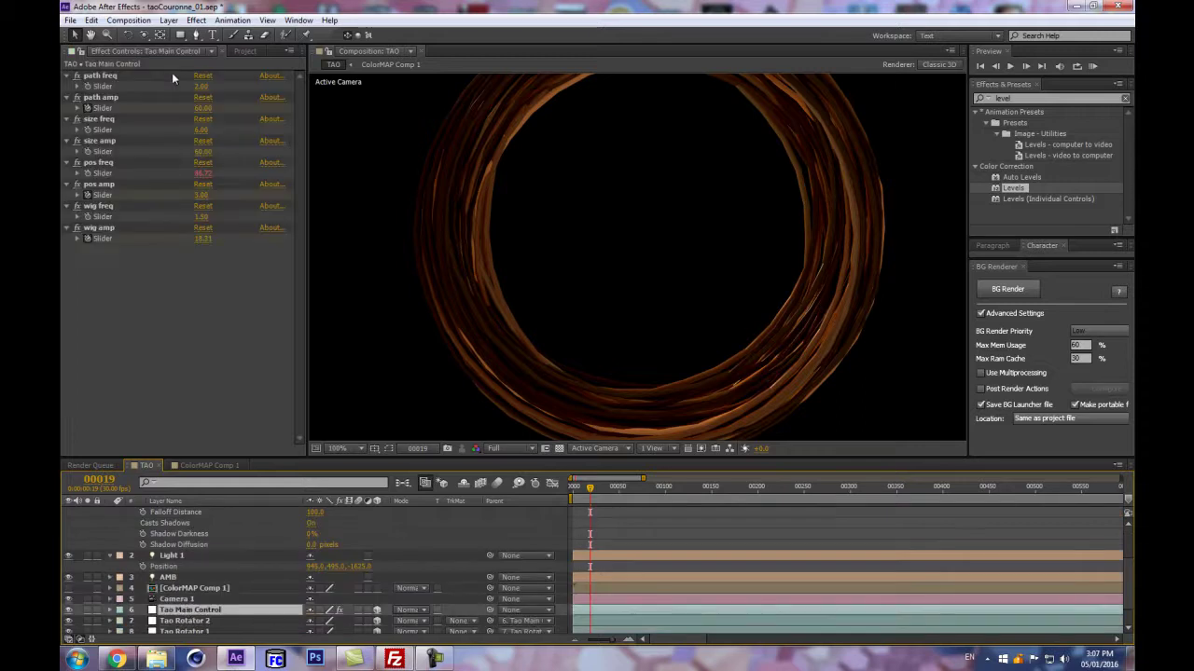
click(204, 109)
click(228, 340)
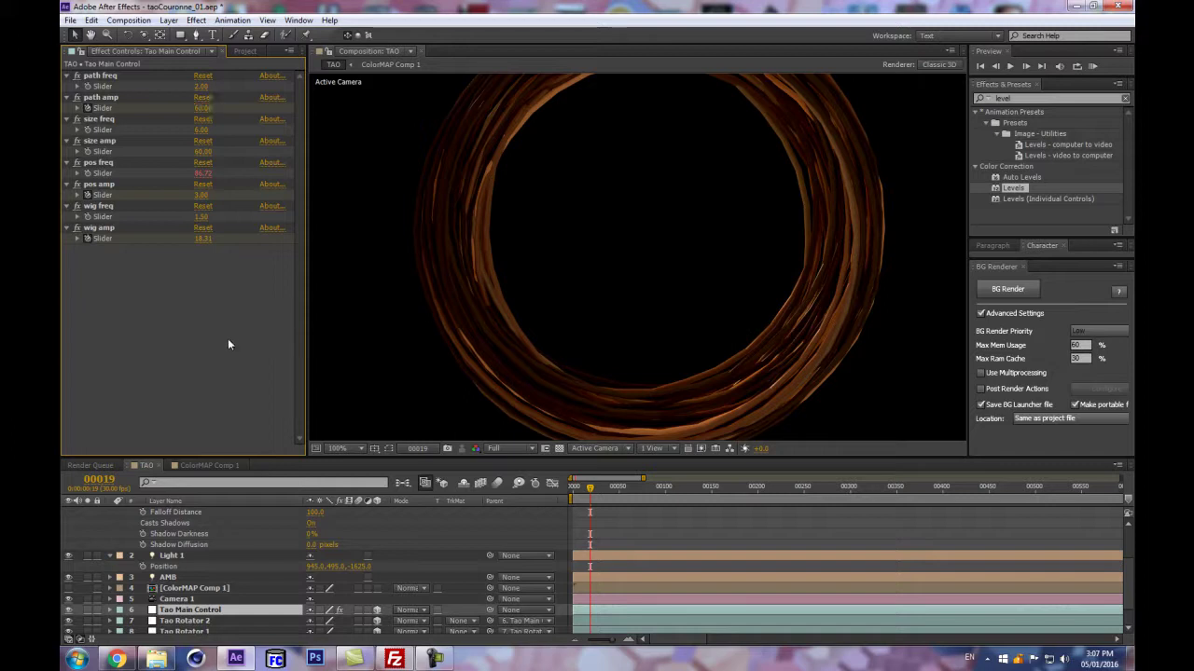
scroll(645, 565, up, 3)
scroll(646, 569, down, 2)
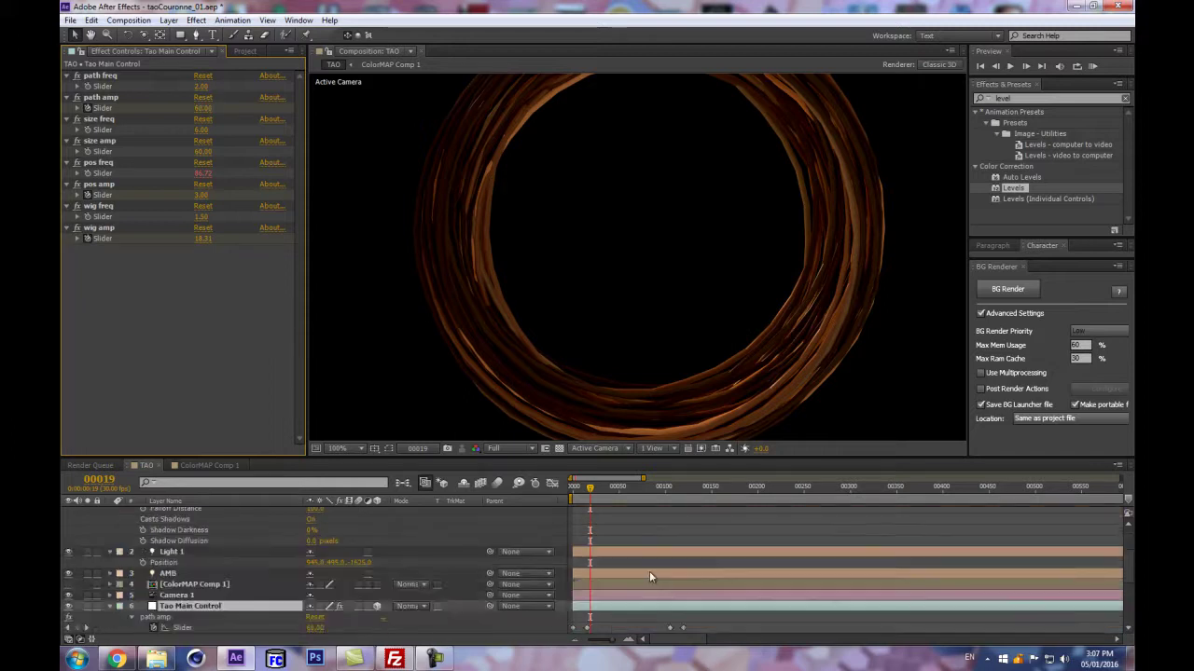
- At frame 15, select the two middle path amp keyframes of Tao Main Control and raise path amp to 103
drag(592, 487, 587, 487)
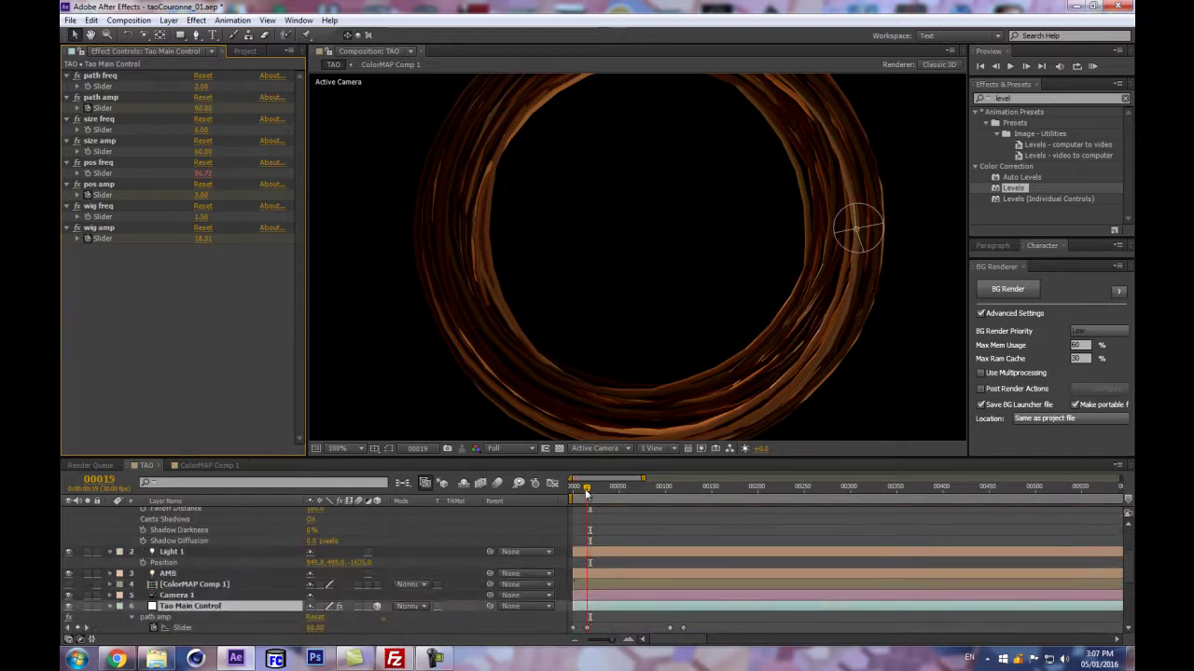
drag(580, 622, 674, 587)
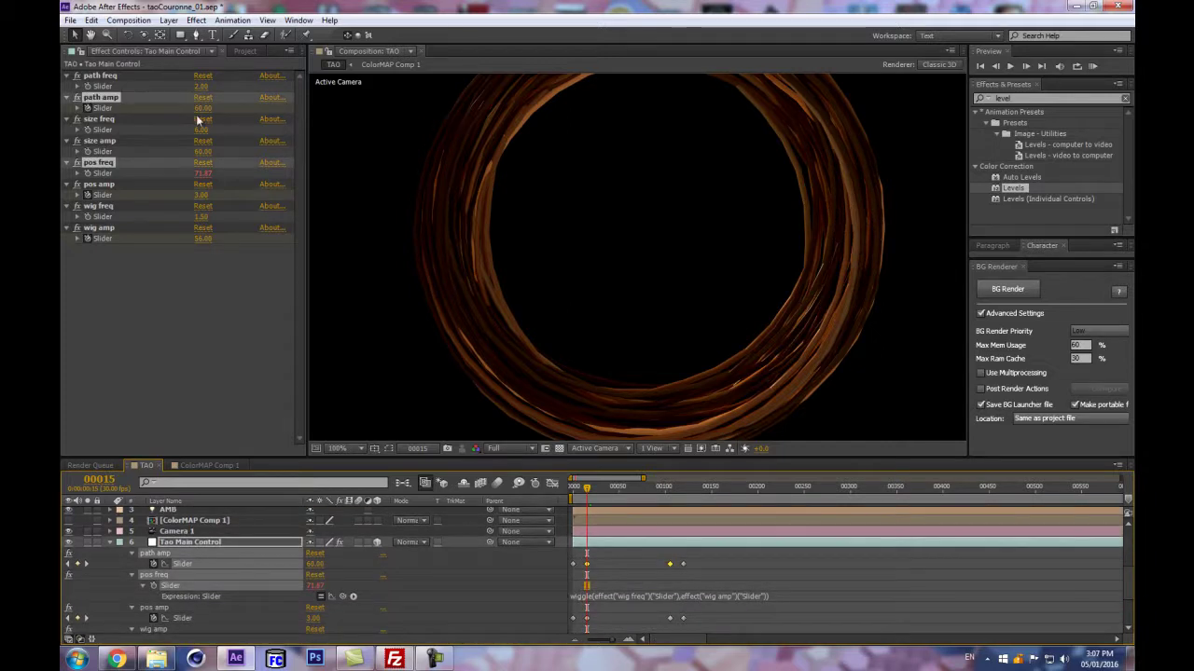
drag(680, 577, 584, 548)
drag(225, 108, 236, 128)
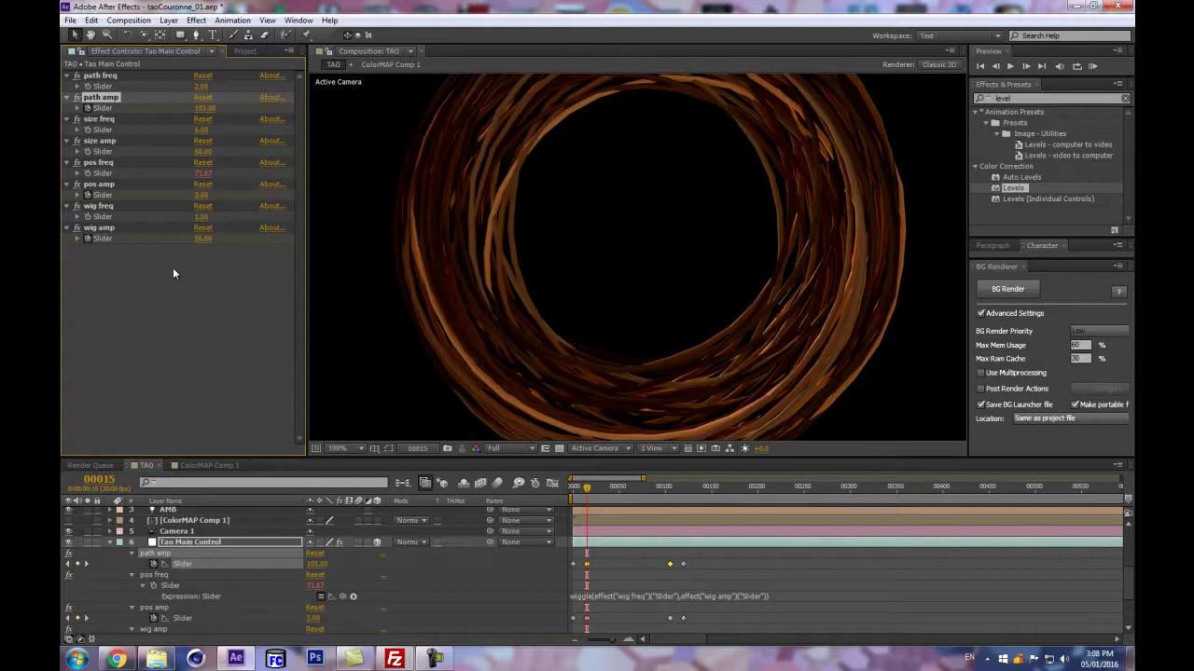
- Check the rings at full and enlarged view, and lower the selected path amp keyframes to 89
scroll(830, 214, down, 1)
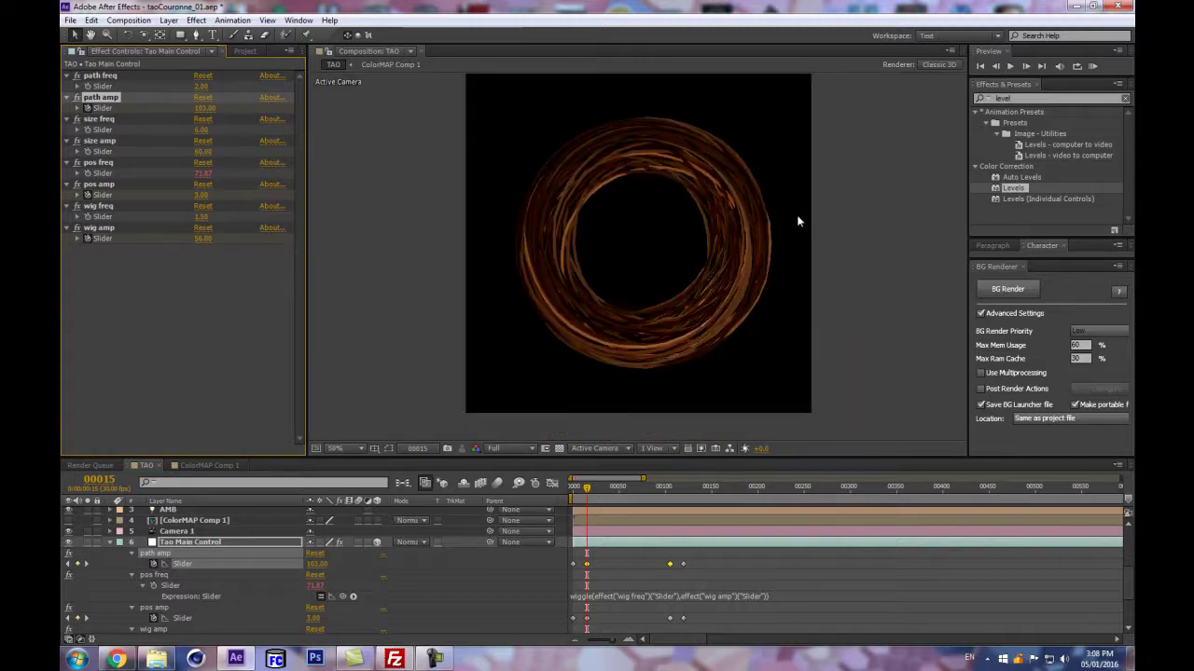
key(period)
key(period)
key(comma)
key(comma)
key(period)
key(period)
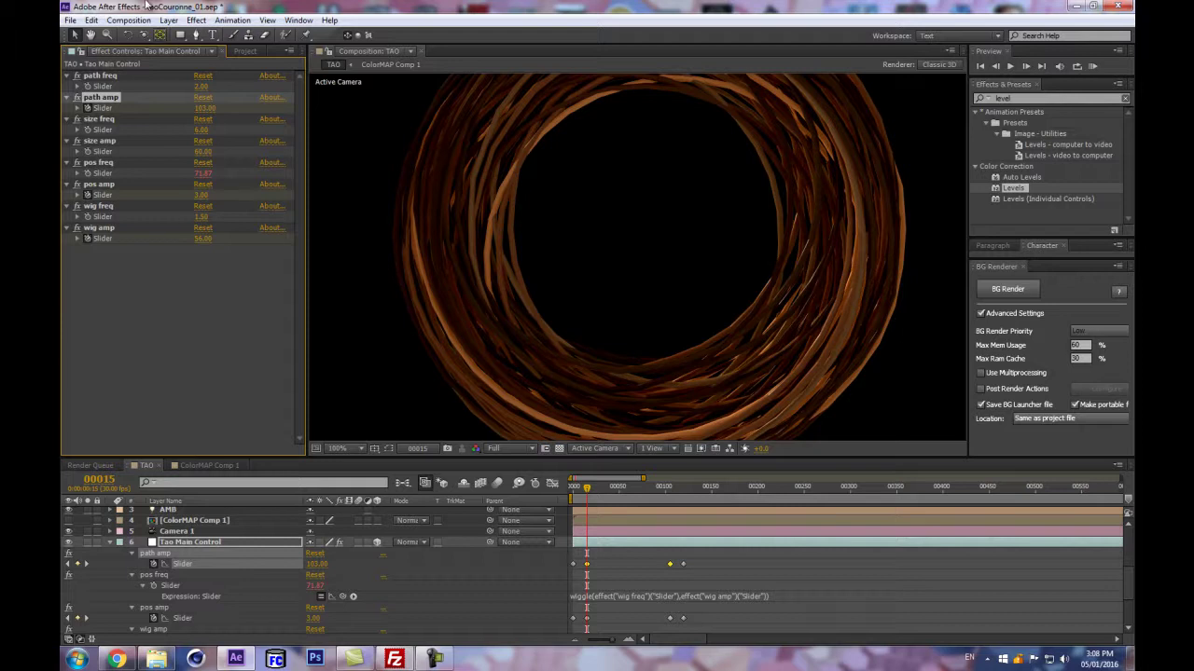
drag(194, 104, 191, 109)
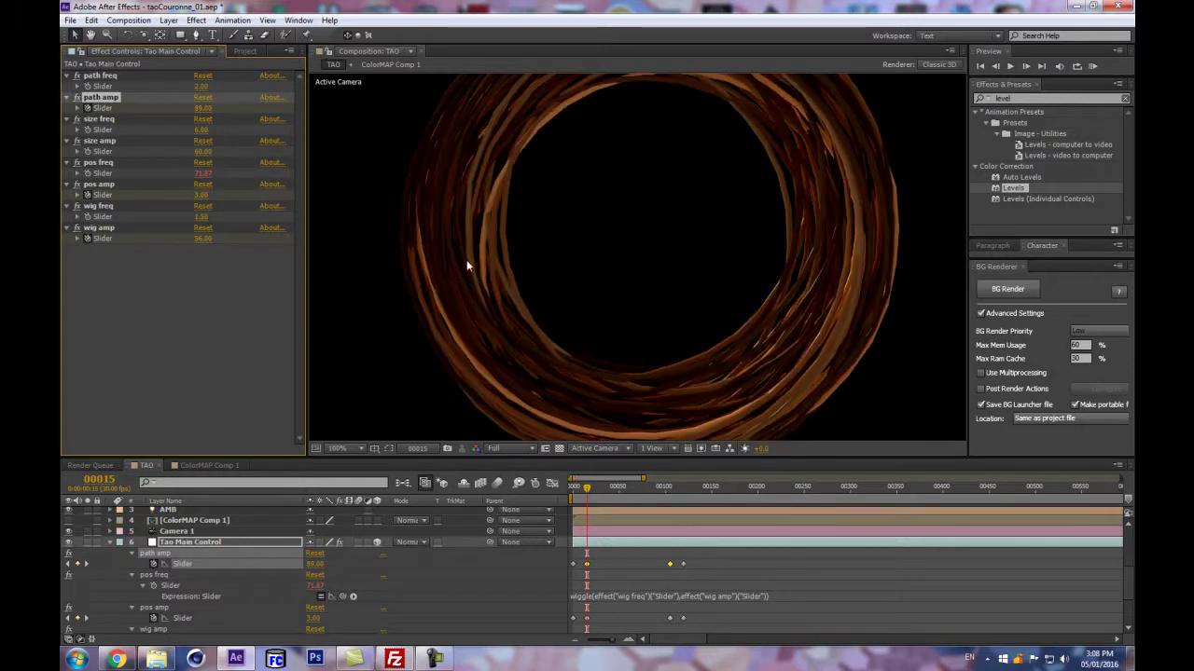
- Compare the whole ring with the reference wreath photo in Chrome, and return to an enlarged view of the After Effects composition
scroll(466, 267, down, 2)
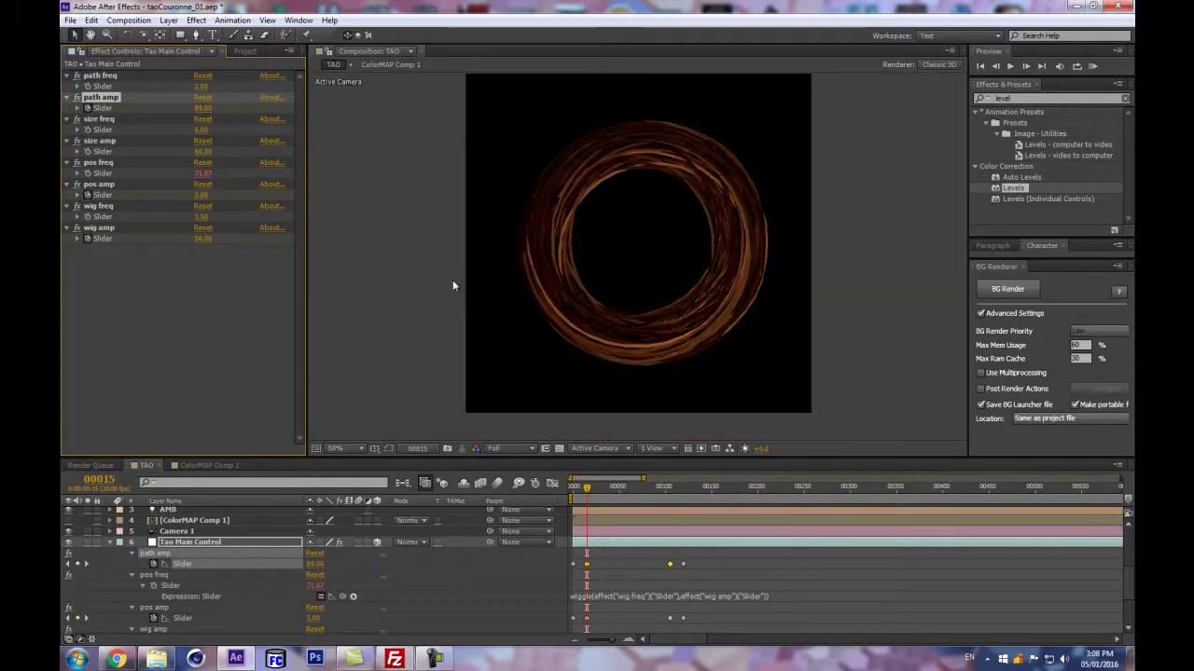
click(113, 660)
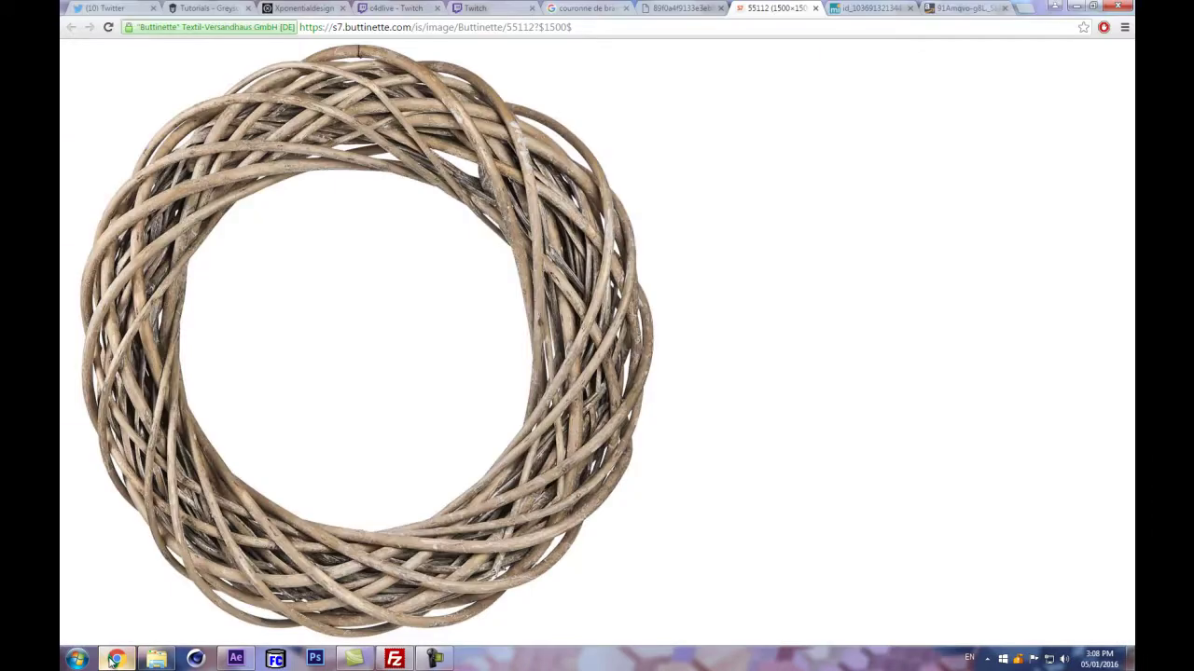
click(113, 660)
scroll(589, 283, up, 2)
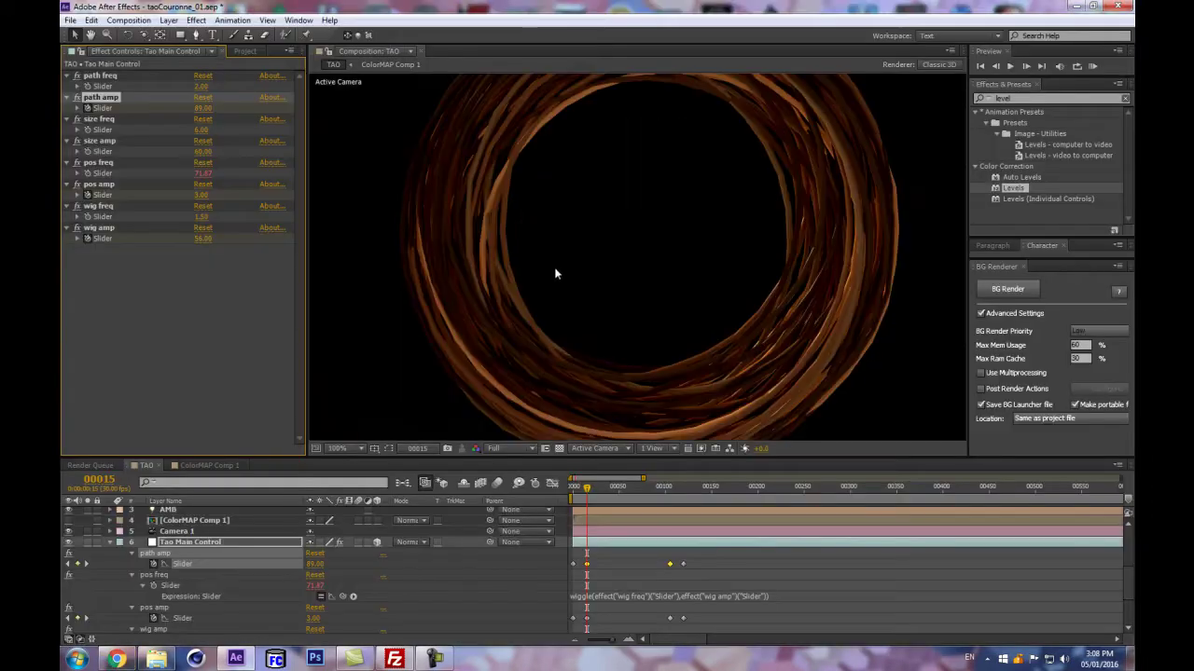
- Collapse Tao Main Control's properties and set up a new solid 1000 px wide and 1000 px high
click(108, 542)
click(216, 584)
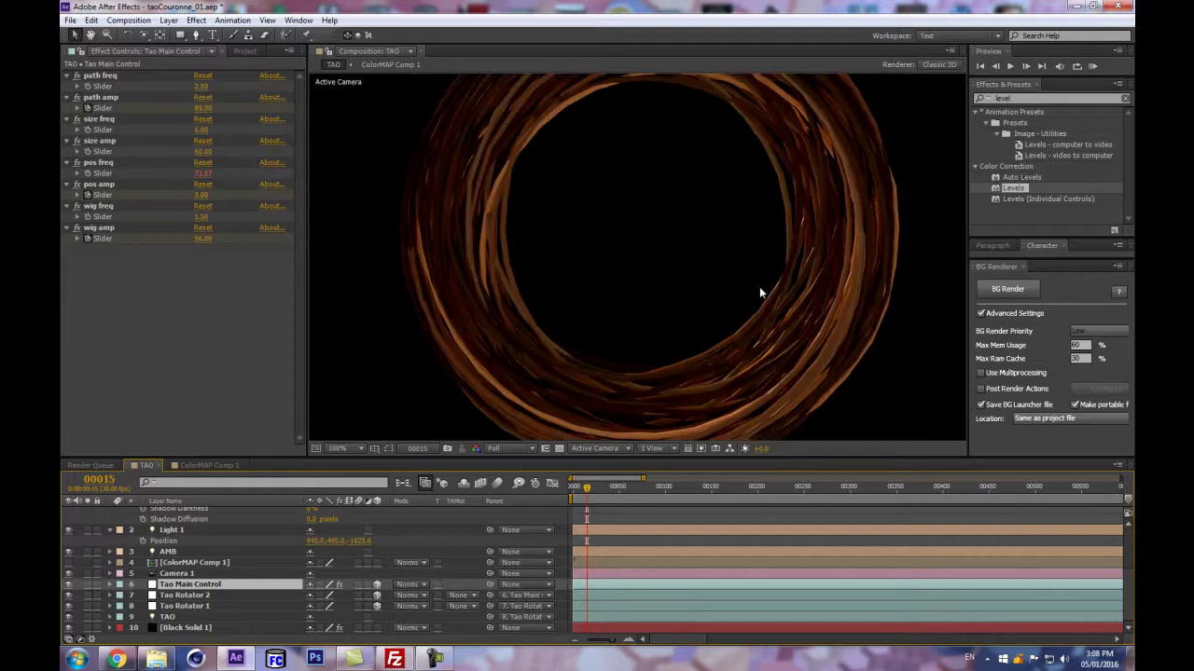
key(ctrl+y)
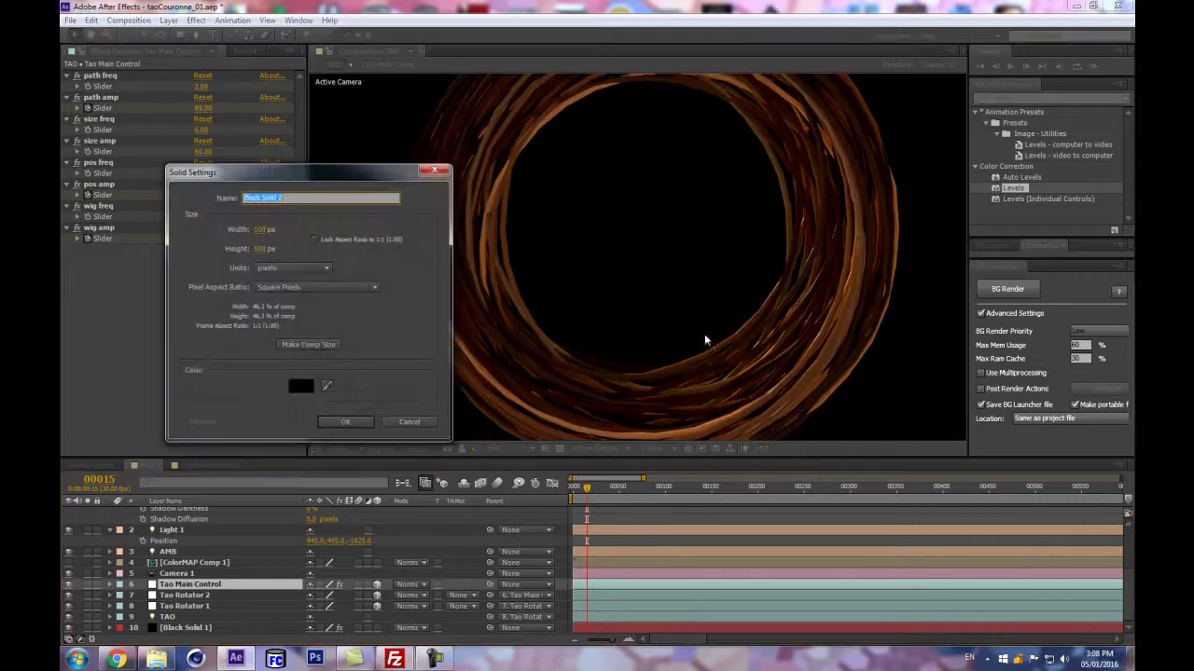
click(270, 229)
text(1000)
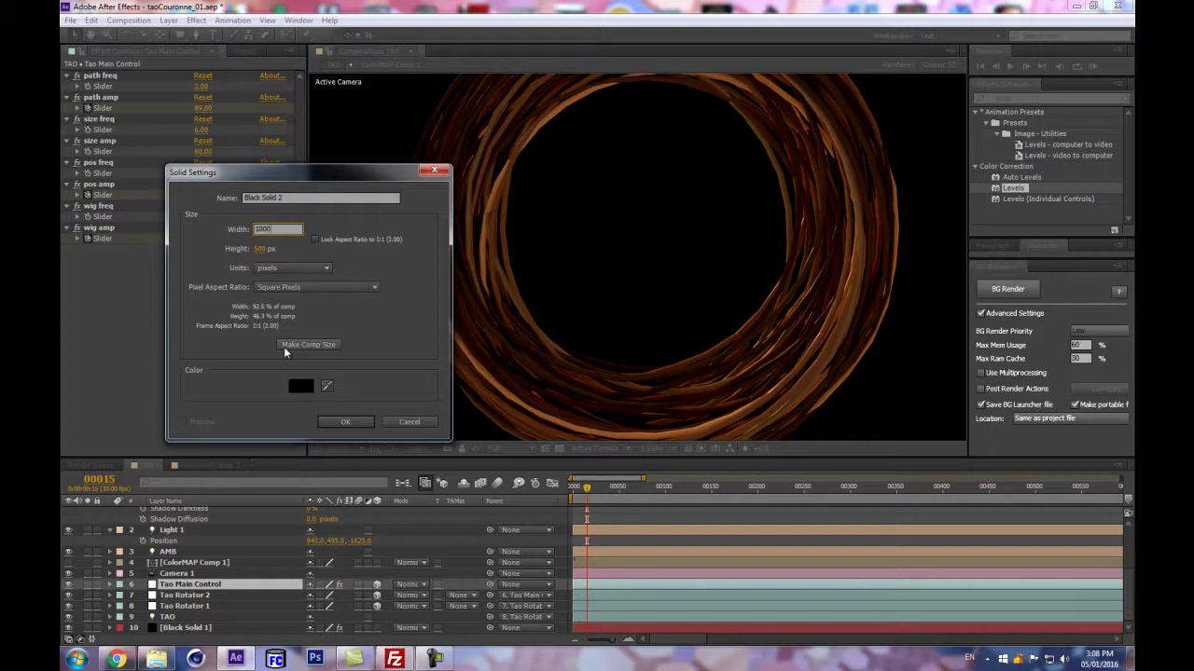
key(Tab)
text(1000)
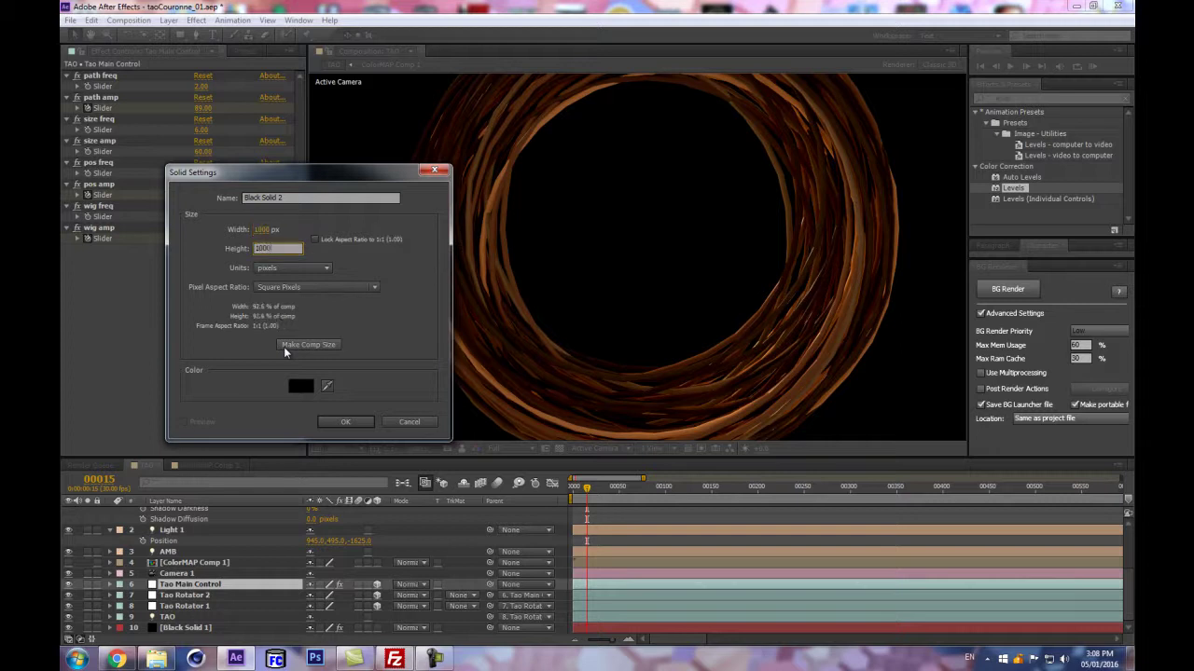
- Name the new black solid TEX and add it to the TAO composition
click(300, 198)
key(BackSpace)
key(BackSpace)
key(BackSpace)
key(BackSpace)
key(BackSpace)
key(BackSpace)
key(BackSpace)
key(BackSpace)
key(BackSpace)
key(BackSpace)
key(BackSpace)
key(BackSpace)
text(TEX)
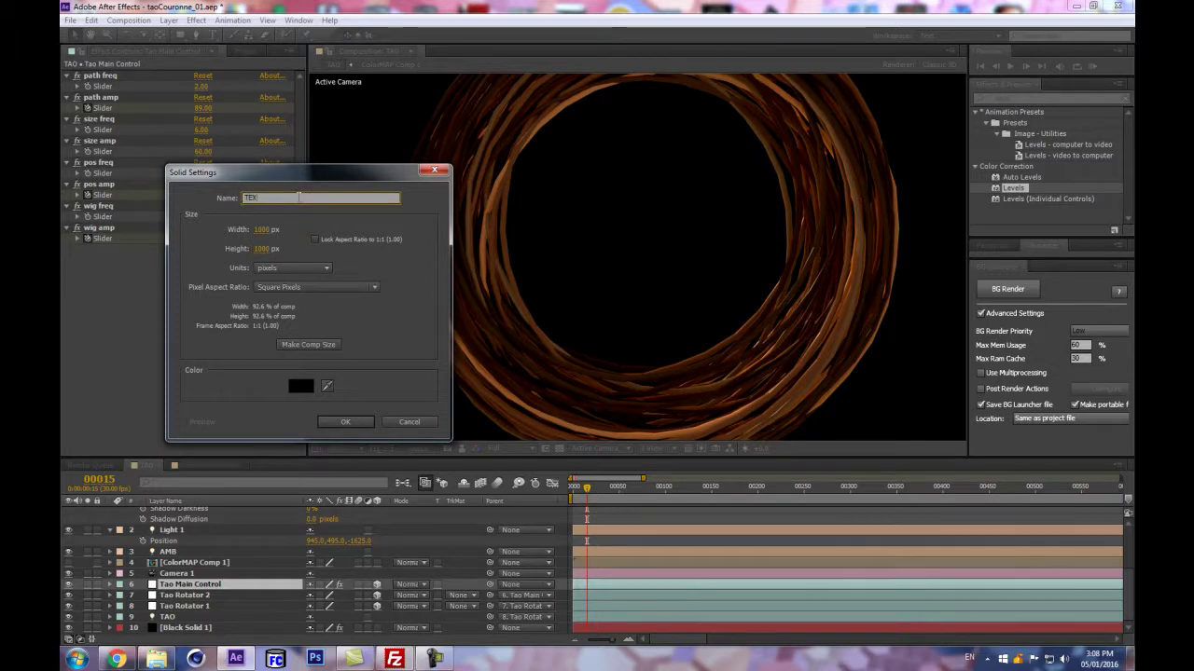
key(Return)
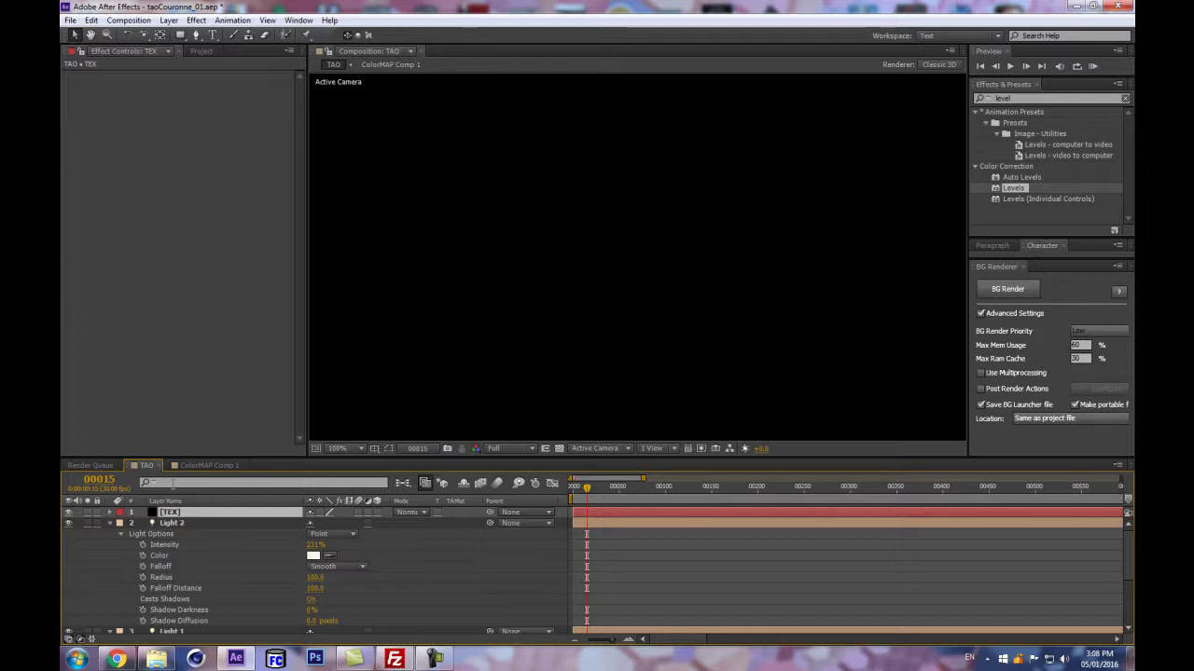
- Pre-compose the TEX layer as TEX Comp 1, leaving all attributes in TAO, and open the new composition
key(ctrl+shift+c)
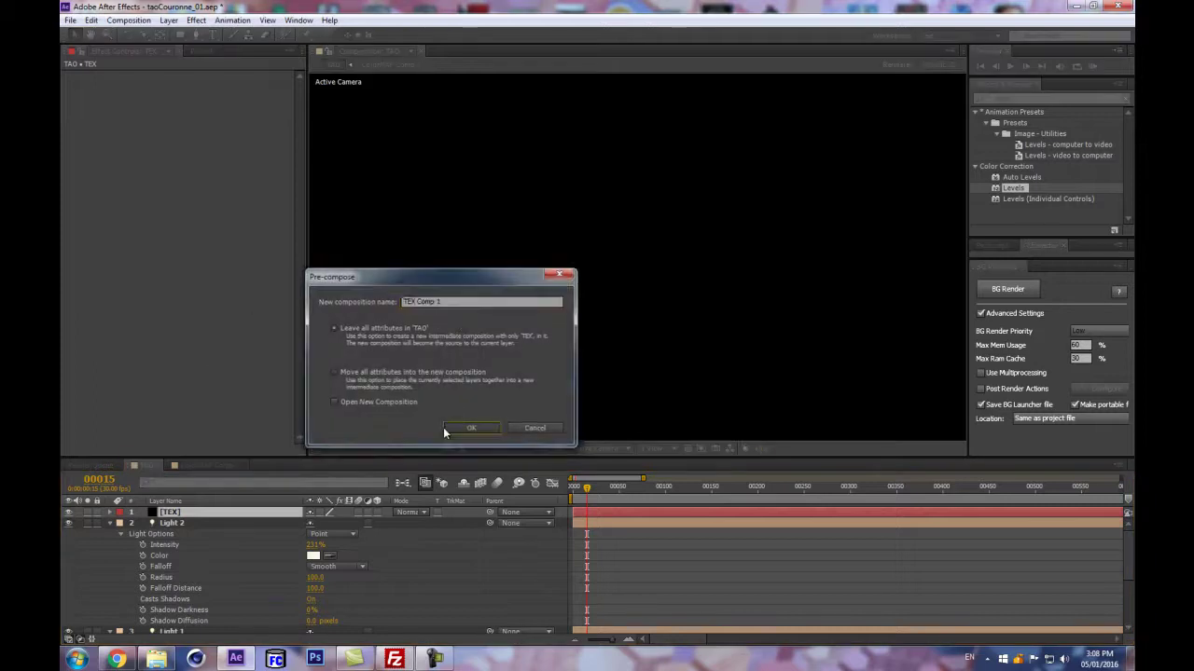
click(448, 428)
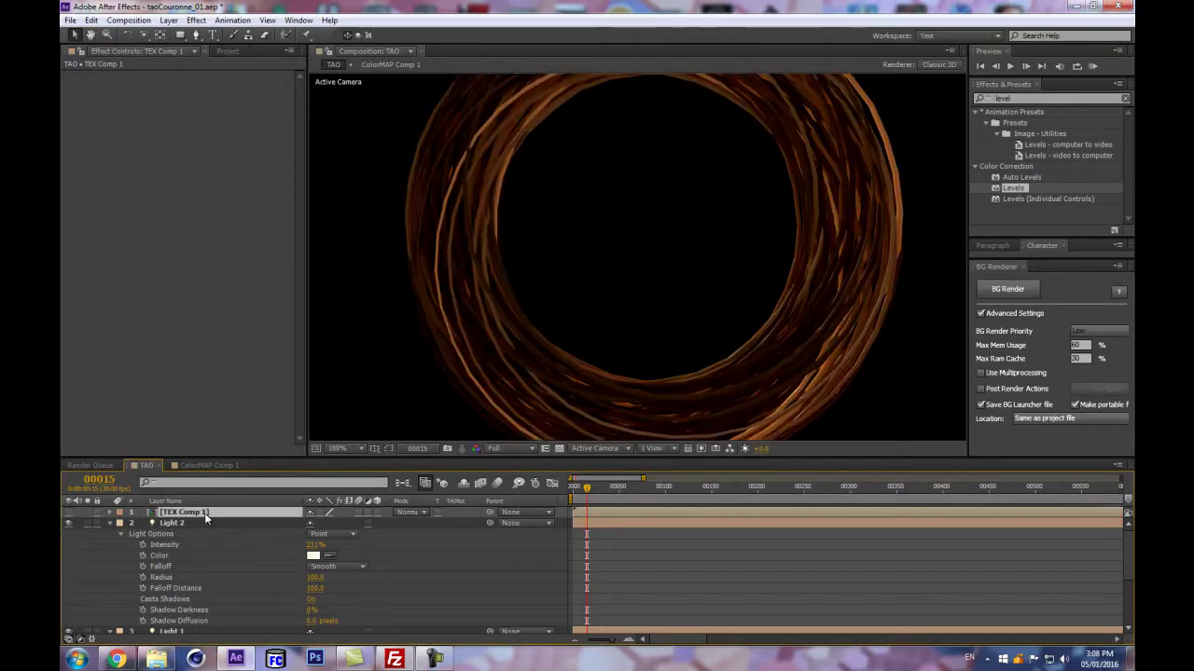
double_click(204, 513)
scroll(637, 257, down, 1)
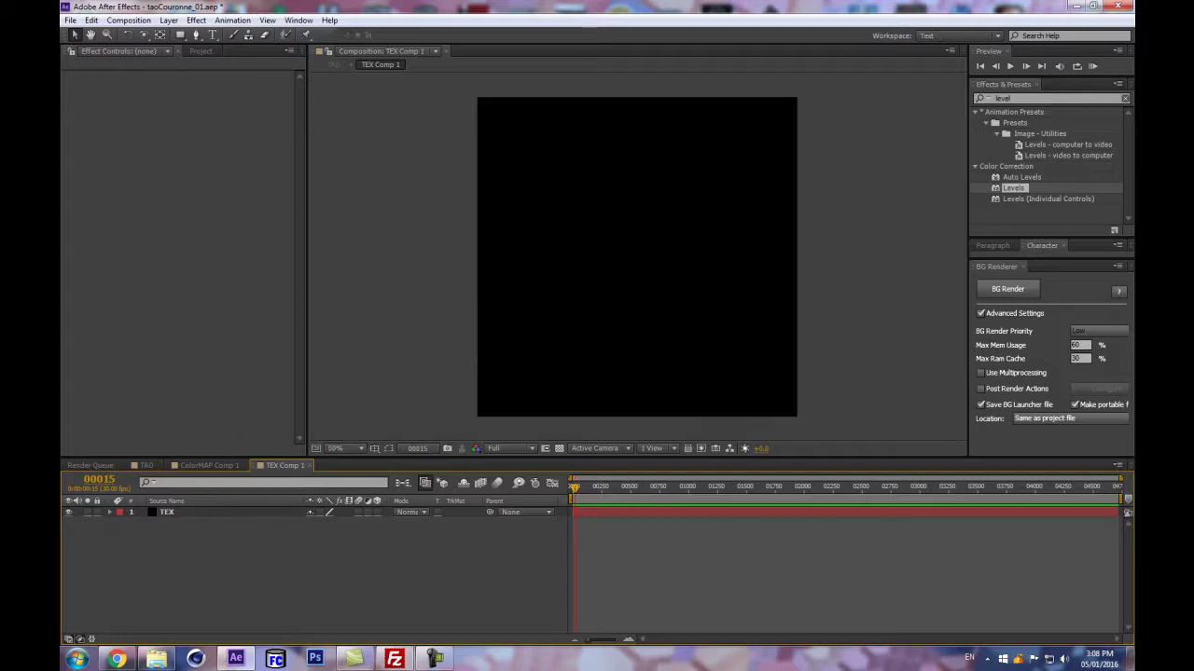
- Search the effects for "fractal" and apply Fractal Noise to the TEX layer
click(1048, 97)
text(fractal)
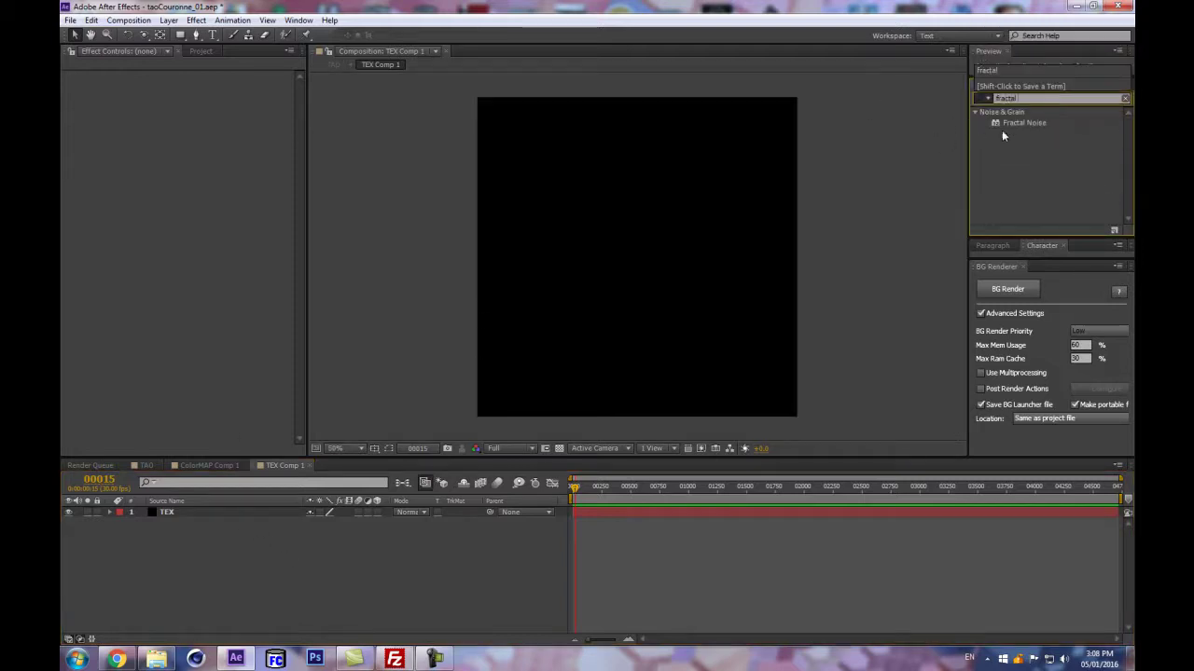
drag(1018, 123, 209, 514)
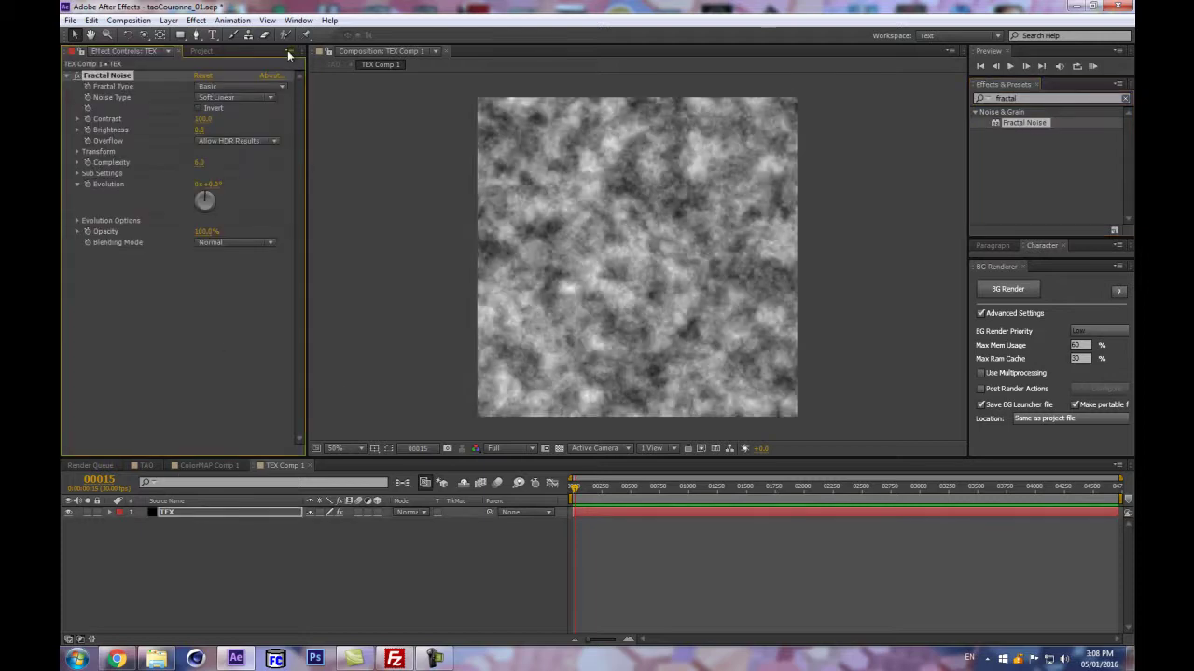
- Turn off Uniform Scaling in the Fractal Noise transform and stretch Scale Width to about 3417
click(77, 151)
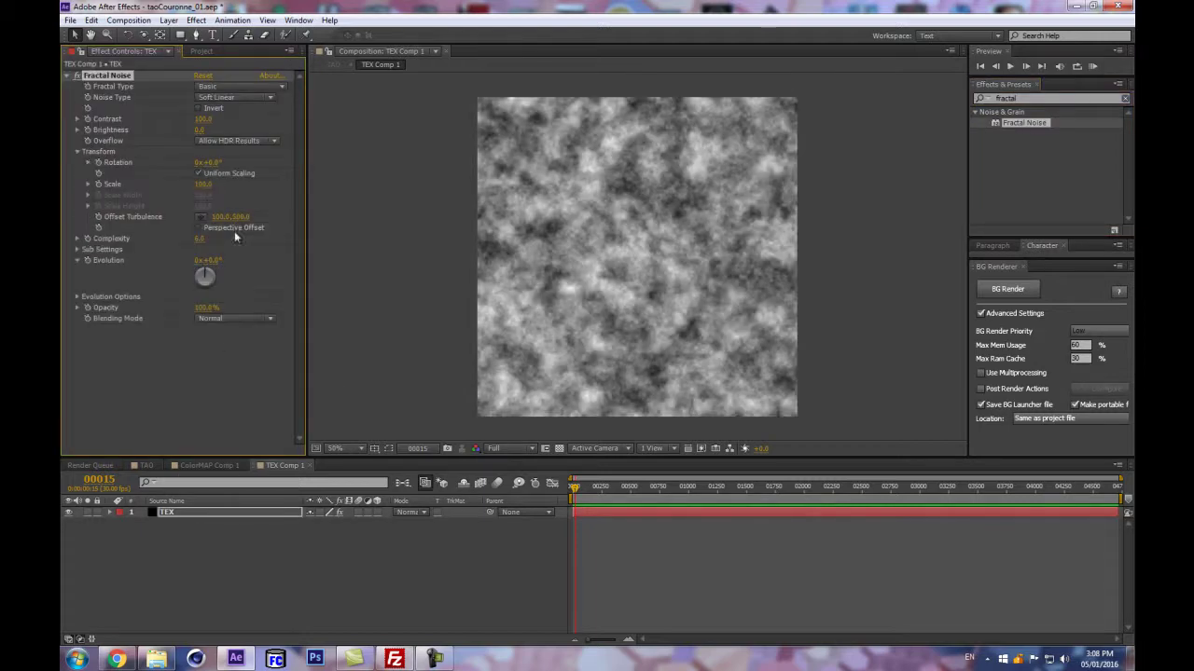
click(198, 173)
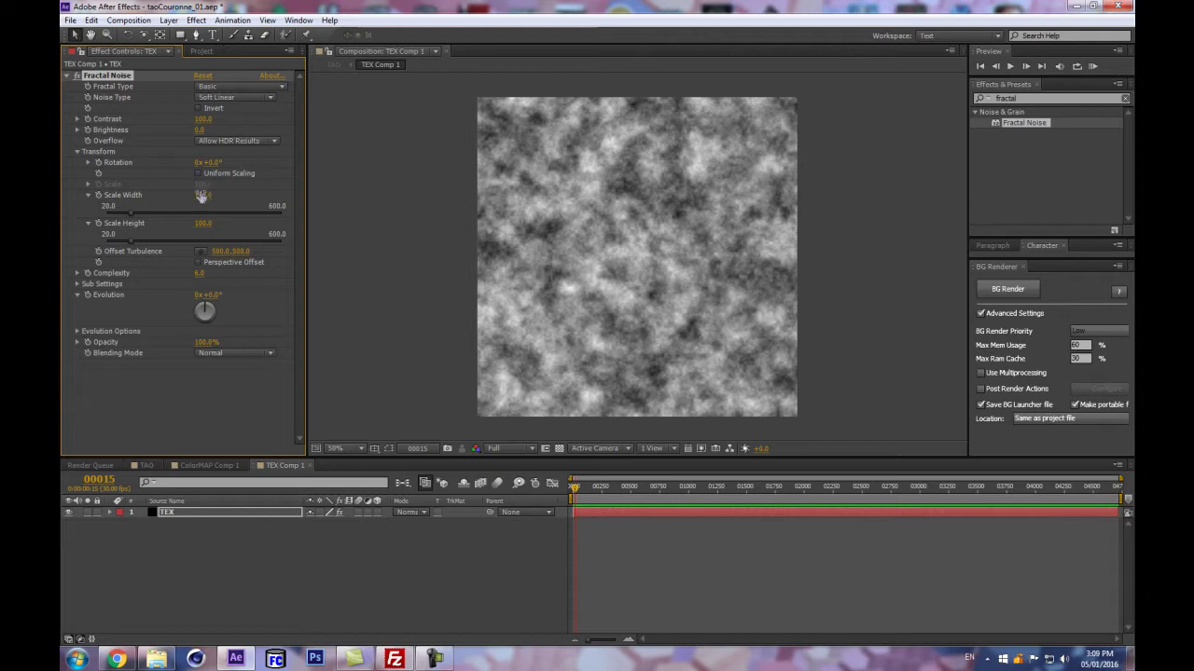
drag(200, 197, 384, 152)
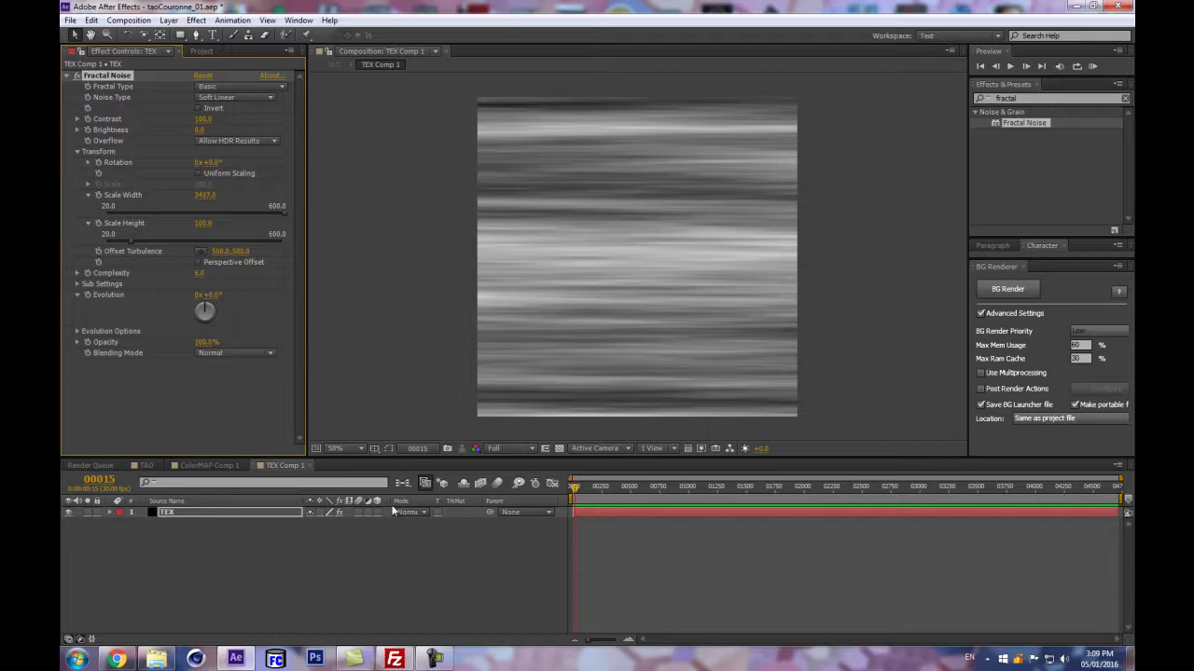
- Return to the TAO composition, collapse Light 2's properties and reopen TEX Comp 1
key(Tab)
click(336, 484)
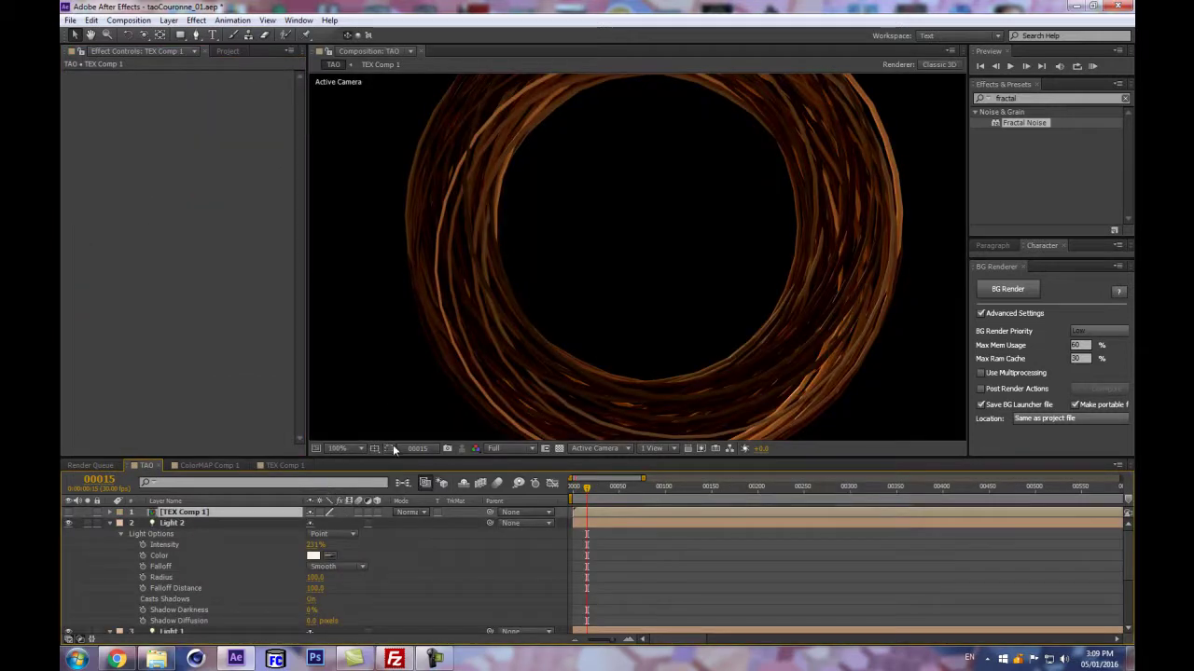
click(108, 522)
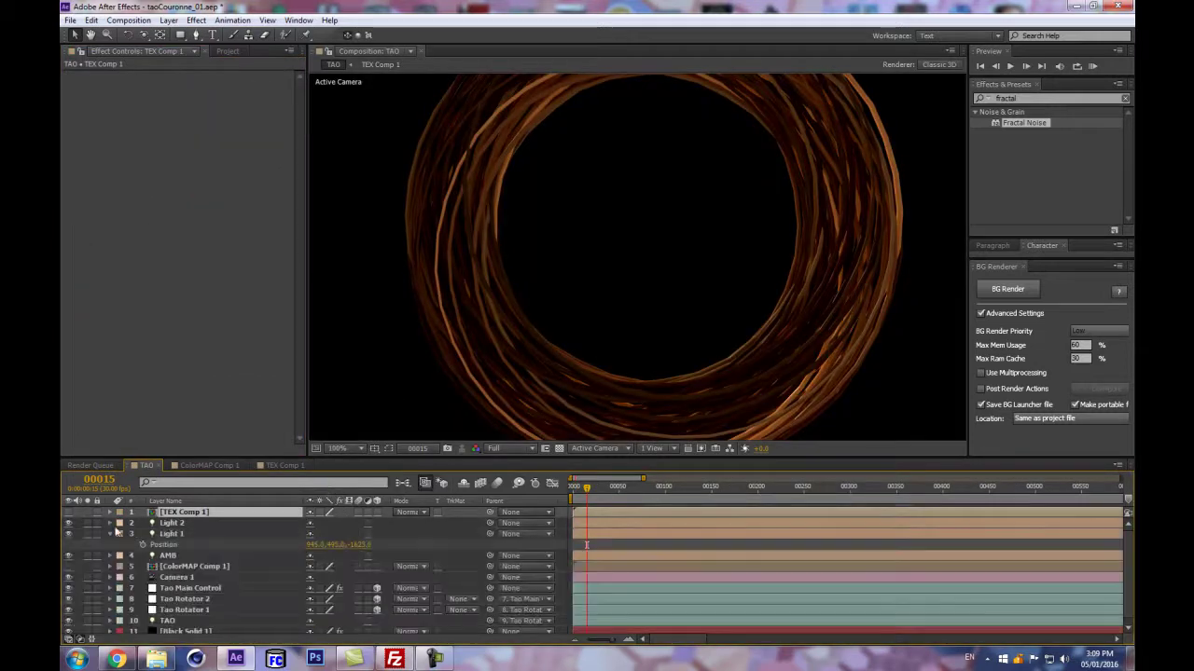
double_click(183, 511)
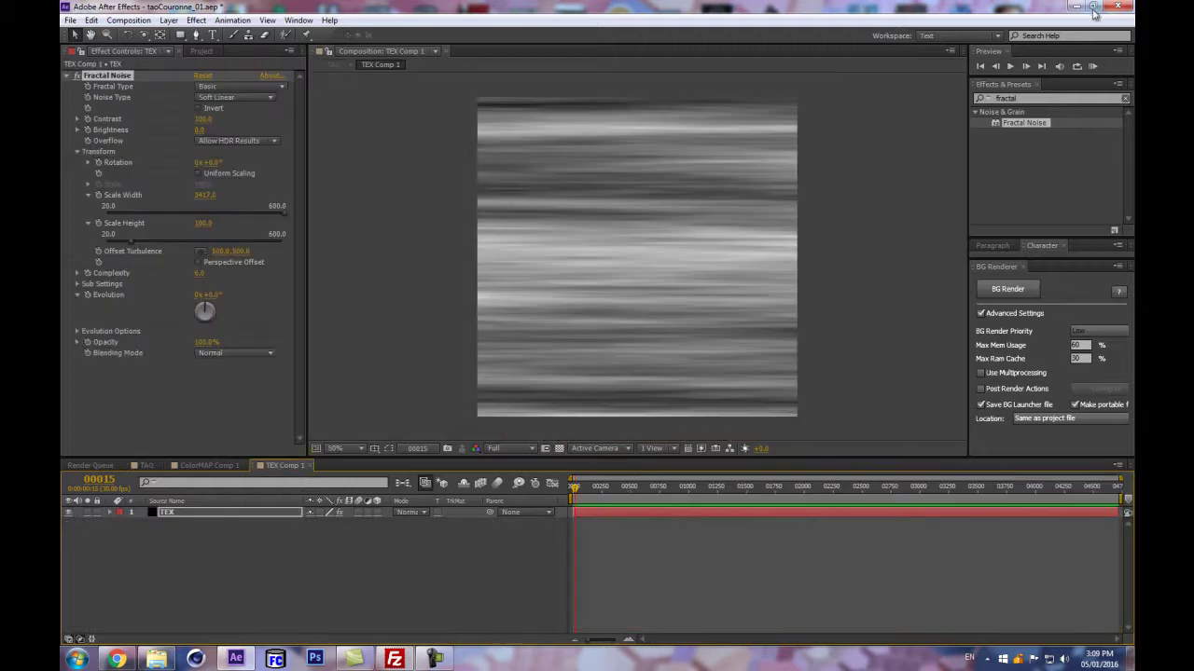
- Find the Turbulent Displace effect and apply it to the TEX layer after Fractal Noise
key(ctrl+5)
text(turbul)
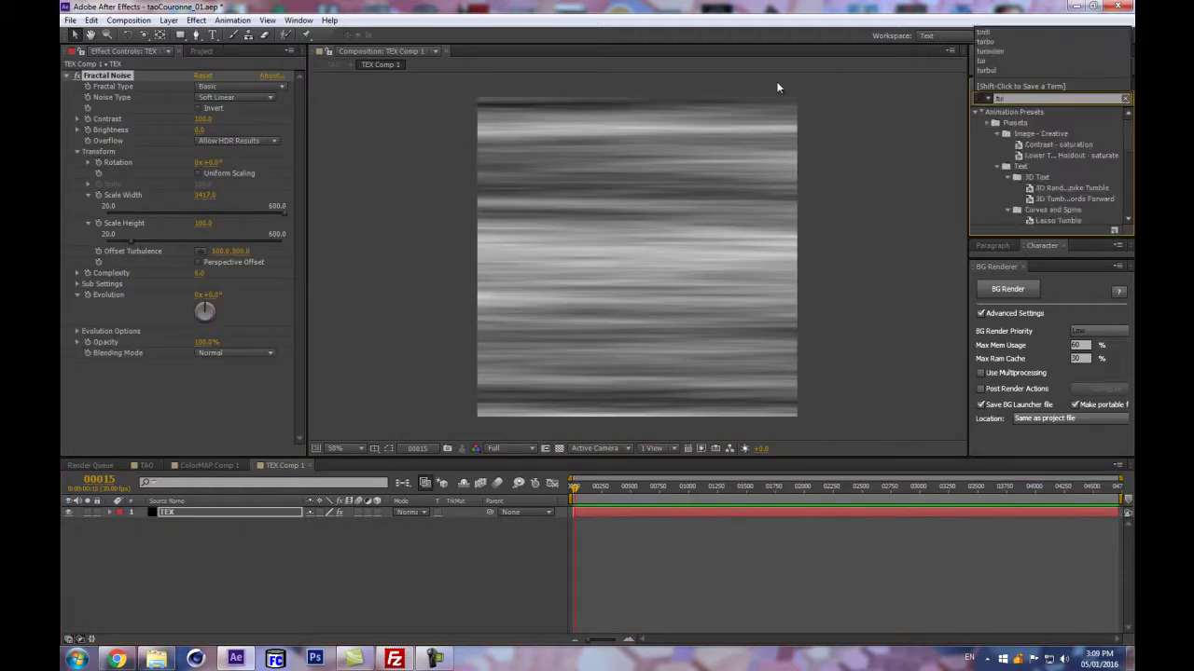
drag(1022, 123, 202, 414)
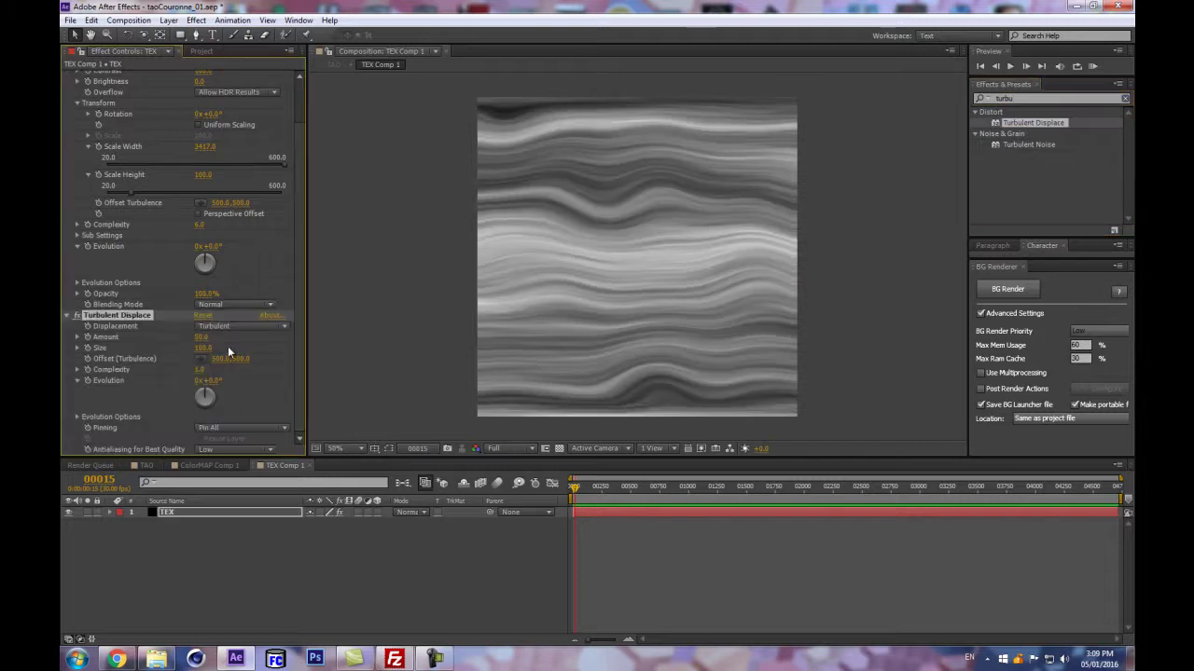
- Set the Turbulent Displace Size to about 162 and its Random Seed to 1420
drag(204, 350, 246, 362)
click(78, 417)
scroll(206, 436, down, 1)
drag(198, 427, 284, 414)
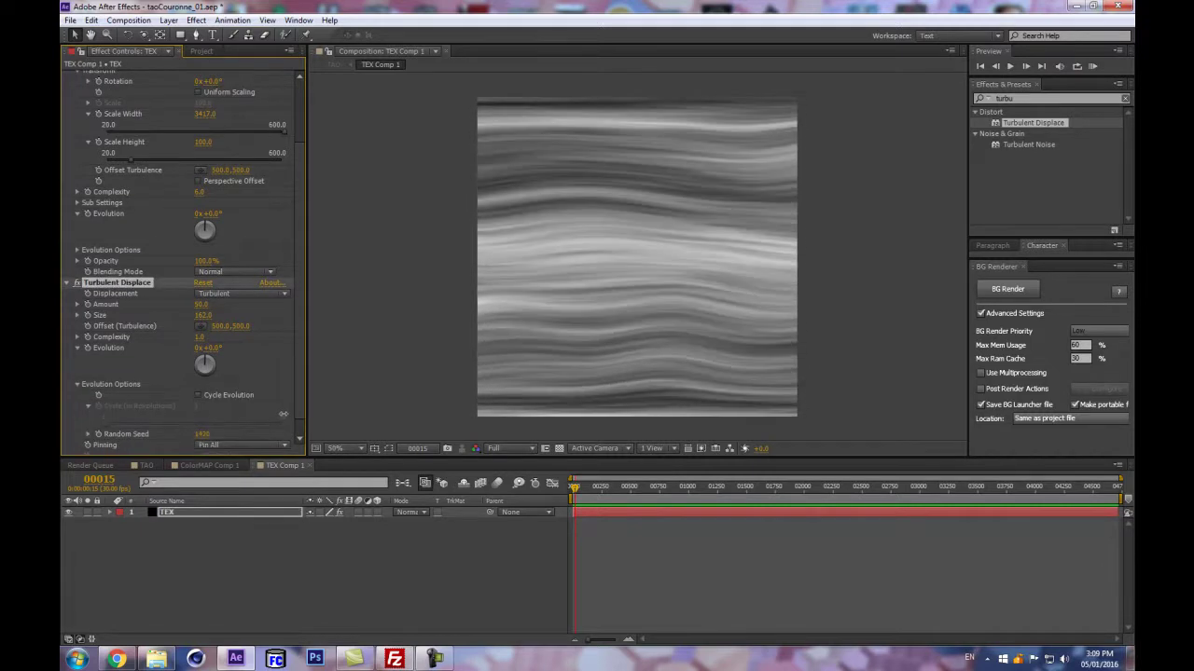
- Return to the TAO composition and assign TEX Comp 1 as the Color Texture of the Tao effect on Black Solid 1
click(406, 483)
click(327, 482)
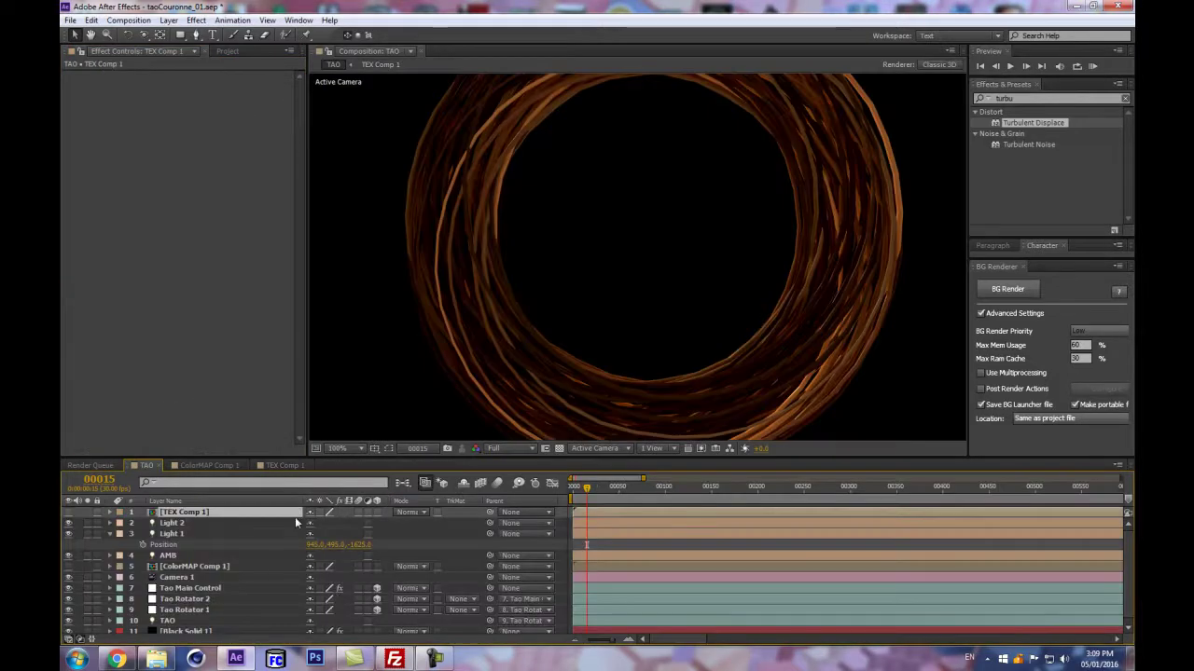
scroll(191, 578, down, 1)
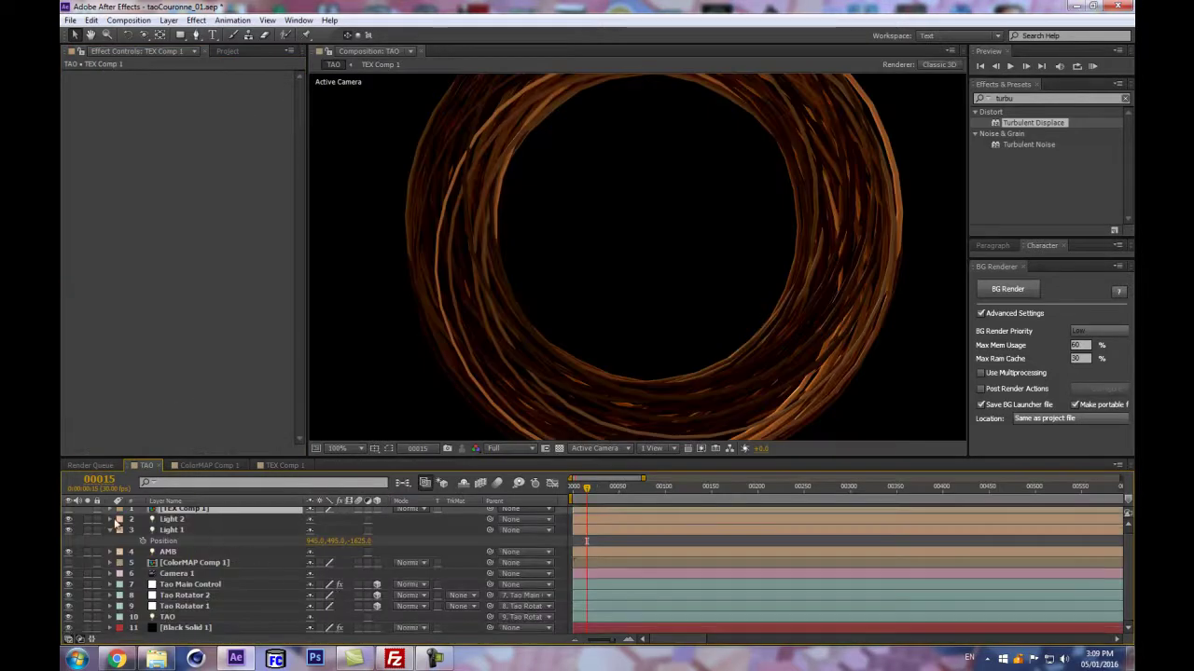
click(187, 628)
drag(300, 104, 306, 417)
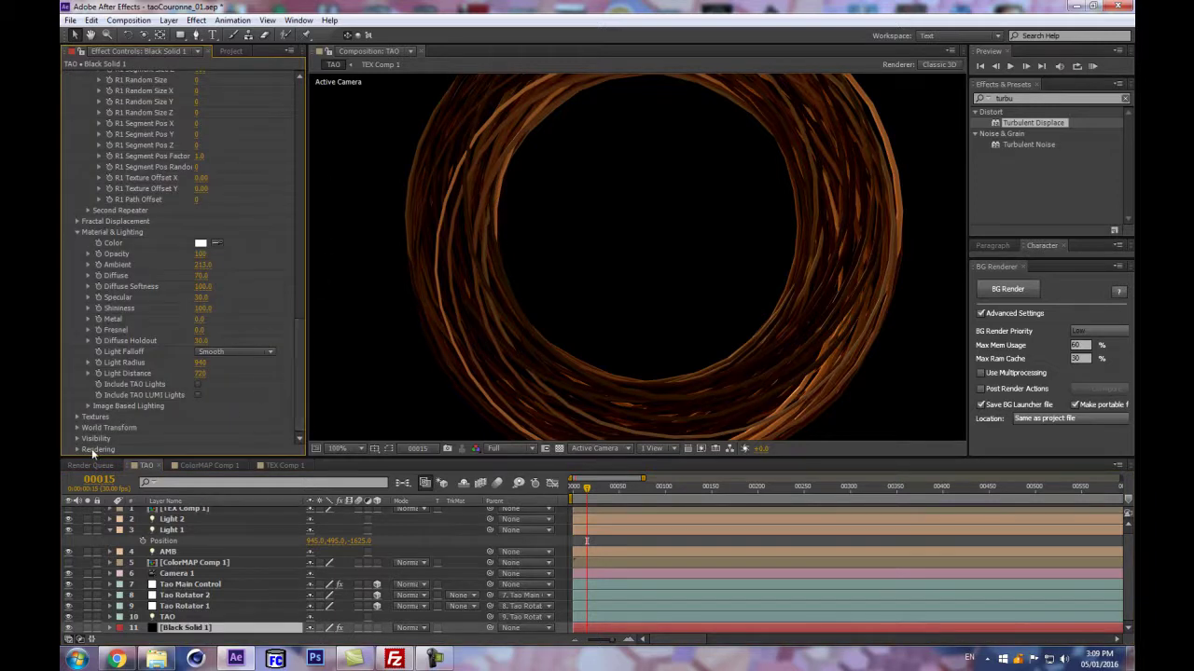
click(78, 418)
scroll(148, 405, down, 3)
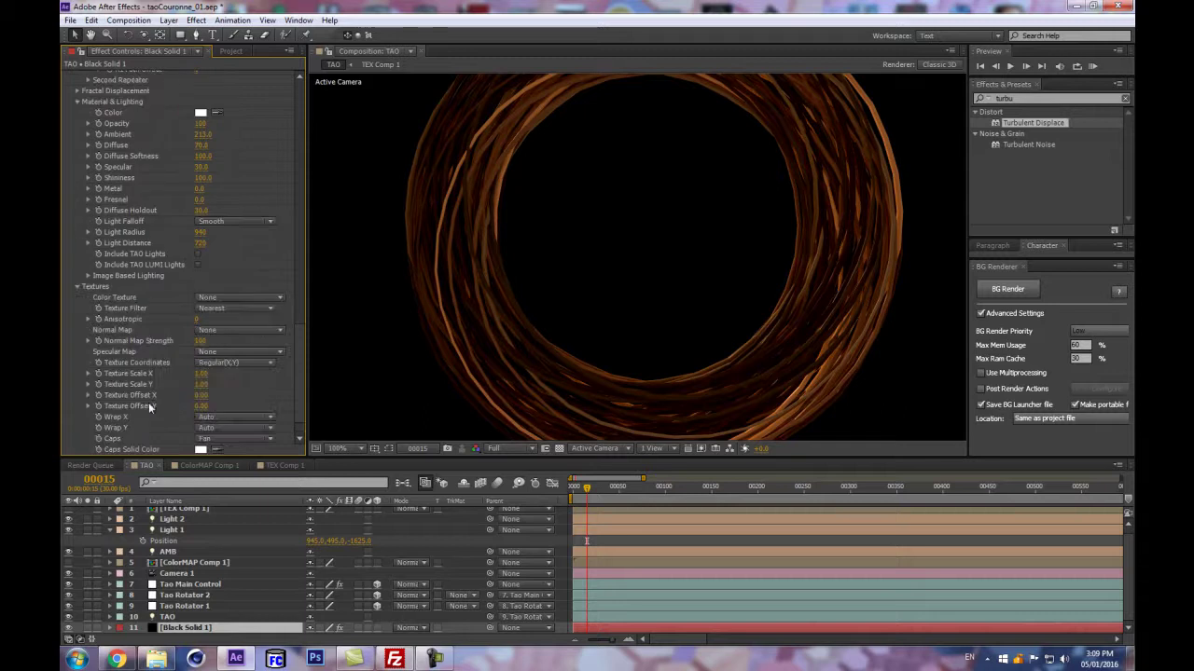
click(251, 298)
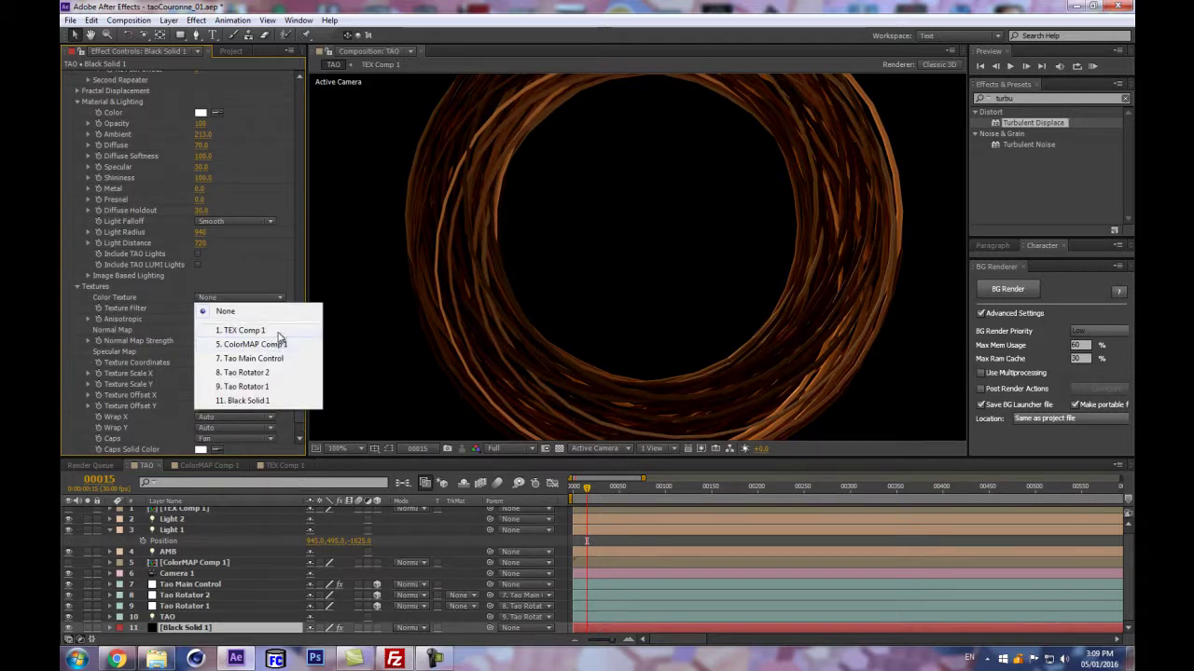
click(276, 331)
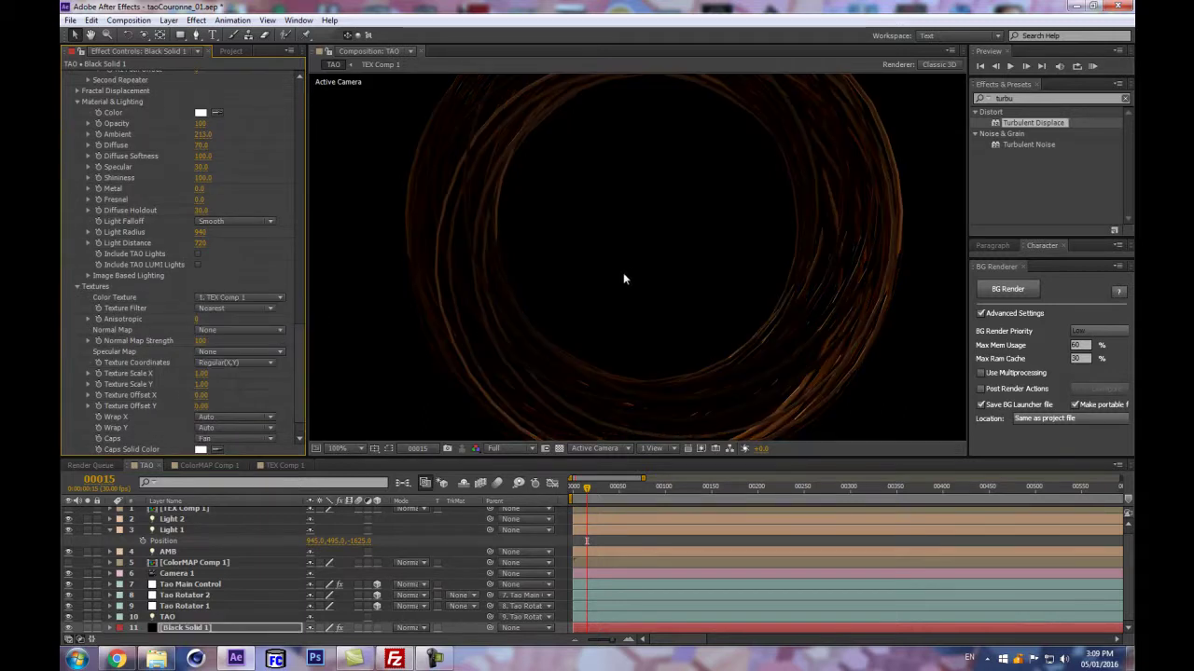
scroll(624, 278, up, 1)
drag(834, 280, 490, 370)
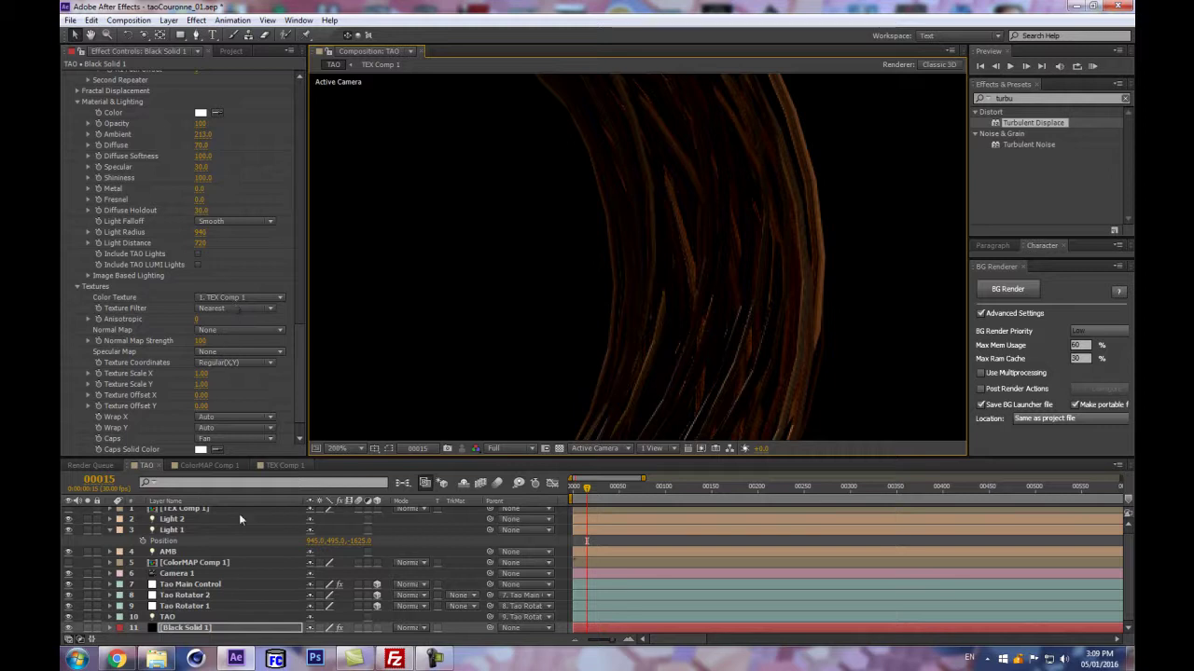
- Reopen TEX Comp 1 and set up a second, locked viewer for it as a narrow pane beside the main composition viewer
scroll(207, 548, up, 1)
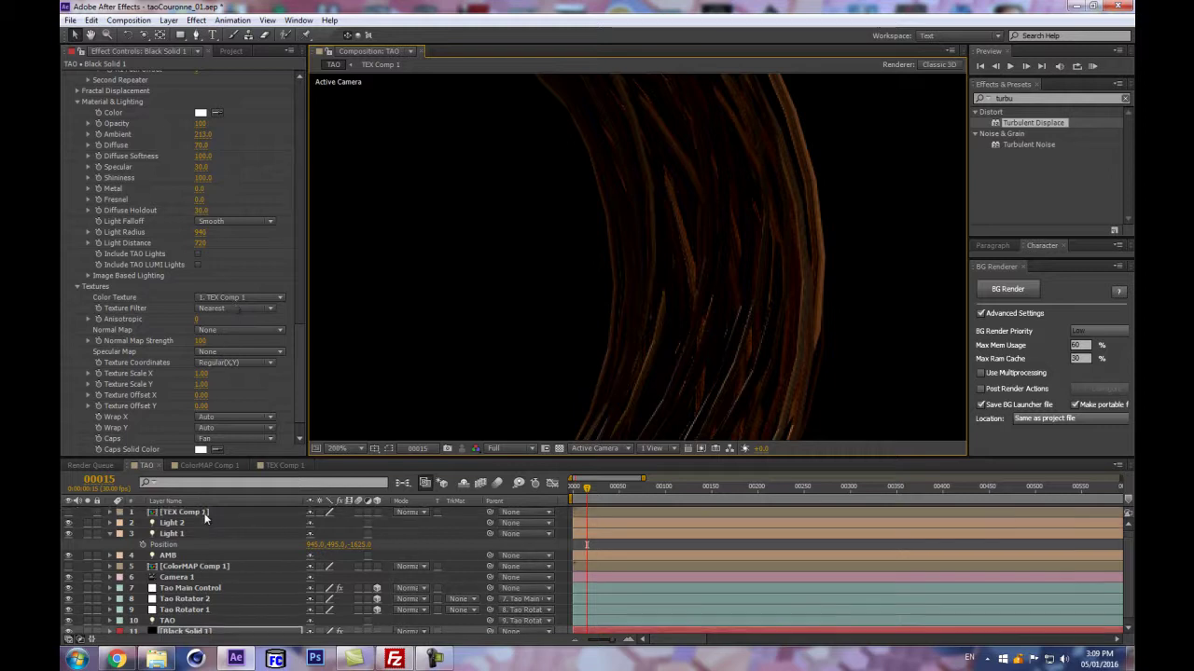
double_click(189, 514)
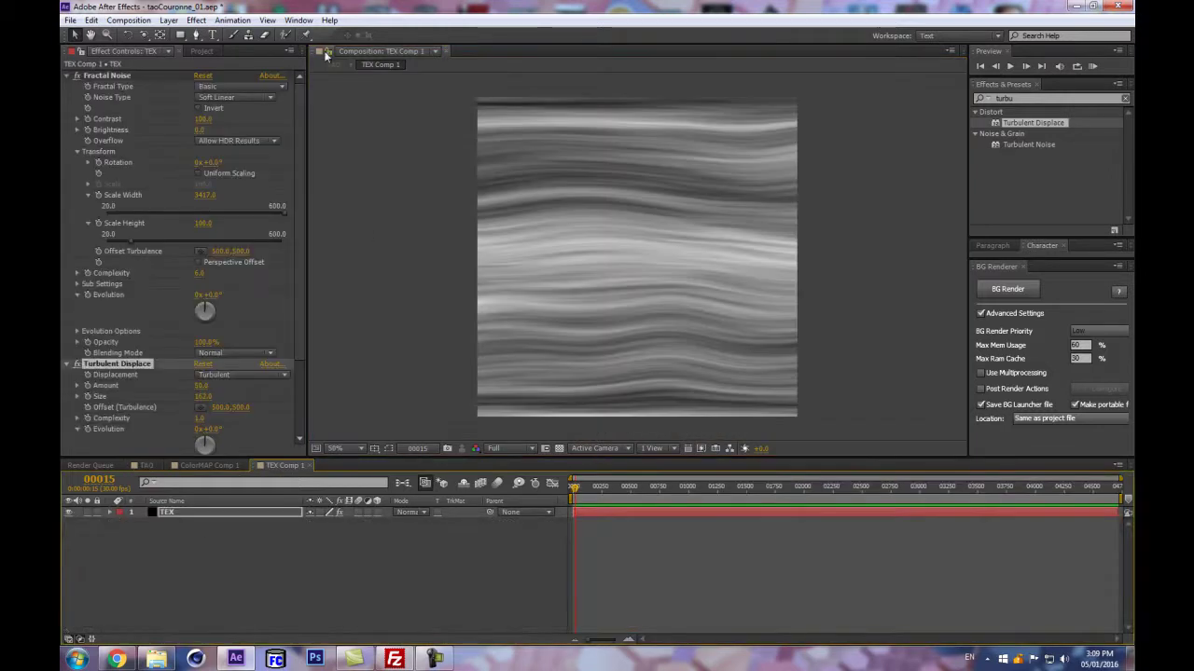
click(325, 53)
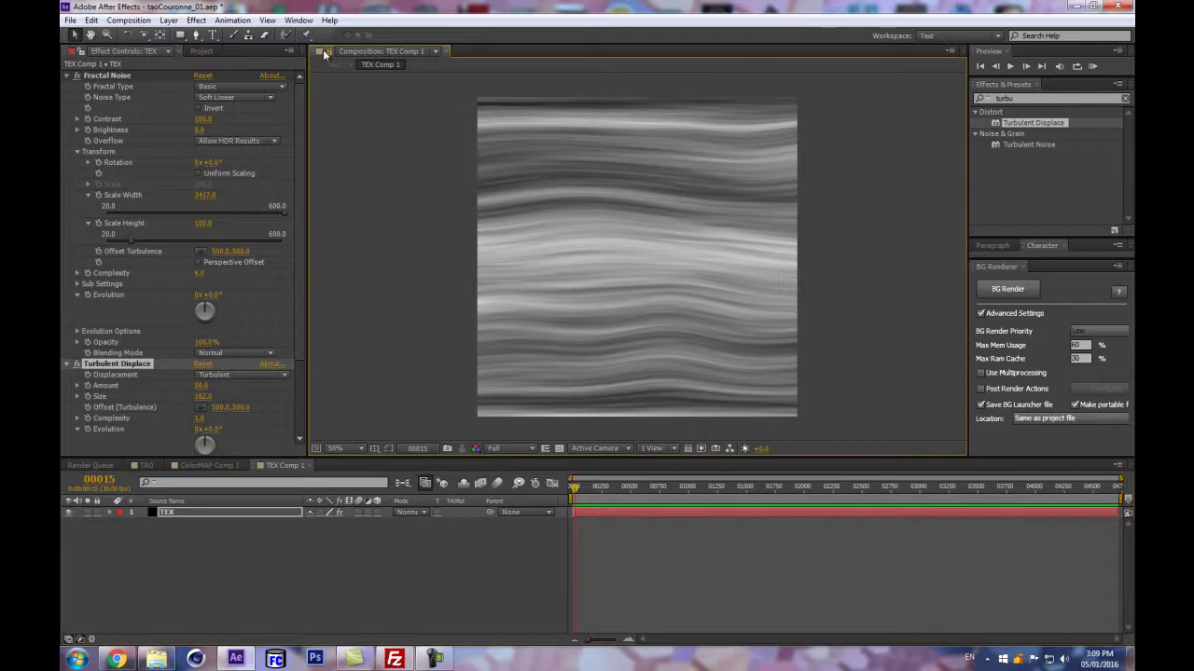
click(436, 51)
click(373, 60)
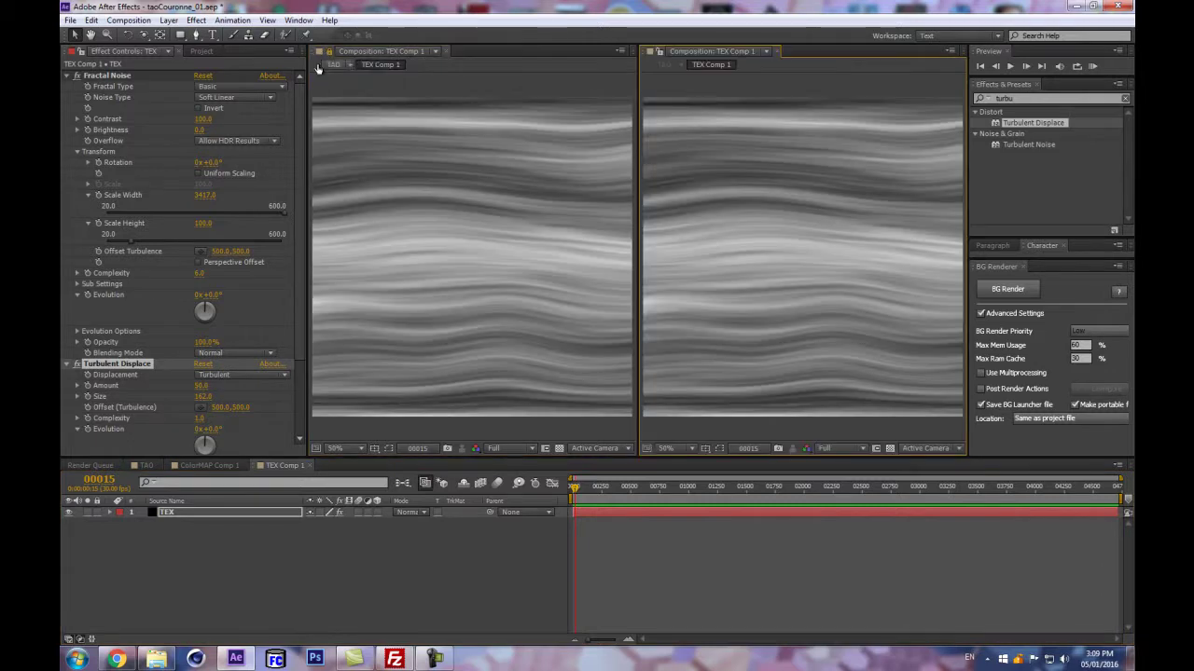
drag(319, 52, 938, 142)
scroll(886, 185, down, 2)
drag(637, 191, 771, 189)
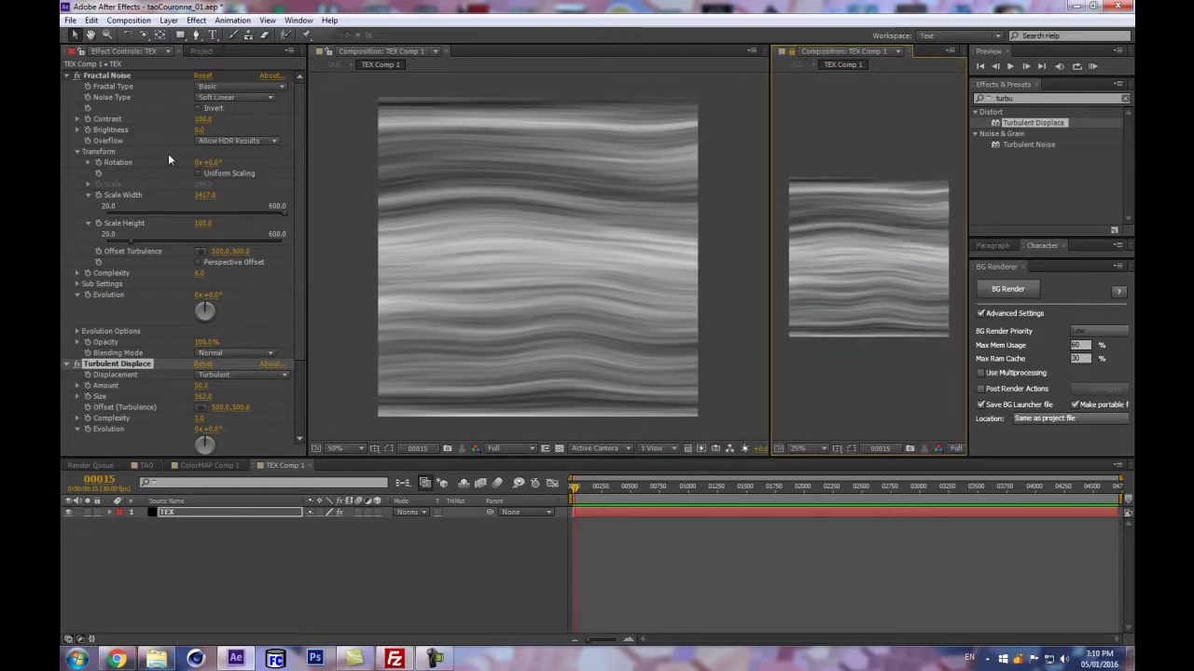
- Lock the effect controls on the TEX layer and return to the TAO composition
click(123, 77)
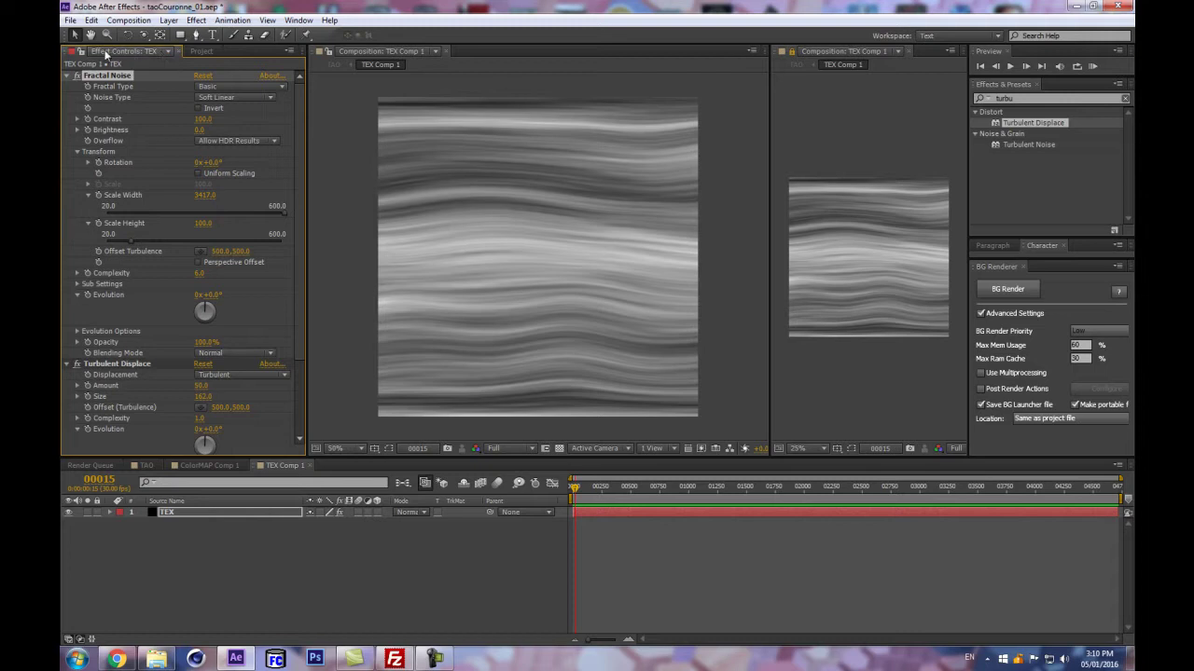
click(402, 483)
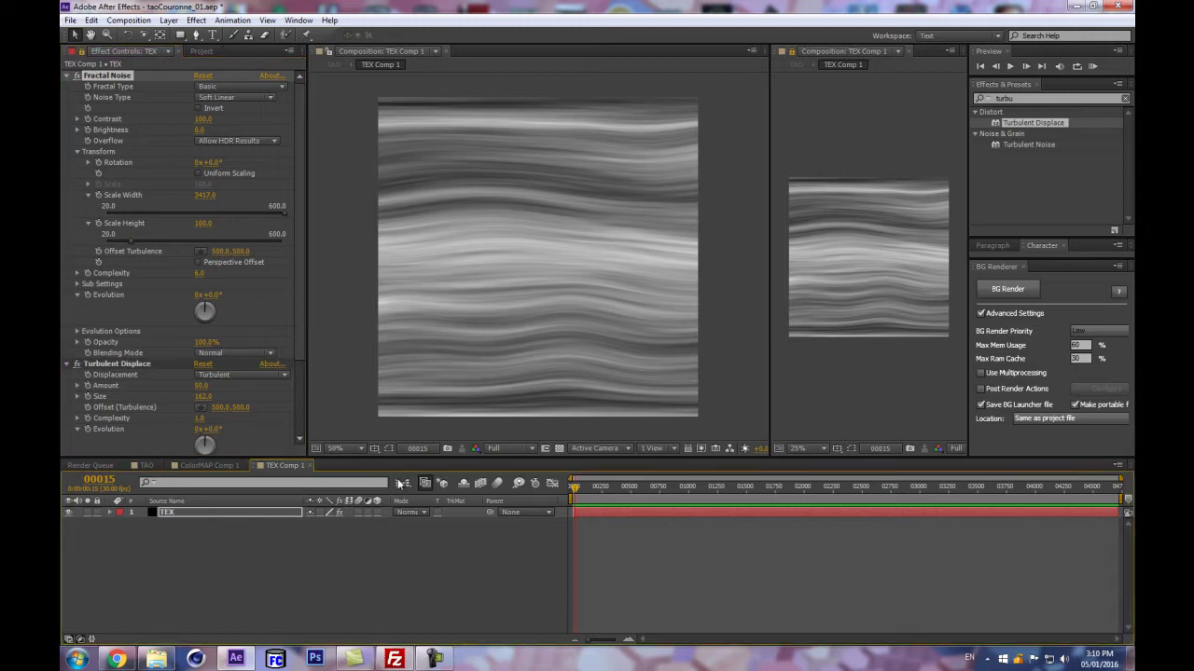
click(332, 479)
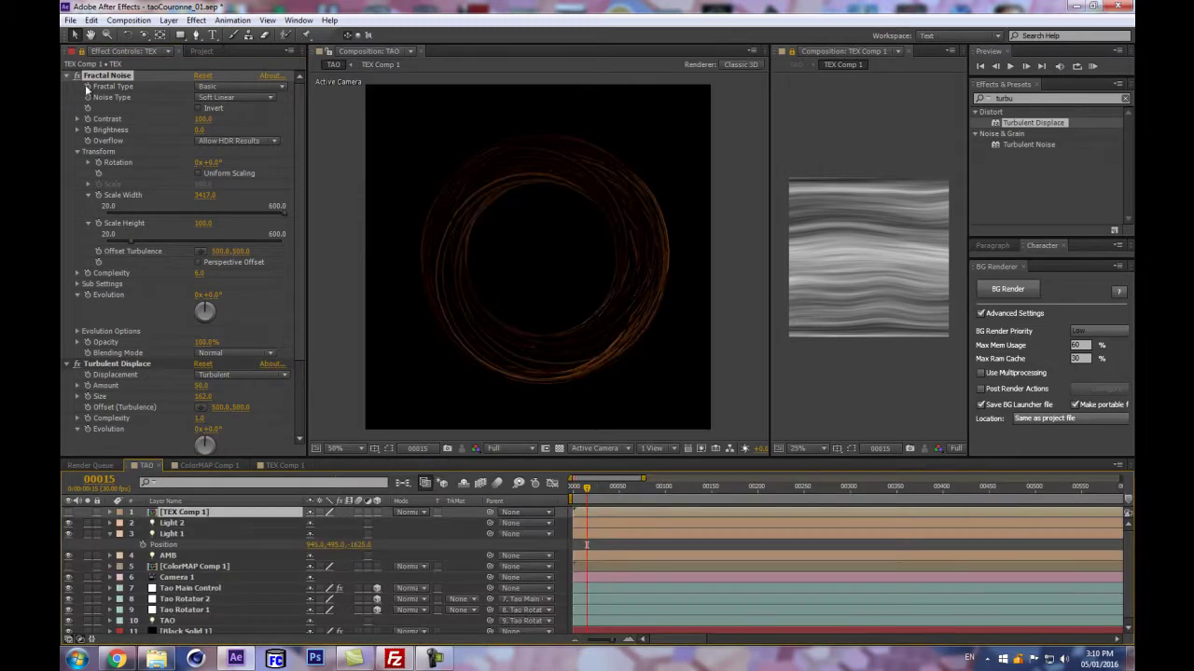
- Raise the Fractal Noise Brightness to about 39 and its Contrast to about 452 while checking the wreath
drag(200, 130, 232, 124)
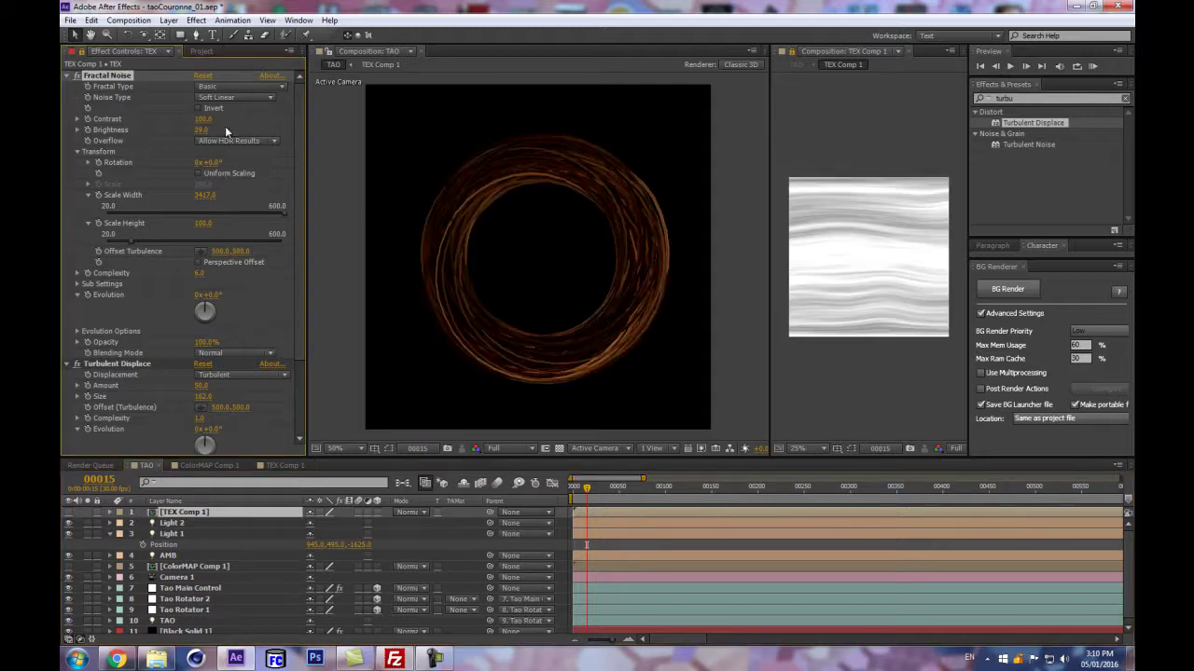
scroll(527, 224, up, 4)
drag(681, 369, 510, 248)
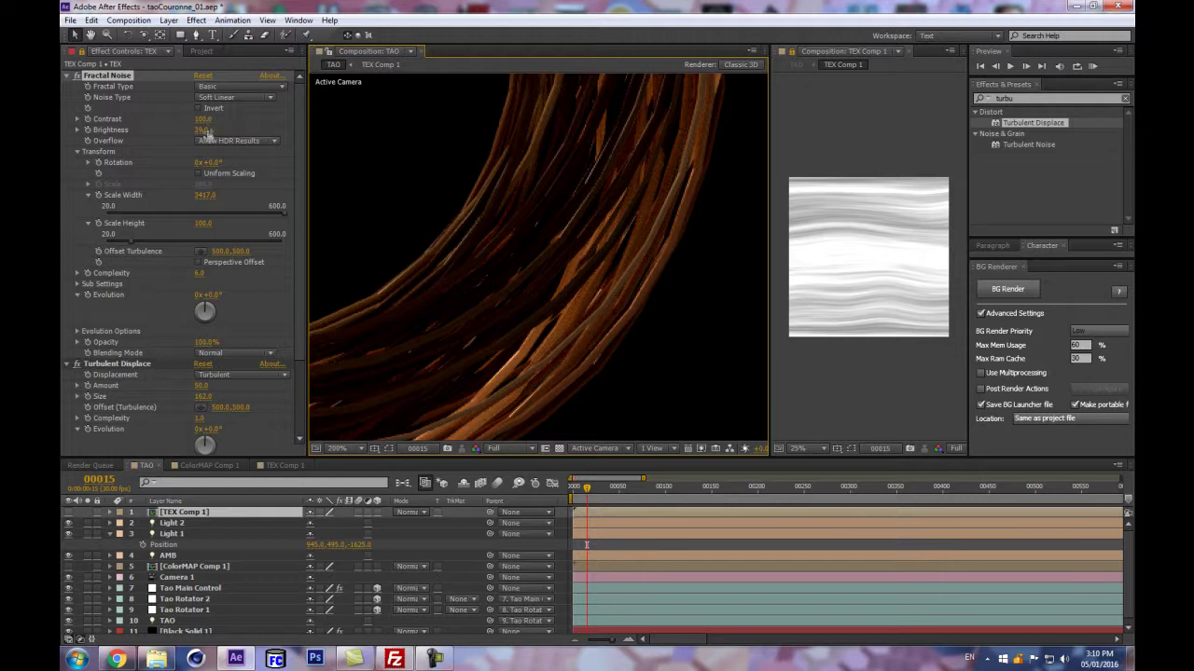
drag(203, 132, 327, 109)
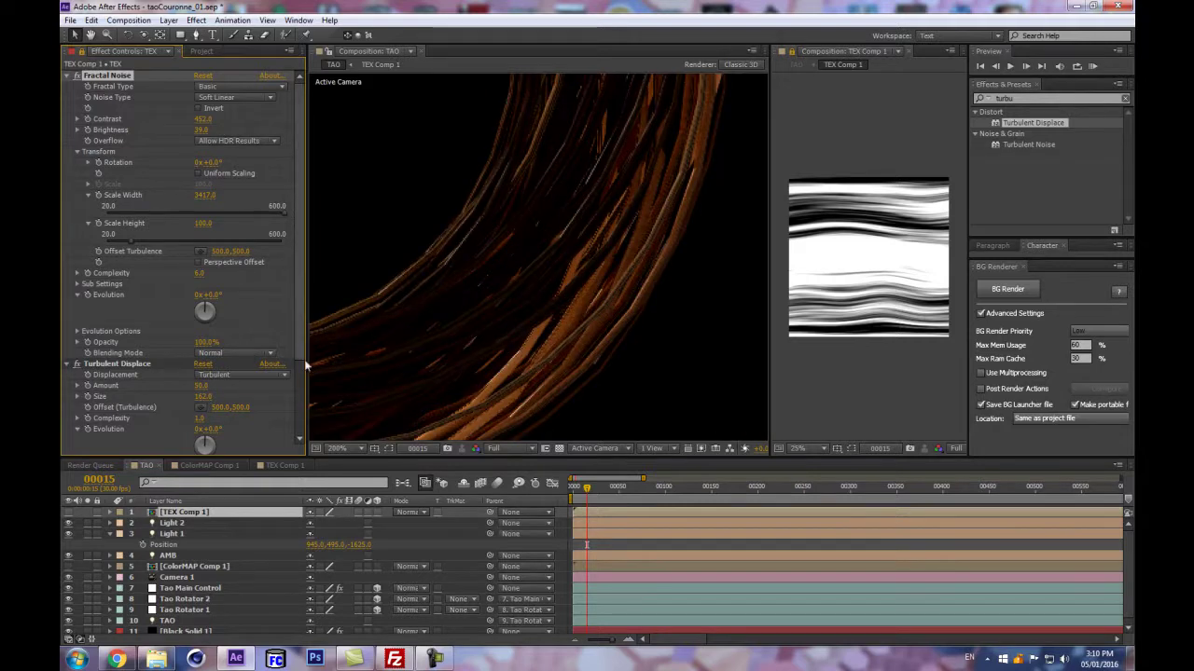
- Rotate the TEX layer 90° inside TEX Comp 1 and return to the TAO composition
double_click(182, 512)
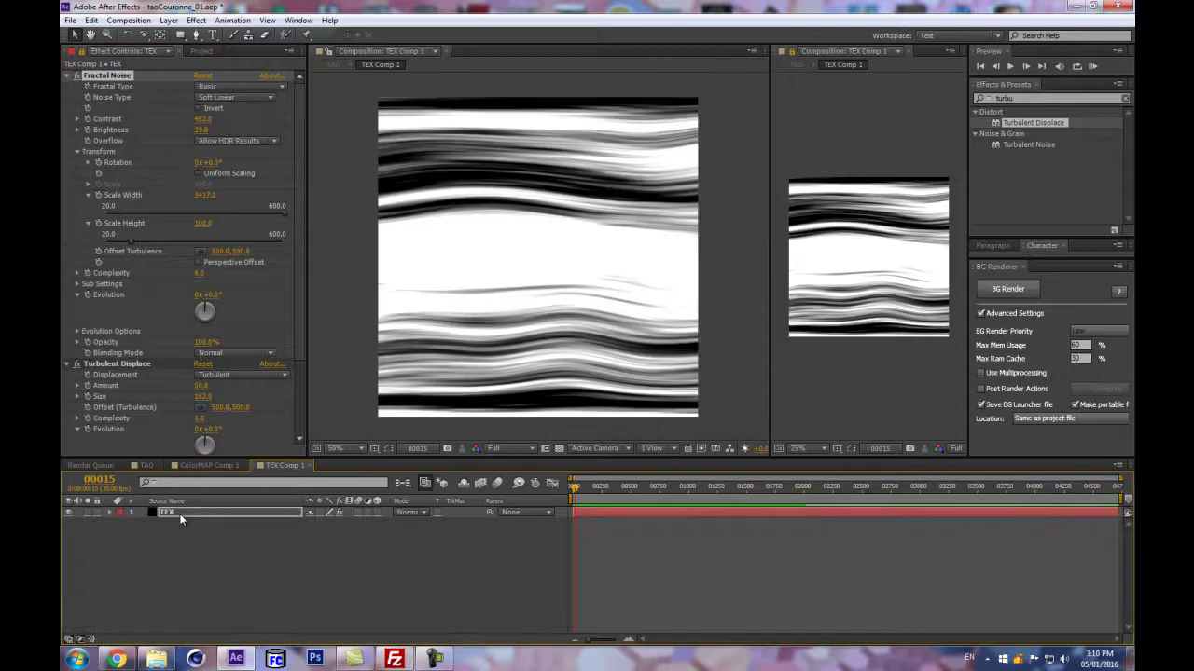
key(r)
click(324, 524)
text(90)
key(Return)
click(402, 483)
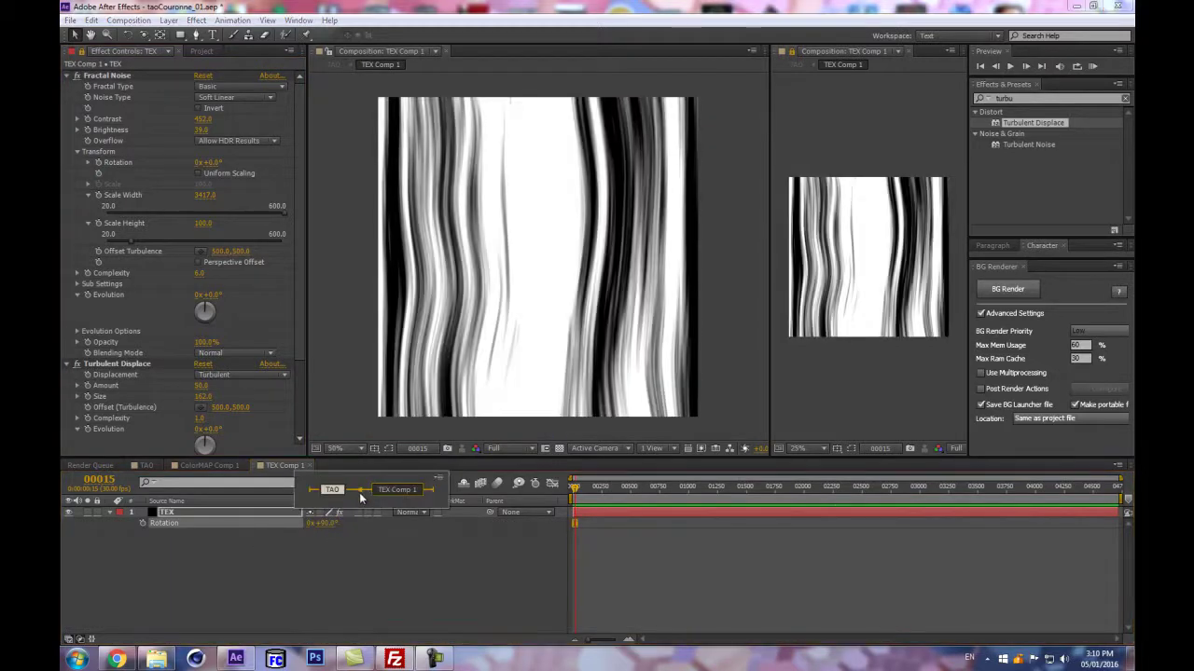
click(344, 482)
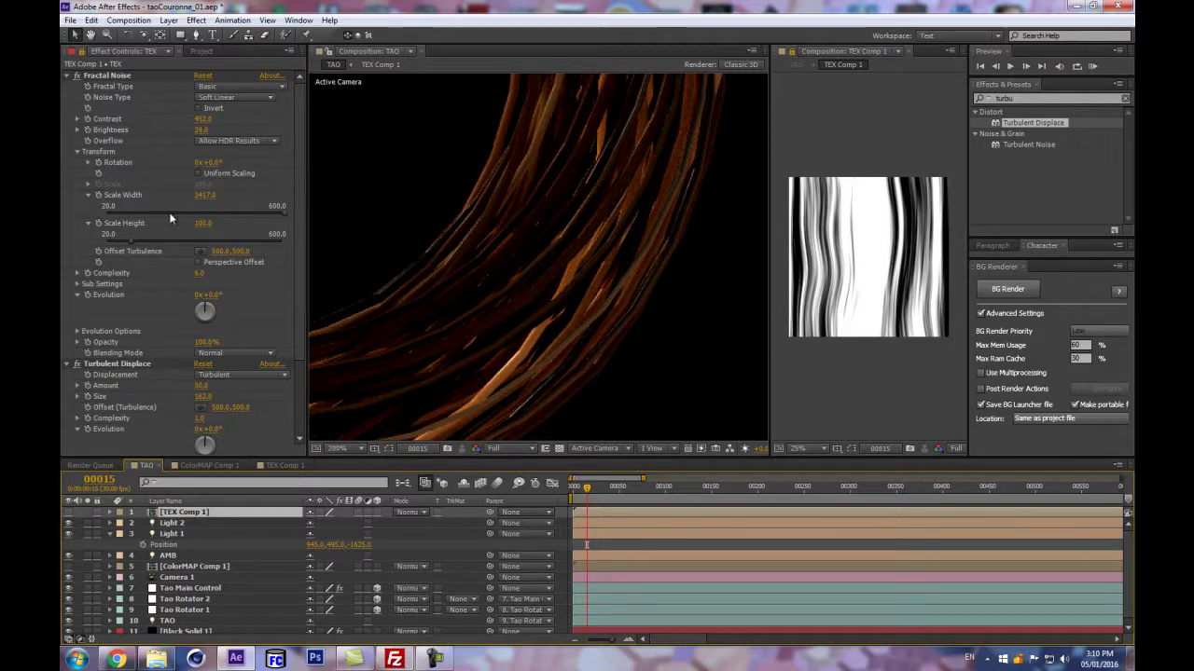
- Reduce the Fractal Noise Scale Height to about 16 in TEX Comp 1 and return to the TAO composition
scroll(181, 260, down, 3)
double_click(187, 513)
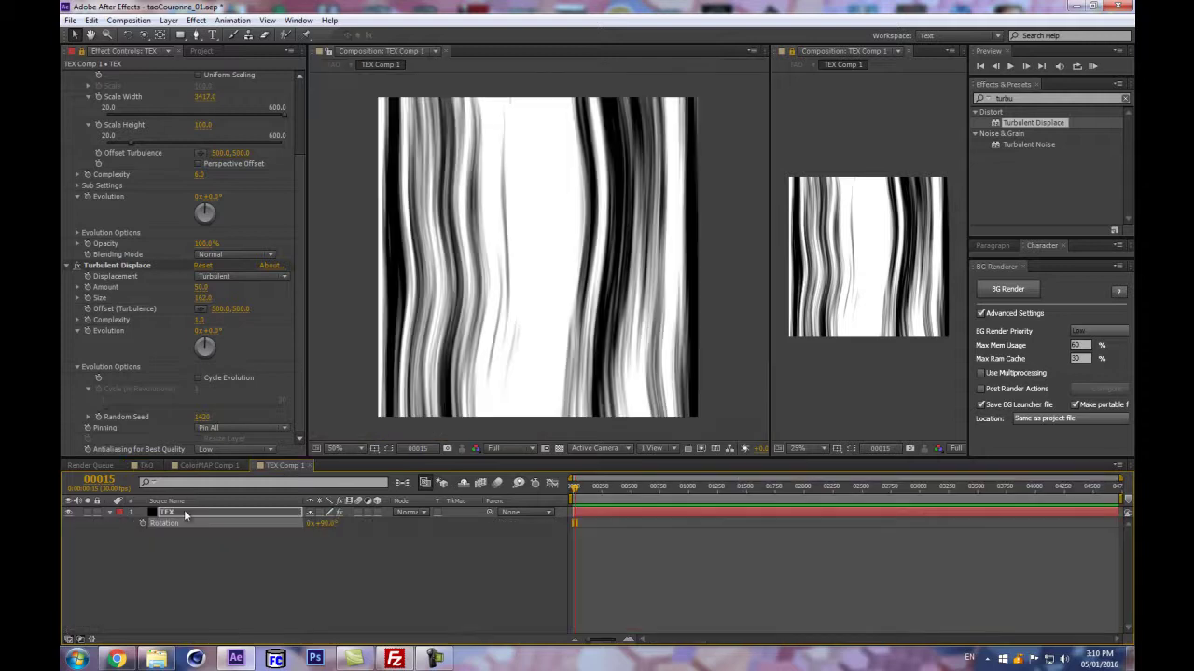
drag(202, 211, 163, 217)
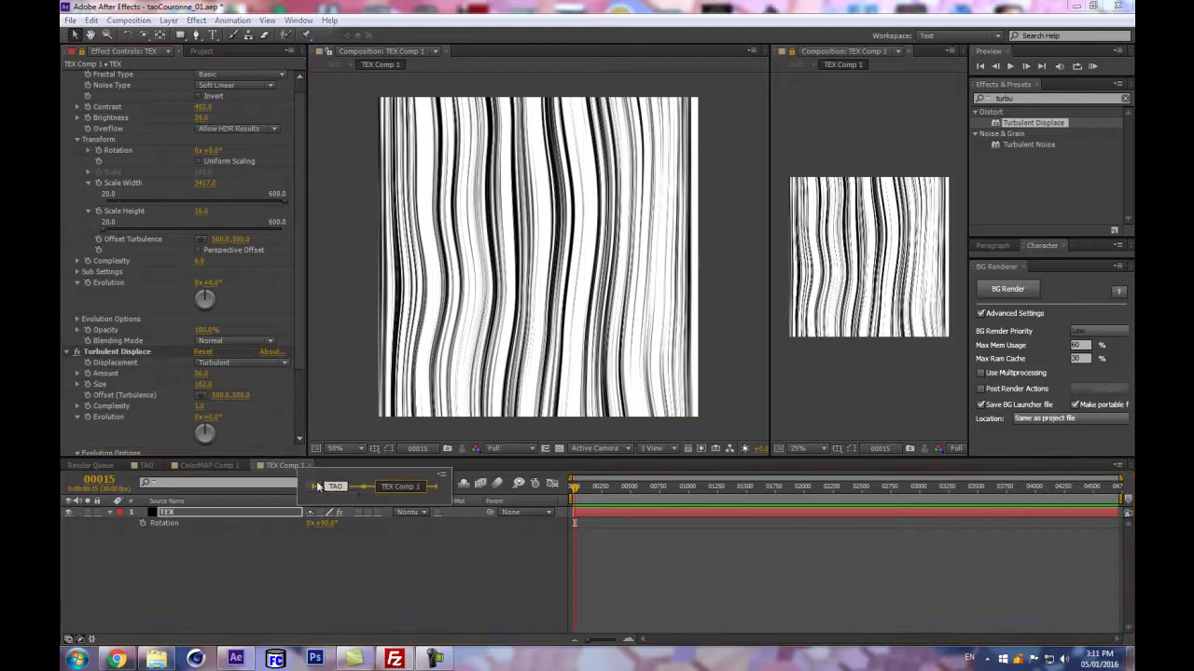
key(Tab)
click(349, 487)
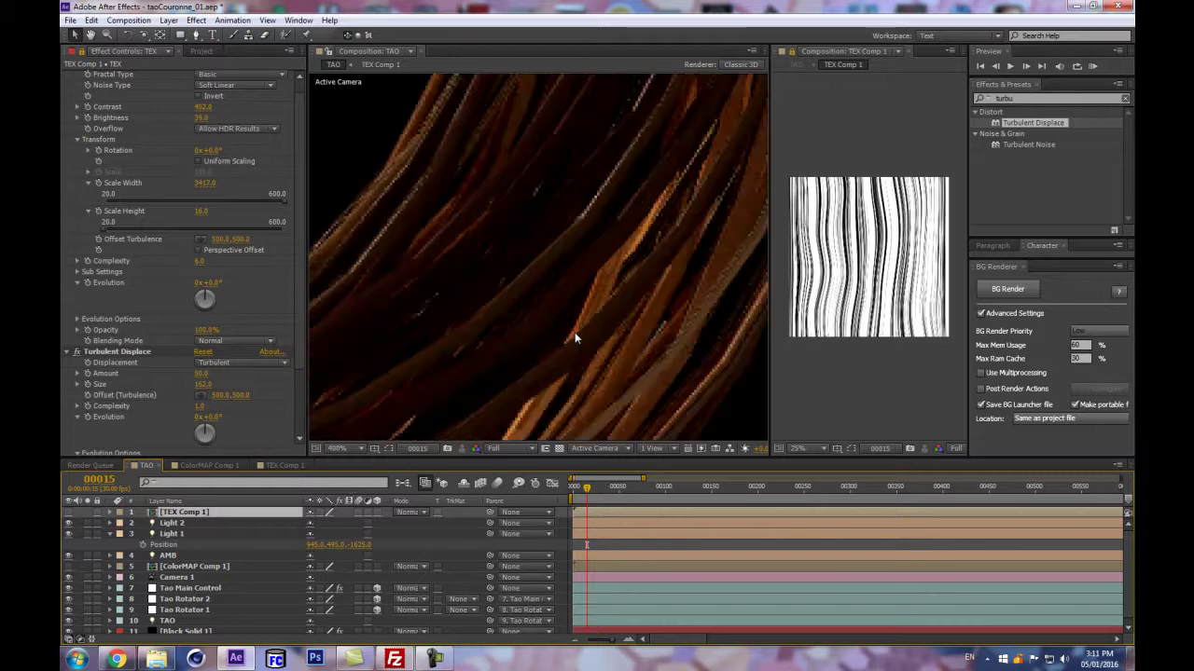
- Turn off Chamfer in the Tao Segment settings of Black Solid 1
scroll(574, 331, down, 1)
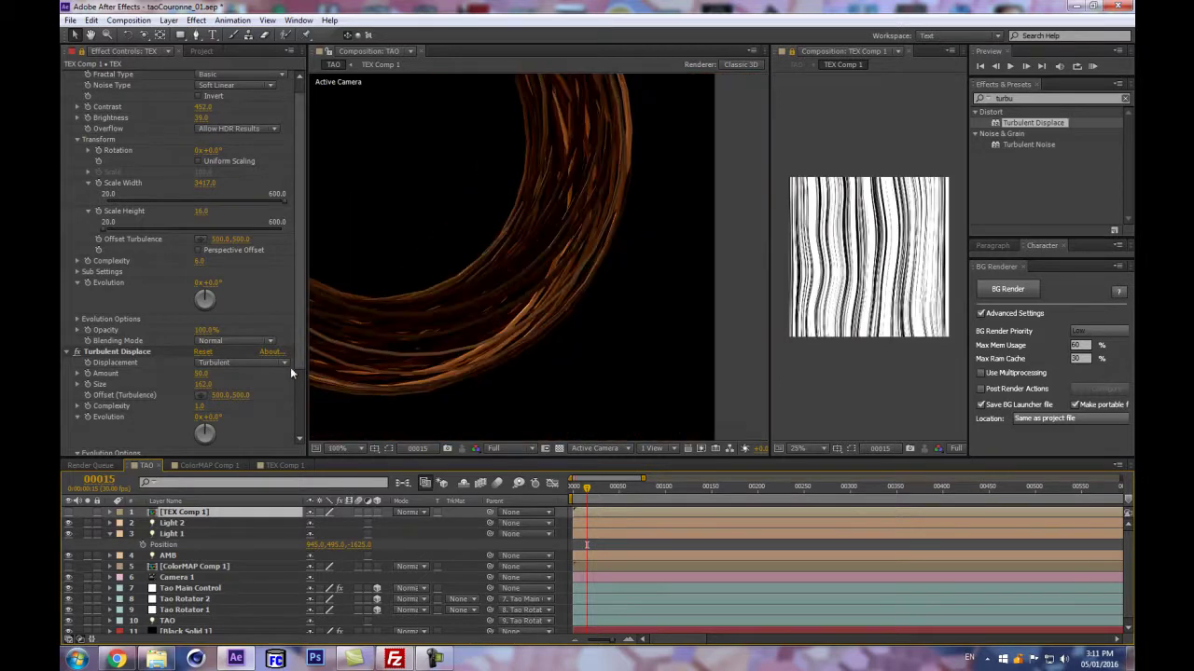
click(188, 631)
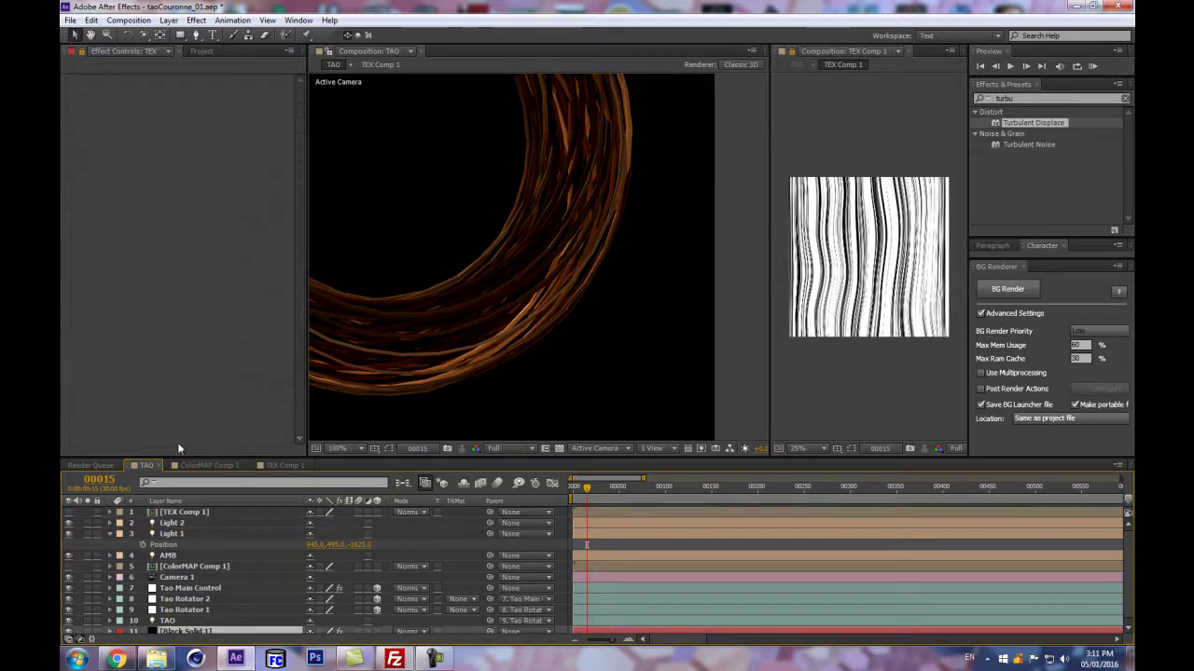
scroll(268, 217, down, 5)
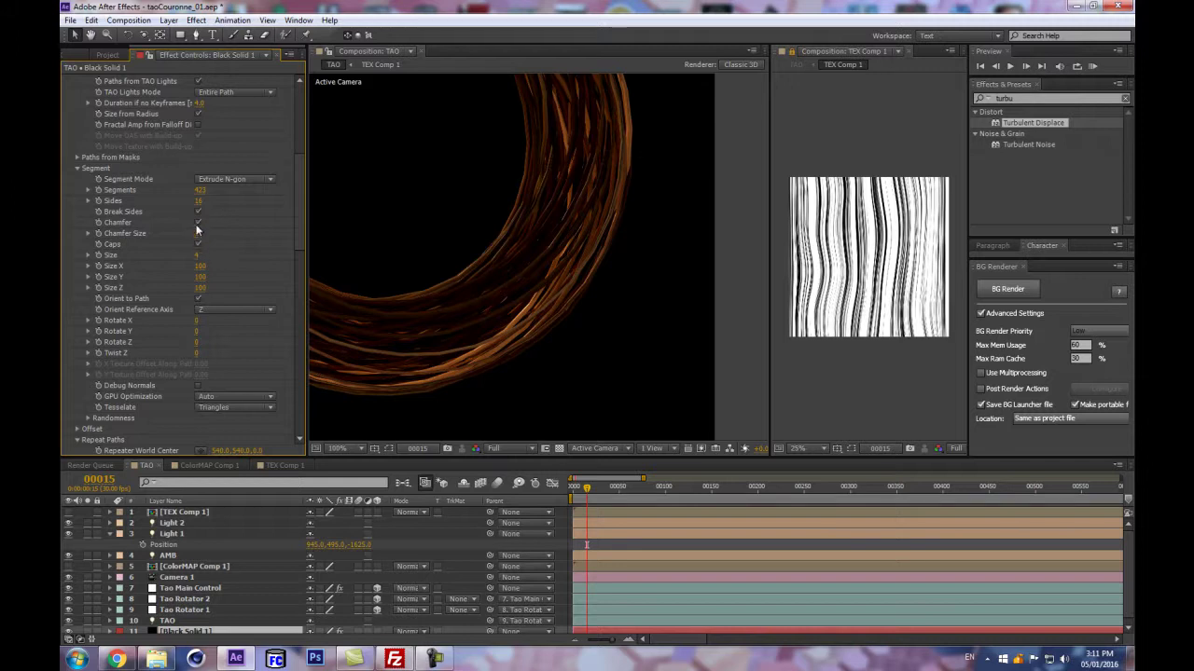
click(198, 222)
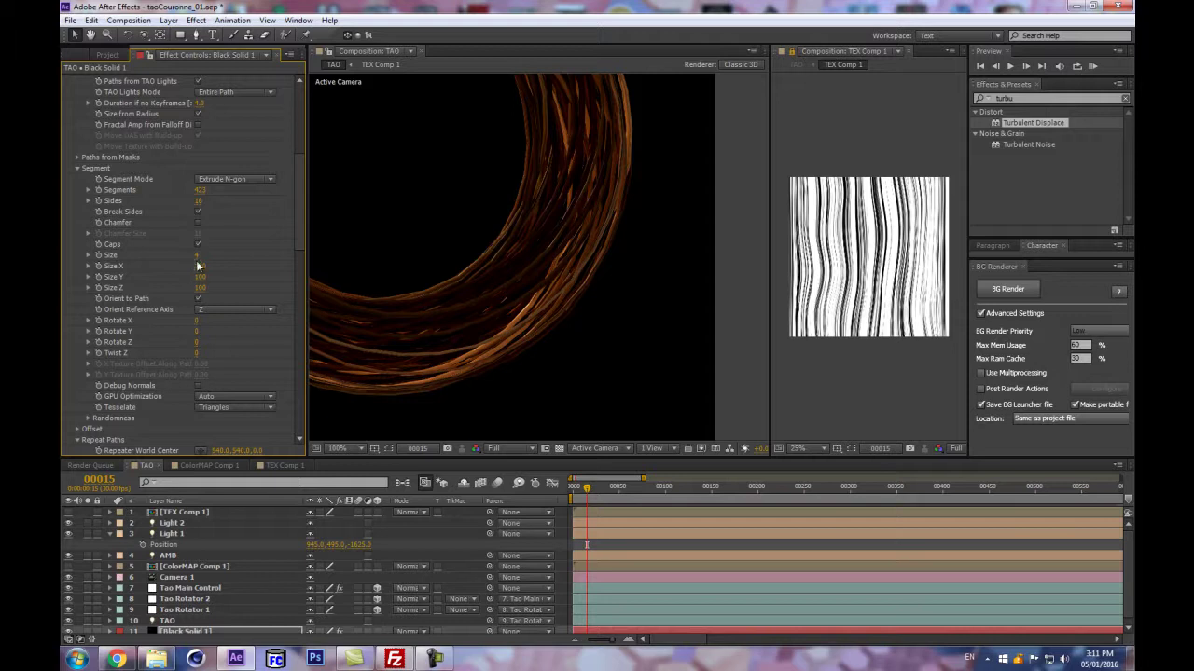
- Try a Tao segment Size of about 35, inspect the texture on the thicker rings and undo the size change
drag(199, 262, 243, 308)
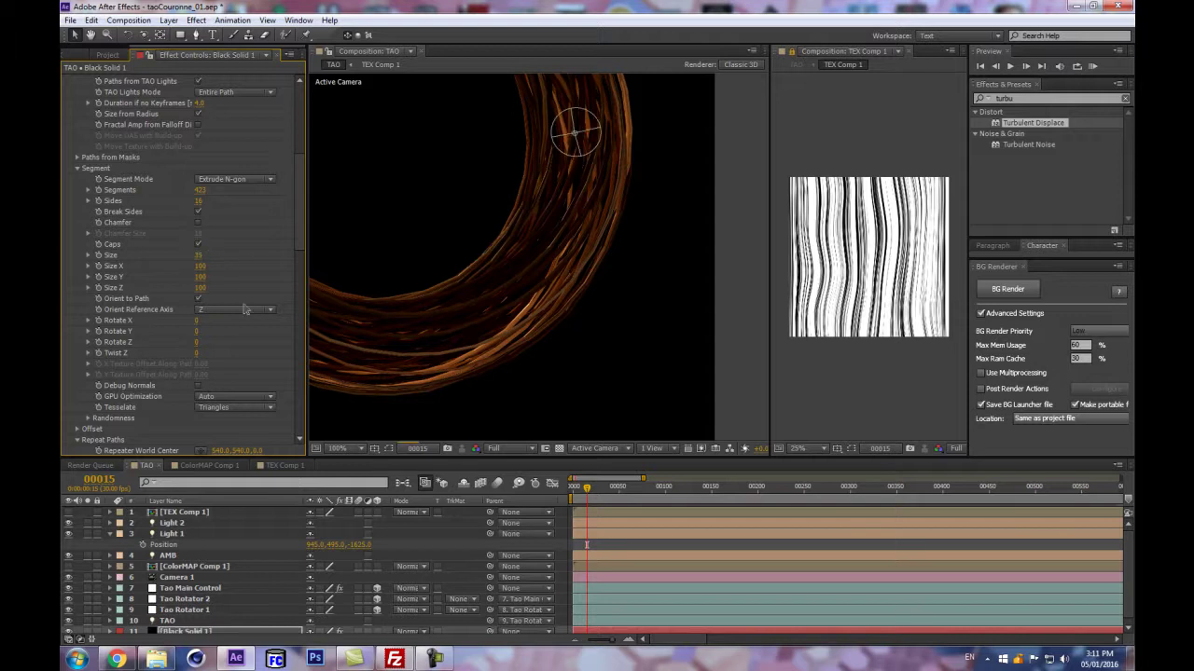
scroll(427, 338, down, 1)
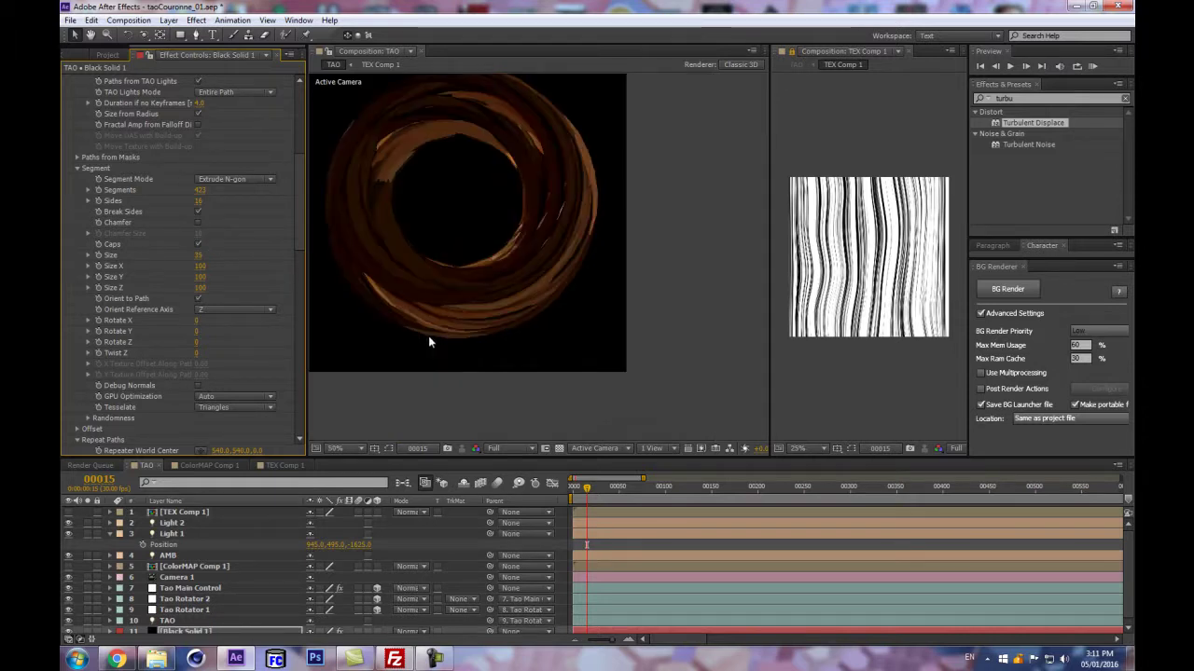
scroll(429, 340, up, 1)
scroll(475, 378, up, 3)
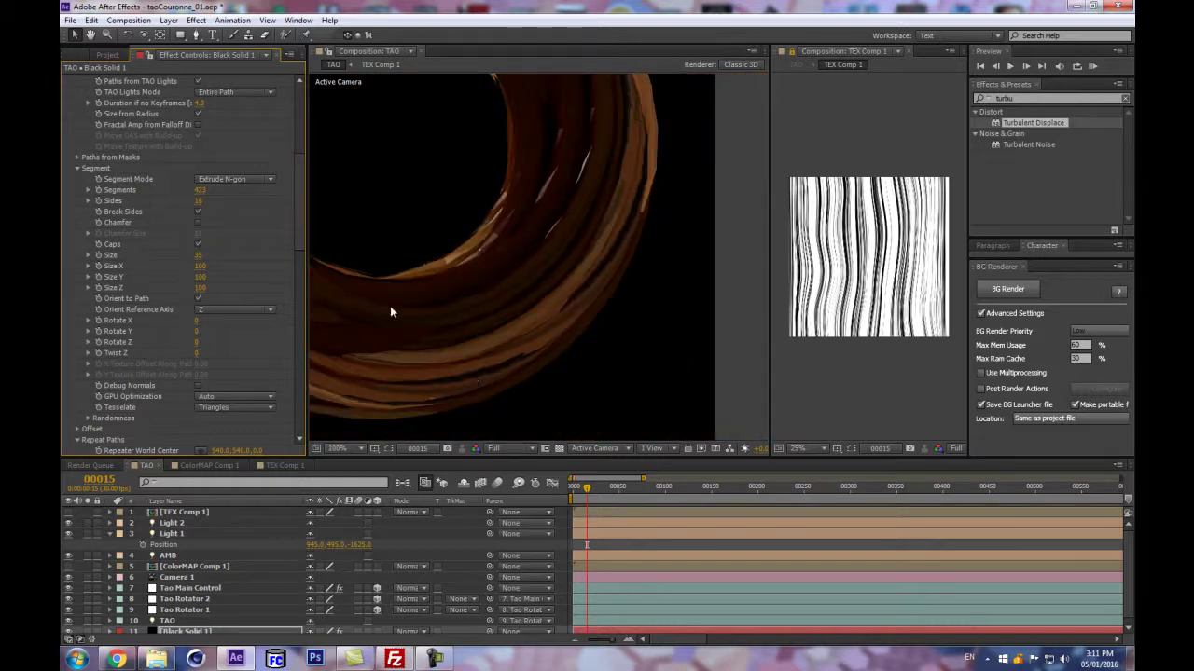
drag(381, 309, 594, 321)
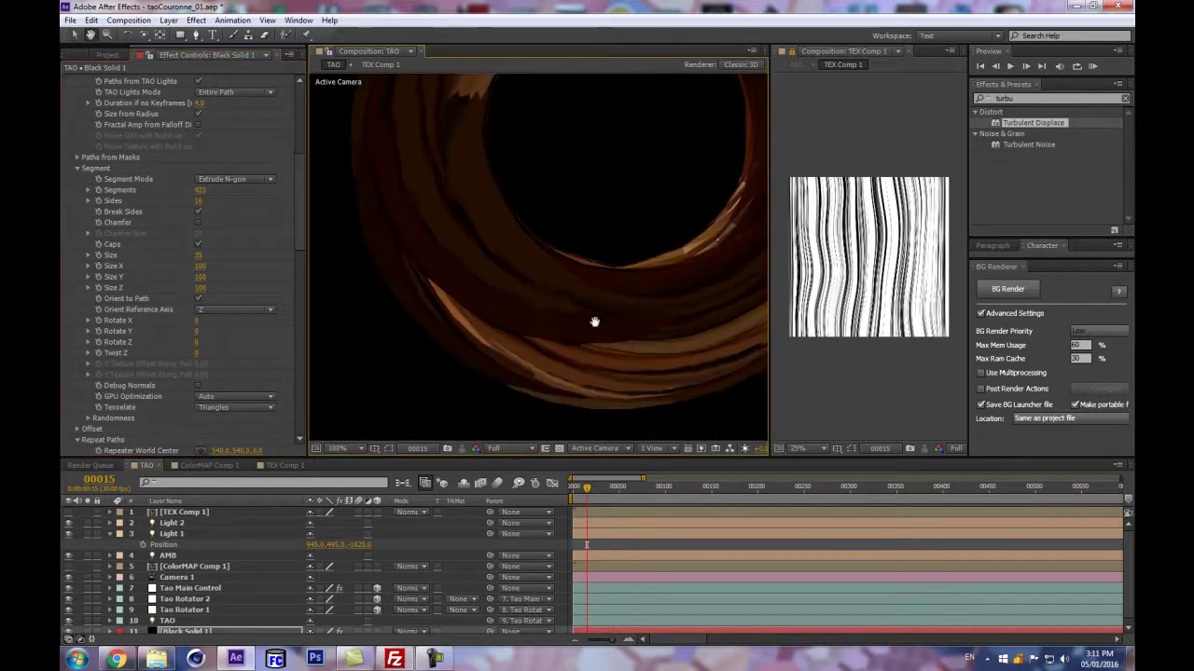
scroll(587, 327, up, 1)
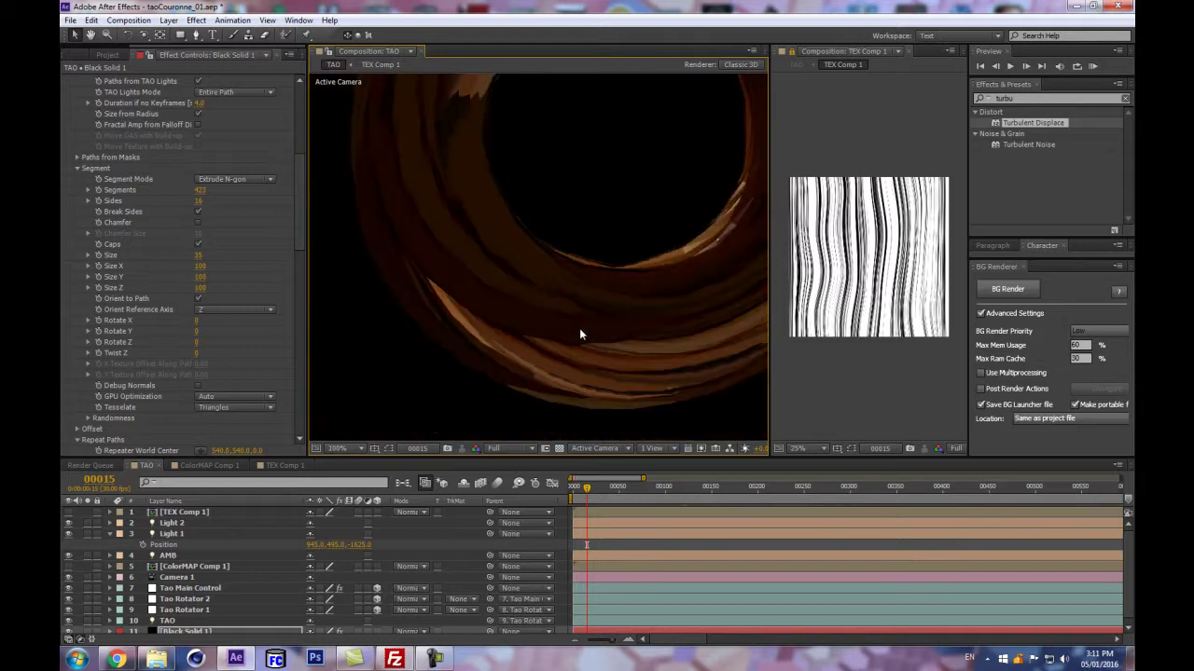
key(ctrl+z)
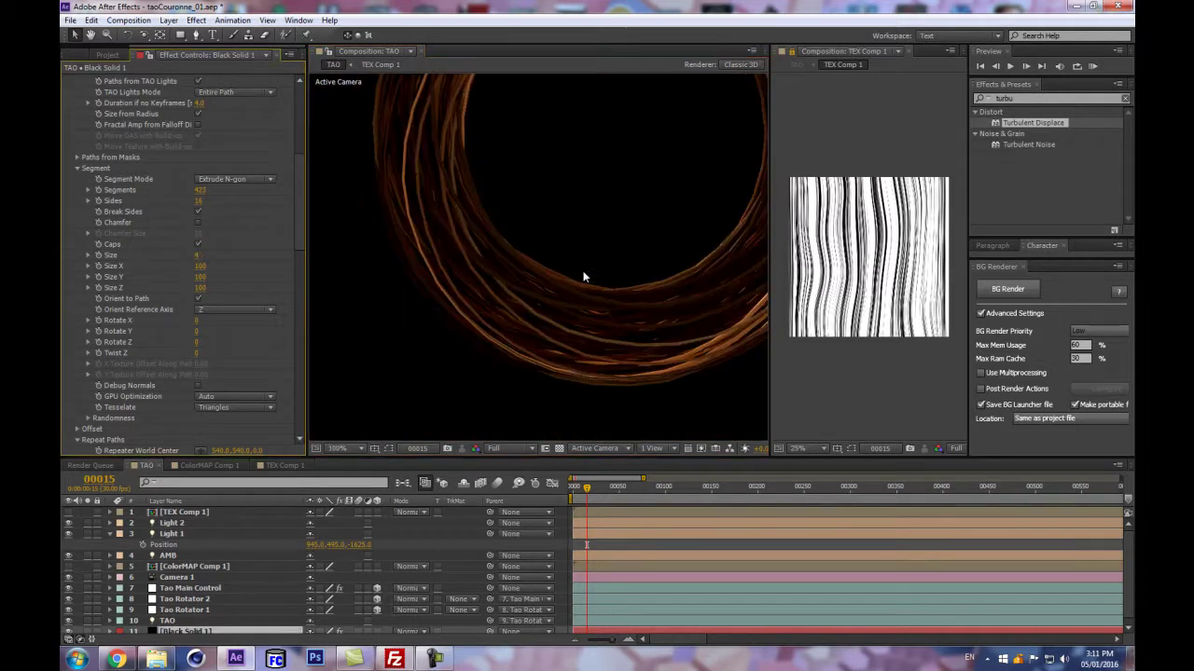
- Examine the streaky texture on the rings up close and keep the Tao Color Texture on TEX Comp 1
scroll(566, 287, up, 1)
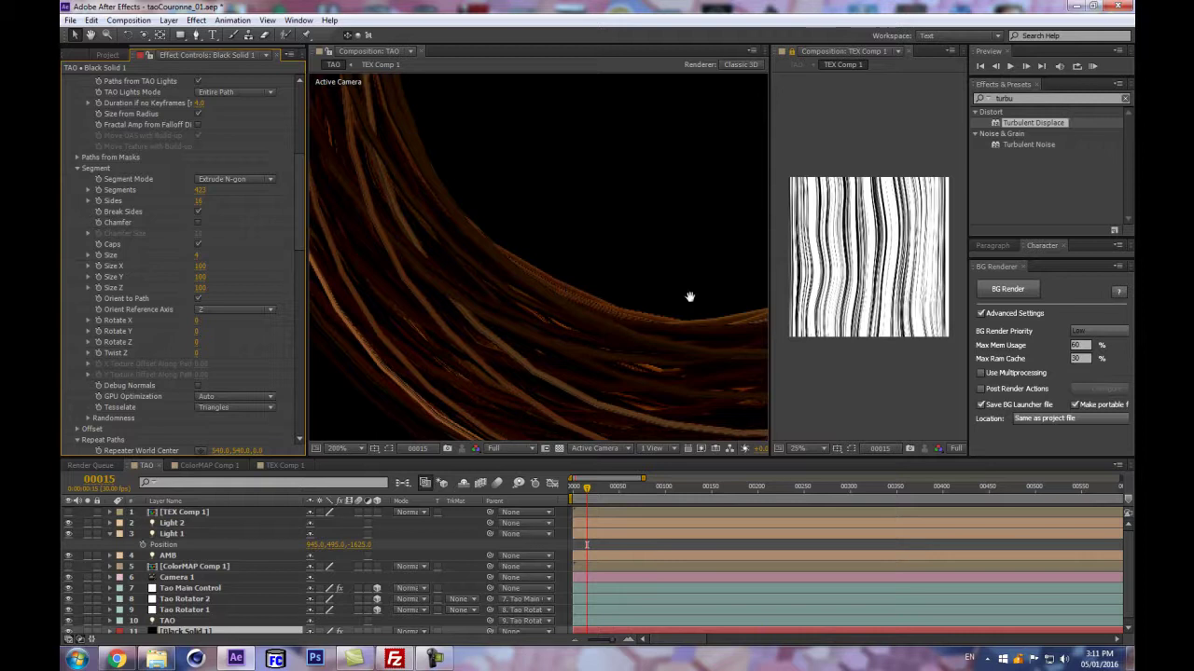
key(v)
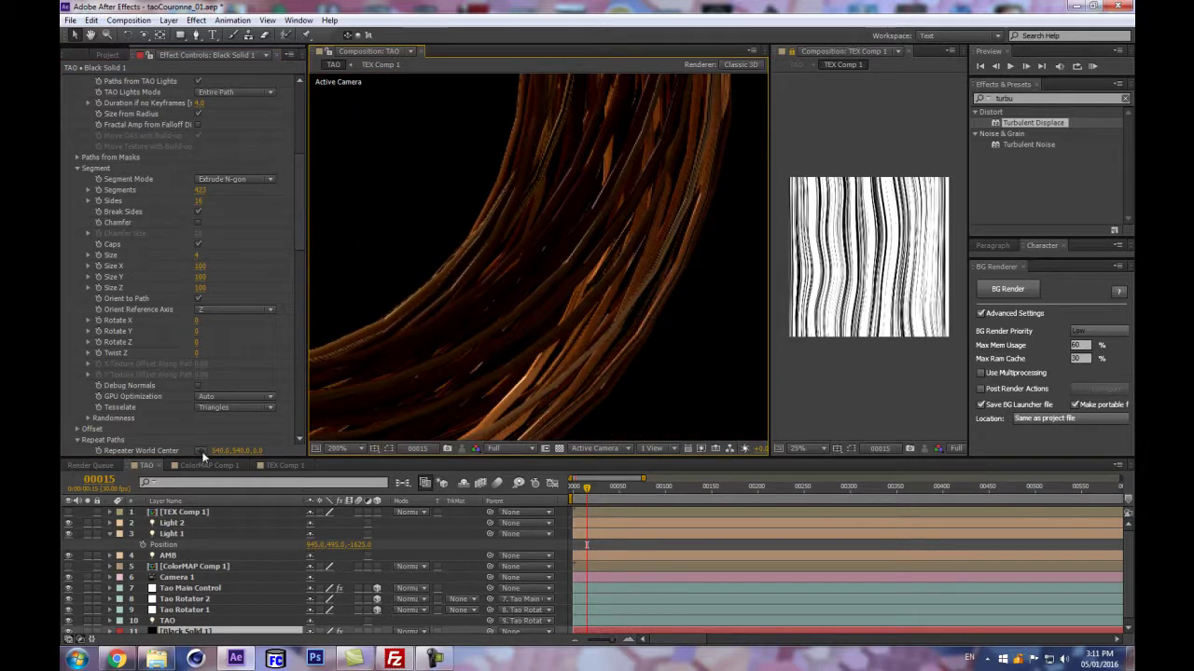
scroll(294, 219, down, 10)
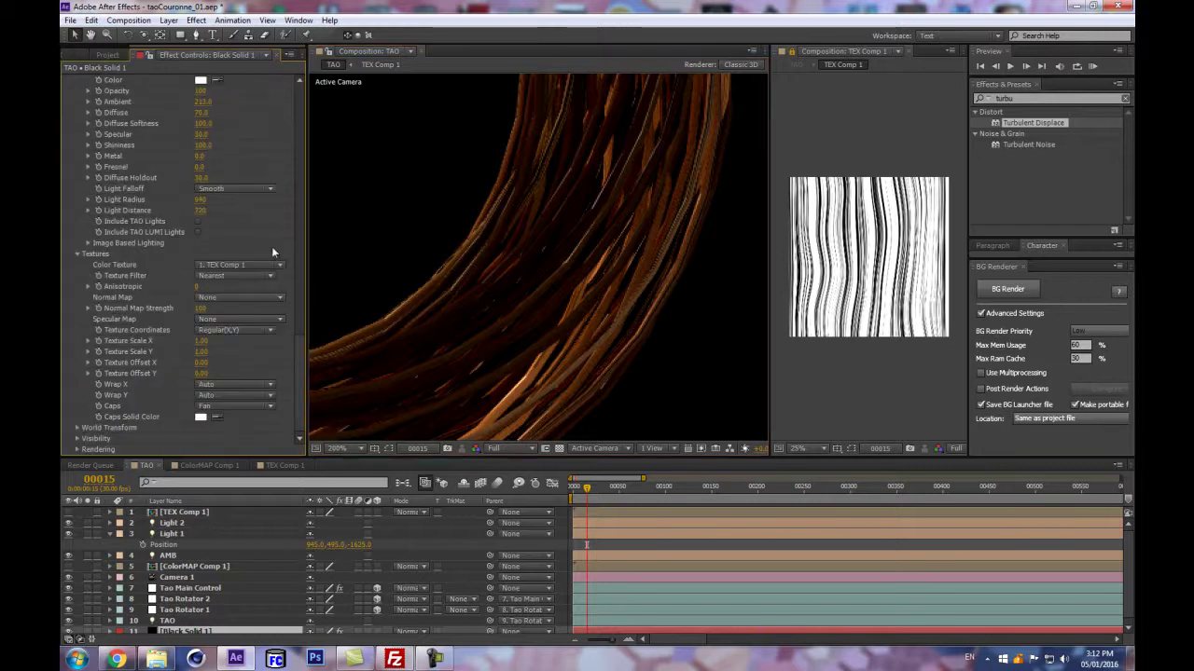
click(229, 266)
click(231, 271)
- Reduce the Fractal Noise Scale Width to 1 on the TEX layer in TEX Comp 1 and return to the TAO composition
double_click(179, 513)
click(215, 523)
click(213, 514)
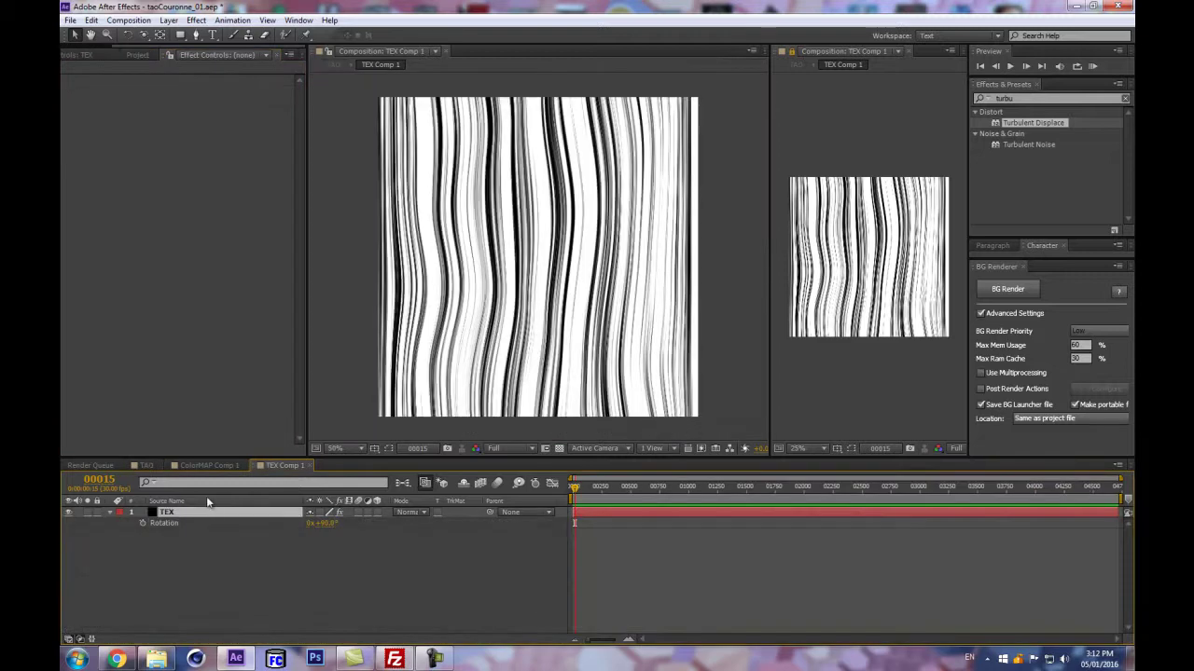
key(F3)
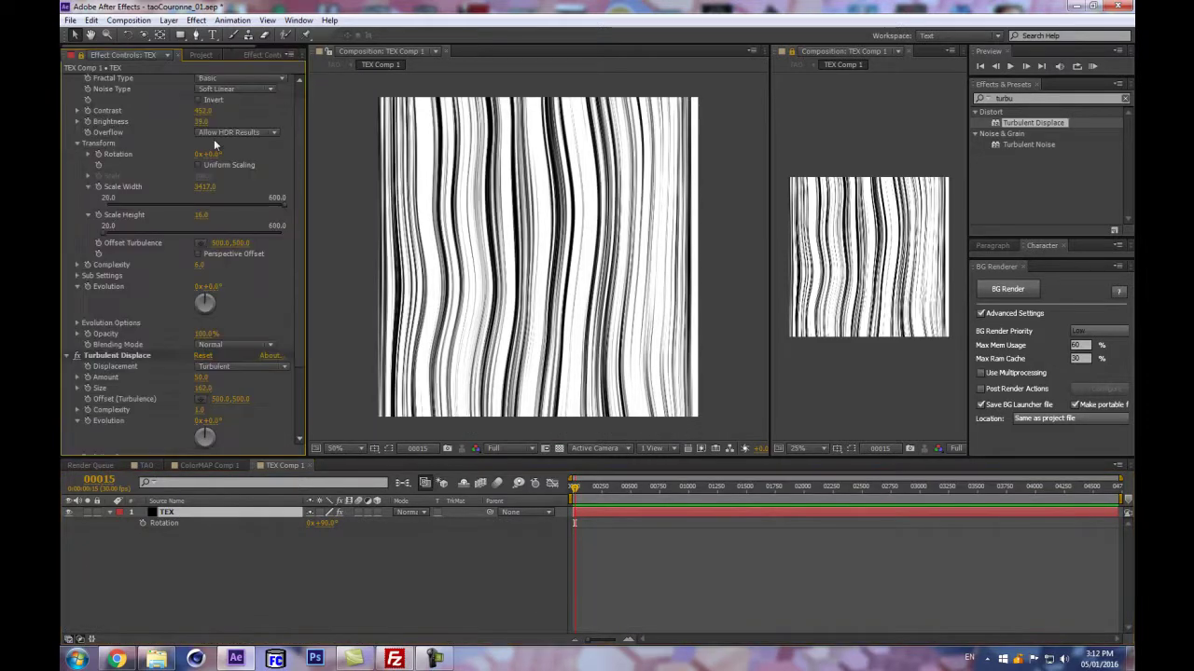
drag(203, 189, 72, 202)
drag(204, 193, 109, 199)
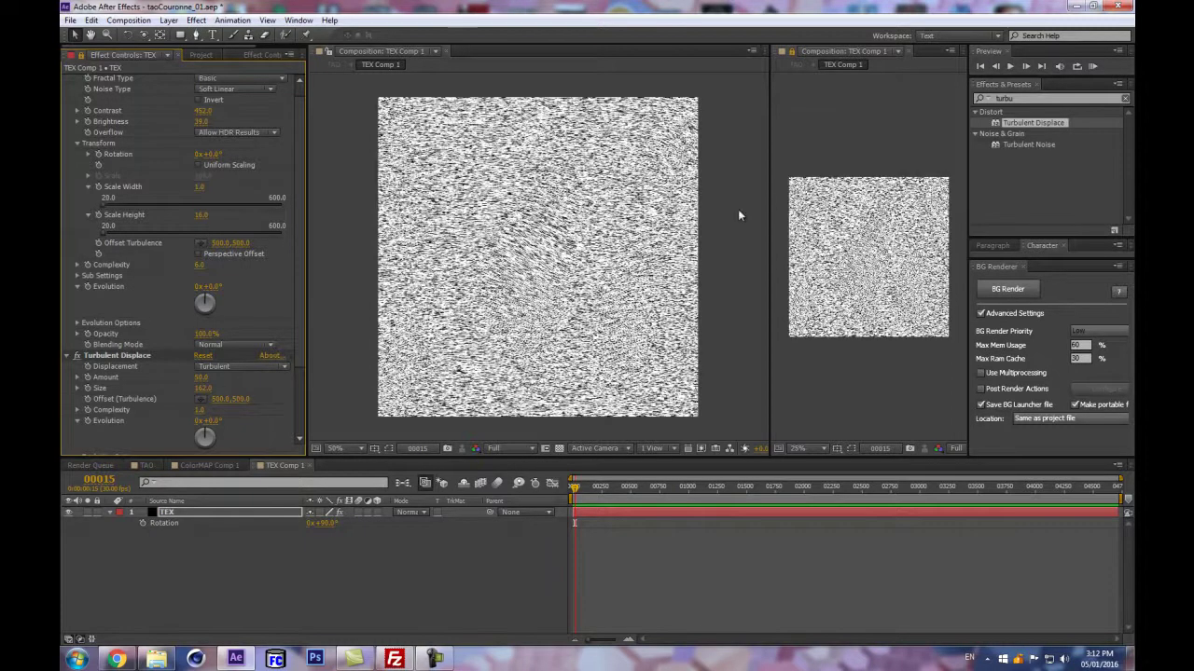
scroll(604, 275, up, 1)
click(403, 484)
click(334, 485)
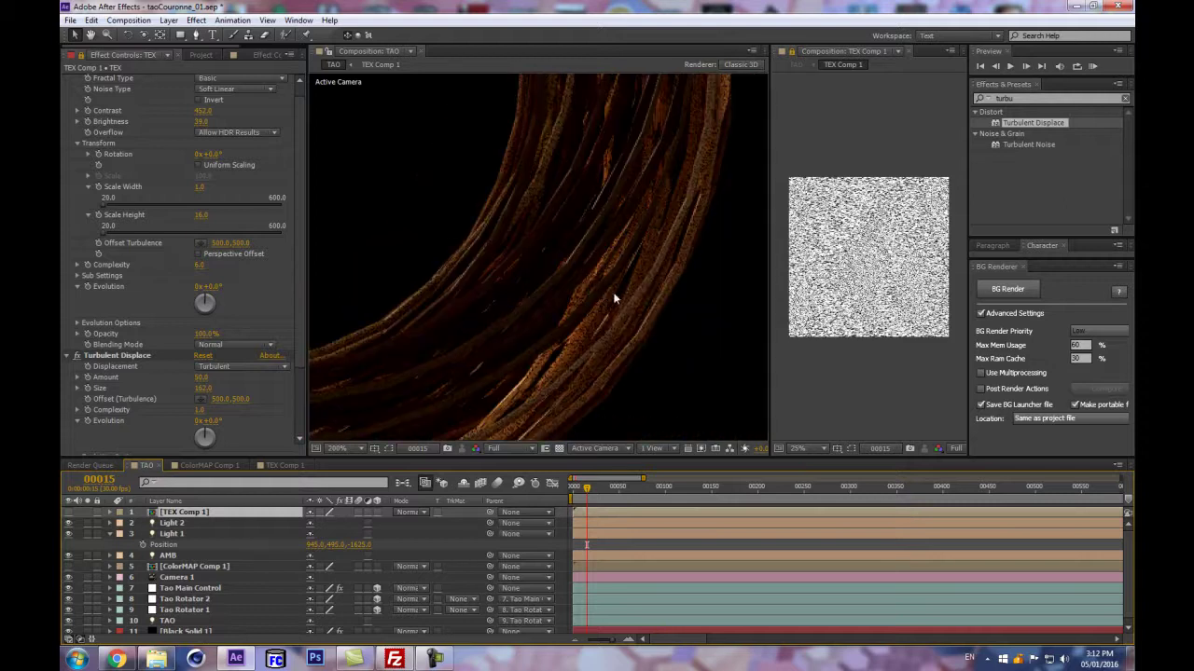
- Set the TEX layer's Fractal Noise Contrast to 97 and Scale Width to 3, and return to the TAO composition
double_click(185, 514)
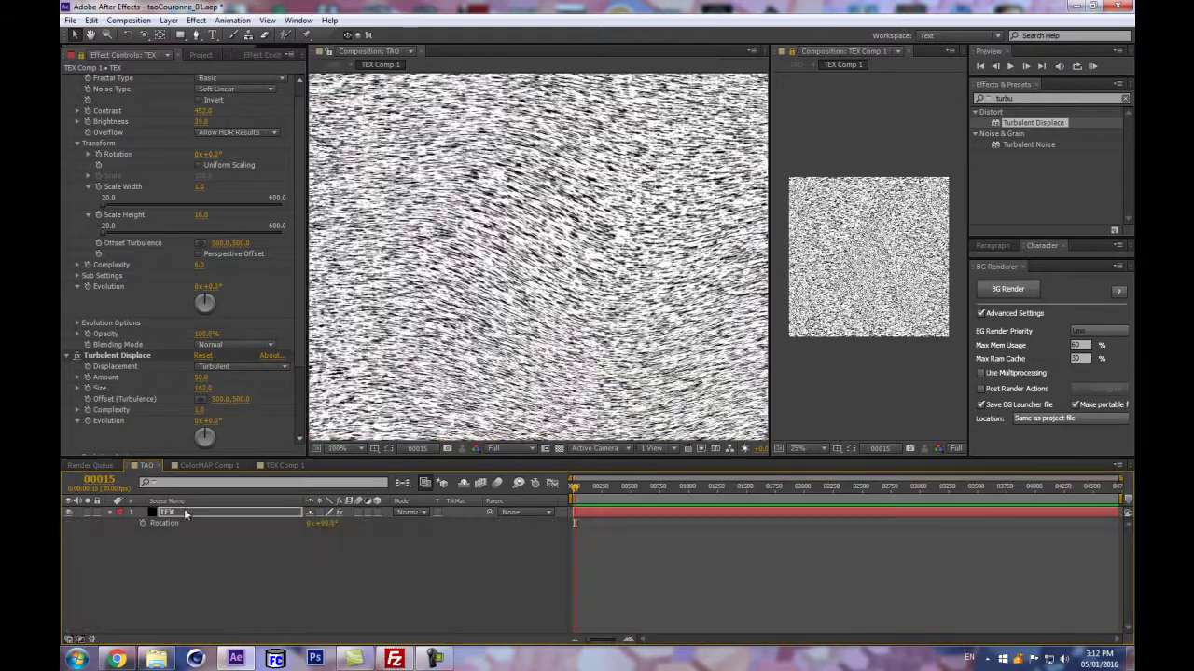
drag(197, 113, 84, 129)
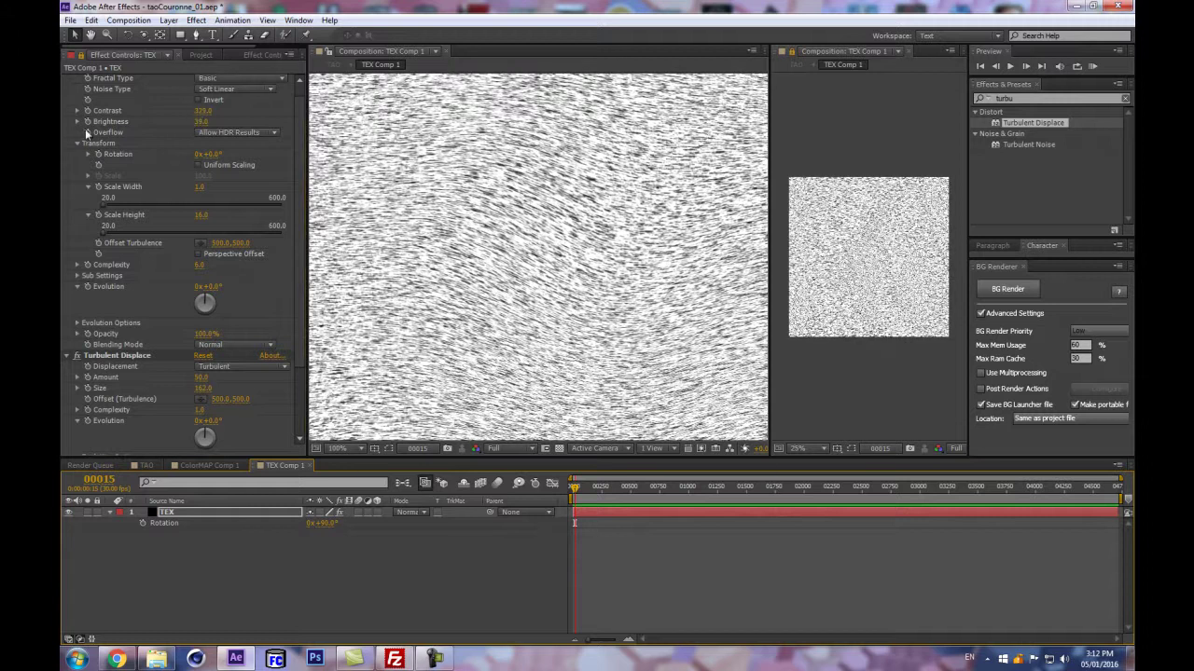
drag(155, 110, 182, 112)
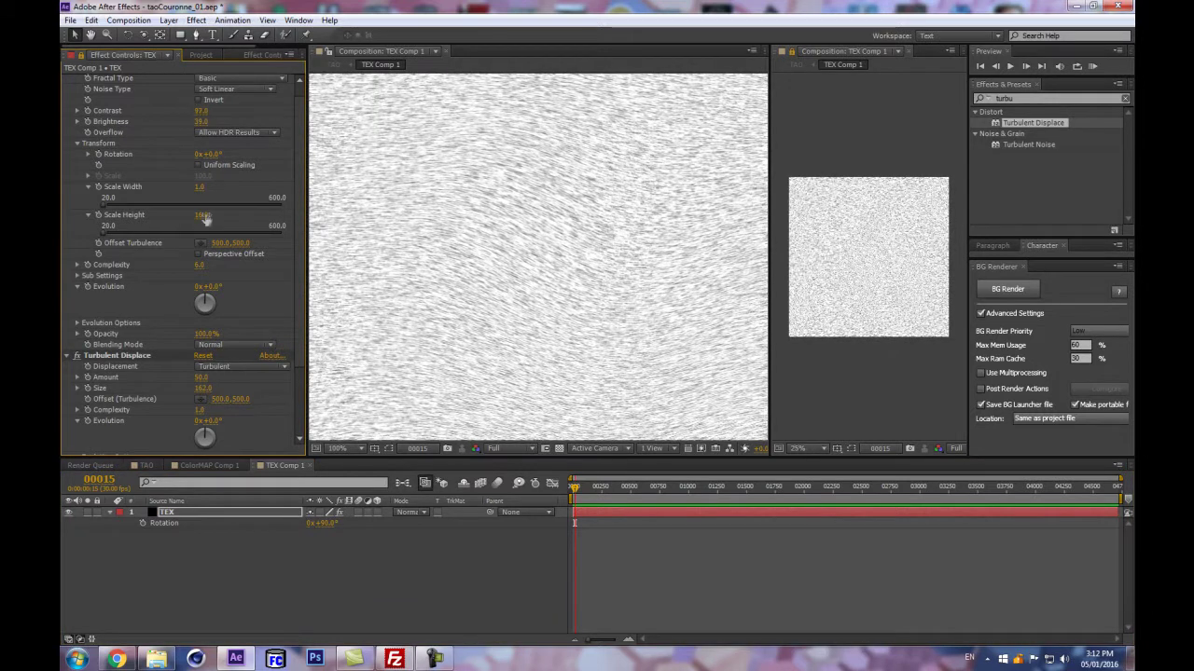
drag(200, 187, 200, 193)
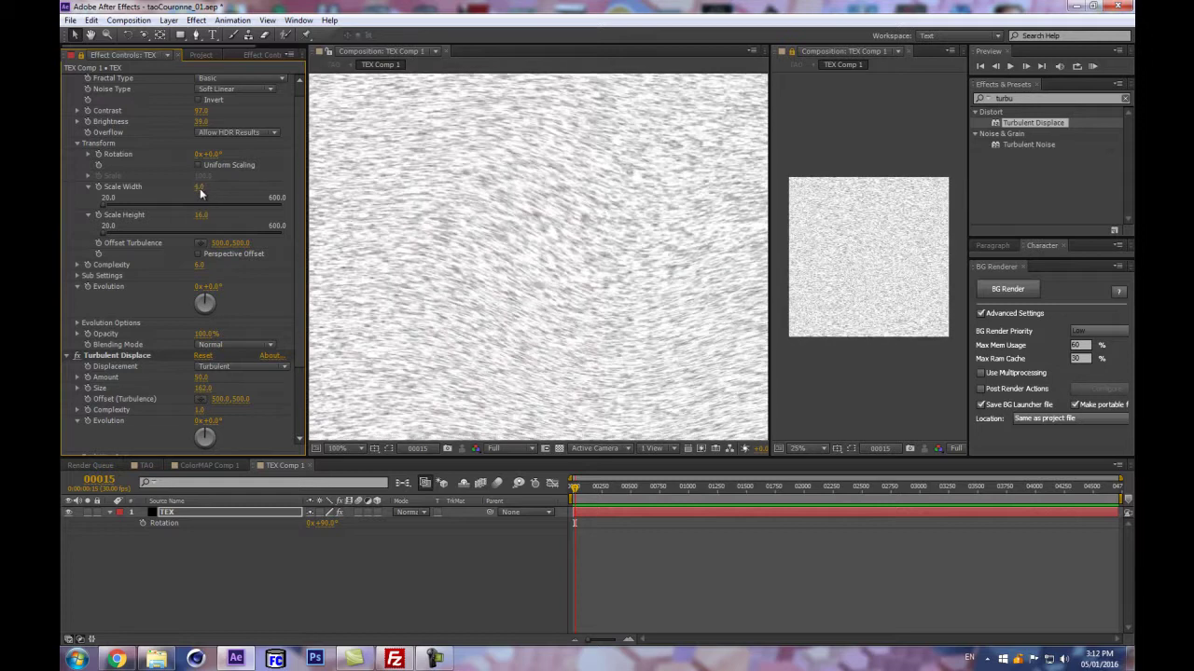
scroll(485, 352, down, 4)
scroll(472, 356, up, 2)
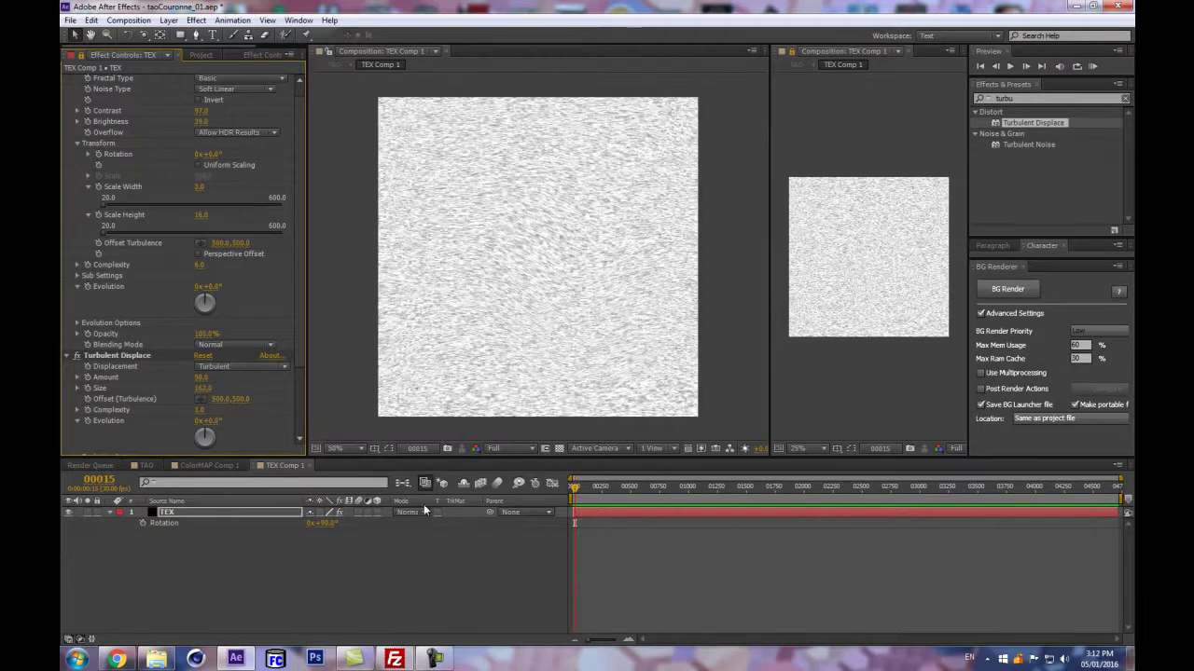
key(Tab)
click(342, 481)
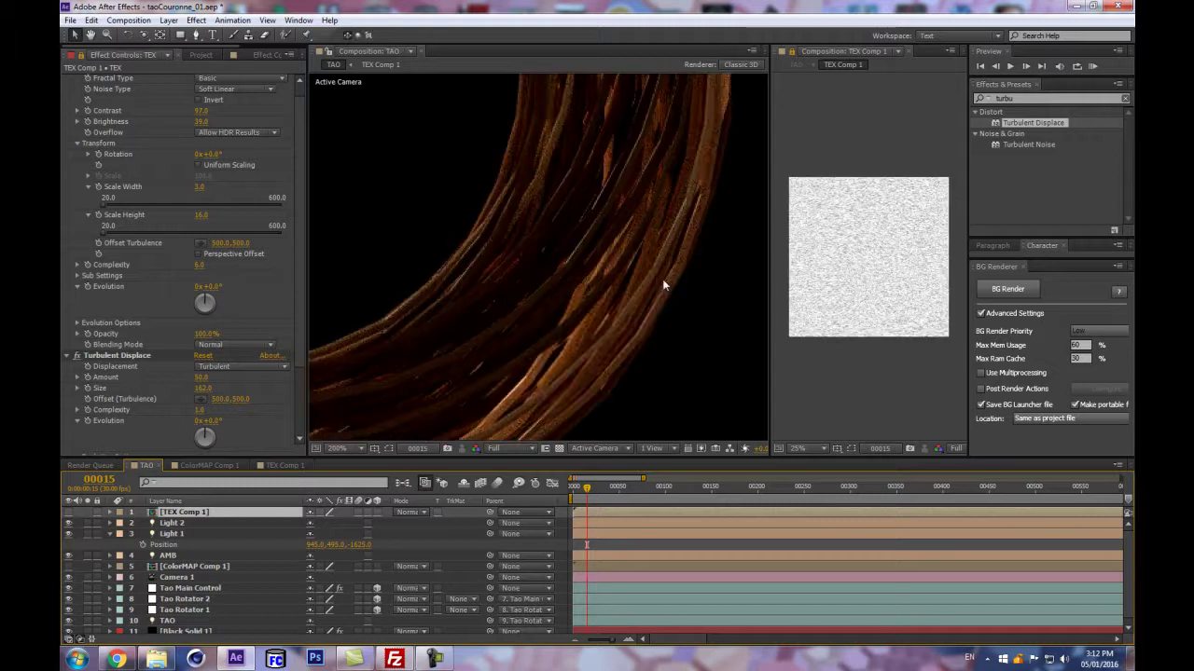
- Examine the finer grain texture across the whole wreath and on individual rings
scroll(657, 280, down, 4)
scroll(638, 278, up, 2)
scroll(631, 279, down, 3)
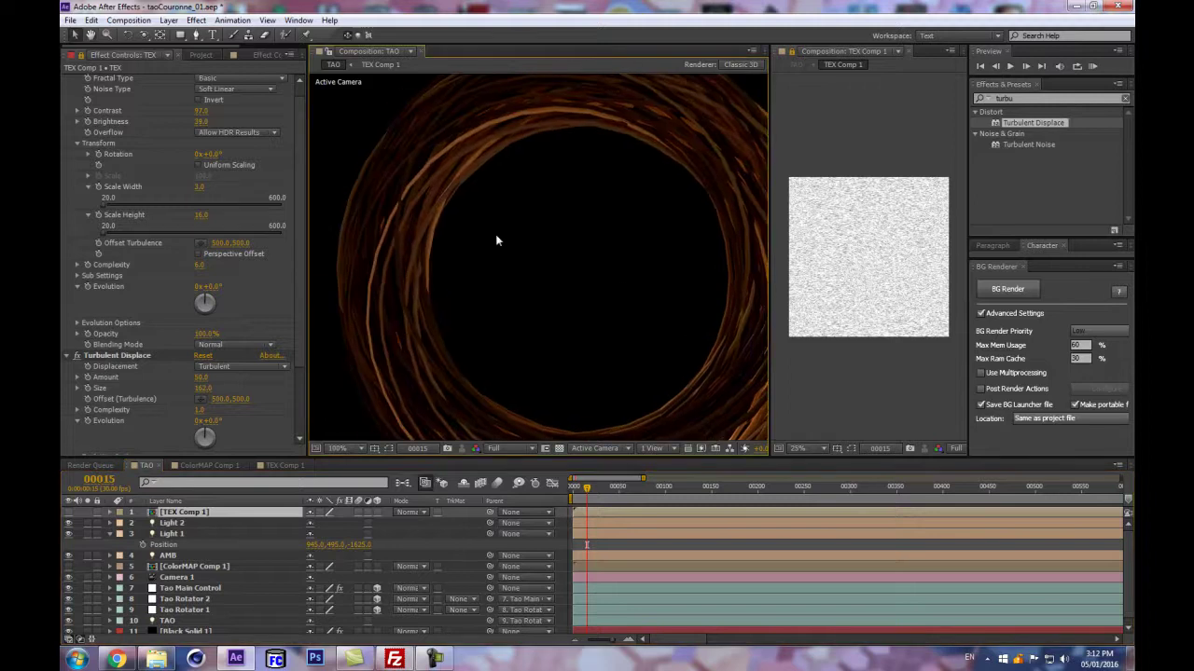
scroll(495, 240, up, 4)
scroll(483, 235, down, 1)
scroll(469, 239, down, 1)
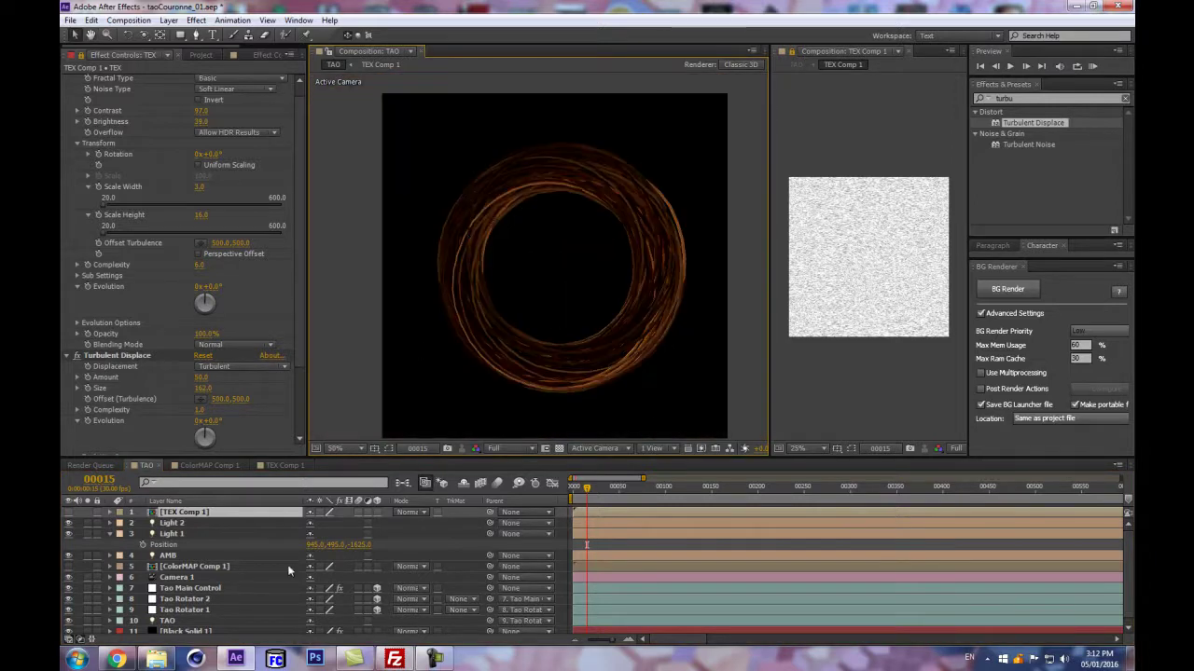
scroll(512, 320, up, 1)
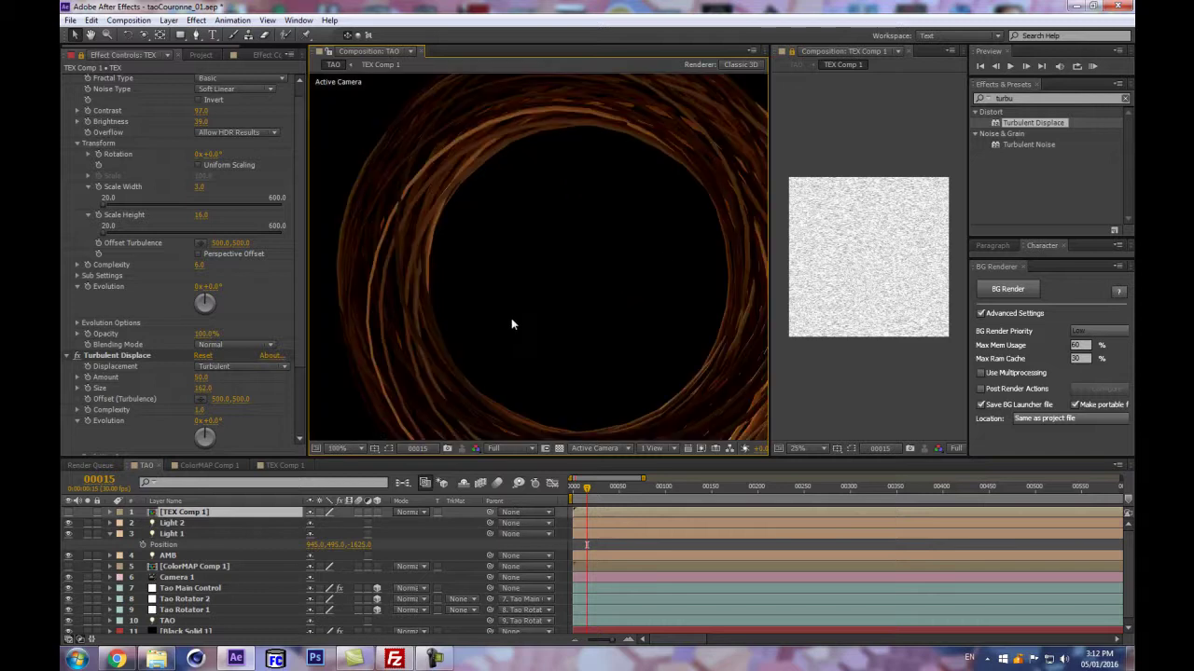
scroll(511, 318, down, 1)
scroll(505, 317, up, 1)
- Widen the TAO composition viewer and examine the grain on the wreath's outer rings up close
drag(770, 263, 1068, 245)
drag(898, 204, 771, 247)
scroll(771, 249, up, 1)
drag(893, 240, 678, 315)
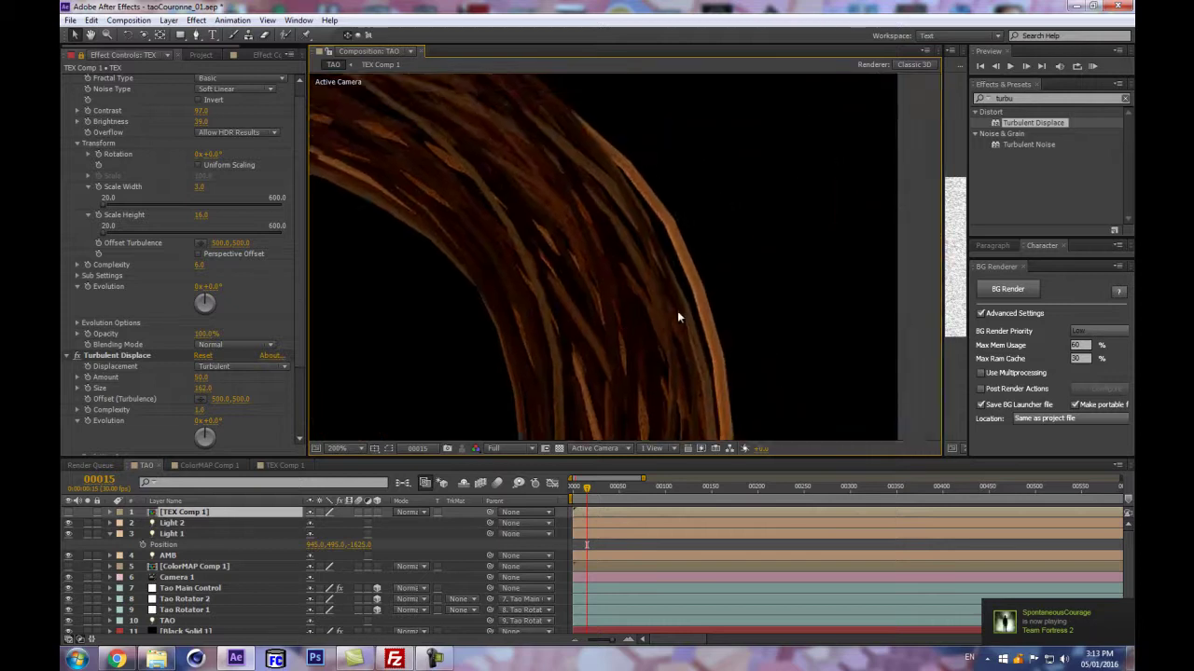
scroll(678, 318, up, 1)
scroll(296, 328, down, 3)
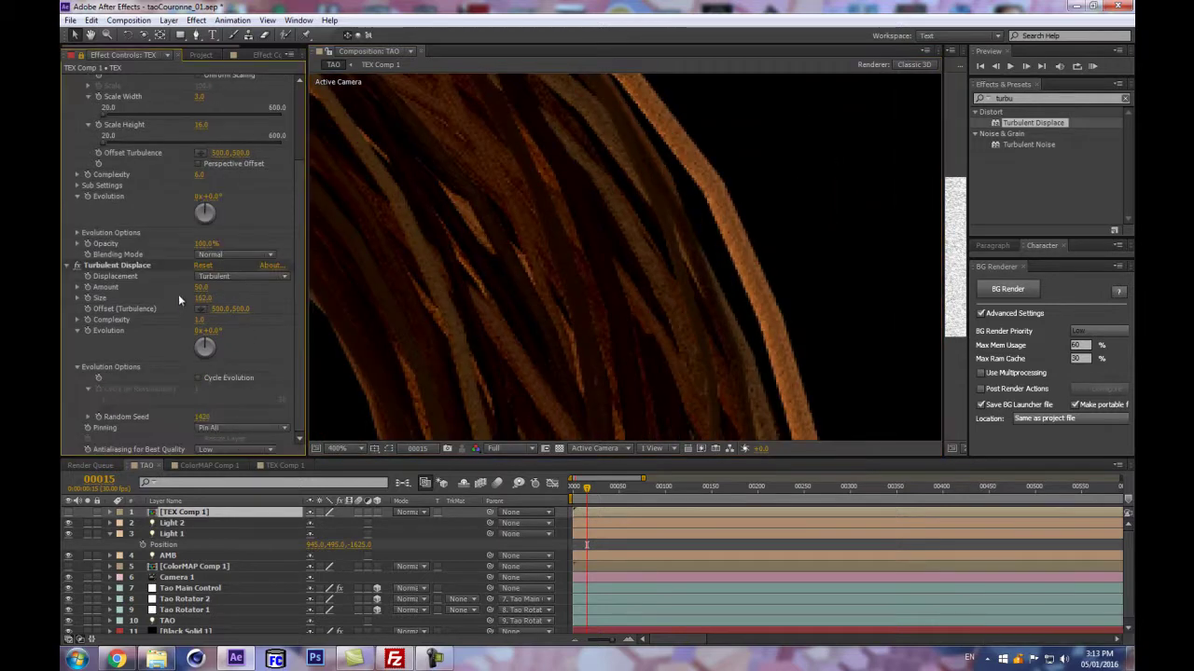
- Unlock the TEX effect controls and set the Tao Texture Filter of Black Solid 1 to Linear
click(81, 56)
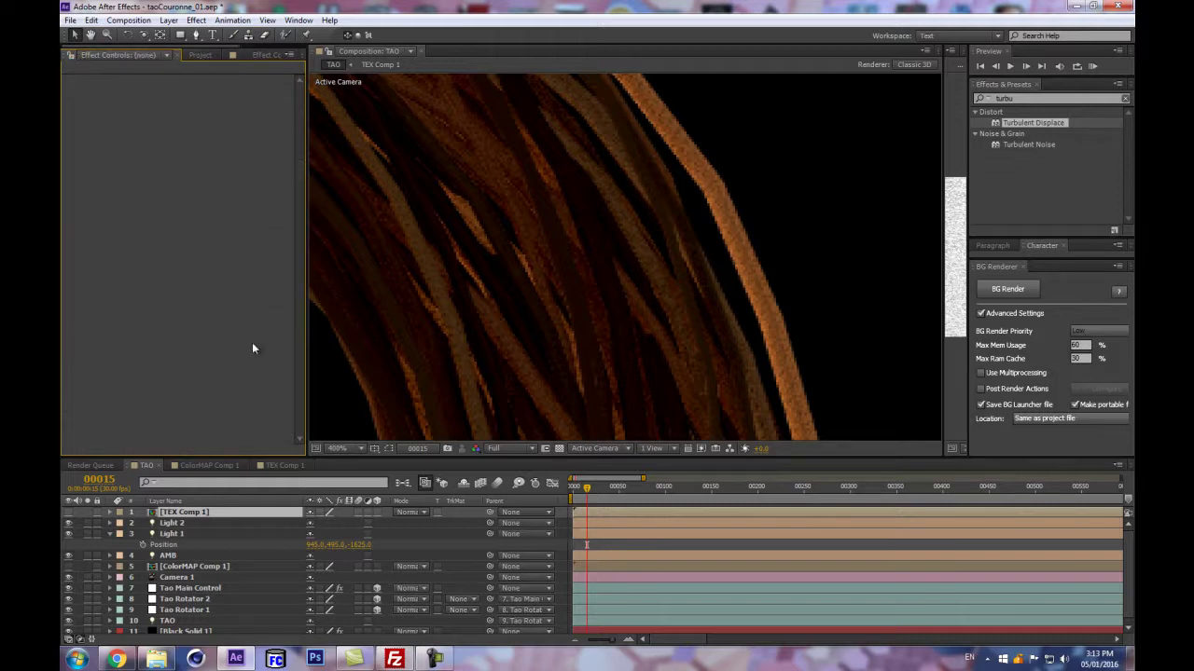
click(254, 51)
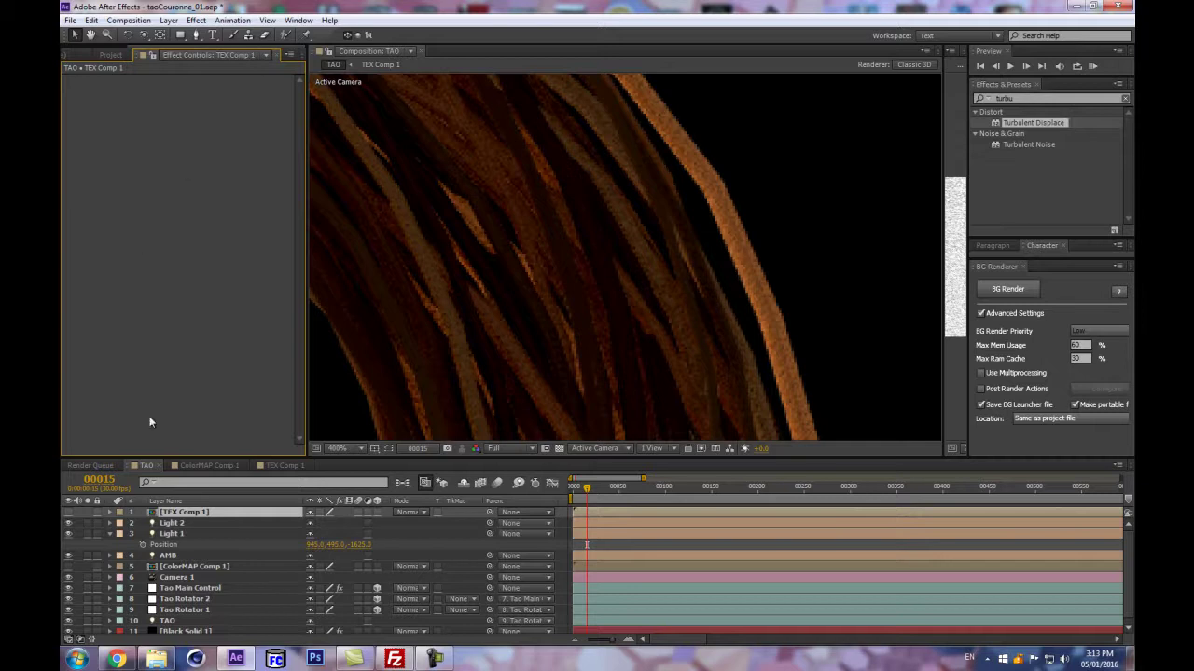
scroll(205, 587, down, 1)
click(184, 628)
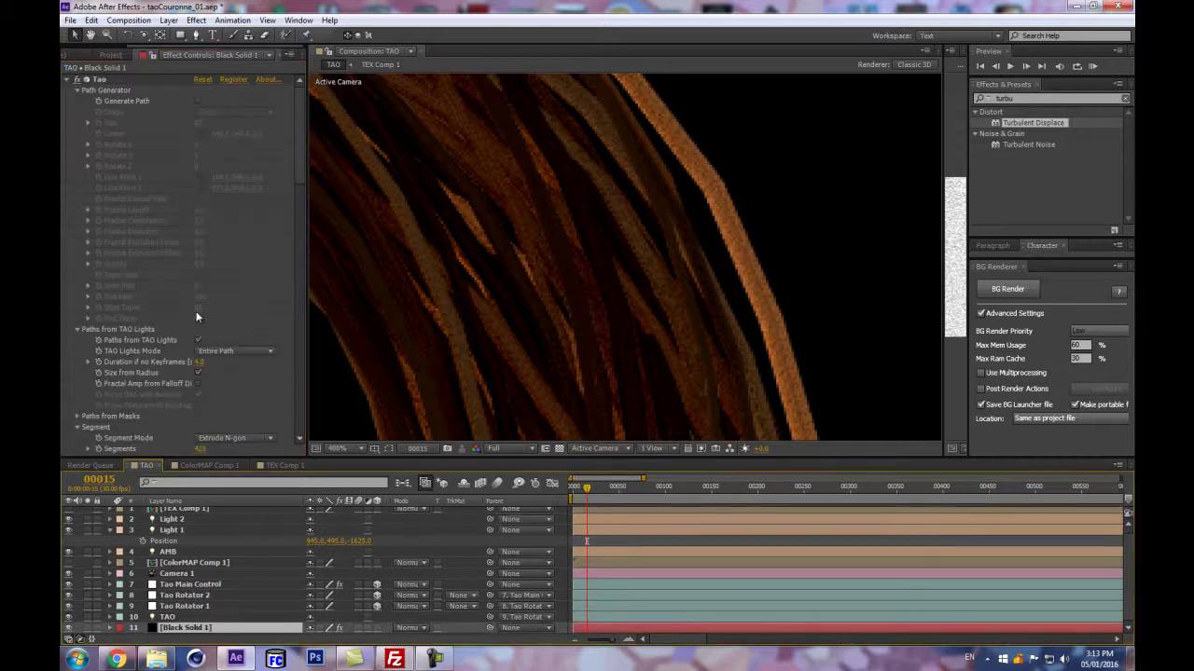
drag(296, 159, 309, 404)
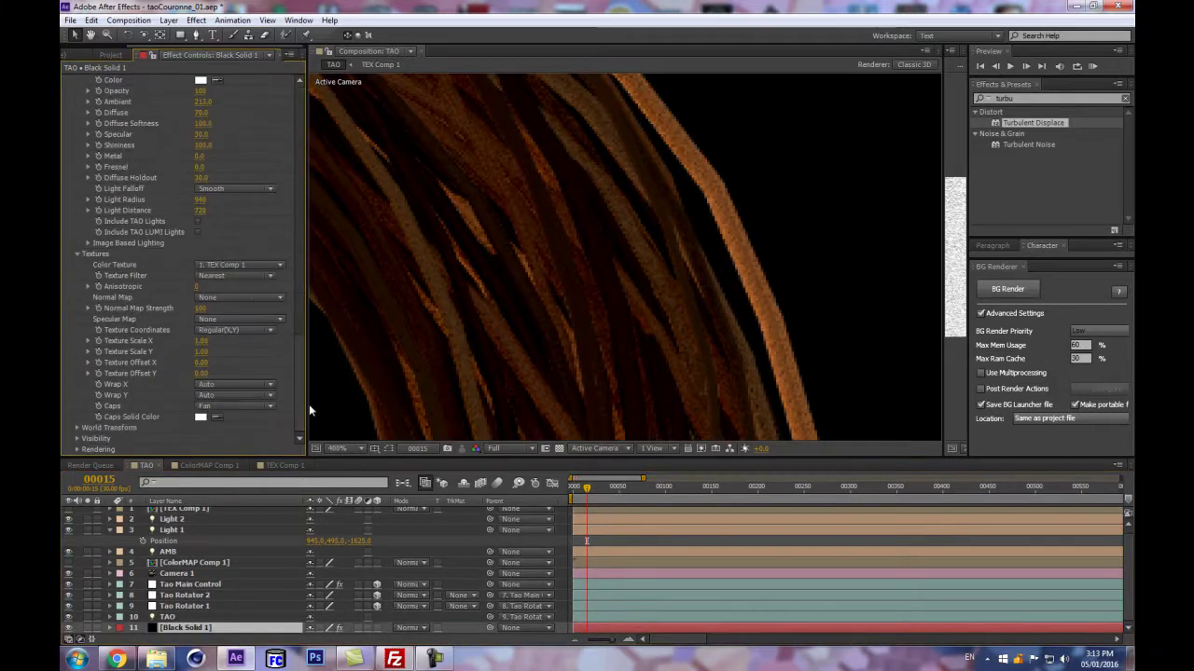
click(222, 278)
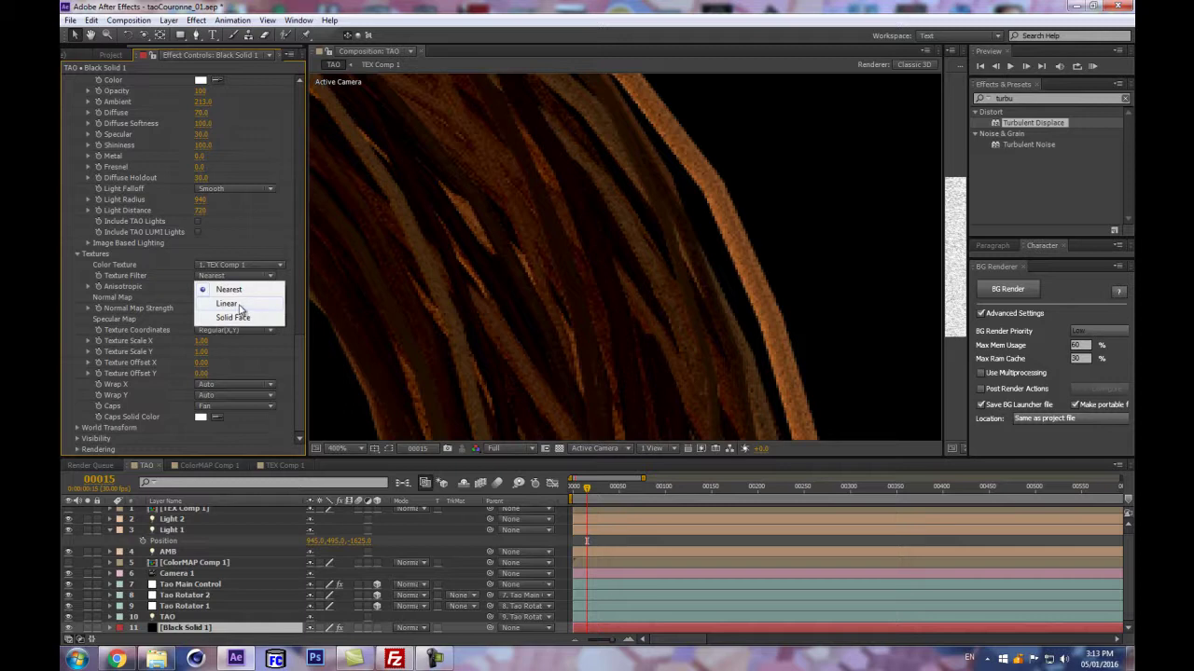
click(239, 307)
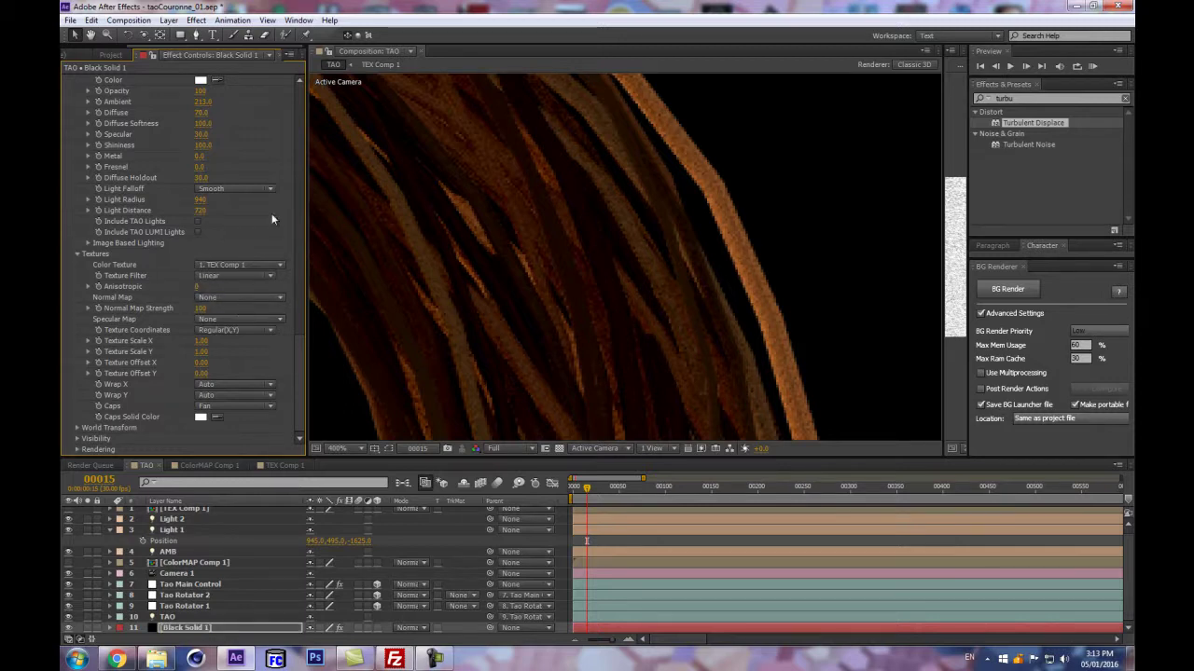
- Examine the wreath's rings with linear texture filtering, from the full view to close-ups
scroll(681, 307, down, 3)
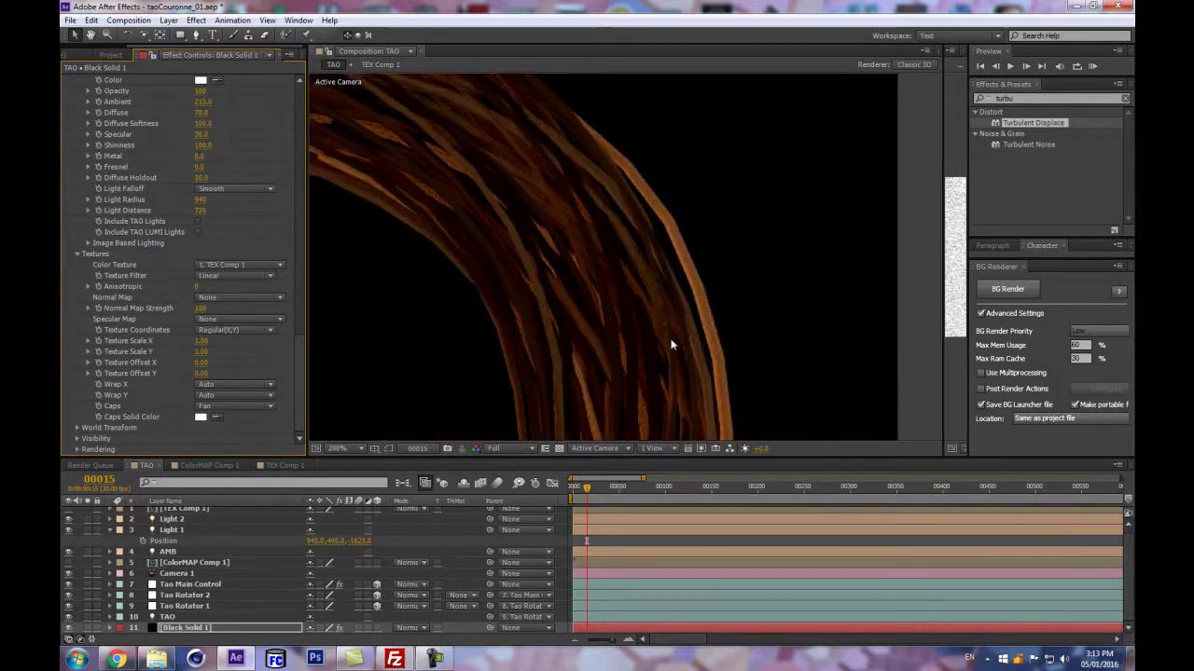
scroll(673, 347, down, 3)
scroll(672, 349, up, 1)
key(space)
drag(352, 324, 600, 208)
scroll(476, 269, up, 1)
scroll(477, 278, down, 1)
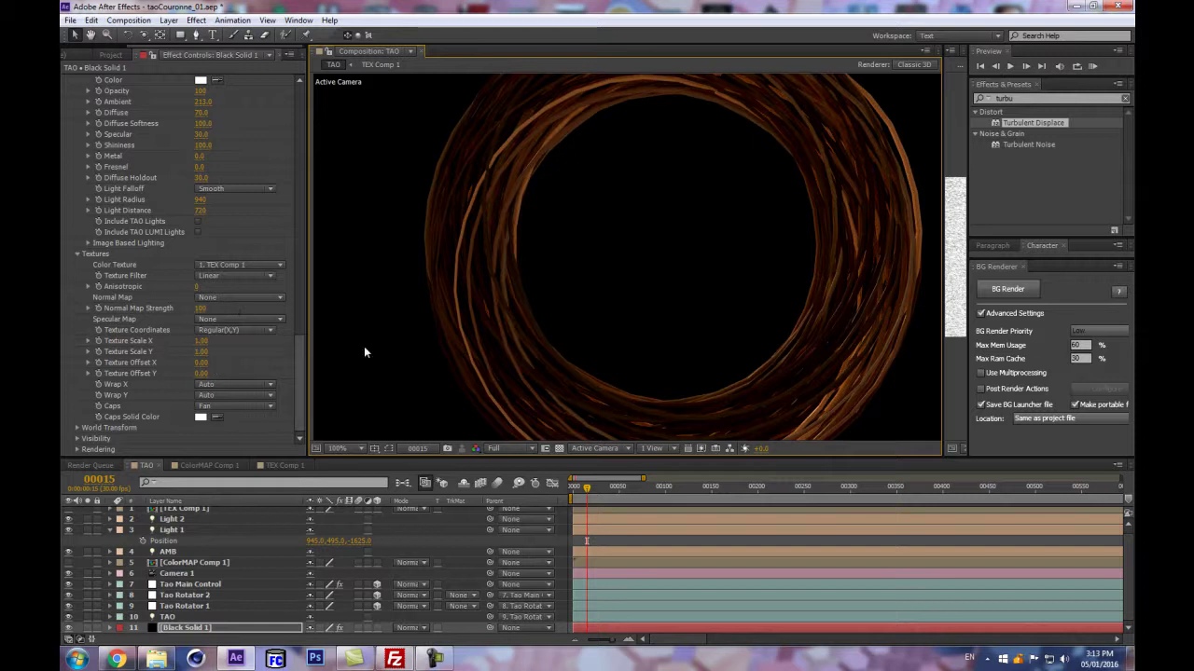
scroll(753, 293, up, 1)
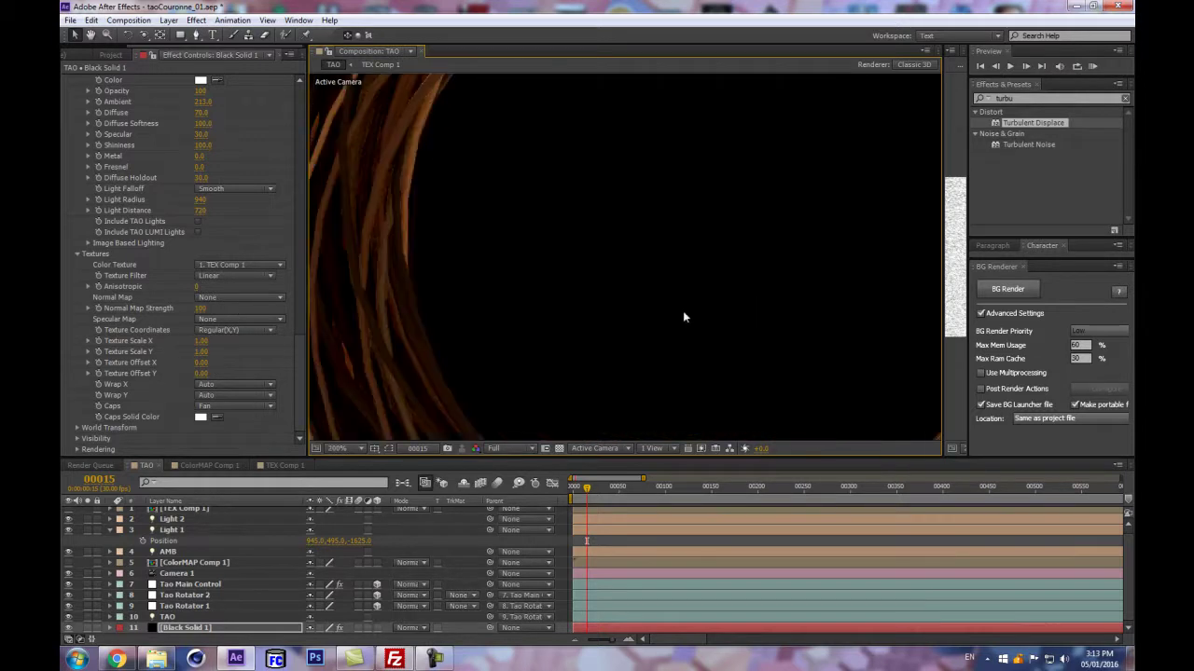
- Set the Tao Texture Coordinates to X, N.z Squared and inspect the texture around the wreath
click(218, 329)
click(236, 359)
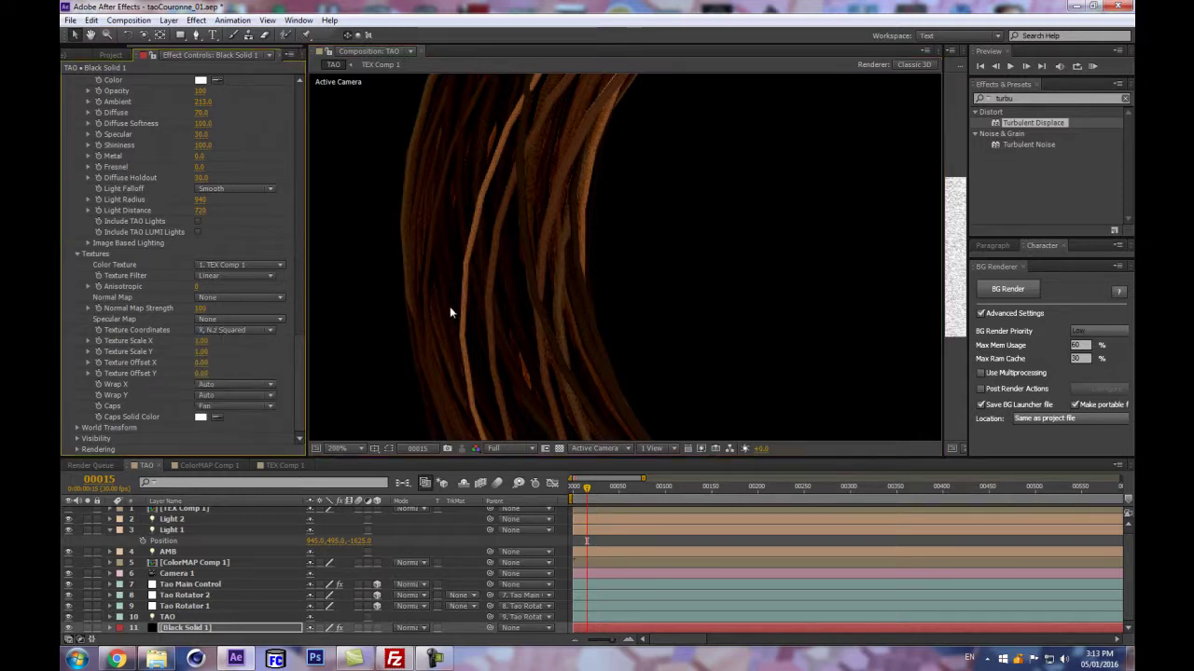
scroll(454, 312, down, 1)
scroll(641, 278, up, 1)
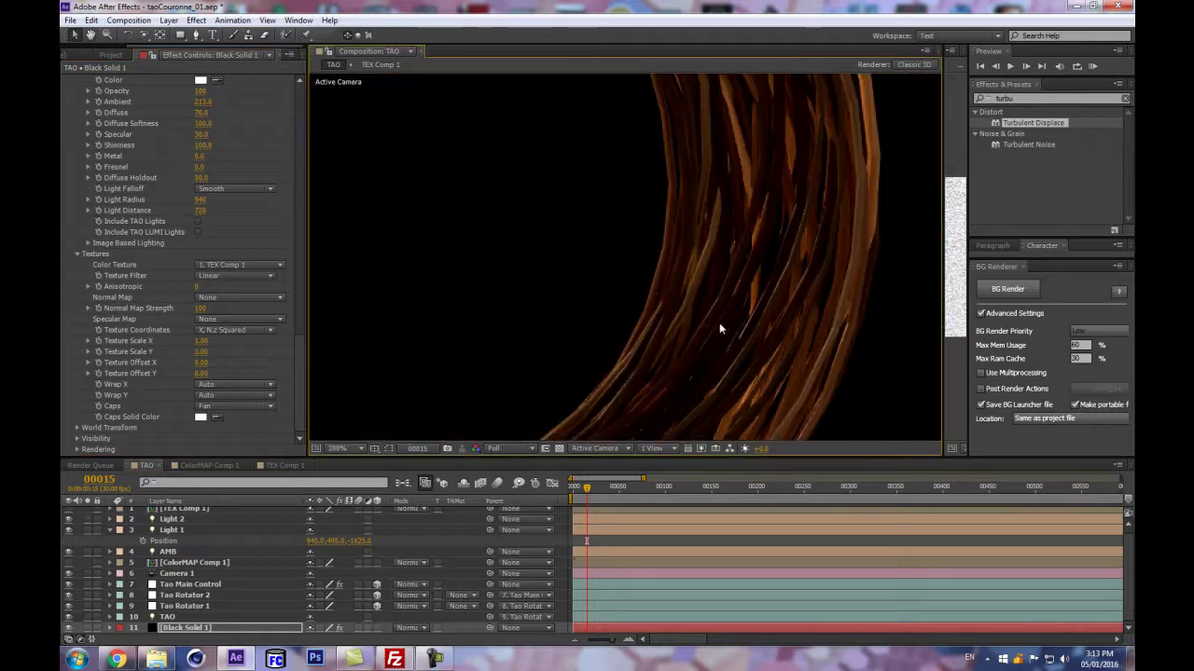
scroll(629, 341, down, 1)
scroll(634, 347, up, 2)
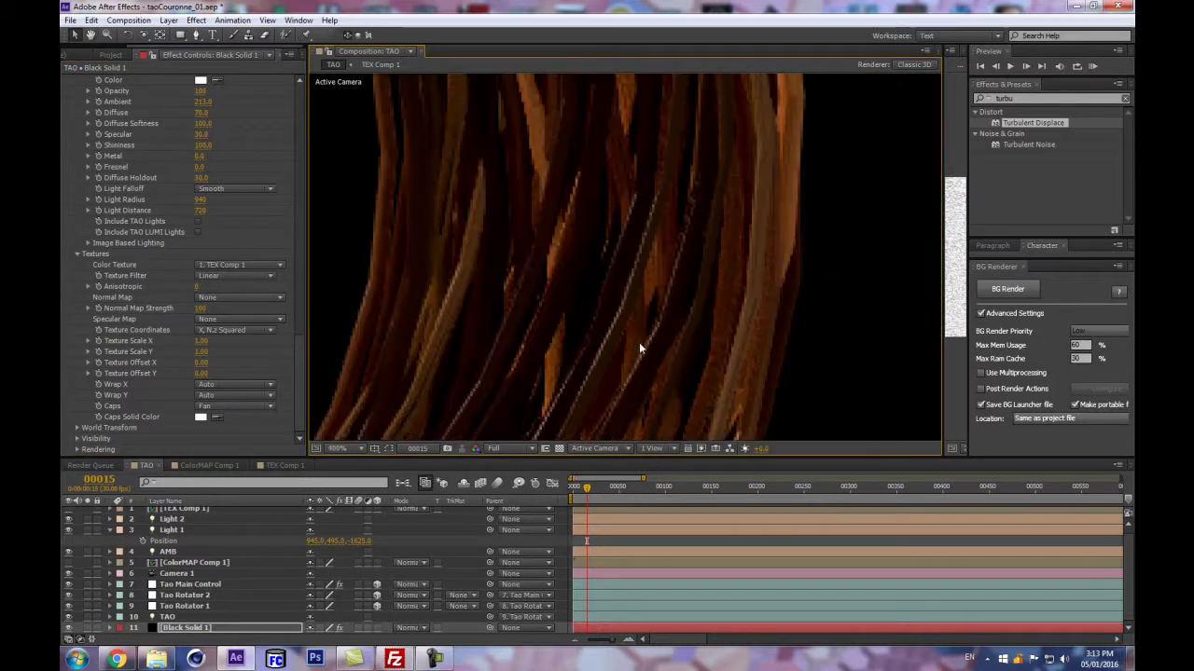
scroll(640, 348, down, 1)
scroll(650, 365, down, 1)
drag(433, 209, 616, 259)
scroll(624, 274, down, 1)
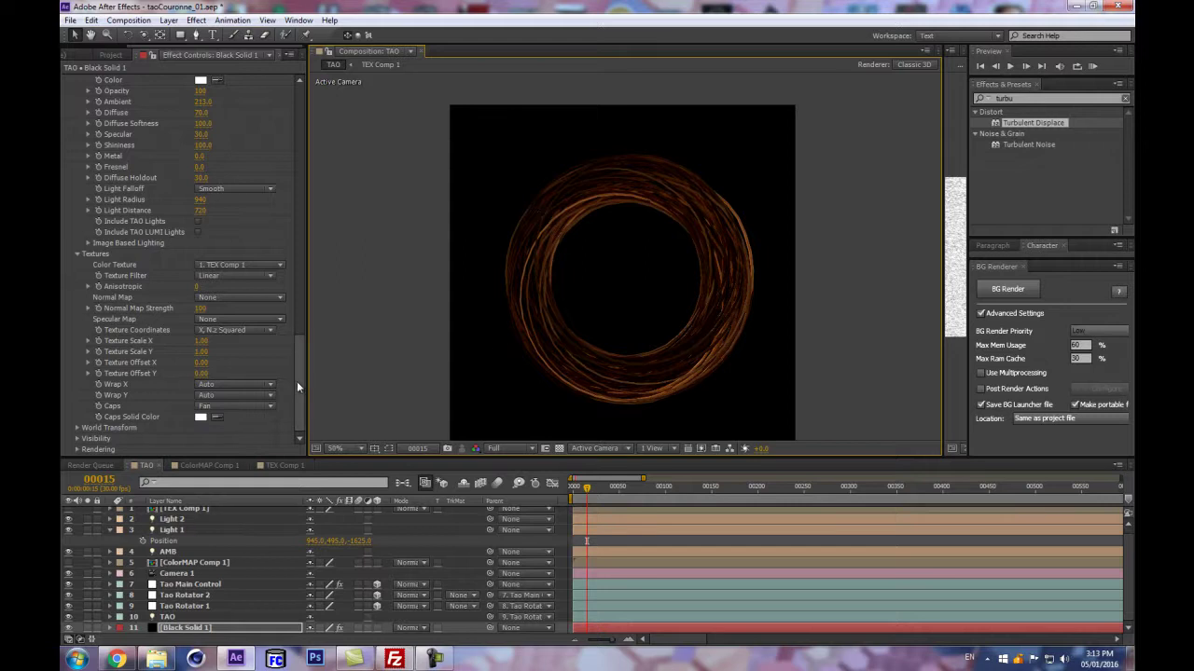
- Add another Point light with Smooth falloff to the TAO composition
scroll(241, 560, up, 1)
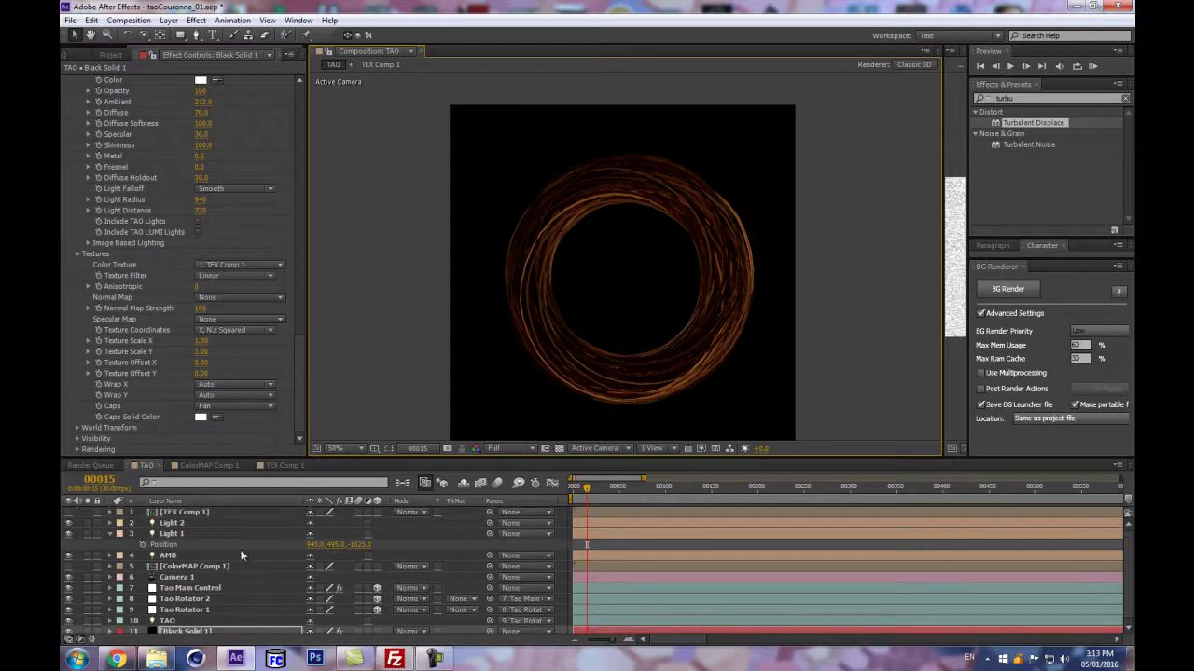
click(181, 523)
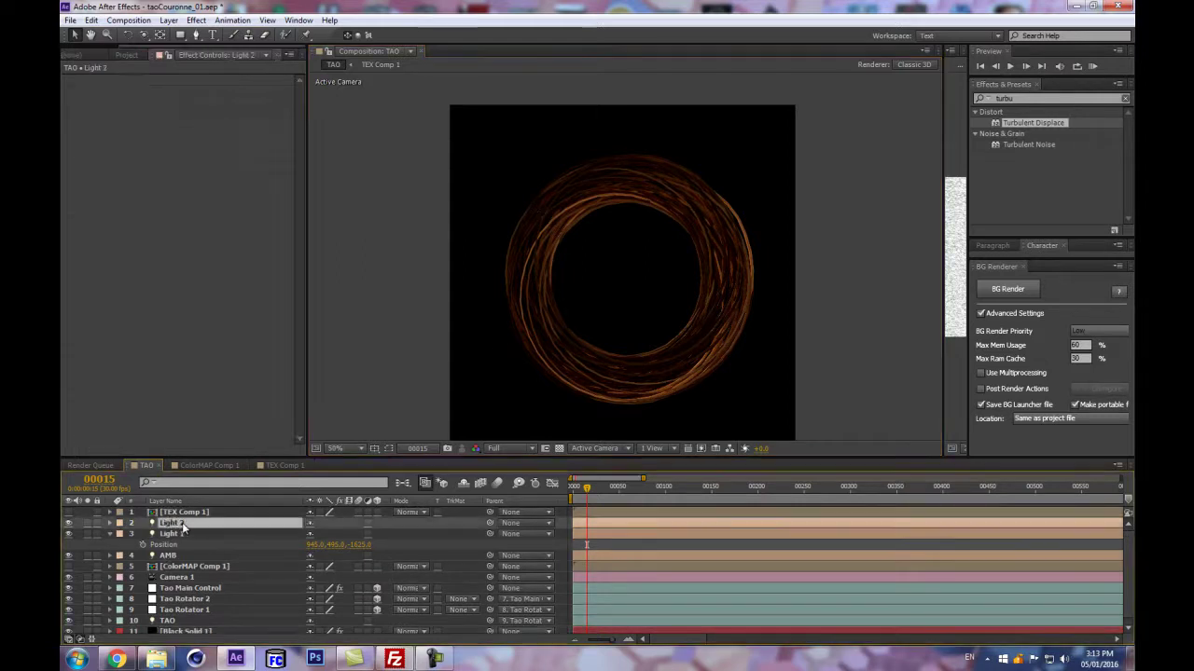
key(ctrl+alt+shift+l)
key(Return)
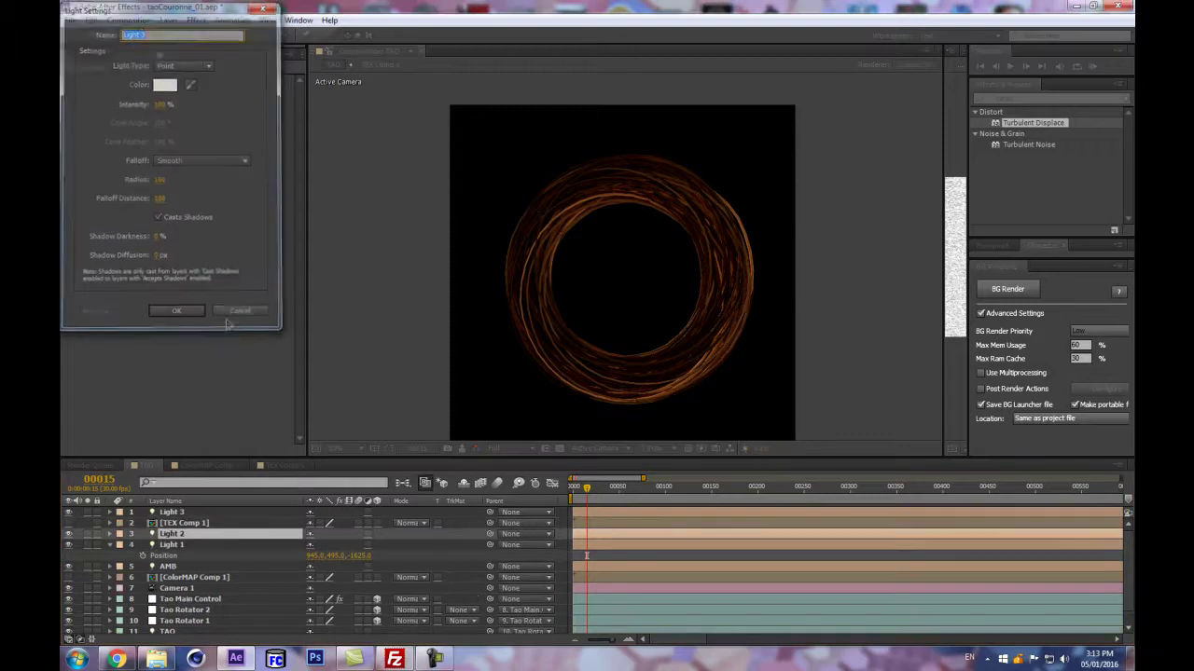
- At frame 14, move Light 3 to the left of the wreath and closer to the camera
key(Return)
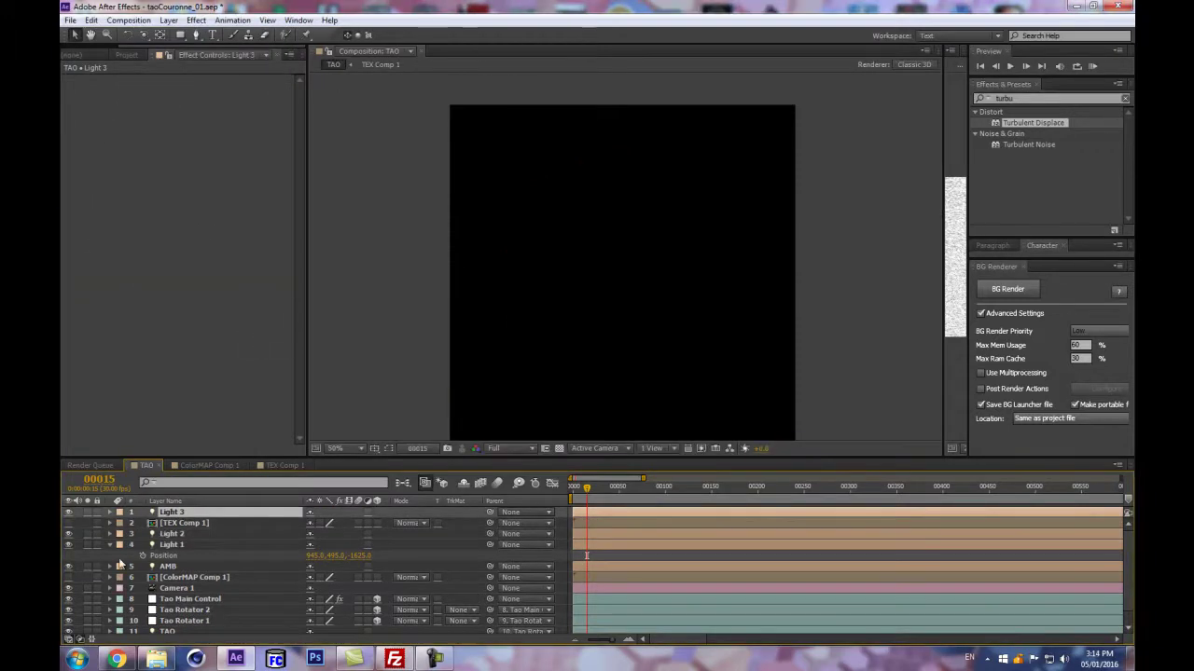
key(Page_Up)
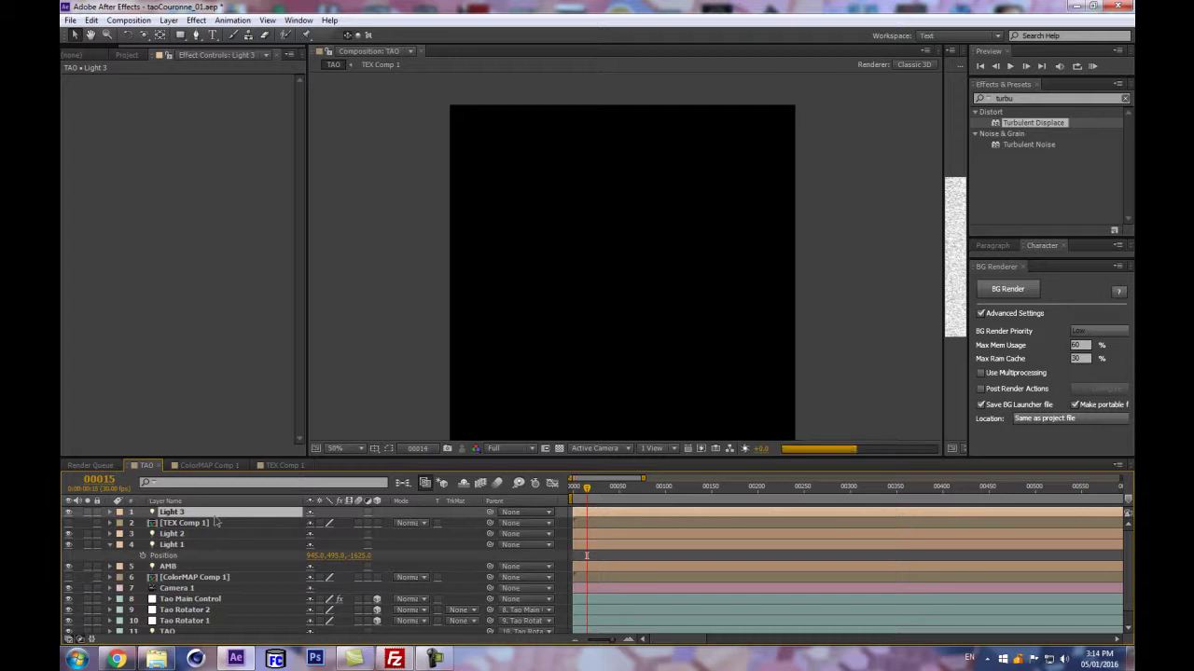
key(p)
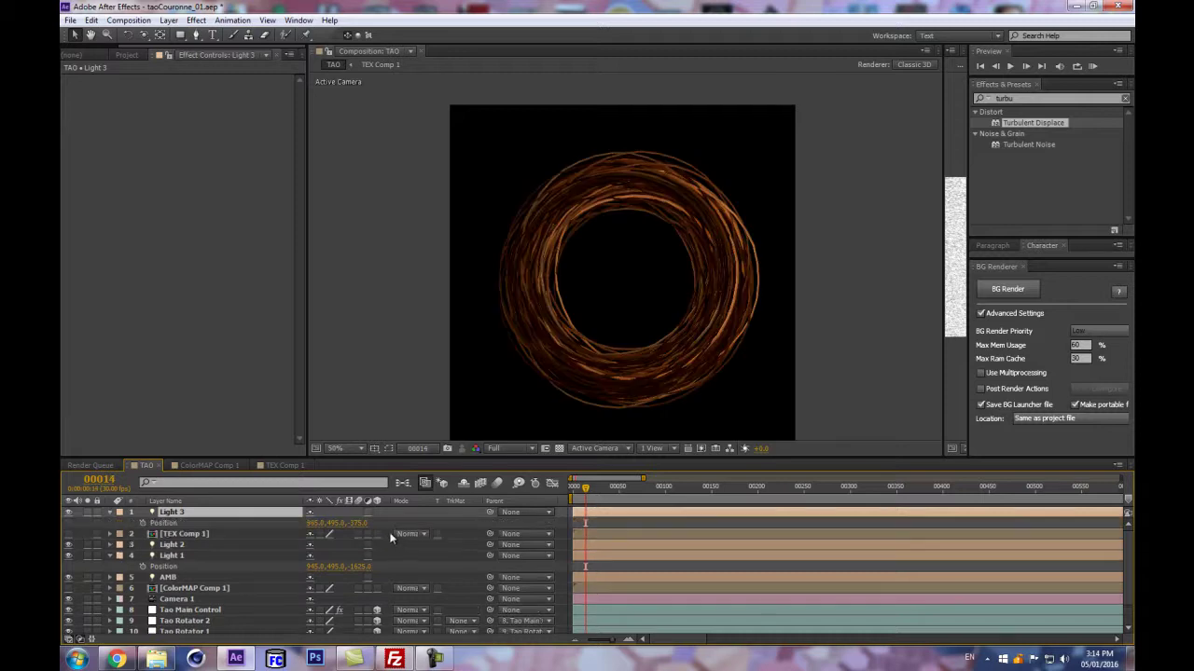
click(351, 530)
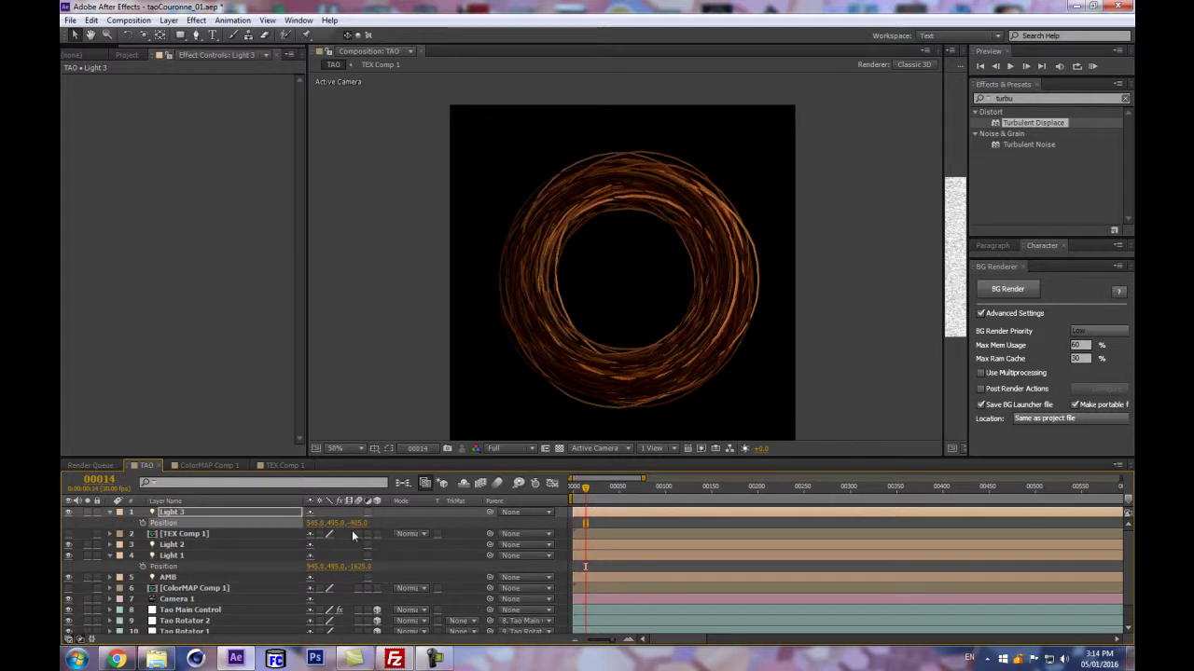
drag(311, 524, 278, 523)
- Refine Light 3's position to about 191, 255, -905 and check the lit rings at close range
scroll(614, 291, up, 2)
key(a)
key(a)
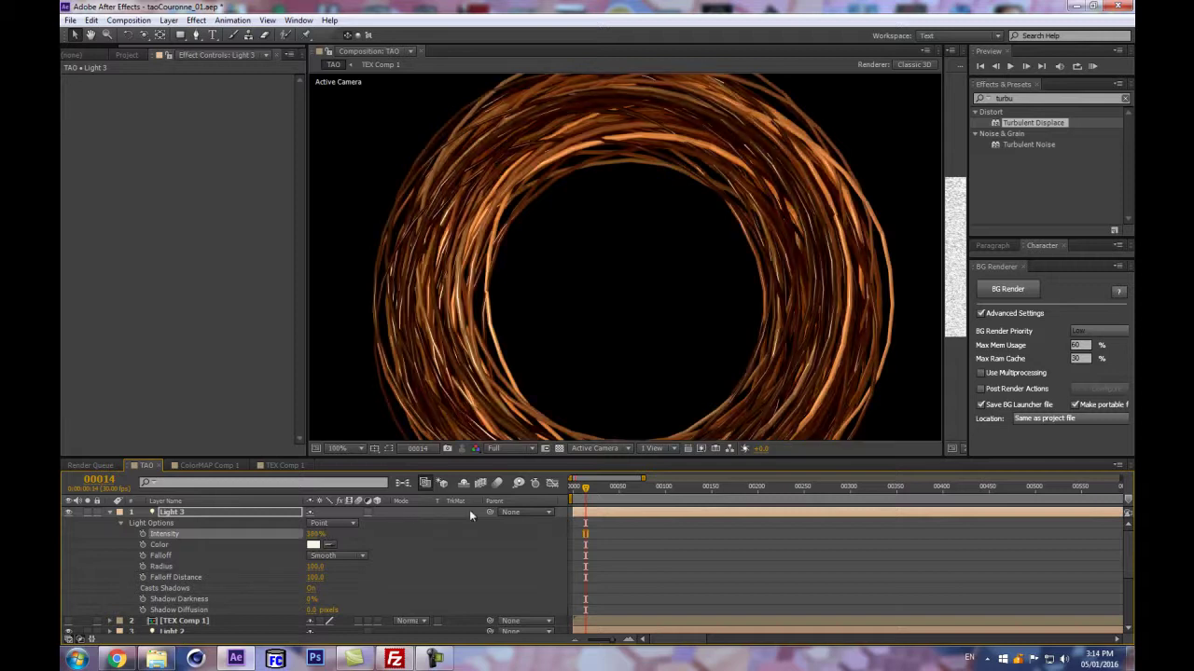
scroll(631, 285, down, 2)
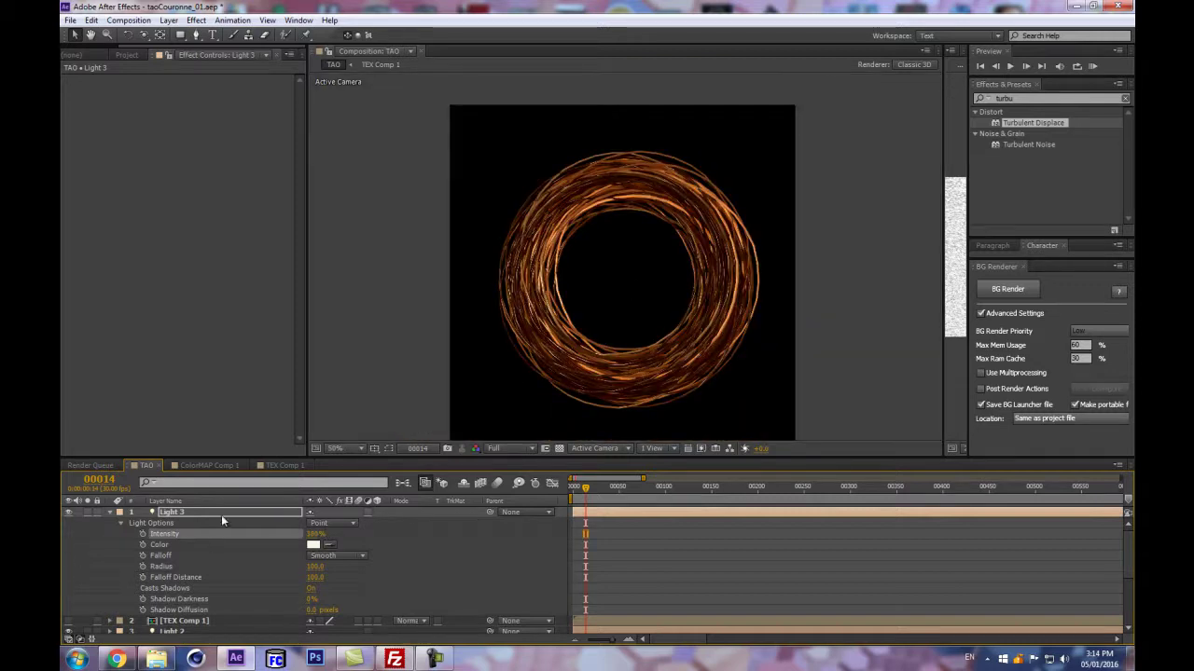
click(221, 514)
key(p)
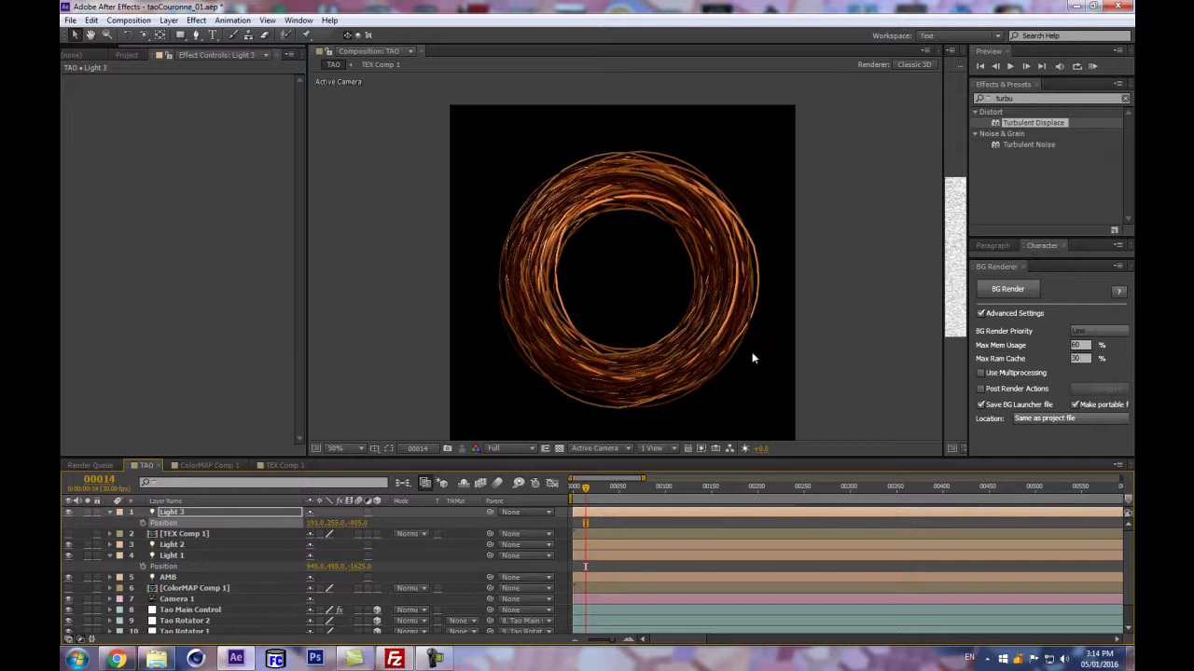
key(period)
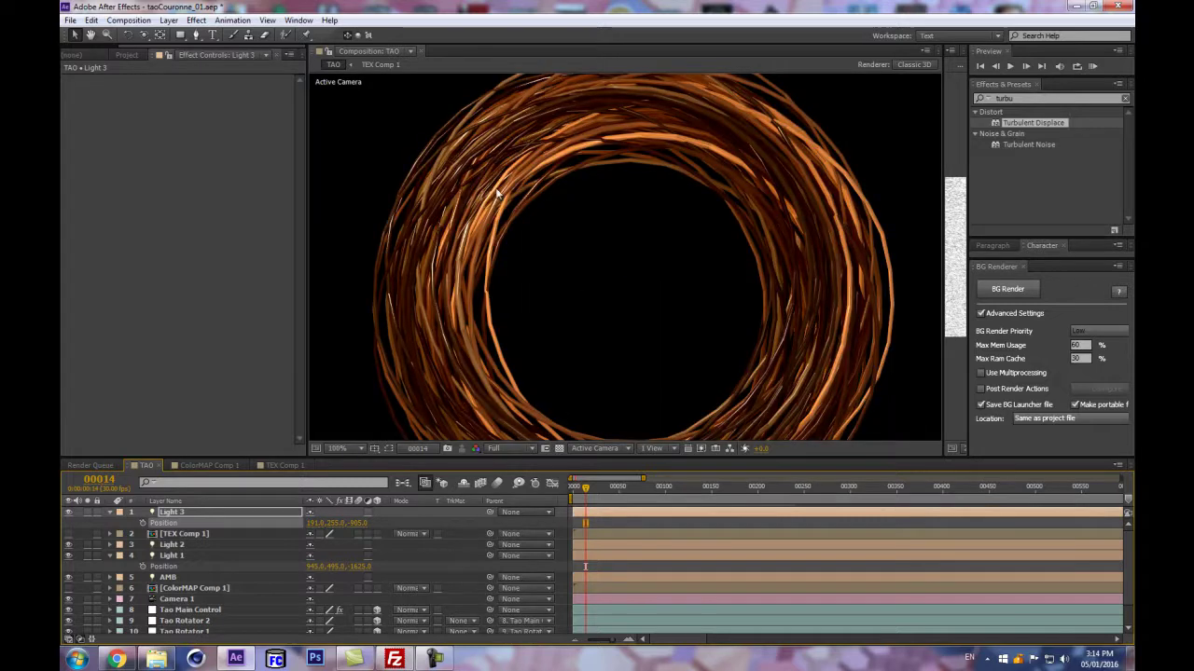
key(period)
key(comma)
key(period)
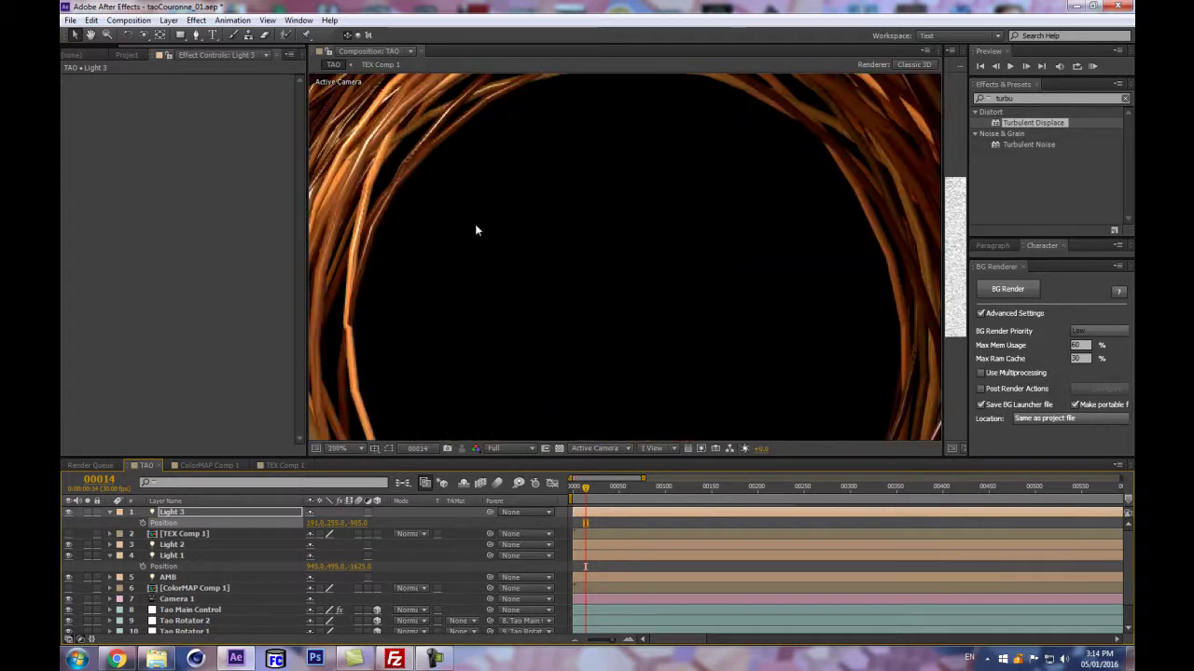
key(comma)
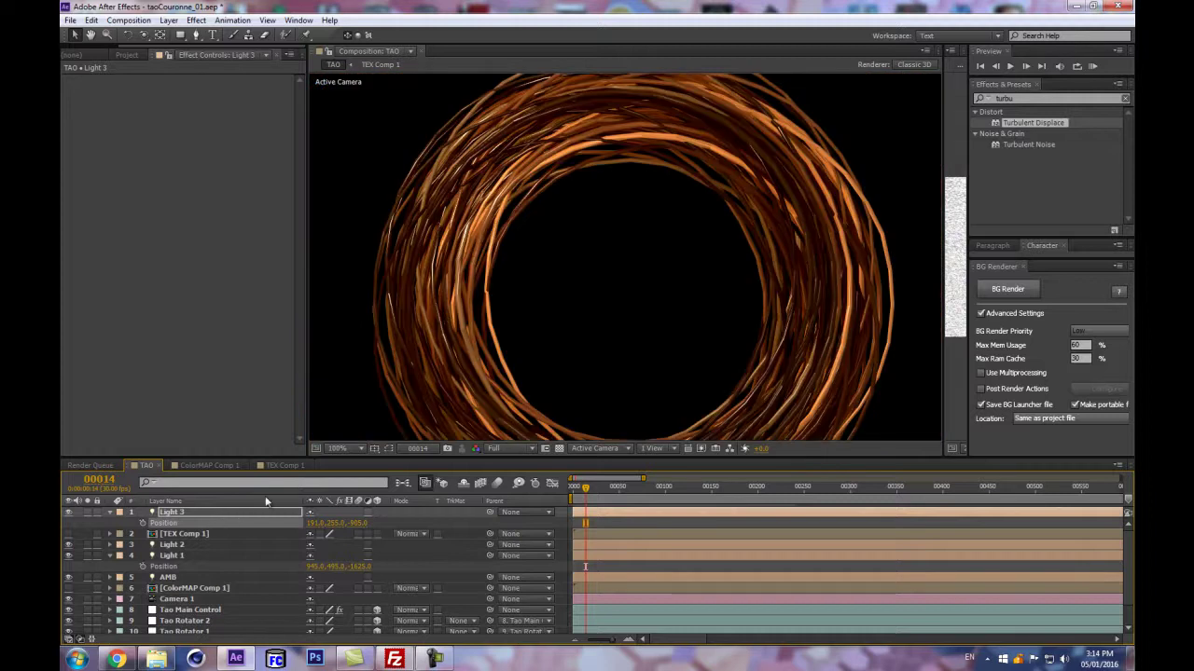
- Try a higher R1 Random Size in the Tao First Repeater of Black Solid 1, comparing it with the original
scroll(189, 603, down, 2)
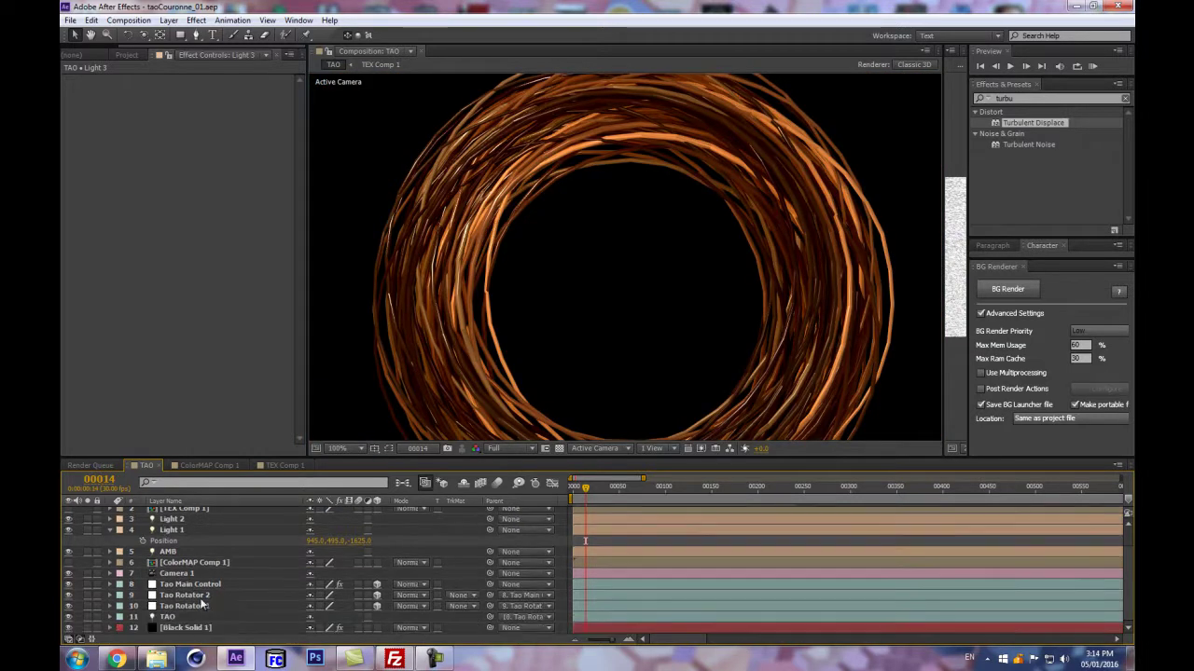
click(187, 627)
drag(309, 194, 280, 304)
drag(189, 328, 216, 327)
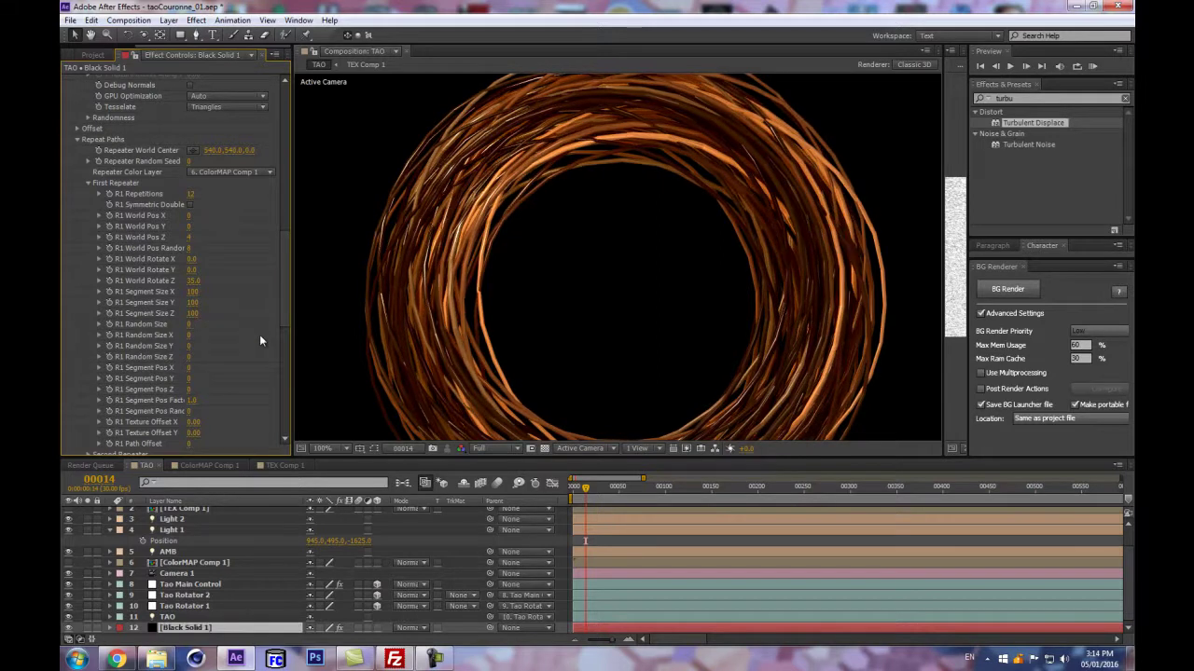
key(ctrl+z)
key(ctrl+shift+z)
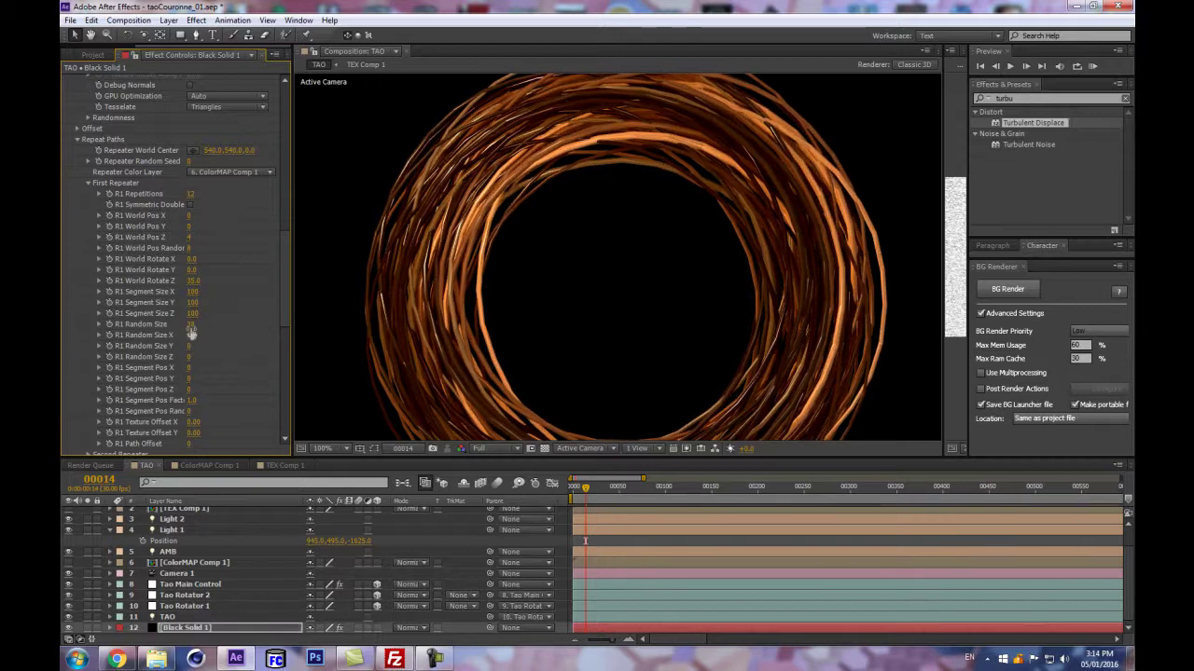
key(ctrl+z)
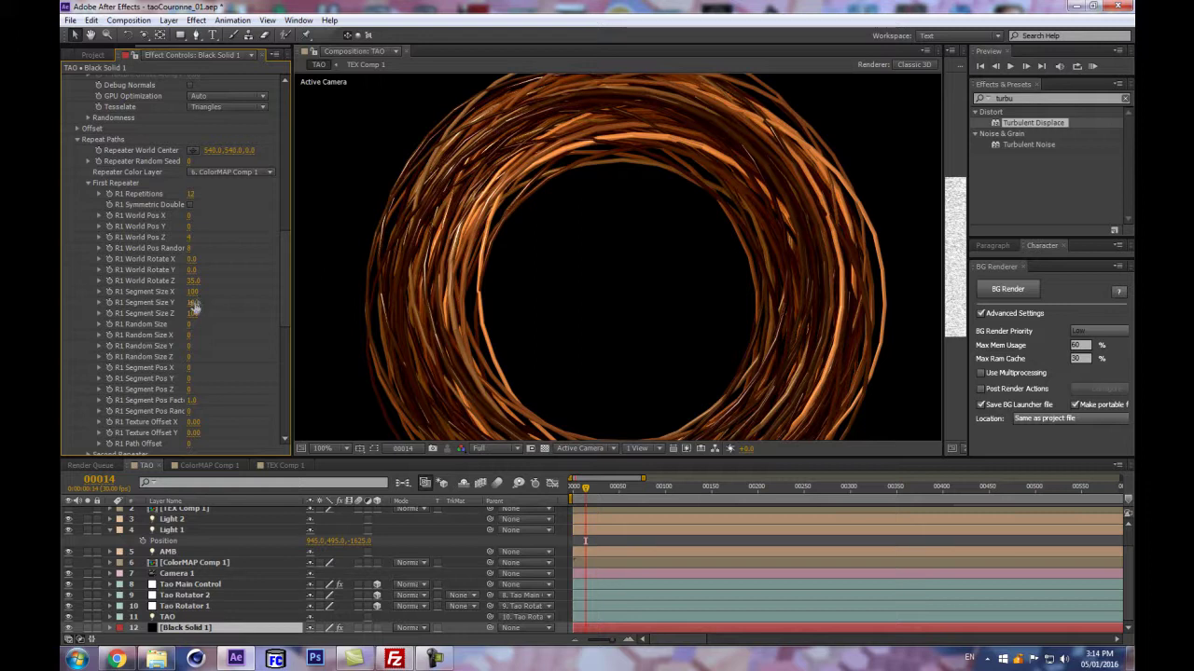
- Try larger R1 Segment Size Y and R1 Segment Size X values on the repeated rings
drag(191, 302, 257, 300)
scroll(464, 254, down, 1)
key(ctrl+z)
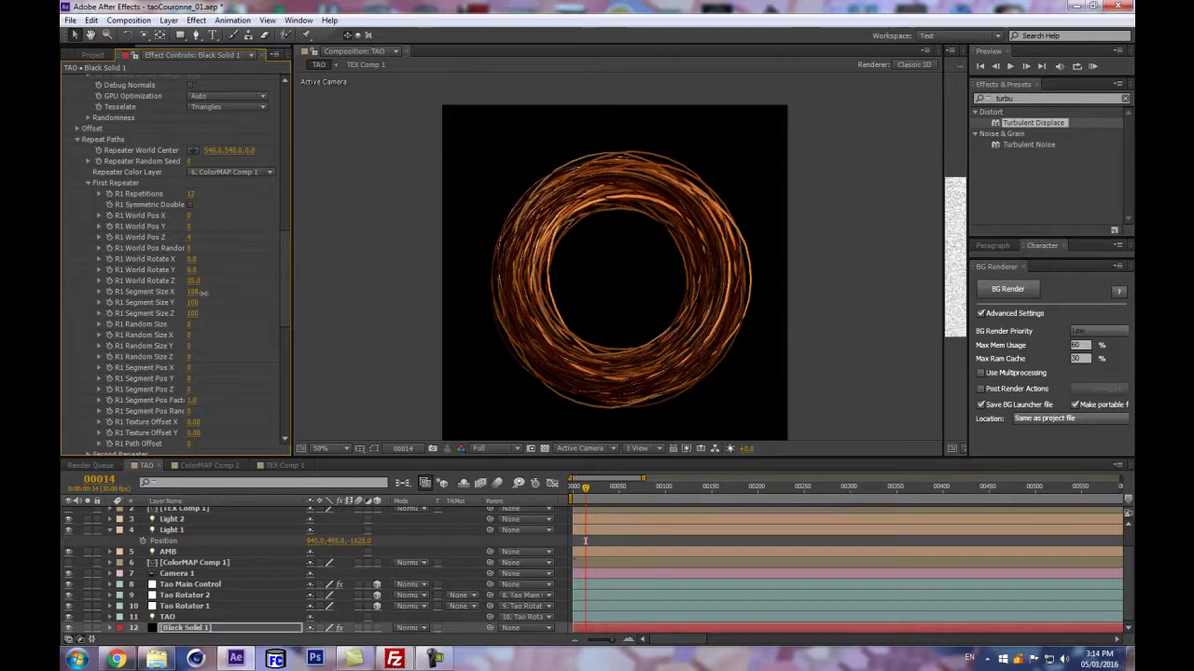
drag(204, 293, 205, 294)
scroll(515, 278, up, 1)
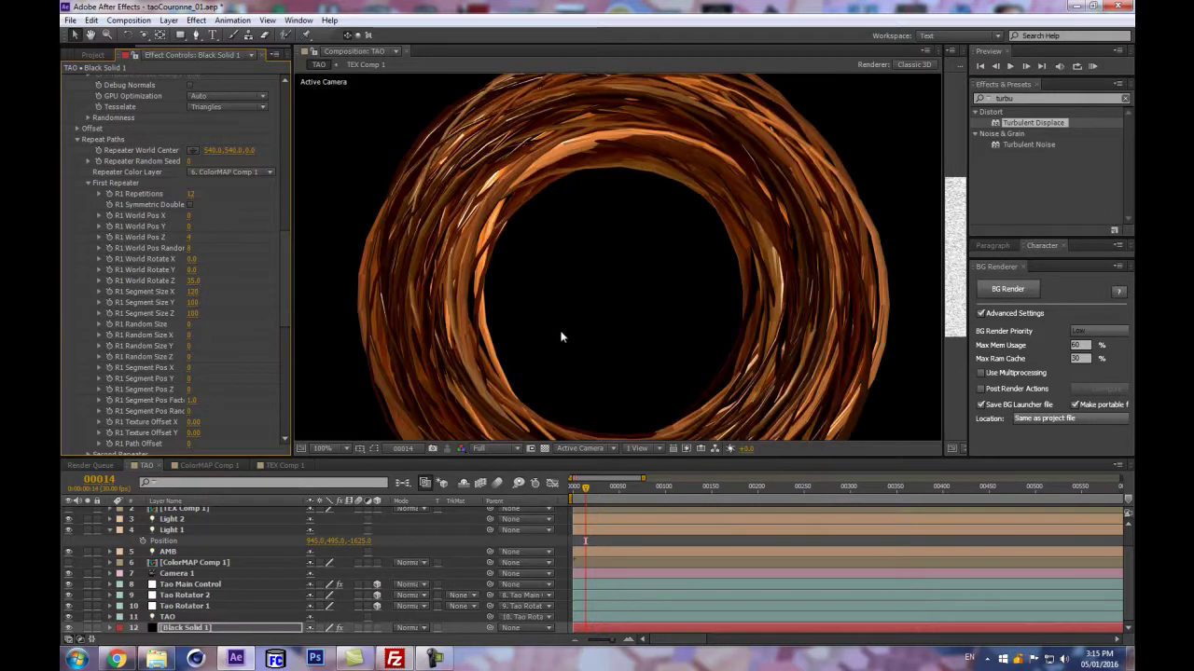
scroll(180, 347, down, 2)
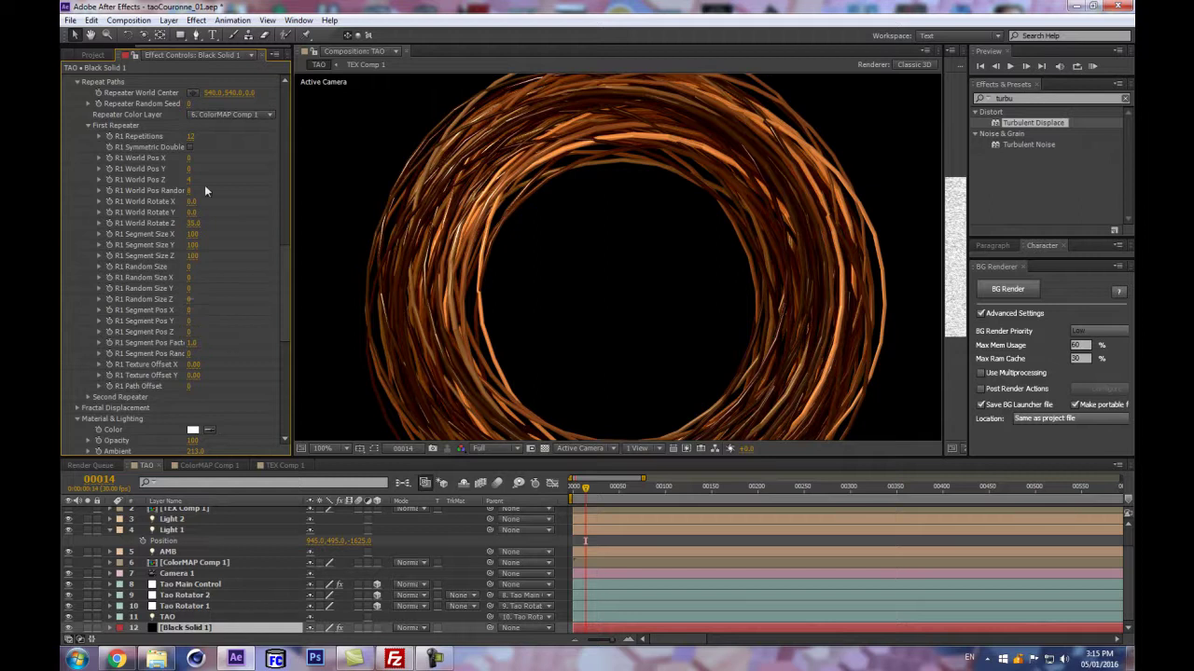
- With R1 Symmetric Double left off, set R1 World Pos Z to 0 and raise R1 World Pos Y to a little over 20
click(189, 147)
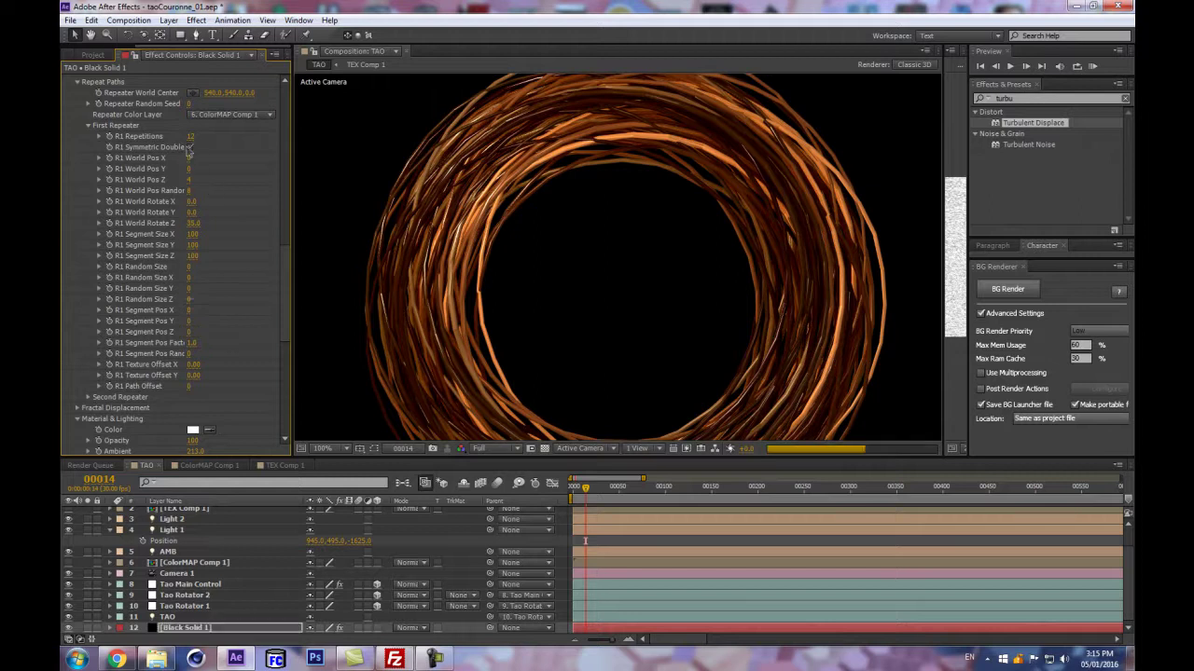
click(189, 148)
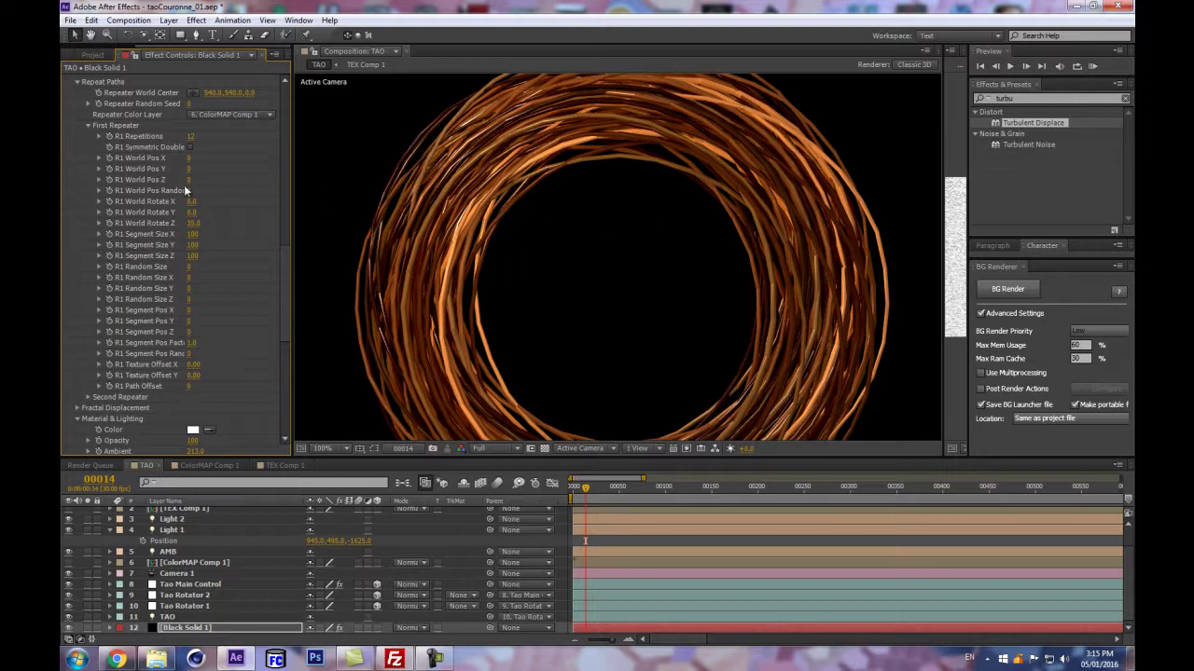
scroll(478, 250, up, 2)
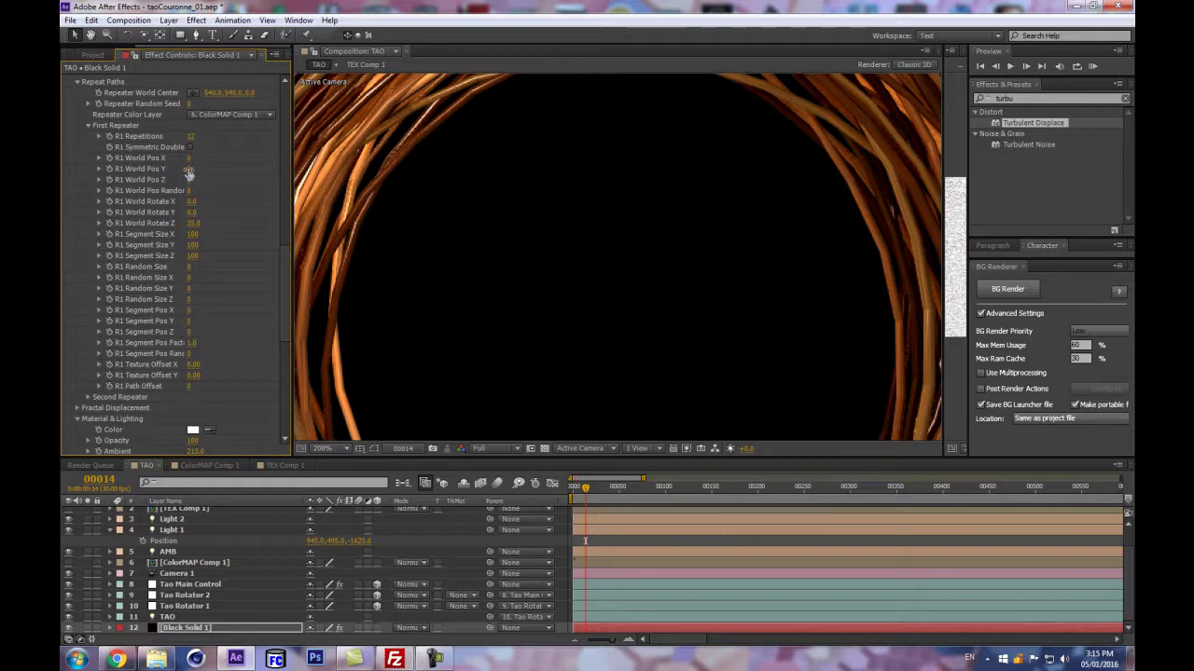
drag(188, 171, 211, 165)
scroll(399, 209, down, 1)
key(ctrl+z)
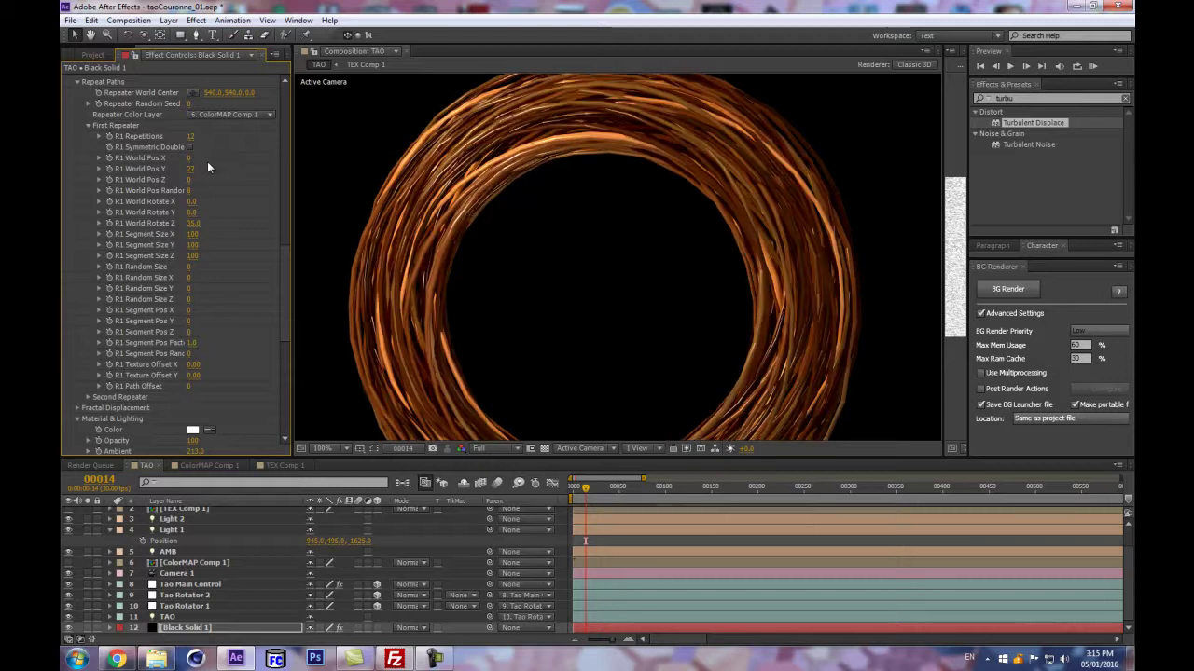
scroll(450, 225, down, 1)
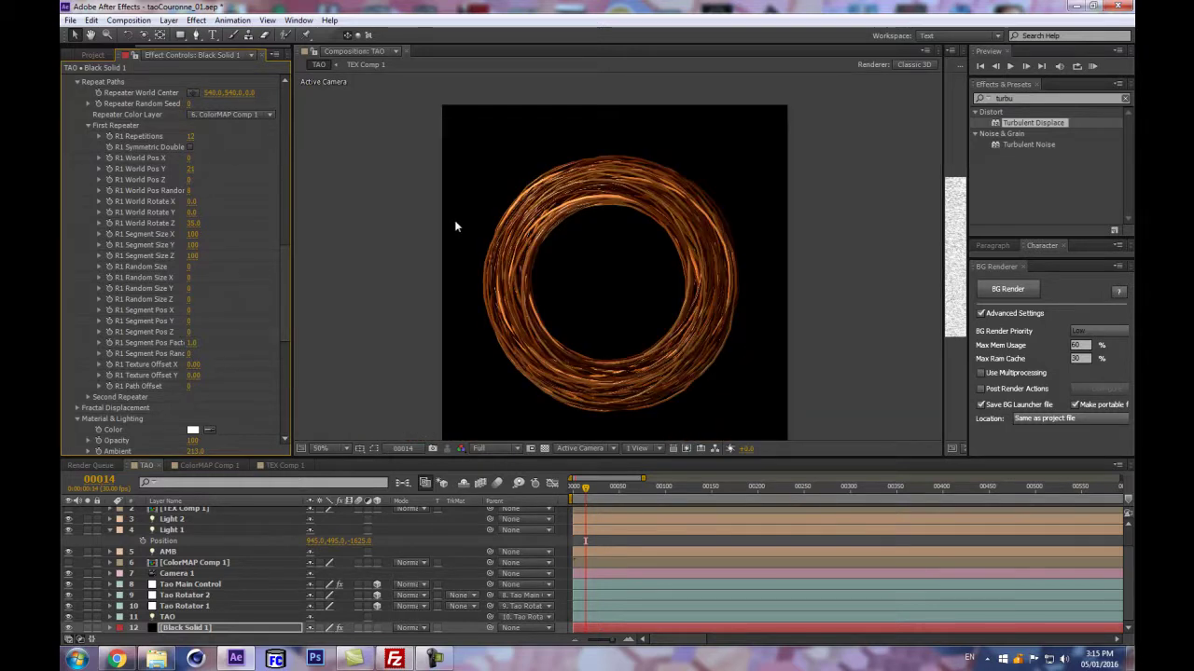
scroll(450, 226, up, 1)
- In Tao's Material & Lighting, set Specular to 7, Ambient to 36 and Diffuse to 102
scroll(225, 300, down, 5)
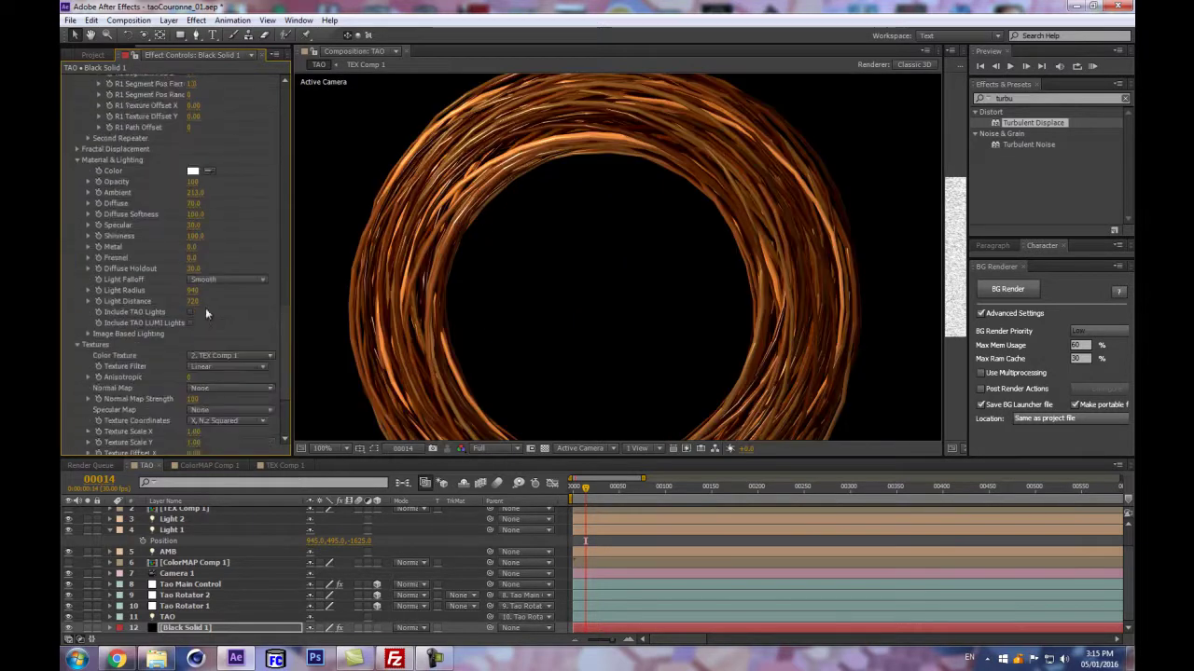
scroll(212, 262, down, 2)
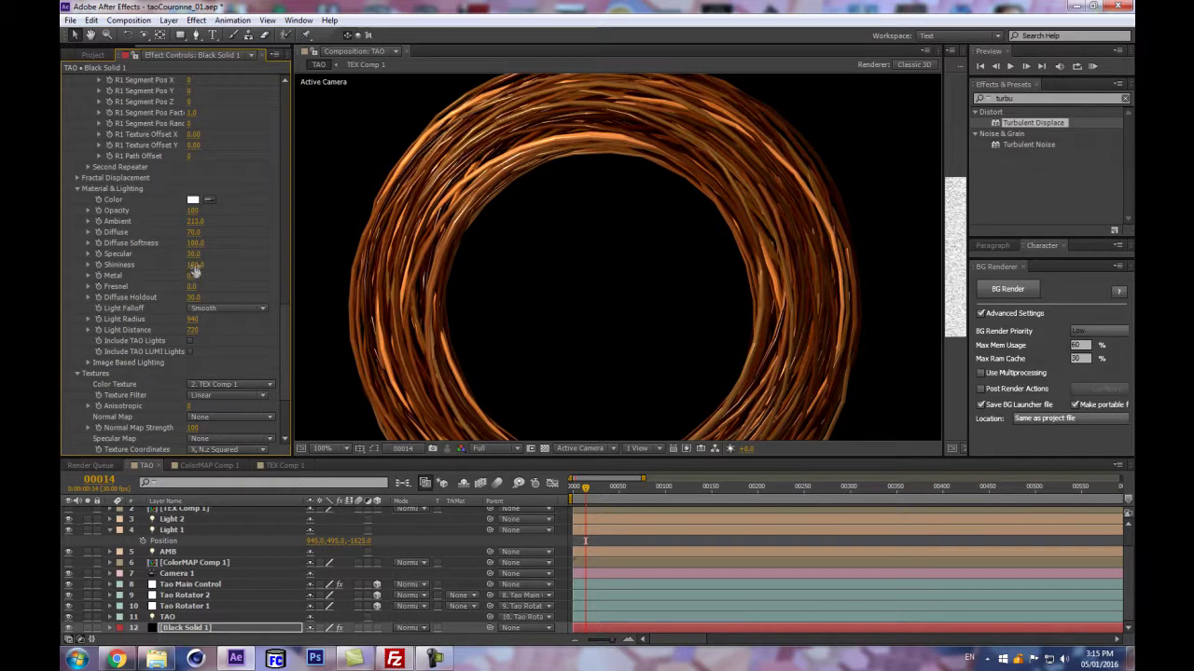
drag(193, 255, 176, 252)
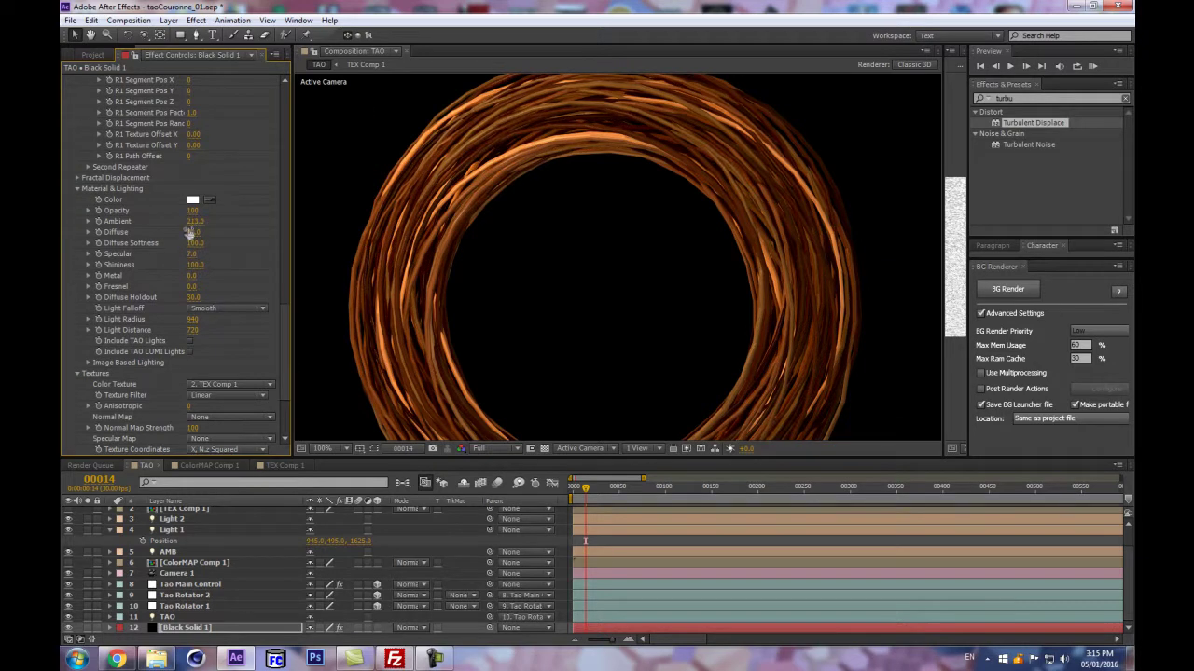
drag(138, 229, 94, 233)
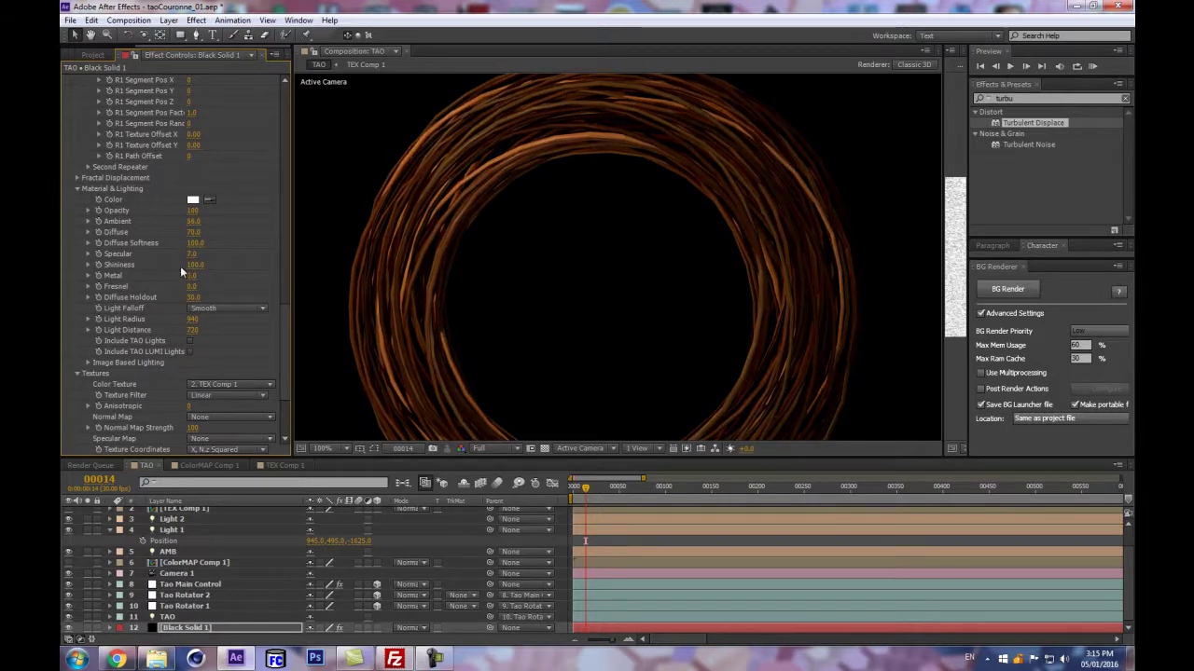
drag(200, 234, 240, 227)
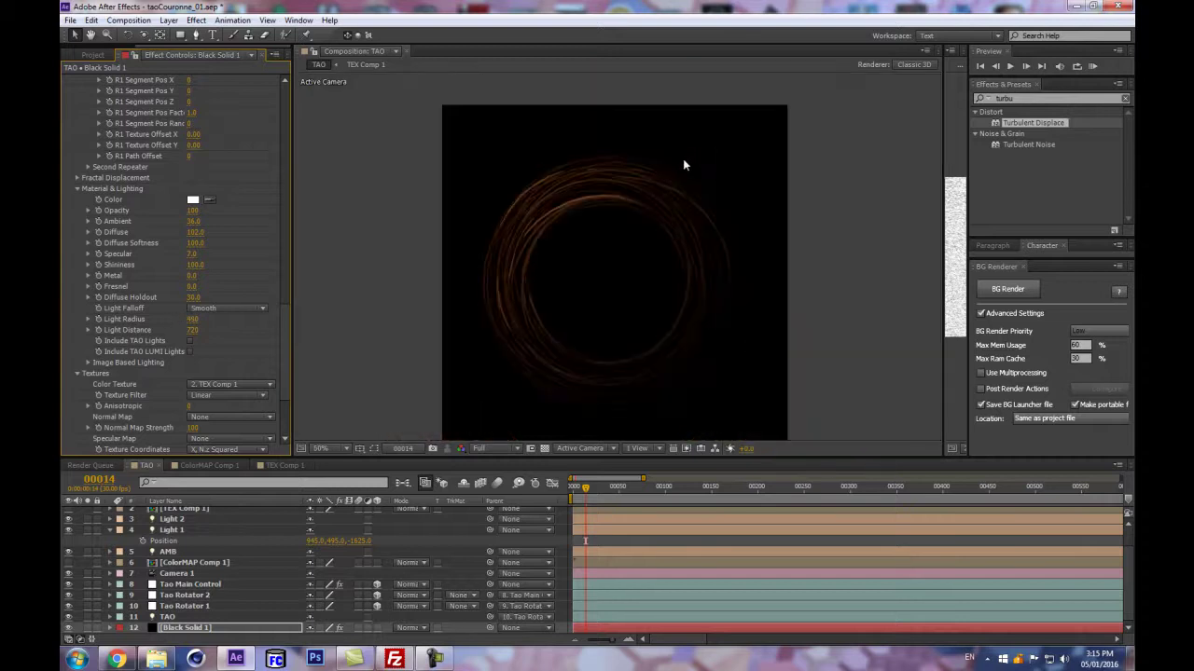
- Set the Tao material's Light Radius to about 780 and check the lighting on the full wreath
mouse_move(196, 322)
mouse_down()
mouse_move(211, 317)
mouse_move(156, 328)
mouse_move(207, 319)
mouse_up()
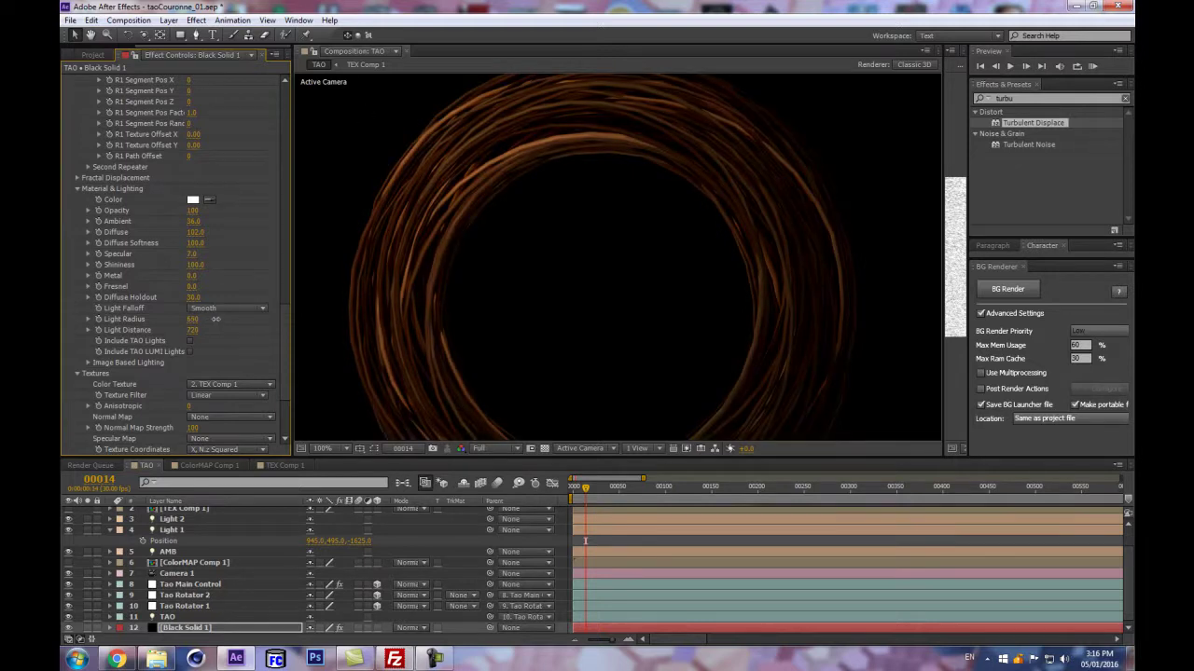
drag(220, 318, 224, 318)
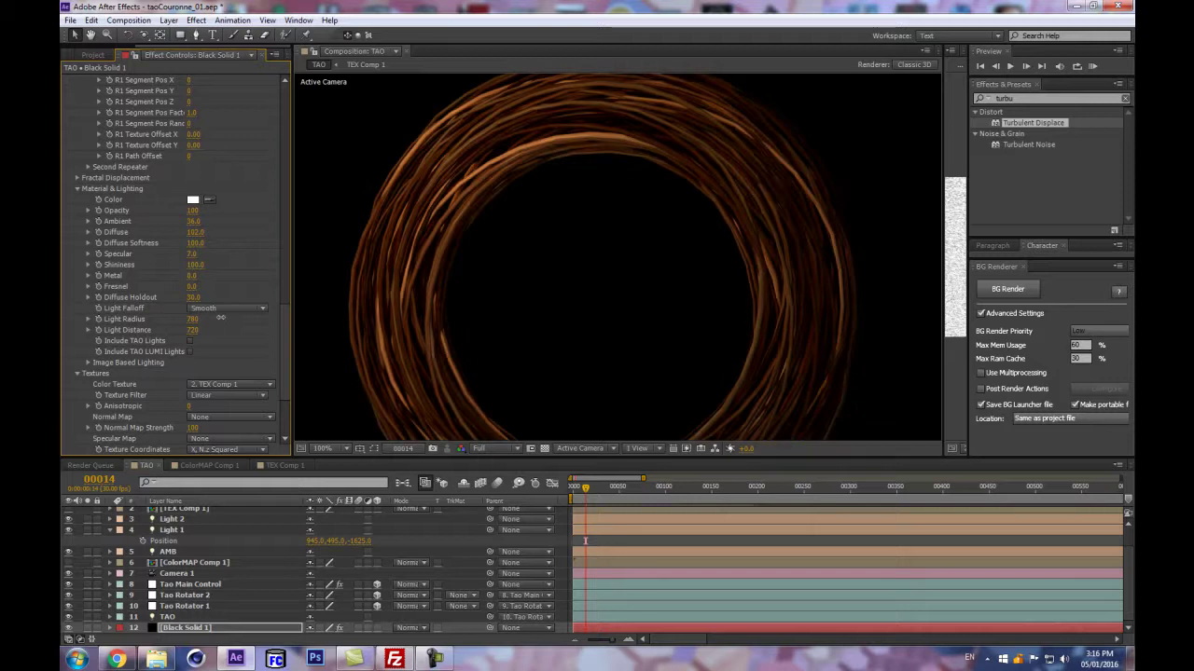
scroll(506, 203, down, 2)
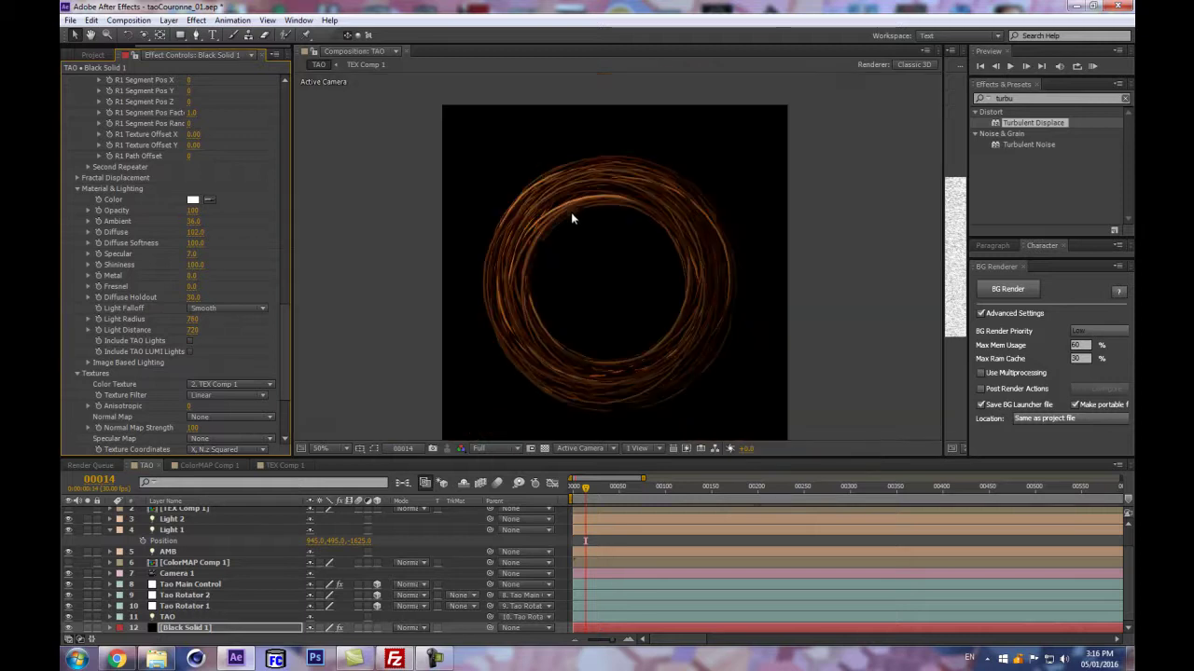
drag(439, 291, 480, 274)
- Collapse the Tao settings and apply a Curves effect to Black Solid 1
drag(287, 311, 295, 101)
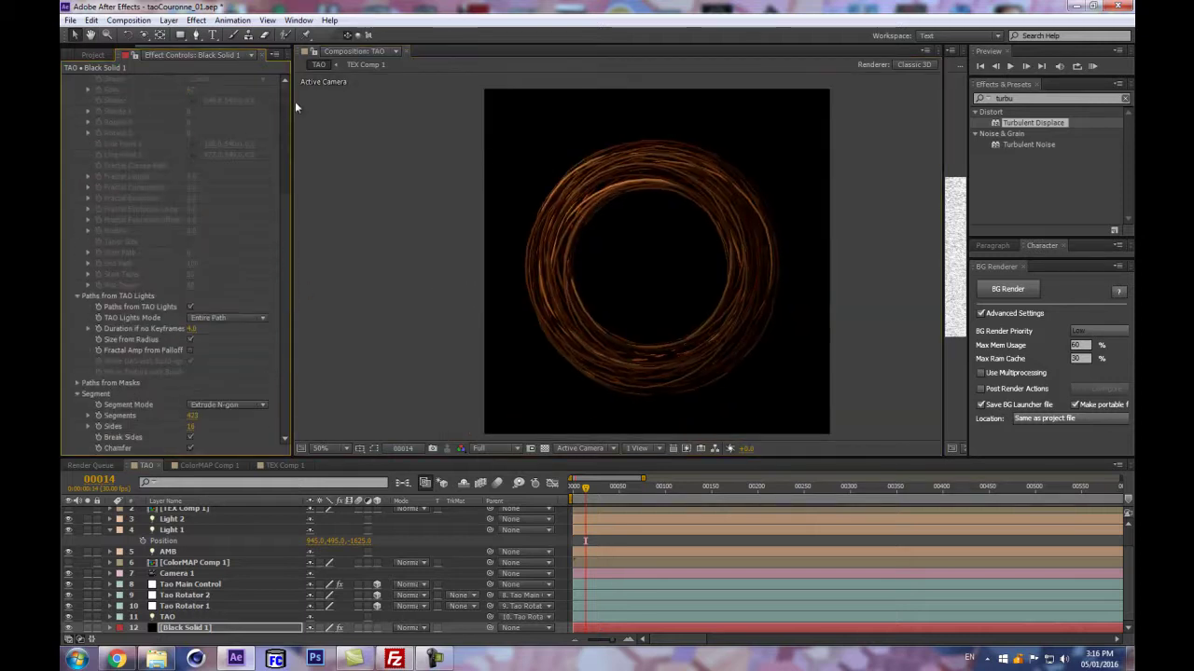
scroll(83, 117, up, 1)
click(67, 81)
drag(1018, 98, 945, 97)
text(curve)
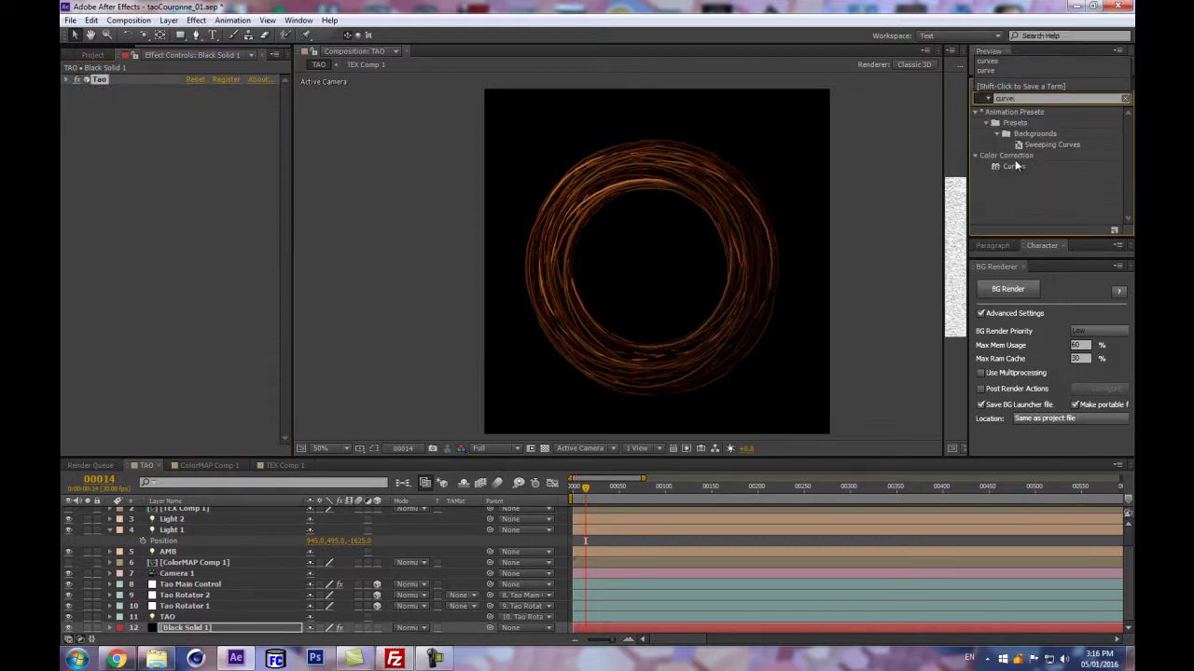
drag(1016, 165, 109, 272)
- Shape the RGB curve with a slightly lifted shadow point and a second point in the highlights
mouse_move(115, 214)
mouse_down()
mouse_move(129, 218)
mouse_move(114, 217)
mouse_up()
mouse_move(171, 162)
mouse_down()
mouse_move(160, 156)
mouse_move(178, 149)
mouse_up()
drag(112, 216, 106, 218)
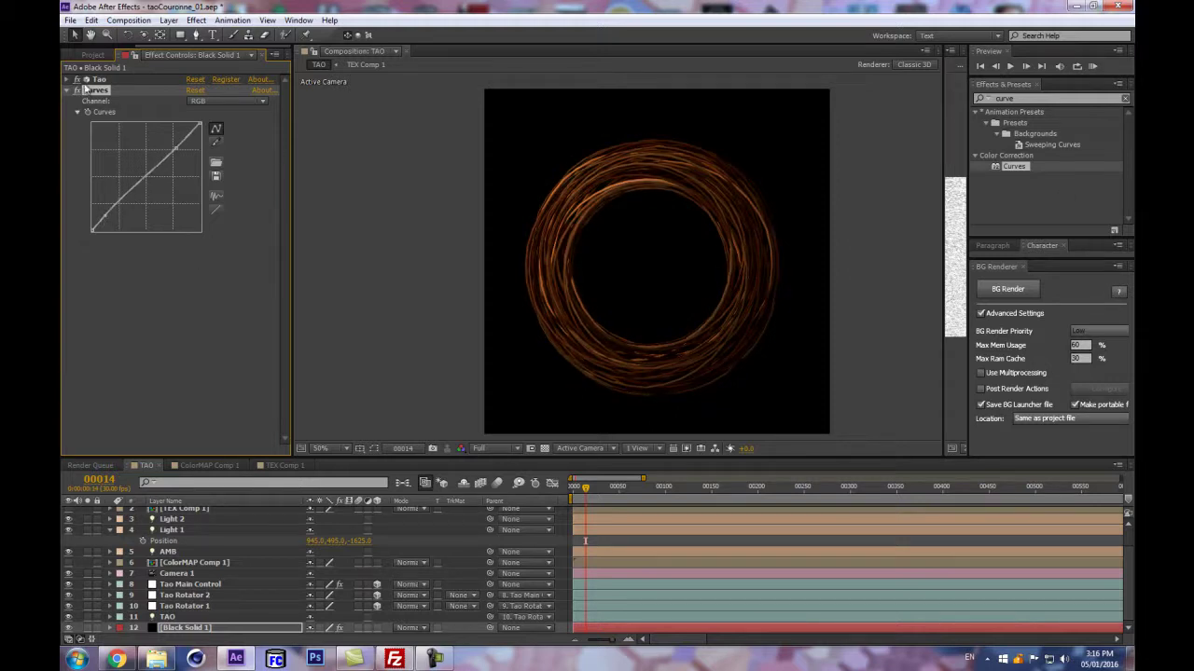
- Add a Tint effect to Black Solid 1 below Curves and set Amount to Tint to 38%
click(1042, 98)
text(tint)
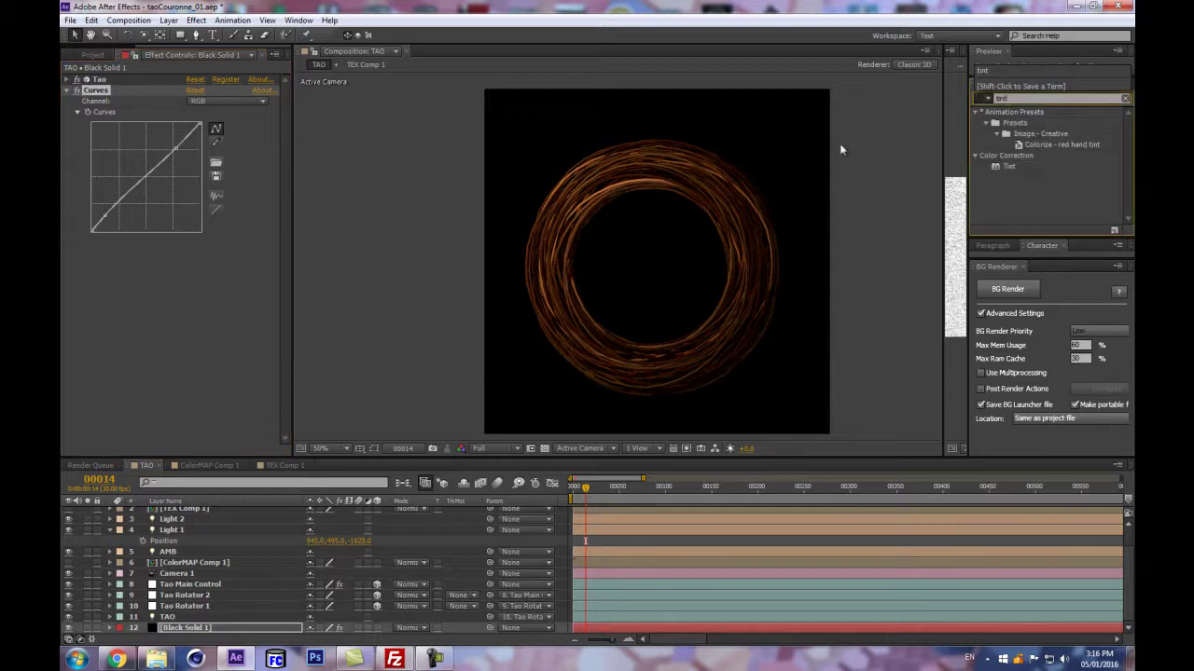
drag(1009, 166, 195, 290)
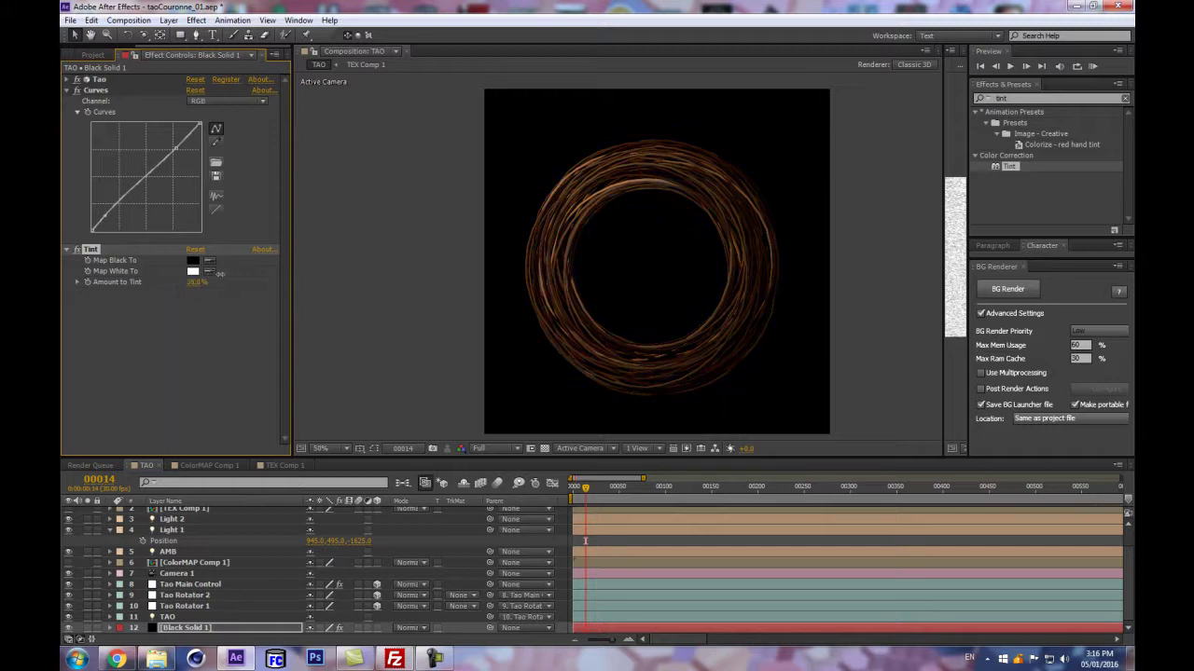
key(period)
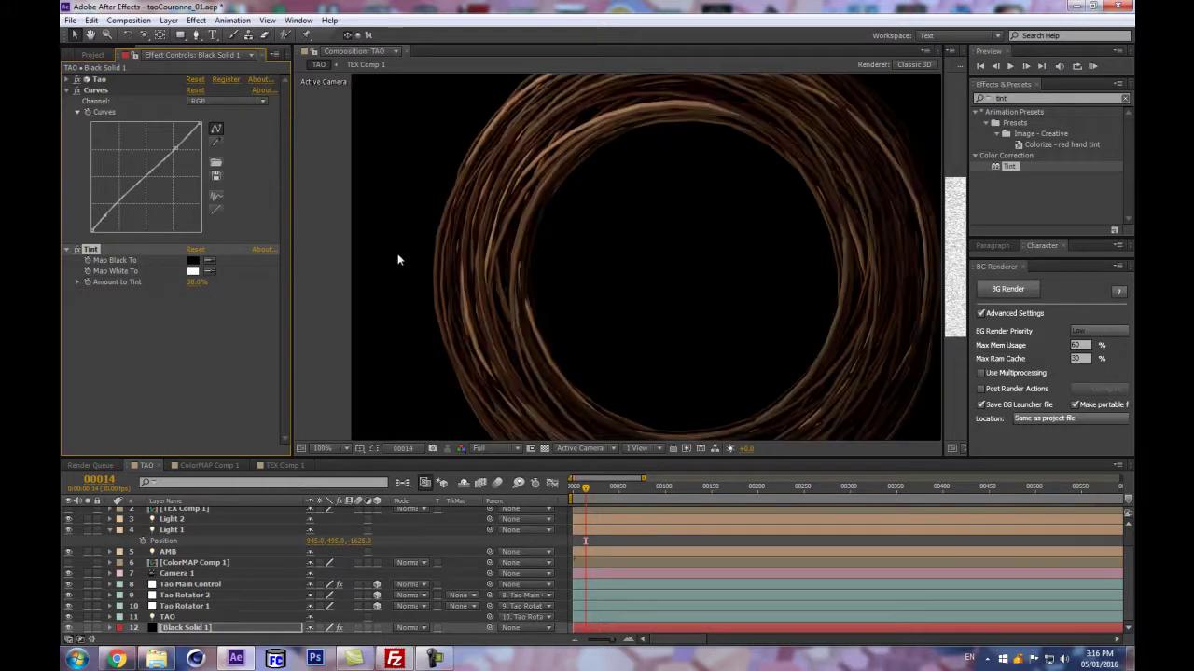
- Raise the RGB curve's shadow point slightly, fine-tune its highlight point, and check the full wreath
click(109, 223)
drag(108, 223, 106, 225)
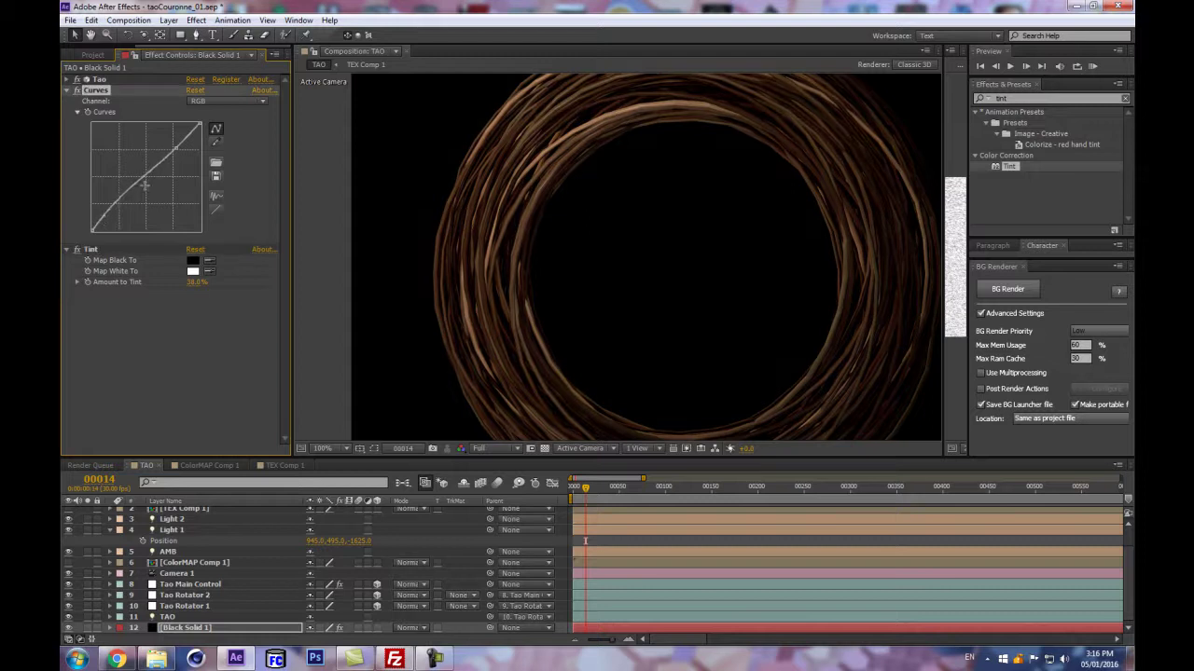
mouse_move(177, 147)
mouse_down()
mouse_move(180, 158)
mouse_move(177, 148)
mouse_up()
scroll(772, 306, down, 2)
scroll(756, 317, up, 2)
click(192, 617)
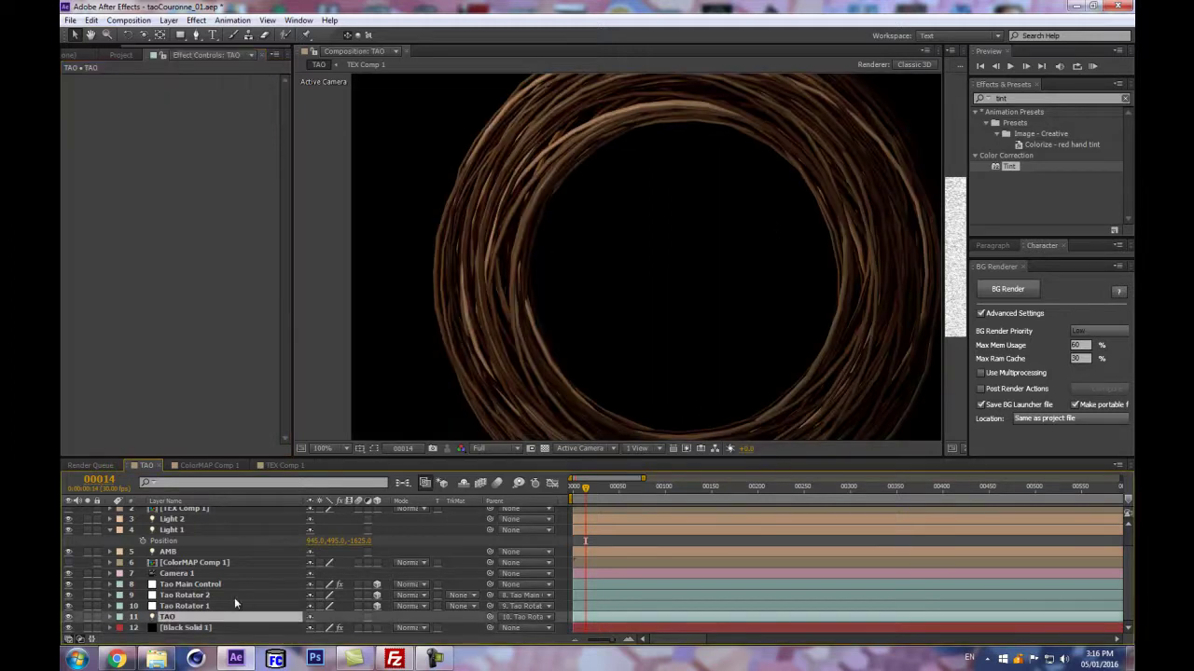
scroll(753, 244, down, 2)
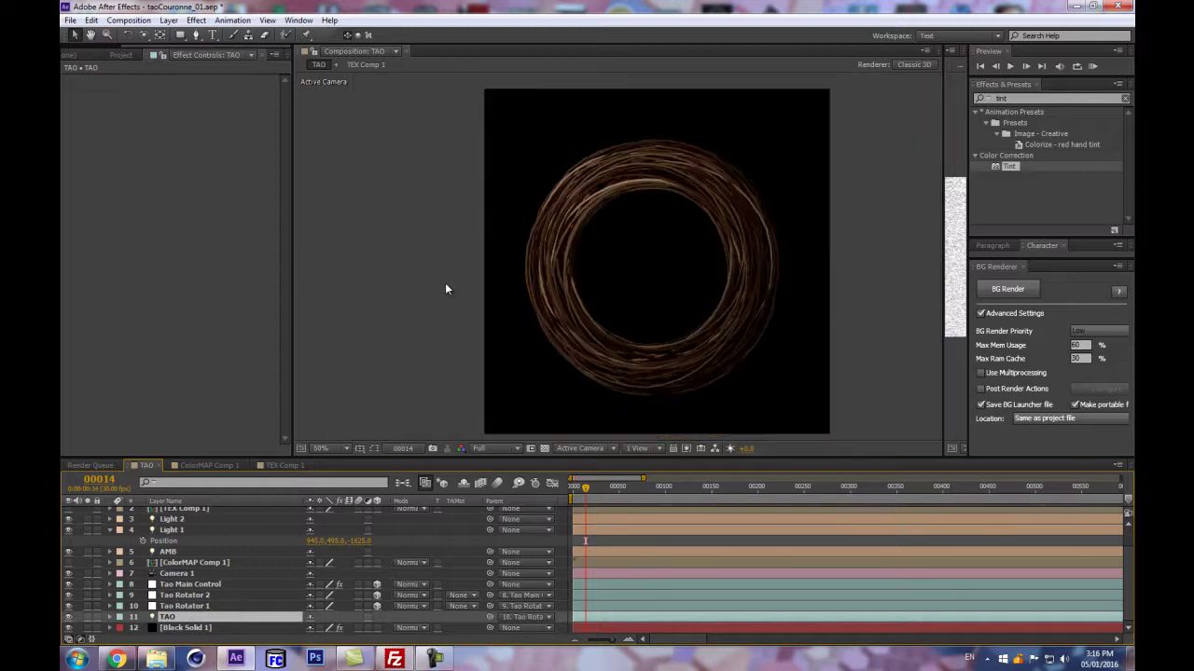
- In Black Solid 1's Tao effect, expand the Offset settings and activate the Offset Animation Sequence
click(185, 628)
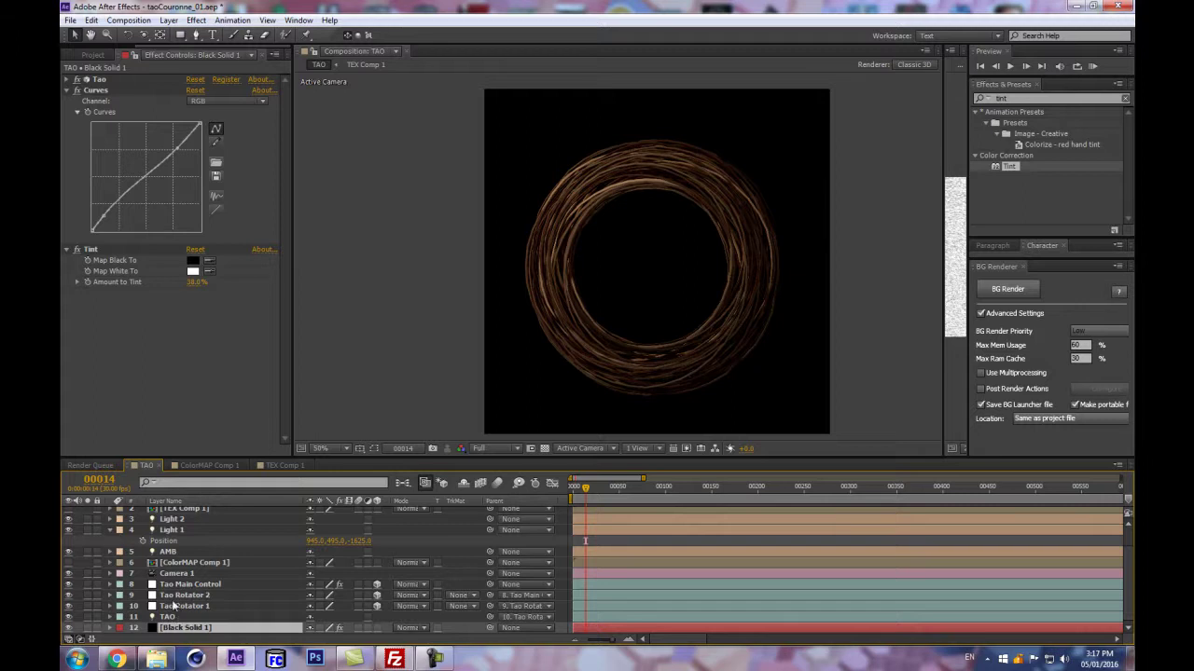
click(65, 80)
scroll(102, 279, down, 5)
scroll(90, 353, down, 3)
click(77, 197)
click(87, 287)
scroll(86, 286, down, 1)
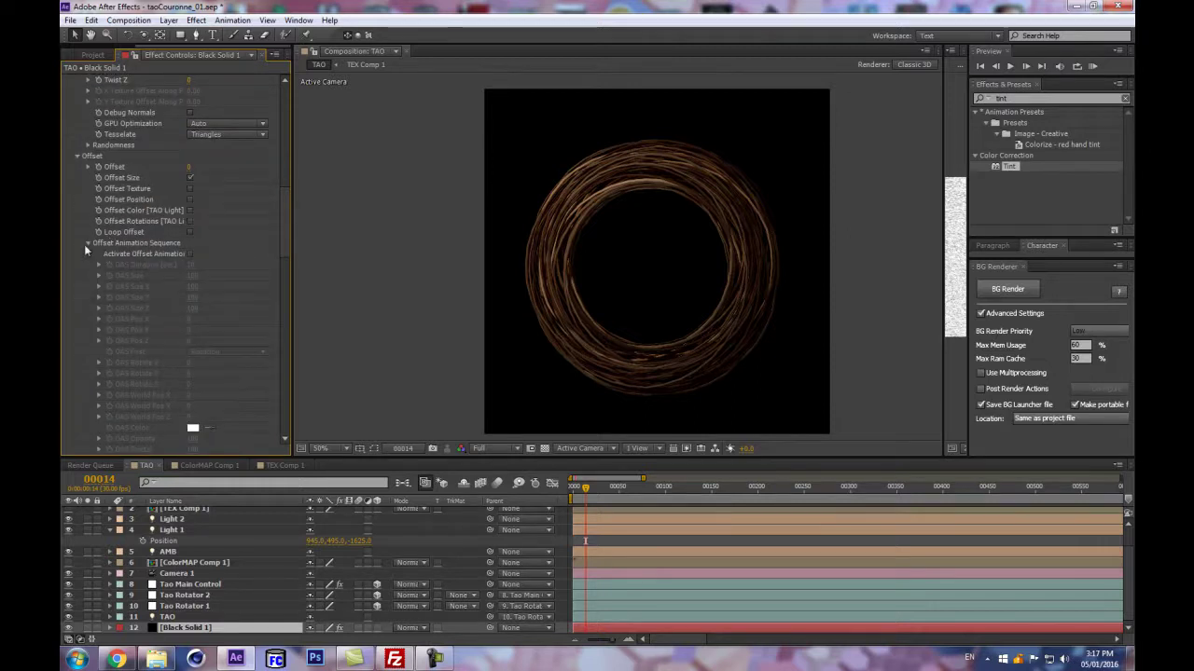
click(190, 255)
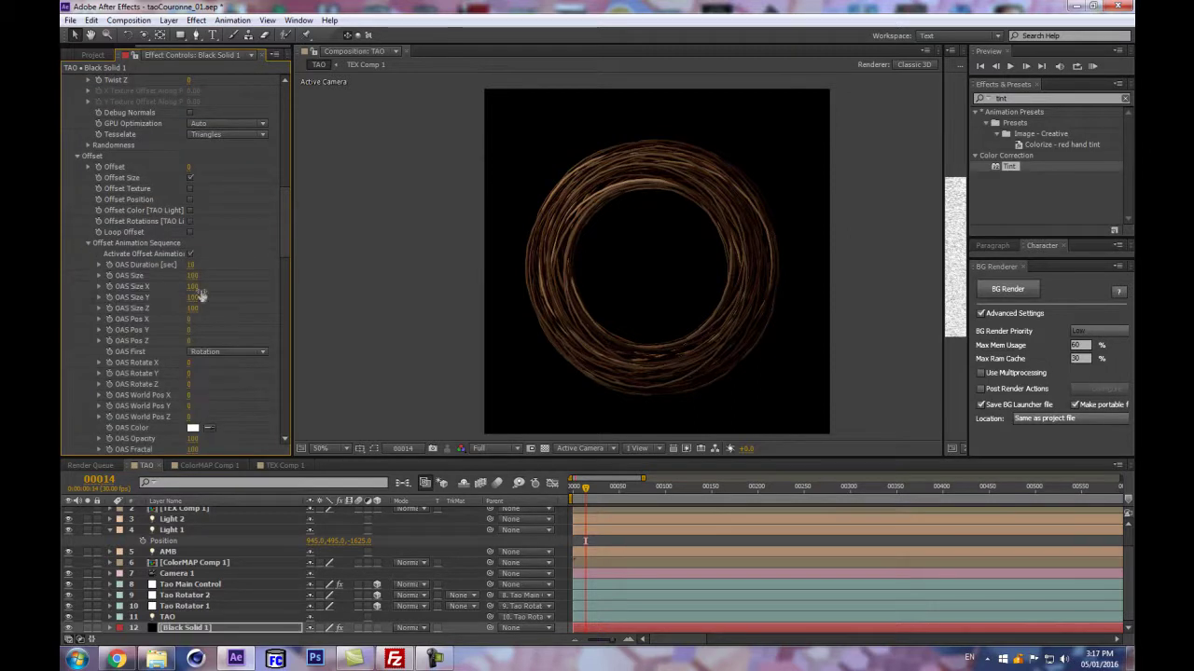
scroll(632, 263, up, 2)
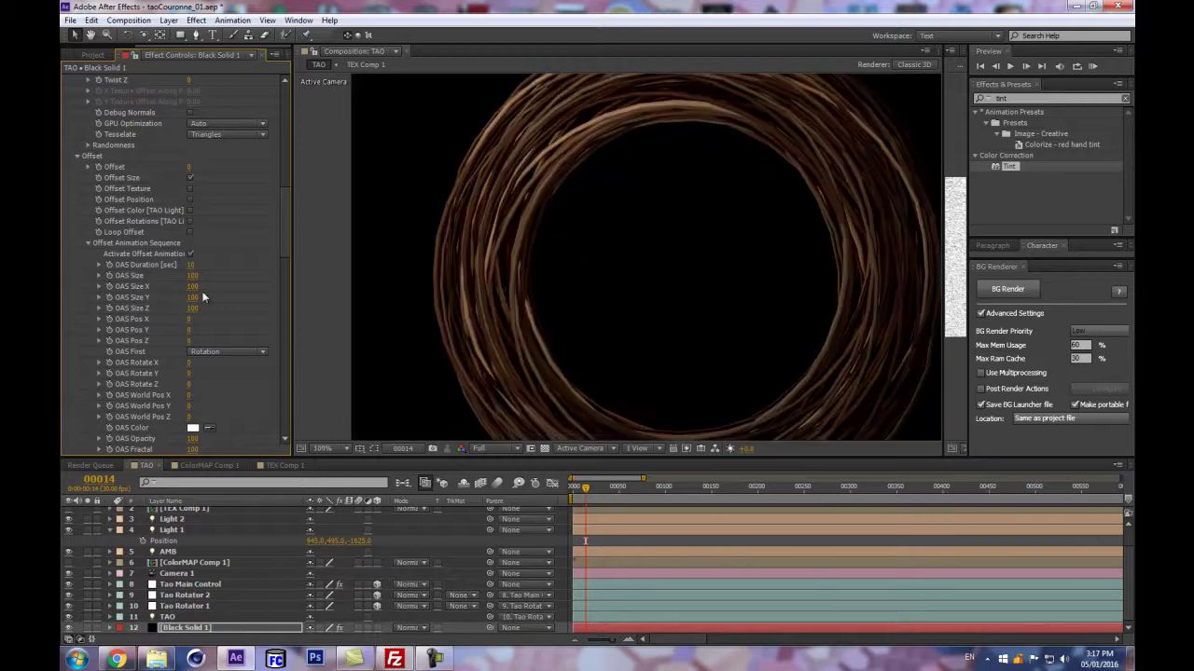
- Add the expression wiggle(10,10) to Tao's OAS Size
scroll(146, 352, down, 2)
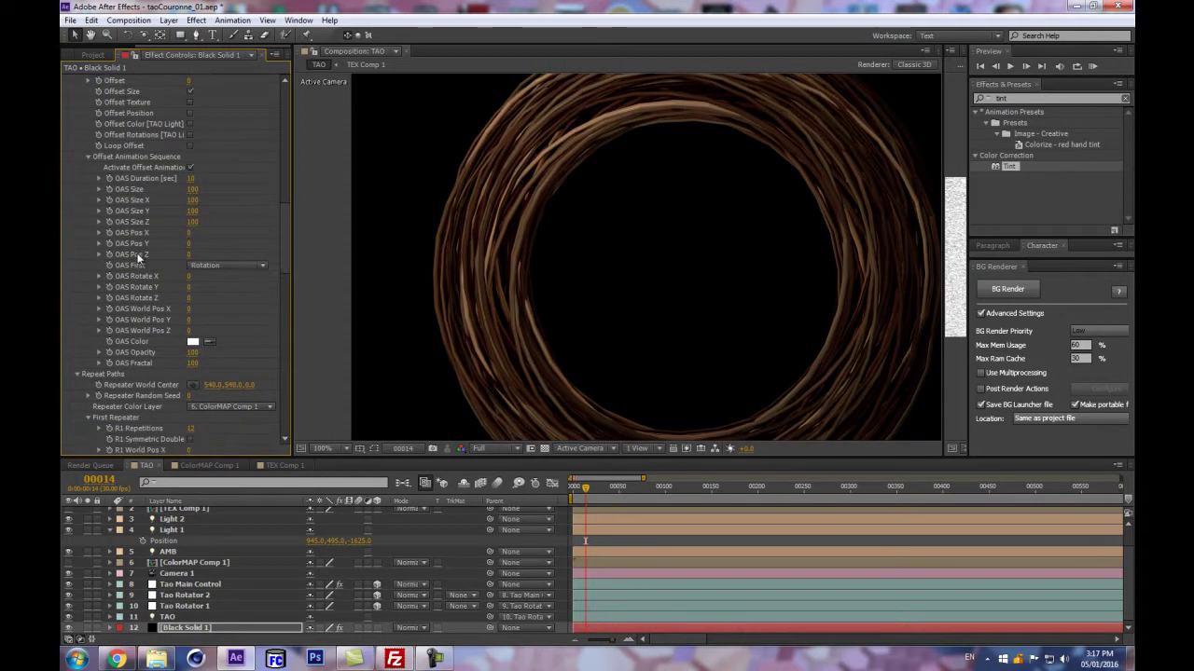
alt+click(109, 189)
text(wiggle(10,10)
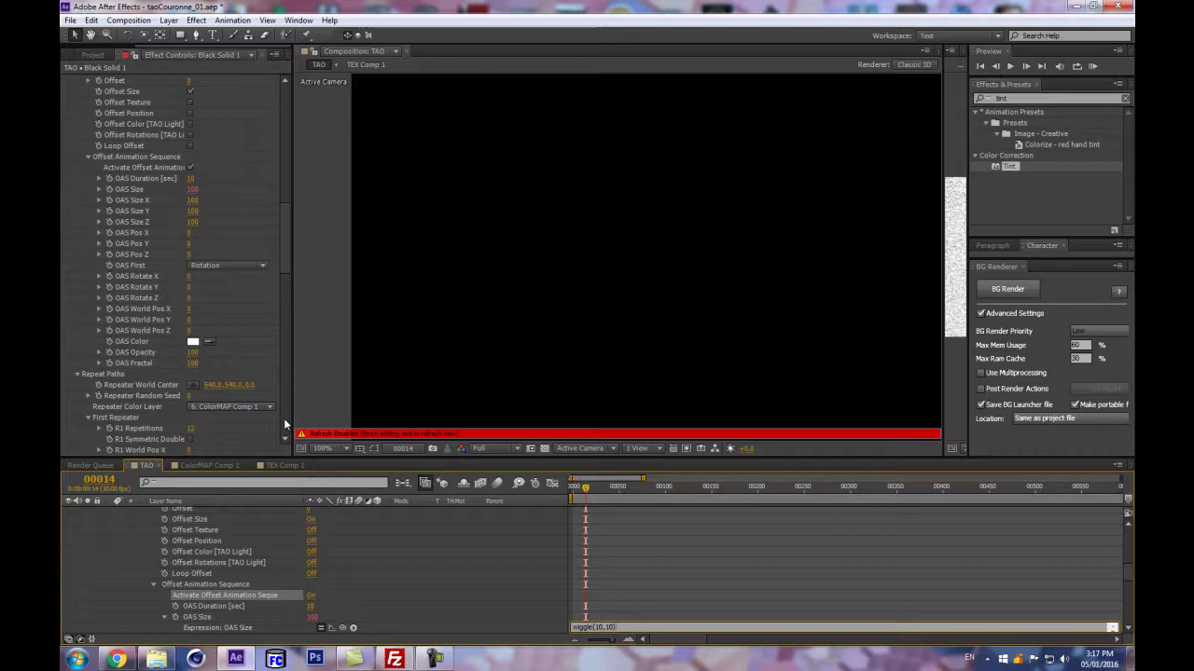
click(445, 528)
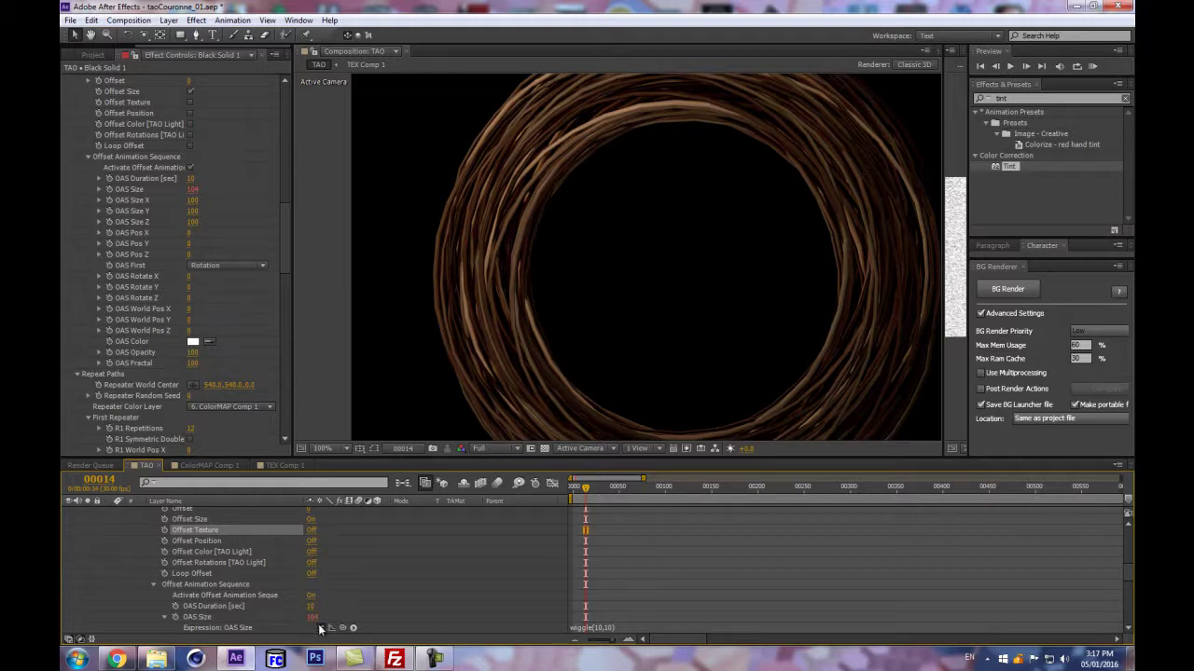
- Change the OAS Size expression to wiggle(10,100) and inspect the strands up close and in full view
click(598, 628)
text(00)
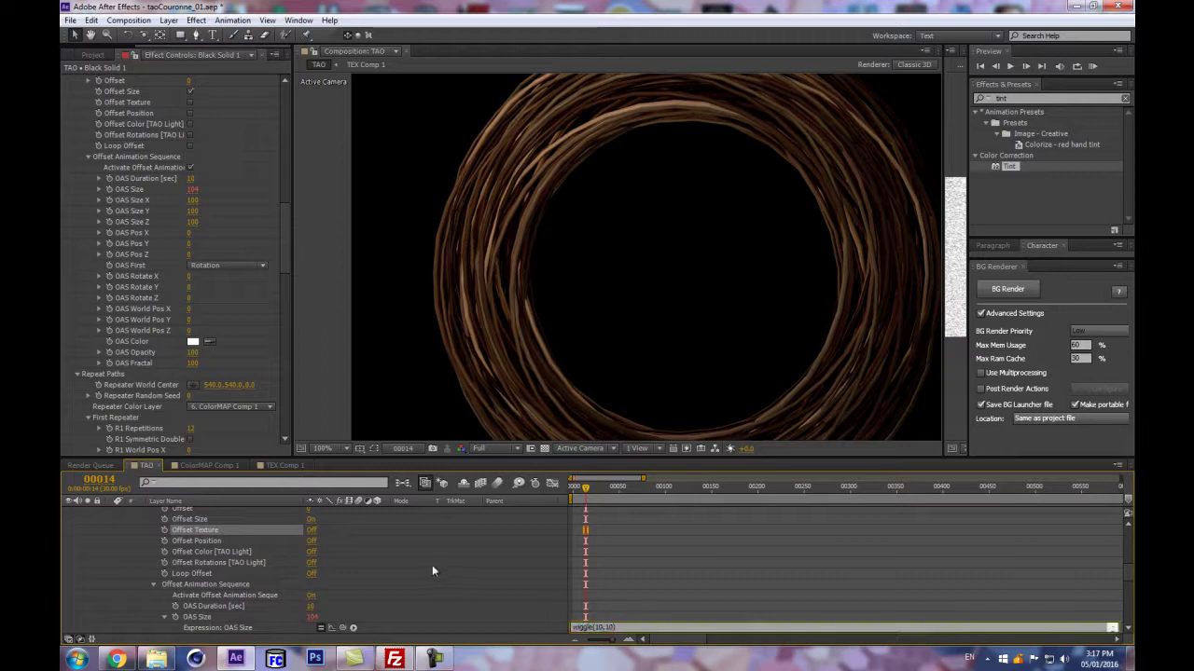
click(432, 564)
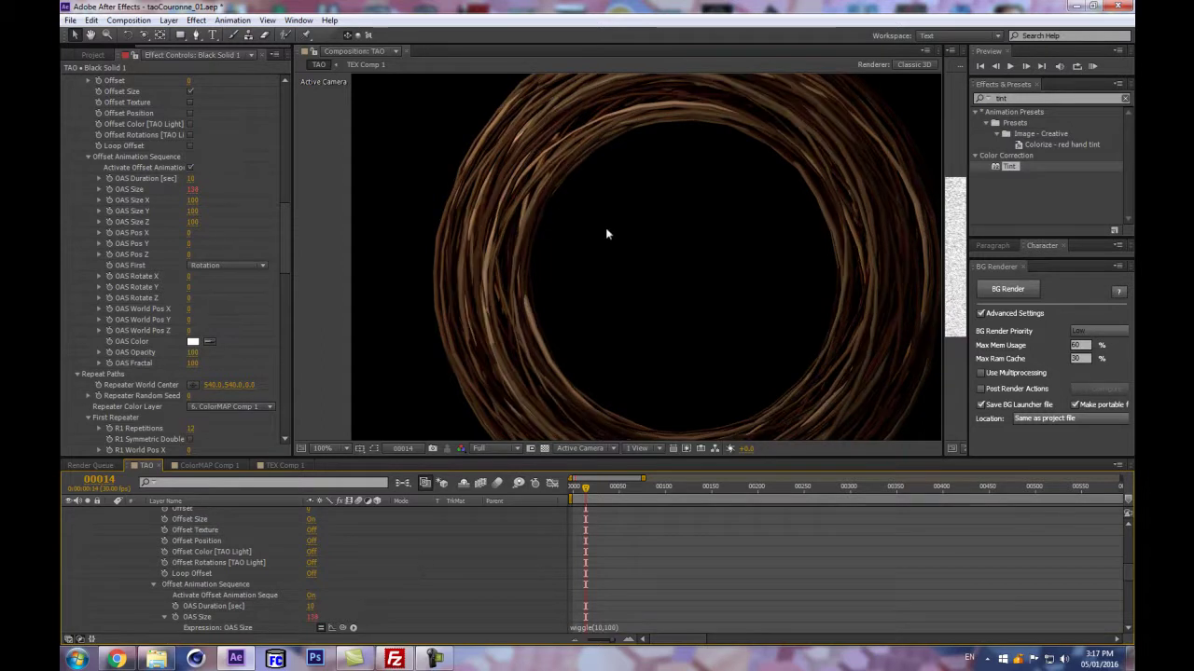
scroll(599, 267, down, 1)
scroll(611, 285, up, 1)
scroll(625, 291, down, 1)
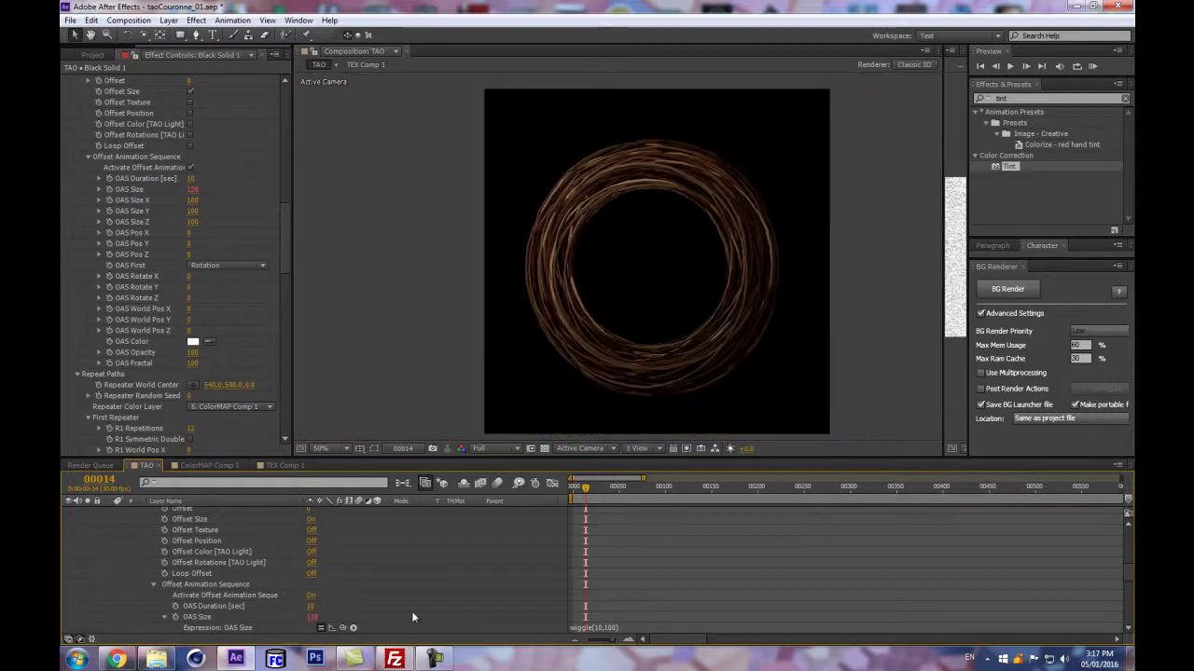
scroll(707, 255, up, 1)
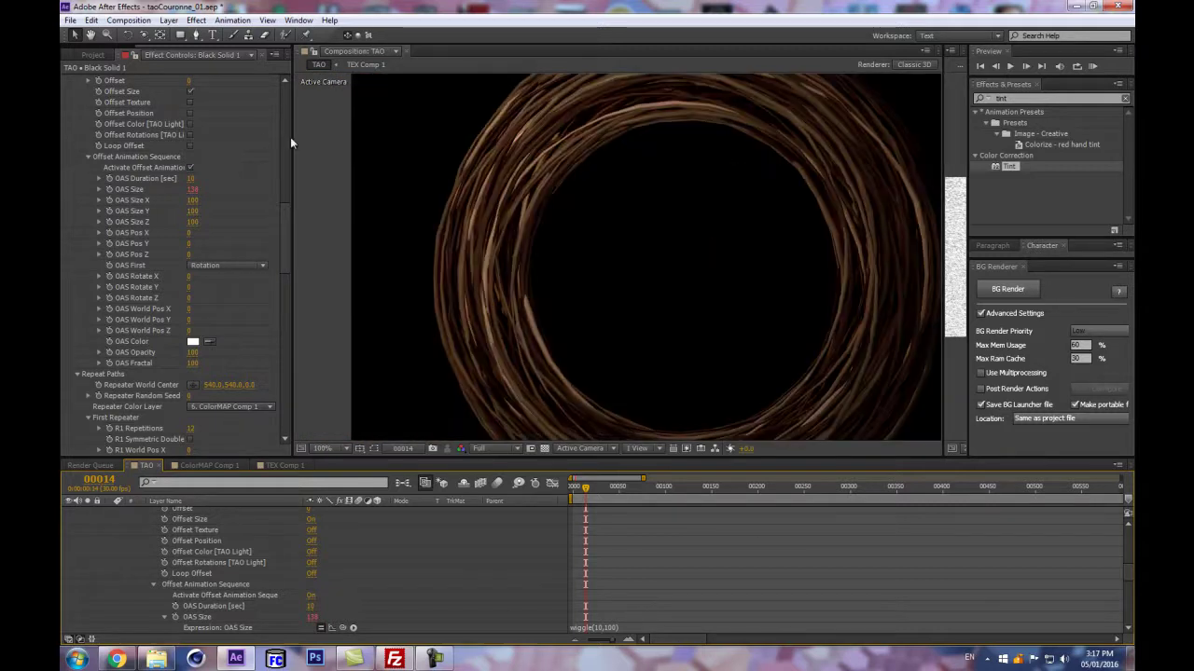
- Try out different Offset values, return Offset to 0, and turn off Offset Size
scroll(201, 154, up, 2)
click(190, 148)
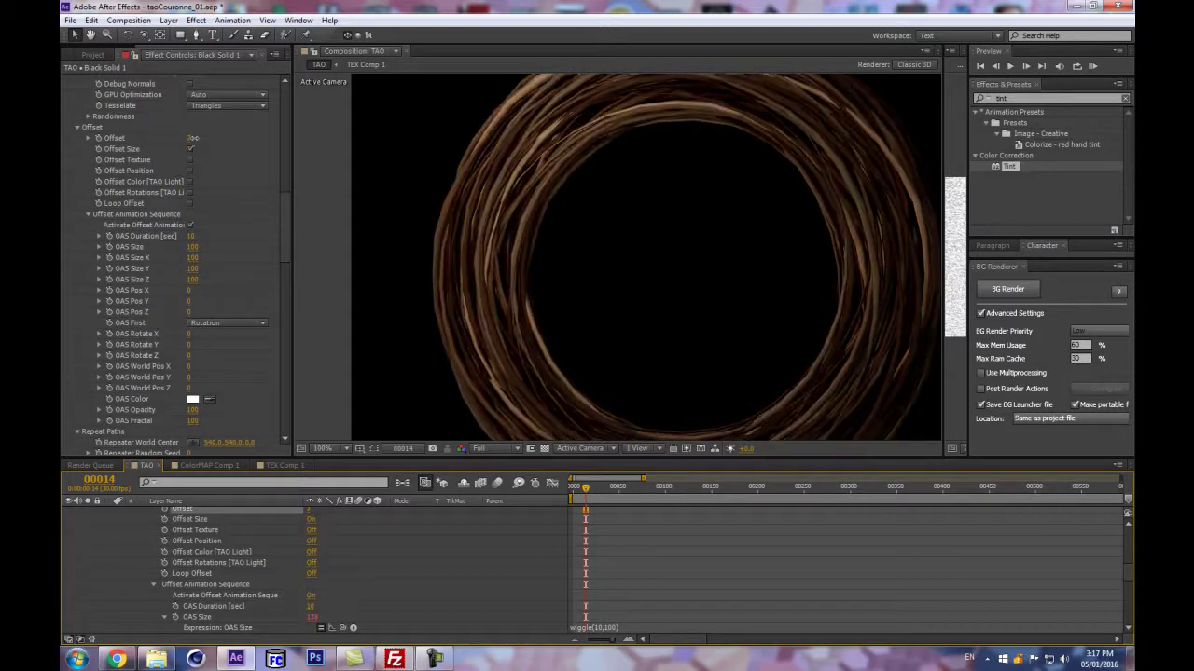
key(ctrl+z)
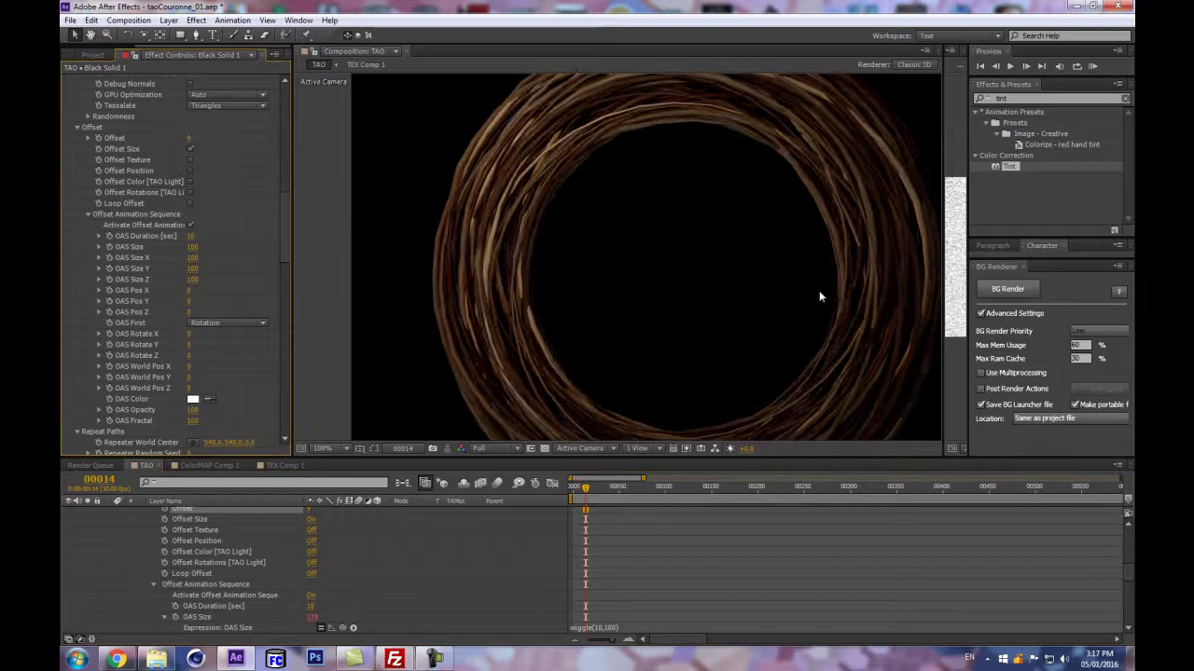
click(191, 149)
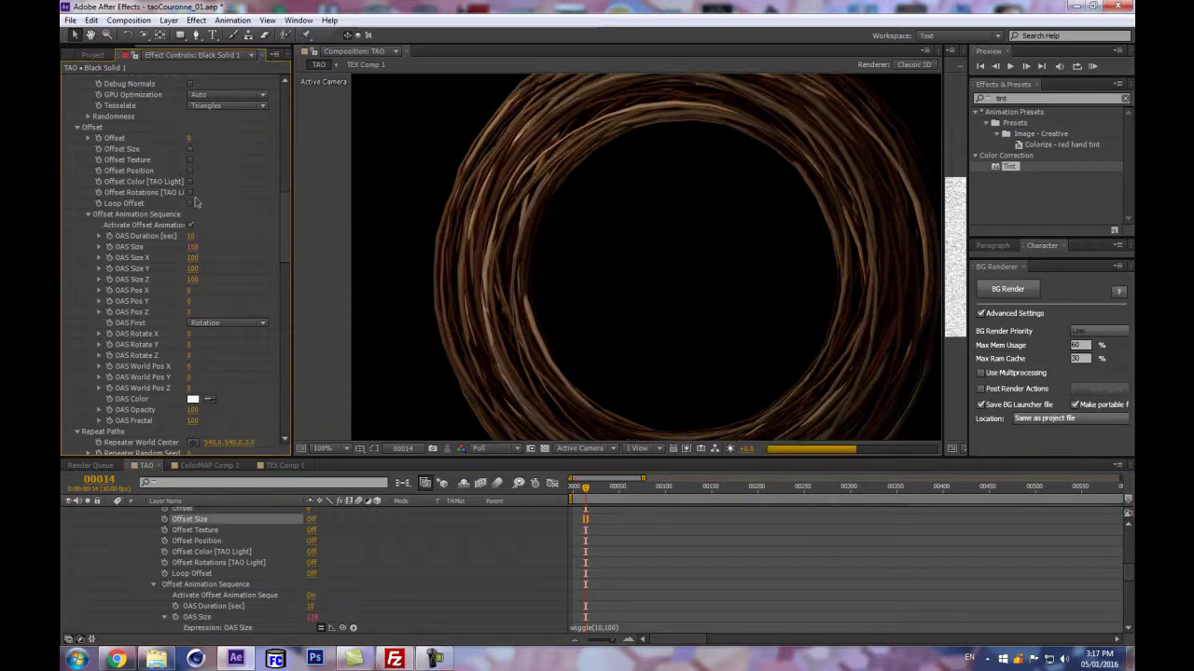
drag(189, 140, 207, 131)
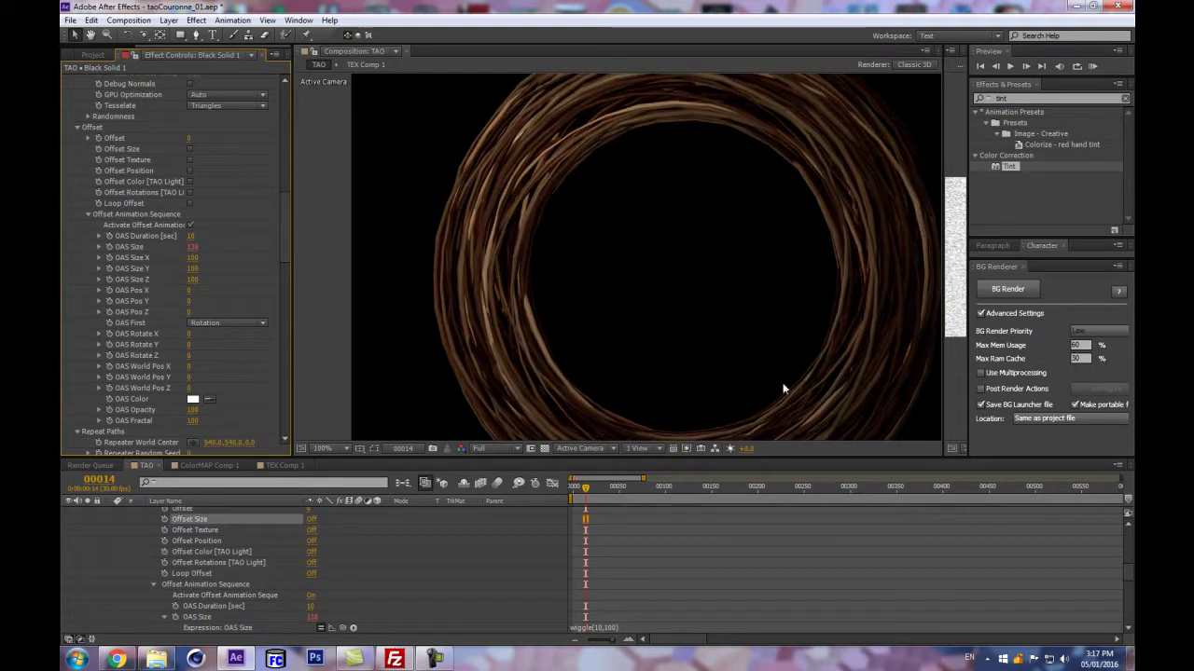
- Increase the OAS Size expression to wiggle(10,1000) and inspect the wreath's shape
click(611, 628)
text(0)
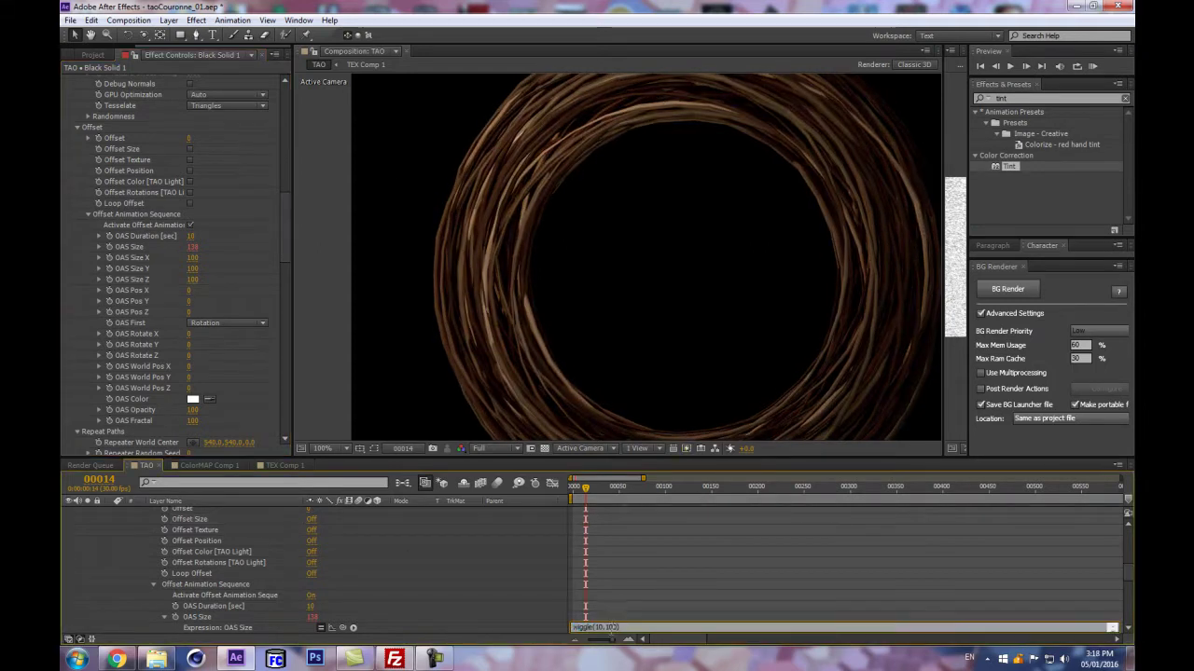
click(384, 553)
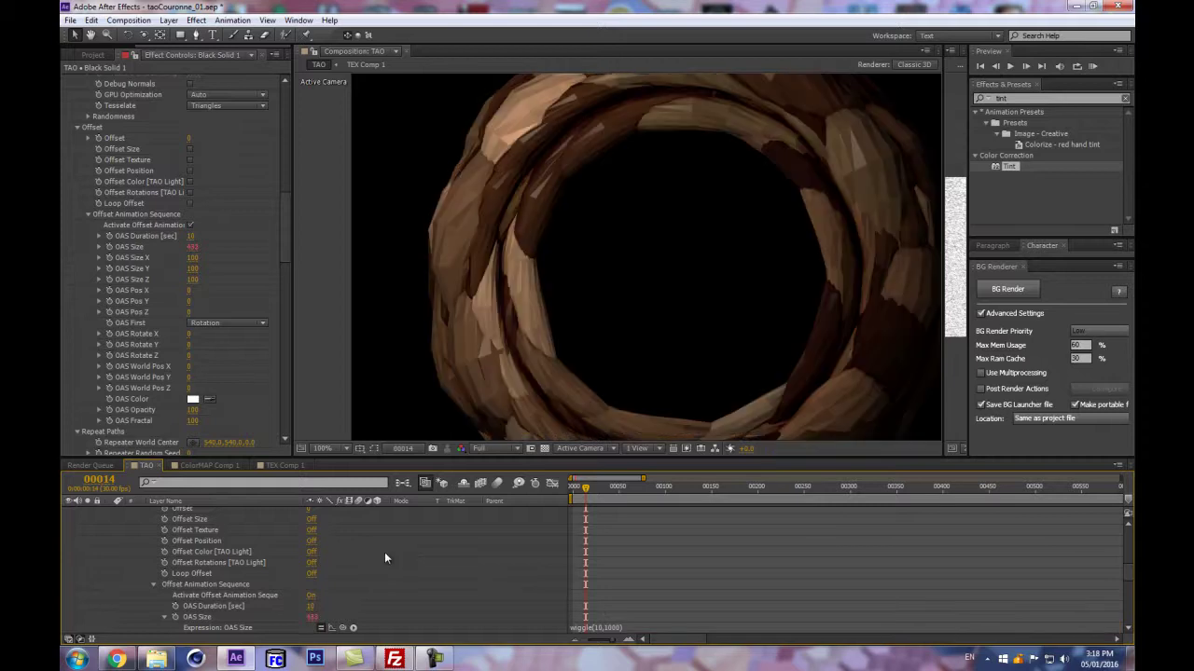
scroll(634, 279, down, 2)
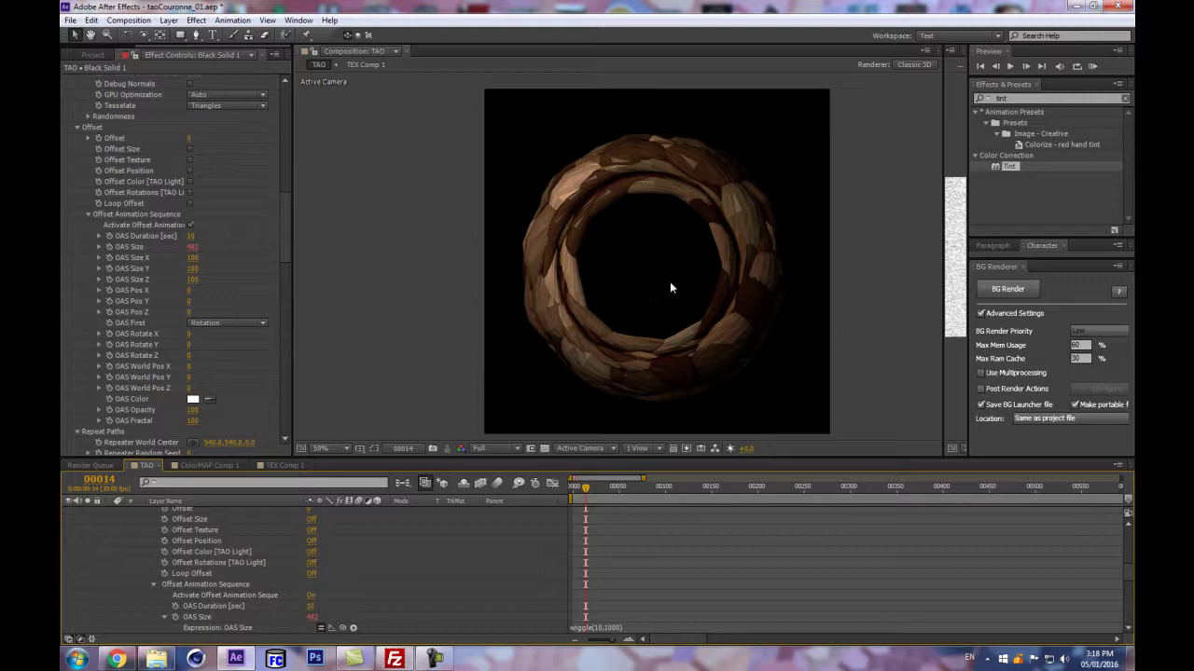
scroll(667, 289, up, 2)
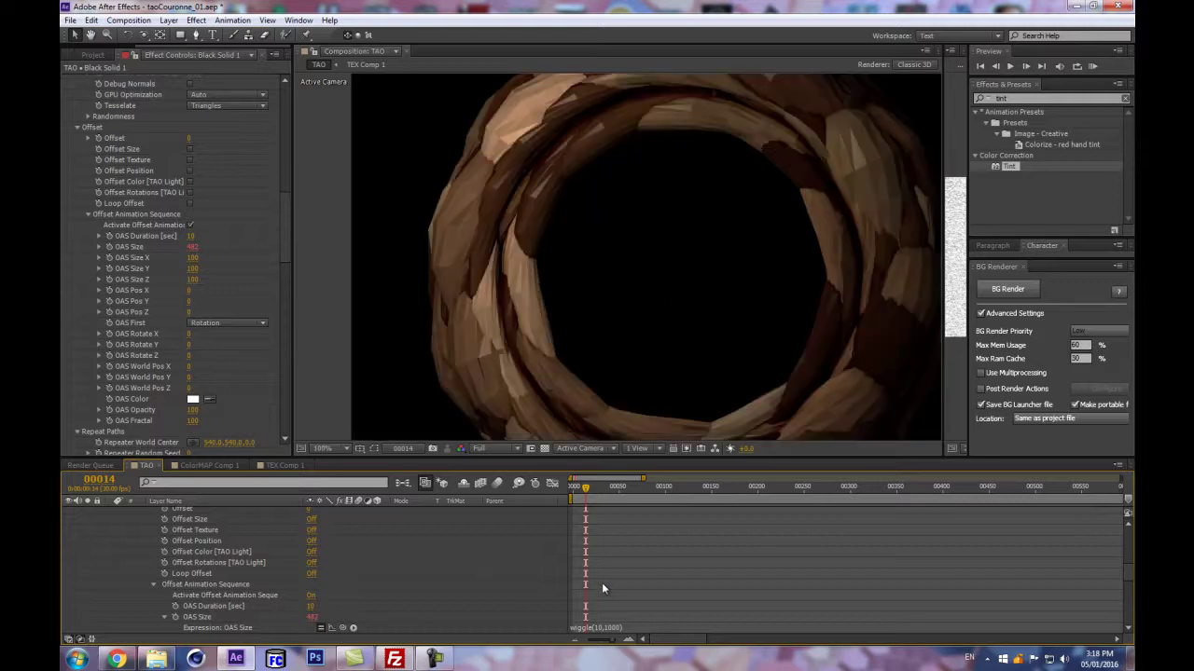
- Delete the wiggle expression from OAS Size
click(604, 626)
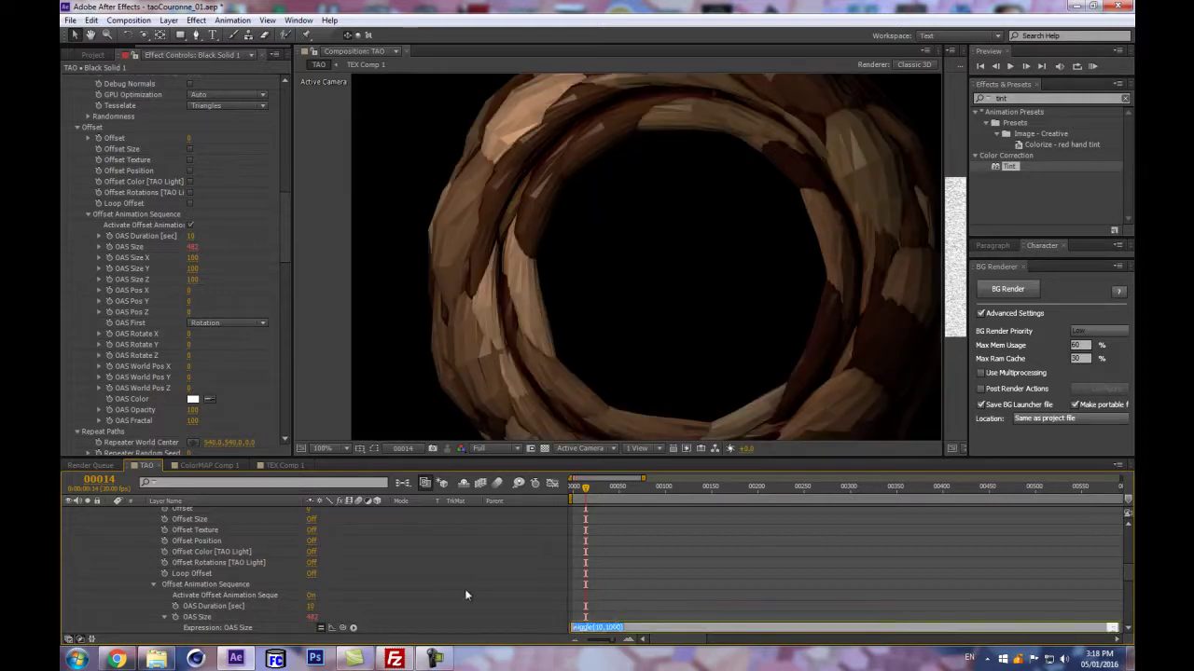
key(BackSpace)
click(493, 572)
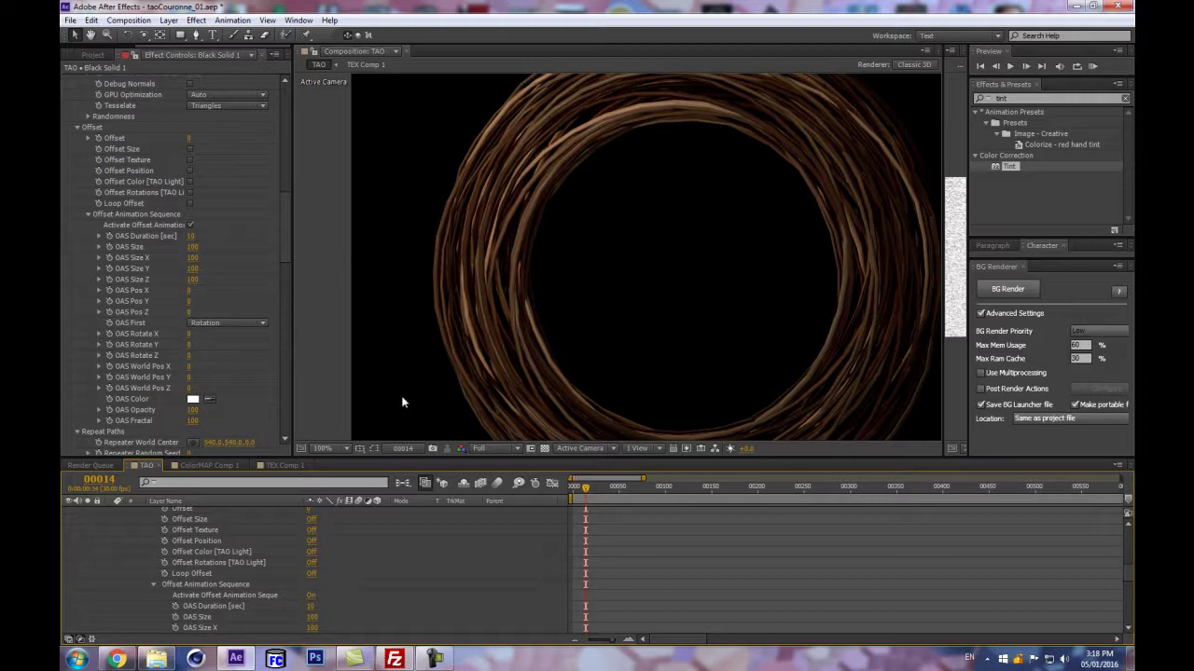
- Keyframe OAS Size at 100 on frame 14, 380 on frame 24, and 100 again a little further along the timeline
scroll(412, 595, down, 1)
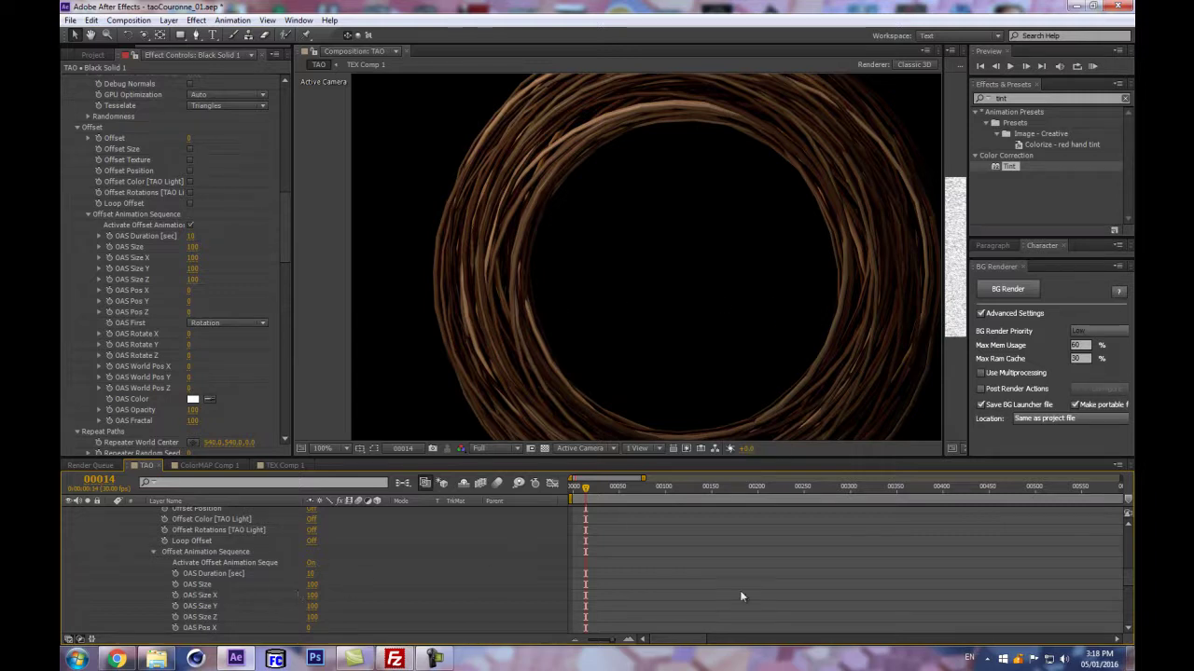
click(176, 585)
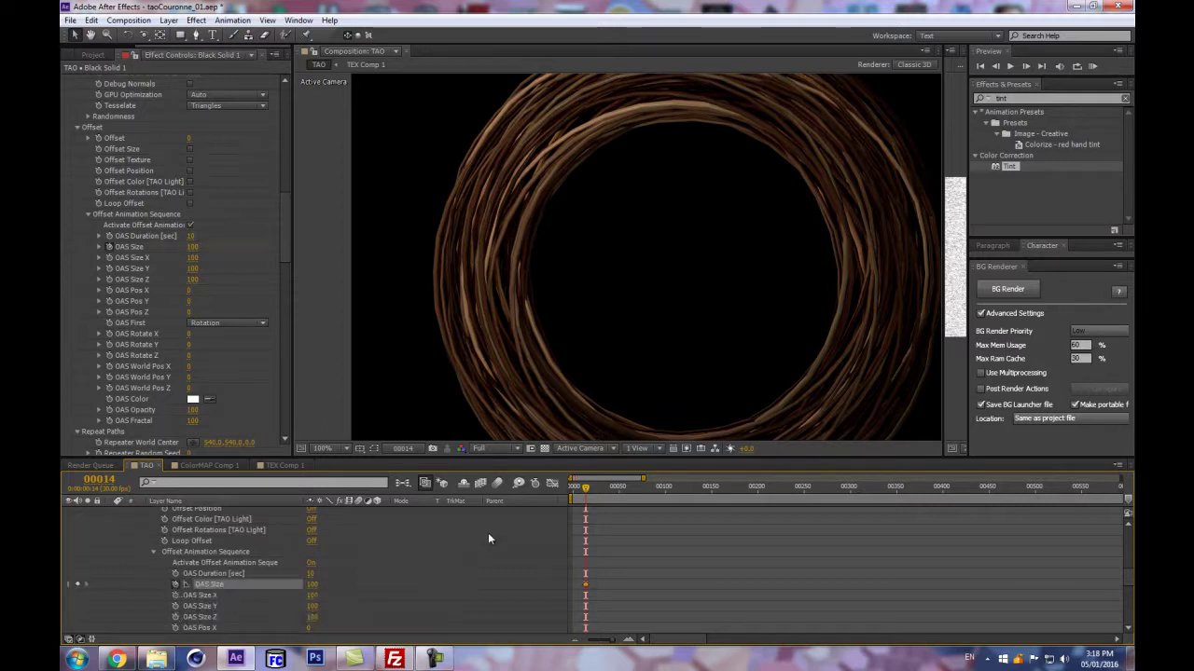
click(594, 488)
click(78, 585)
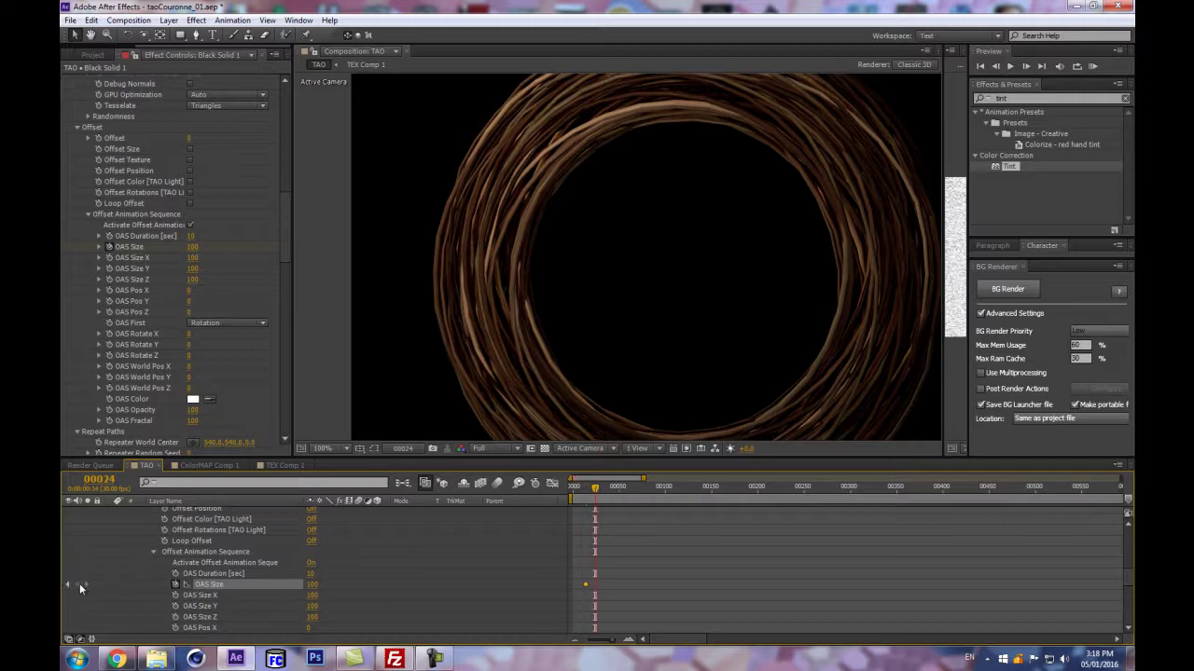
drag(595, 584, 608, 585)
drag(309, 590, 322, 582)
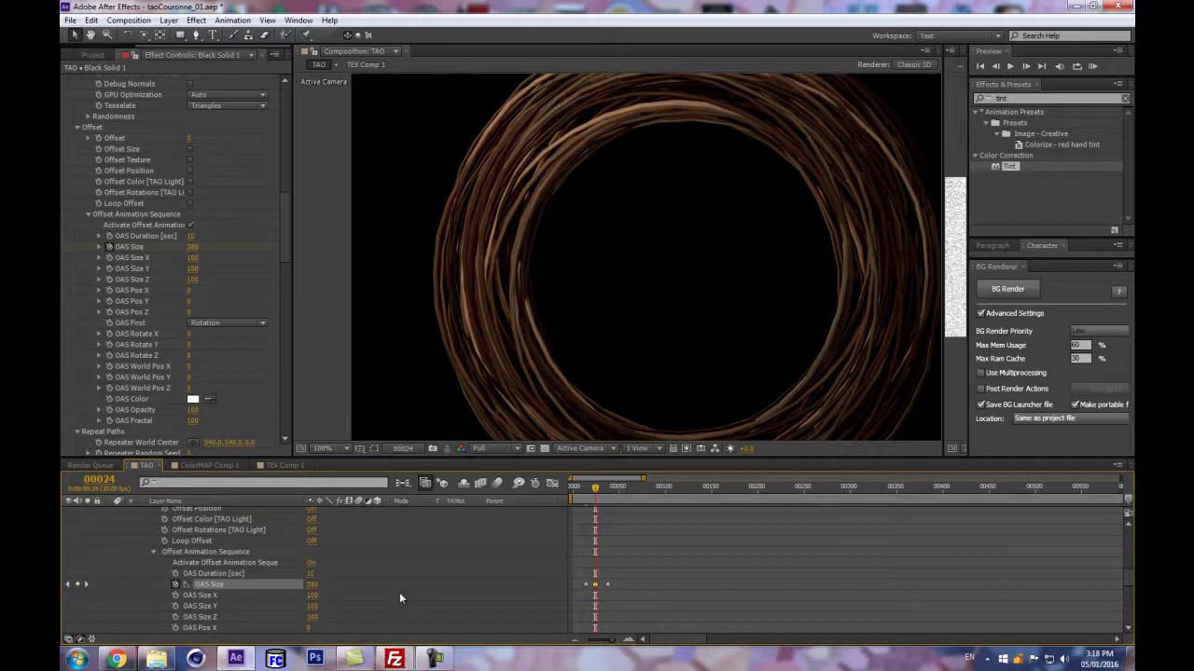
scroll(518, 588, up, 3)
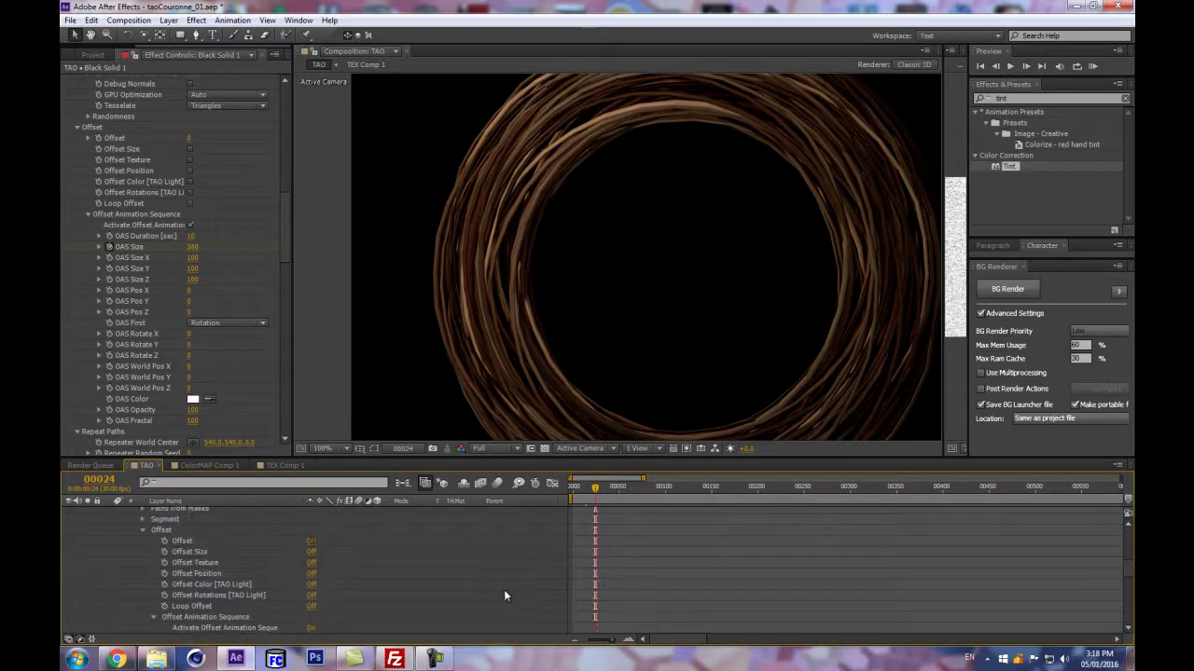
- Shift the middle OAS Size keyframe slightly later and enable keyframing for Offset with a value of 0 at frame 24
drag(576, 458, 609, 264)
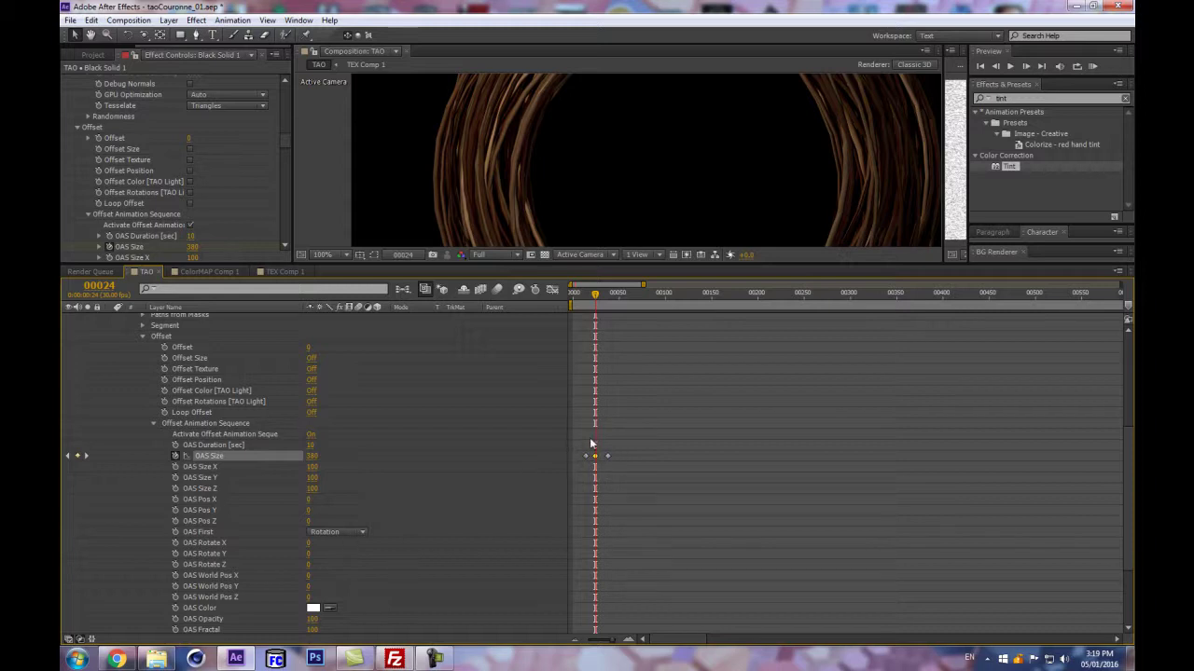
drag(596, 457, 600, 458)
drag(837, 263, 877, 360)
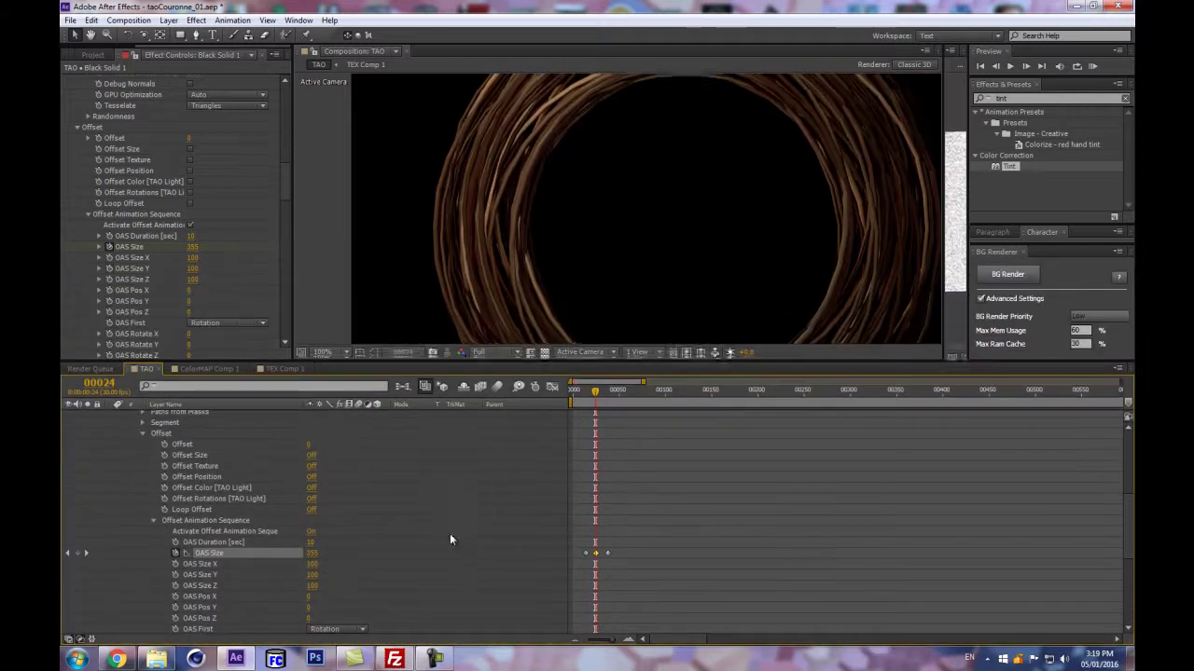
click(165, 444)
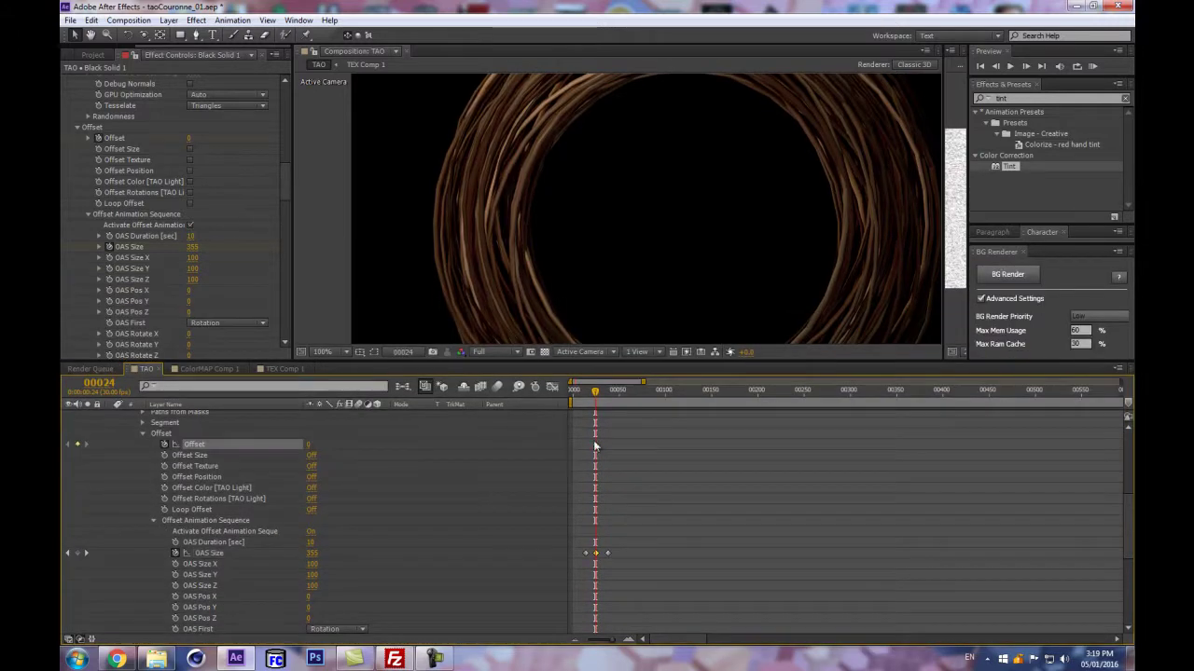
- Keyframe Offset at 100 on frame 24 and turn on Loop Offset
click(309, 444)
text(100)
key(Return)
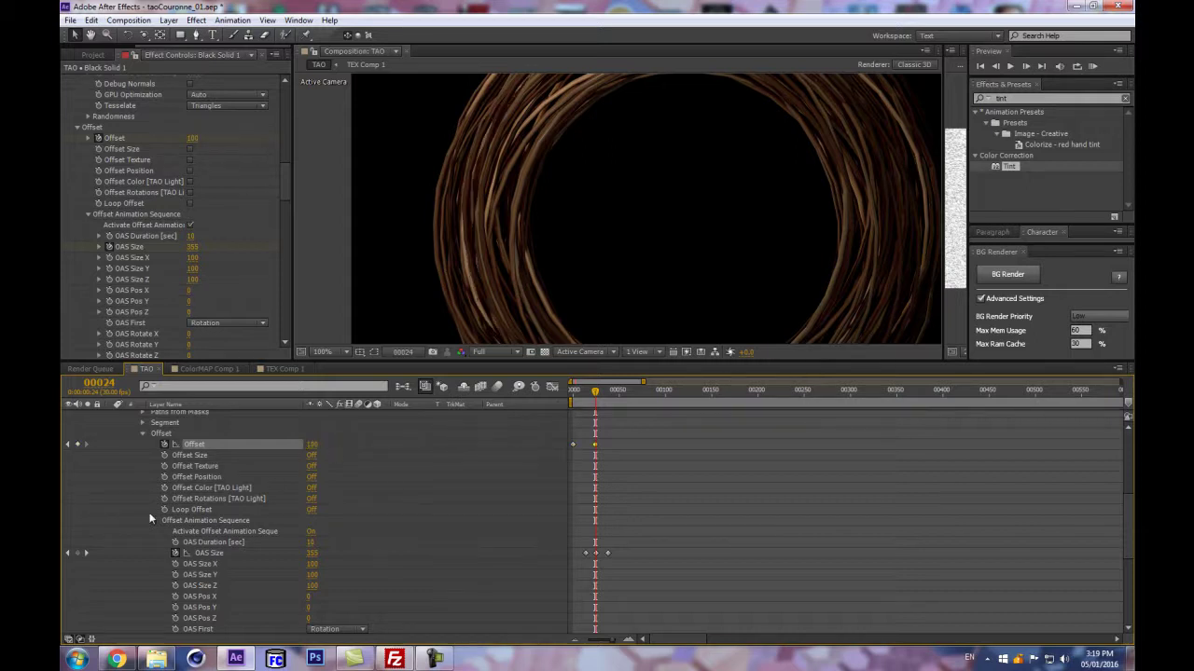
click(312, 510)
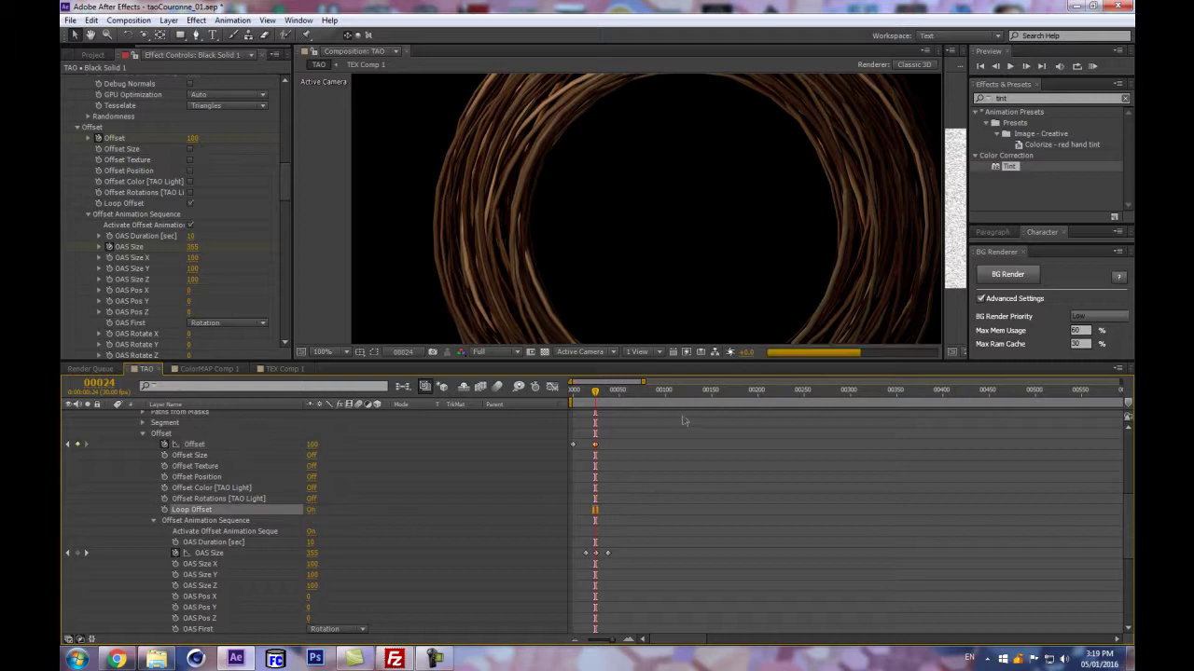
- Move the last Offset keyframe out to frame 93 and scrub through the animation to review the moving thick strands
drag(601, 444, 660, 440)
click(654, 398)
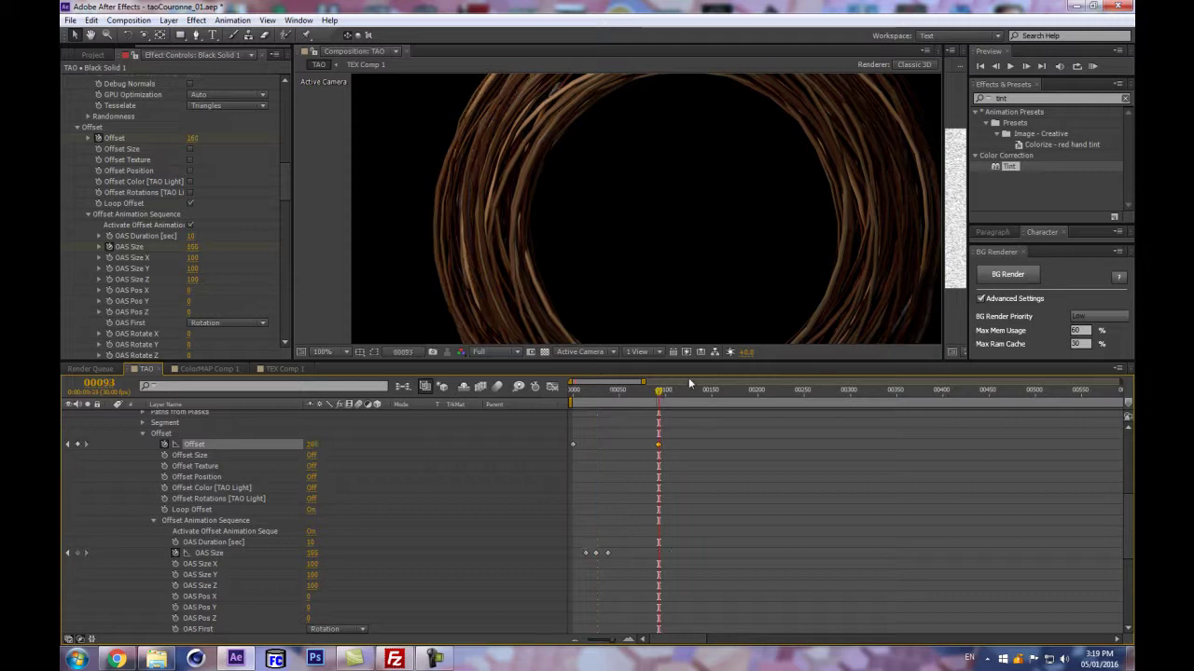
drag(657, 392, 625, 391)
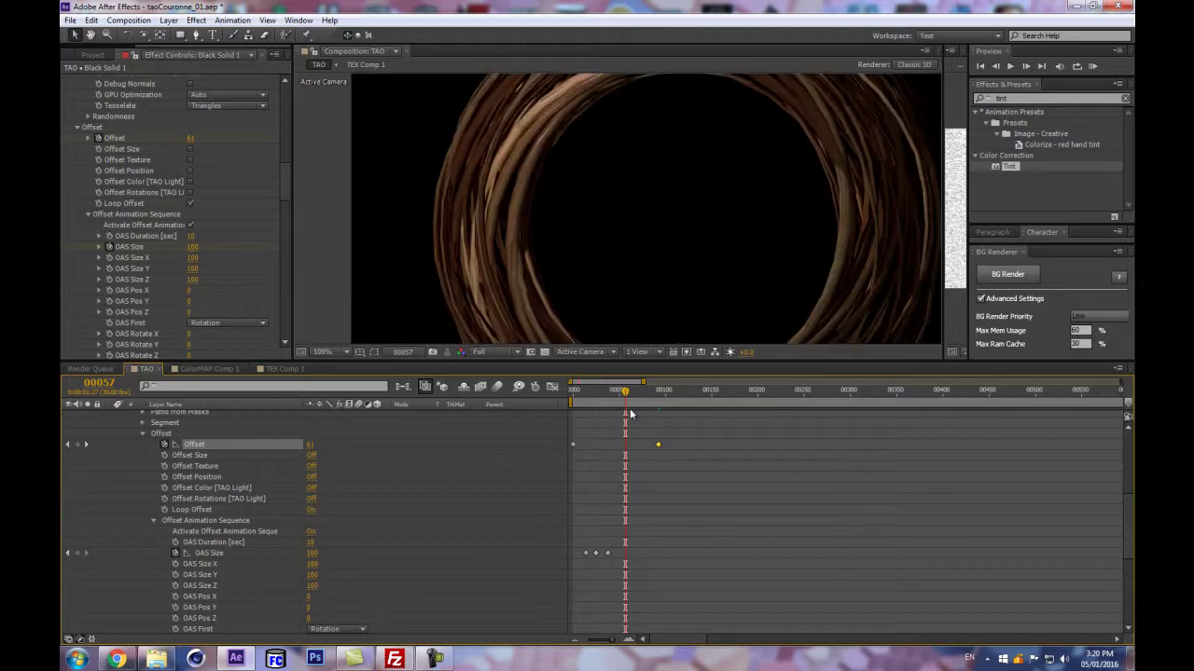
click(658, 392)
drag(658, 392, 565, 420)
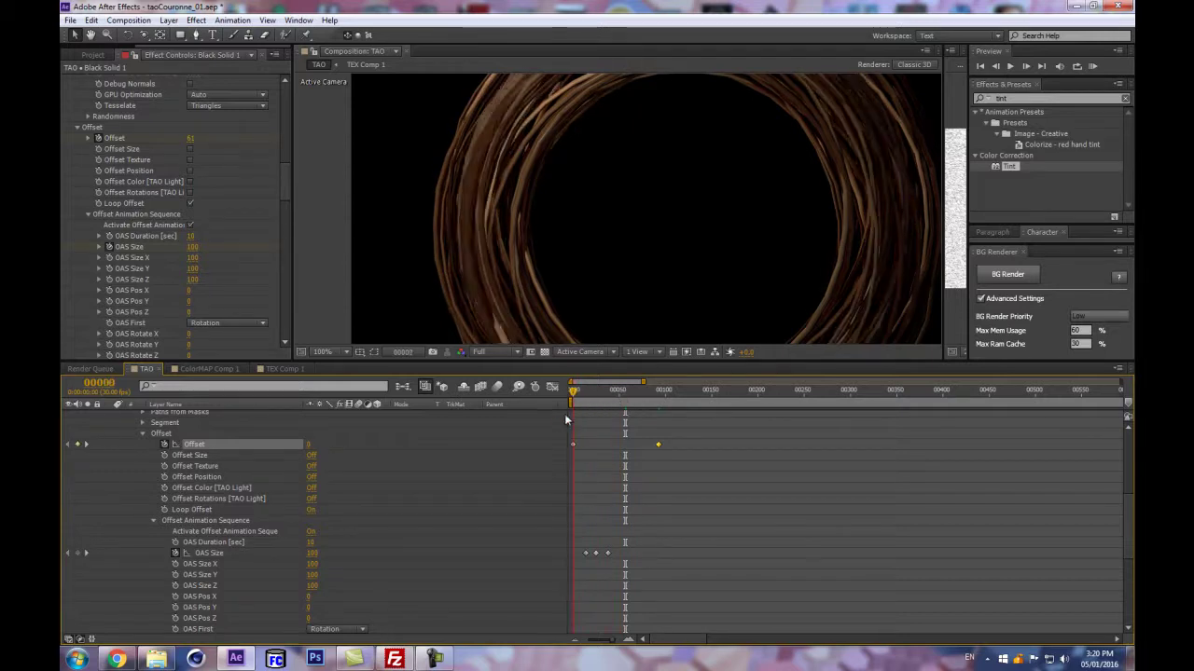
- Bring the outer OAS Size keyframes closer to the middle one and set the middle value to 870 at frame 26
click(596, 554)
drag(587, 555, 602, 555)
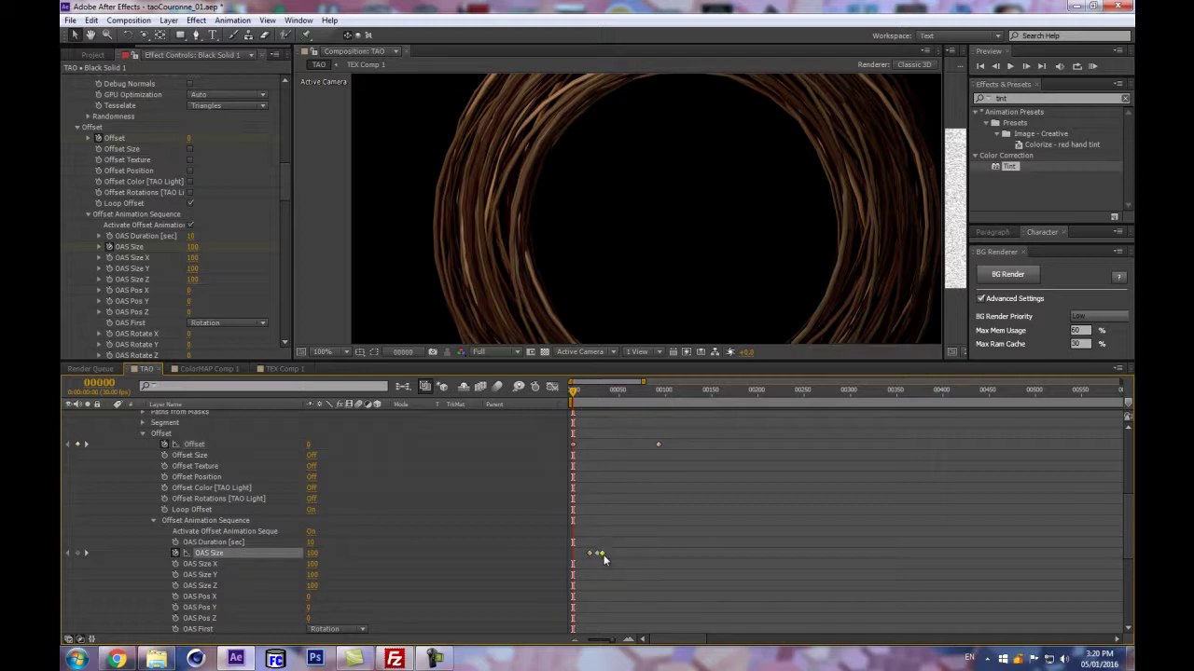
click(597, 398)
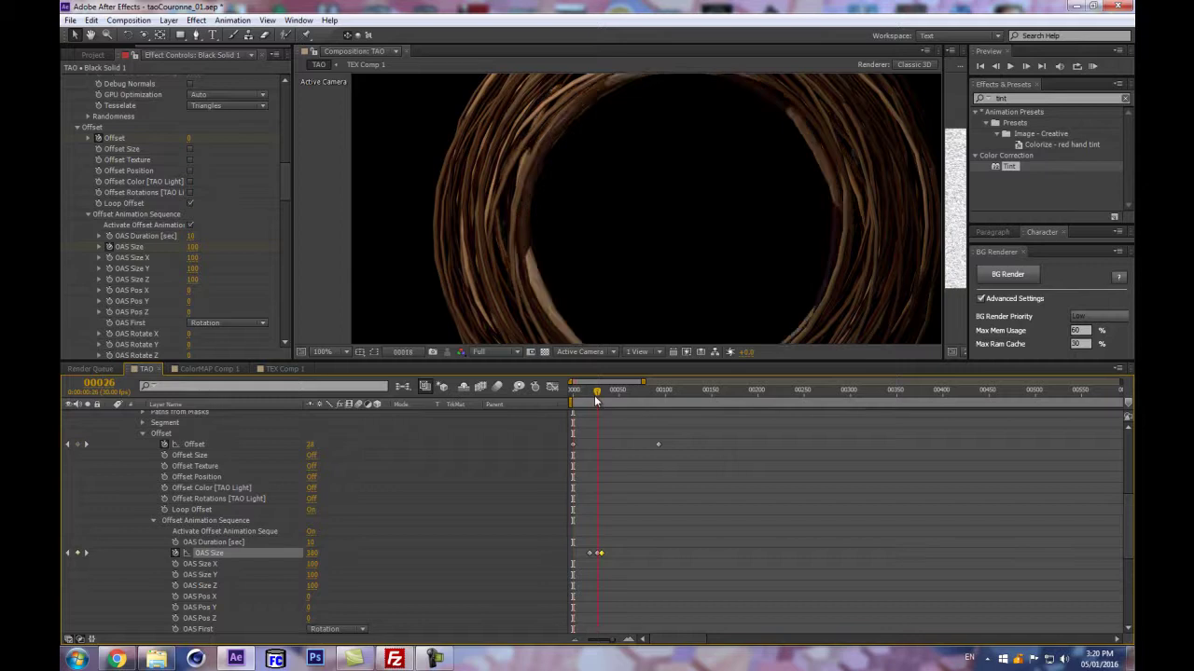
scroll(663, 257, down, 2)
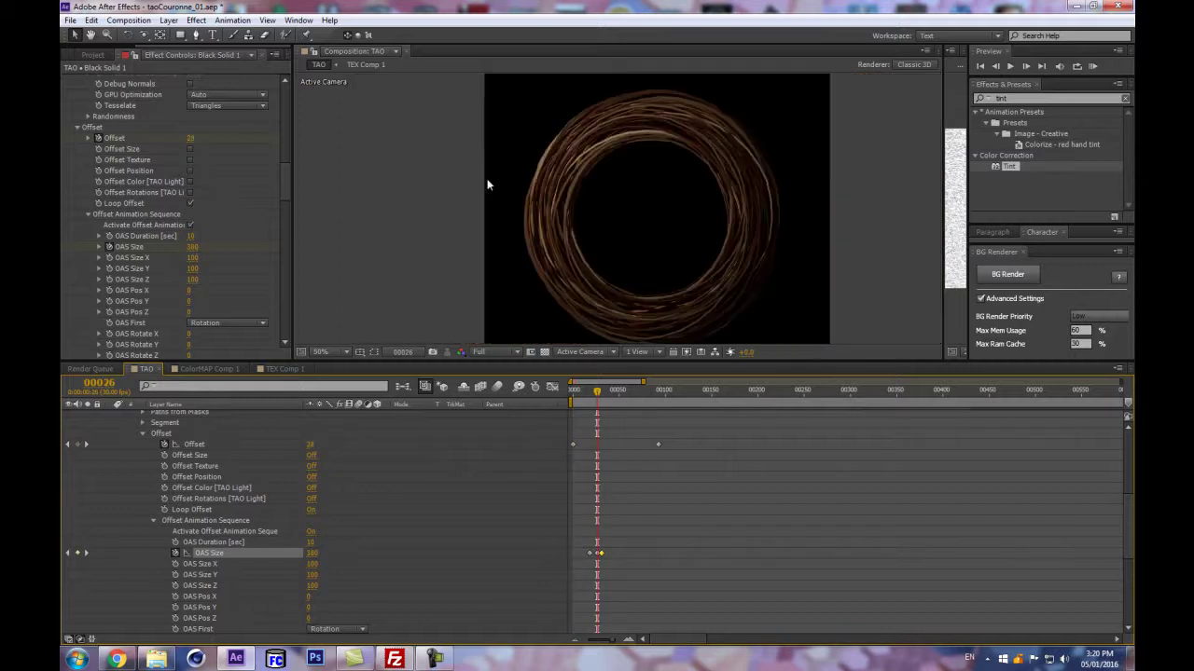
drag(312, 560, 415, 546)
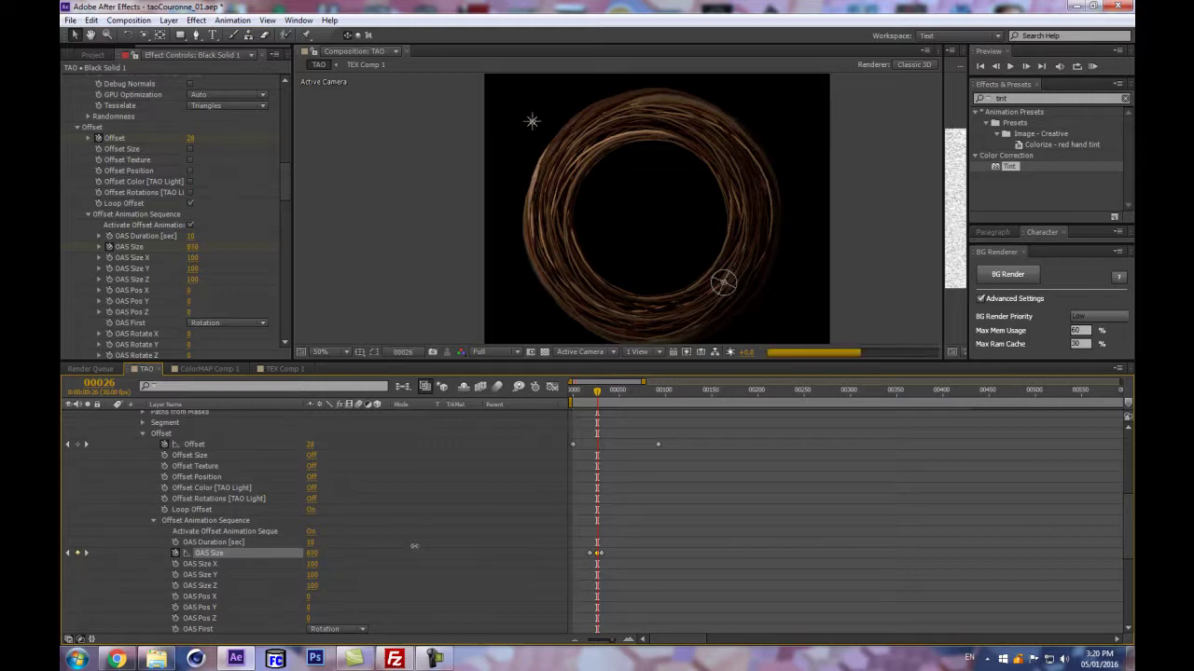
- Tighten the outer OAS Size keyframes to about frames 23 and 29 and scrub past them to check the bulges
key(=)
key(=)
key(=)
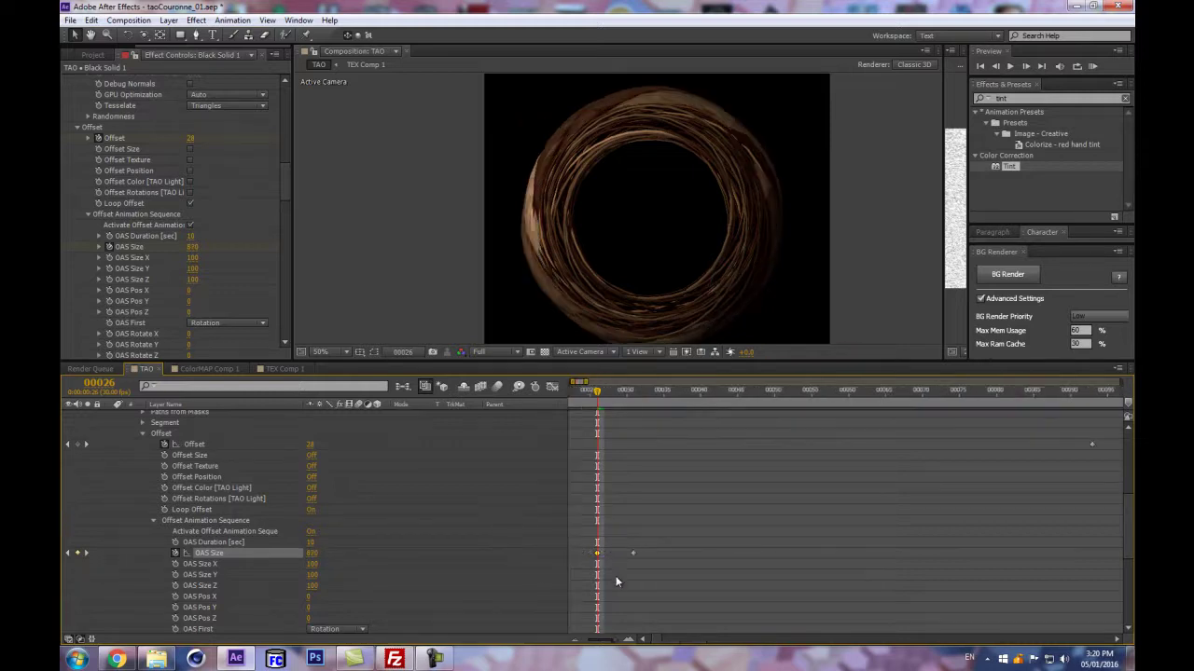
drag(590, 565, 681, 557)
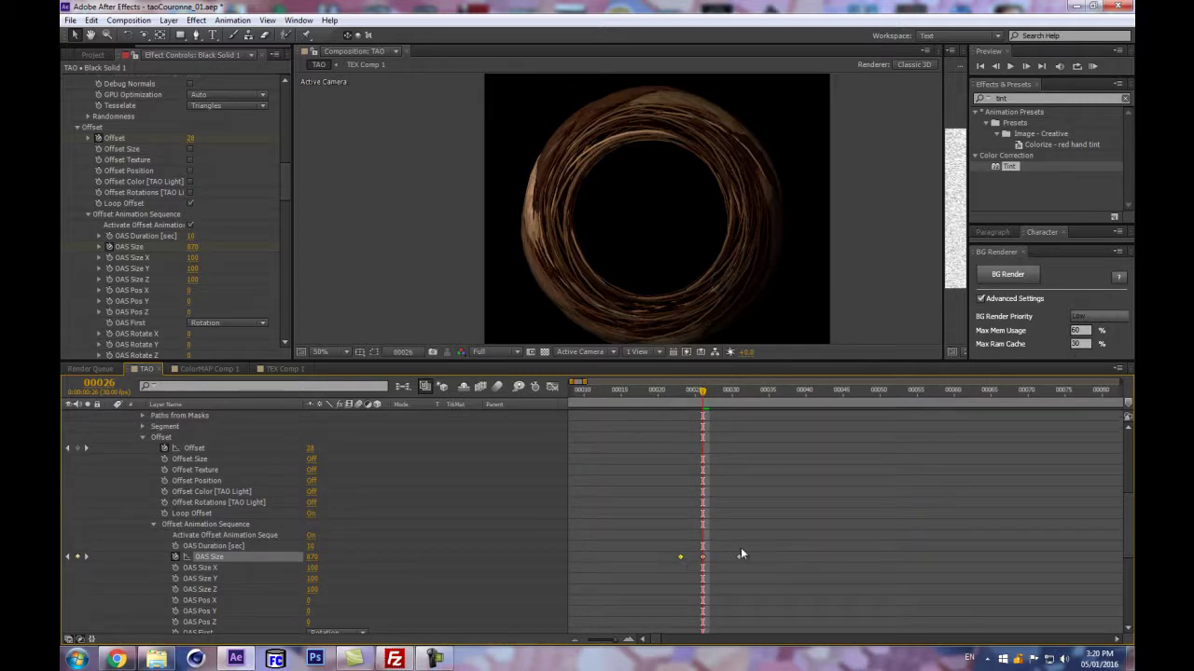
drag(730, 560, 724, 559)
drag(703, 392, 752, 397)
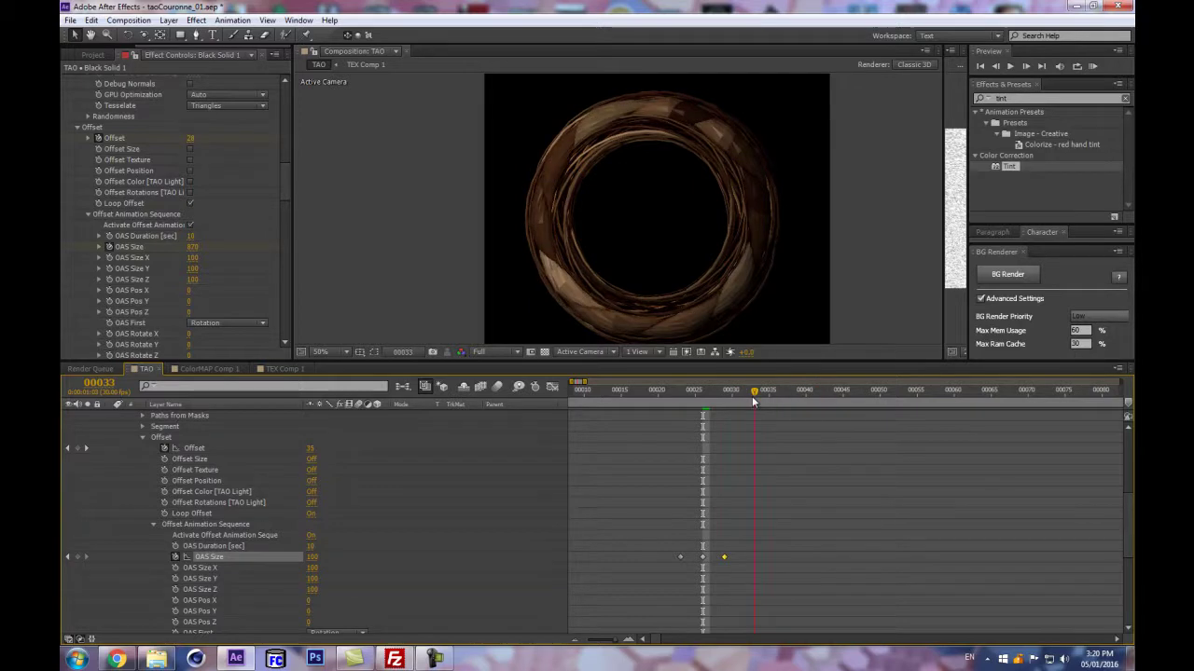
- Set OAS Duration to 20 seconds and check the wreath at frame 26
click(193, 236)
text(20)
key(Return)
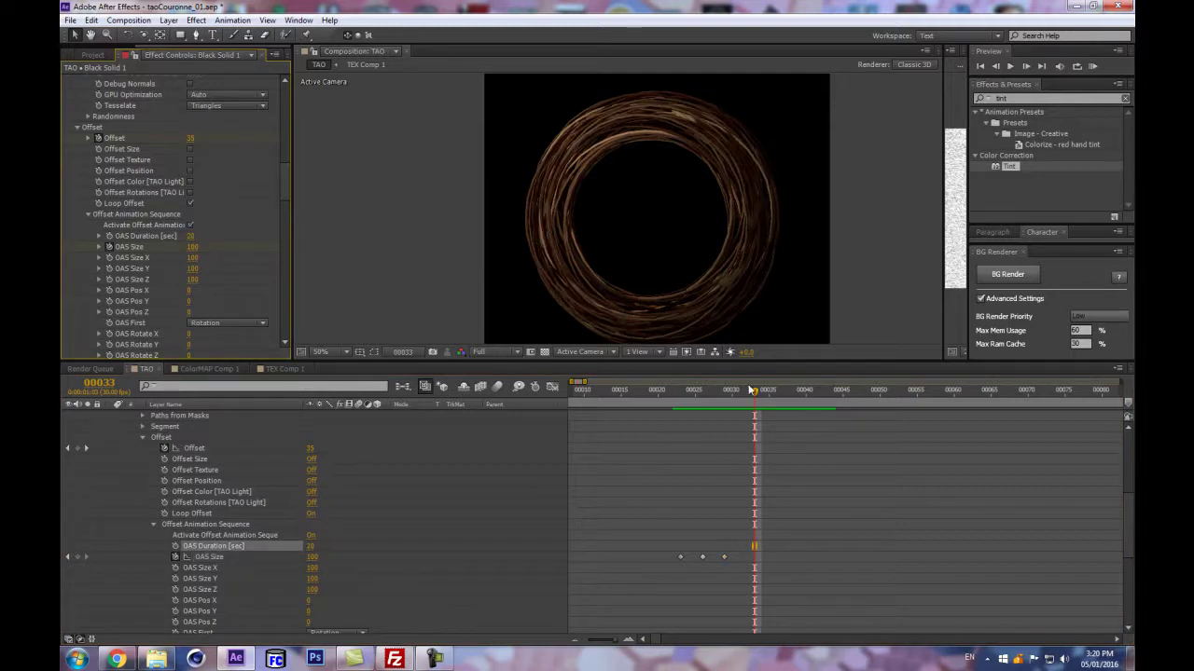
click(703, 396)
mouse_move(703, 403)
mouse_down()
mouse_move(671, 401)
mouse_move(763, 391)
mouse_move(846, 360)
mouse_move(706, 394)
mouse_up()
click(683, 547)
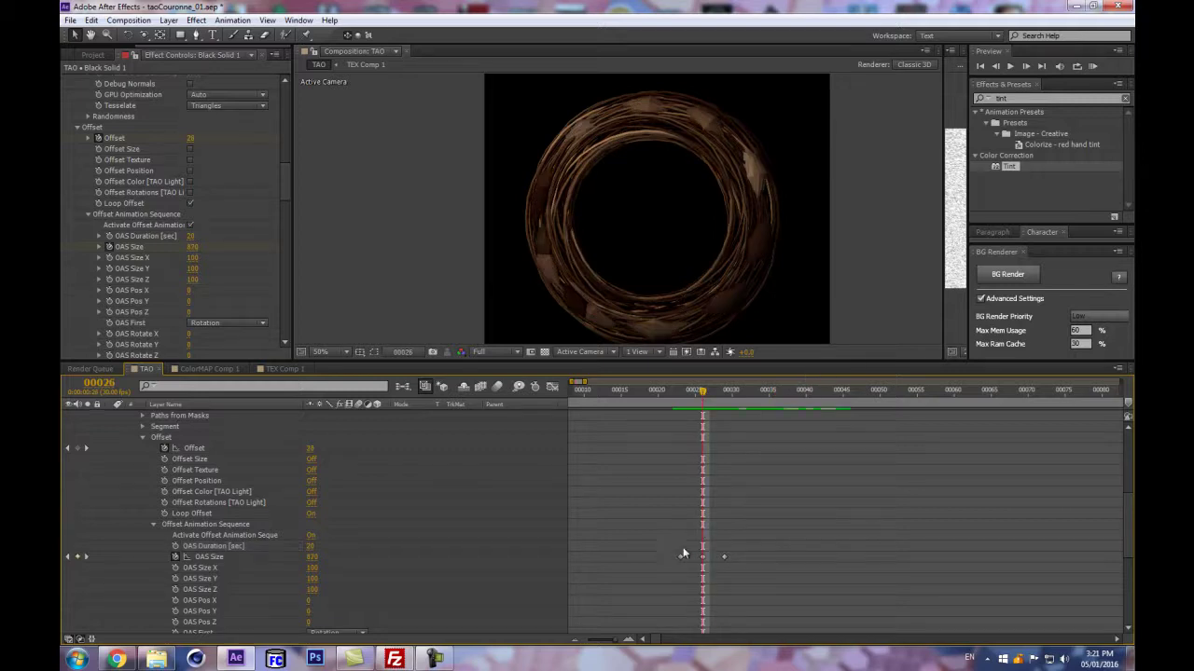
- Move the outer OAS Size keyframes to one frame either side of frame 26 and scrub to inspect the narrower bulges
drag(681, 558, 709, 558)
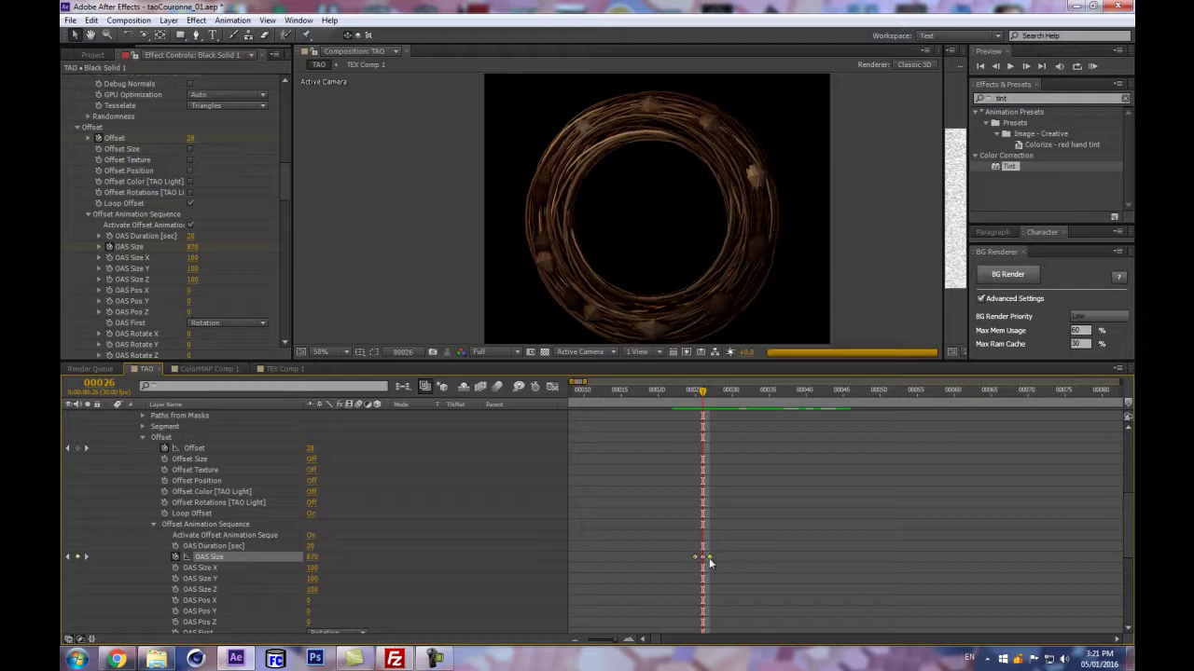
click(712, 396)
mouse_move(713, 399)
mouse_down()
mouse_move(664, 409)
mouse_move(702, 410)
mouse_up()
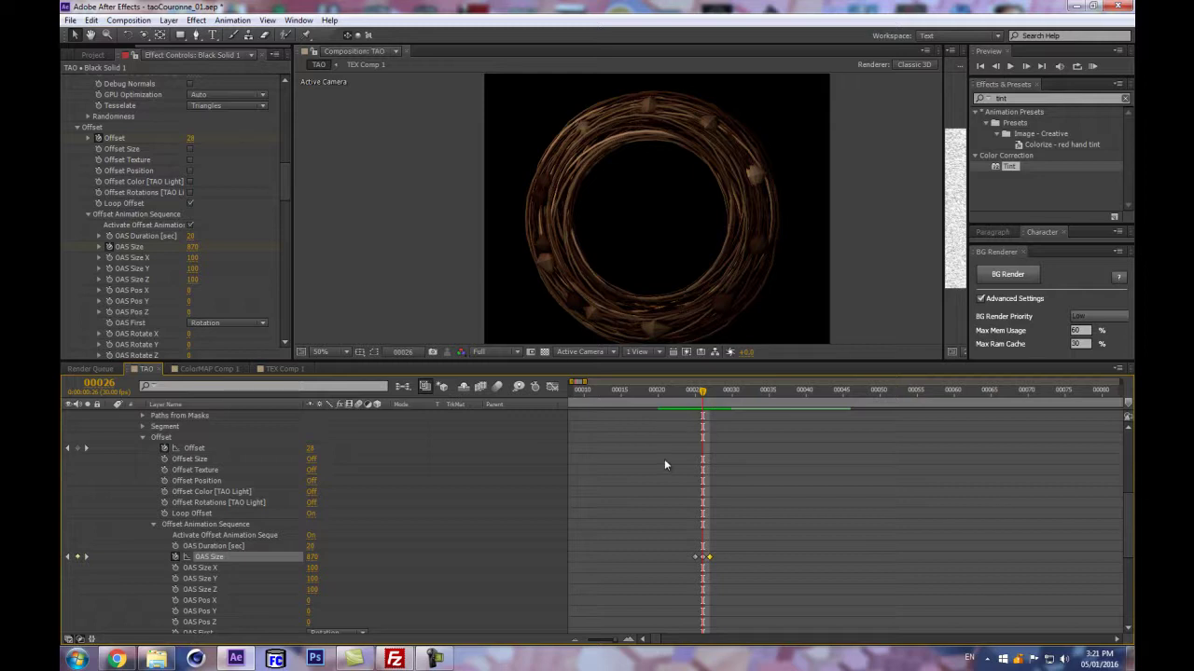
click(628, 492)
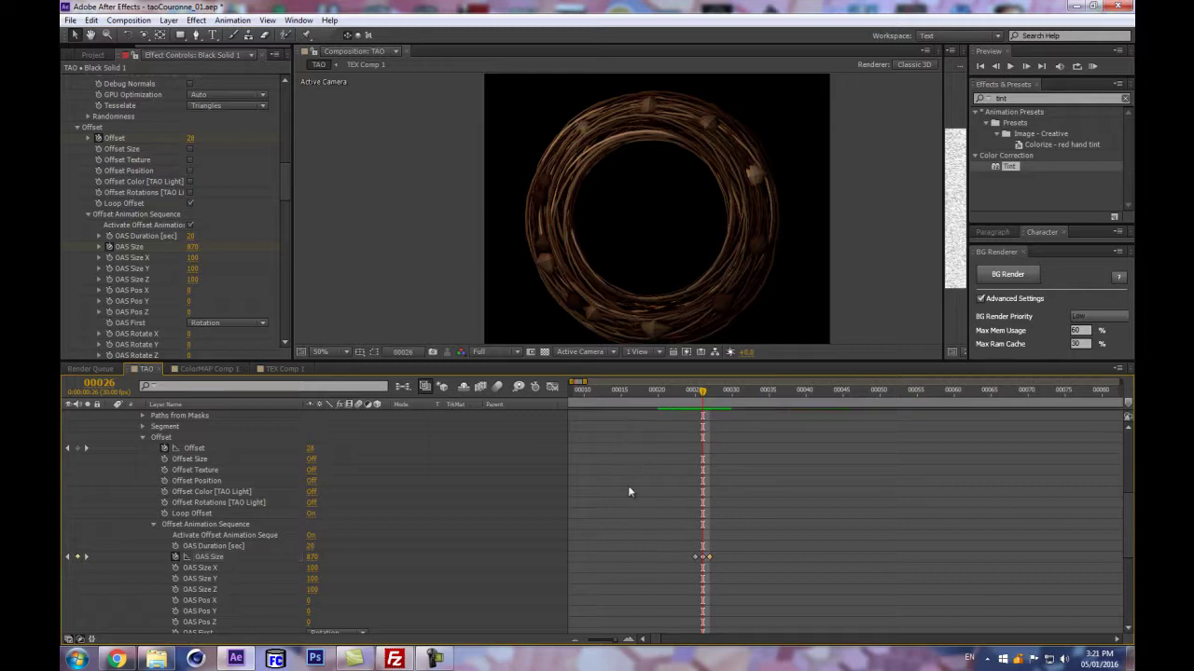
- Delete all OAS Size keyframes, then collapse the Black Solid 1 layer's properties and reselect the layer
click(666, 398)
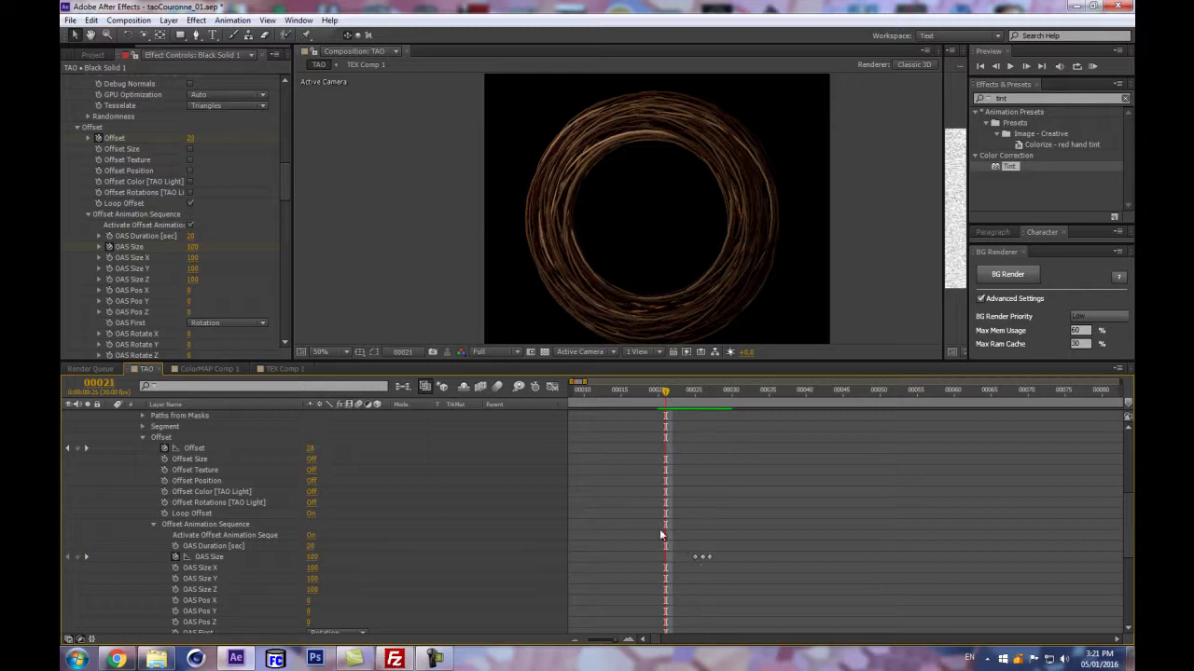
drag(660, 534, 771, 565)
key(Delete)
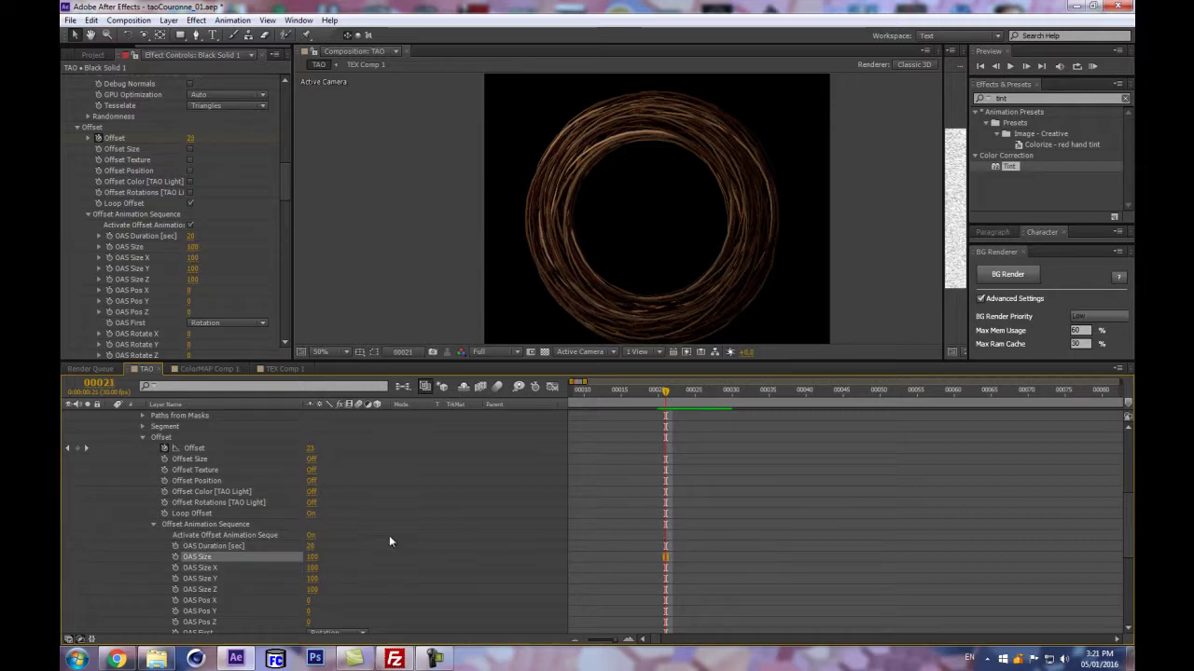
scroll(389, 535, up, 5)
click(109, 525)
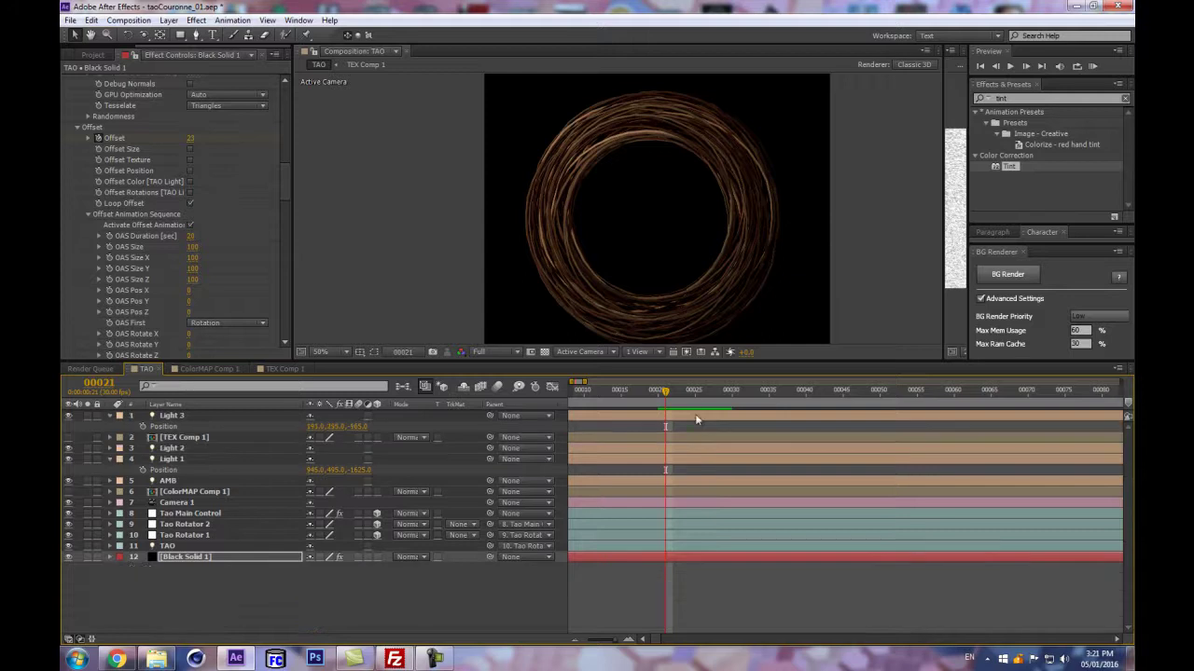
click(192, 557)
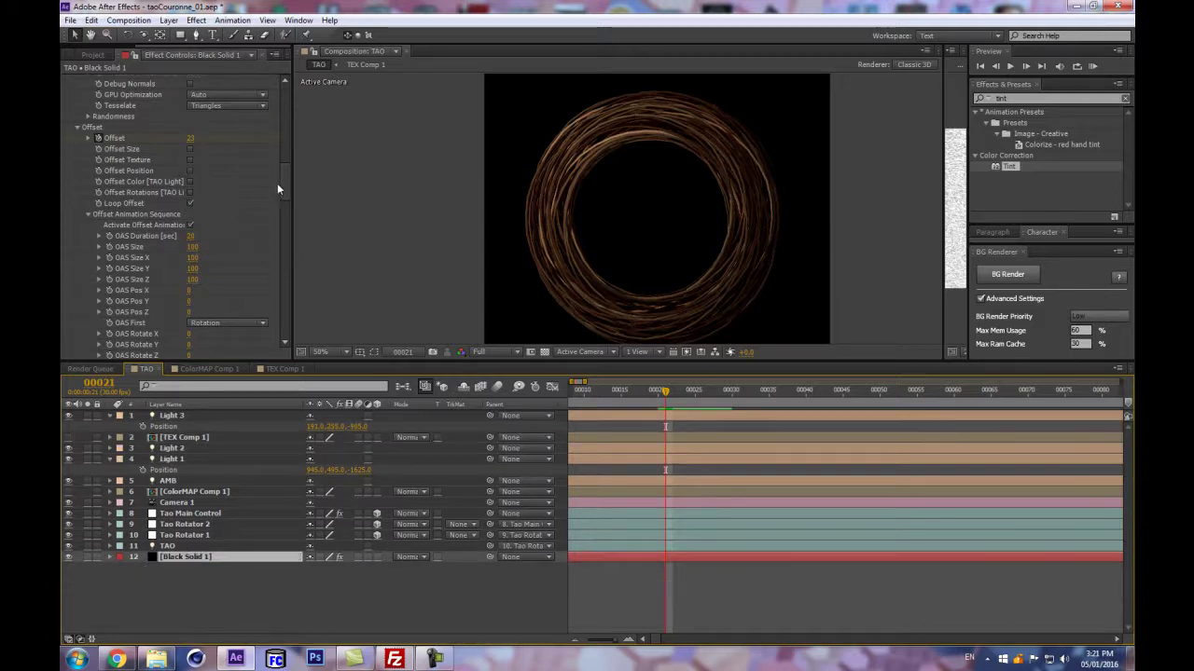
- Enlarge the viewer and effect settings area and raise the Tao Segments value to 4423
scroll(280, 177, up, 10)
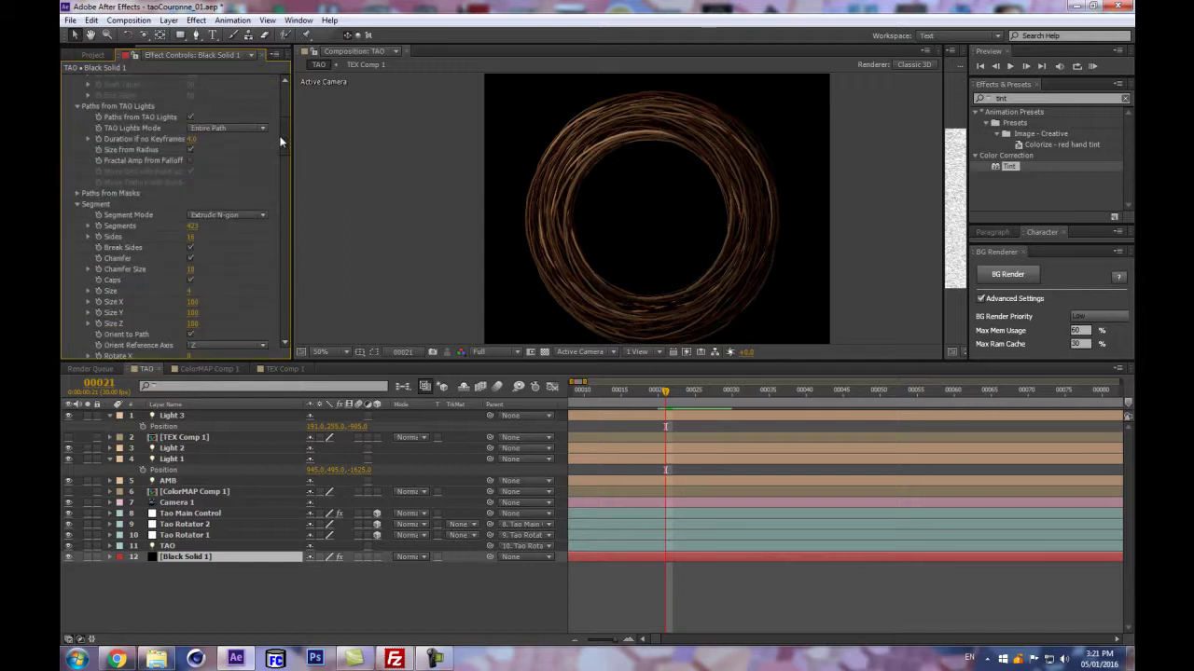
drag(545, 361, 577, 588)
scroll(682, 368, up, 1)
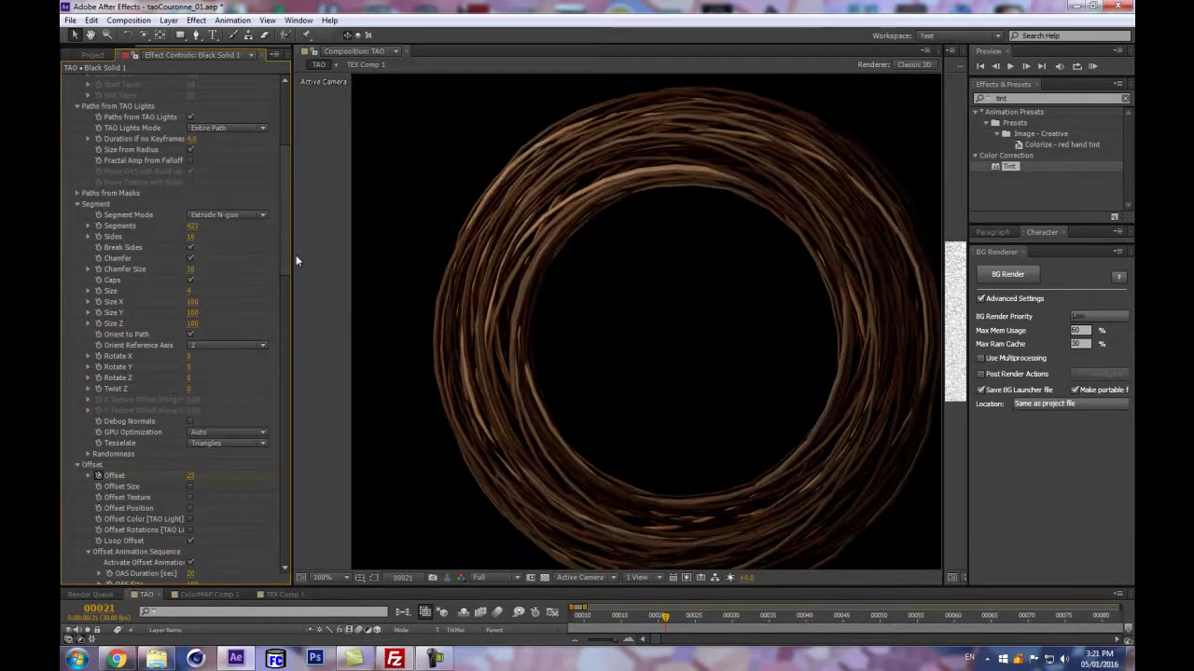
drag(288, 218, 293, 182)
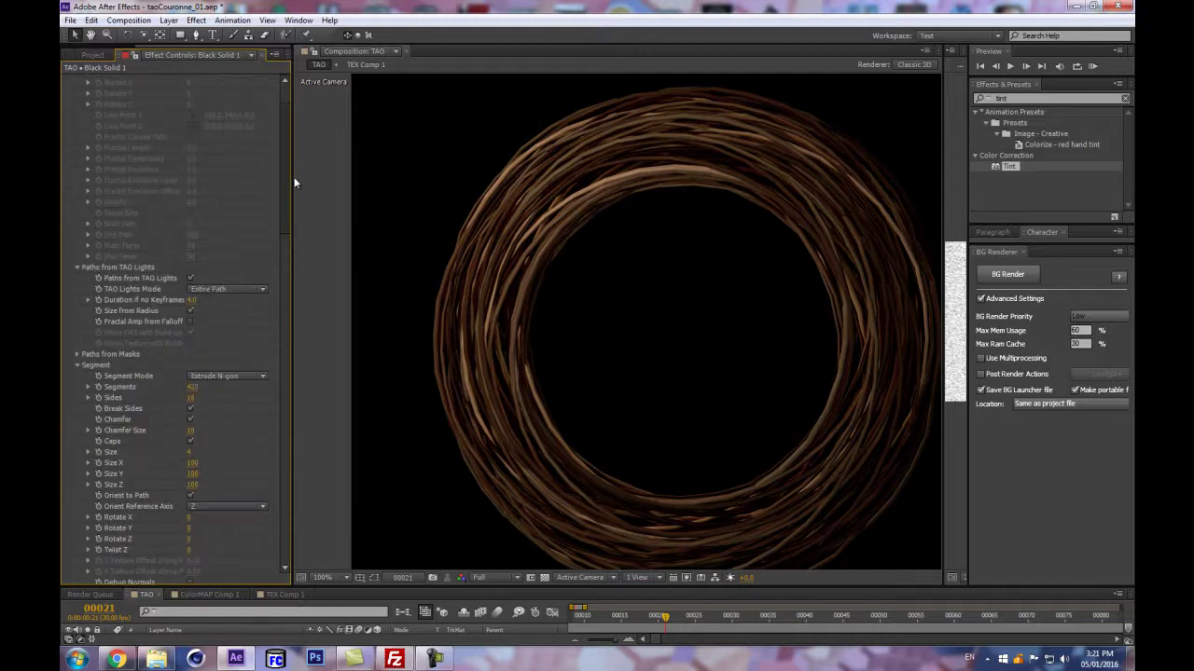
scroll(233, 424, down, 3)
scroll(208, 434, down, 1)
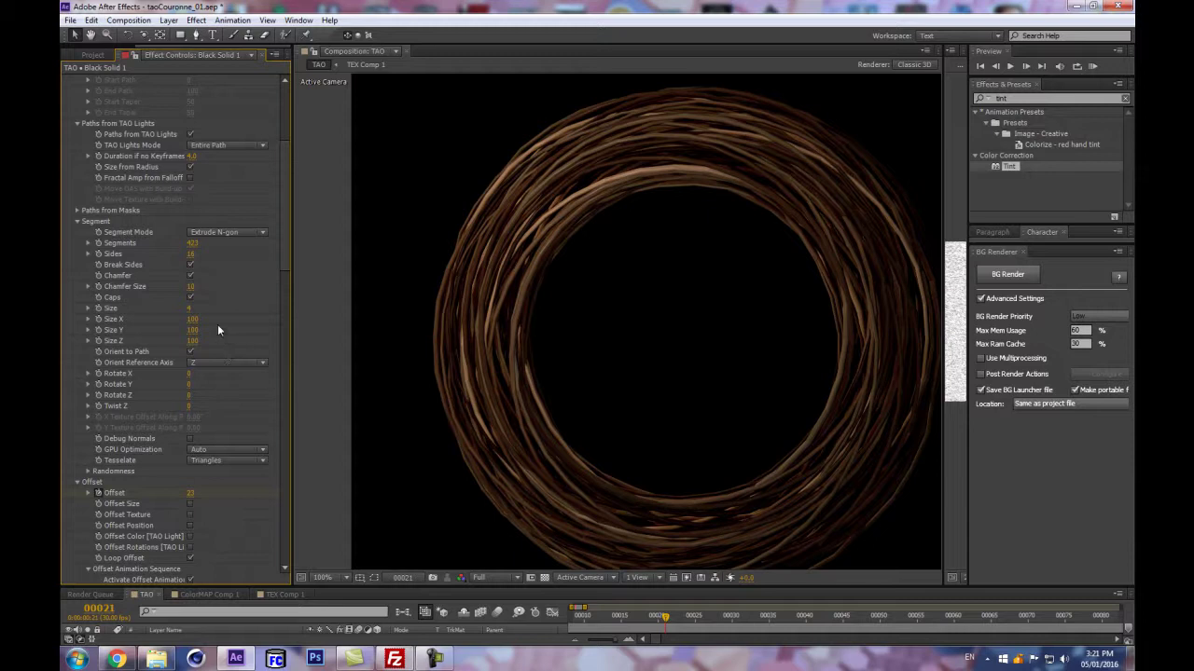
click(193, 243)
key(Return)
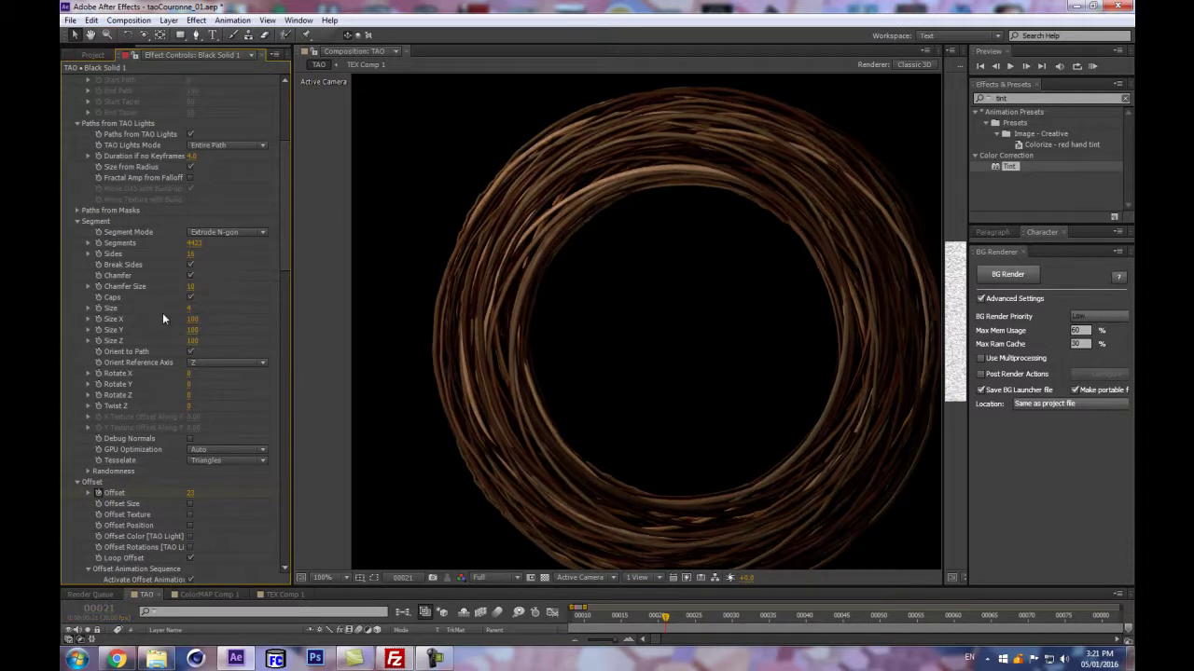
- Inspect the denser wreath up close and set the segment Sides to 30
drag(491, 406, 382, 382)
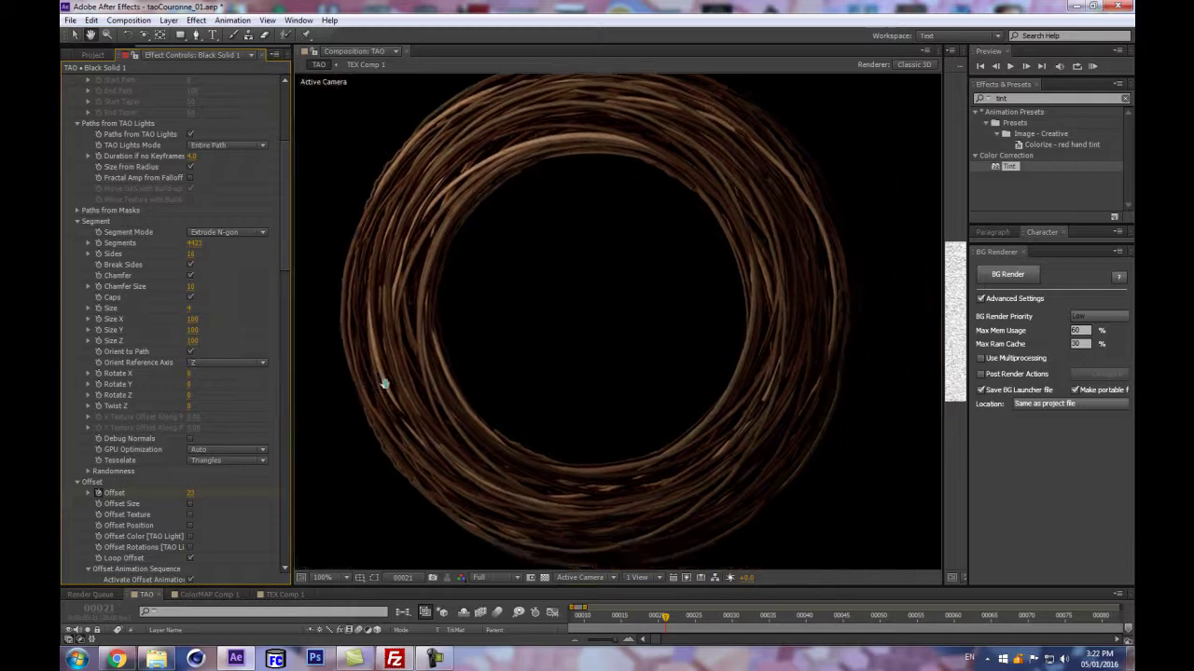
scroll(651, 354, up, 1)
scroll(642, 370, down, 1)
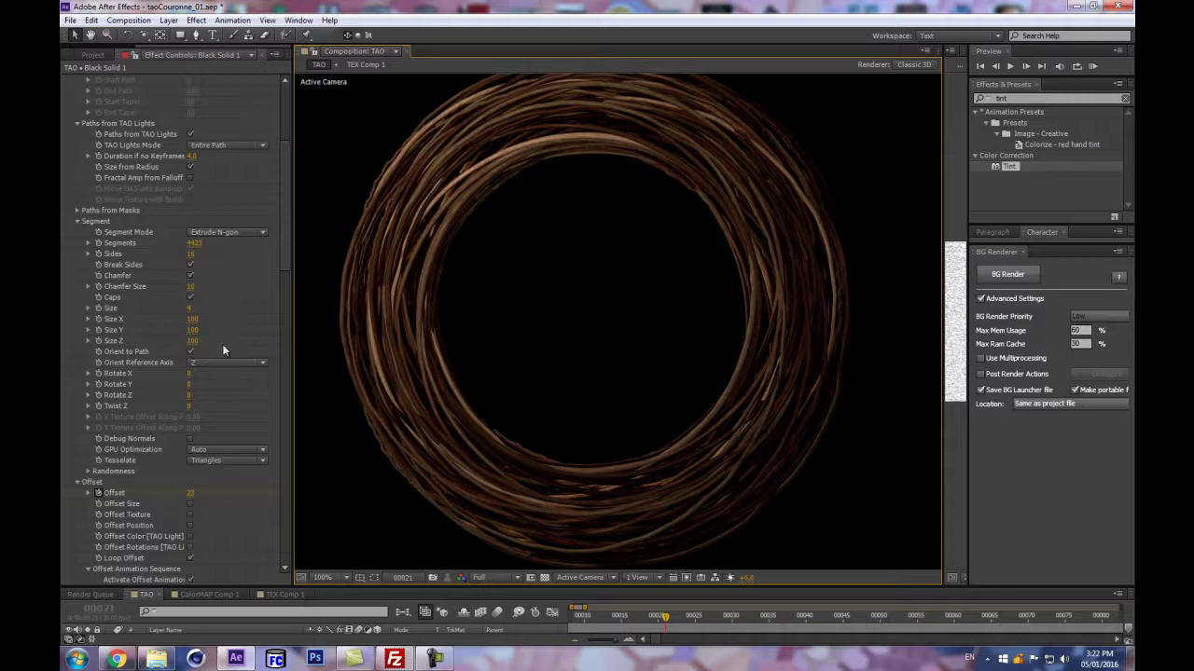
click(194, 255)
text(18)
key(Return)
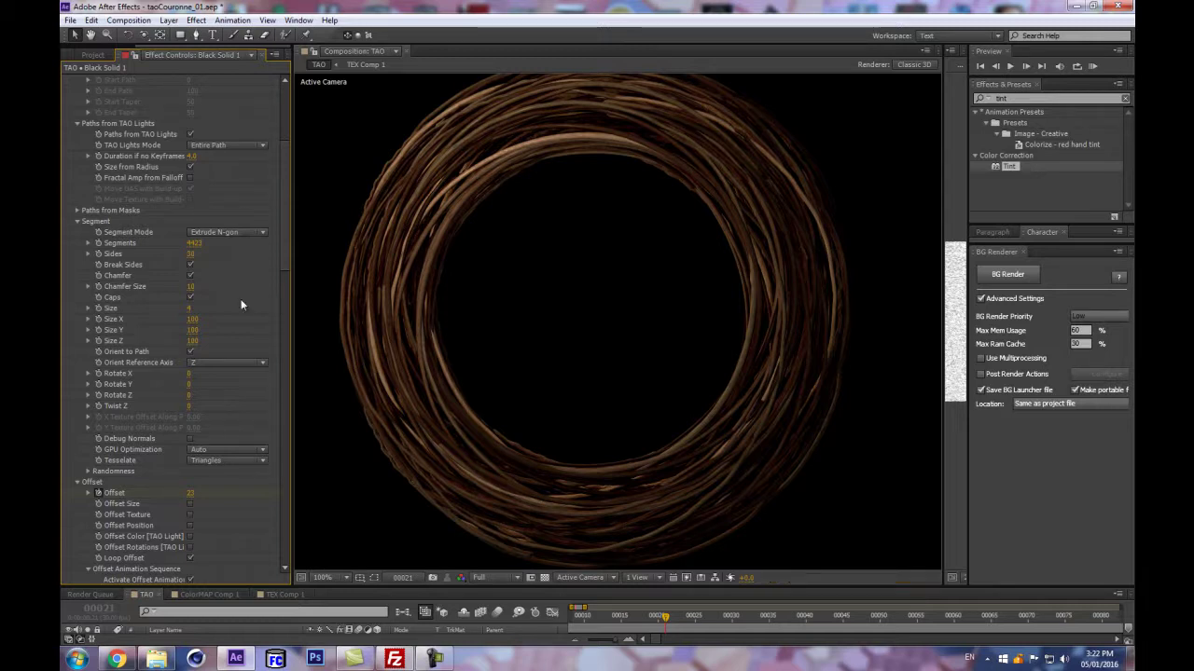
click(434, 658)
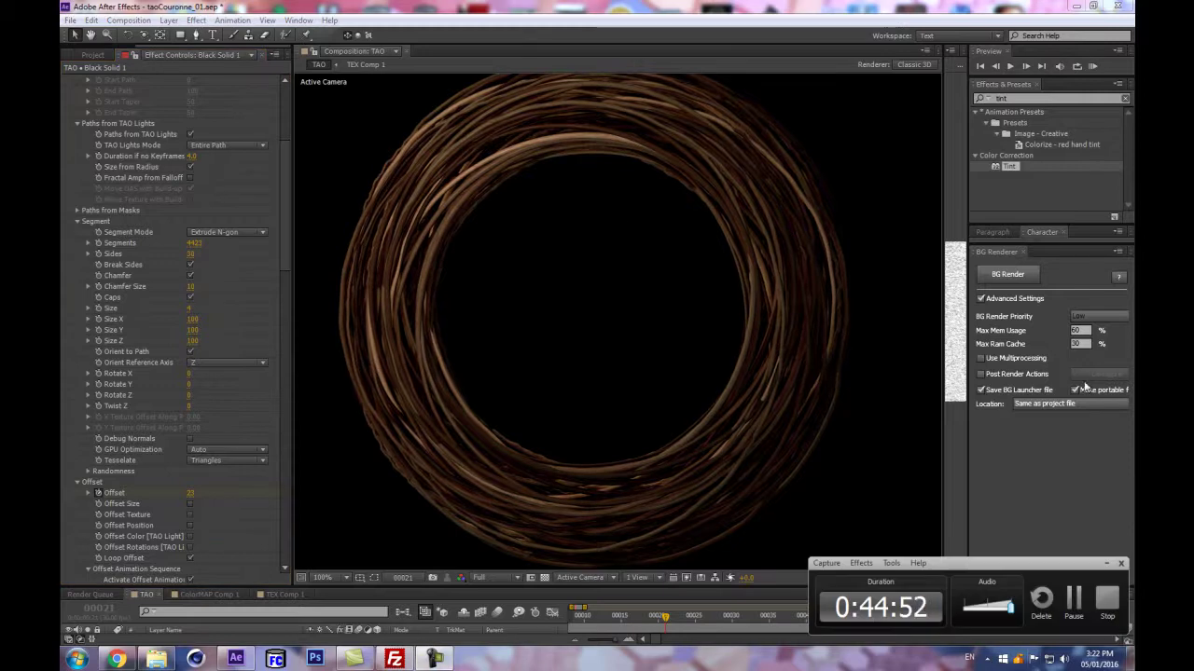